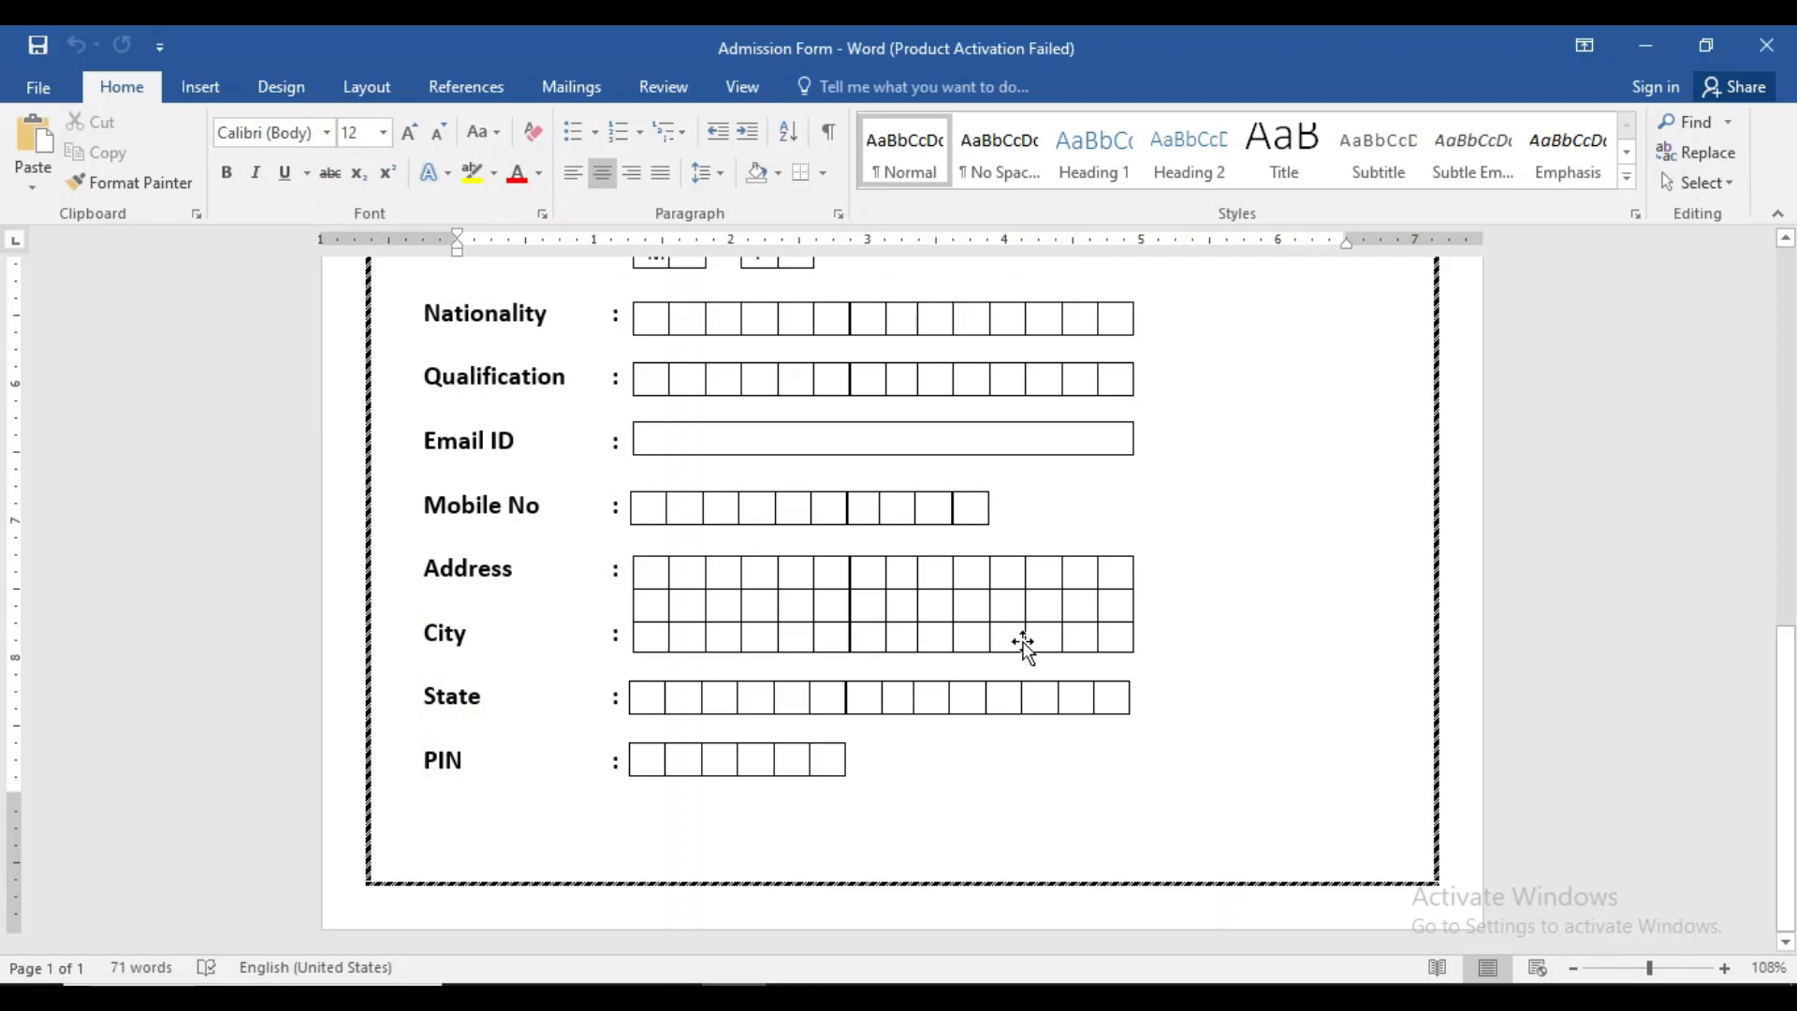
# - Look through the finished sample admission form, then create a new blank document
pyautogui.scroll(10, 1020, 644)
pyautogui.scroll(5, 1025, 642)
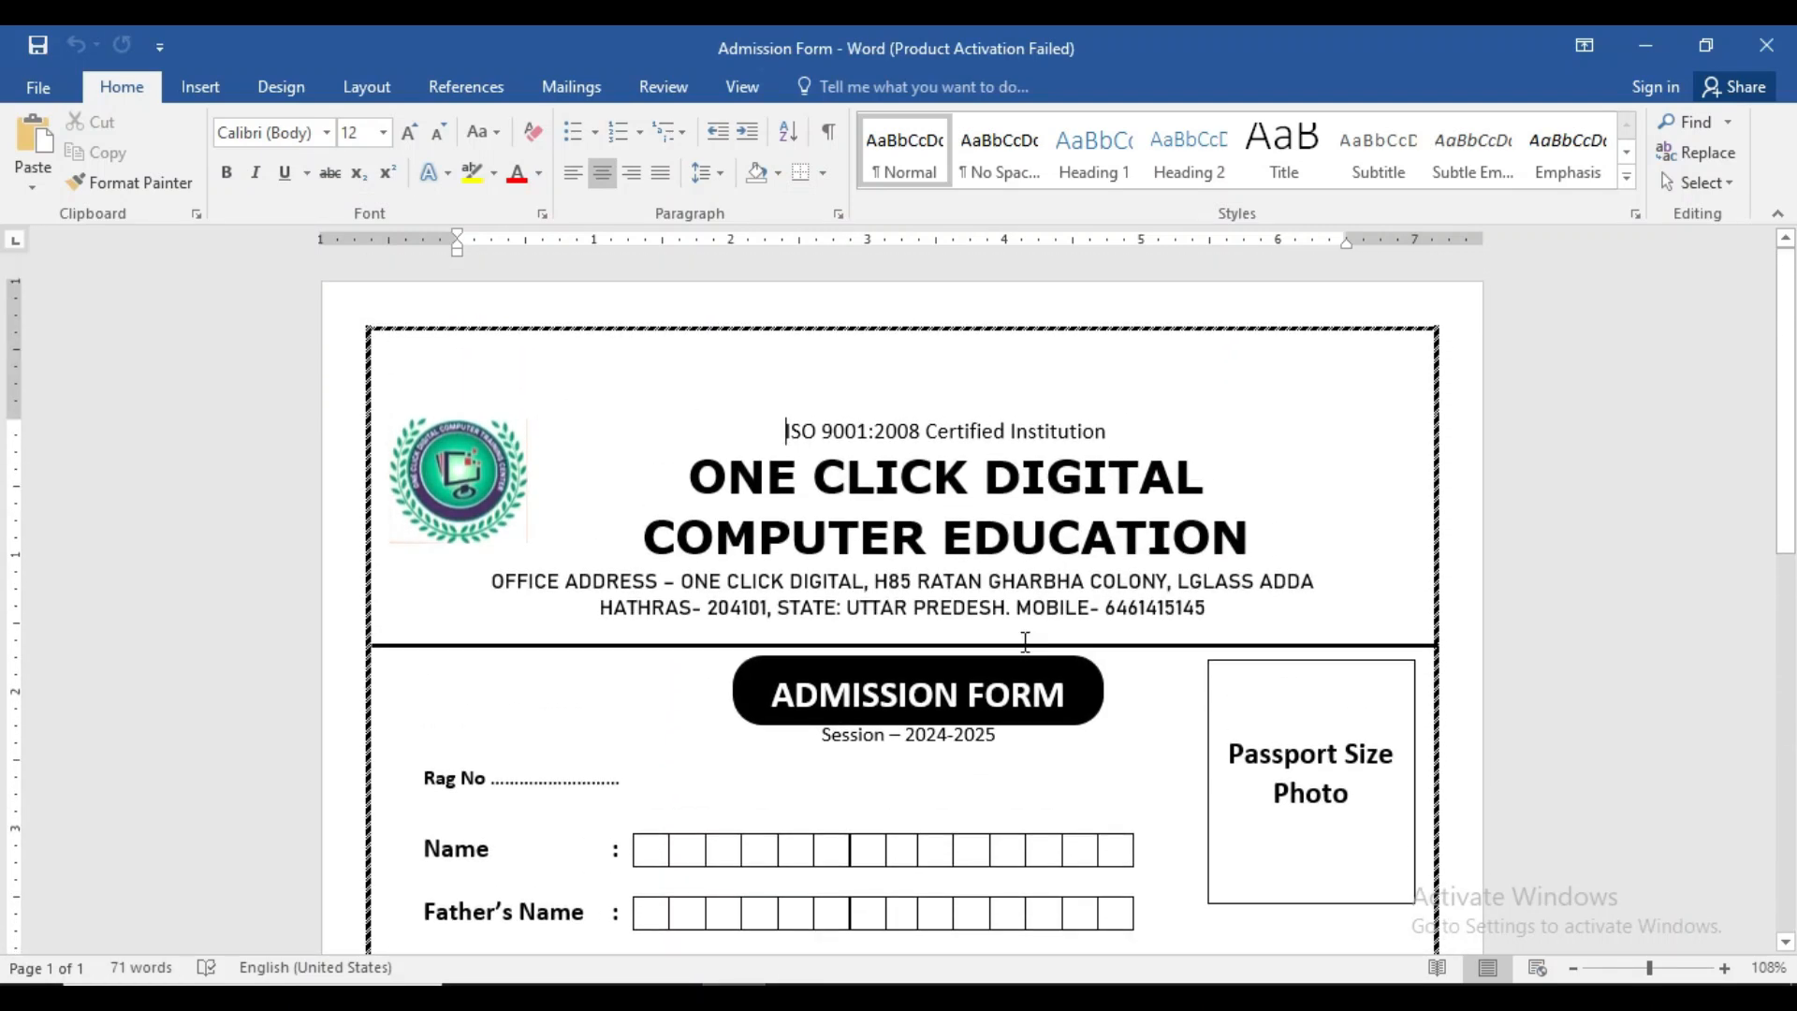
pyautogui.scroll(-3, 1024, 641)
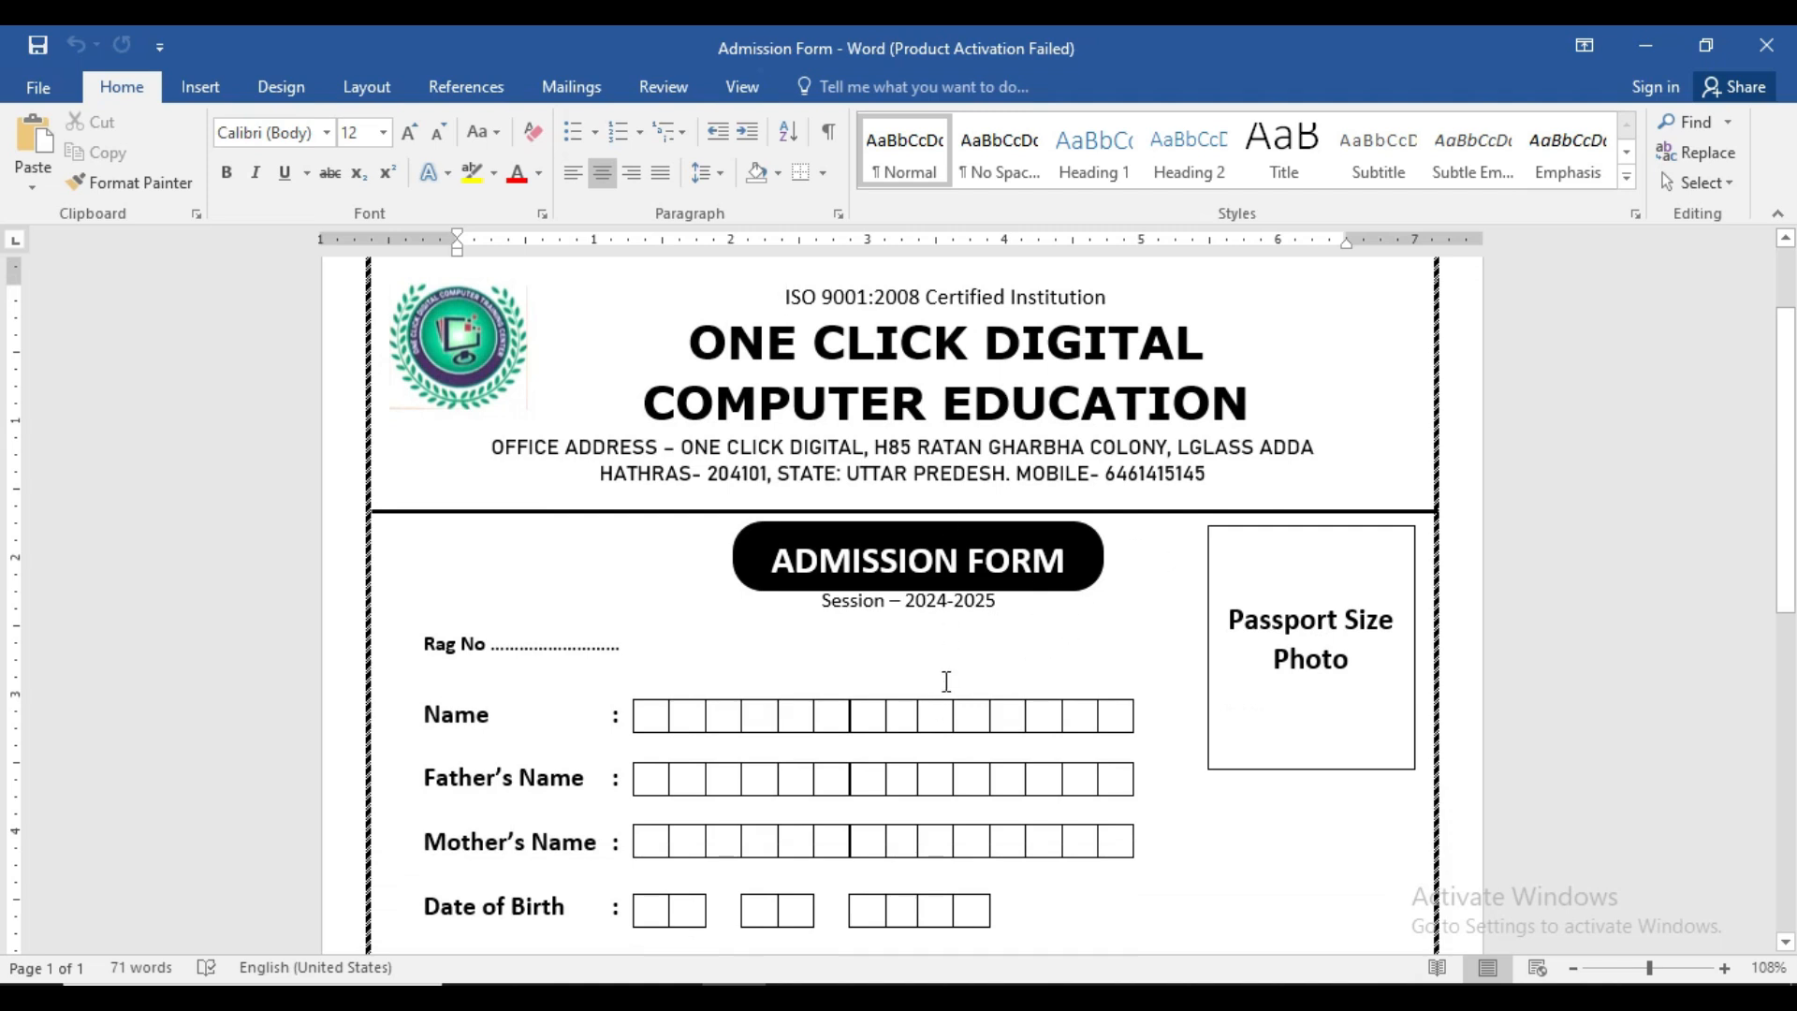
pyautogui.scroll(-12, 946, 680)
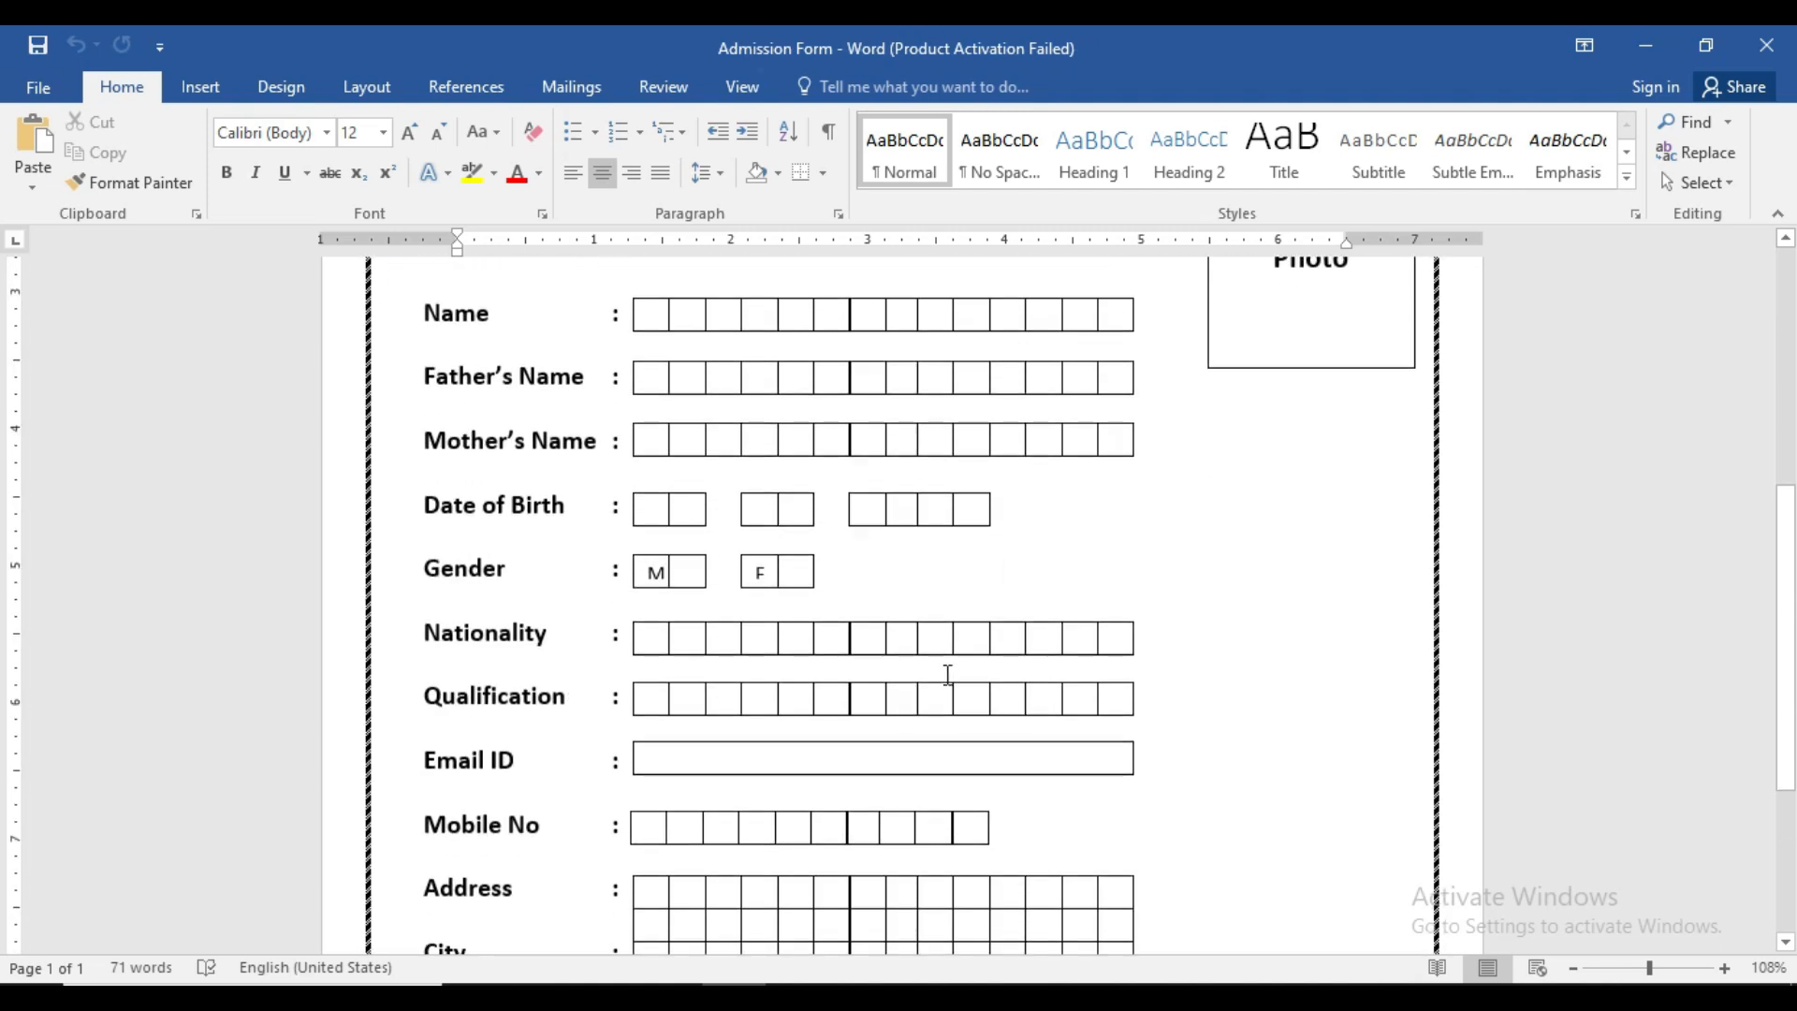
pyautogui.scroll(12, 946, 680)
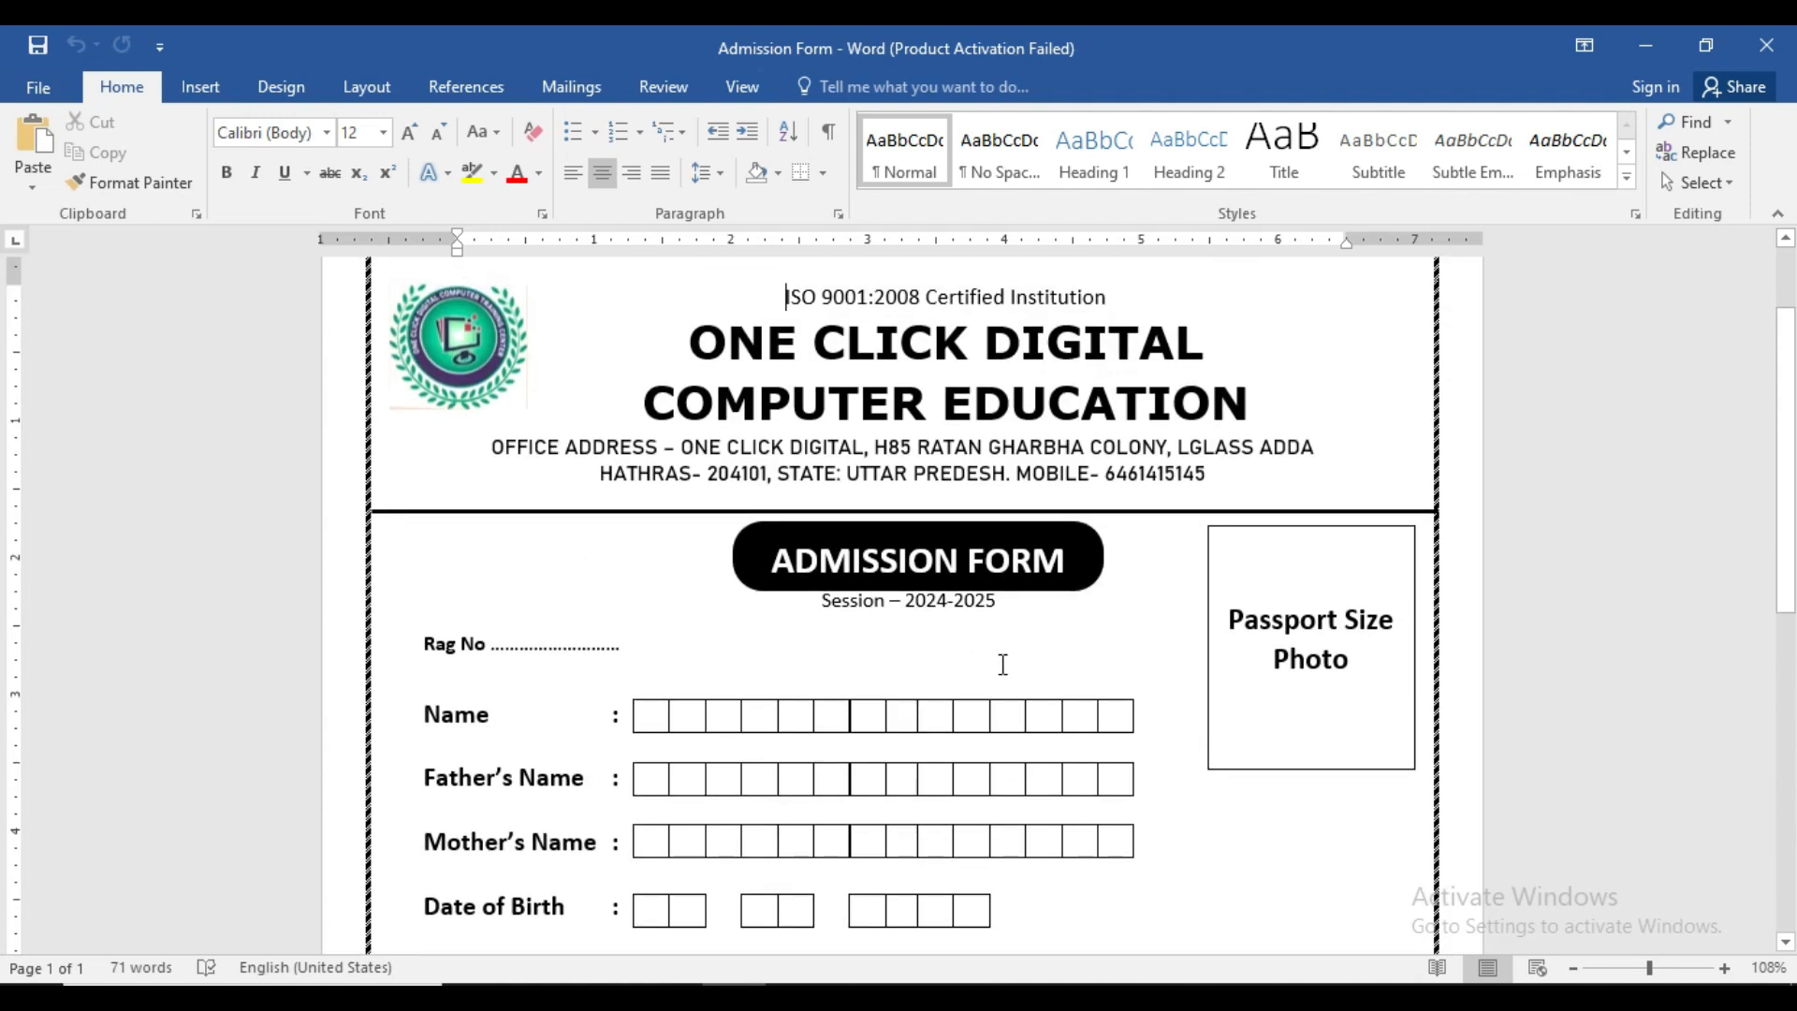
pyautogui.hotkey('ctrl', 'n')
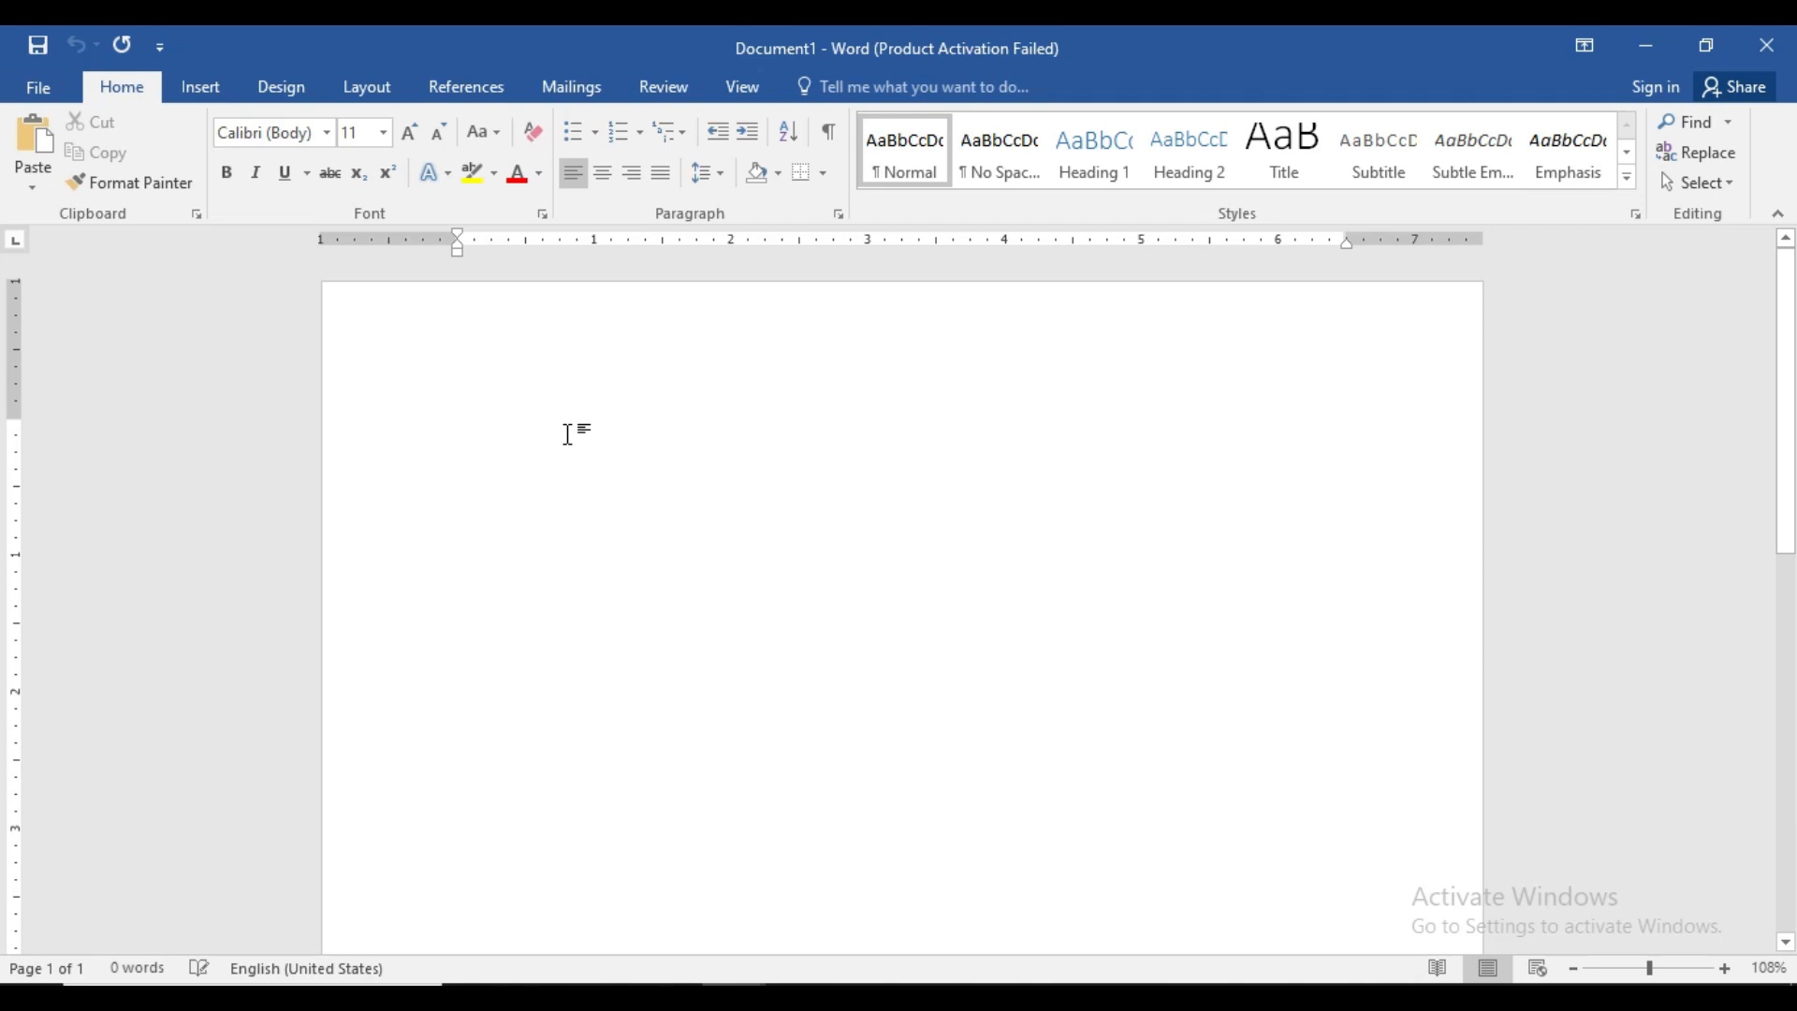
# - Insert the logo picture IMG-20241003-WA0012 from New folder (4)
pyautogui.click(196, 89)
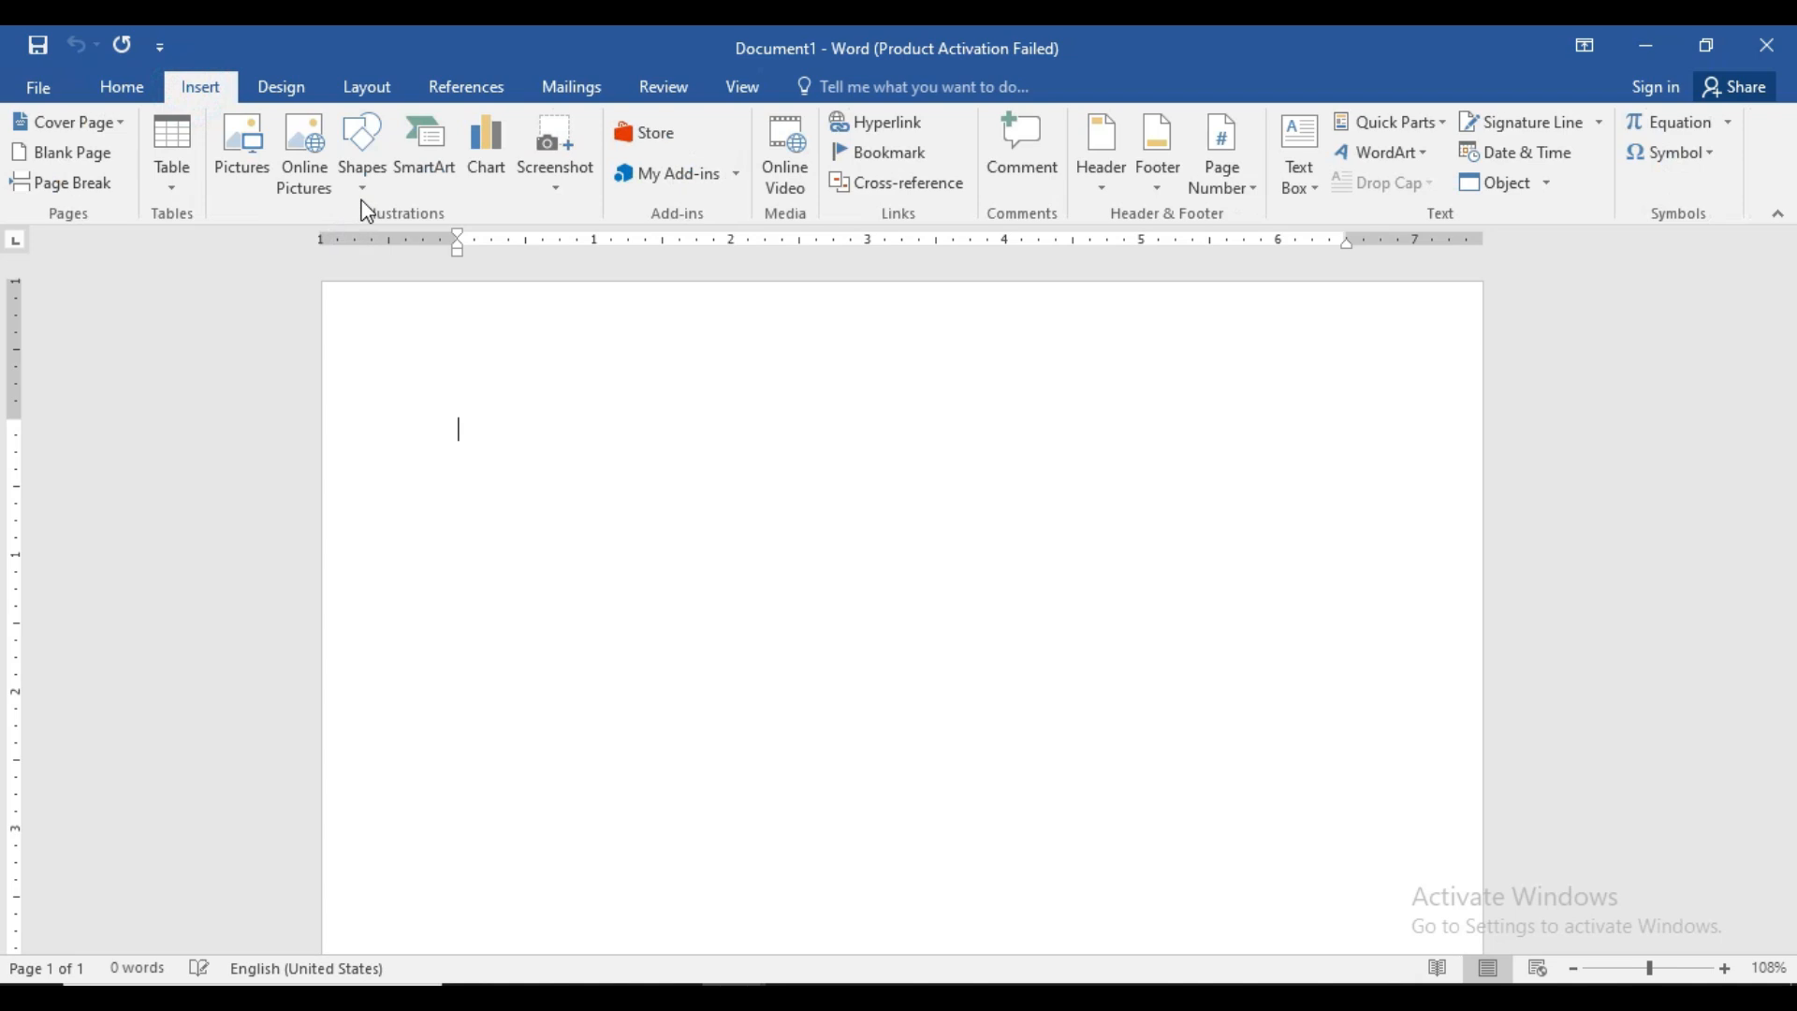
pyautogui.click(242, 150)
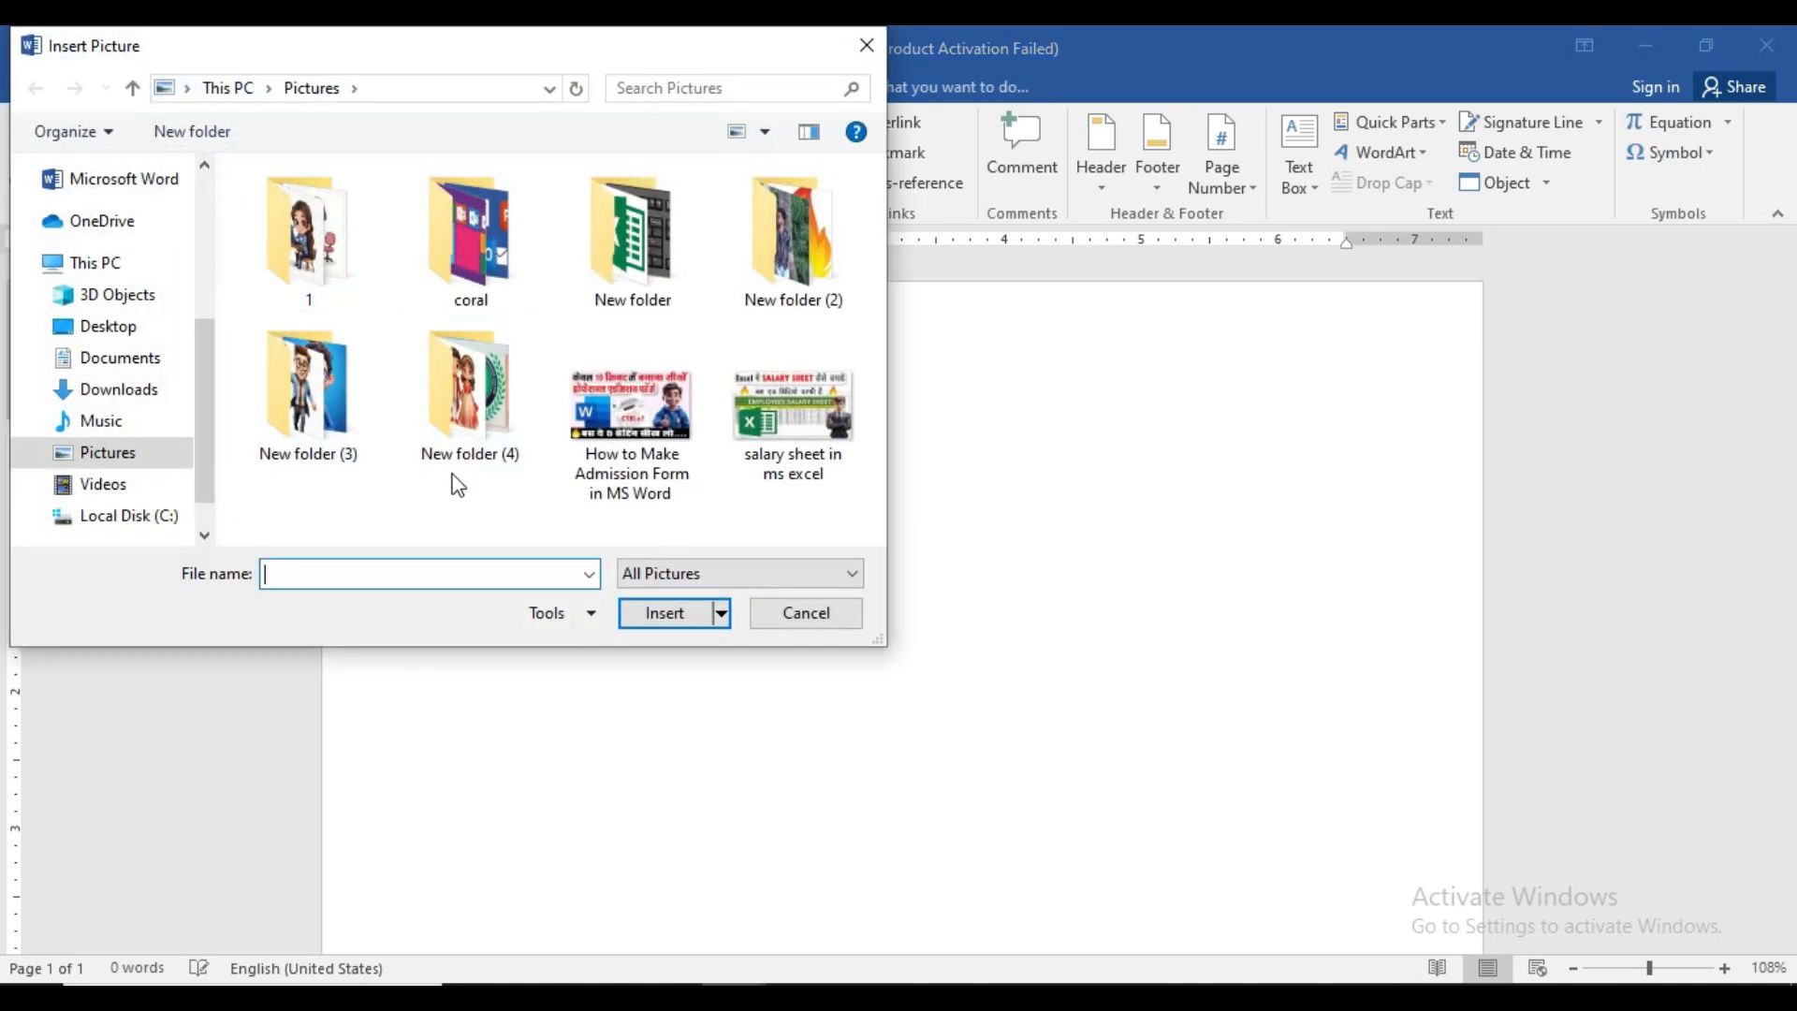
pyautogui.doubleClick(469, 384)
pyautogui.scroll(-5, 473, 380)
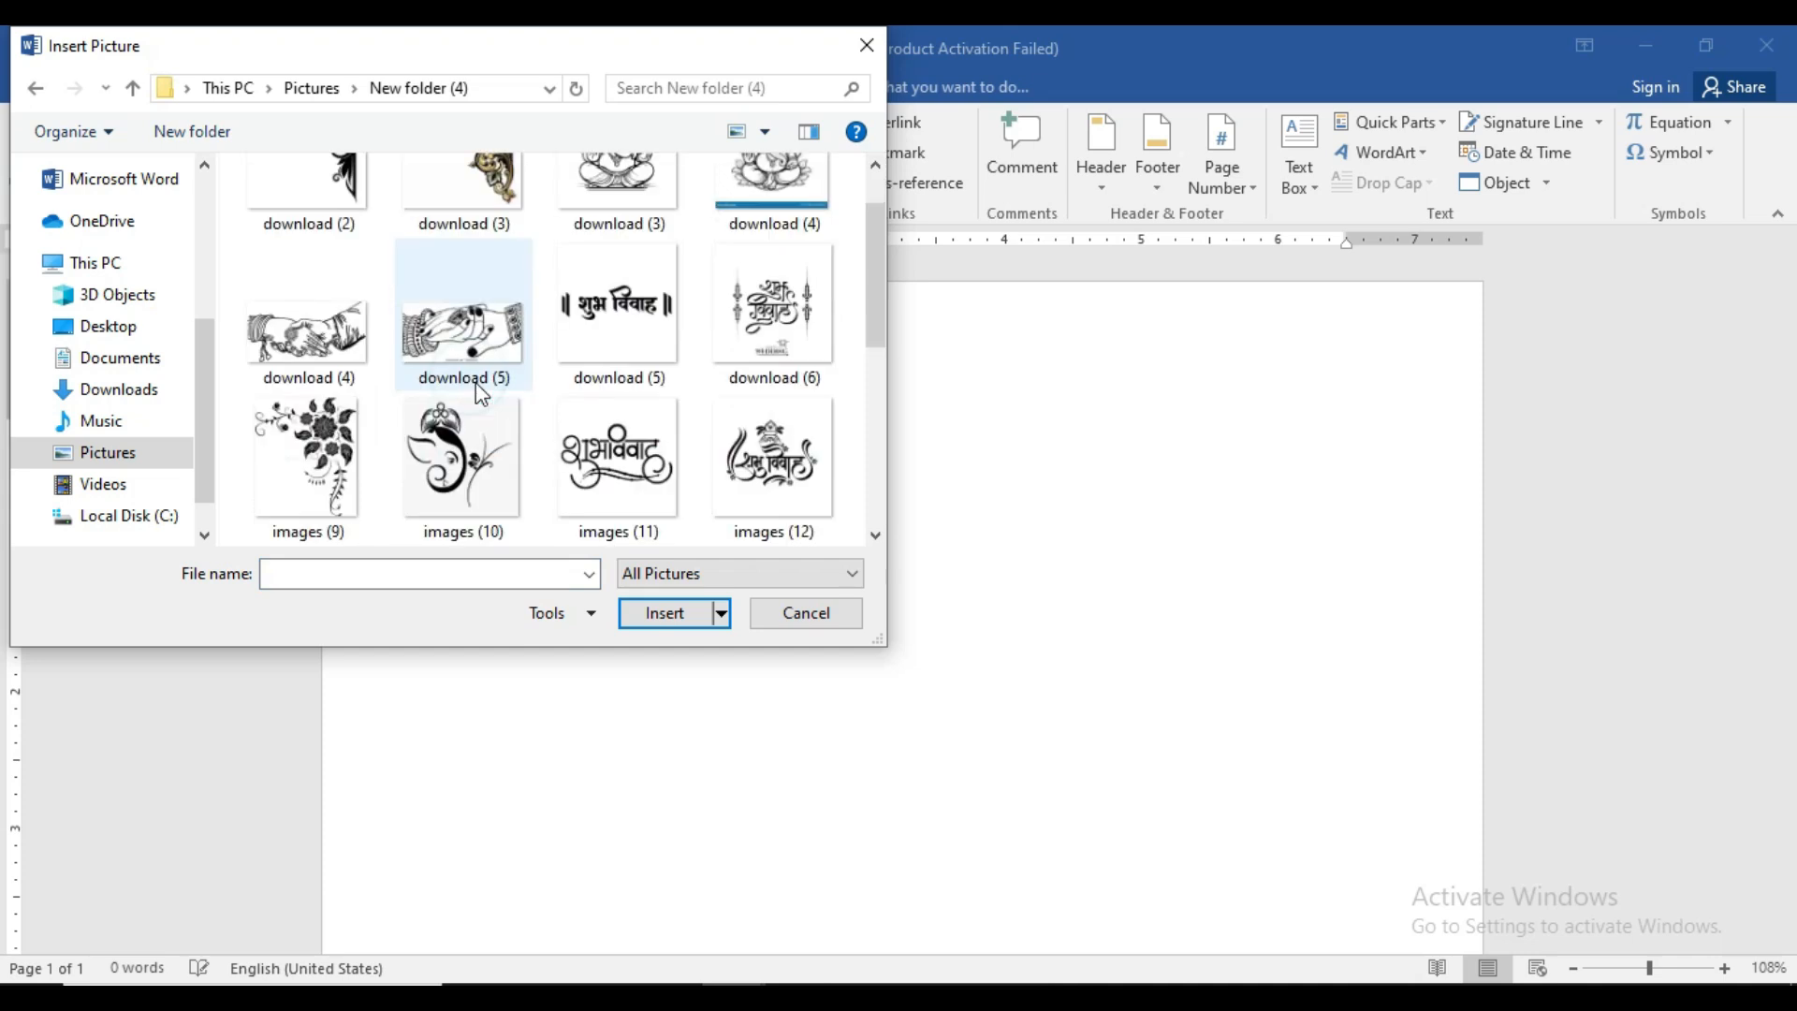
pyautogui.scroll(-2, 475, 382)
pyautogui.click(337, 457)
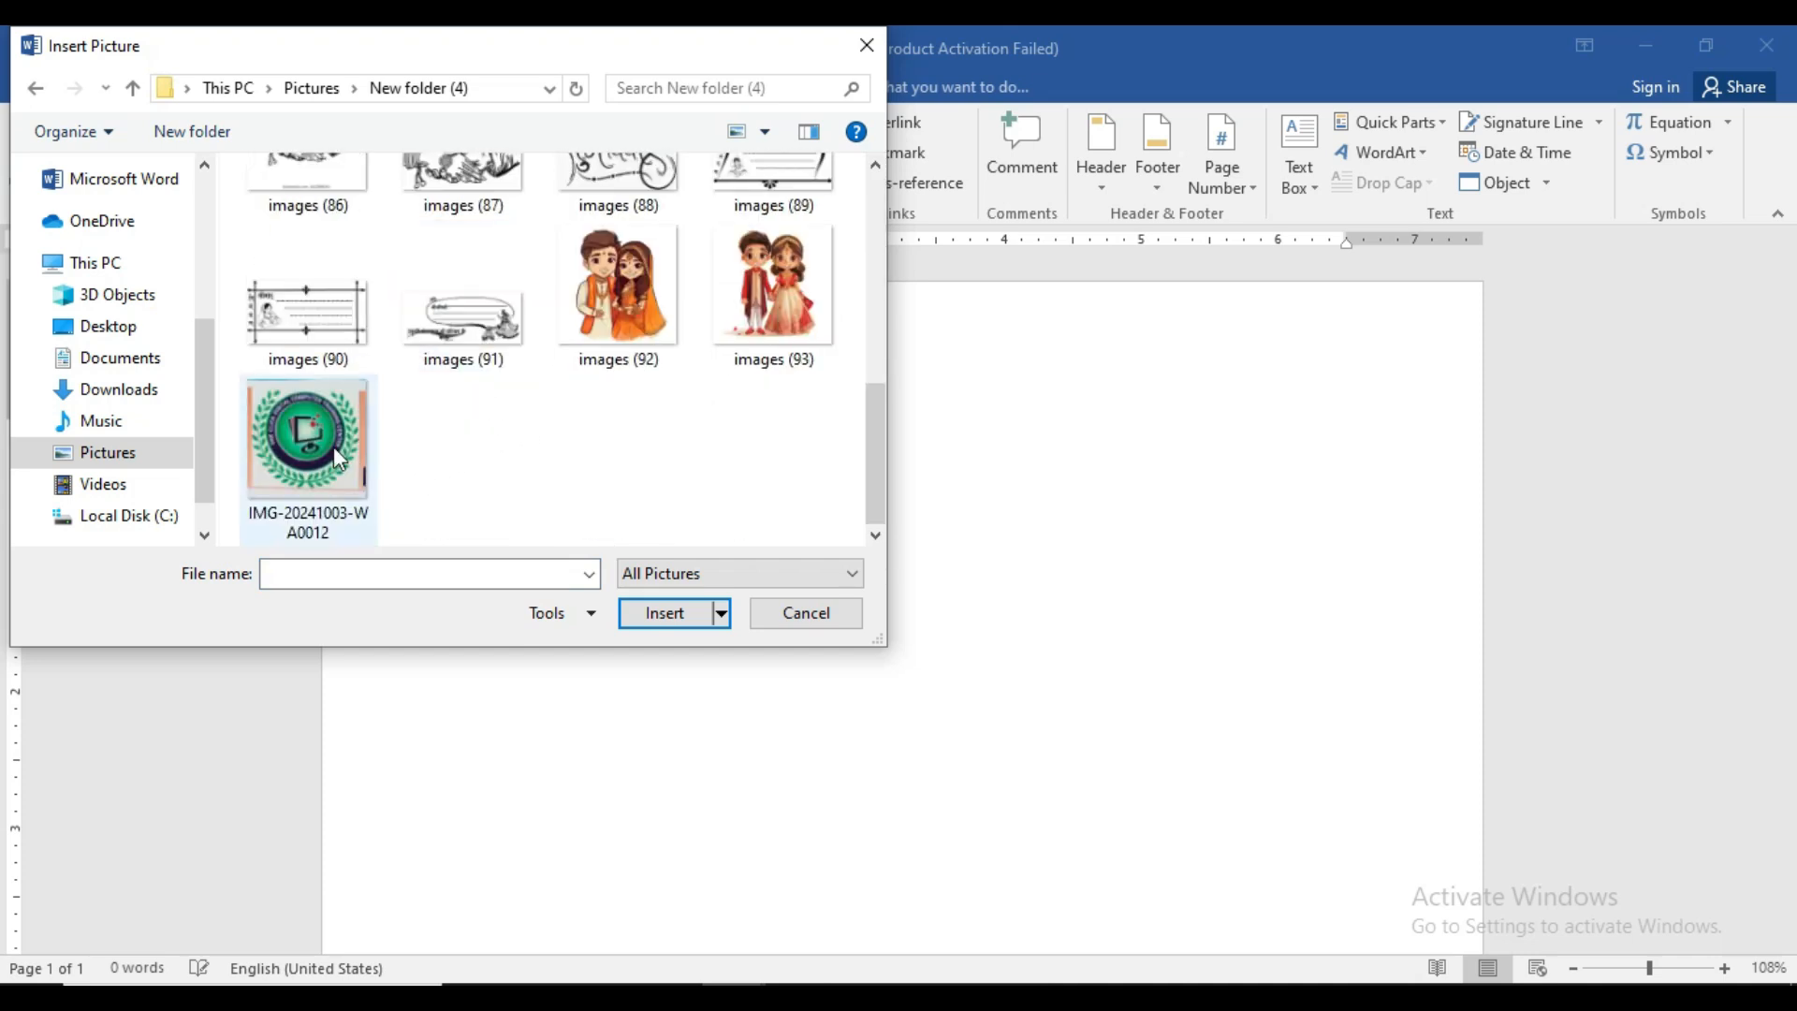
pyautogui.click(662, 613)
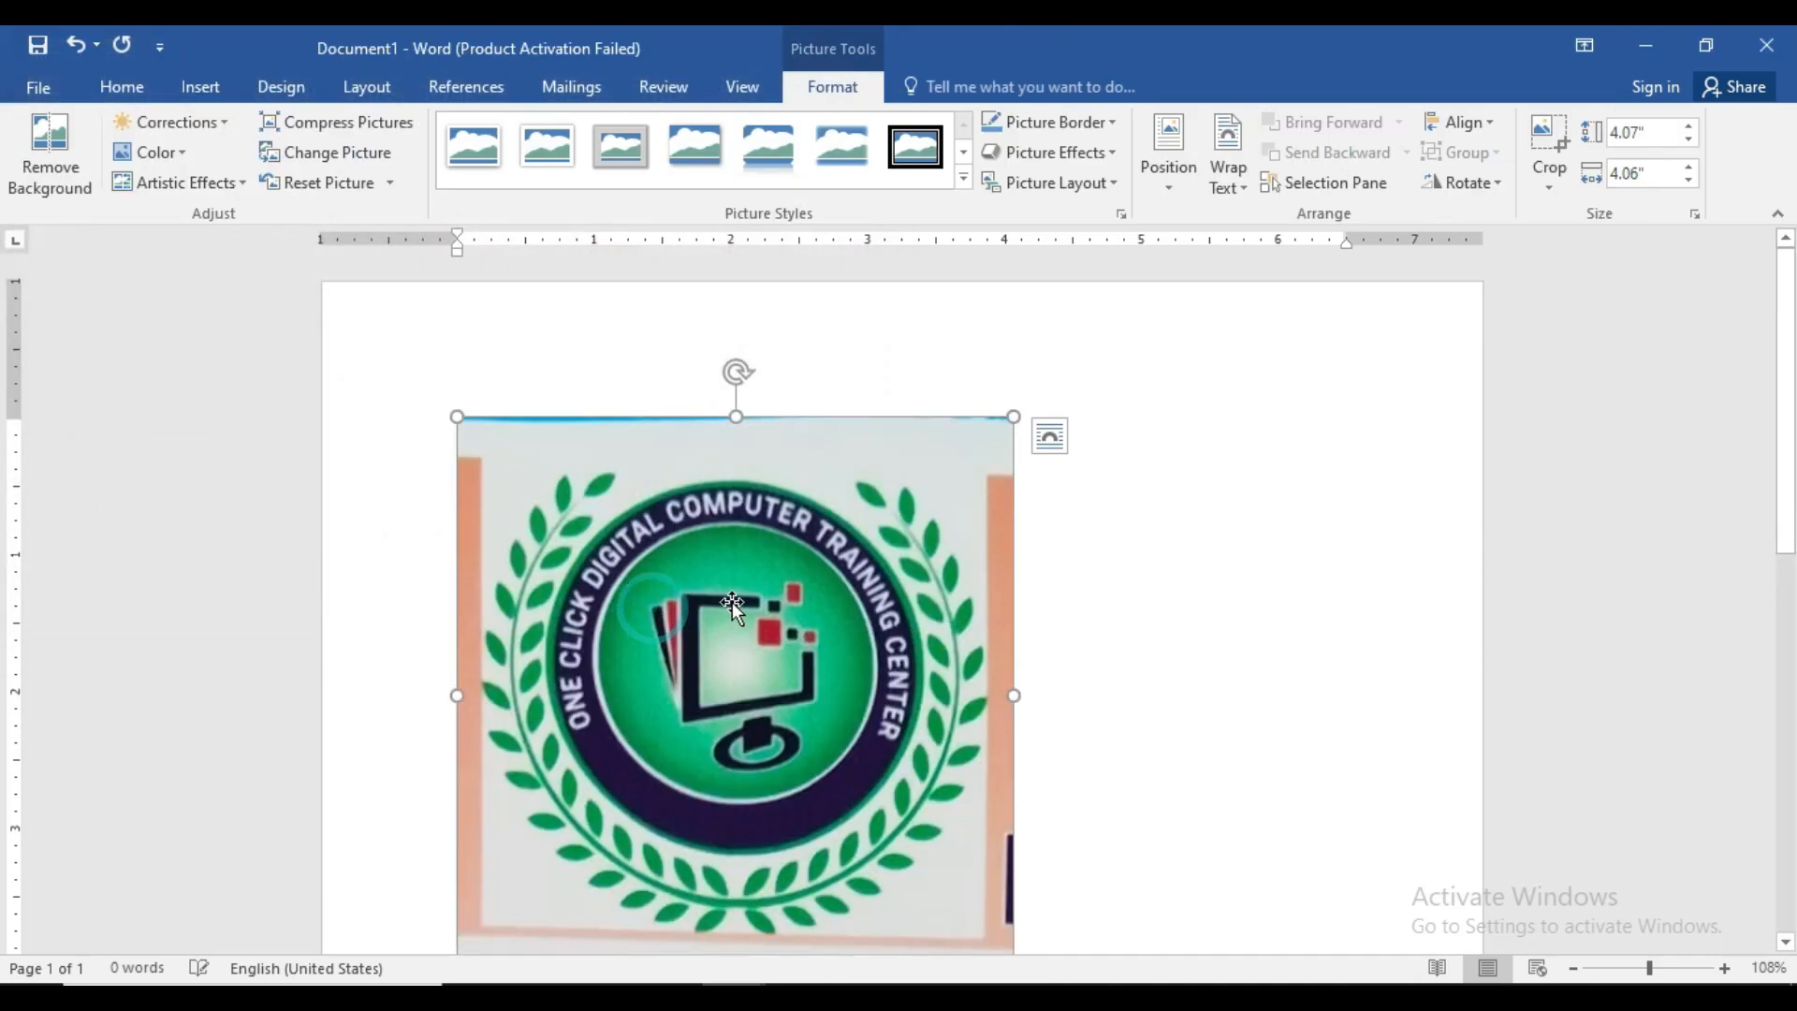
# - Crop the grey strips off all four sides of the logo, leaving it 3.35" by 3.66"
pyautogui.scroll(-2, 734, 598)
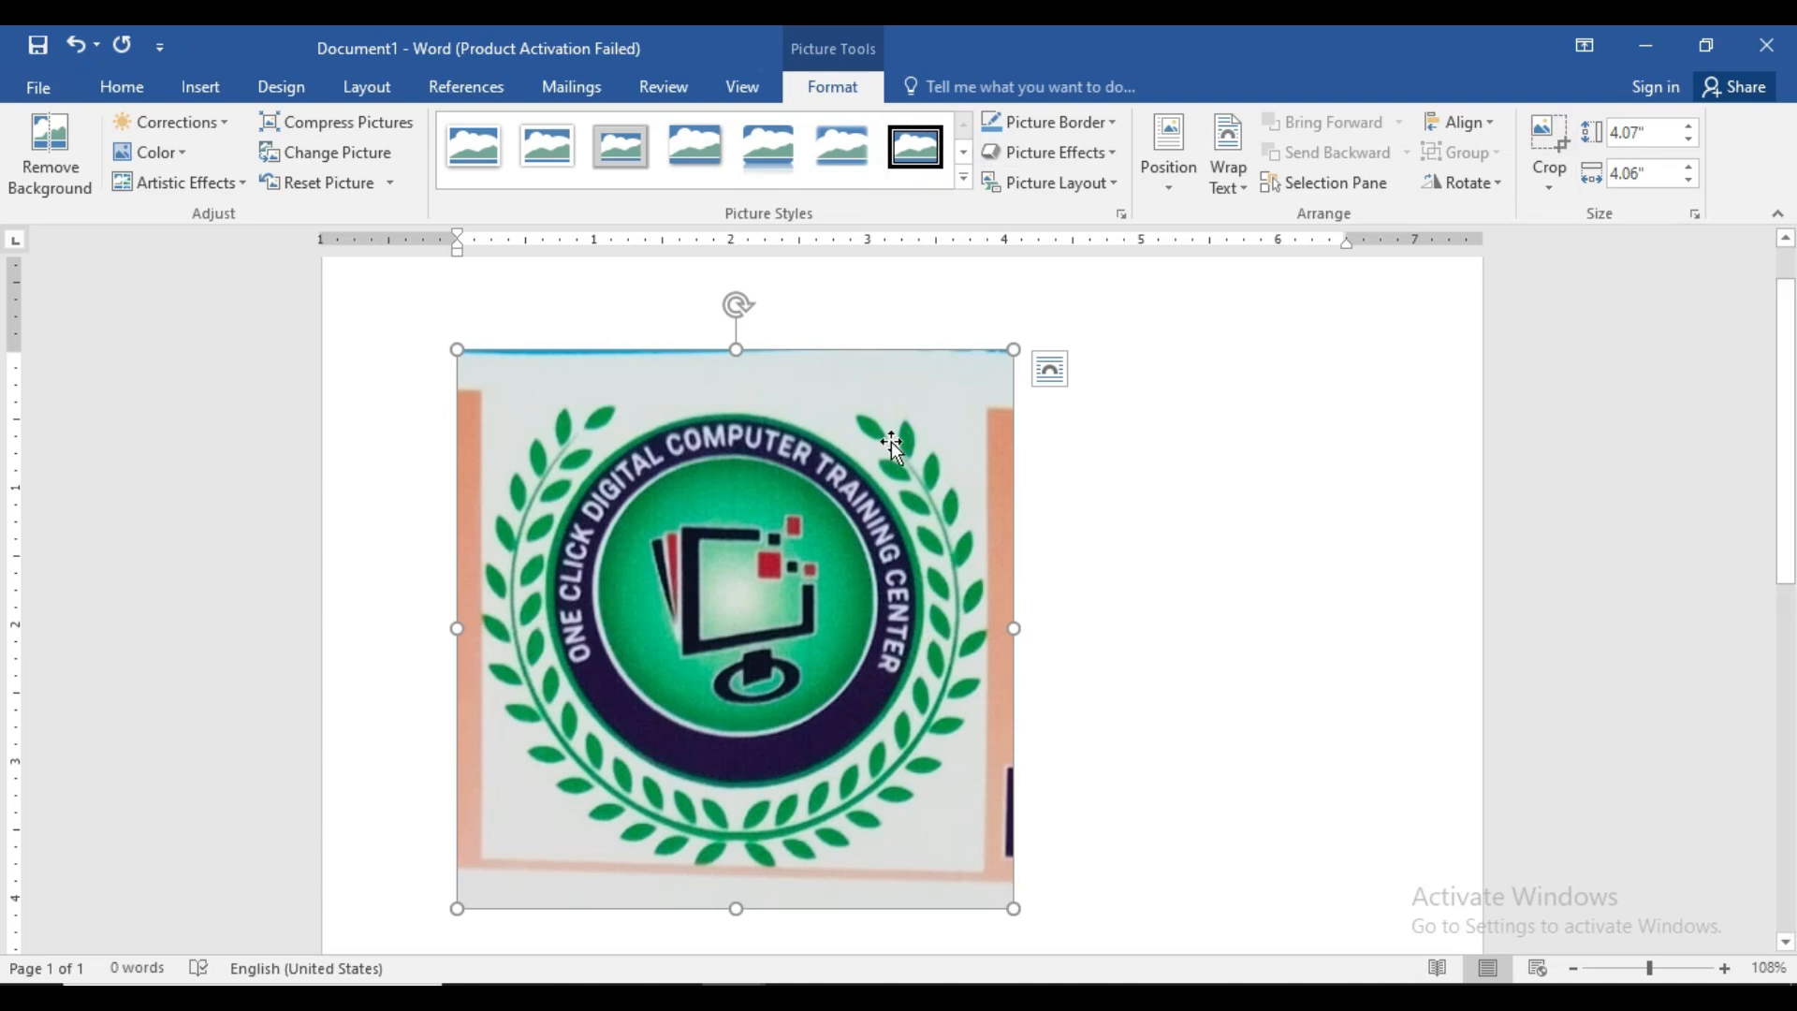
pyautogui.click(1540, 140)
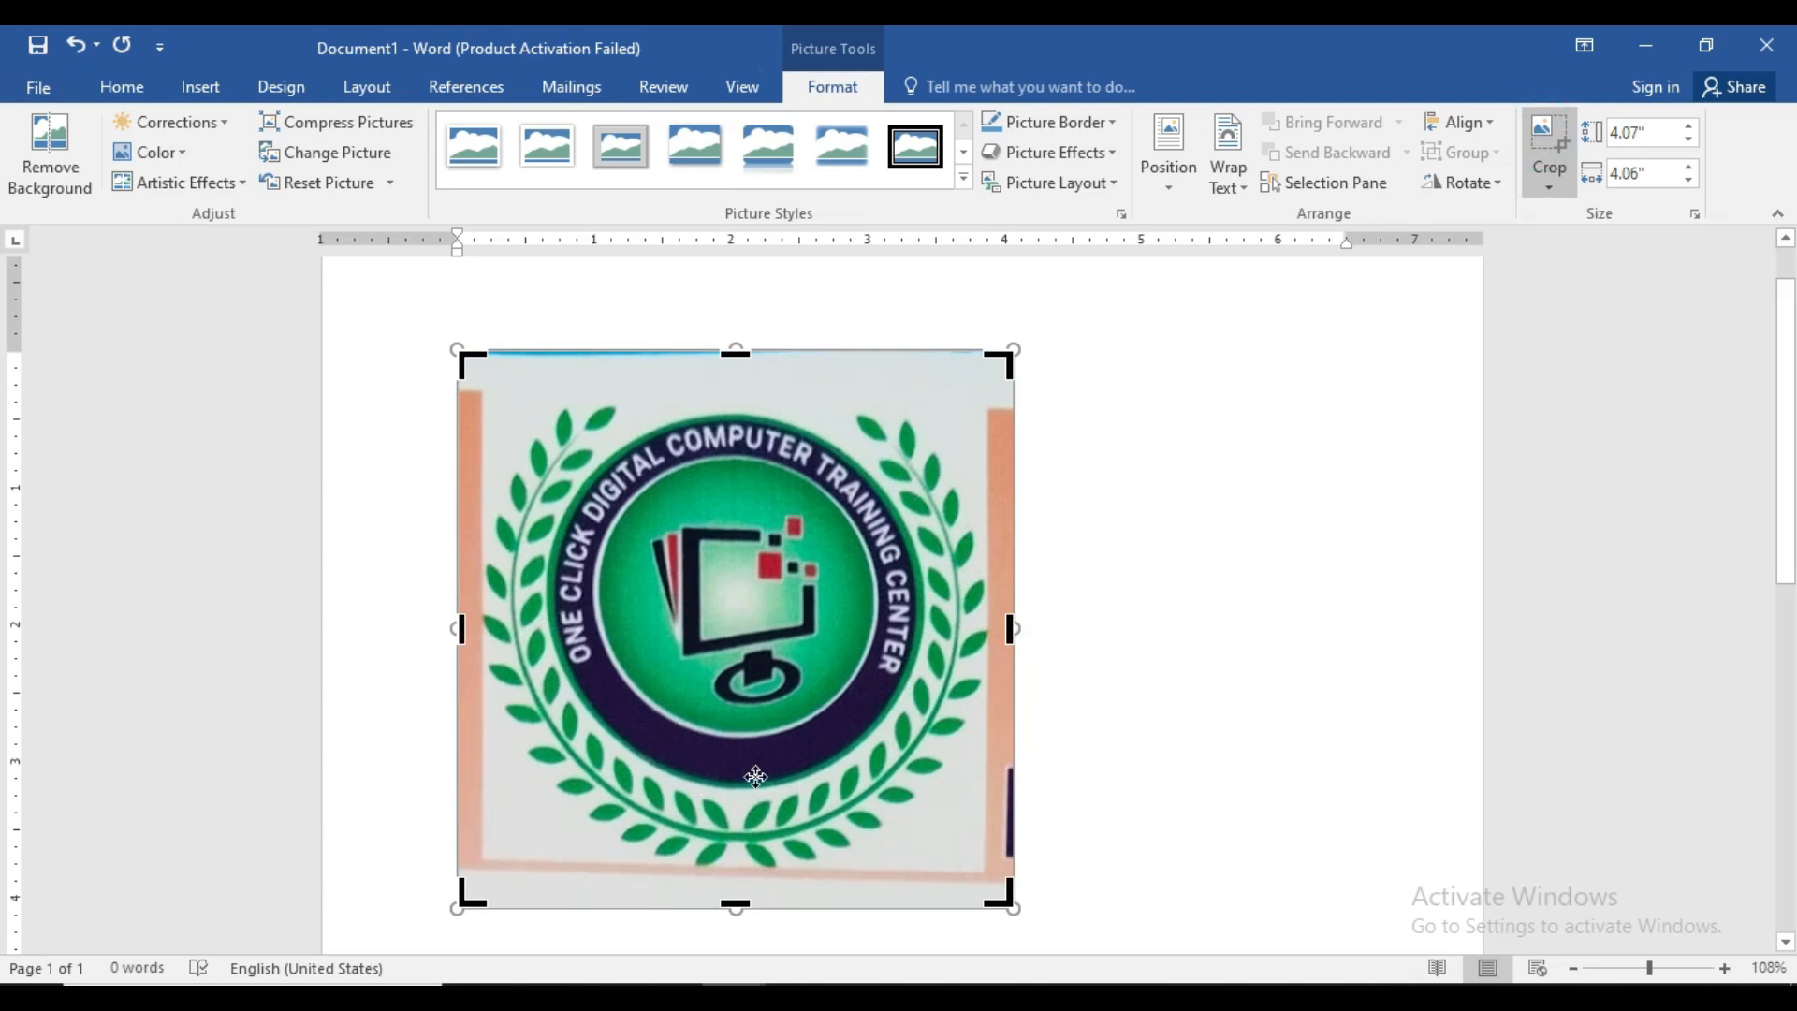
pyautogui.moveTo(1010, 629); pyautogui.dragTo(985, 627)
pyautogui.moveTo(457, 626); pyautogui.dragTo(483, 630)
pyautogui.moveTo(711, 906); pyautogui.dragTo(711, 857)
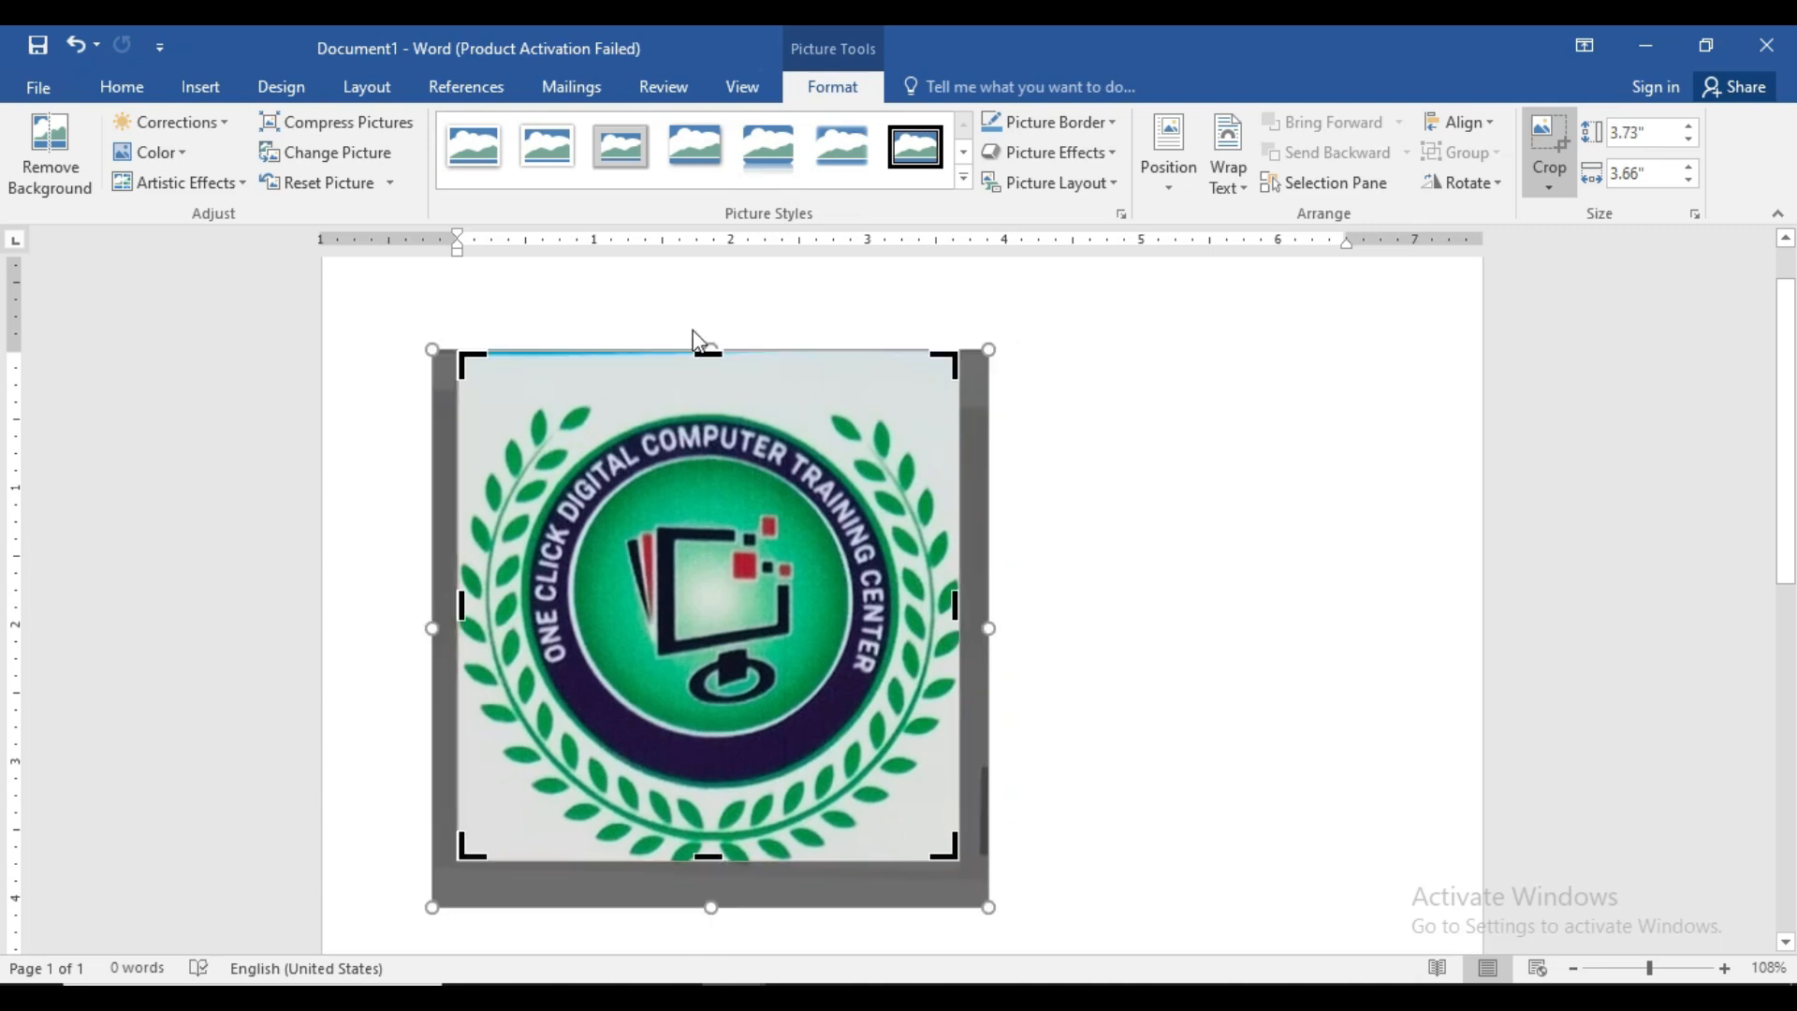
pyautogui.moveTo(708, 354); pyautogui.dragTo(705, 405)
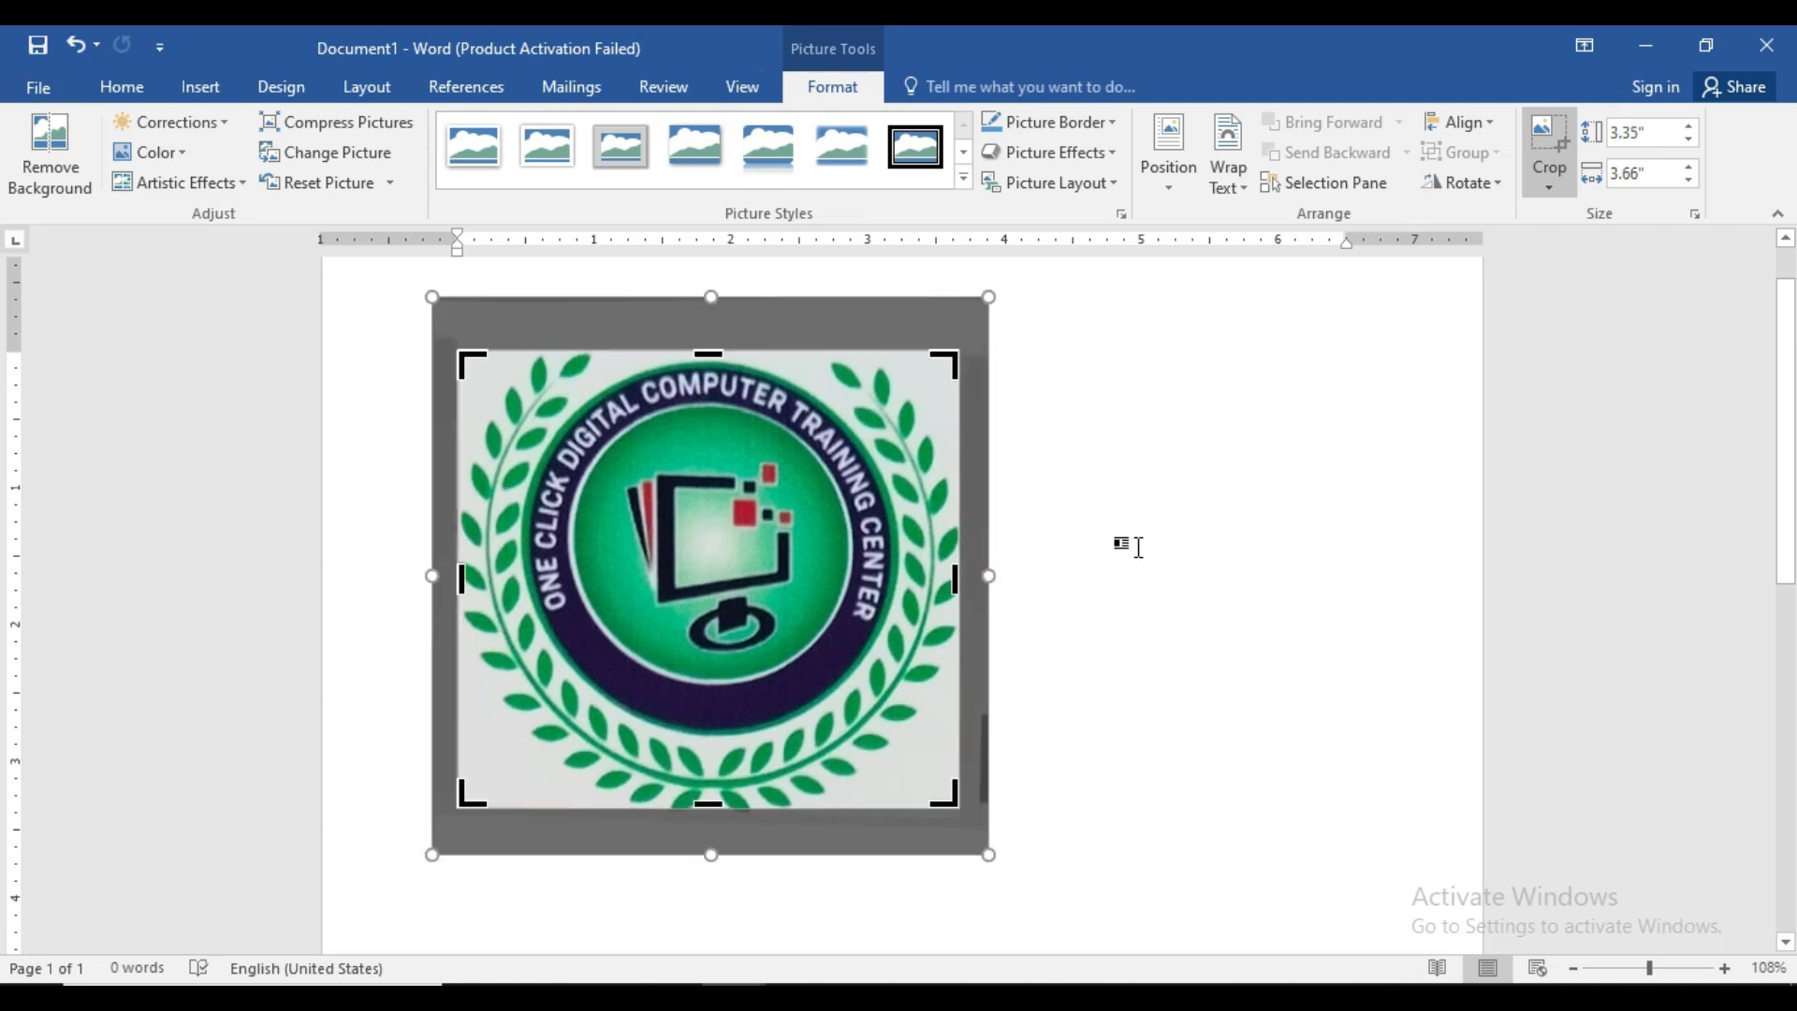
pyautogui.click(1138, 547)
pyautogui.doubleClick(793, 682)
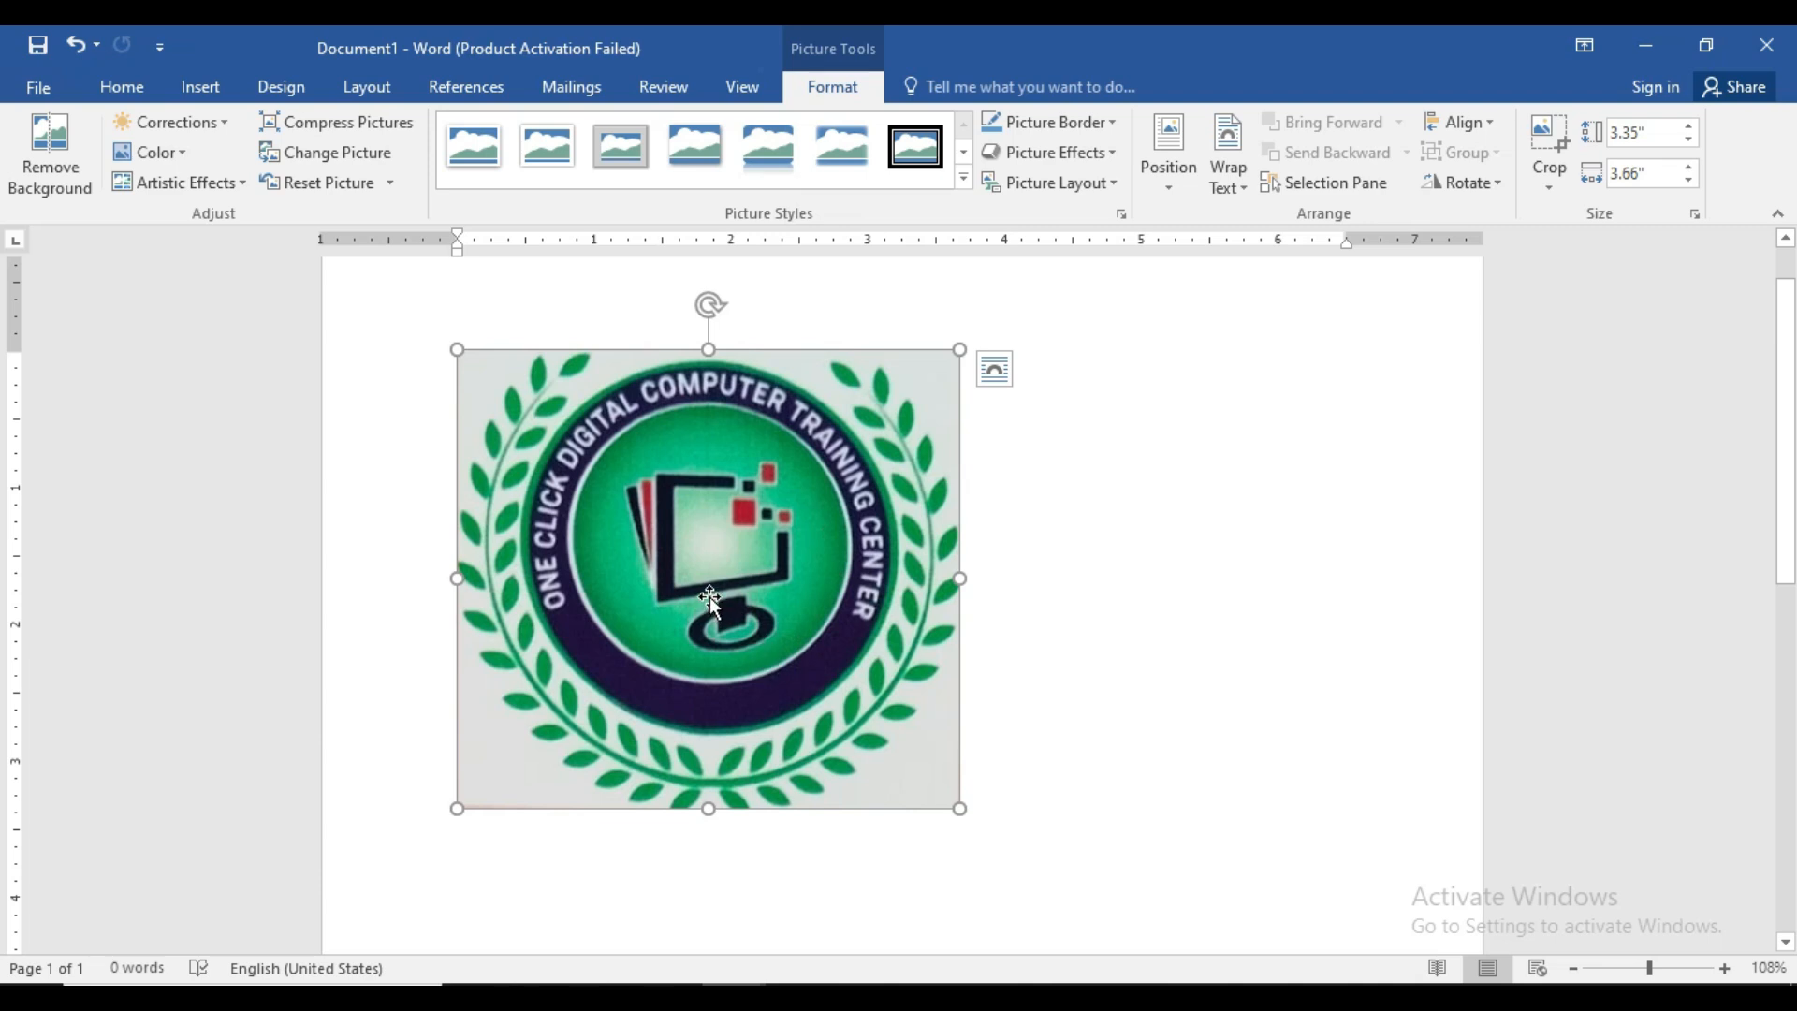
# - Brighten the logo with a Corrections preset, wrap text Square, and shrink it to about 0.8"
pyautogui.click(204, 126)
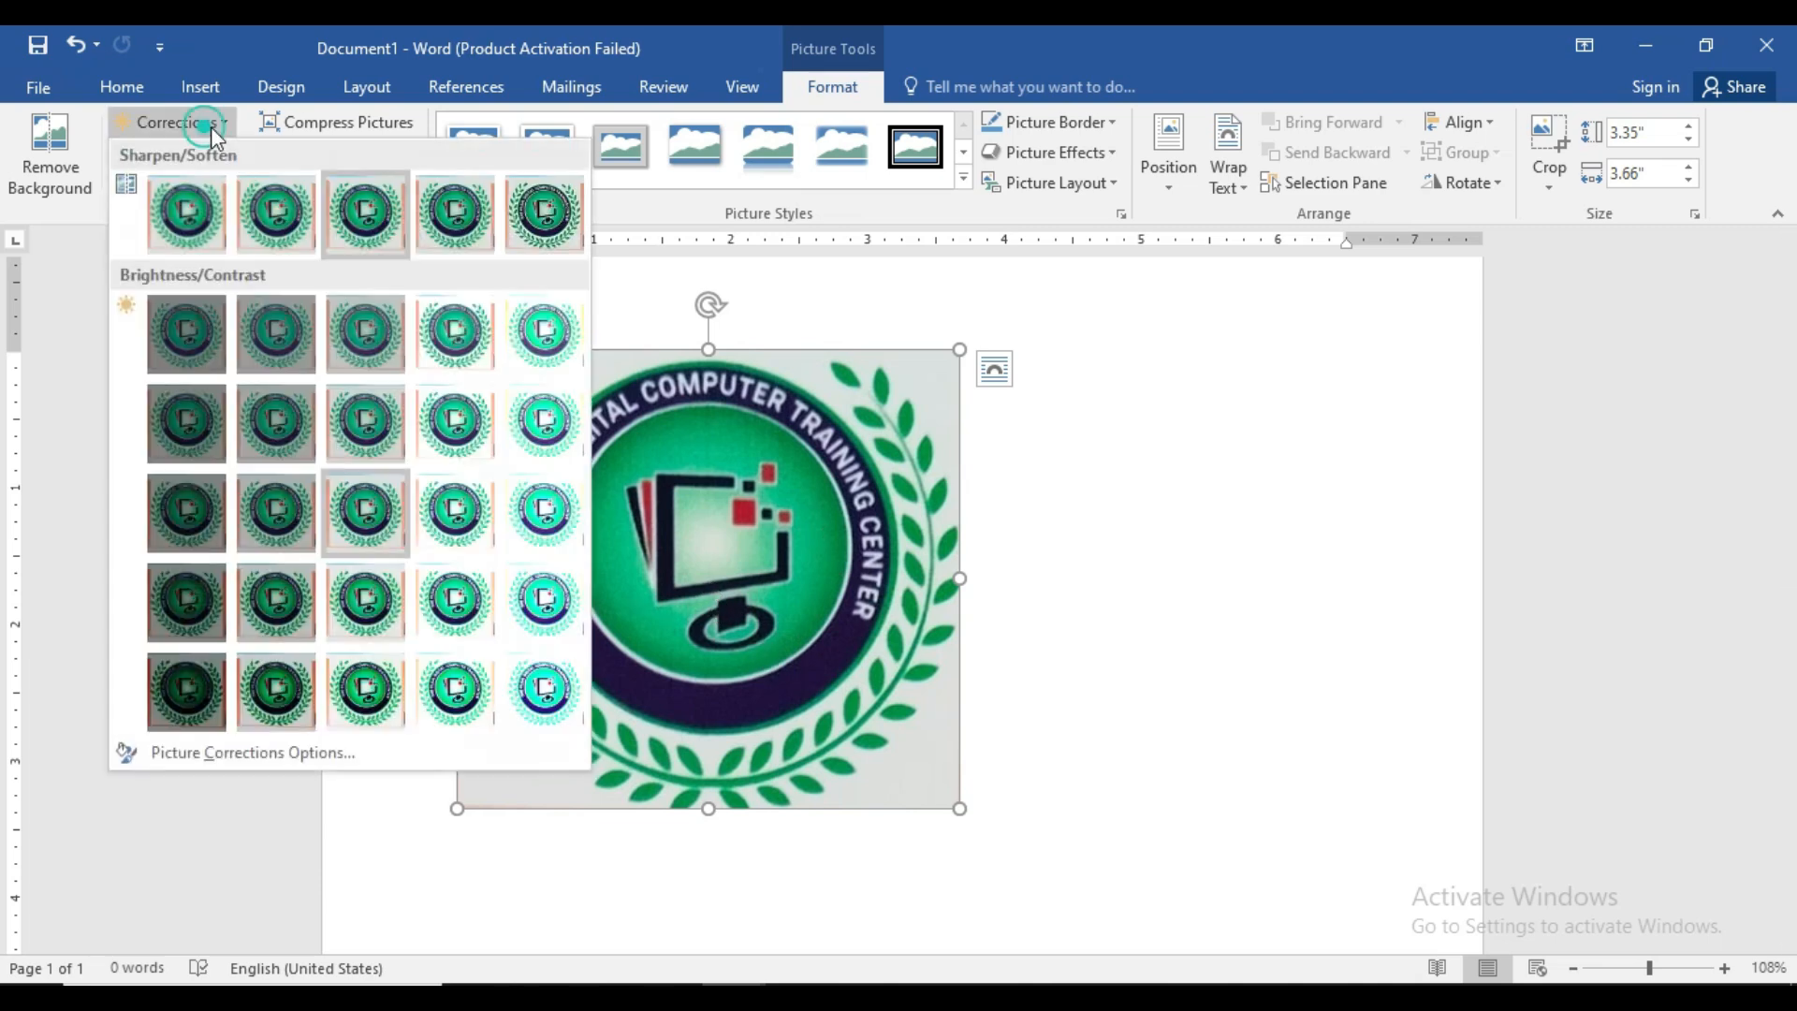
pyautogui.click(427, 332)
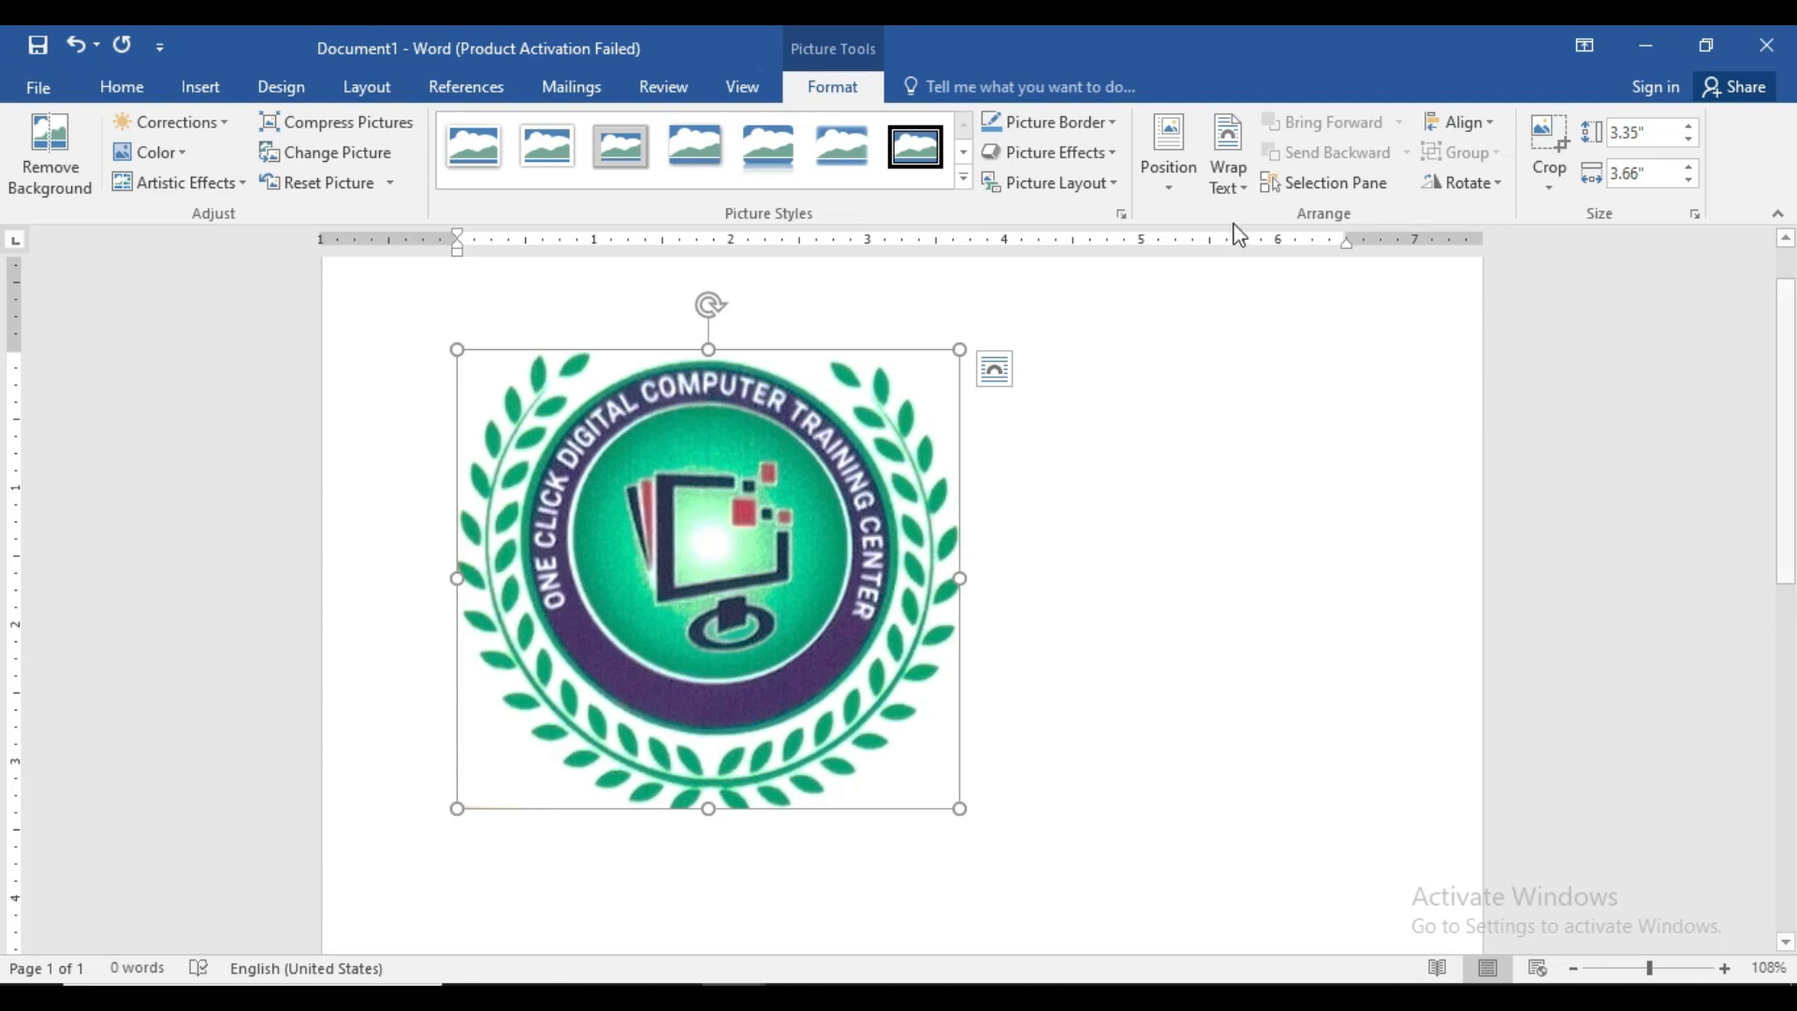
pyautogui.click(1228, 178)
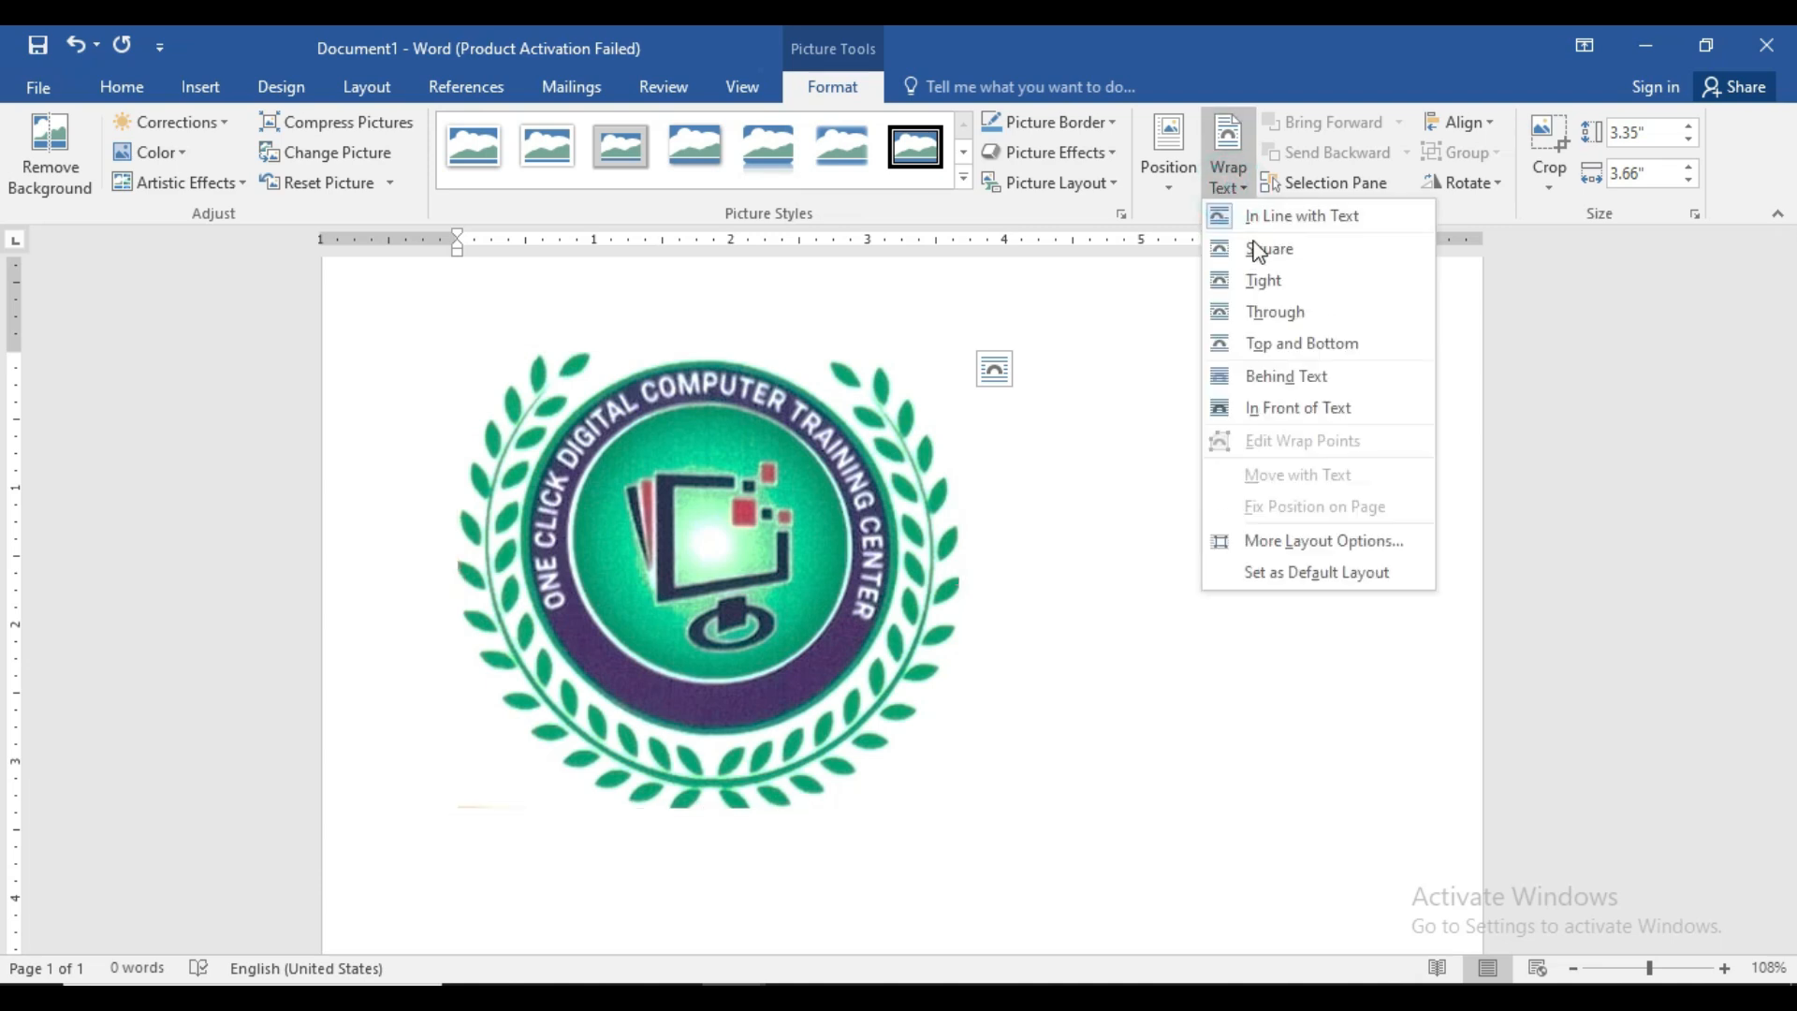
pyautogui.click(1259, 249)
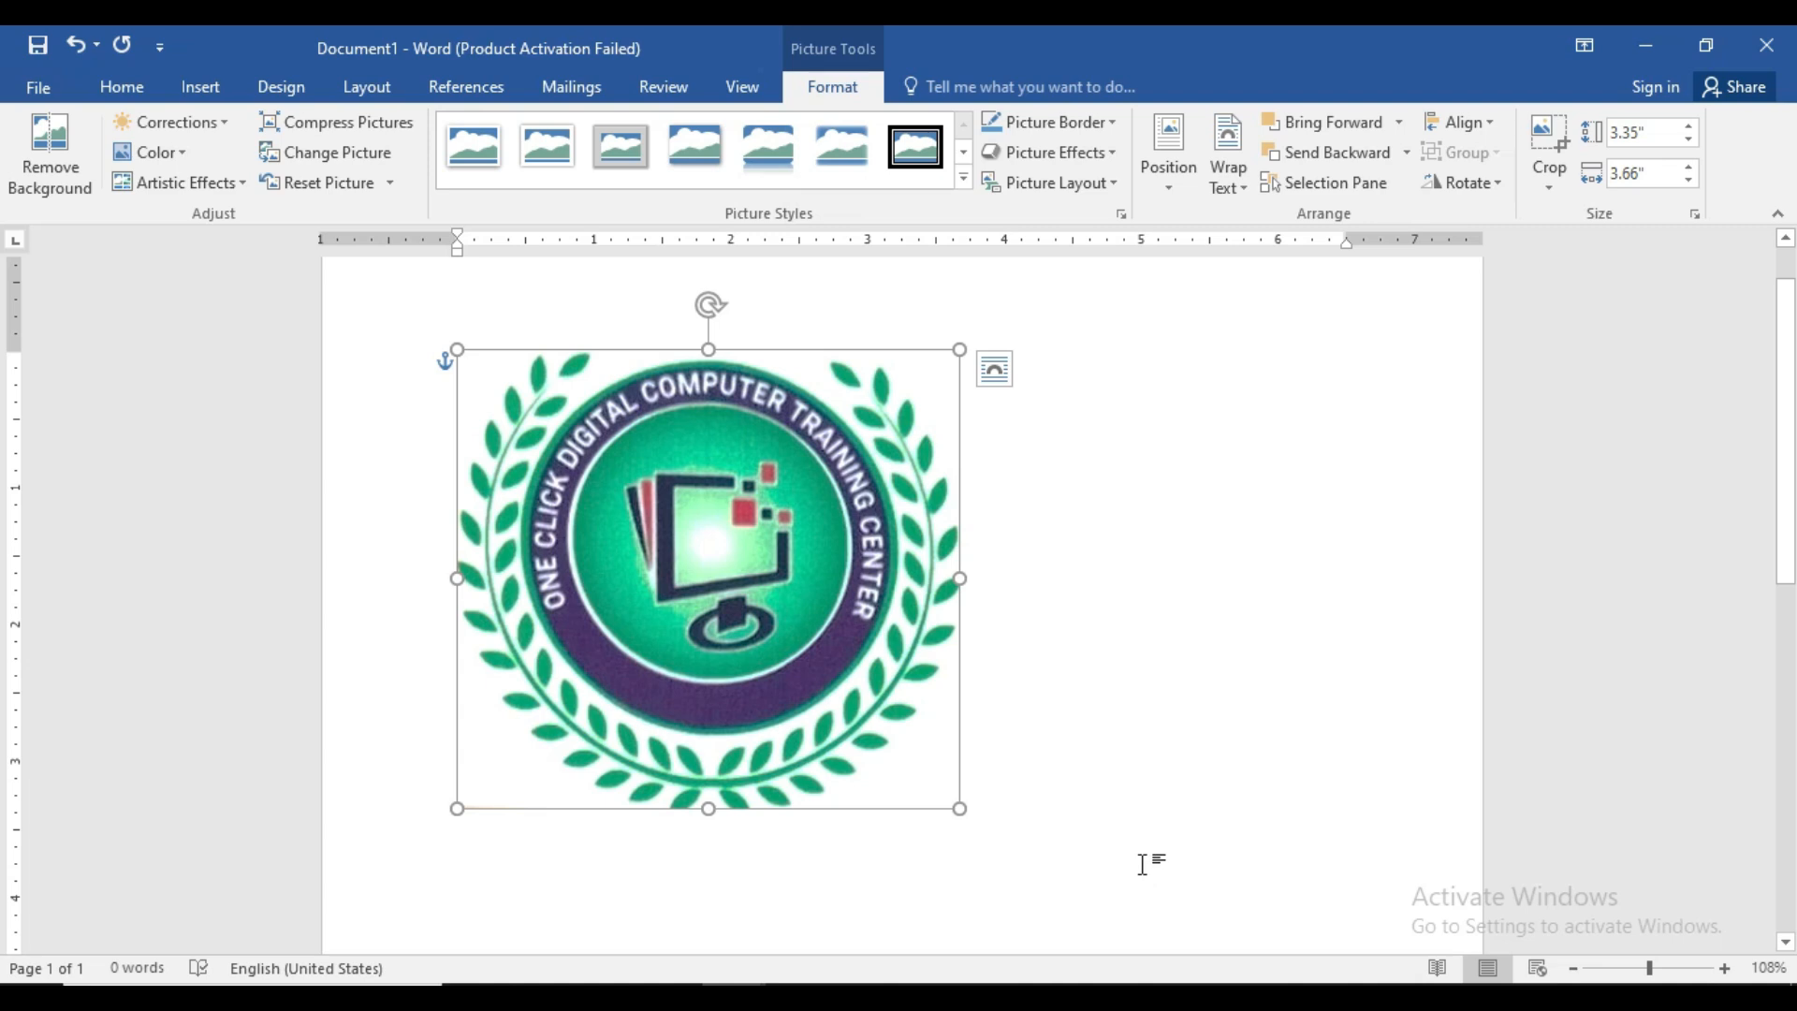
pyautogui.moveTo(959, 808); pyautogui.dragTo(431, 487)
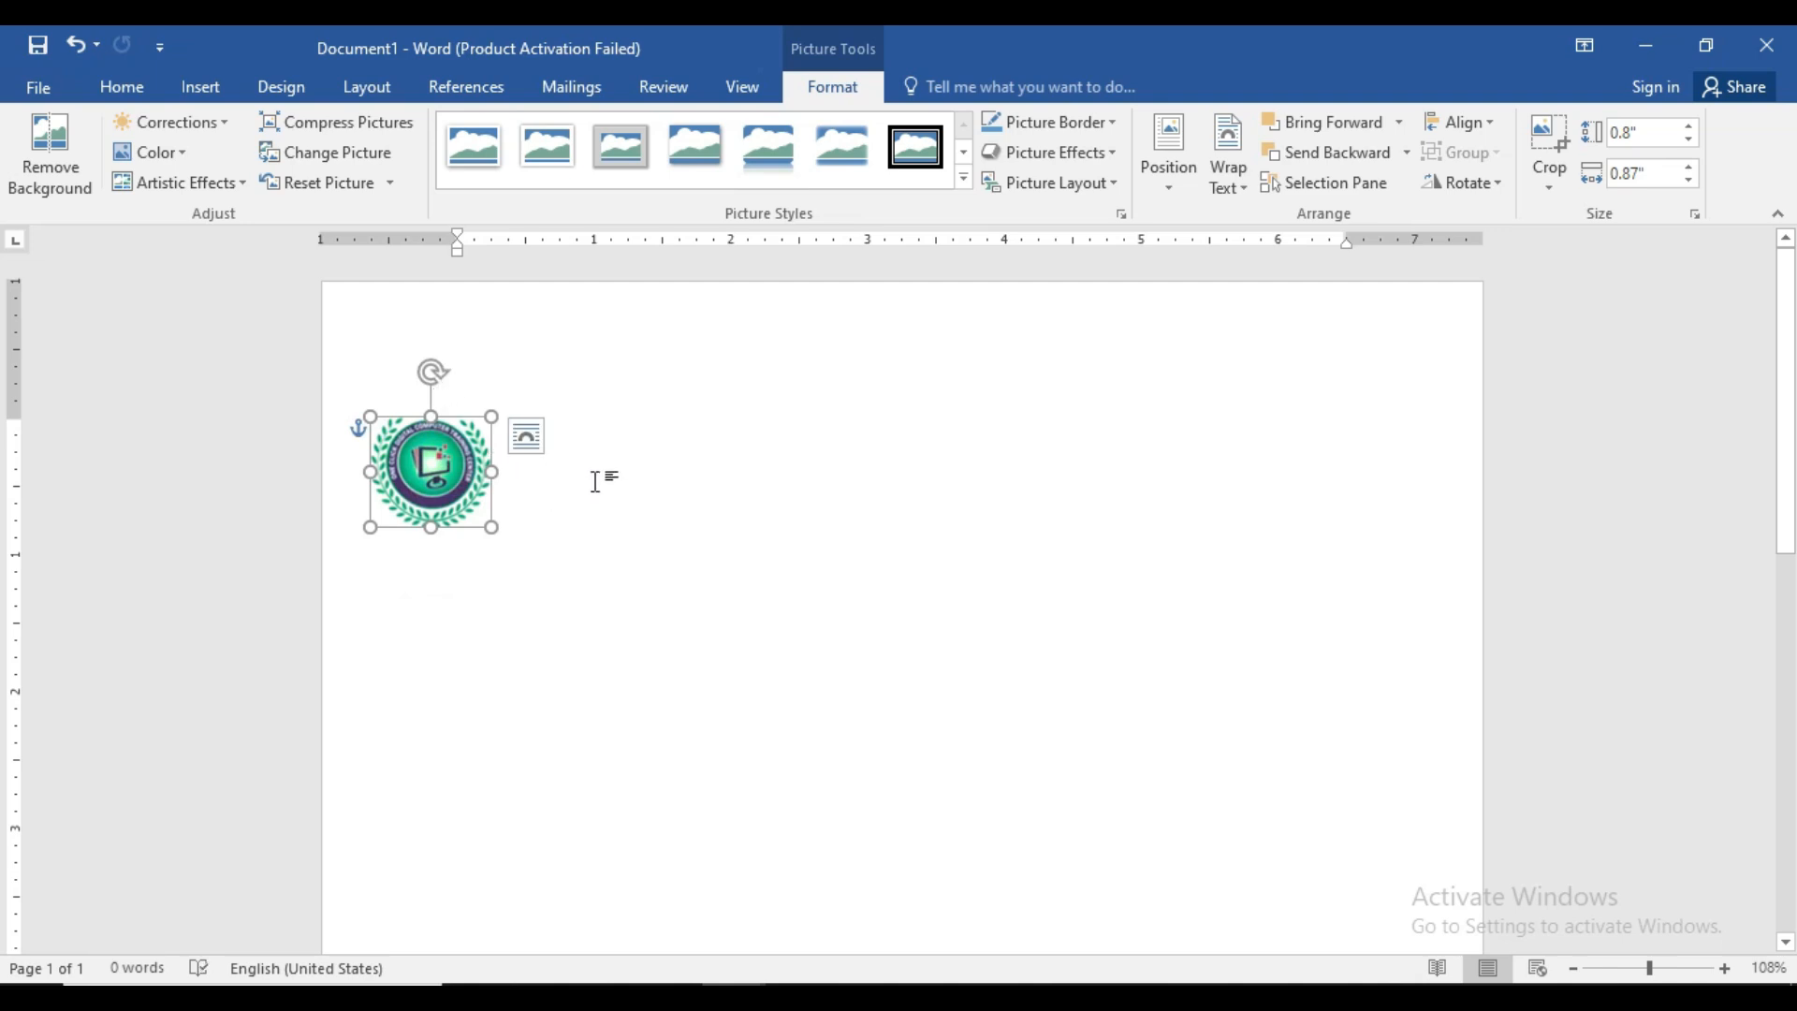
pyautogui.click(568, 457)
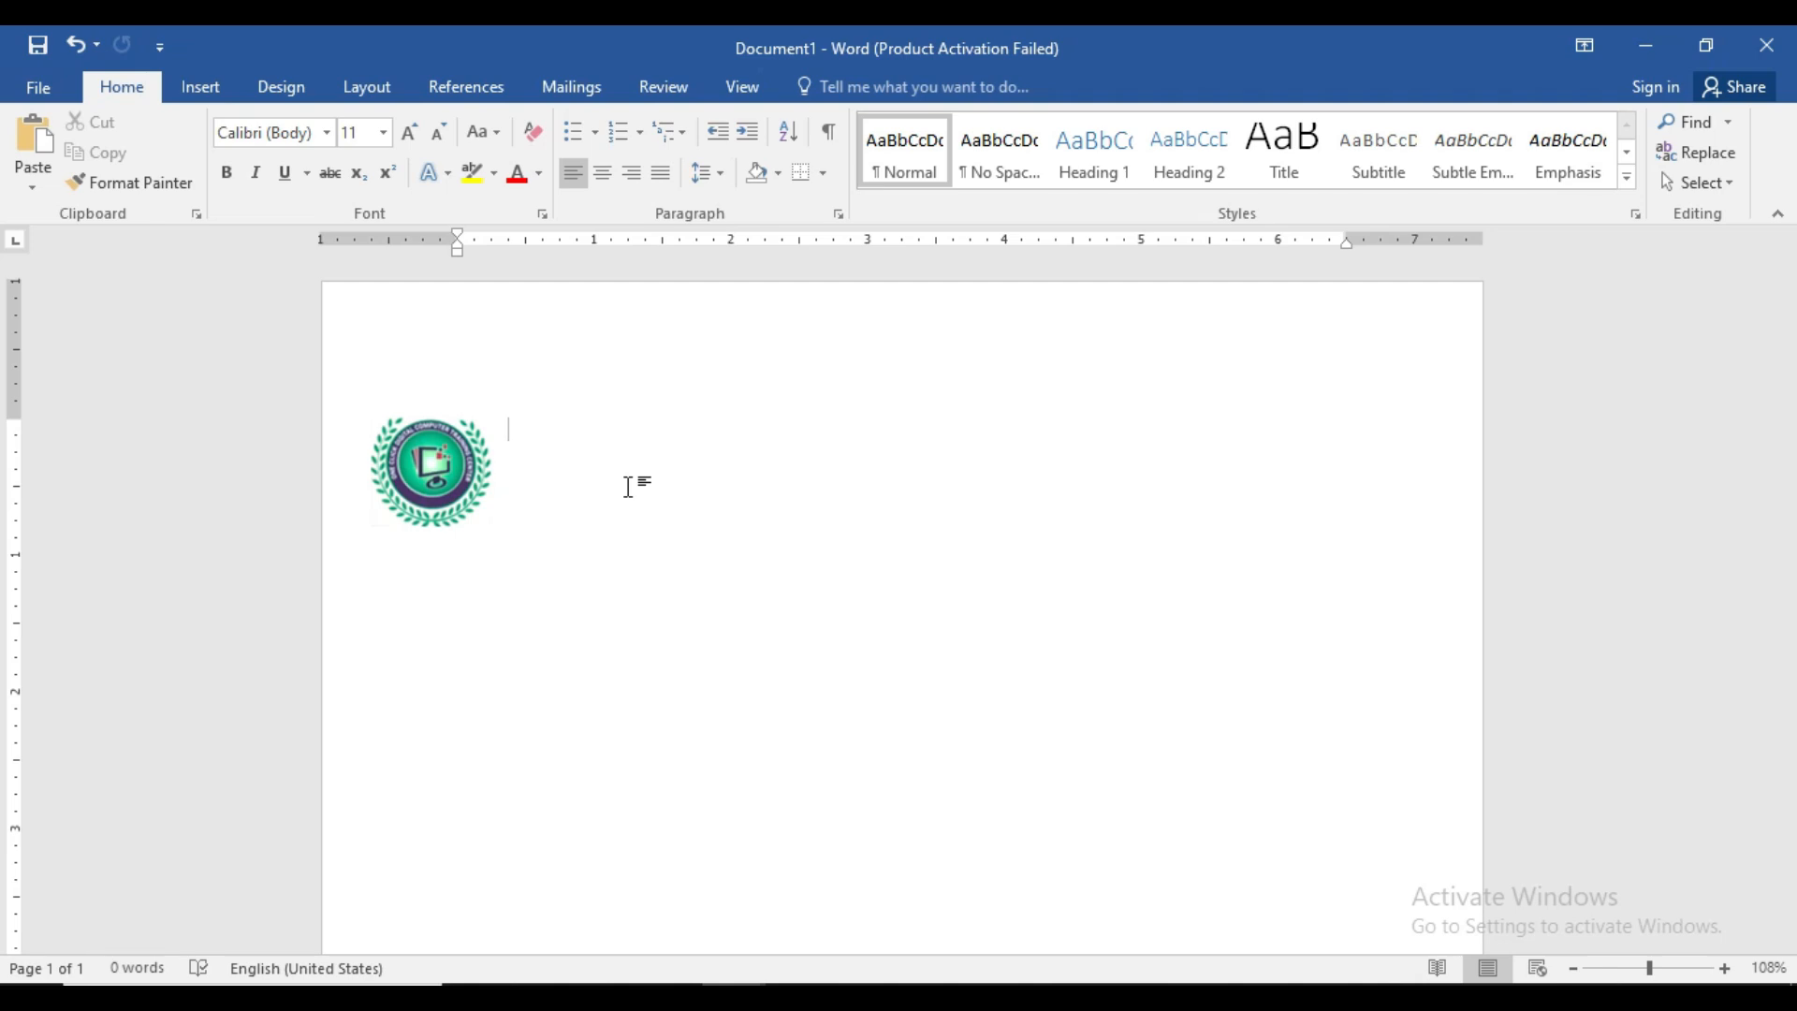
# - Type the 'ISO 9001:2008 Certified Institution' line beside the logo
pyautogui.write('ISO')
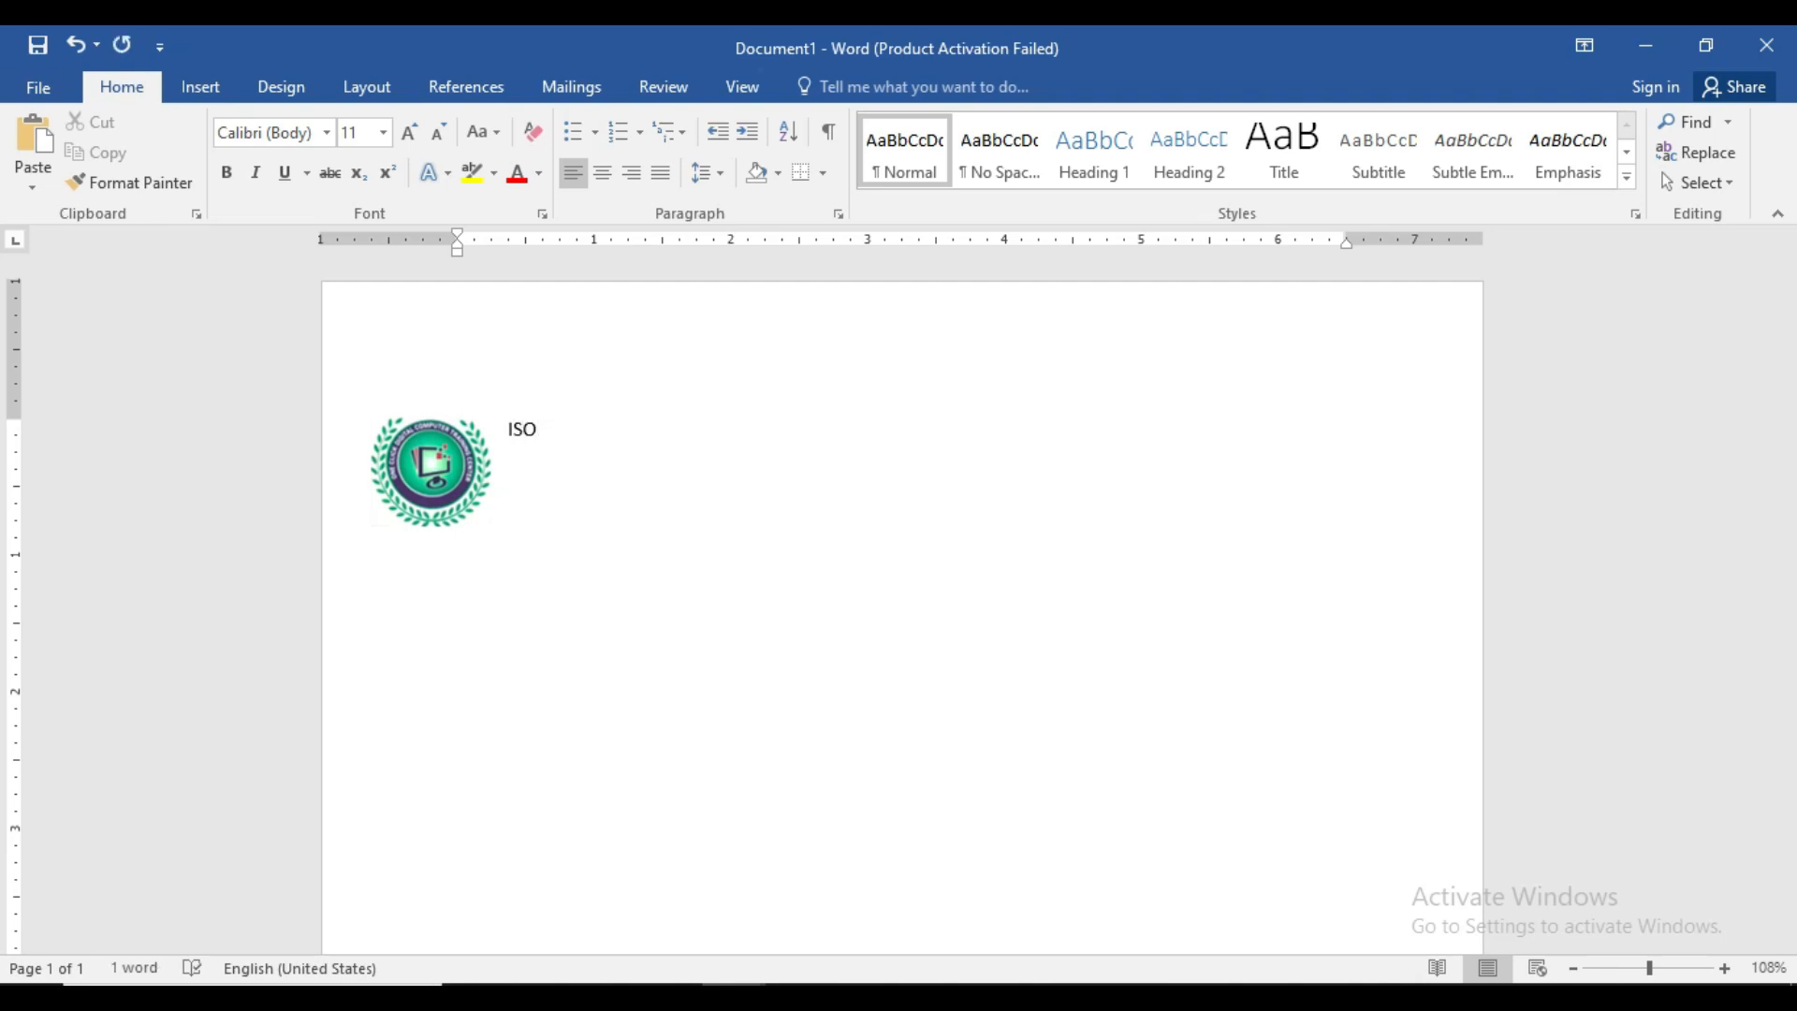
pyautogui.write(' 9001:')
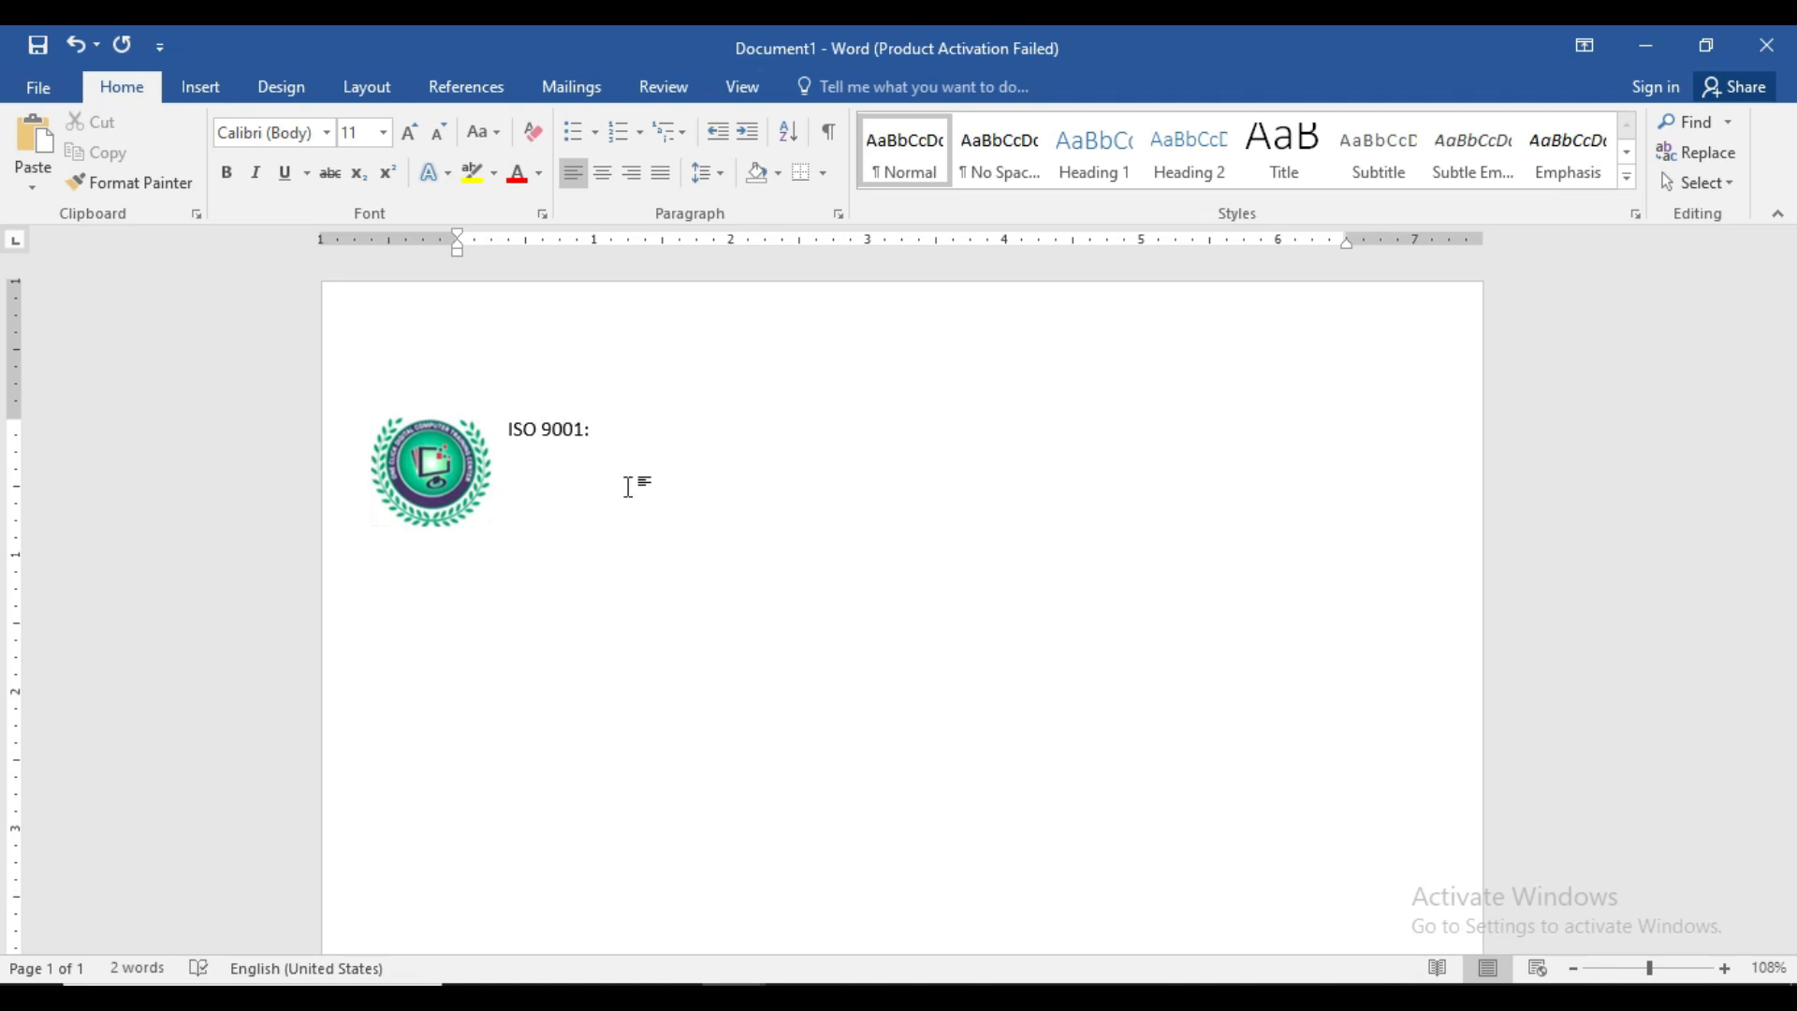
pyautogui.write('2008Cretifie')
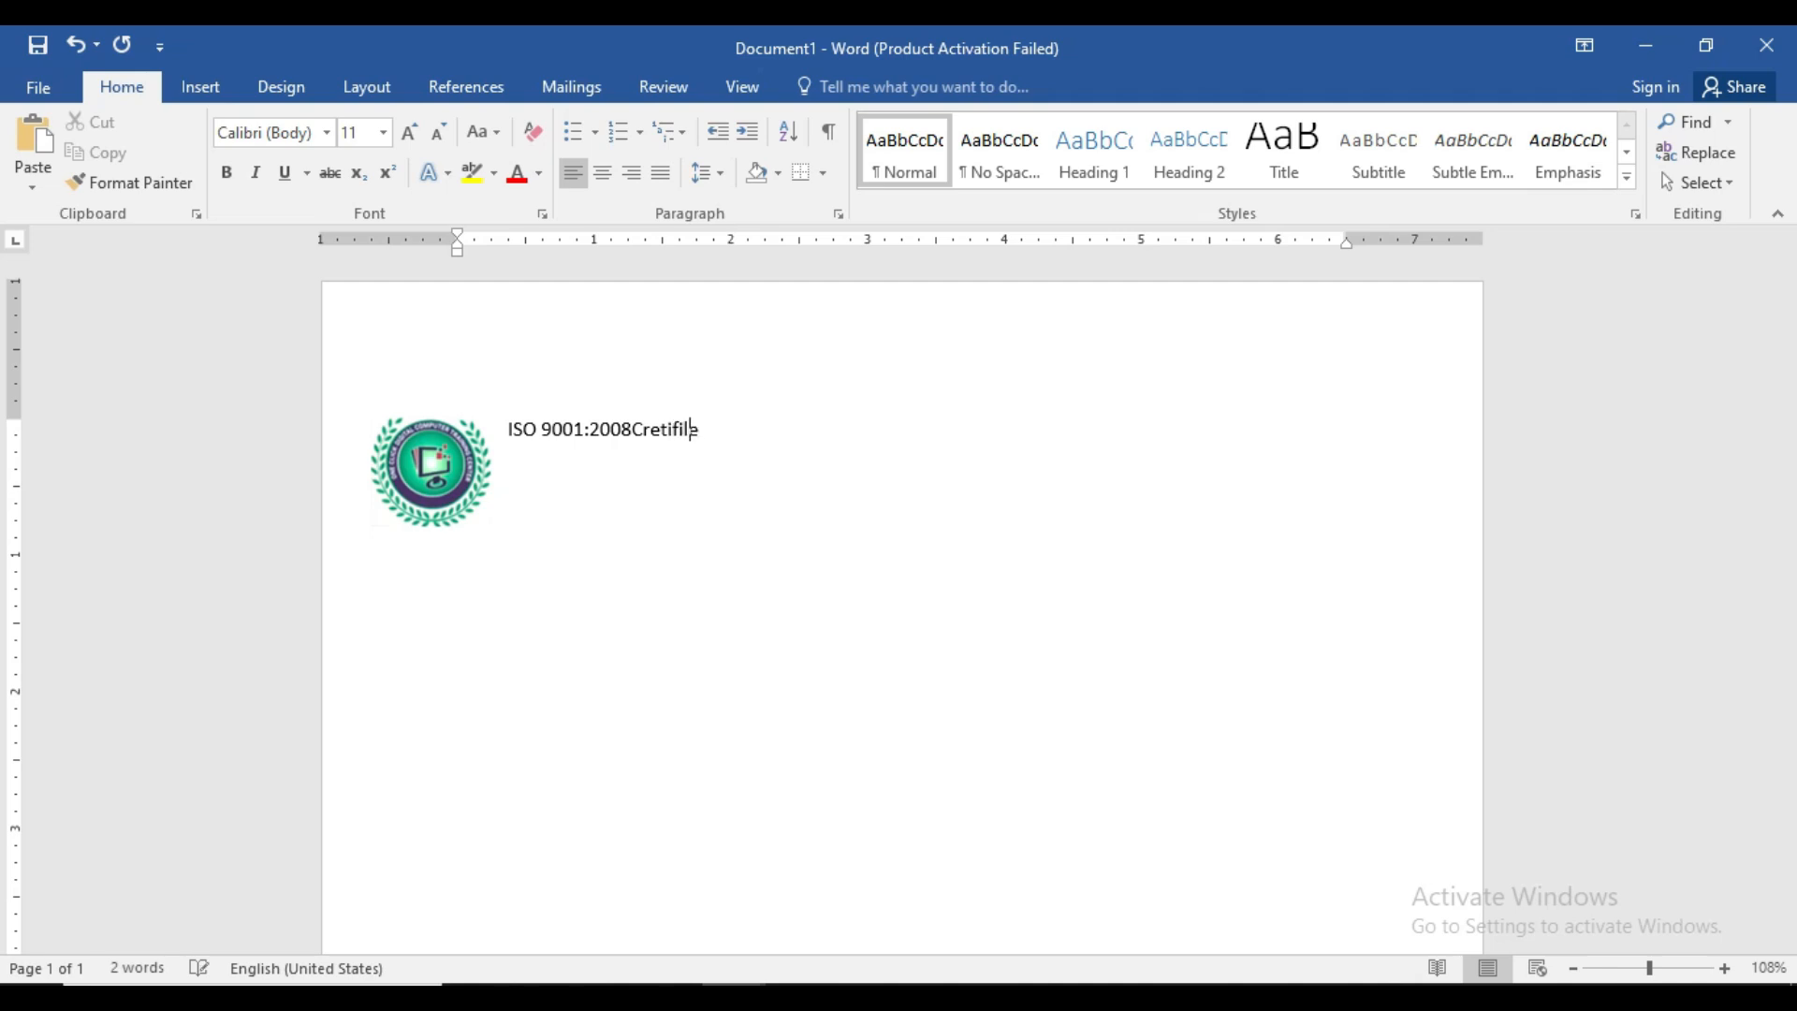
pyautogui.press('BackSpace')
pyautogui.write('ied INst')
pyautogui.press('BackSpace')
pyautogui.press('BackSpace')
pyautogui.write('In')
pyautogui.write('s')
pyautogui.write('titu')
pyautogui.write('yt')
pyautogui.press('BackSpace')
pyautogui.write('tion')
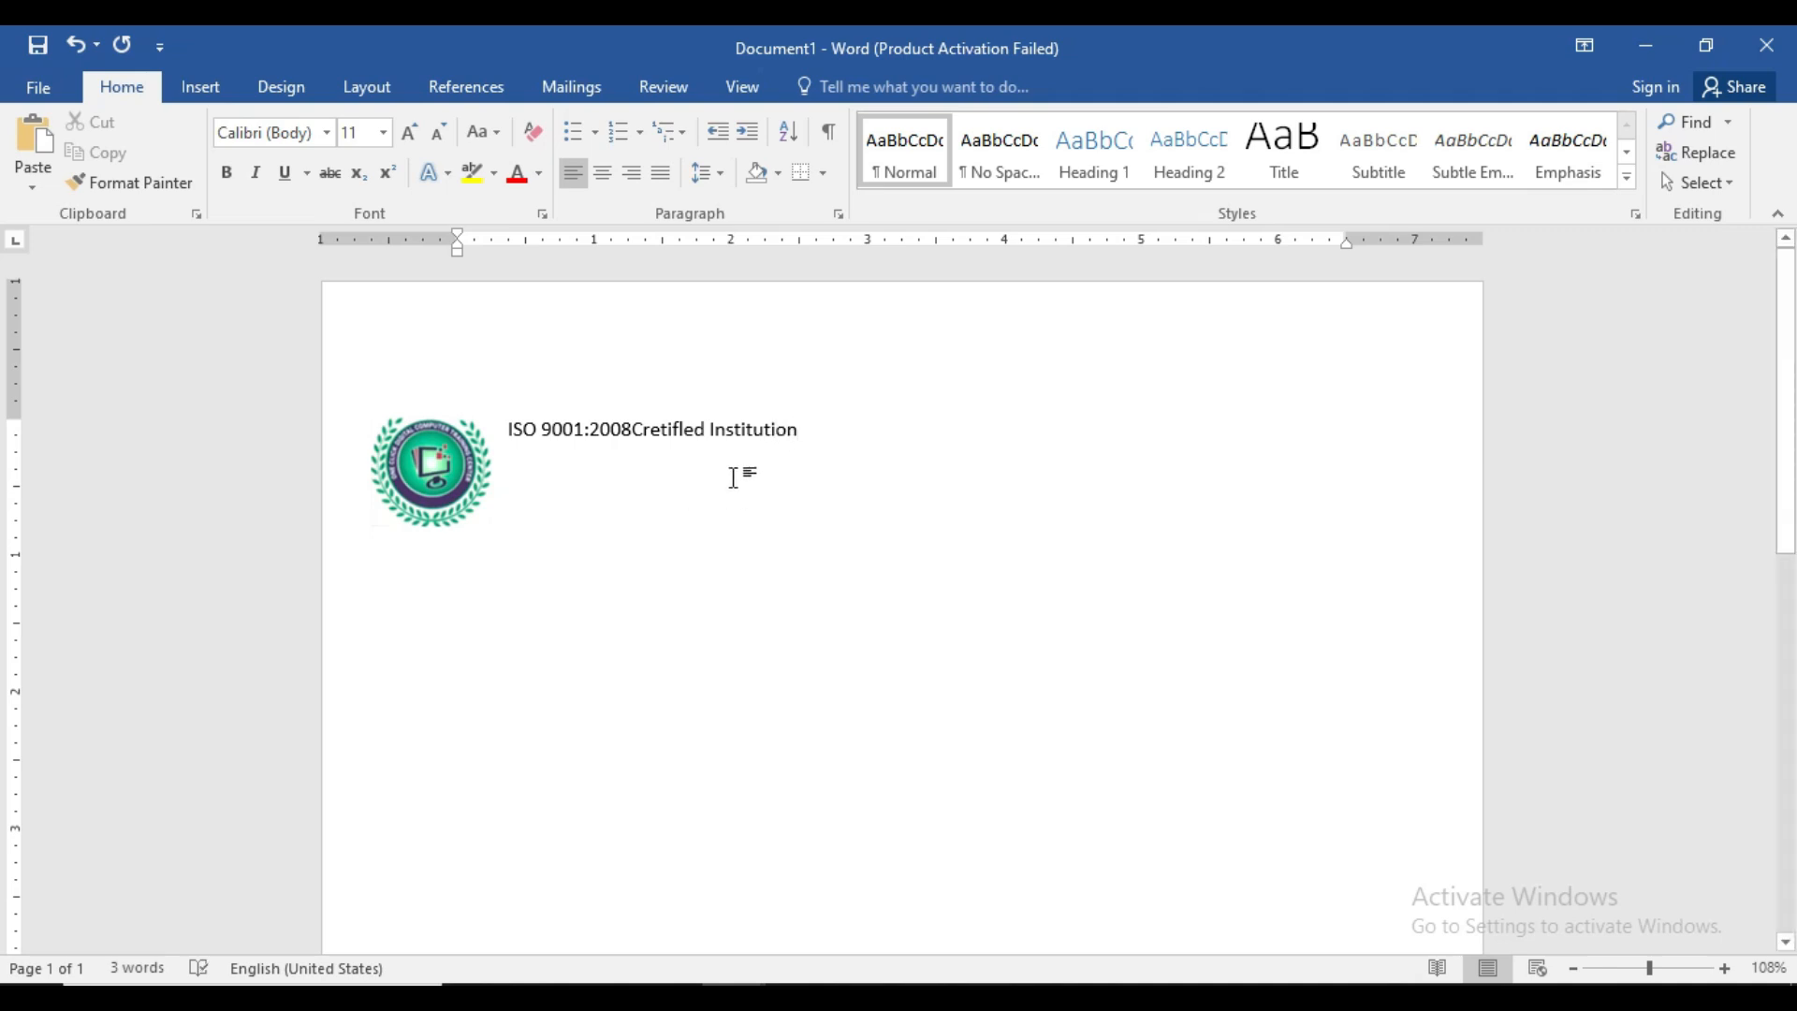
# - Centre the ISO certification line
pyautogui.moveTo(502, 432); pyautogui.dragTo(726, 491)
pyautogui.click(682, 486)
pyautogui.moveTo(506, 433); pyautogui.dragTo(794, 445)
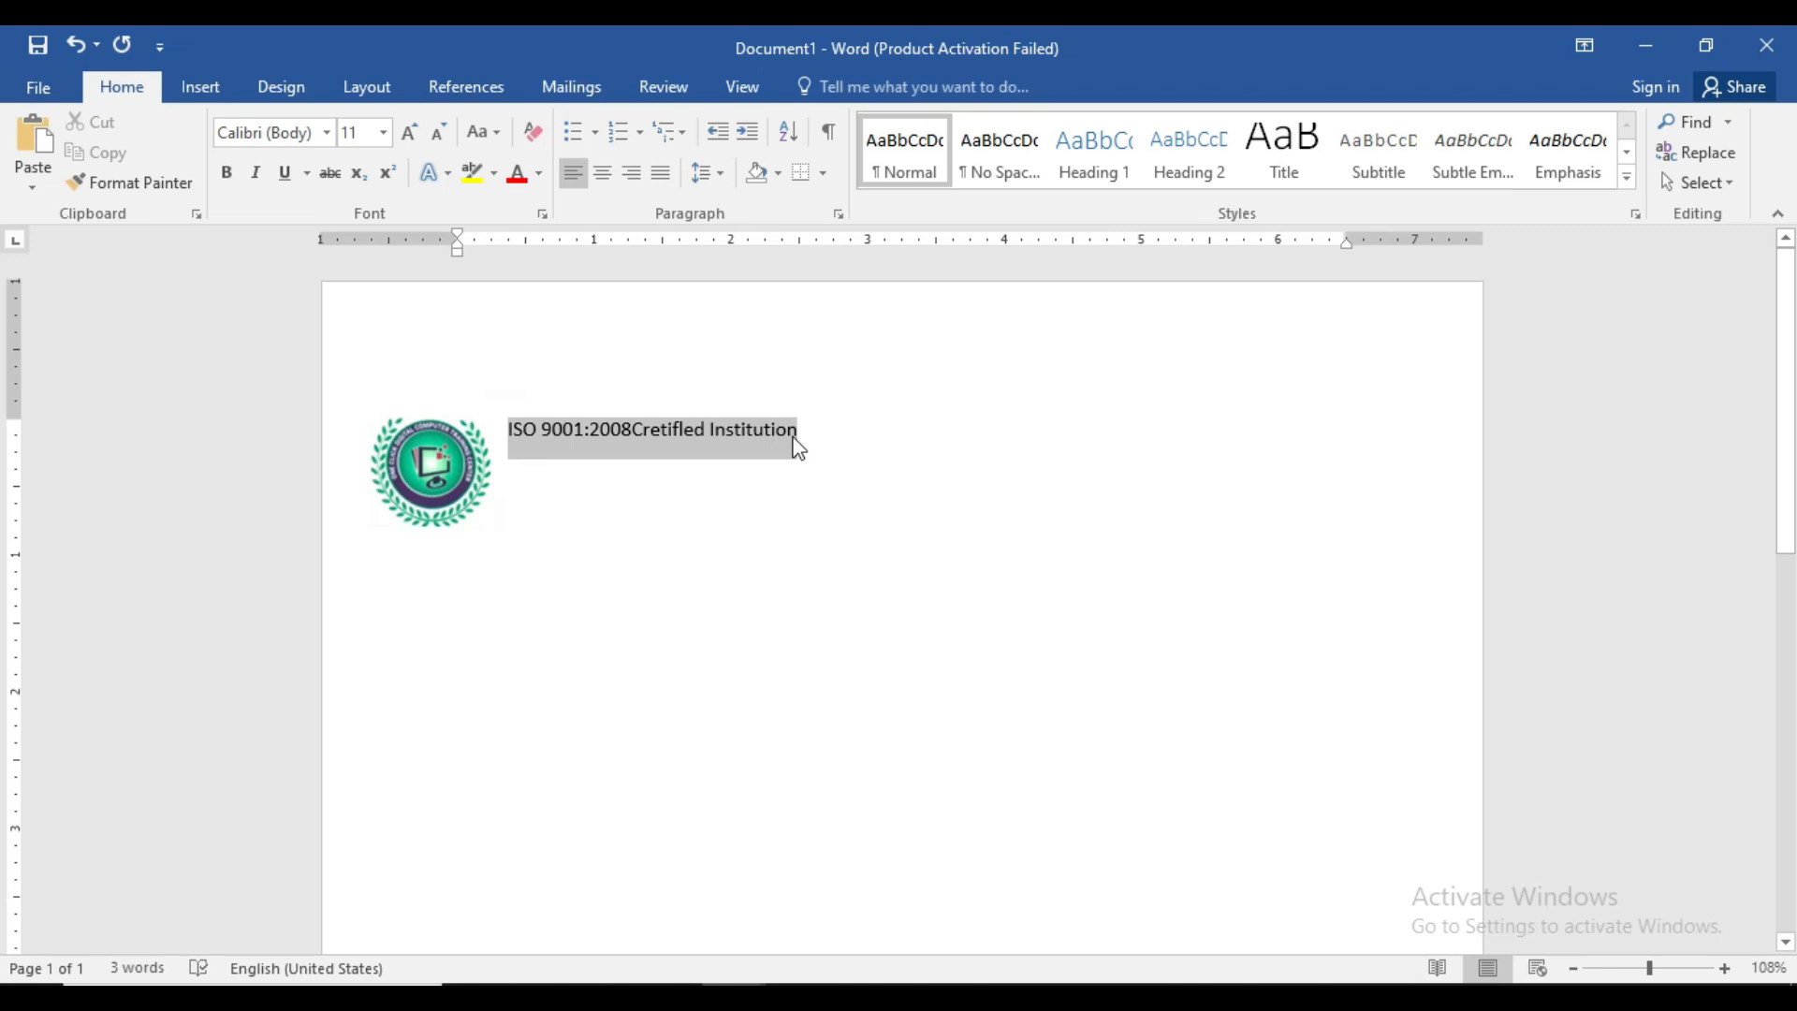
pyautogui.click(603, 173)
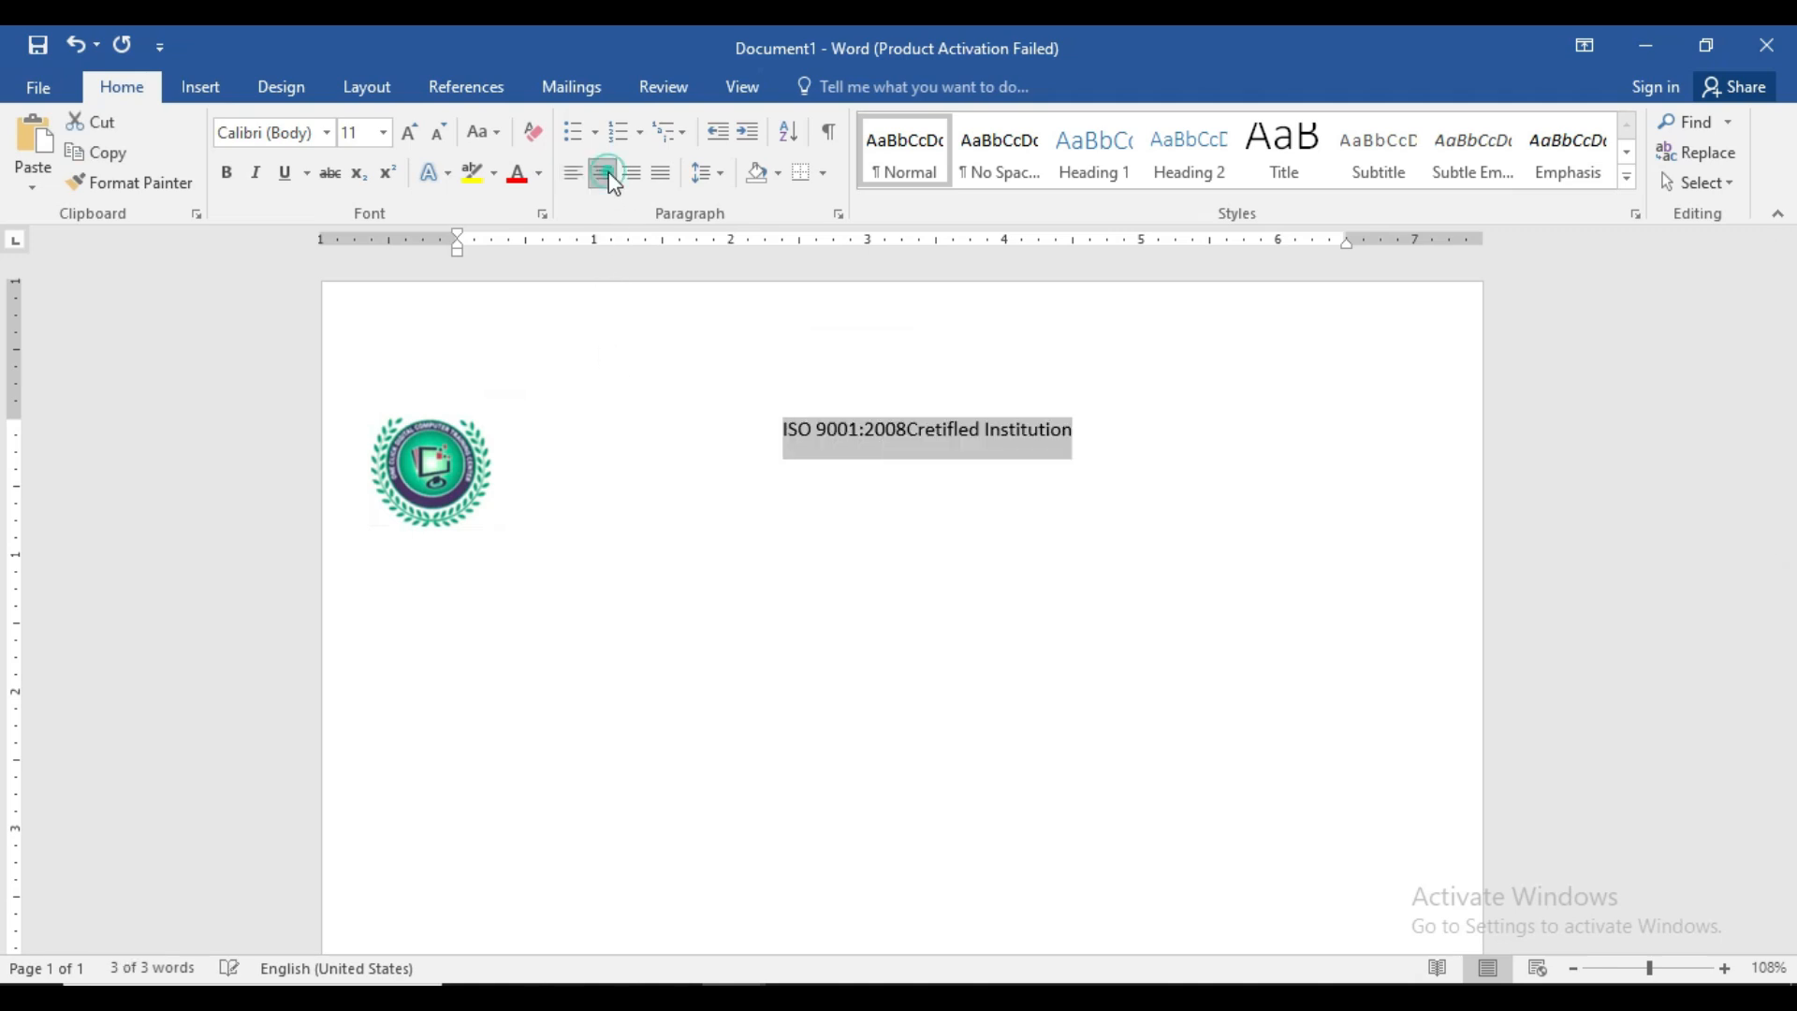
pyautogui.click(890, 465)
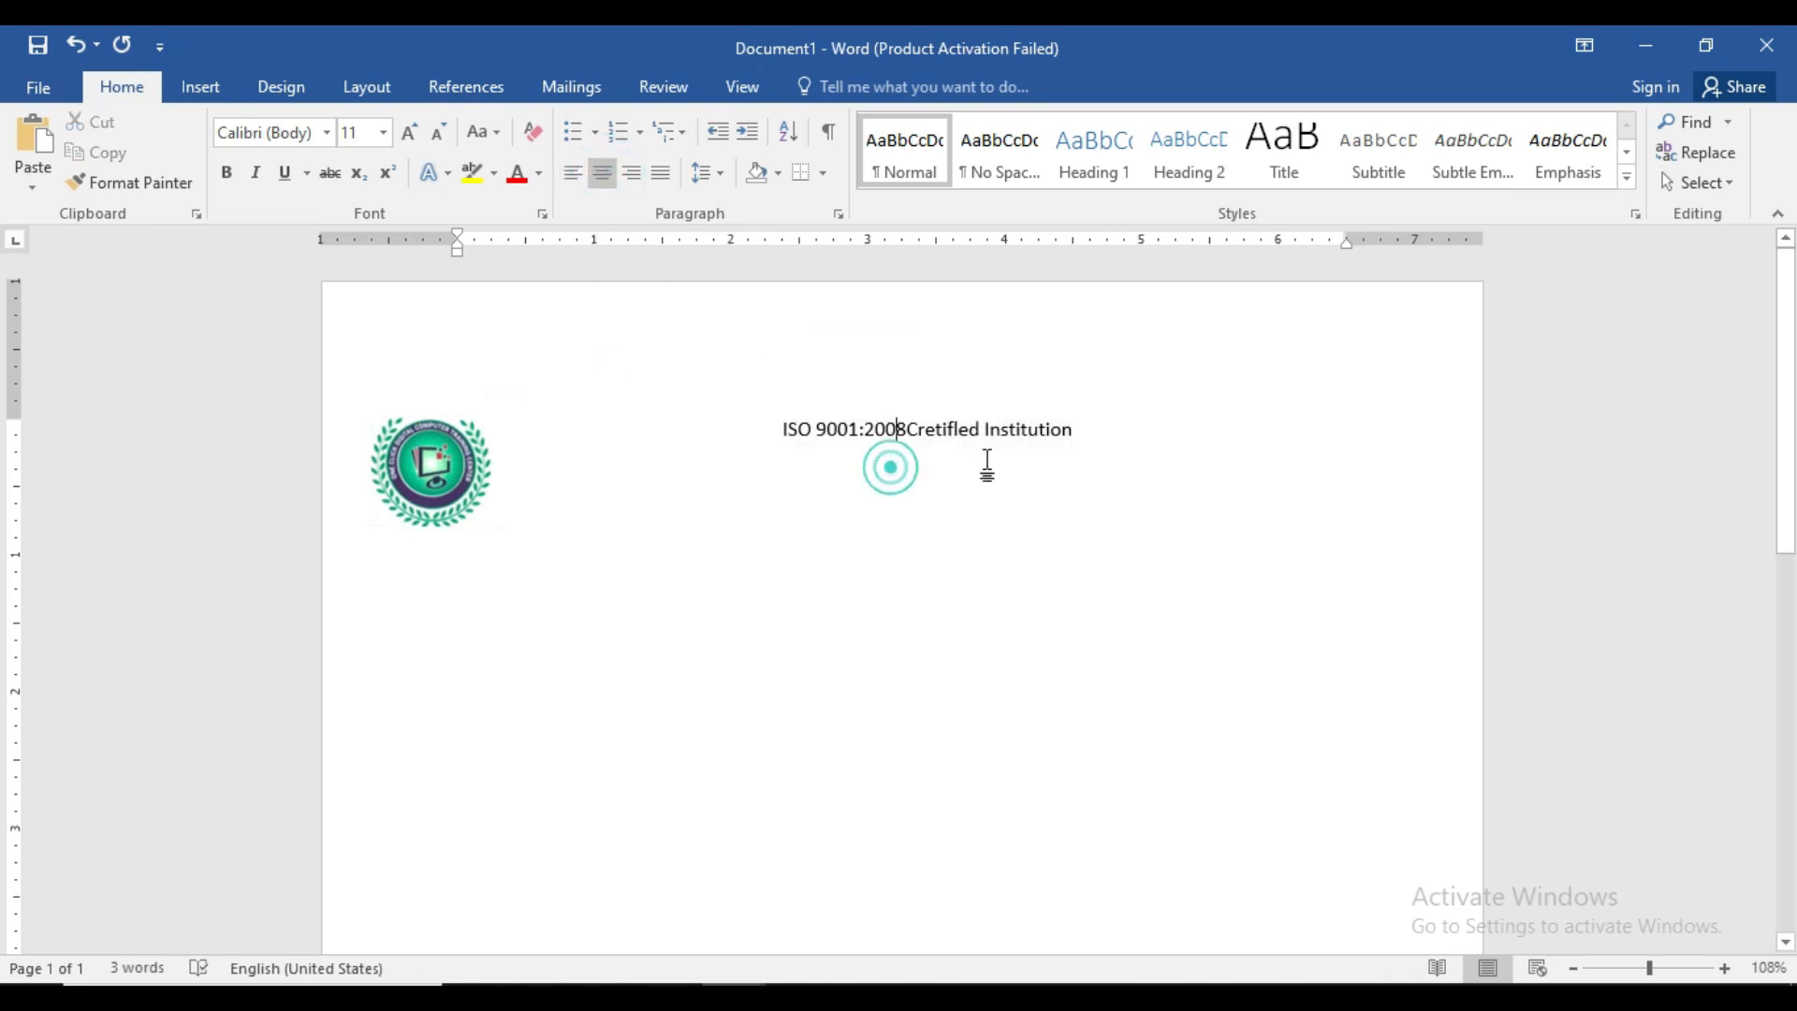
# - Add a second line reading 'One click Digital Computer Education' below it
pyautogui.click(1086, 431)
pyautogui.press('Return')
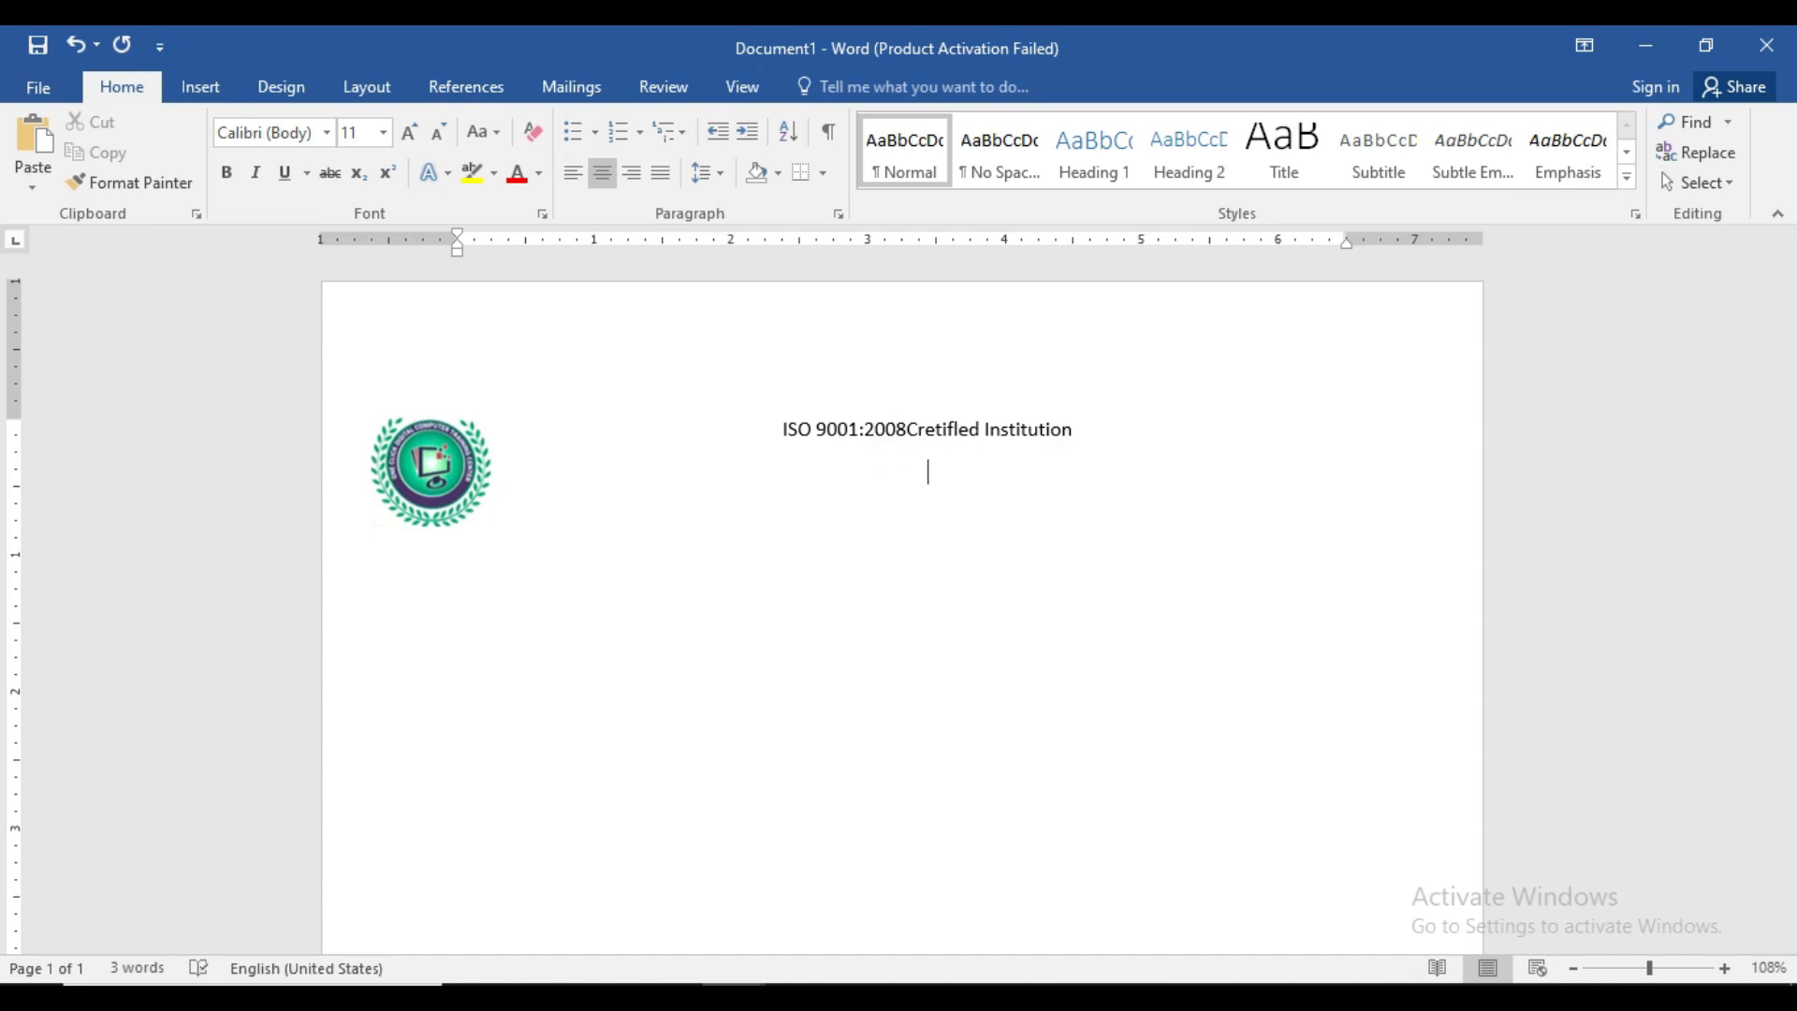
pyautogui.write('One c')
pyautogui.write('lick ')
pyautogui.write('Digit')
pyautogui.press('BackSpace')
pyautogui.write('gital')
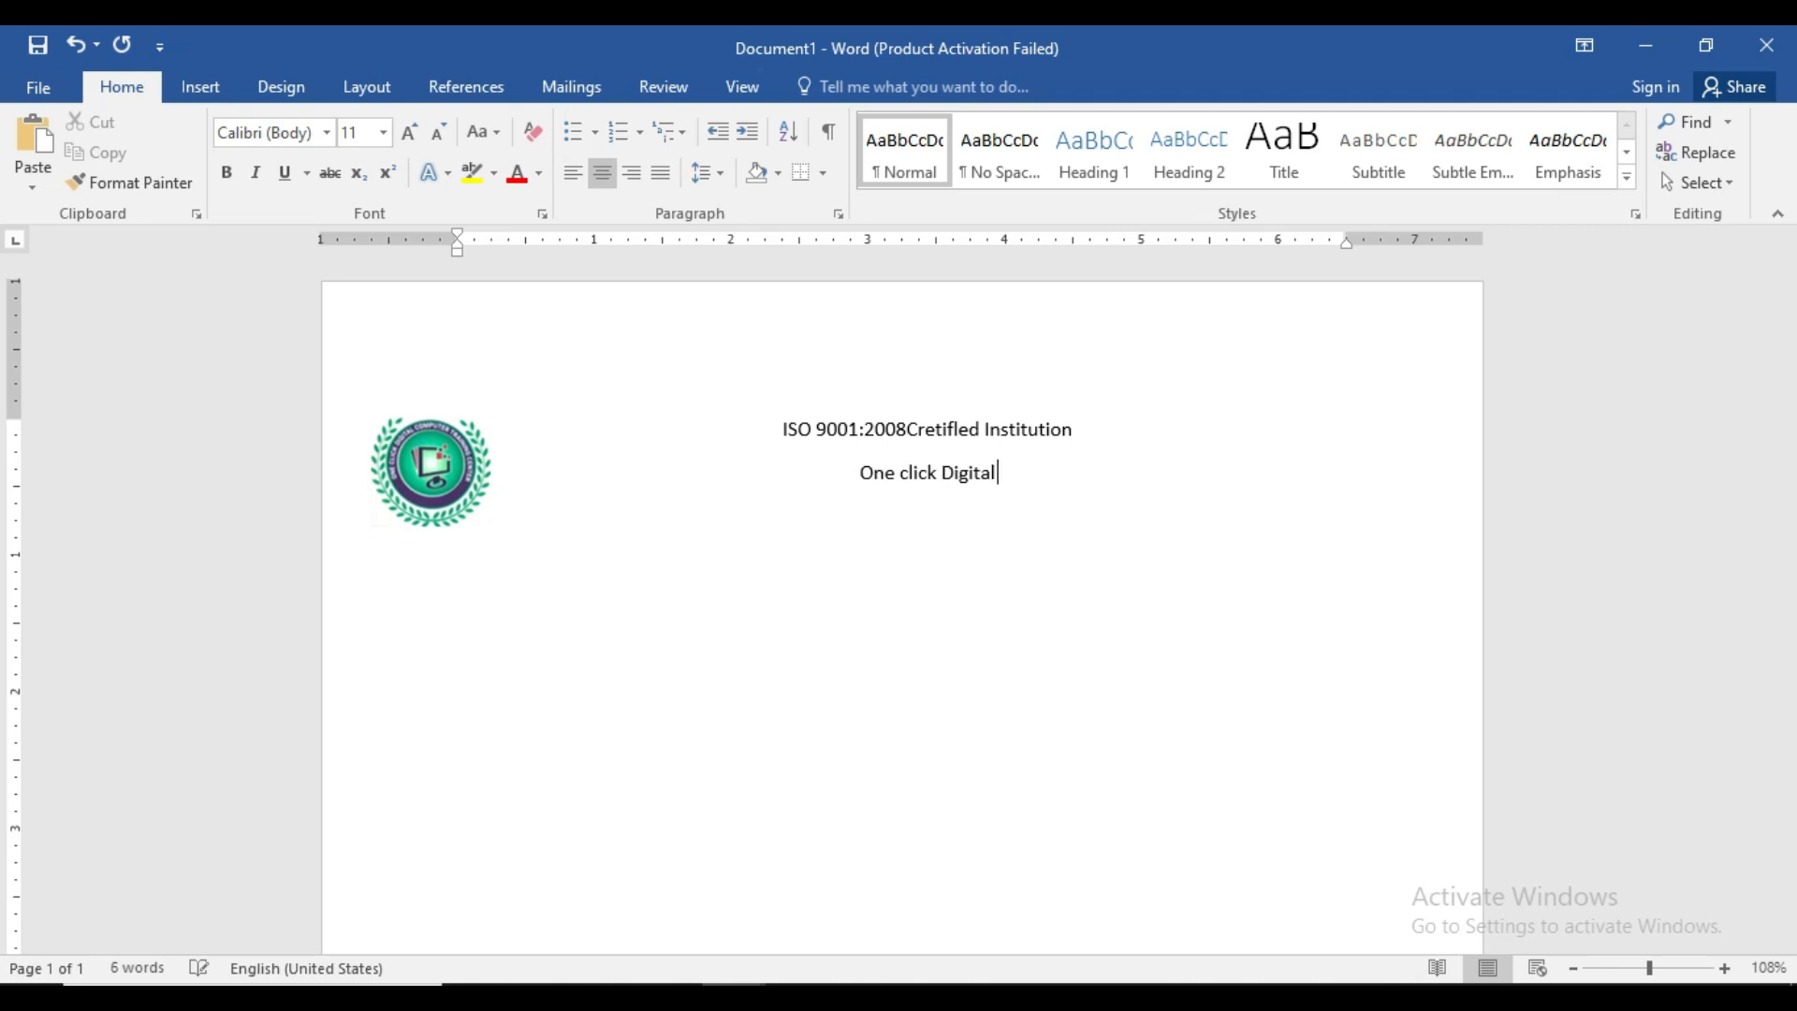
pyautogui.write(' COmputer C')
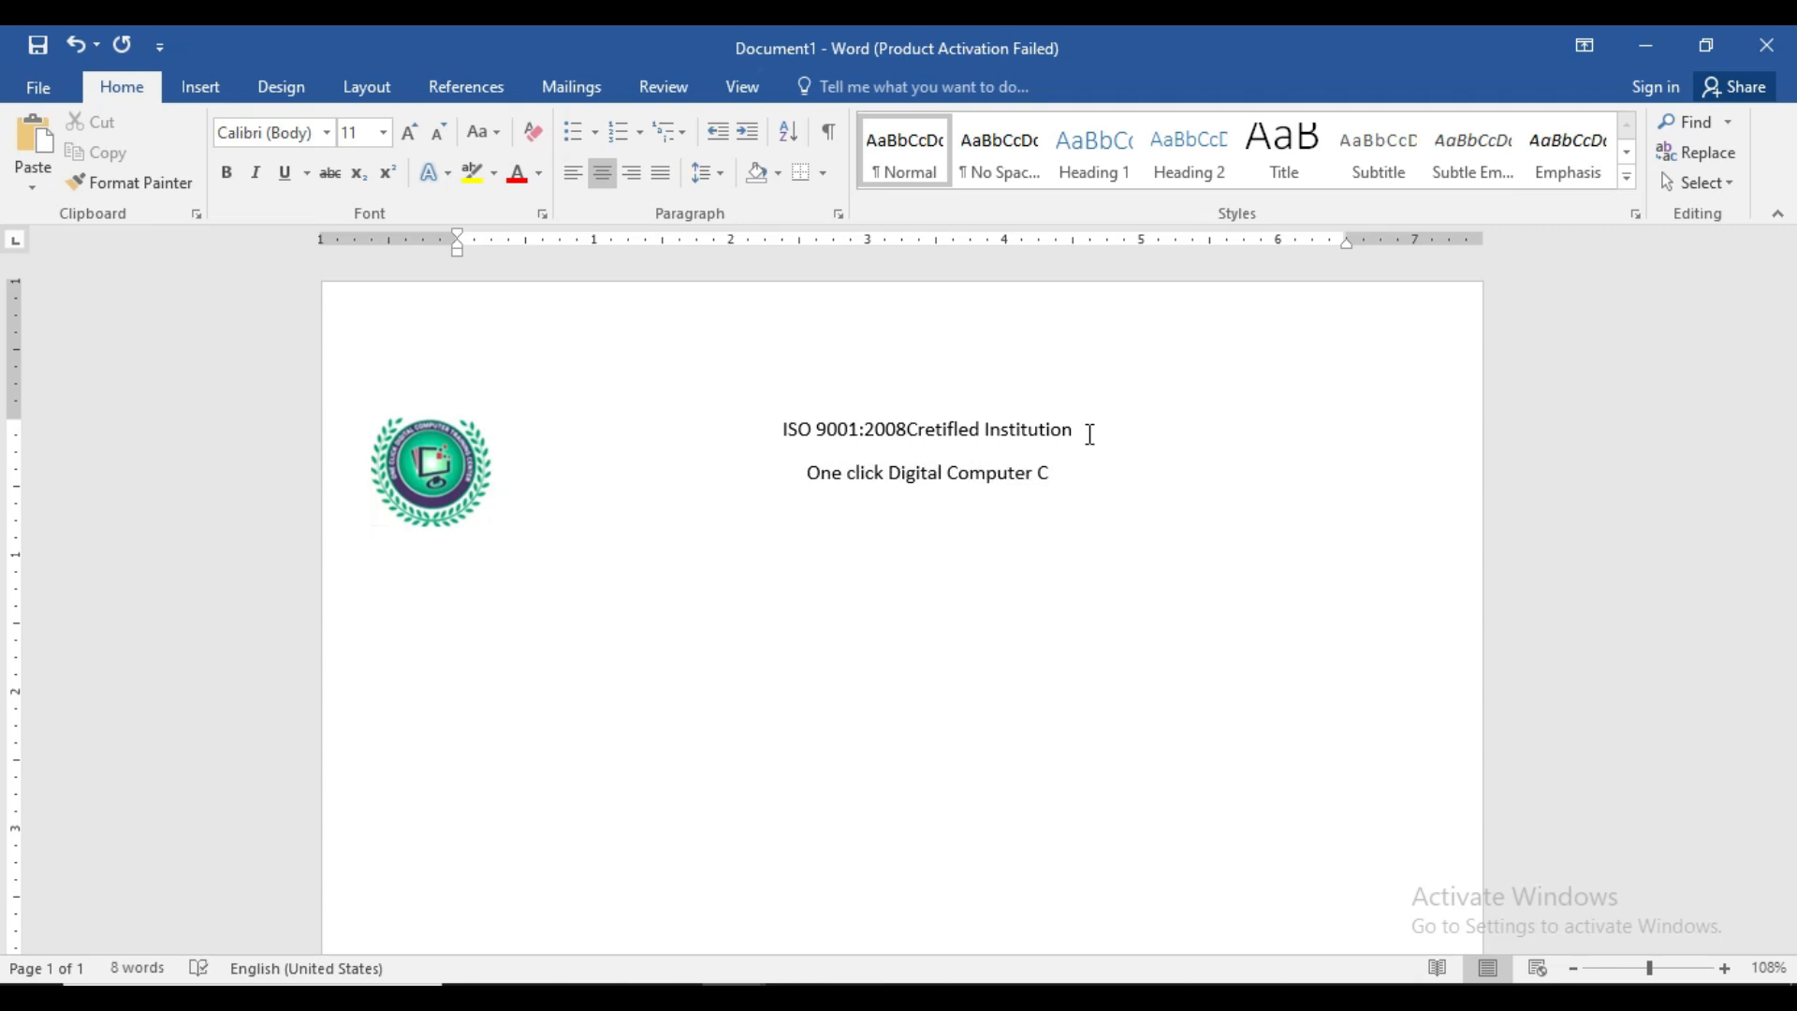
pyautogui.press('BackSpace')
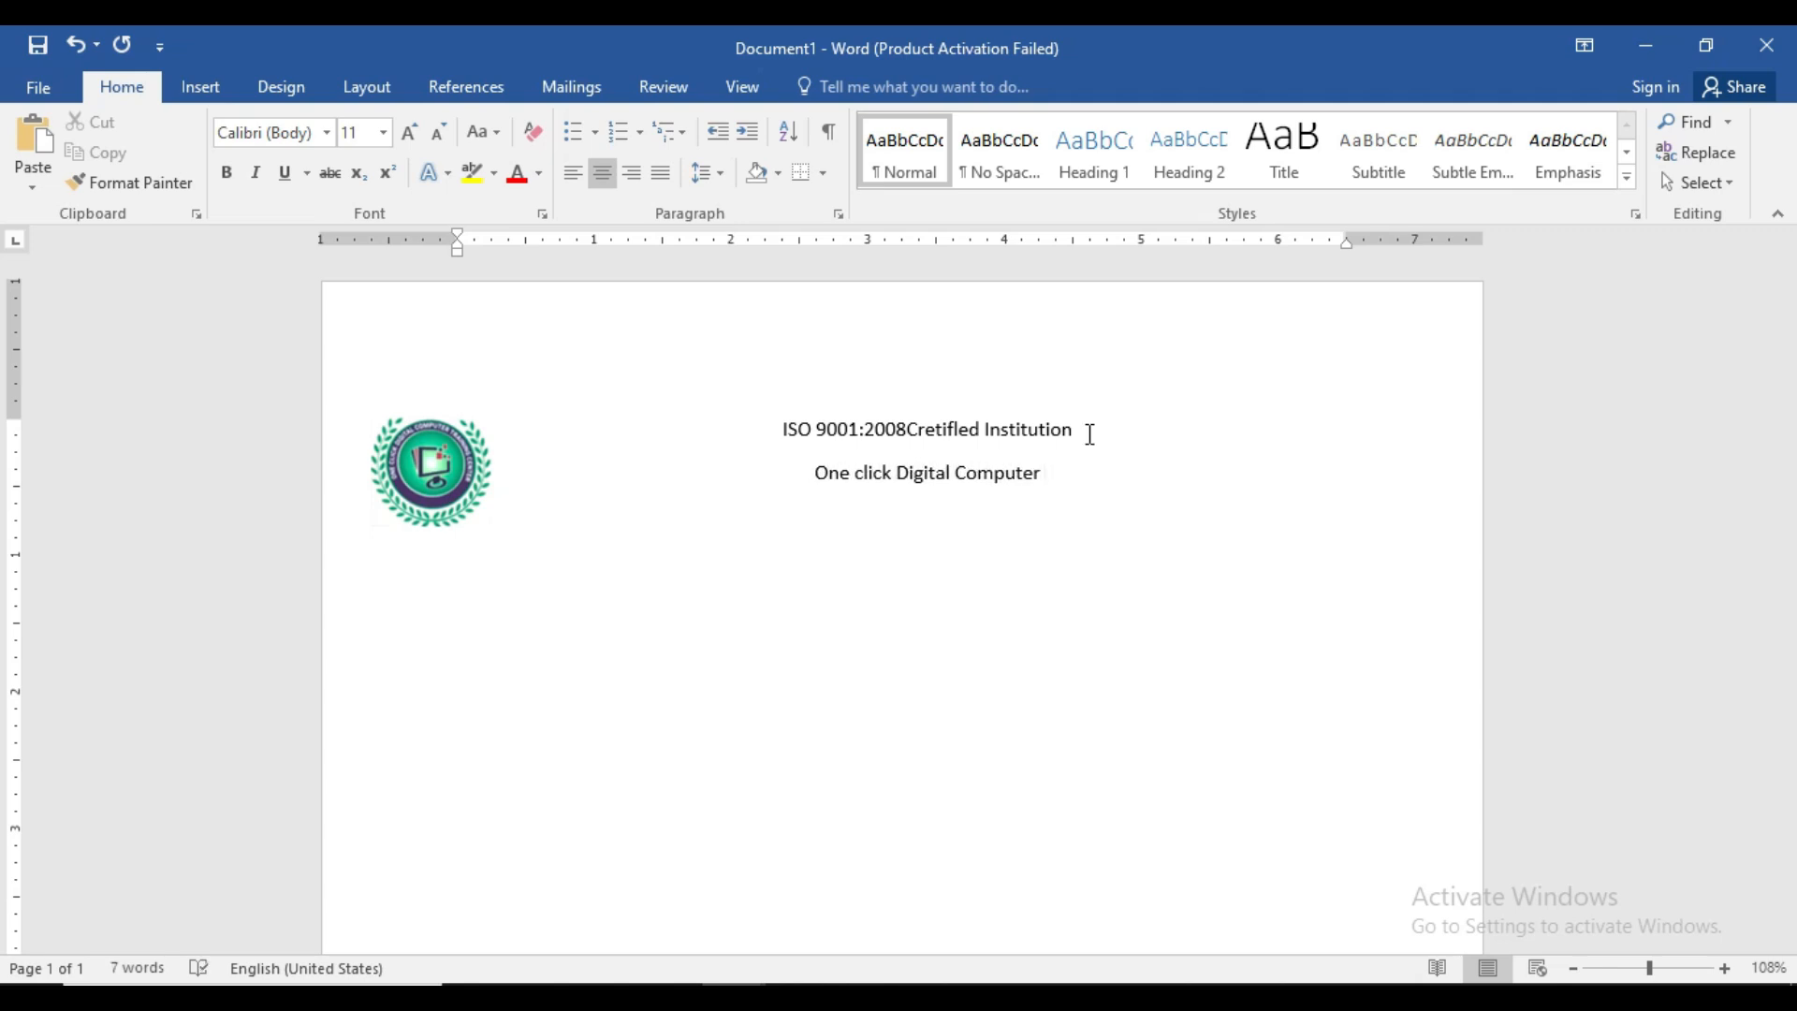
pyautogui.write('Sa')
pyautogui.press('BackSpace')
pyautogui.press('BackSpace')
pyautogui.write('E')
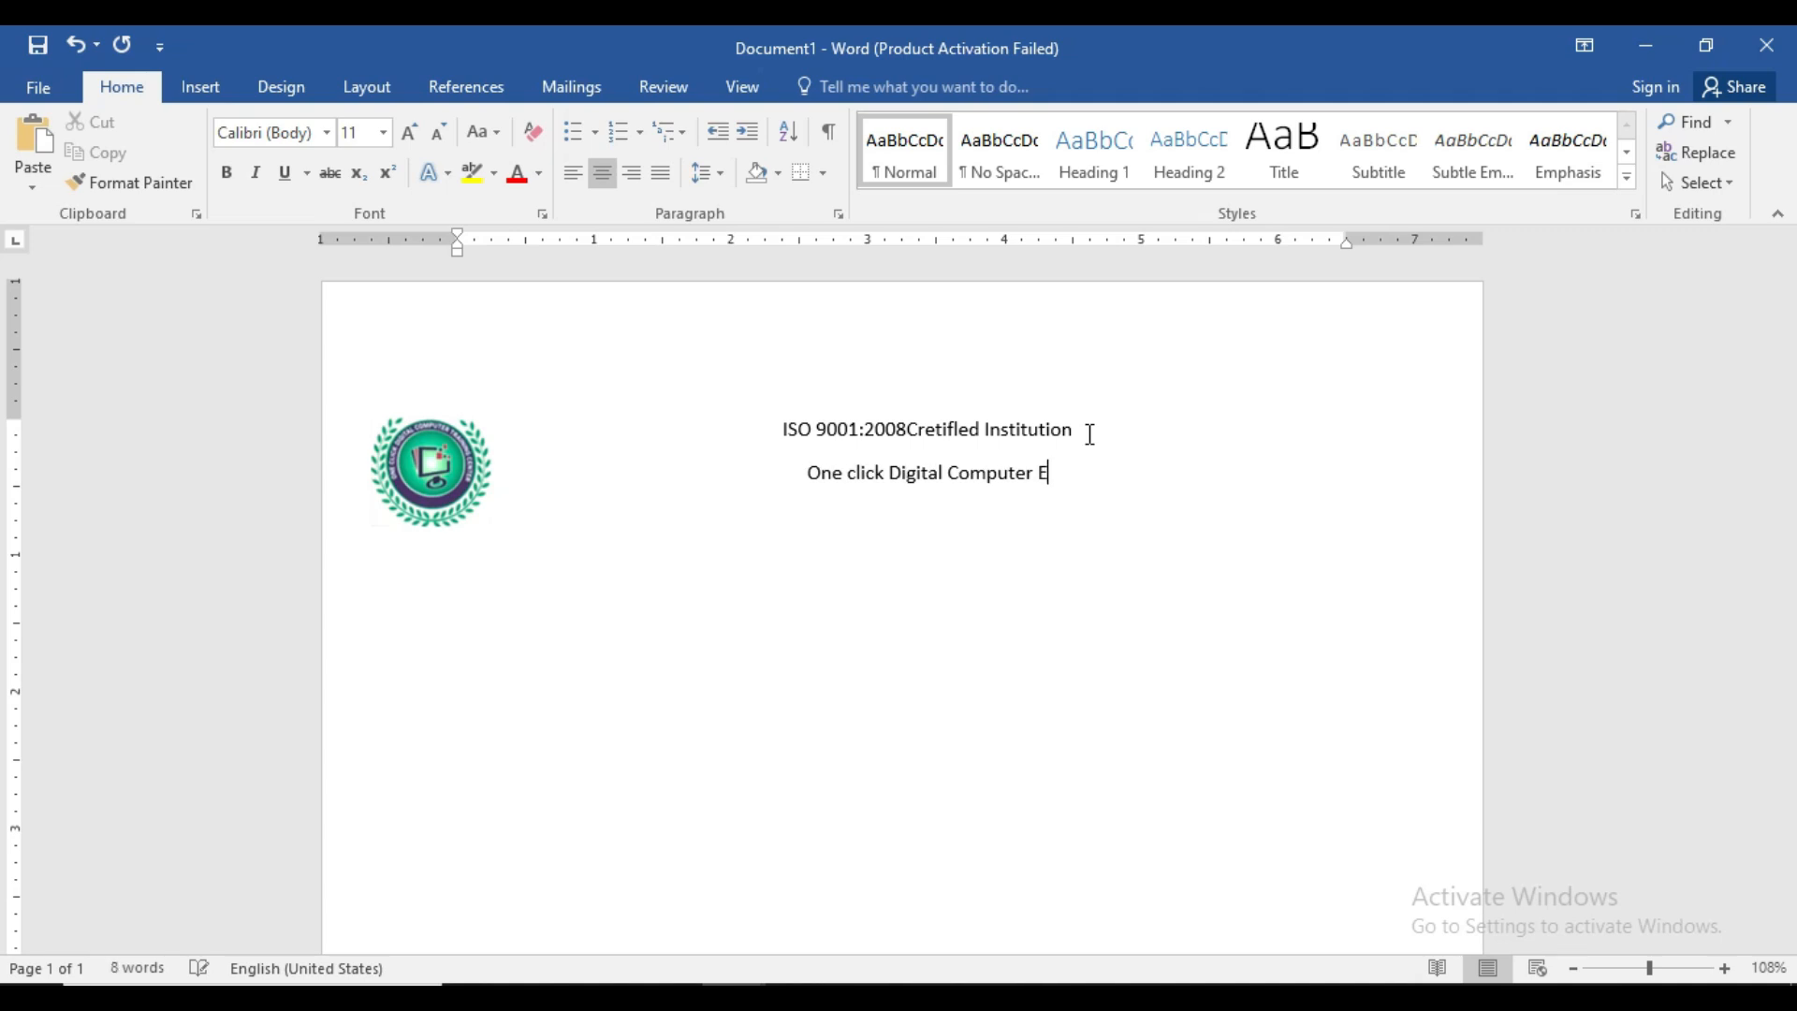
pyautogui.write('duc')
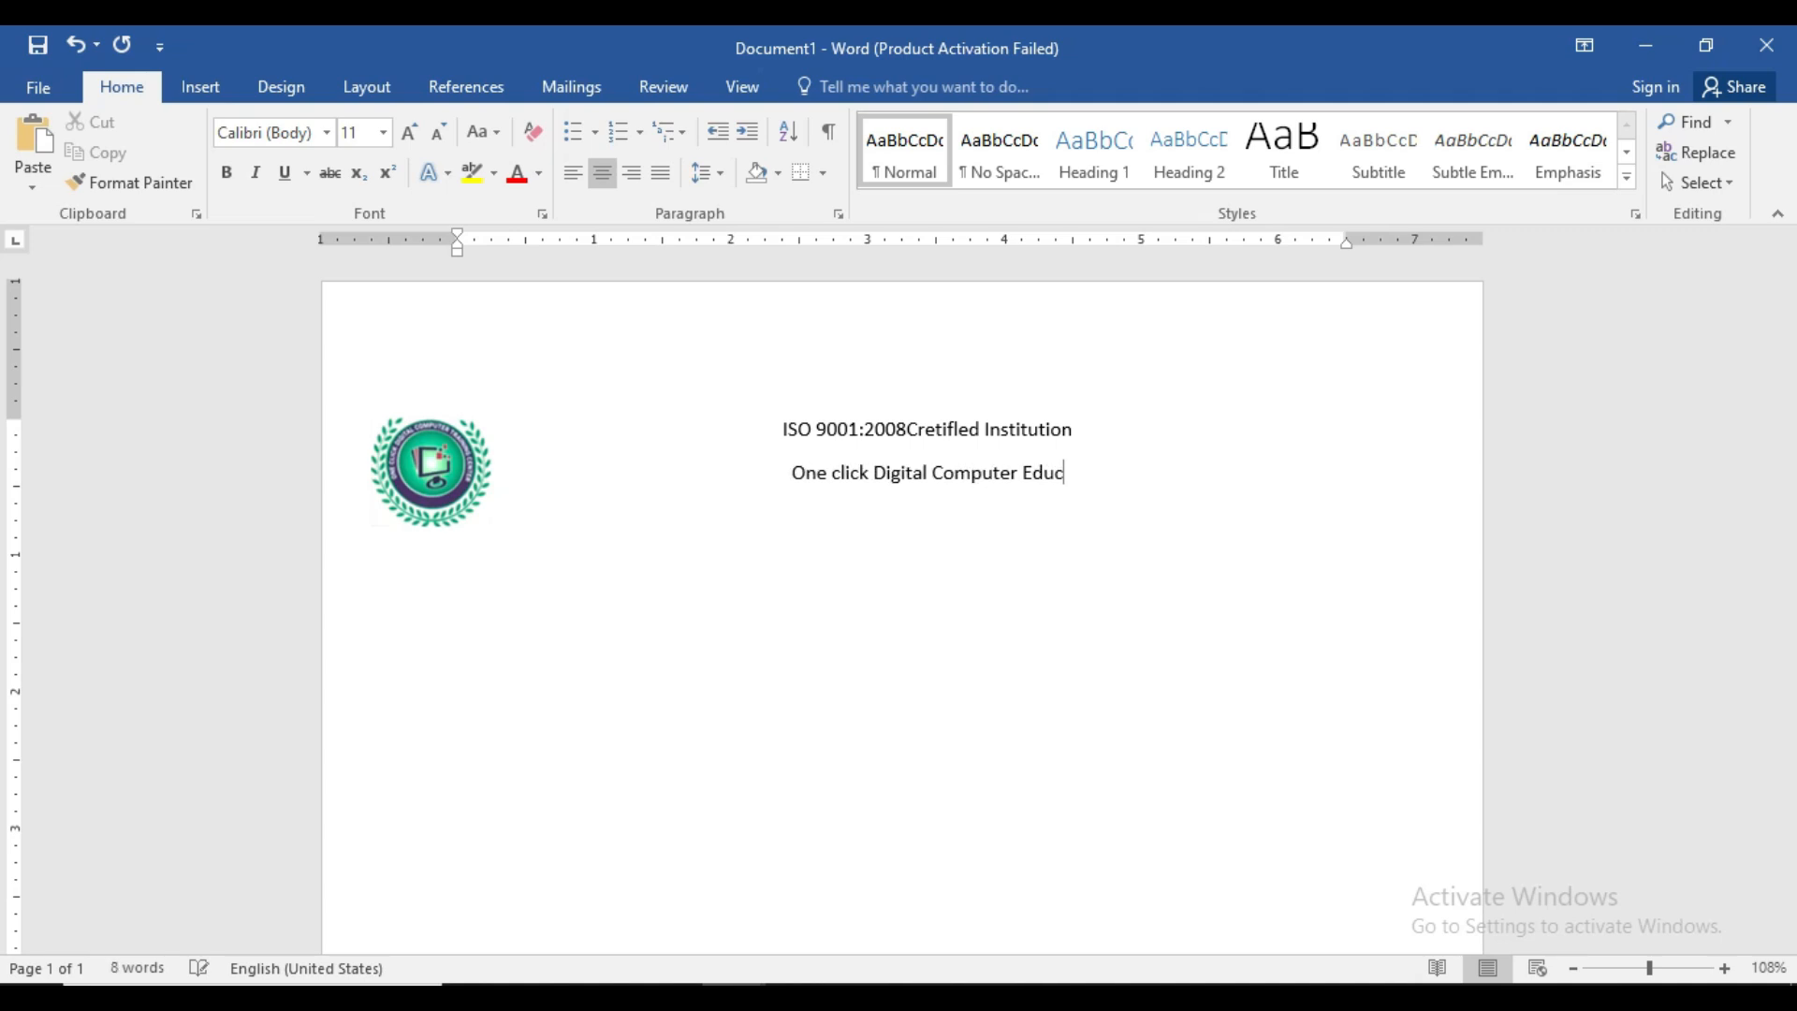
pyautogui.write('ation')
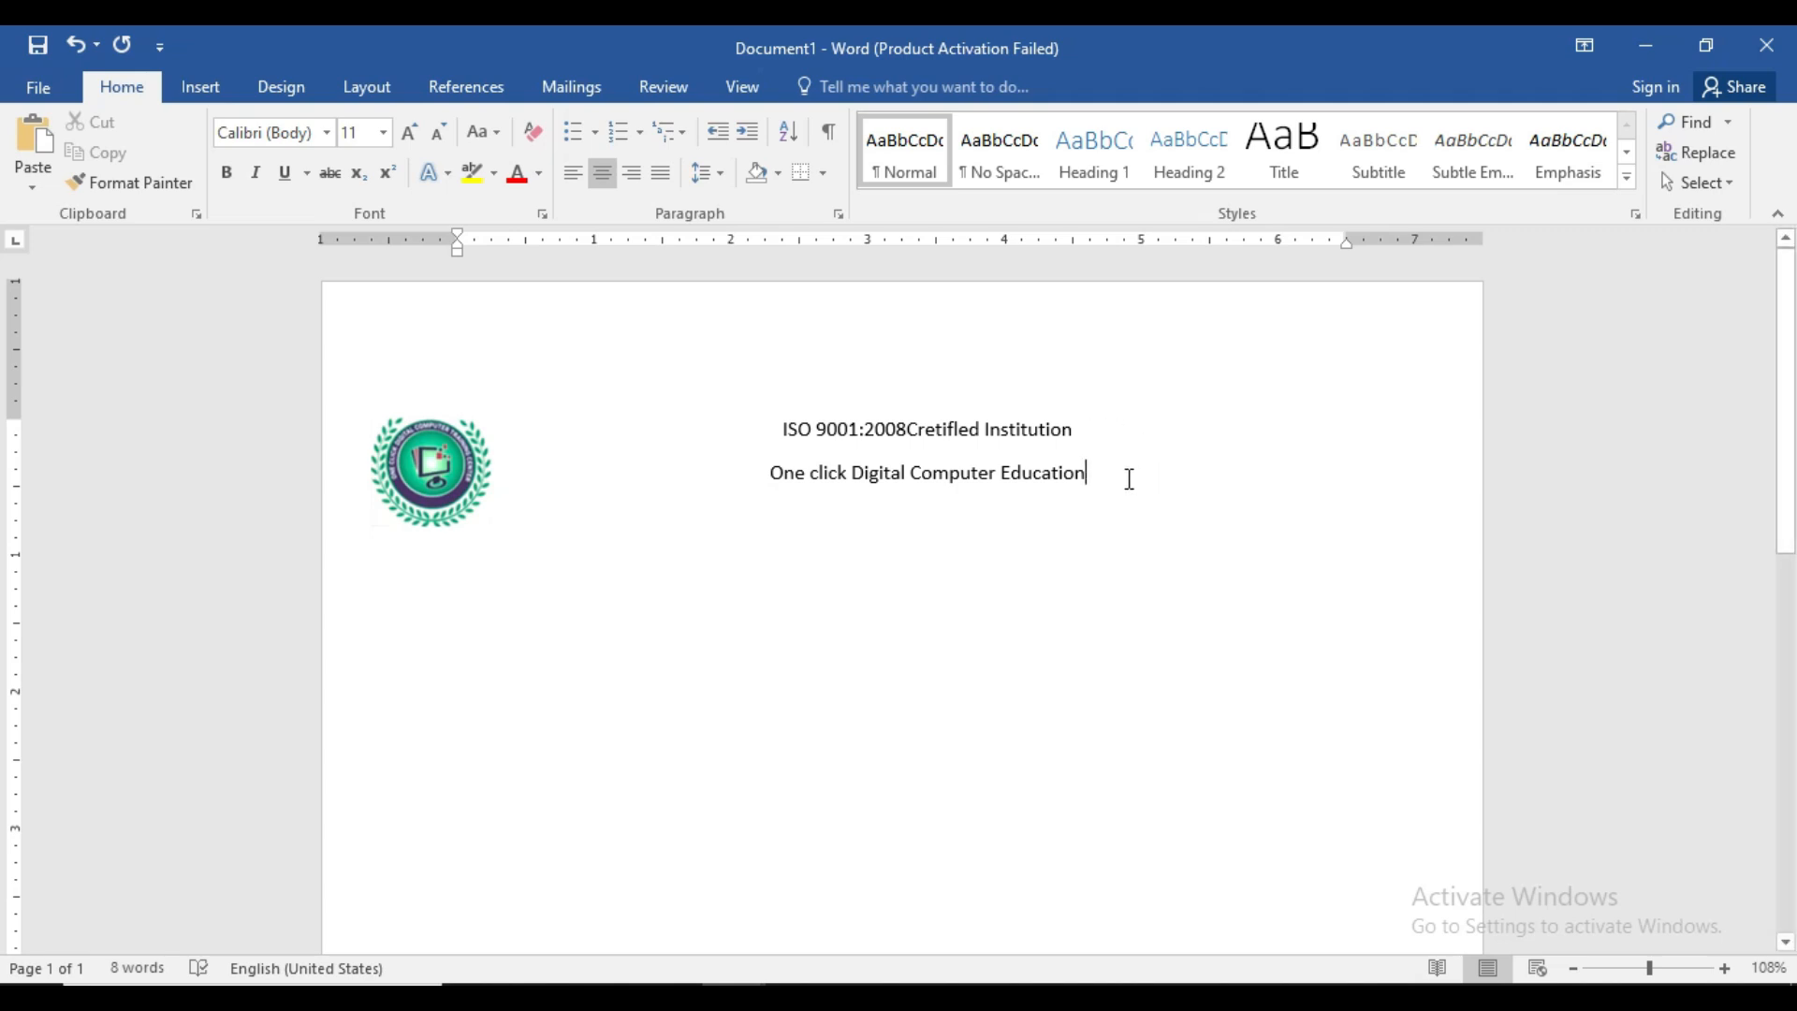
# - Change both header lines to UPPERCASE
pyautogui.moveTo(1089, 475); pyautogui.dragTo(767, 456)
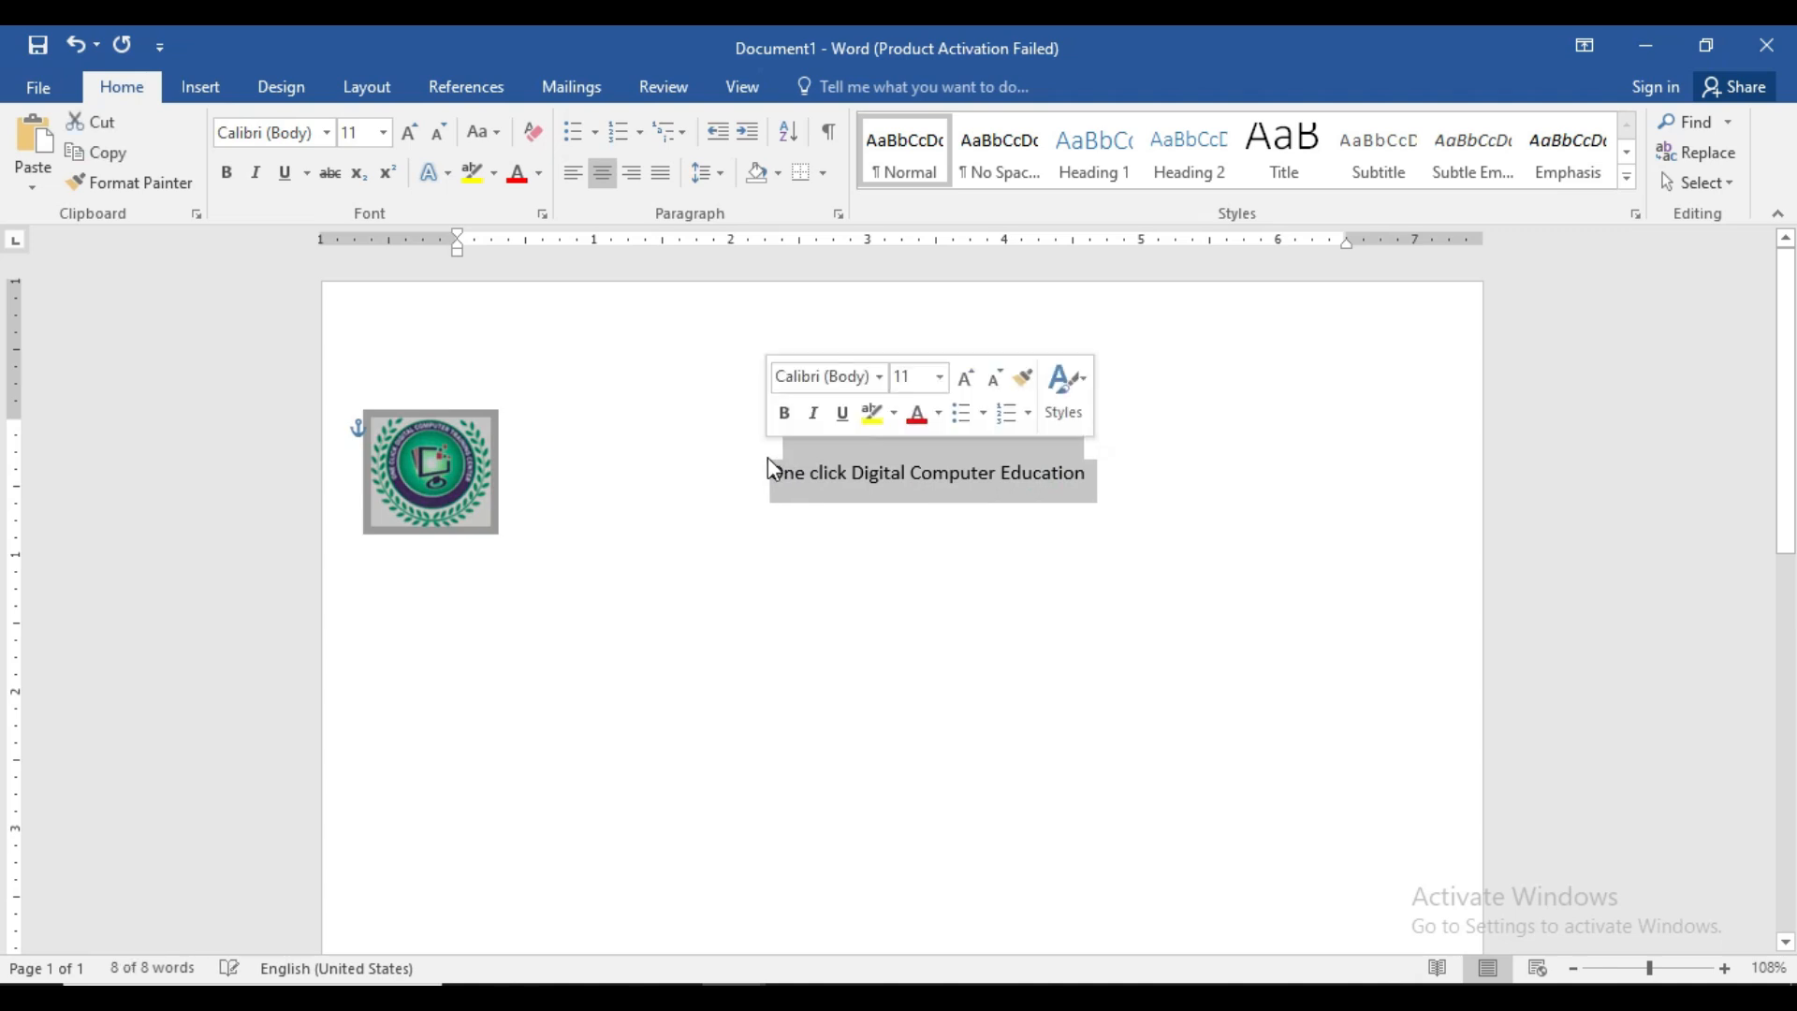
pyautogui.click(483, 132)
pyautogui.click(484, 132)
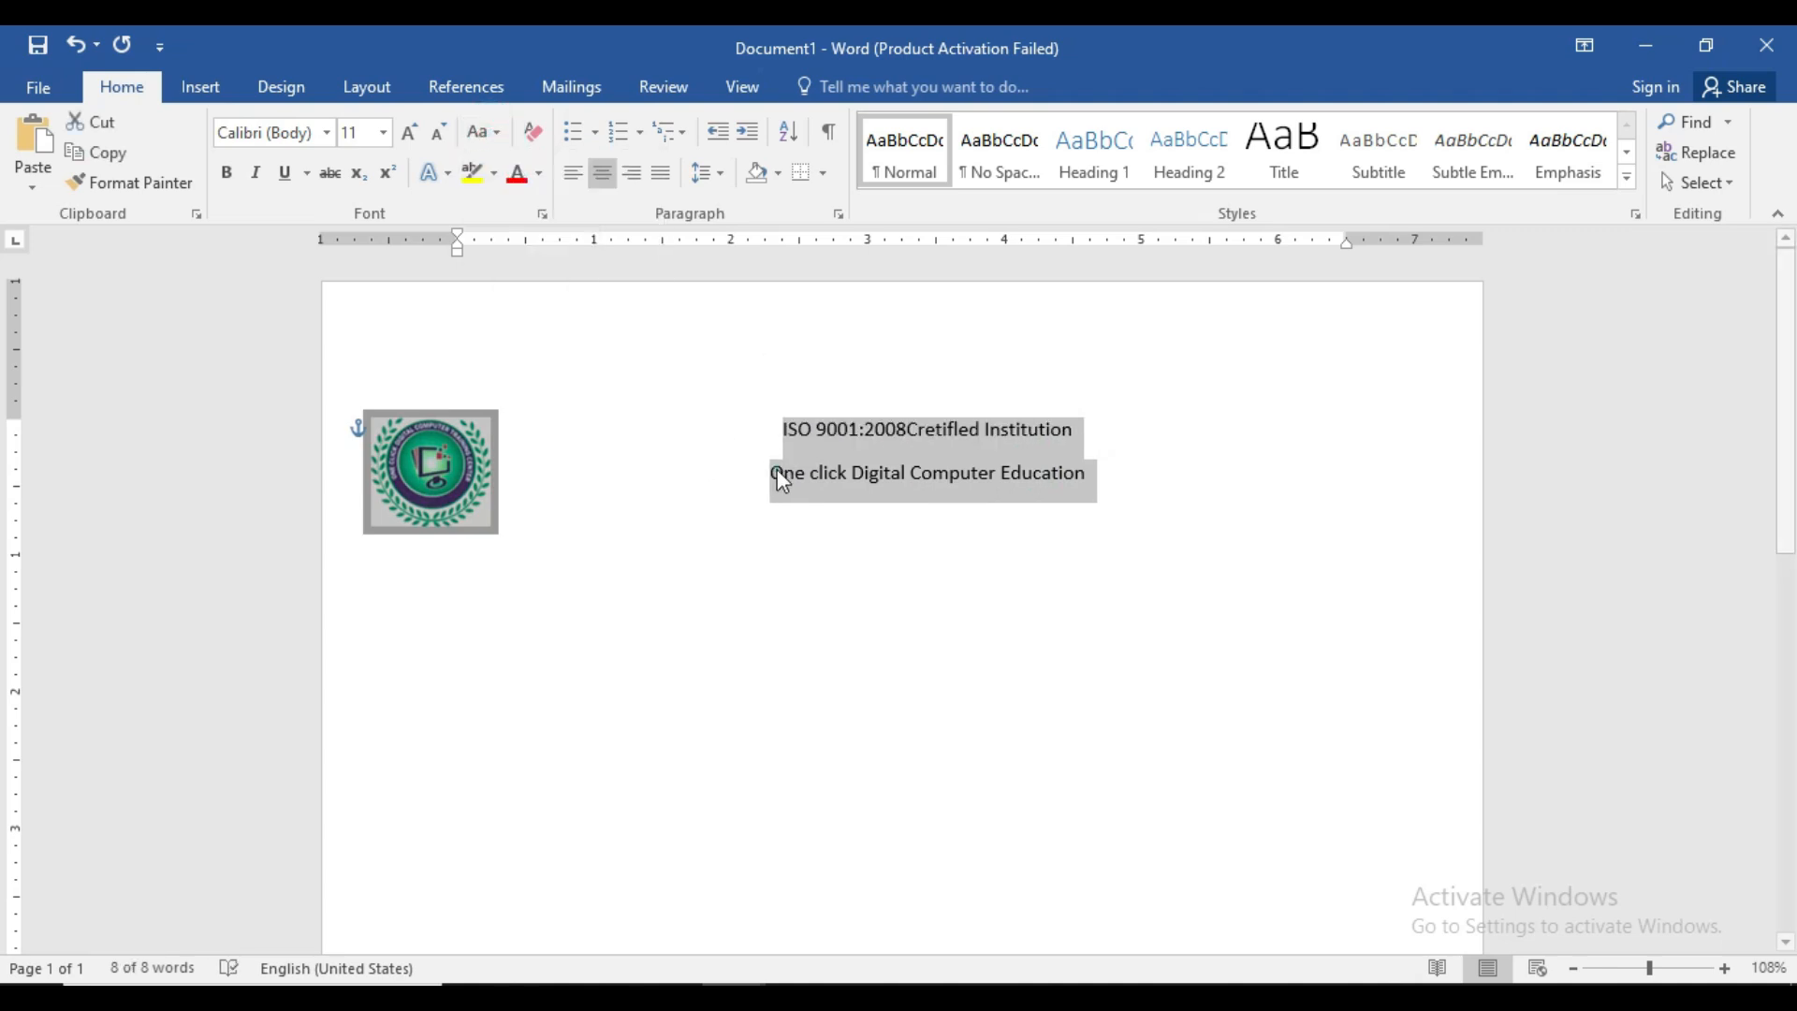
pyautogui.moveTo(784, 429); pyautogui.dragTo(1095, 487)
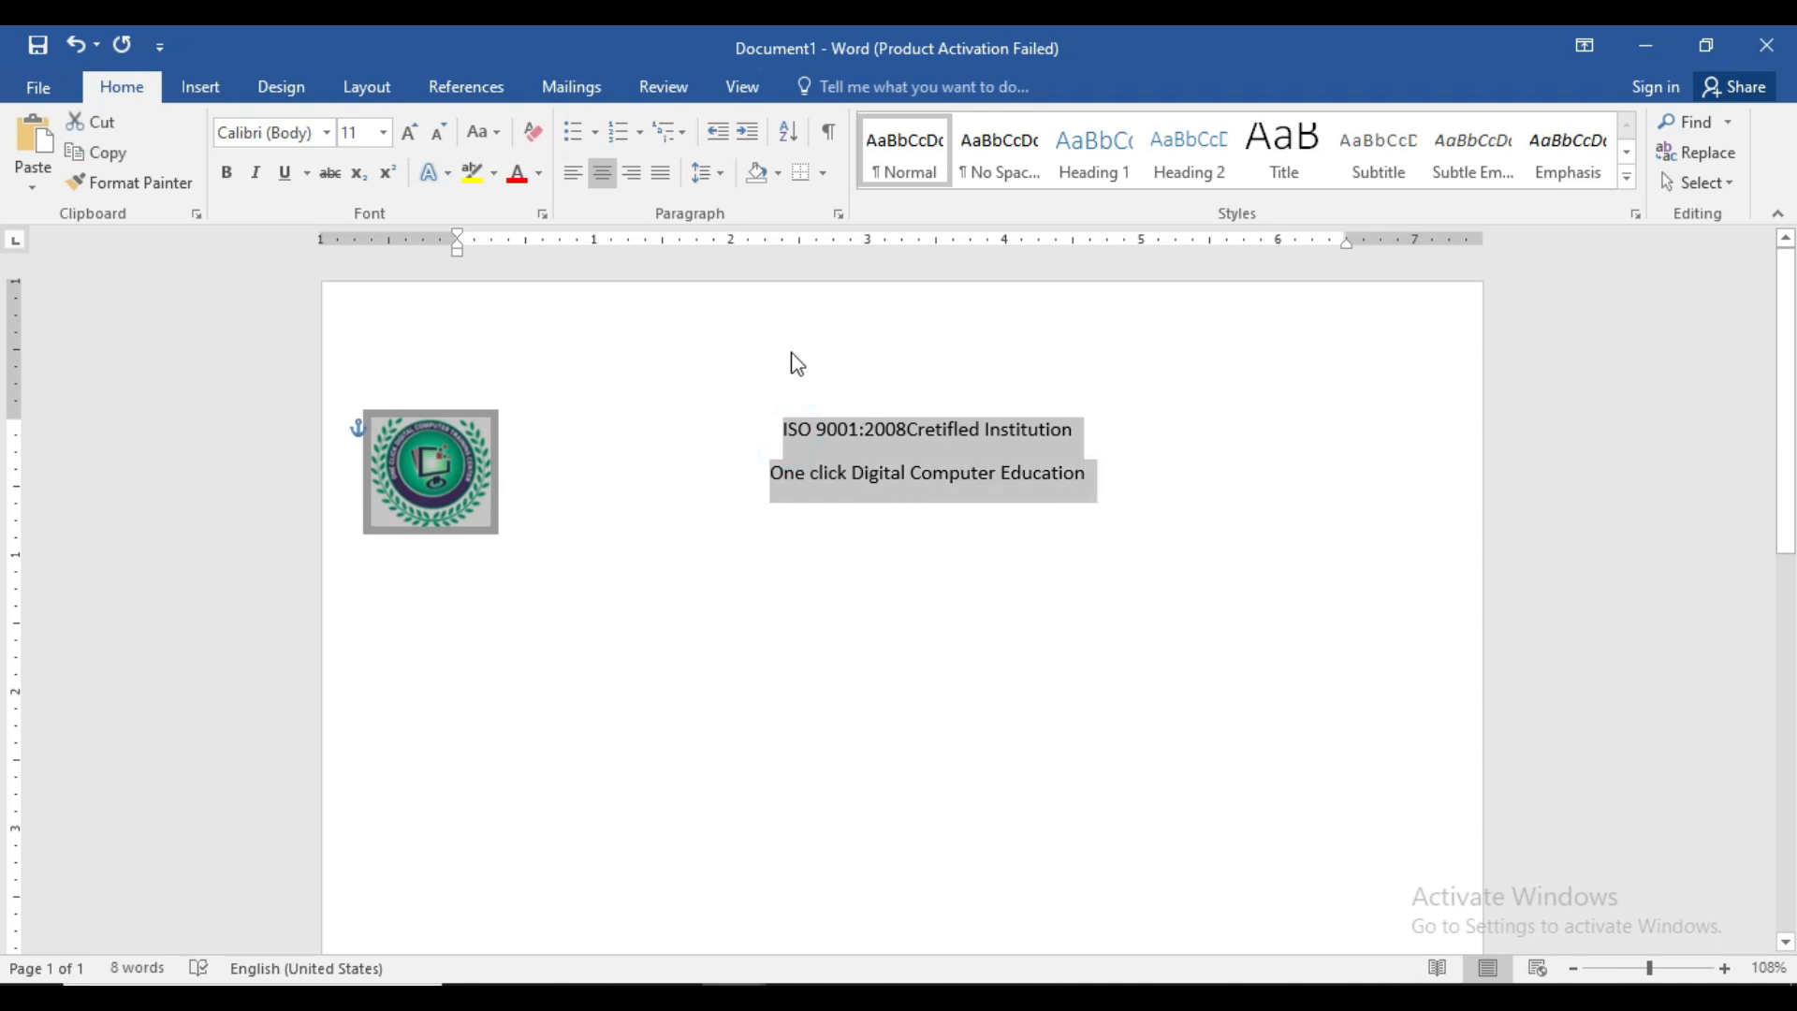
pyautogui.click(484, 132)
pyautogui.click(521, 241)
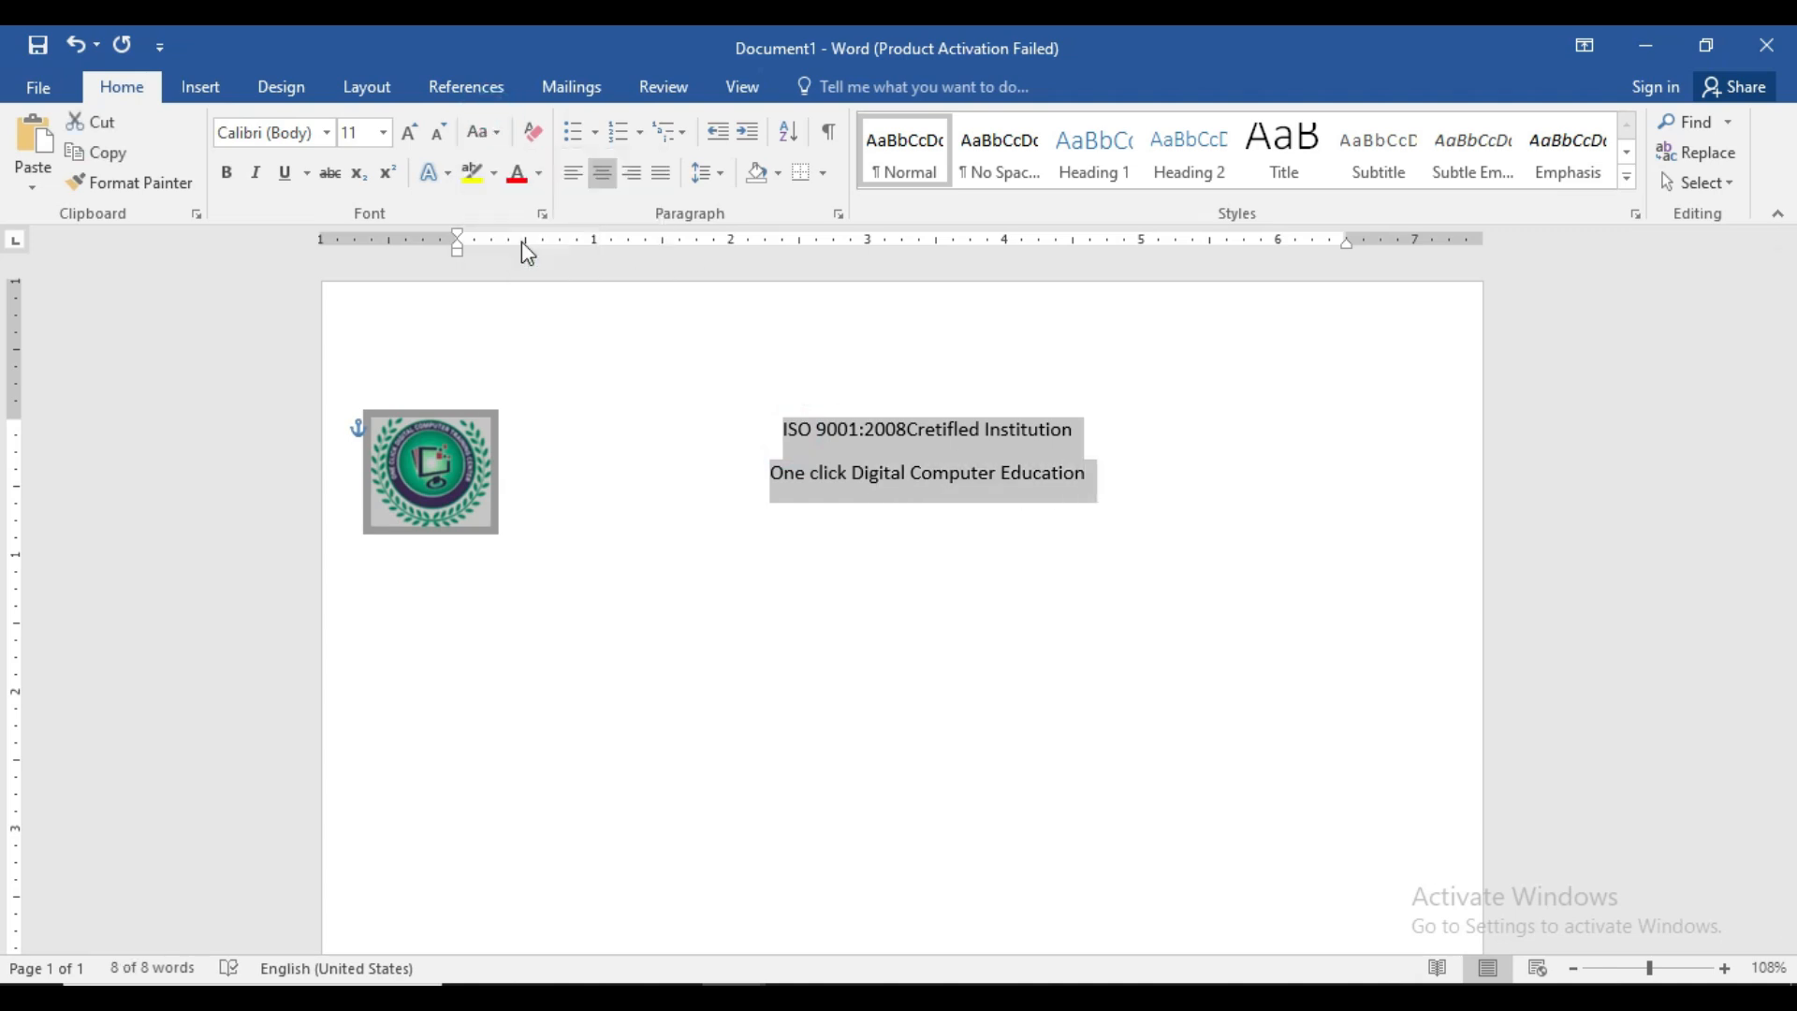
pyautogui.click(848, 510)
pyautogui.click(888, 429)
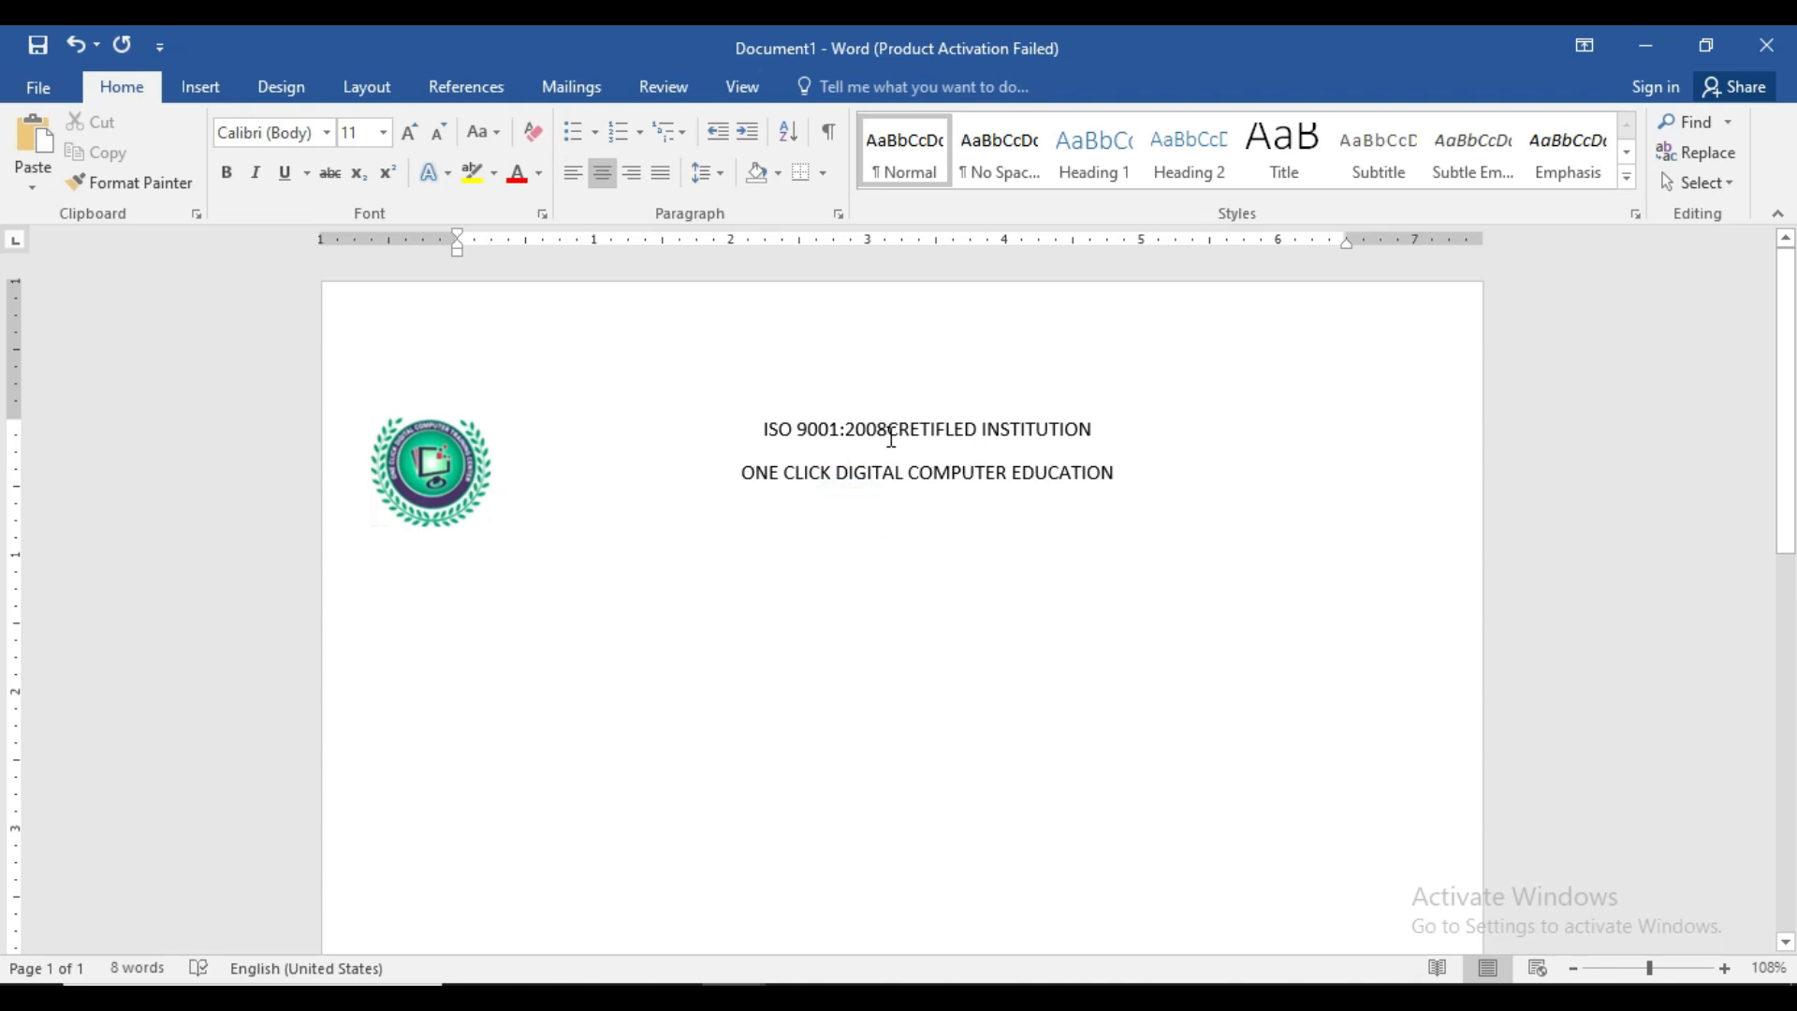
# - Make the institute name a bold 28 pt Verdana heading
pyautogui.moveTo(1113, 473); pyautogui.dragTo(775, 470)
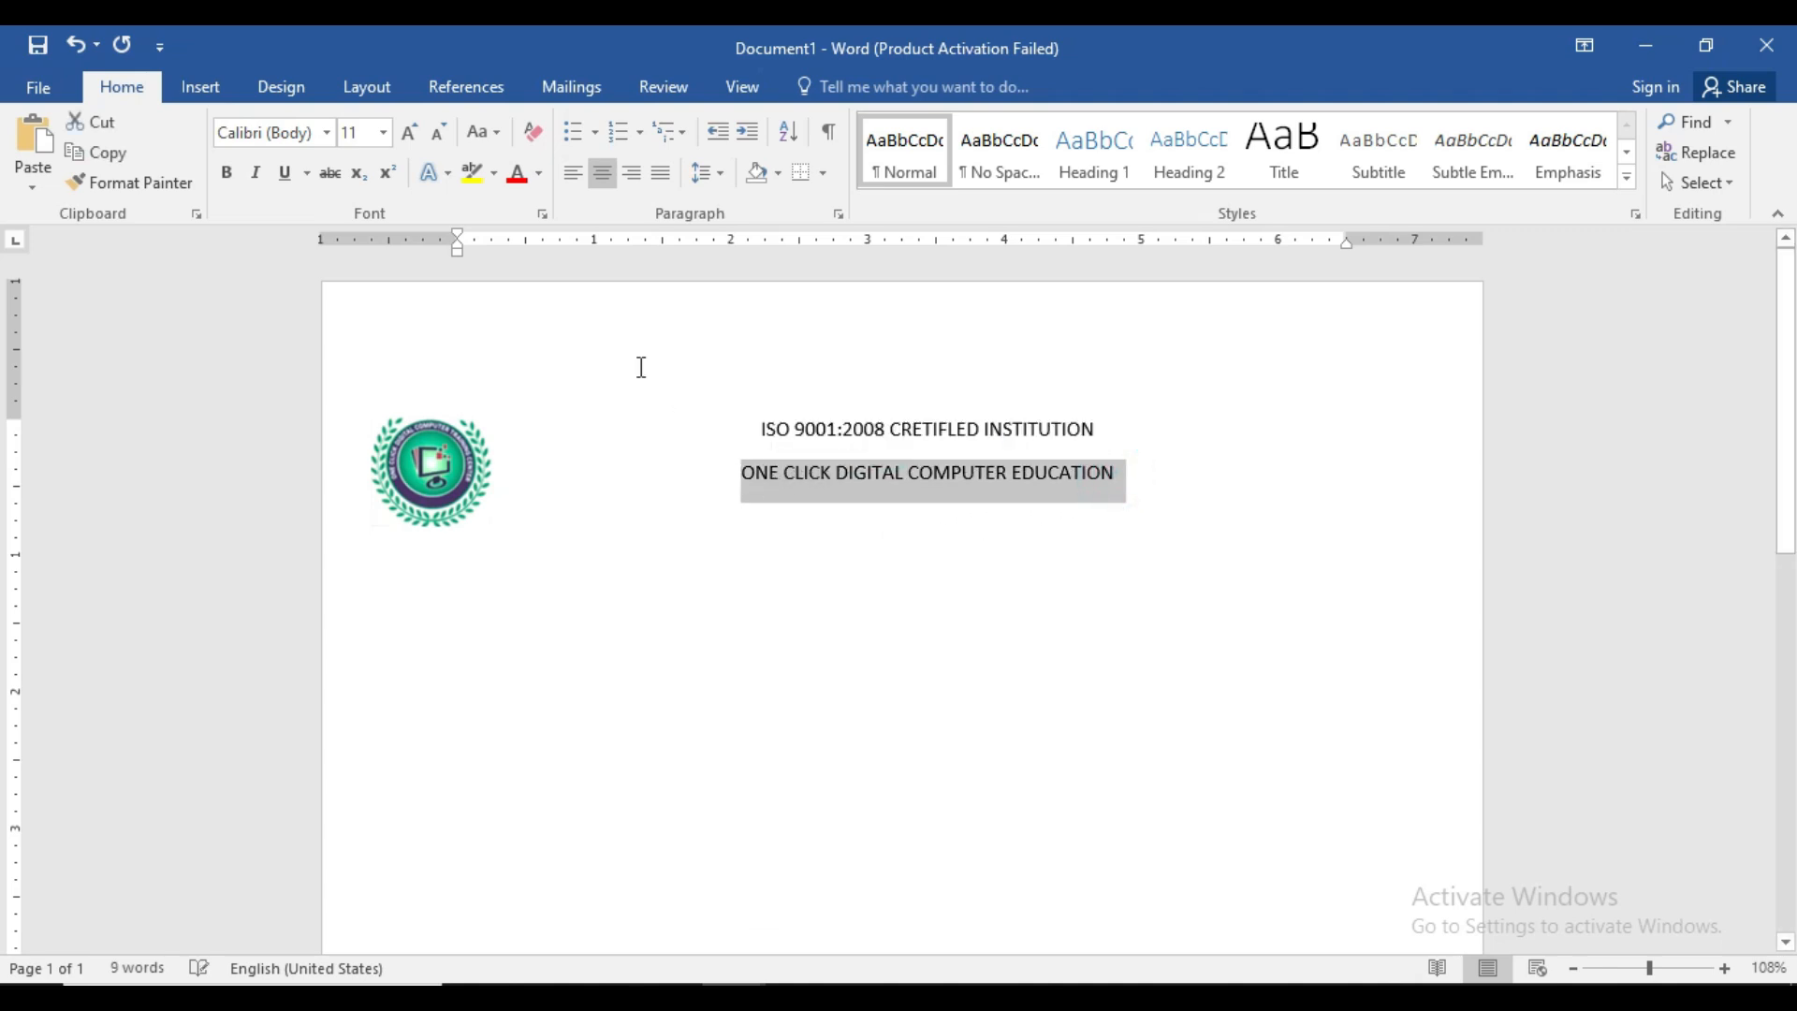
pyautogui.click(412, 138)
pyautogui.click(412, 139)
pyautogui.click(412, 139)
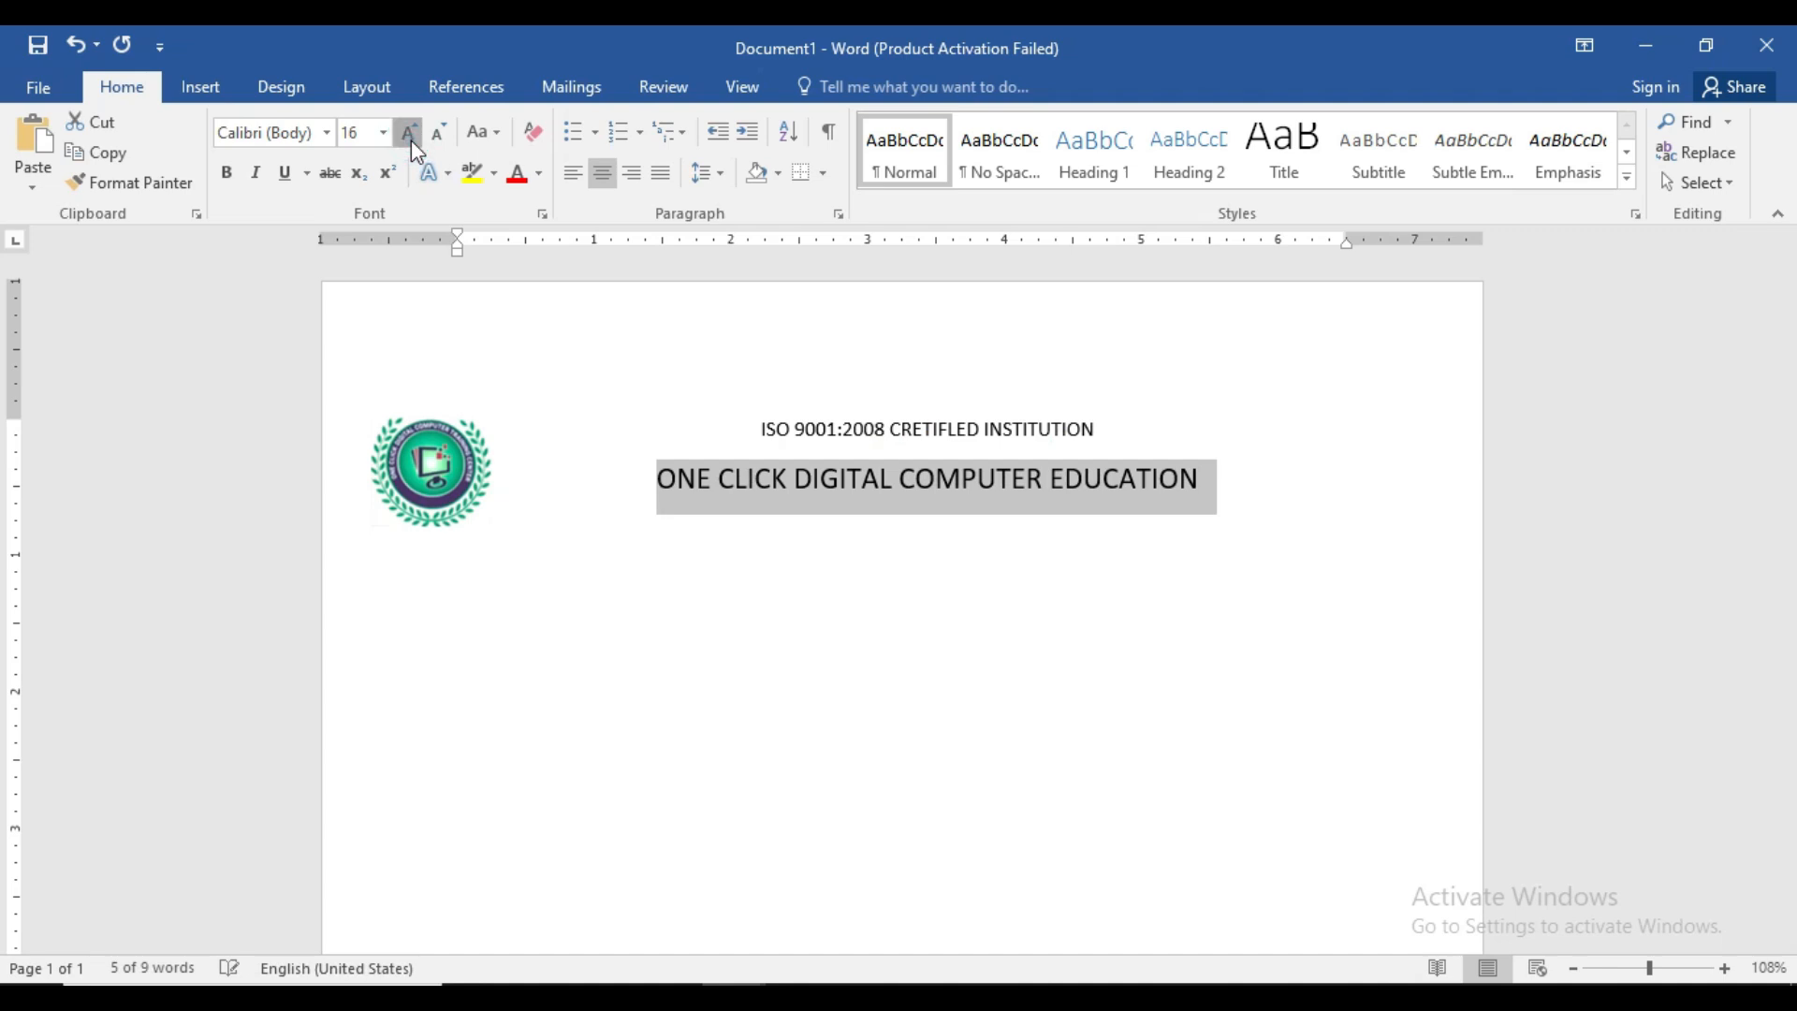
pyautogui.click(412, 139)
pyautogui.click(412, 138)
pyautogui.click(412, 139)
pyautogui.click(412, 138)
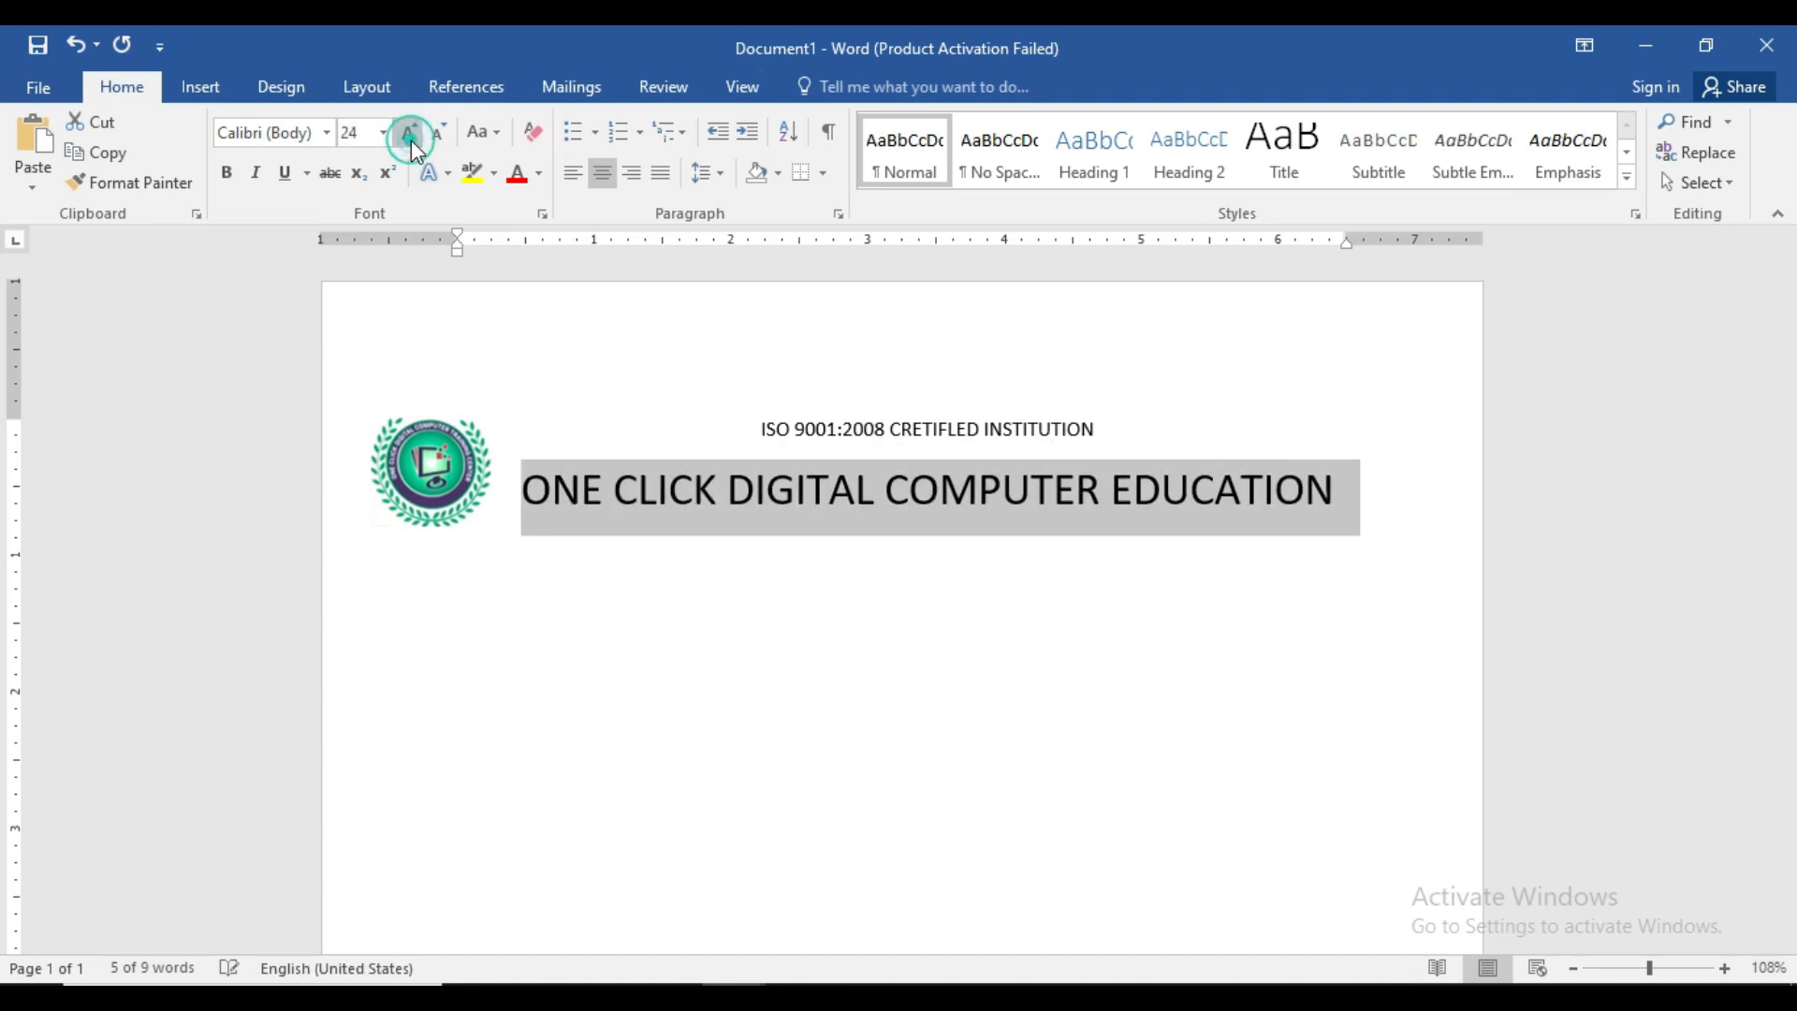
pyautogui.click(412, 139)
pyautogui.click(411, 138)
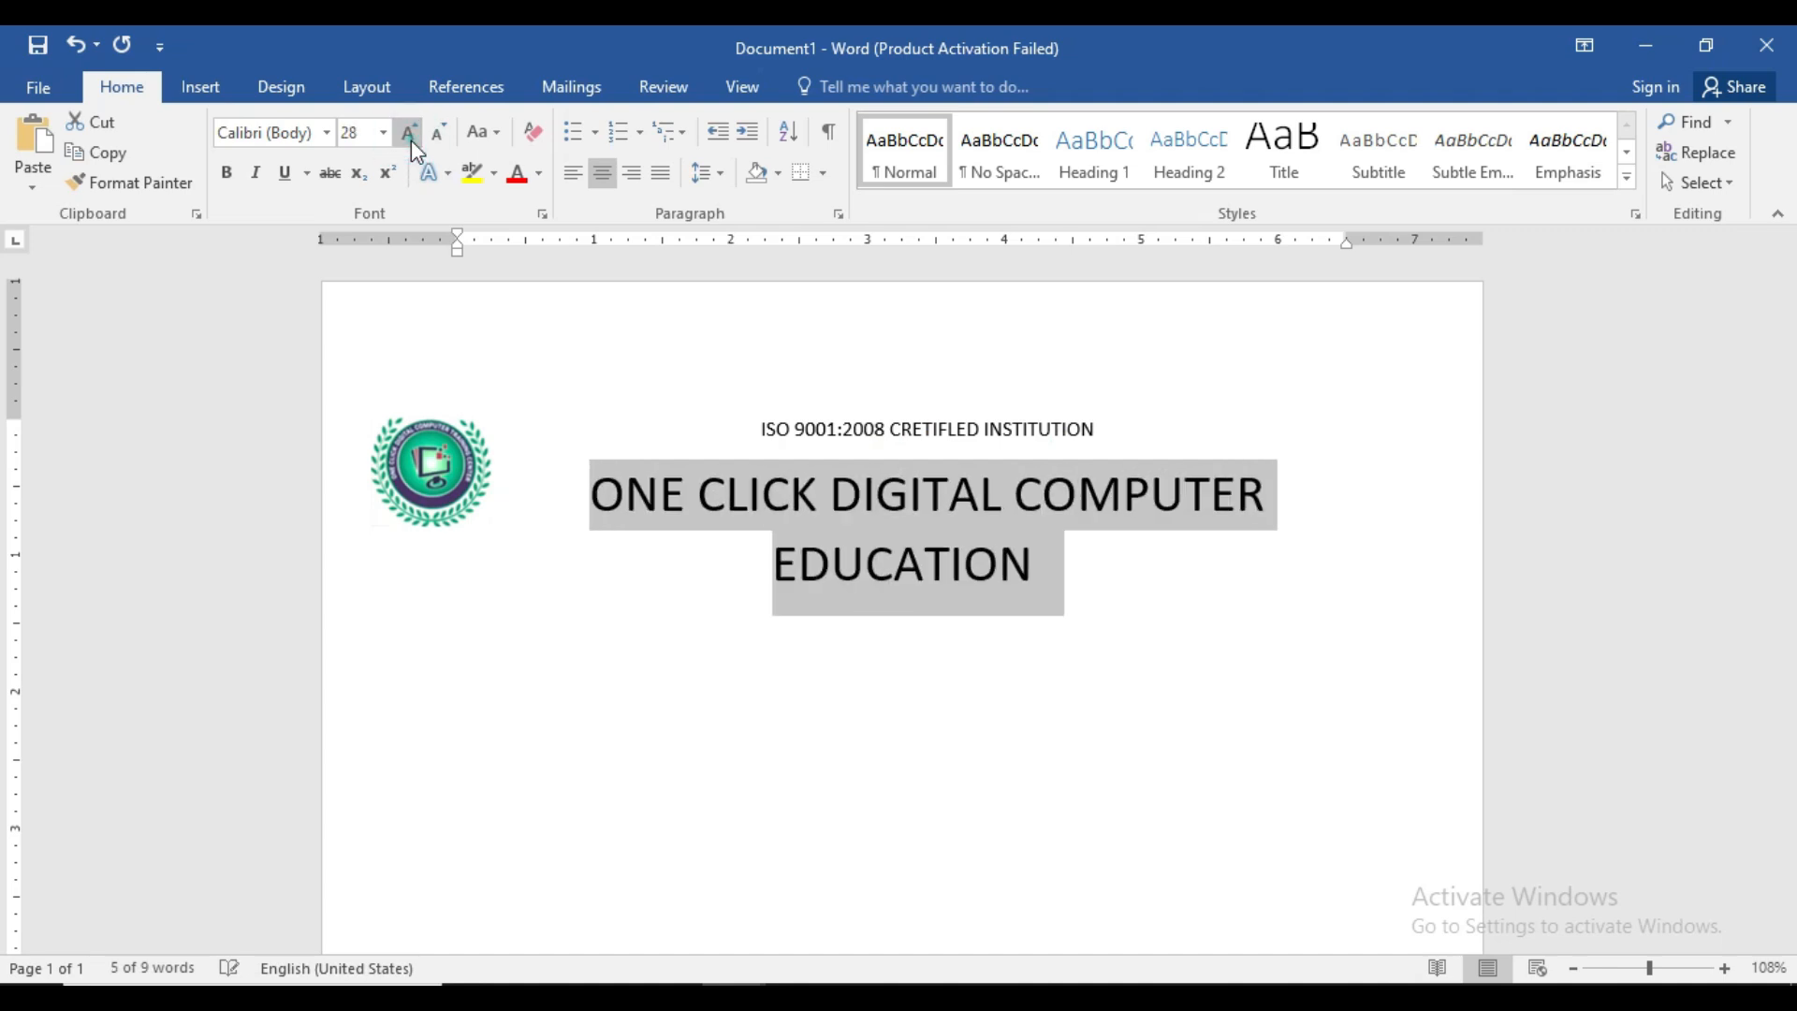
pyautogui.click(412, 138)
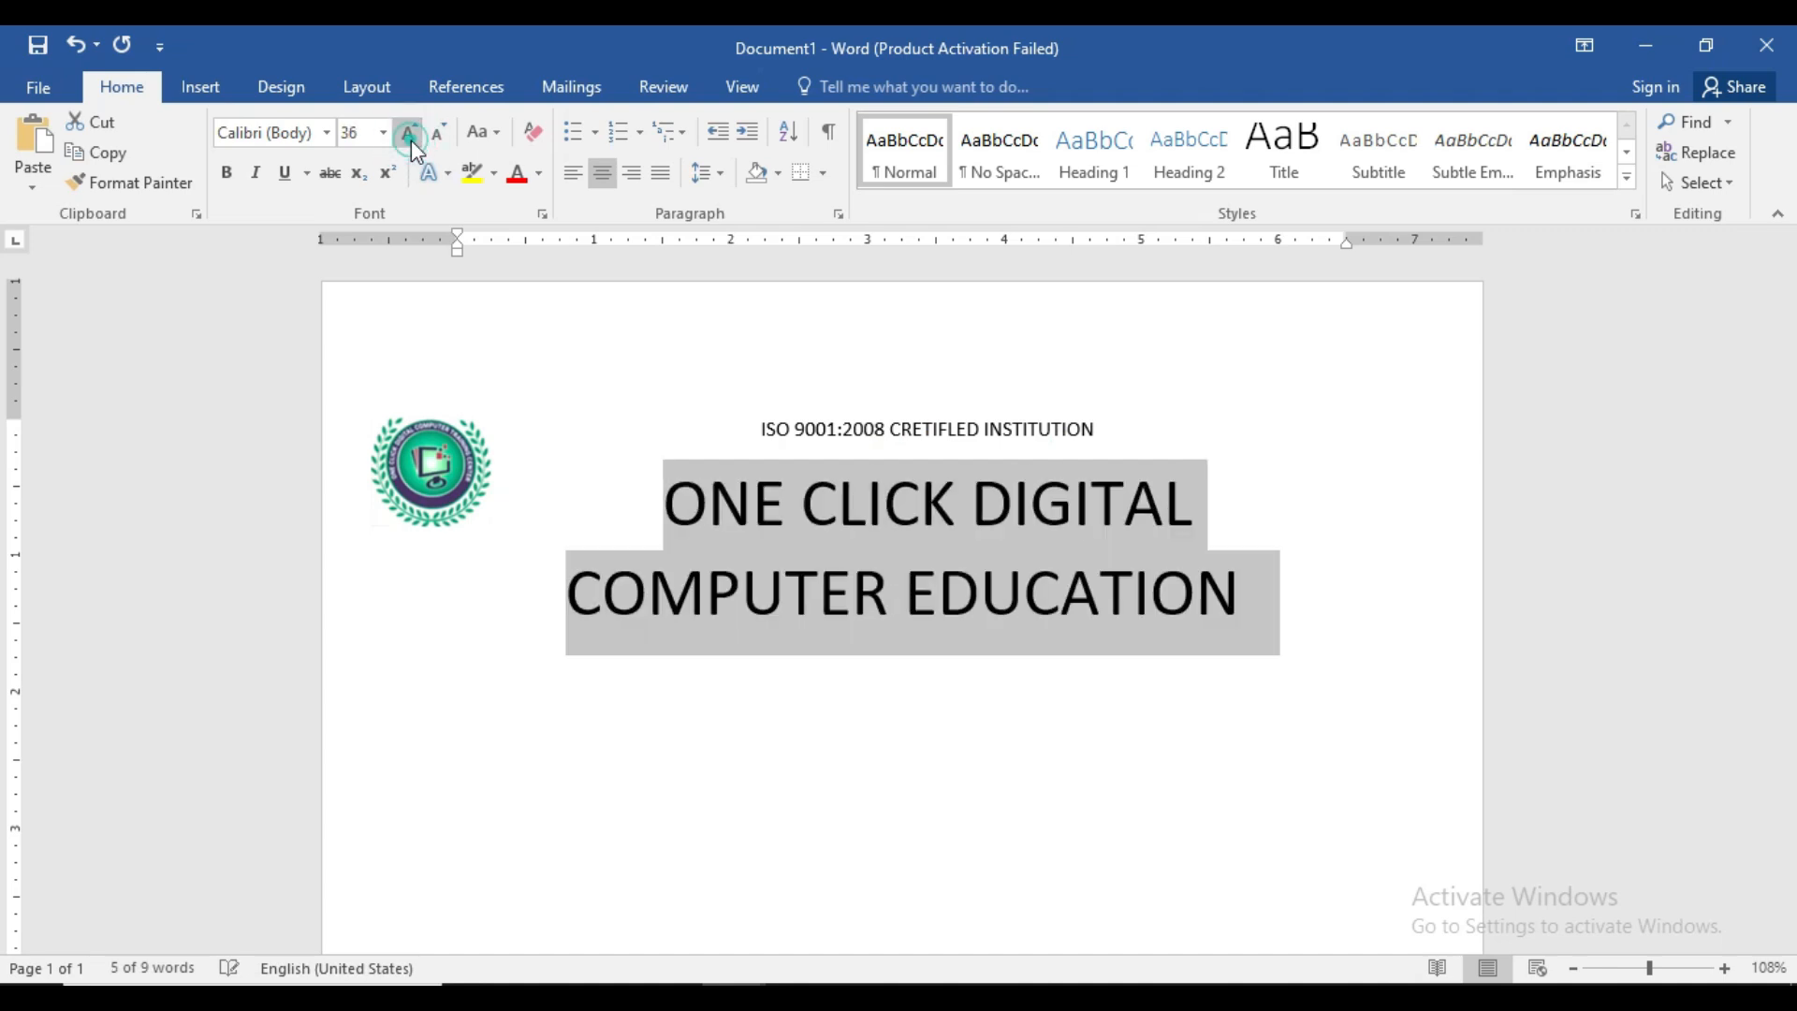
pyautogui.click(228, 172)
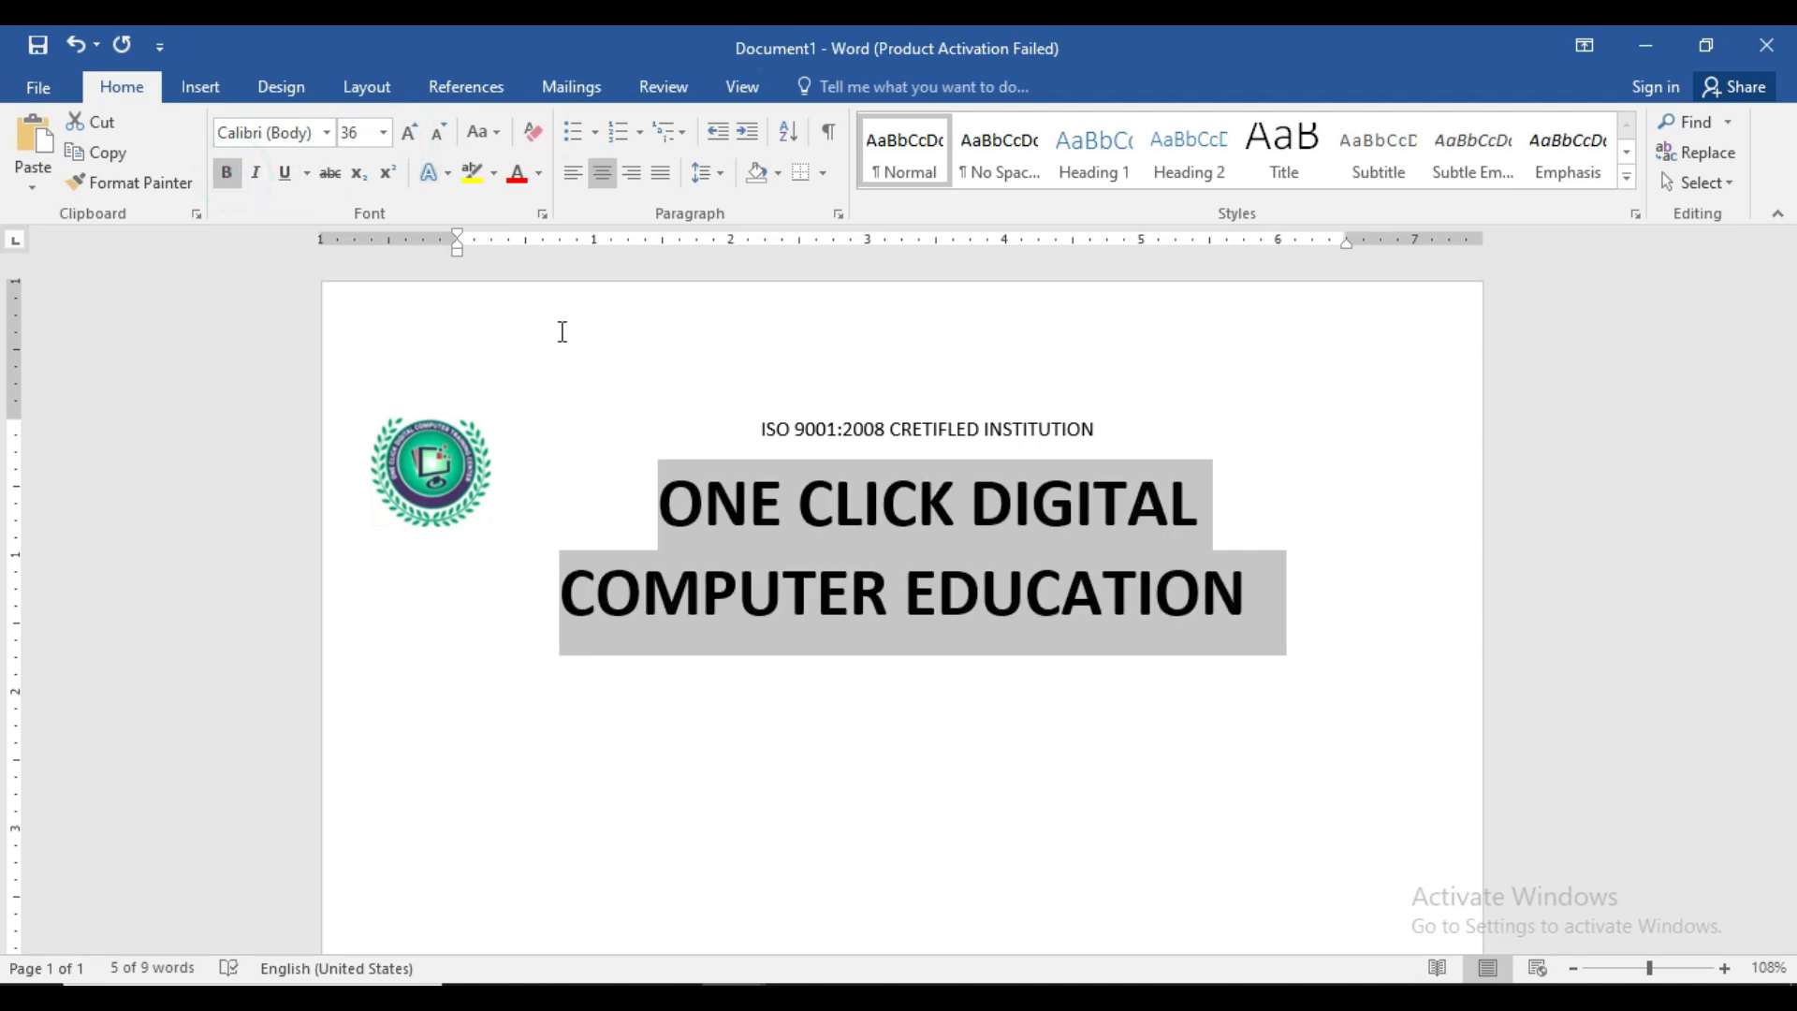
pyautogui.click(326, 132)
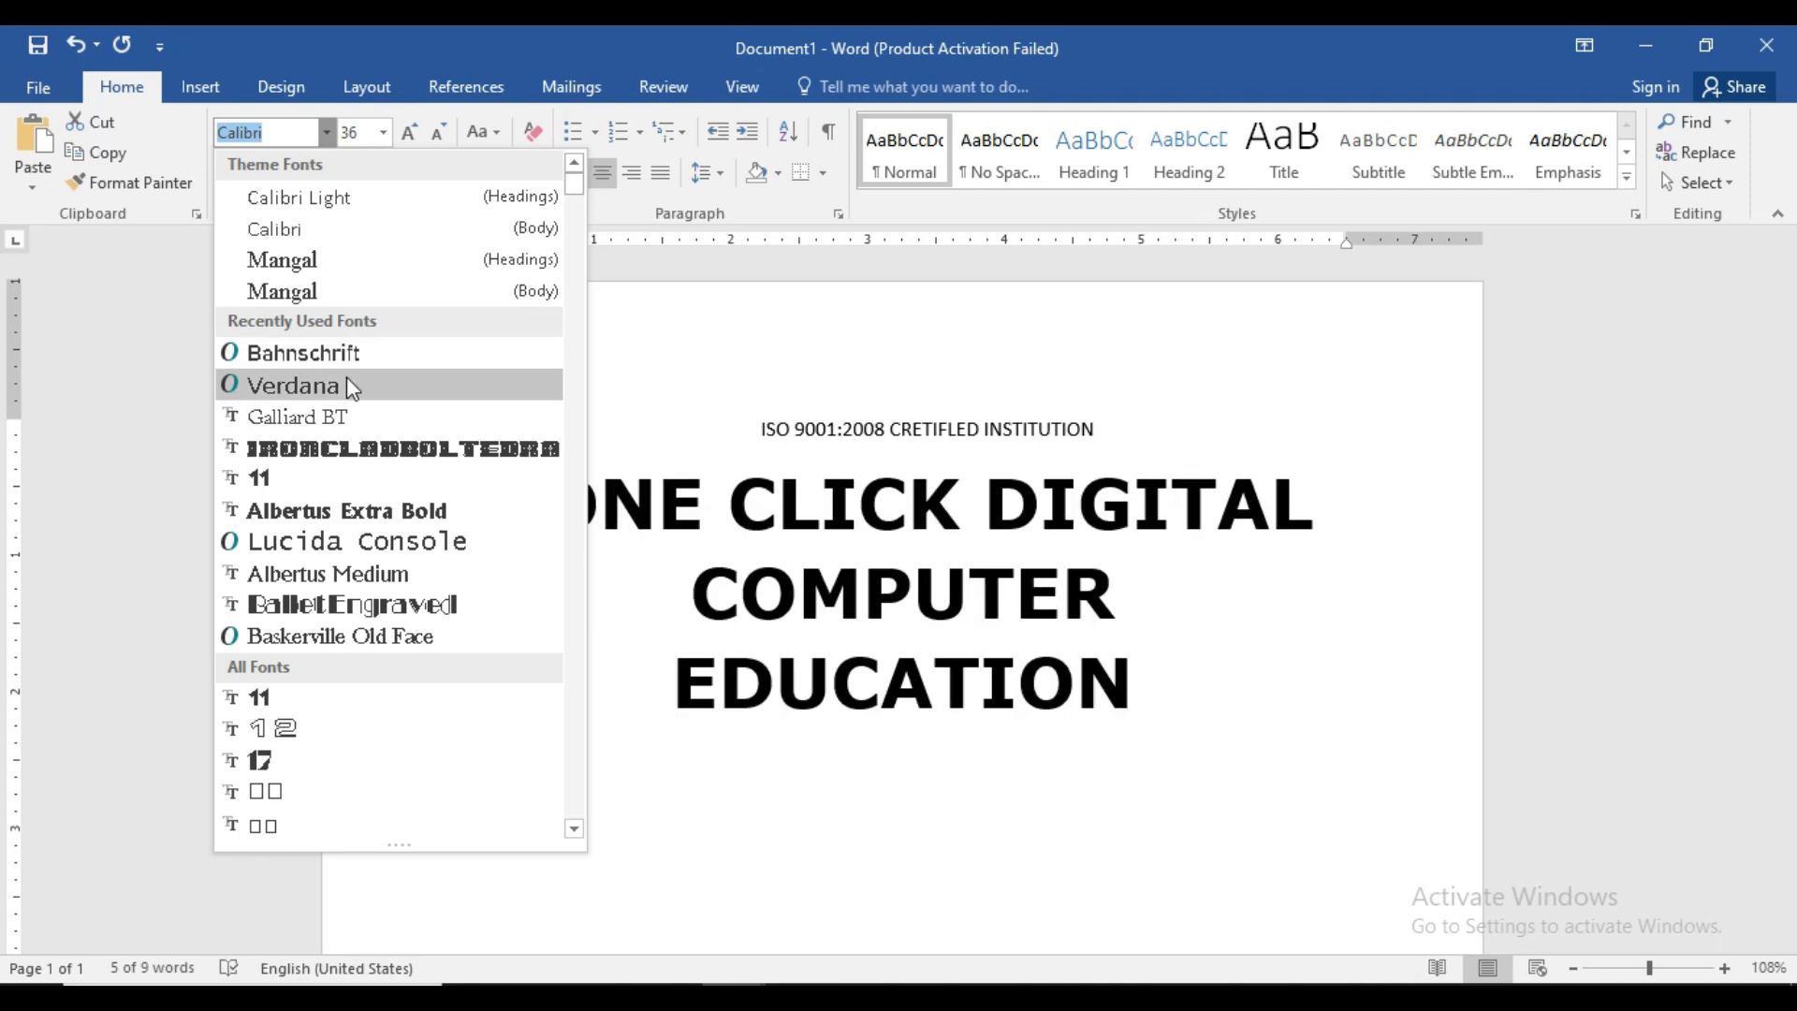
pyautogui.press('Escape')
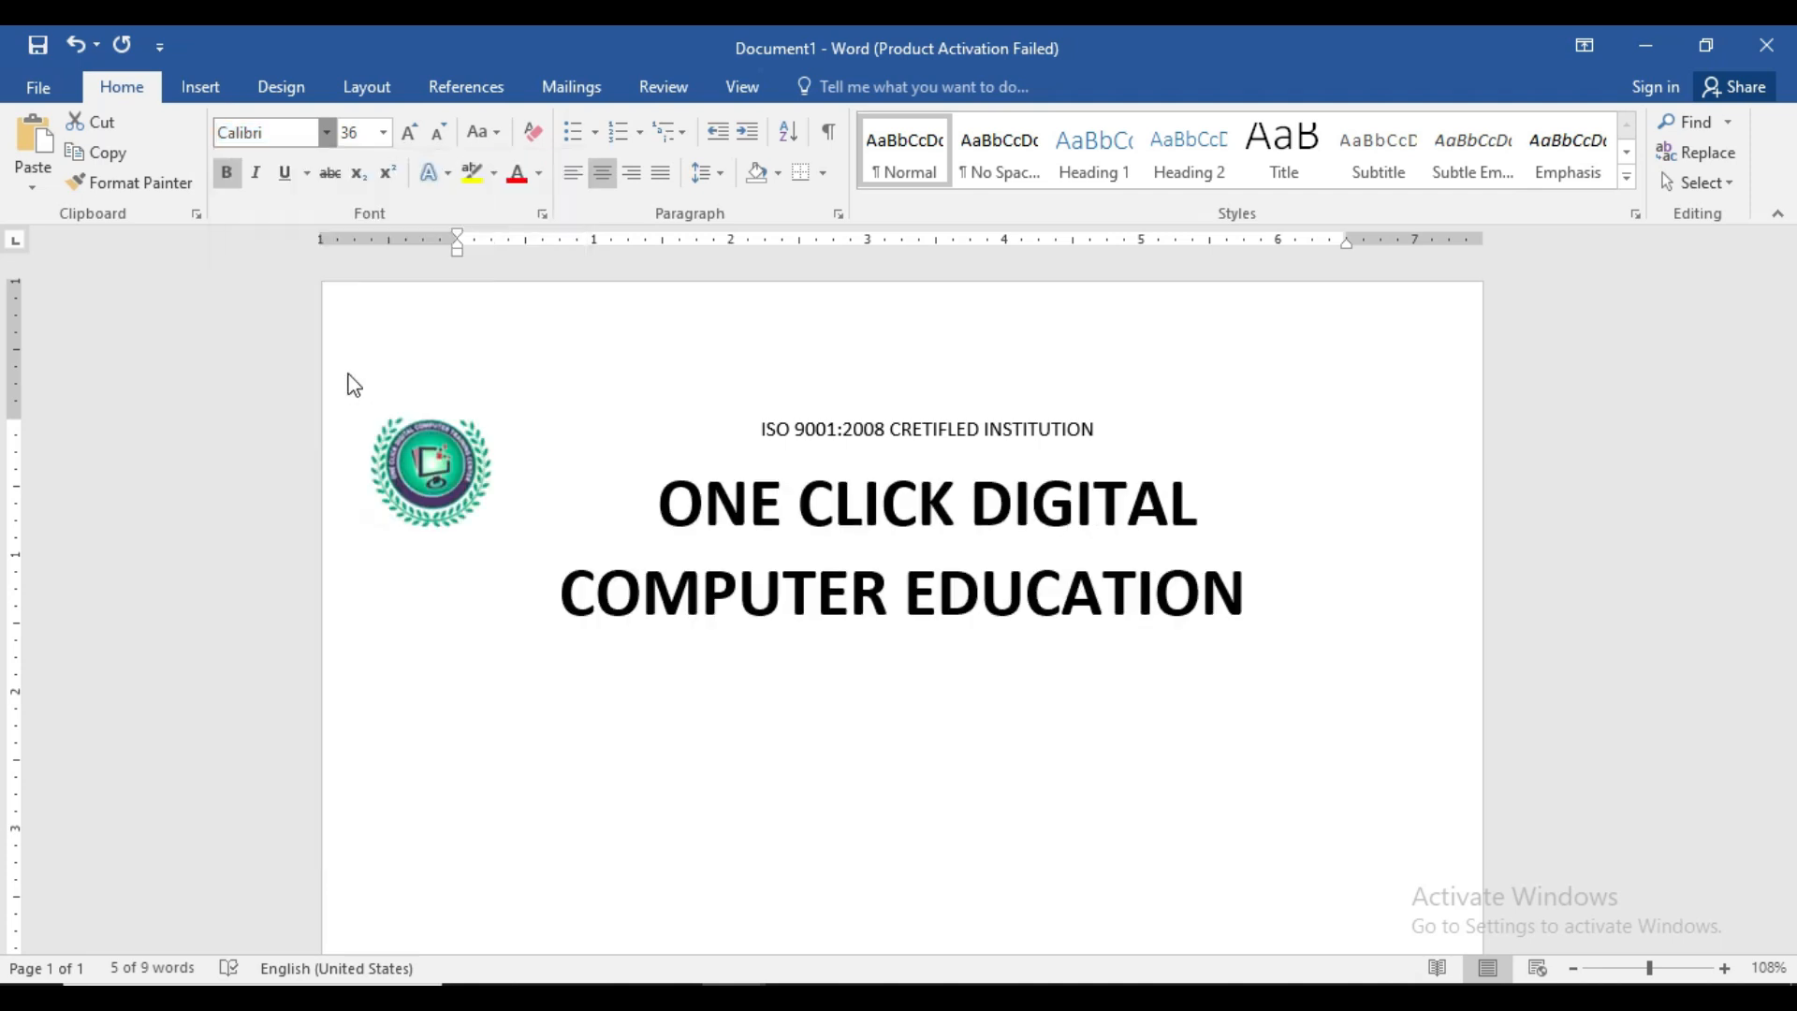
pyautogui.click(435, 132)
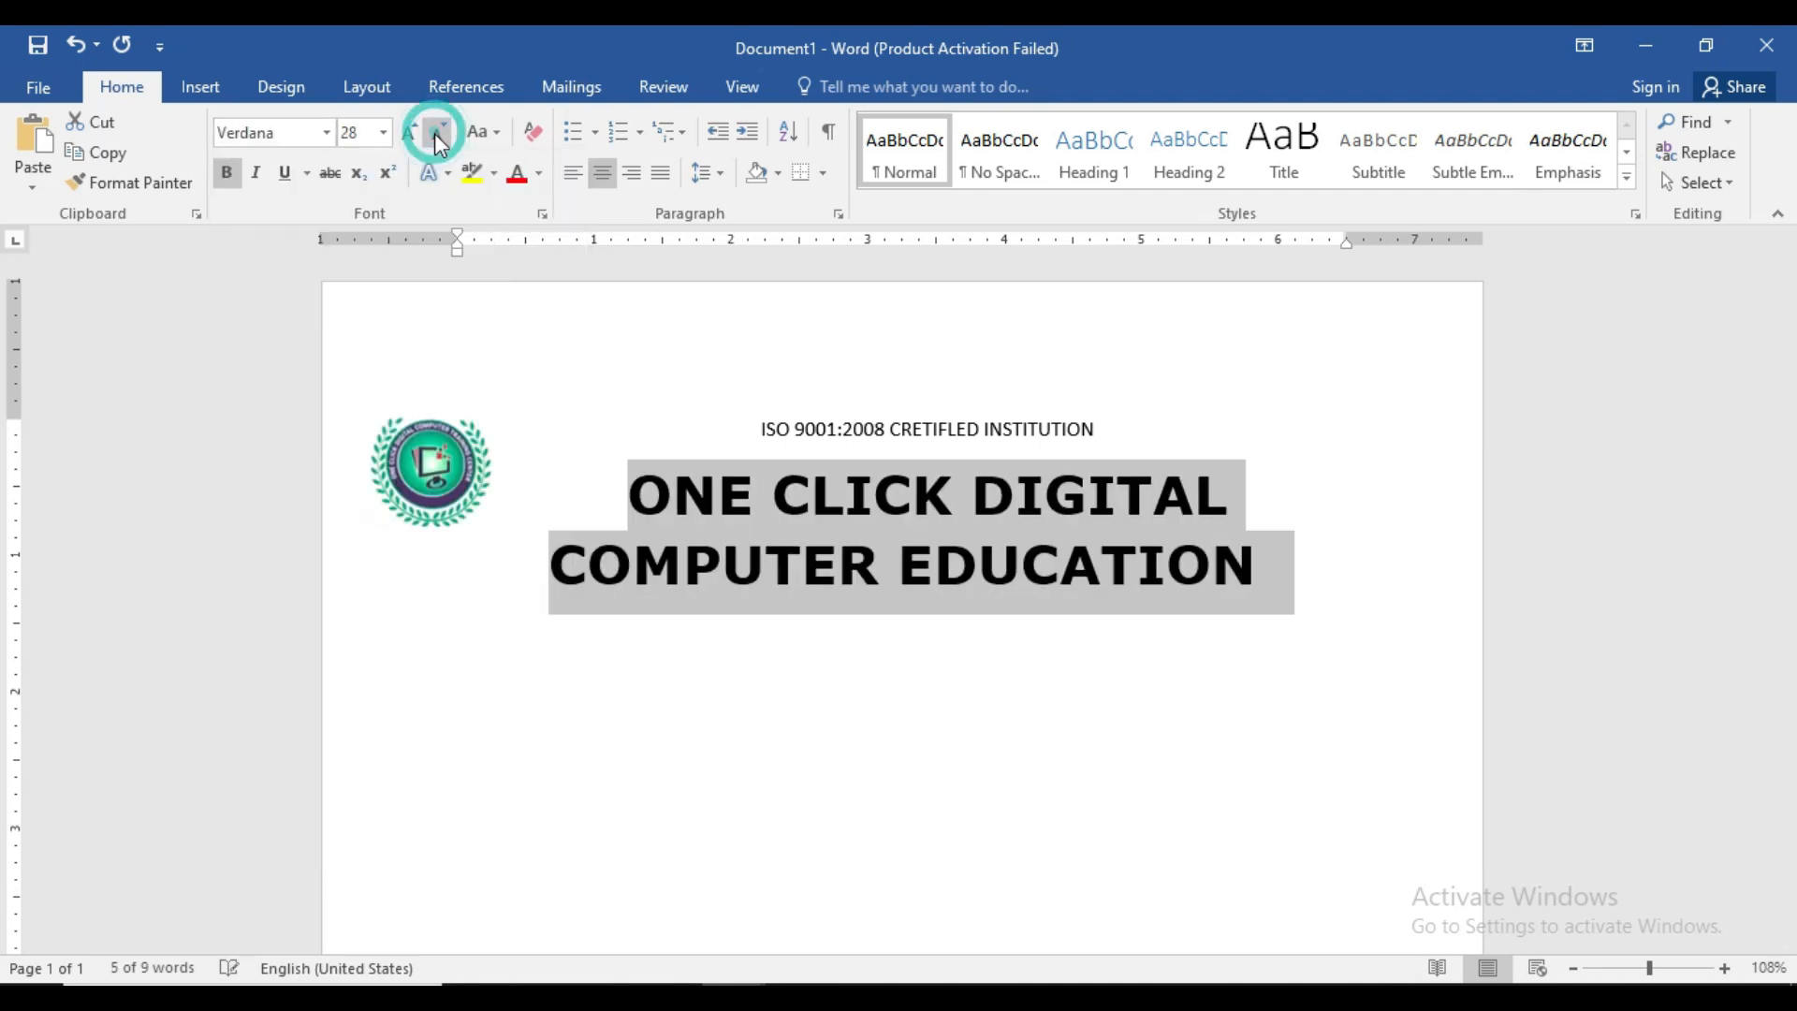
pyautogui.click(1013, 683)
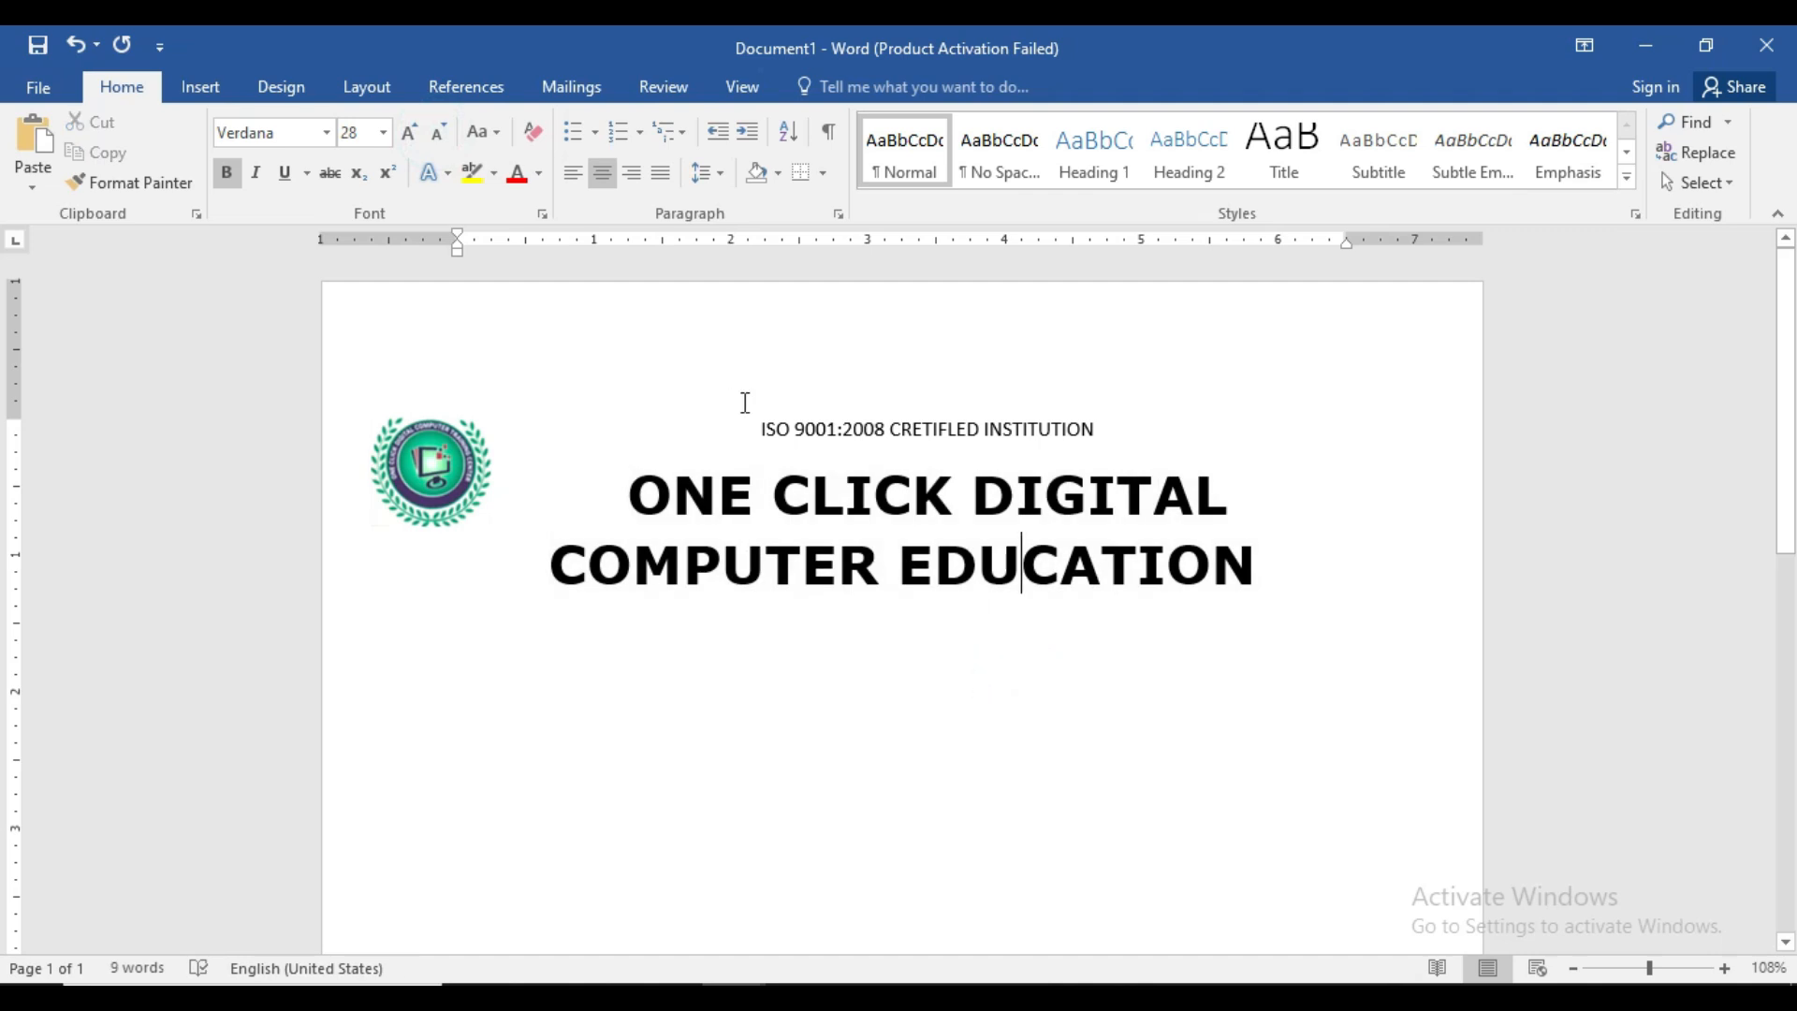
# - Remove the space after the ISO line and heading paragraphs
pyautogui.moveTo(753, 417); pyautogui.dragTo(1292, 601)
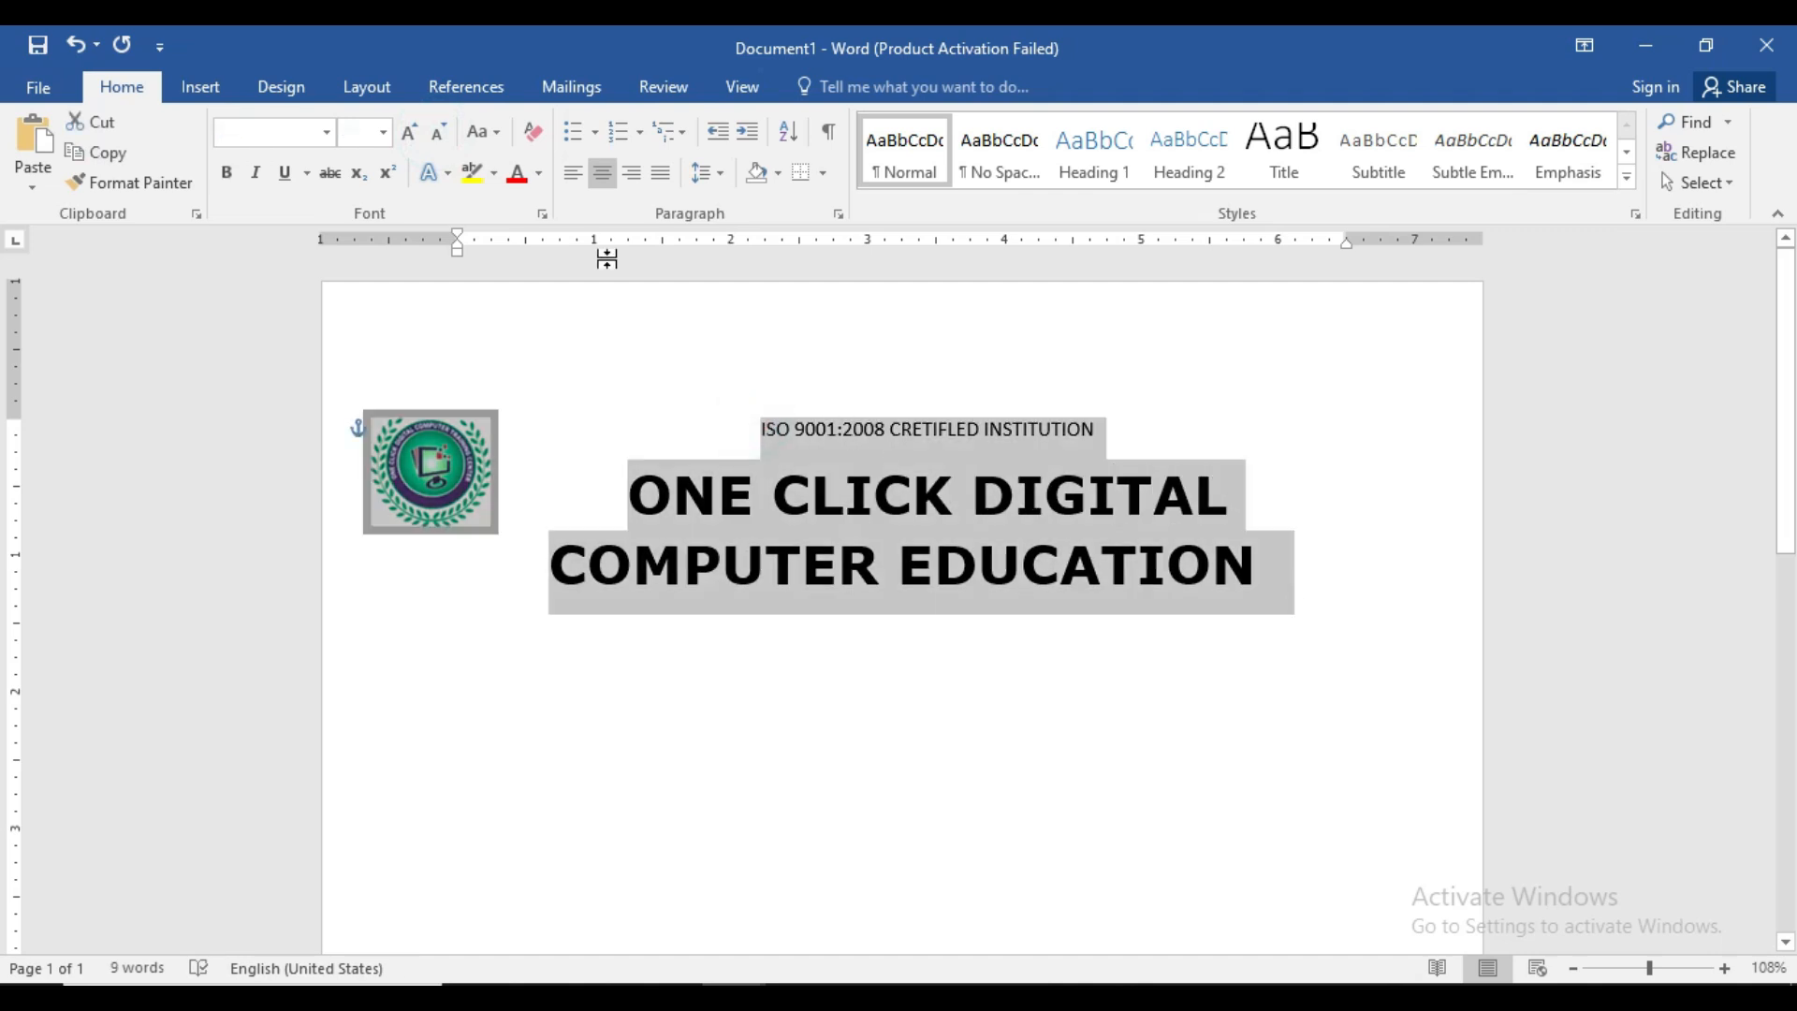
pyautogui.click(717, 178)
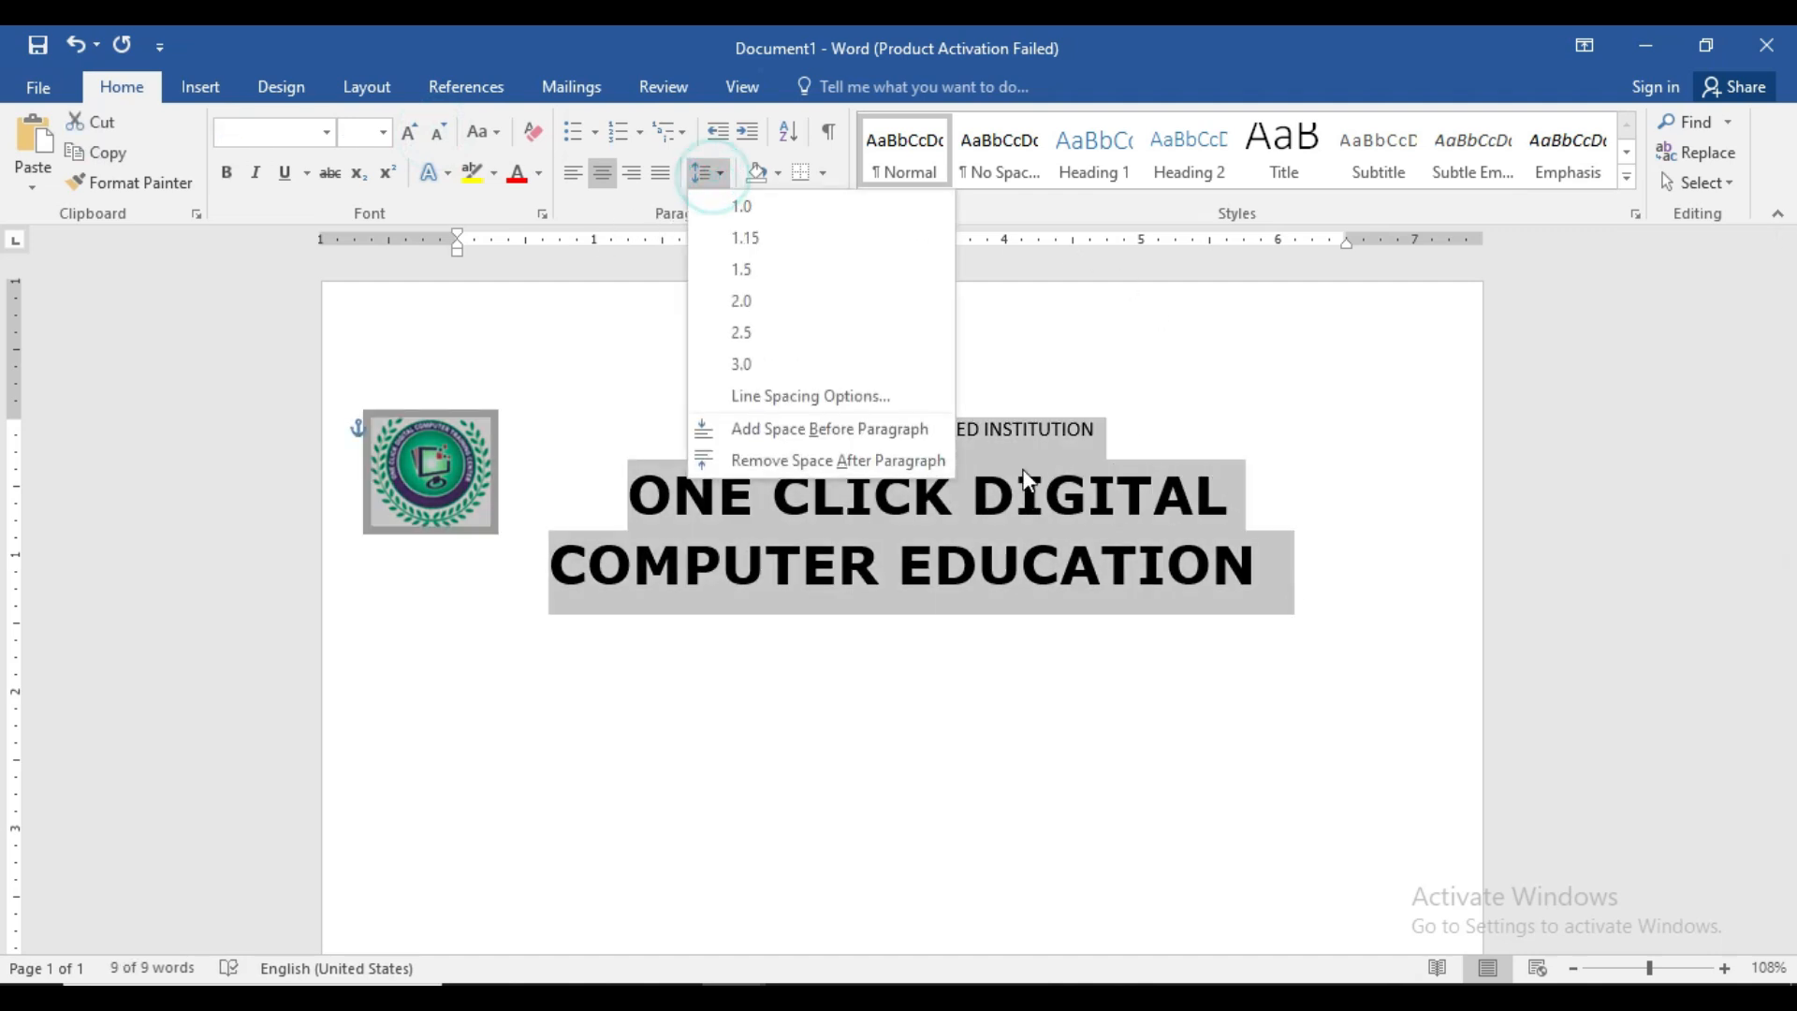
pyautogui.click(859, 462)
pyautogui.click(975, 550)
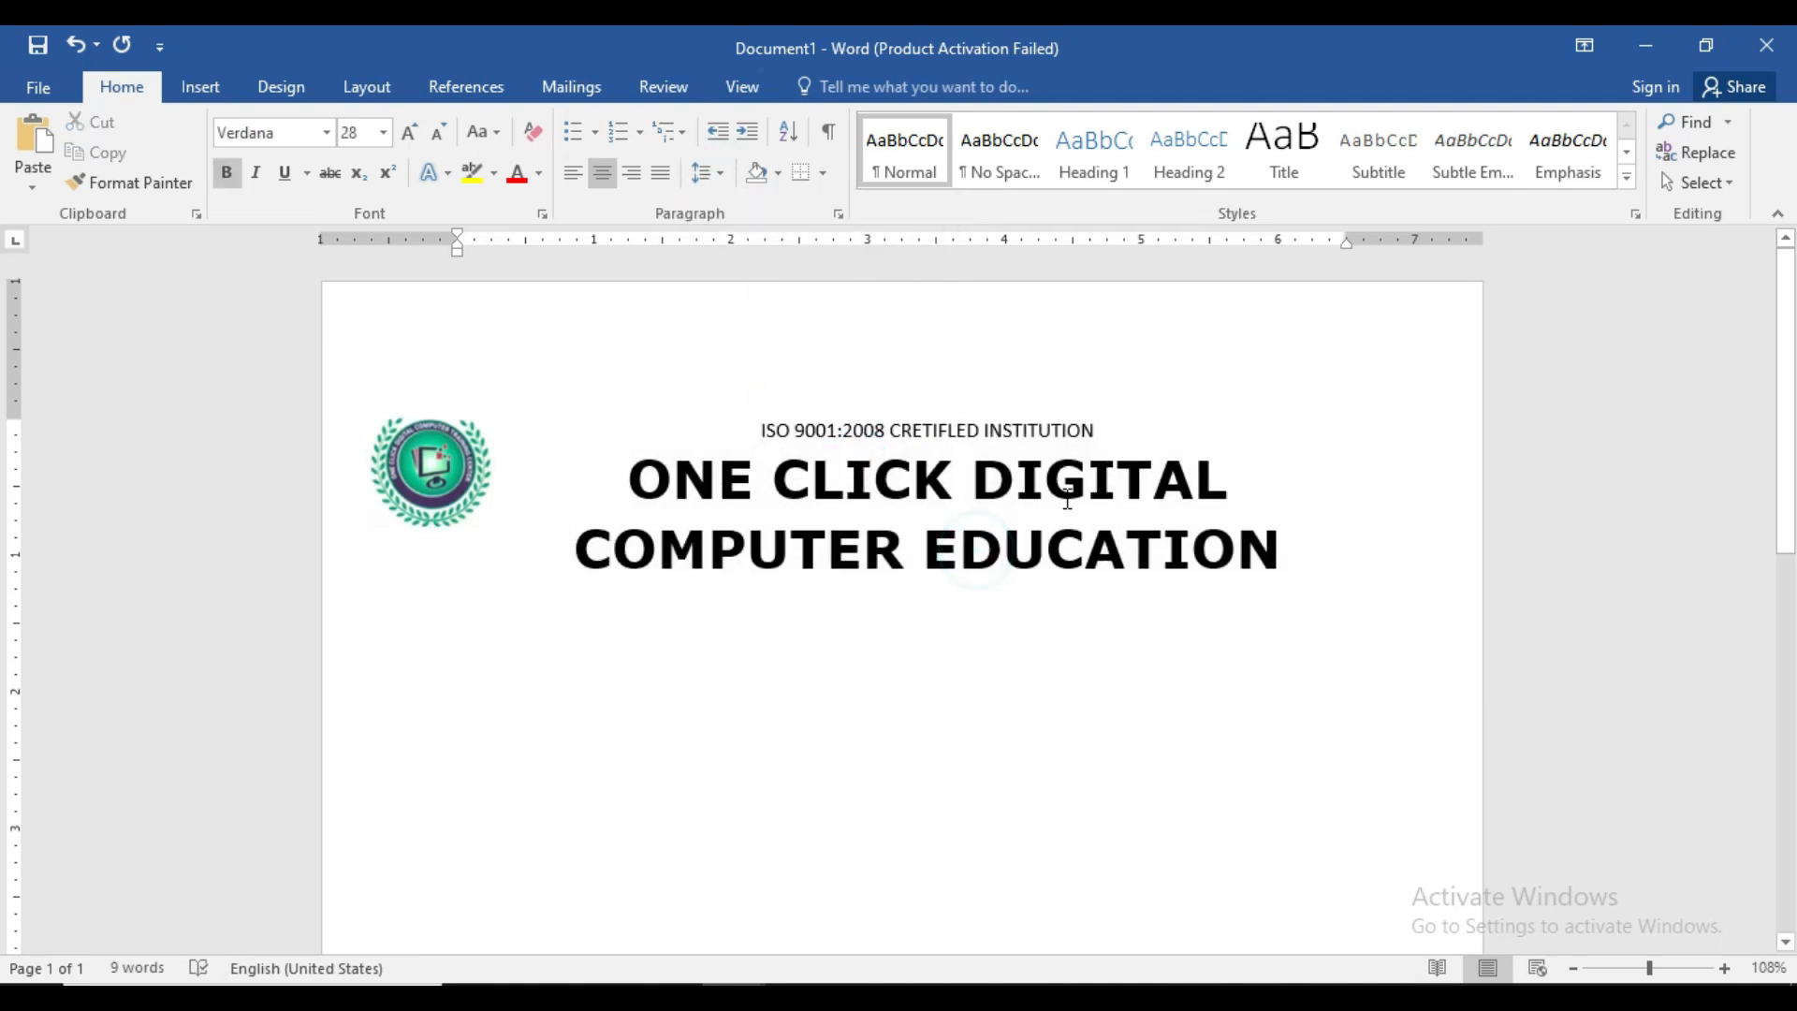
# - Bold the ISO line and start a new line below the heading
pyautogui.moveTo(1101, 429); pyautogui.dragTo(759, 429)
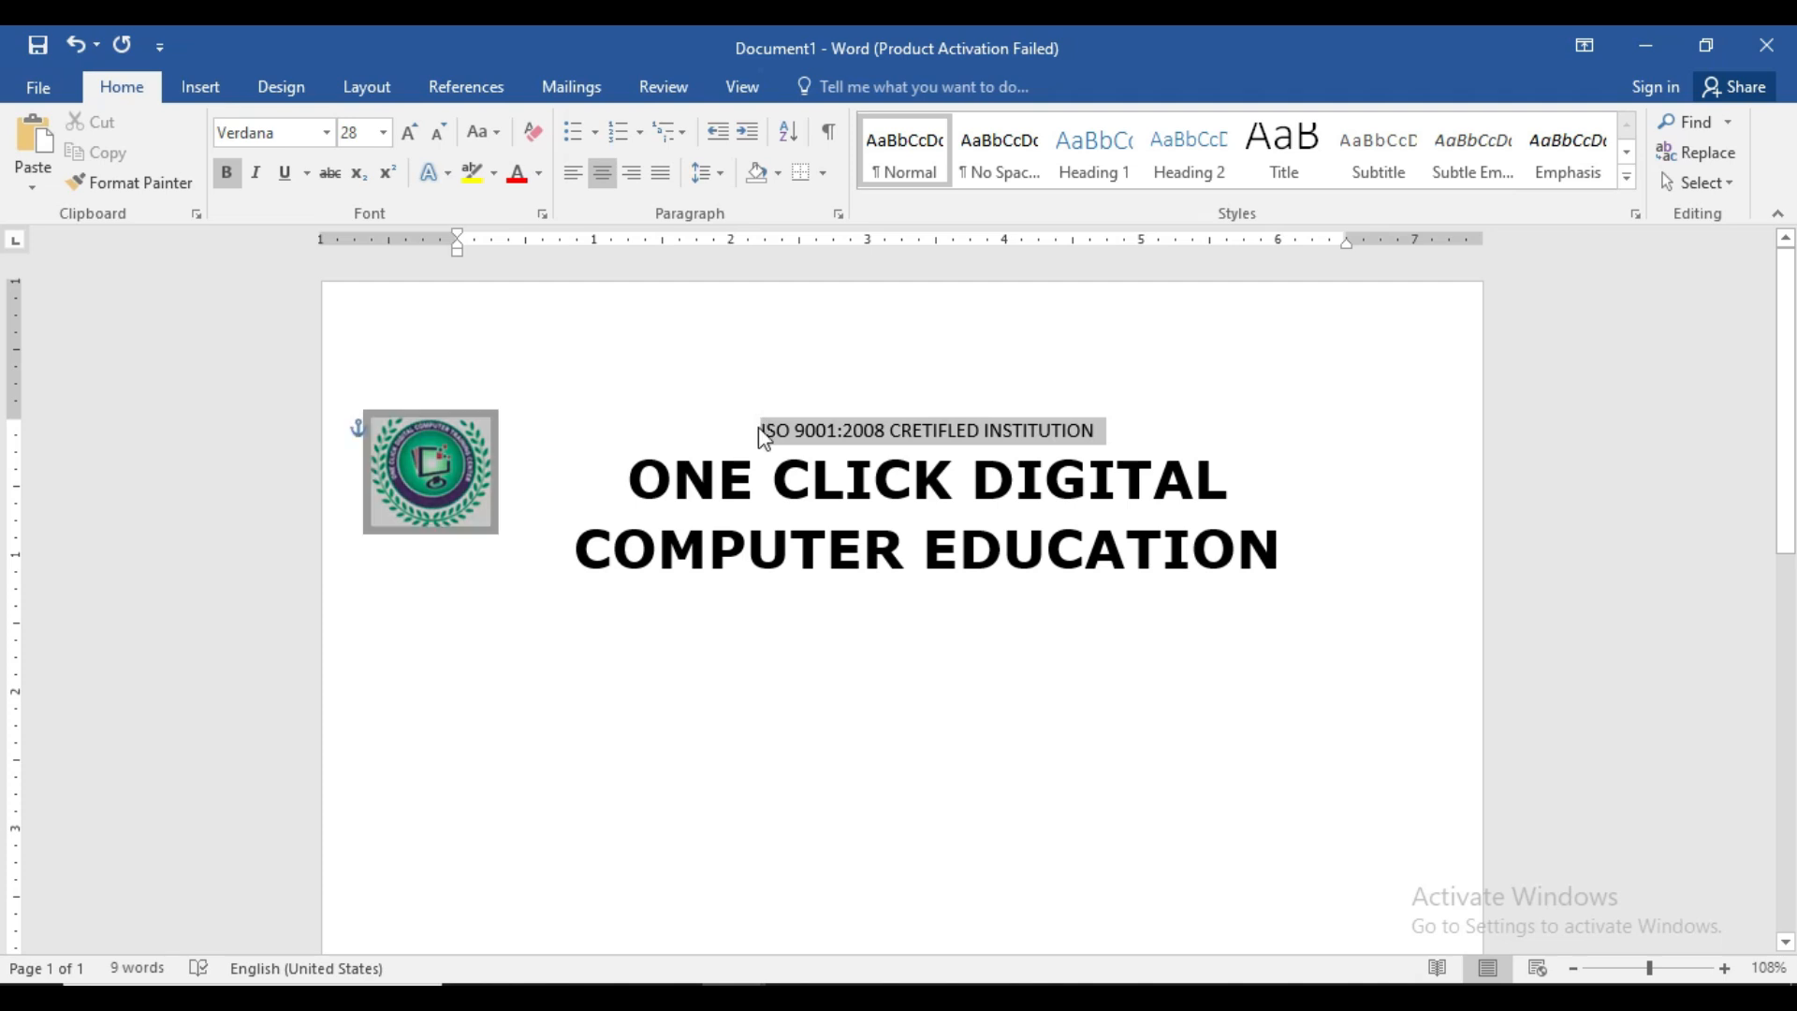
pyautogui.click(227, 172)
pyautogui.click(792, 557)
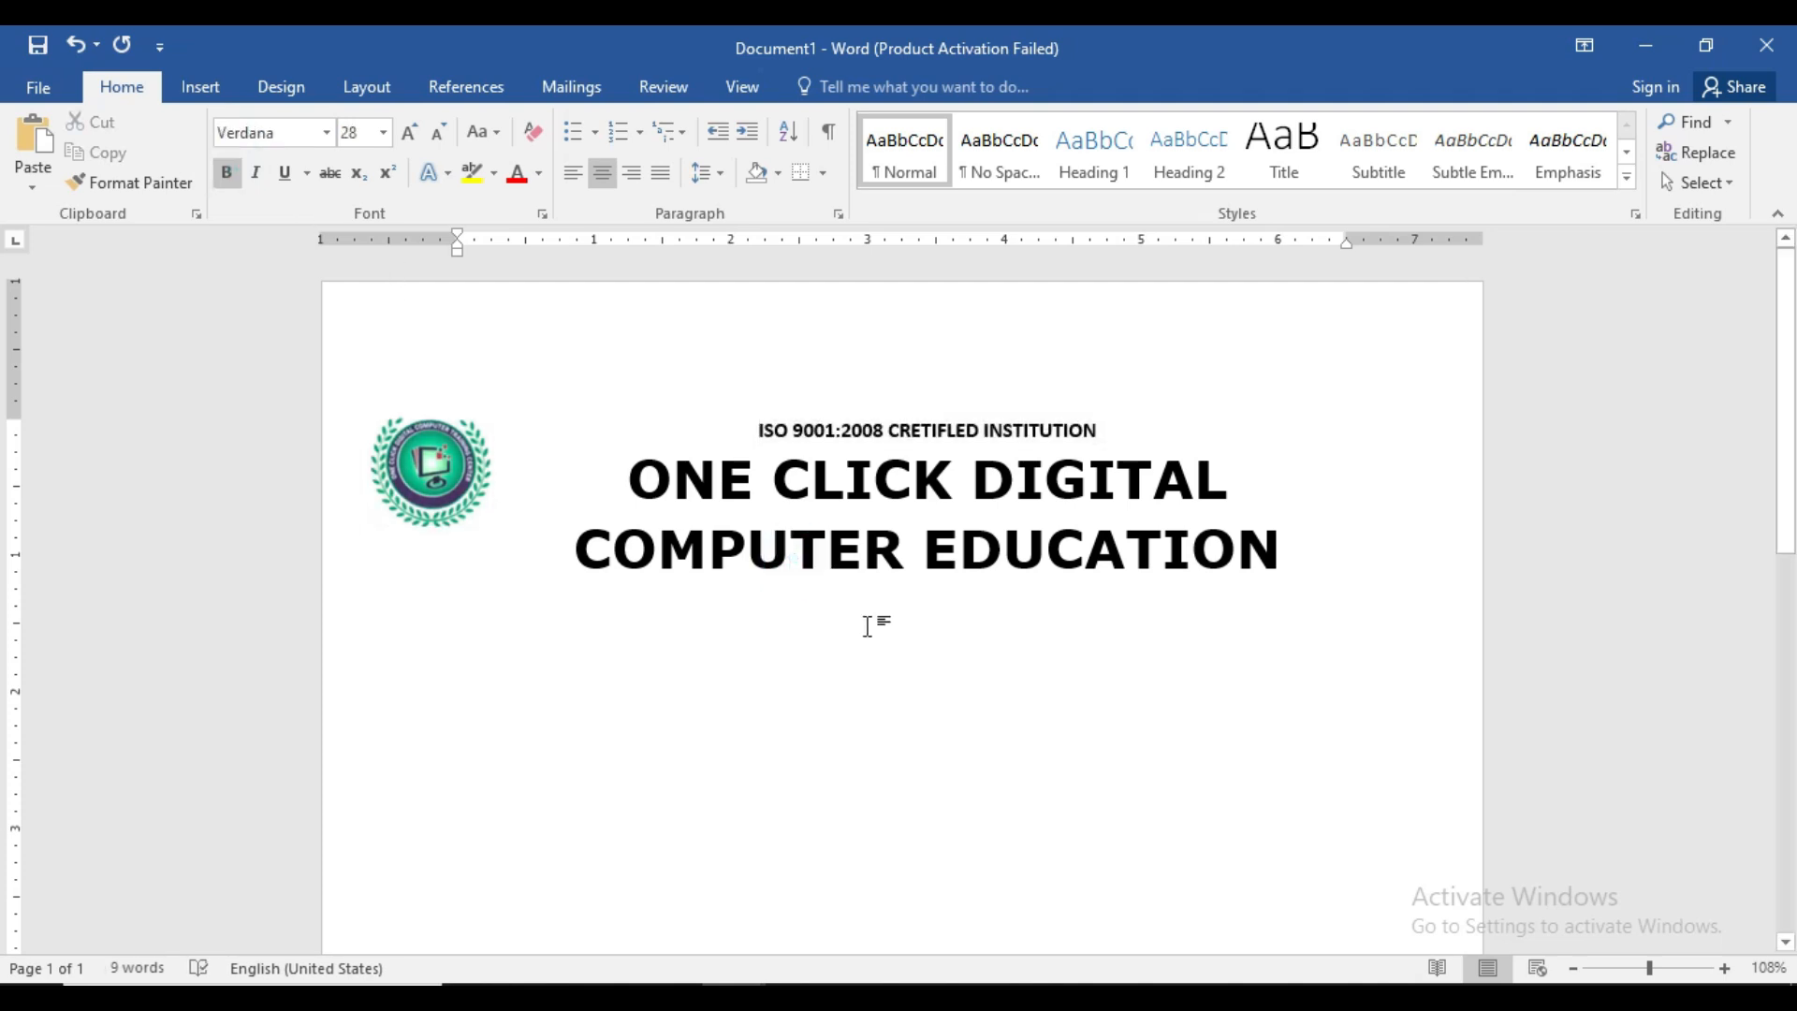
pyautogui.click(1279, 566)
pyautogui.click(1277, 569)
pyautogui.press('Return')
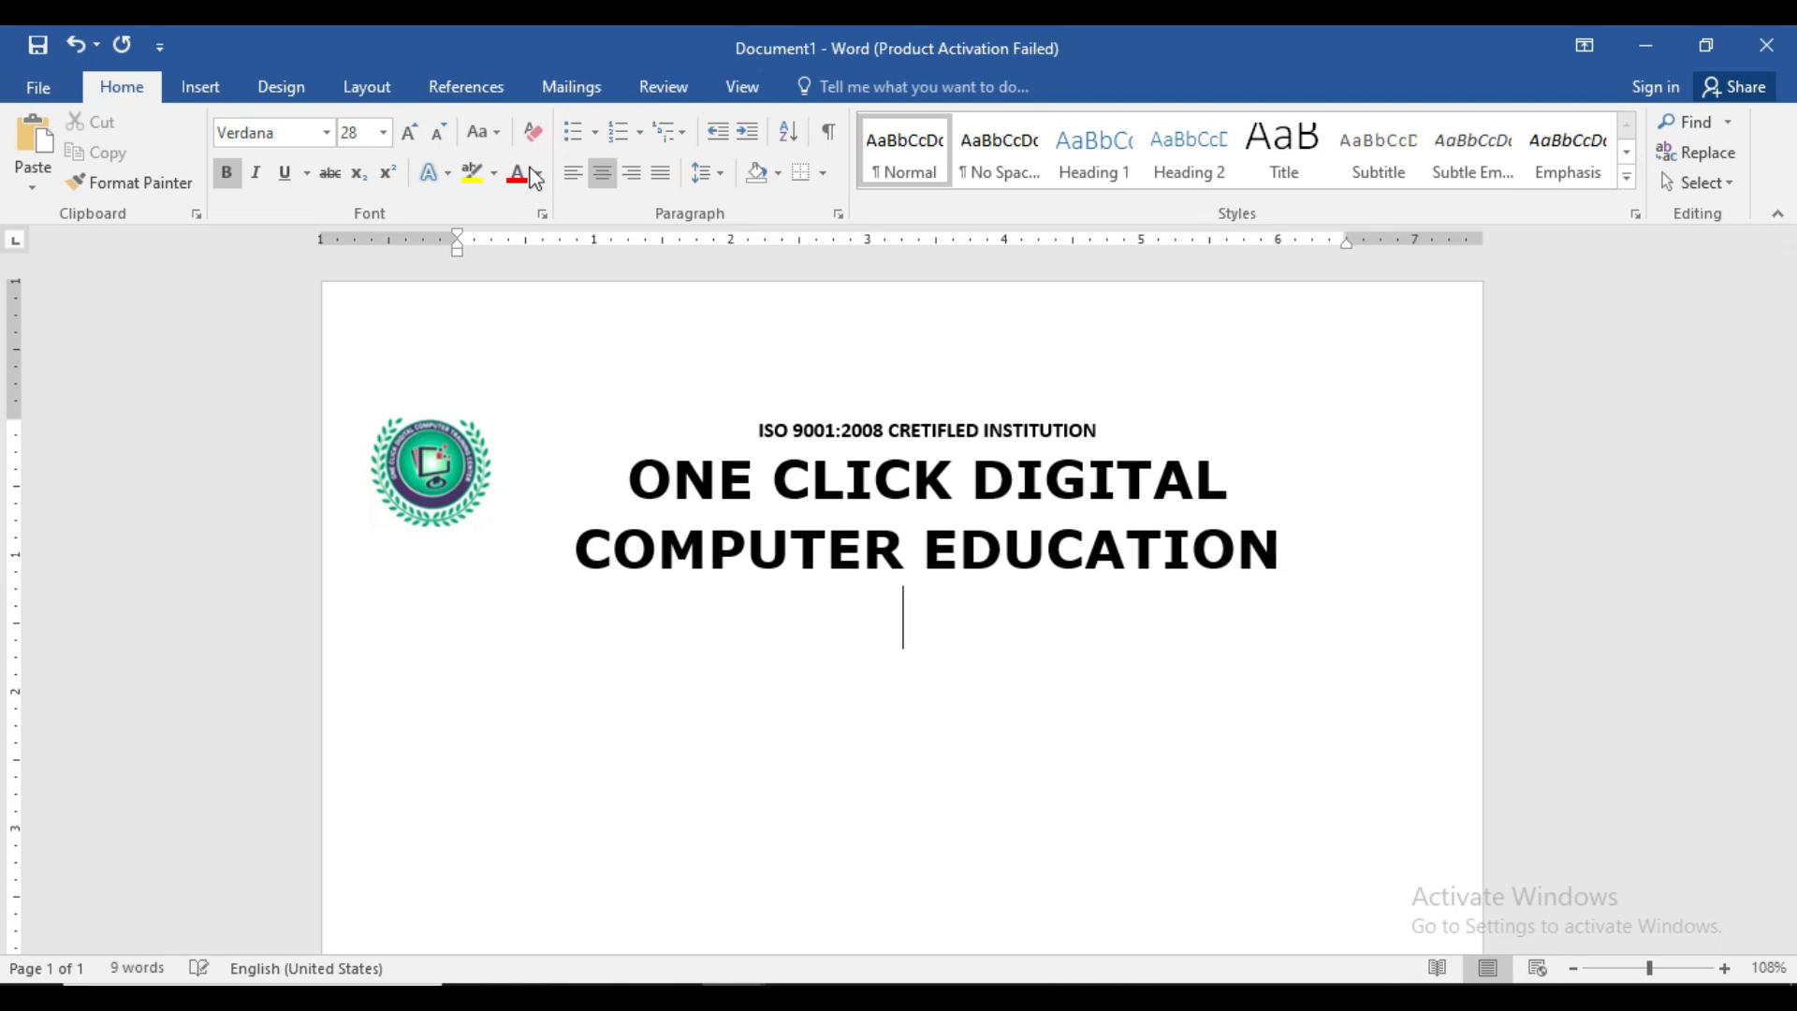
# - On a plain centred line, type 'OFFice Address – One Click Digital' with street, city, pin code and 'State :'
pyautogui.click(535, 138)
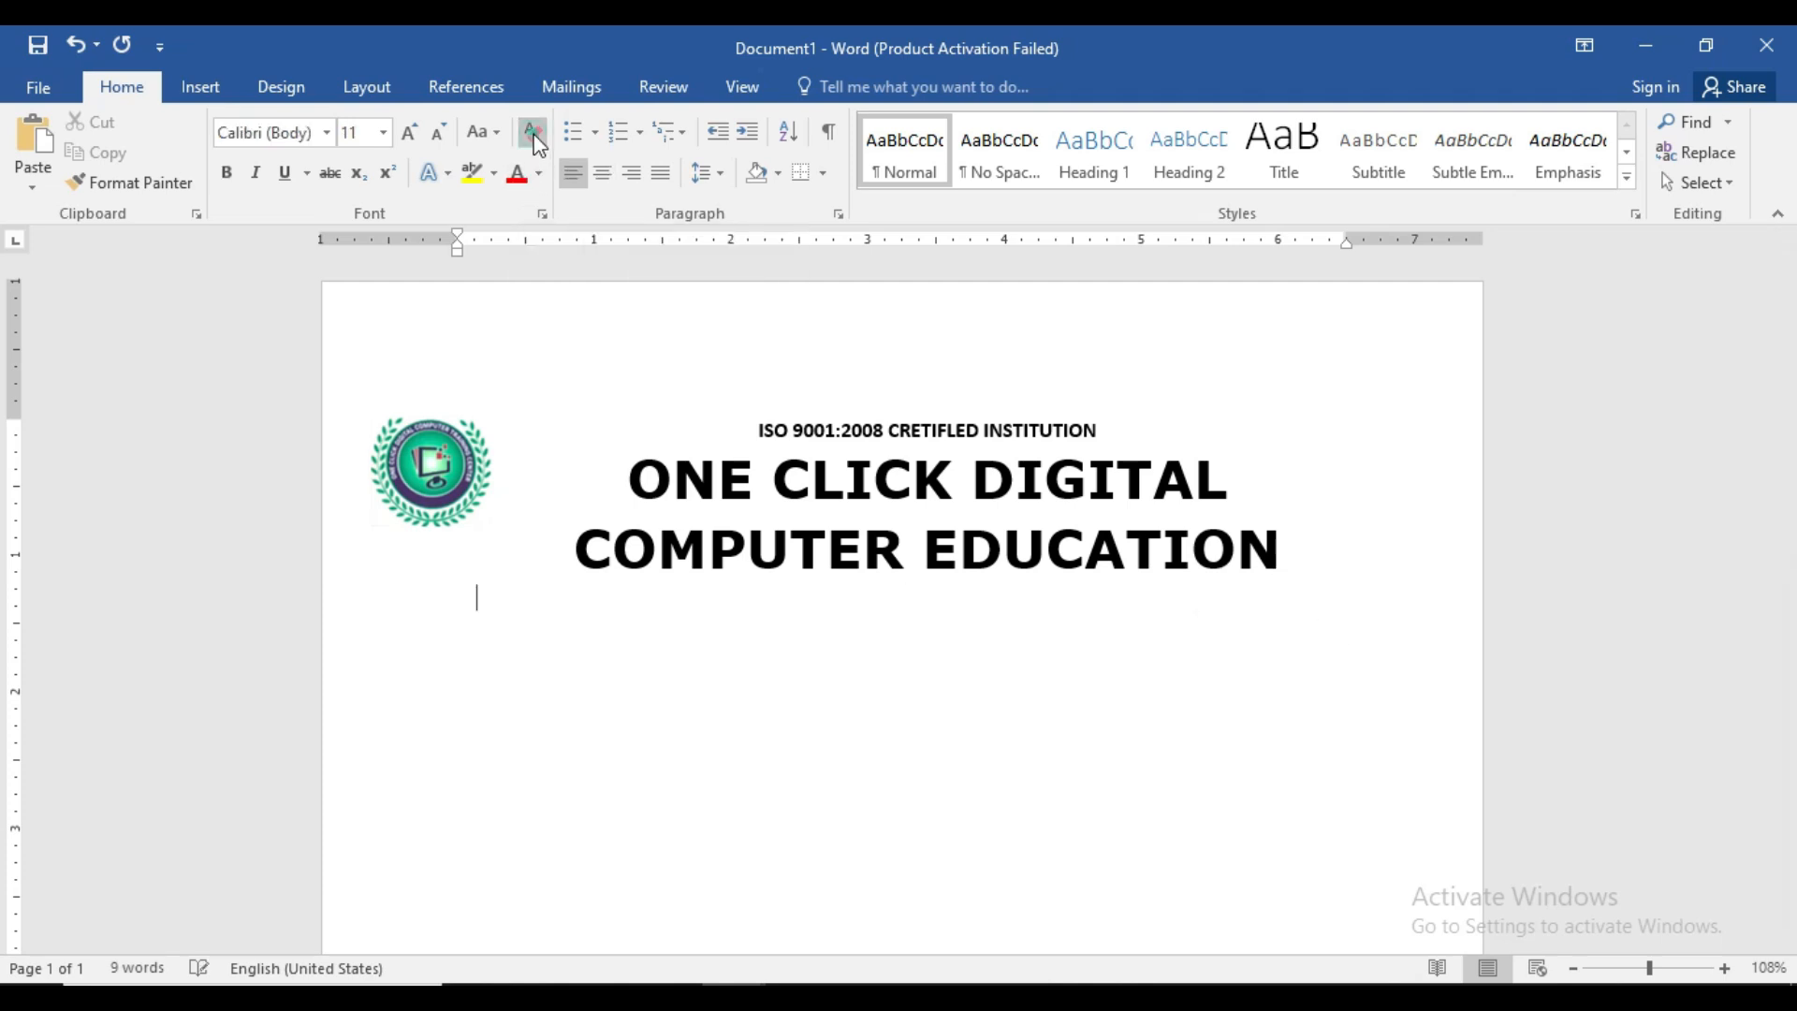
pyautogui.click(608, 183)
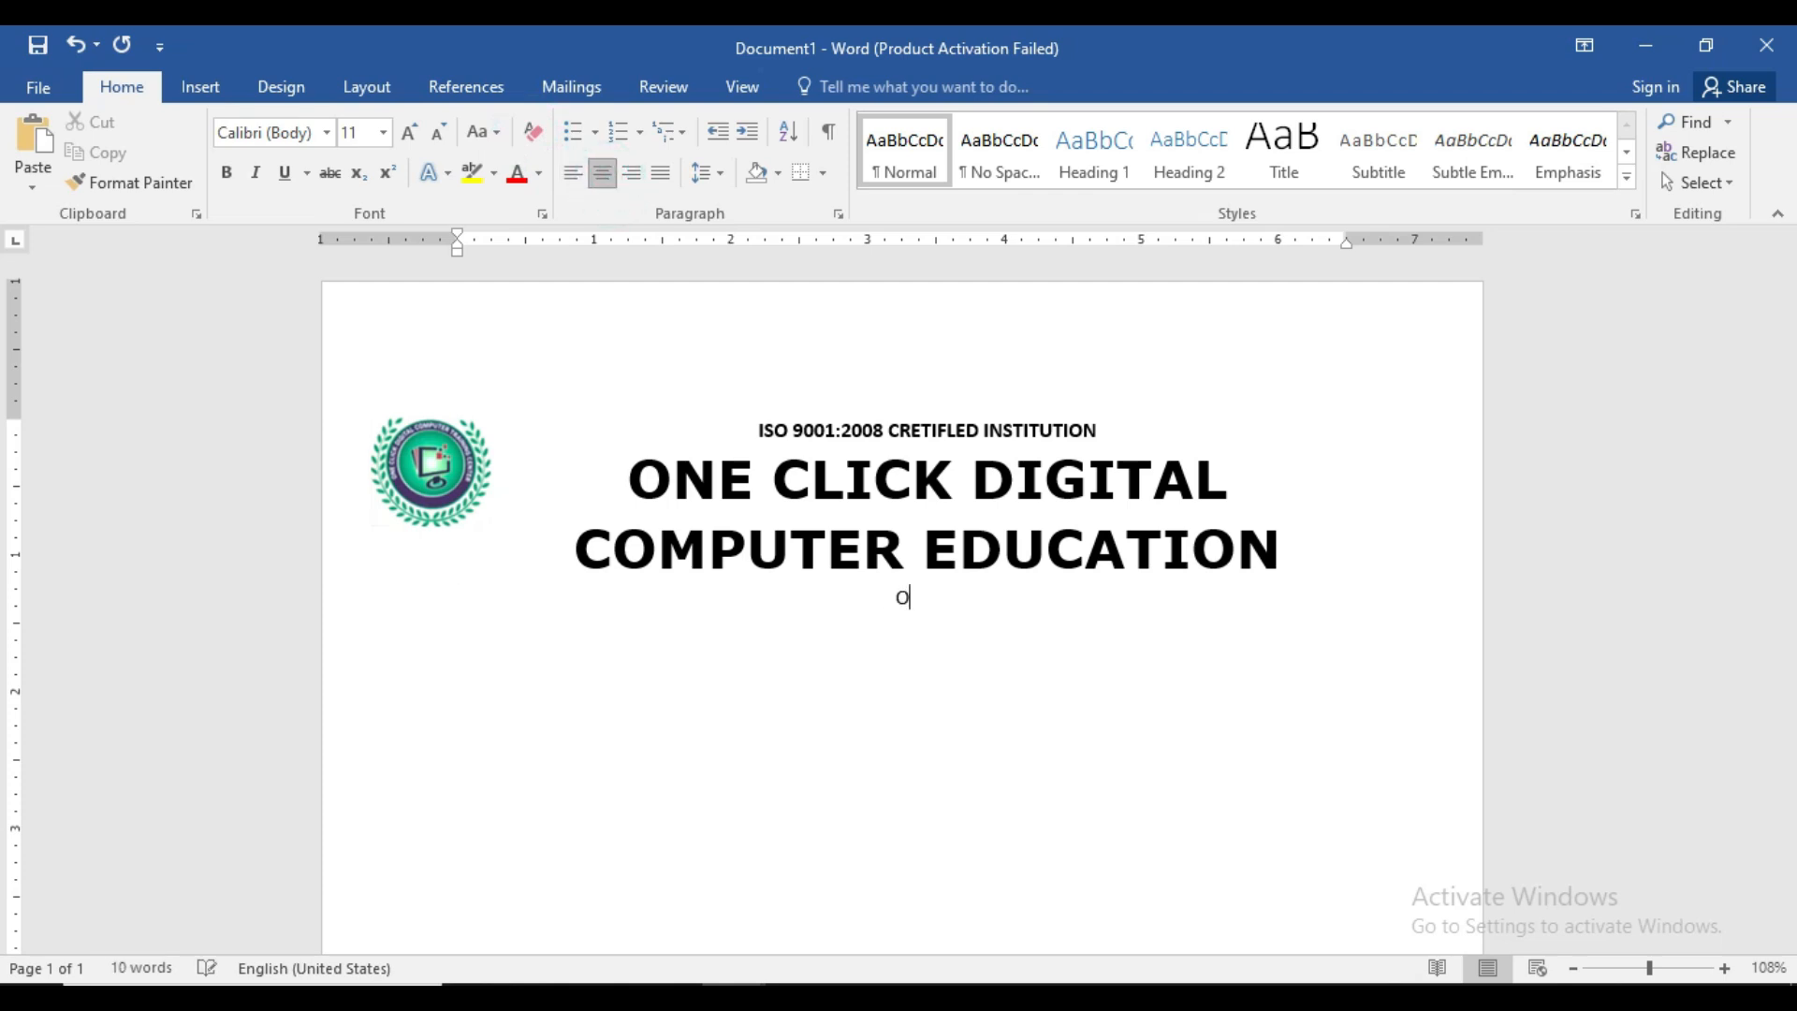
pyautogui.press('BackSpace')
pyautogui.press('BackSpace')
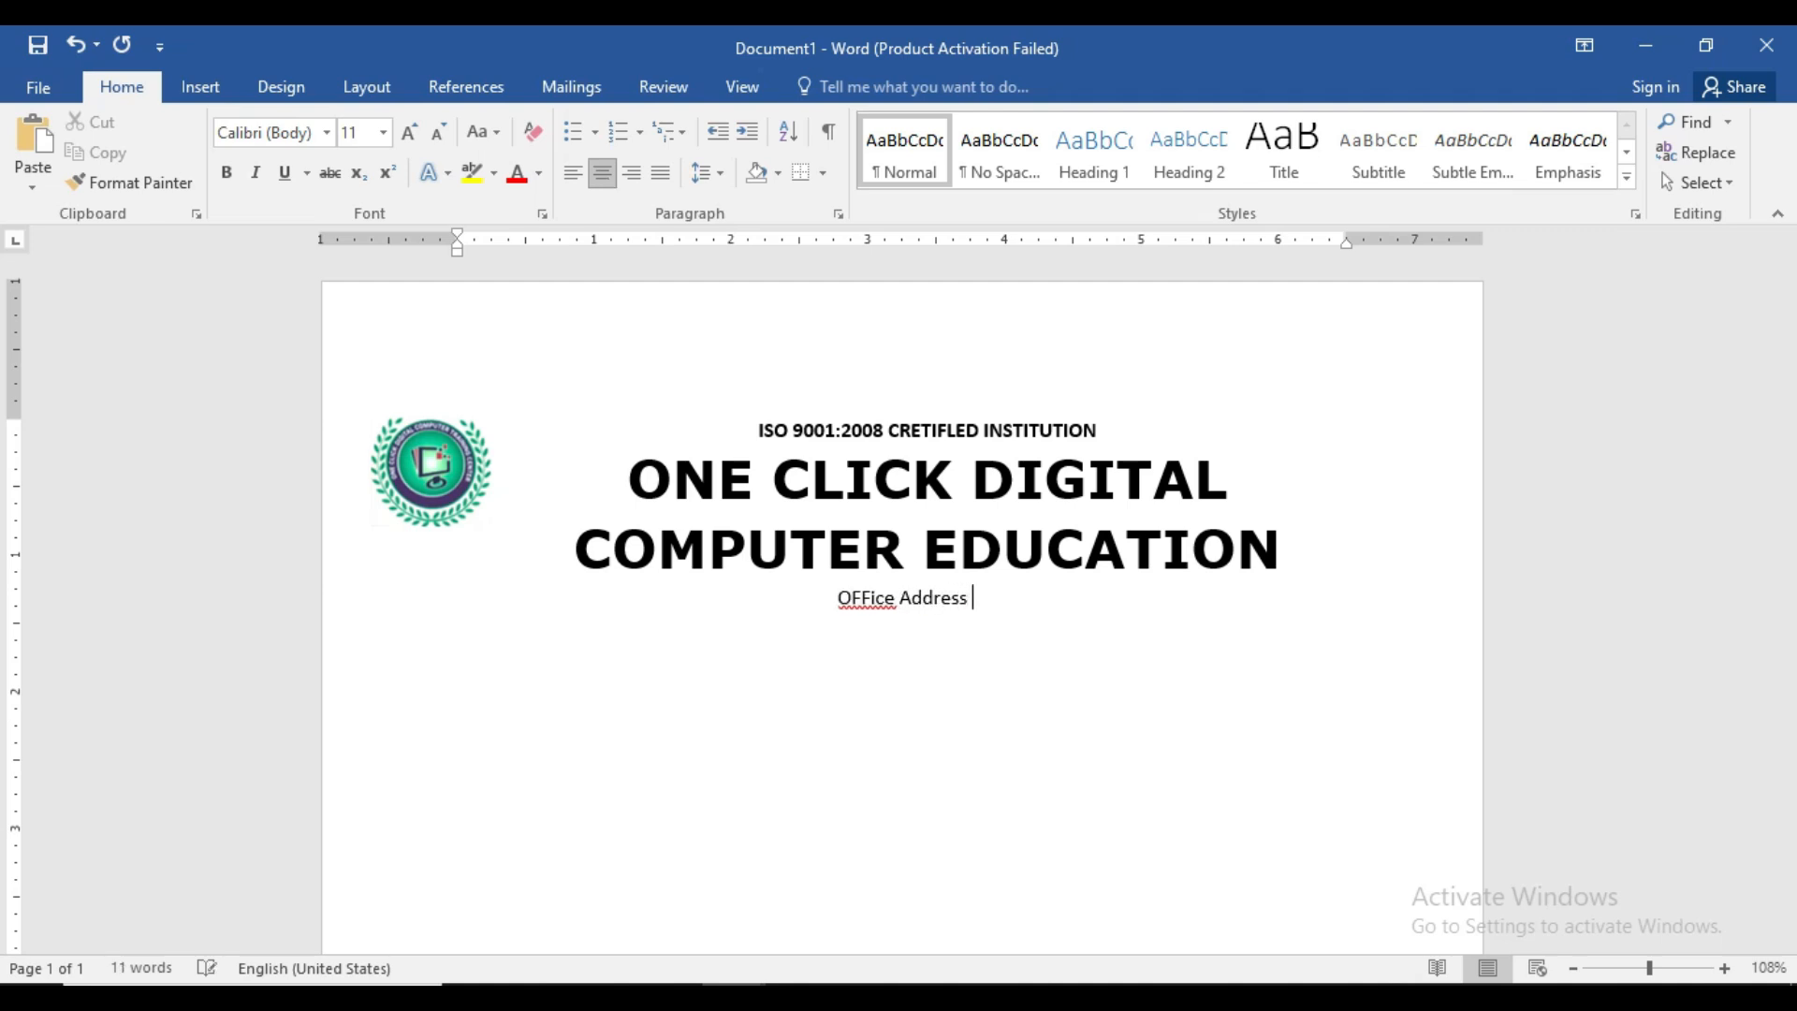
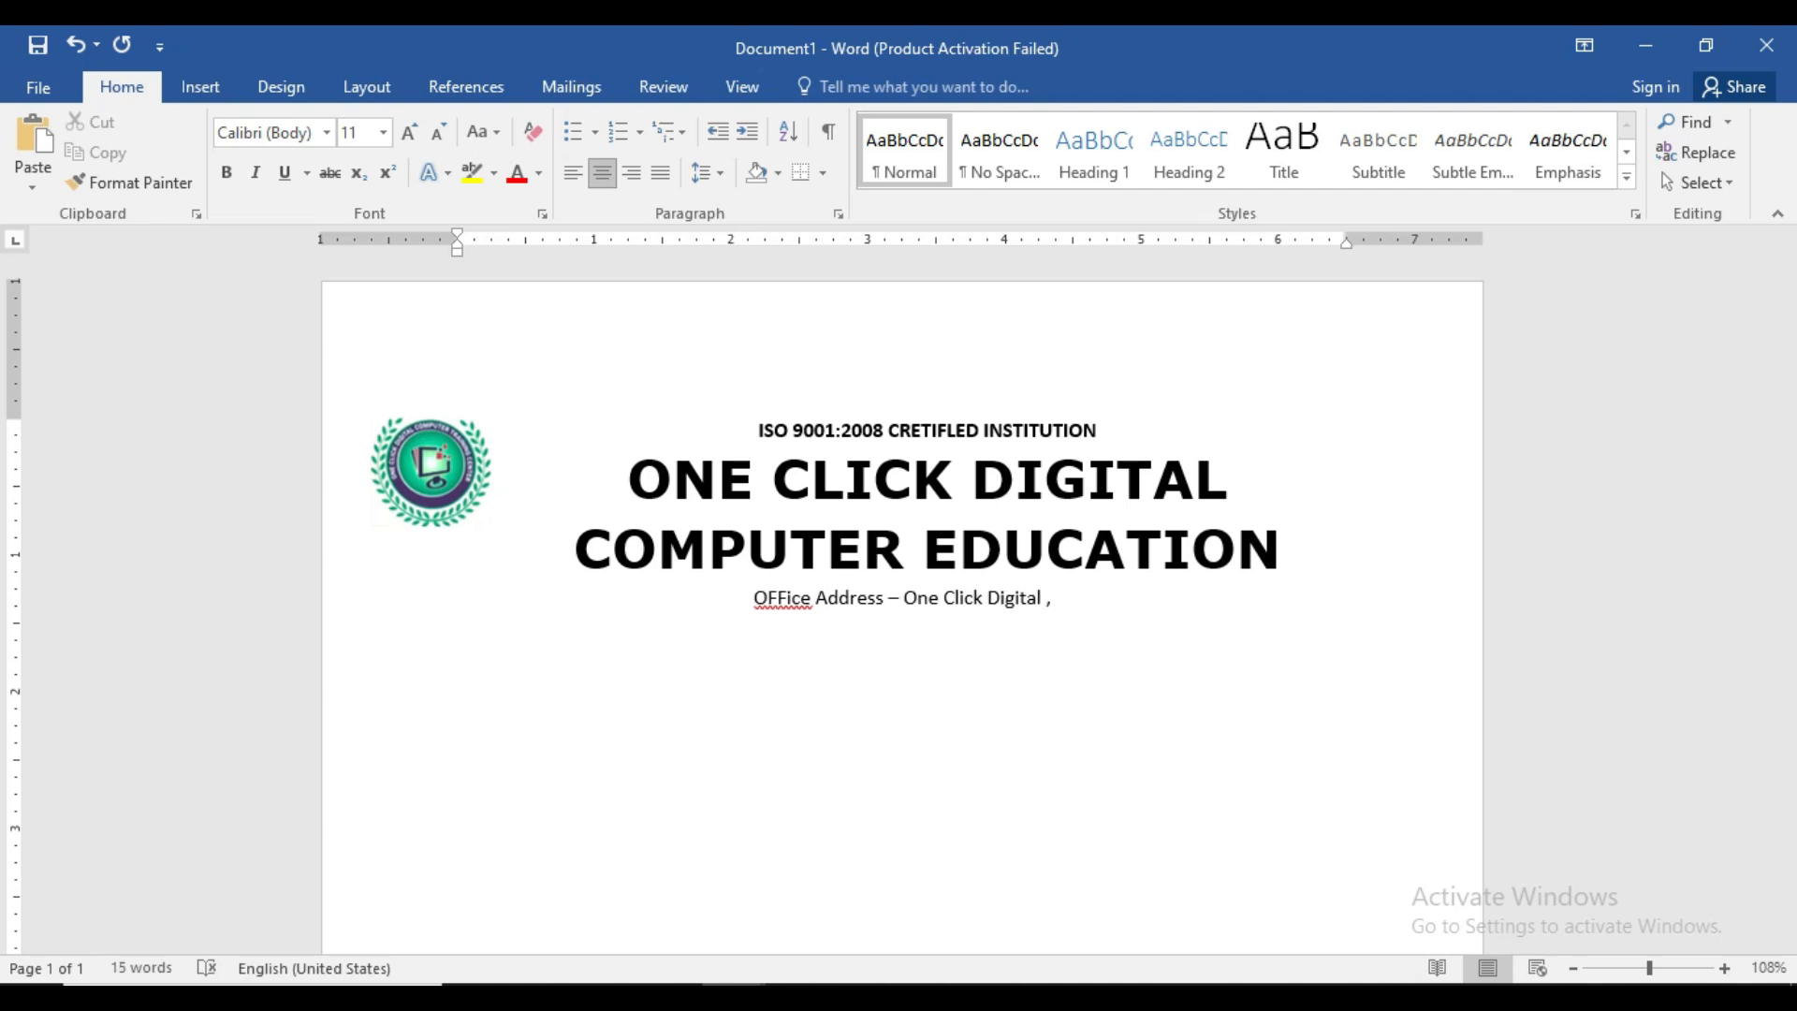
pyautogui.press('BackSpace')
pyautogui.press('BackSpace')
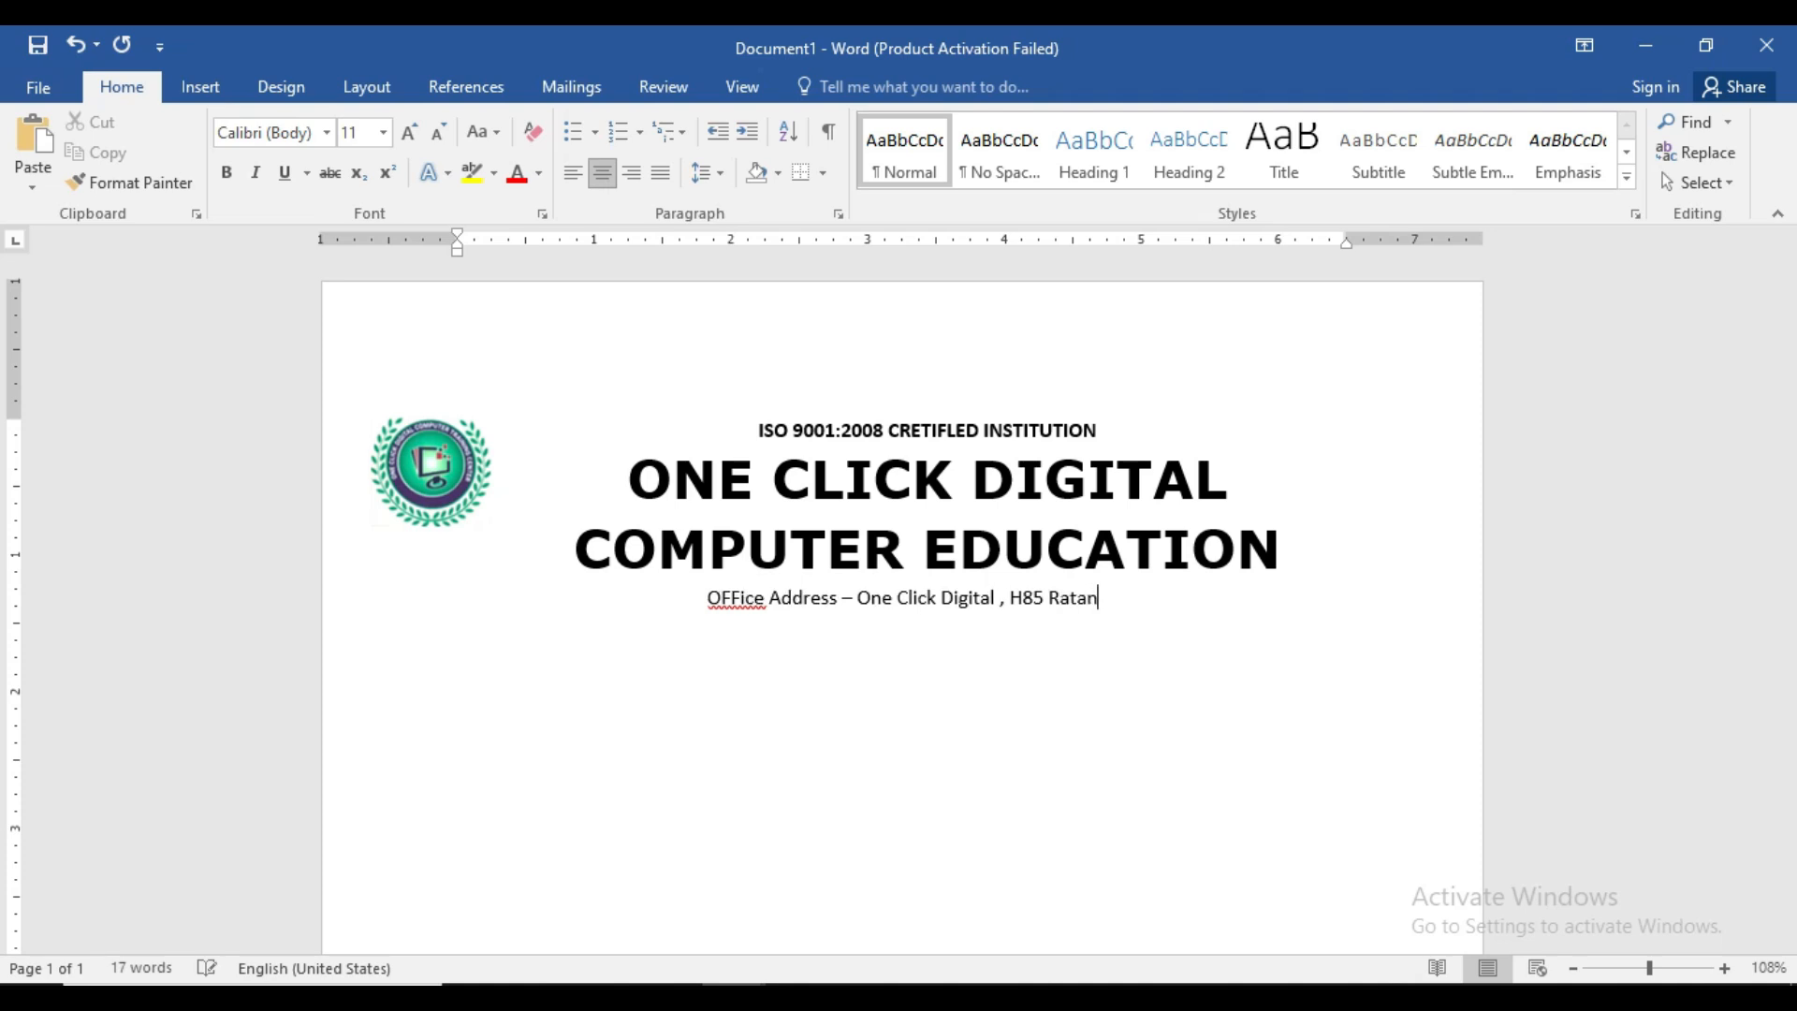
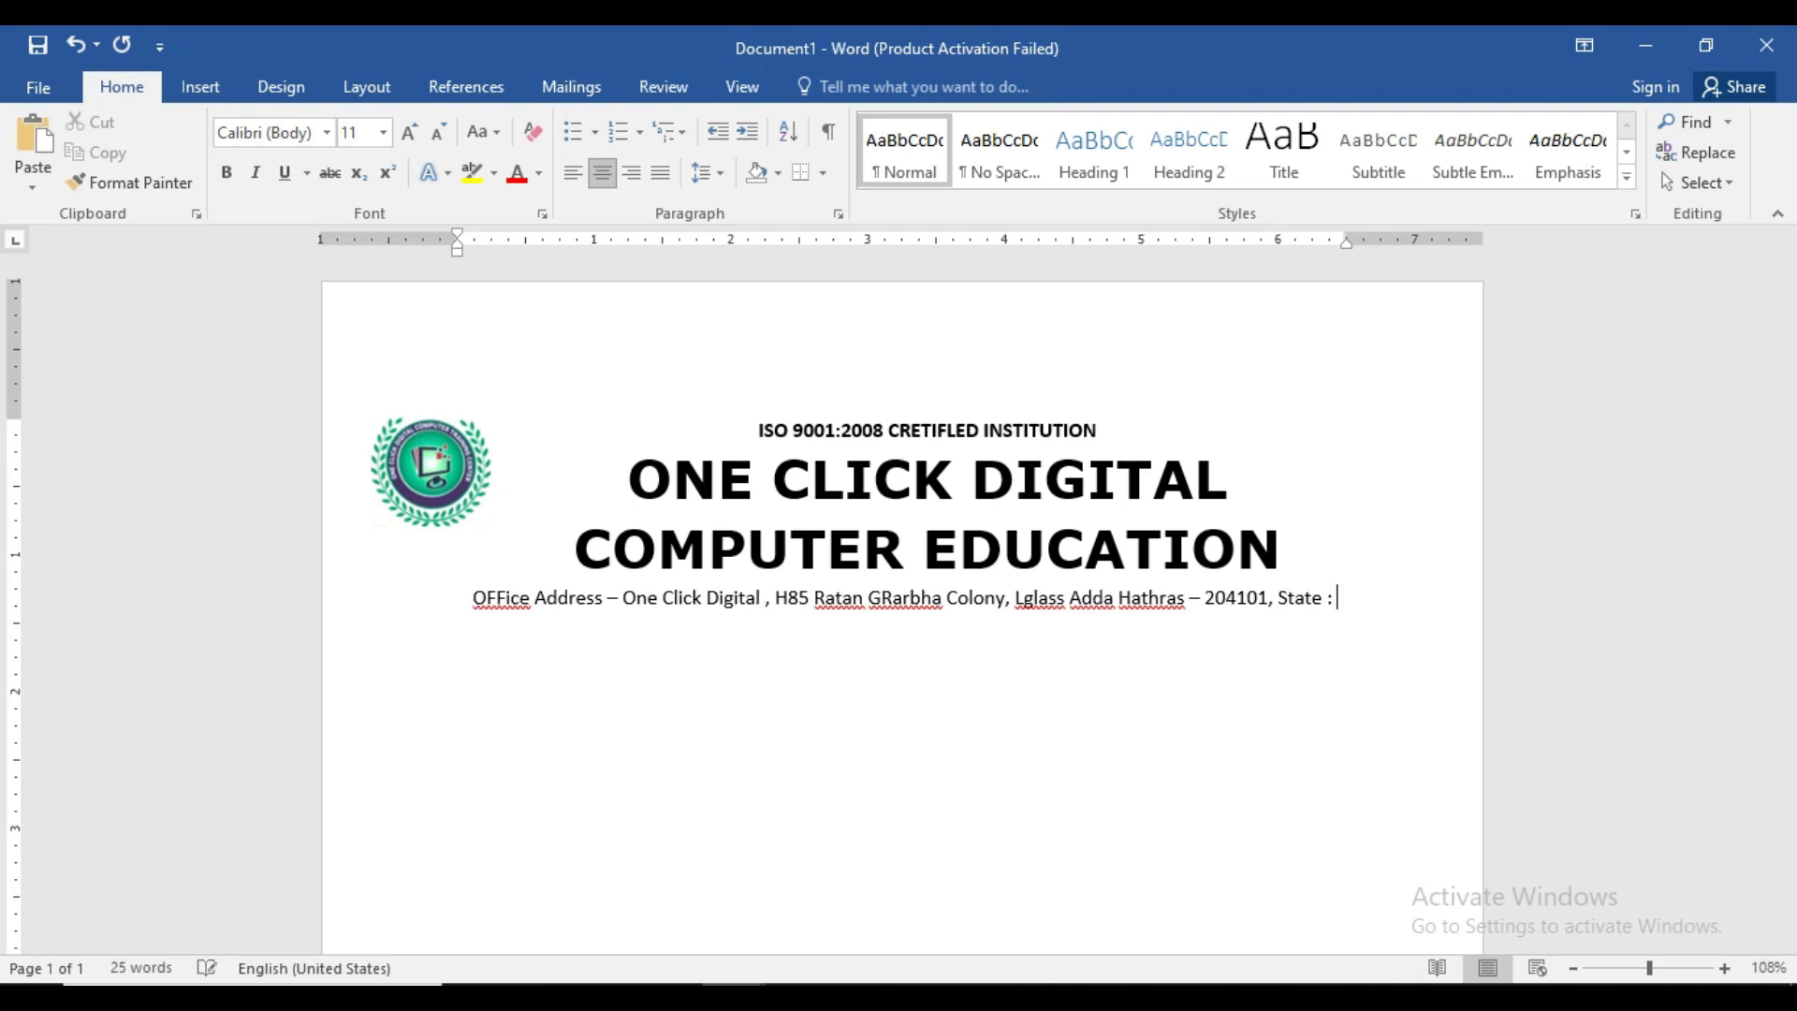
# - Complete the state name and add '.Mobile -' followed by the phone number
pyautogui.press('BackSpace')
pyautogui.press('BackSpace')
pyautogui.press('BackSpace')
pyautogui.press('BackSpace')
pyautogui.press('BackSpace')
pyautogui.press('BackSpace')
pyautogui.press('BackSpace')
pyautogui.press('BackSpace')
pyautogui.press('BackSpace')
pyautogui.press('BackSpace')
pyautogui.write('ar Pre')
pyautogui.write('e')
pyautogui.press('BackSpace')
pyautogui.write('desh')
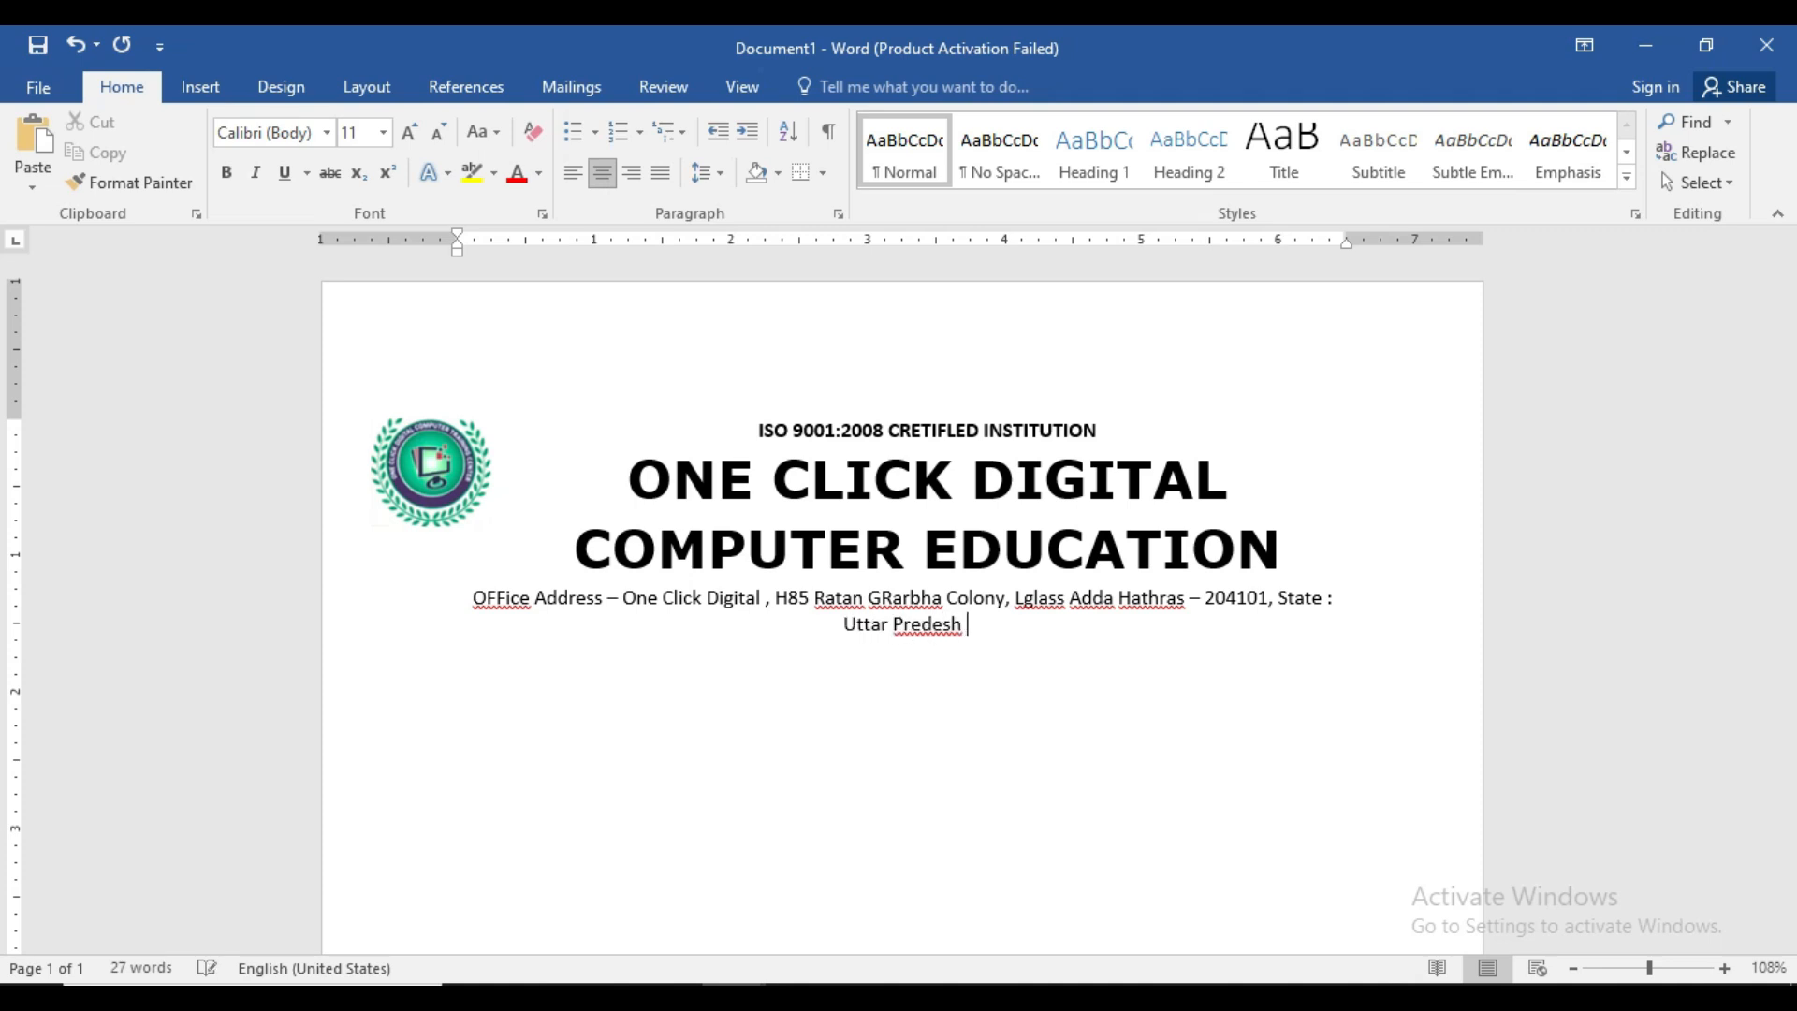
pyautogui.write(' .')
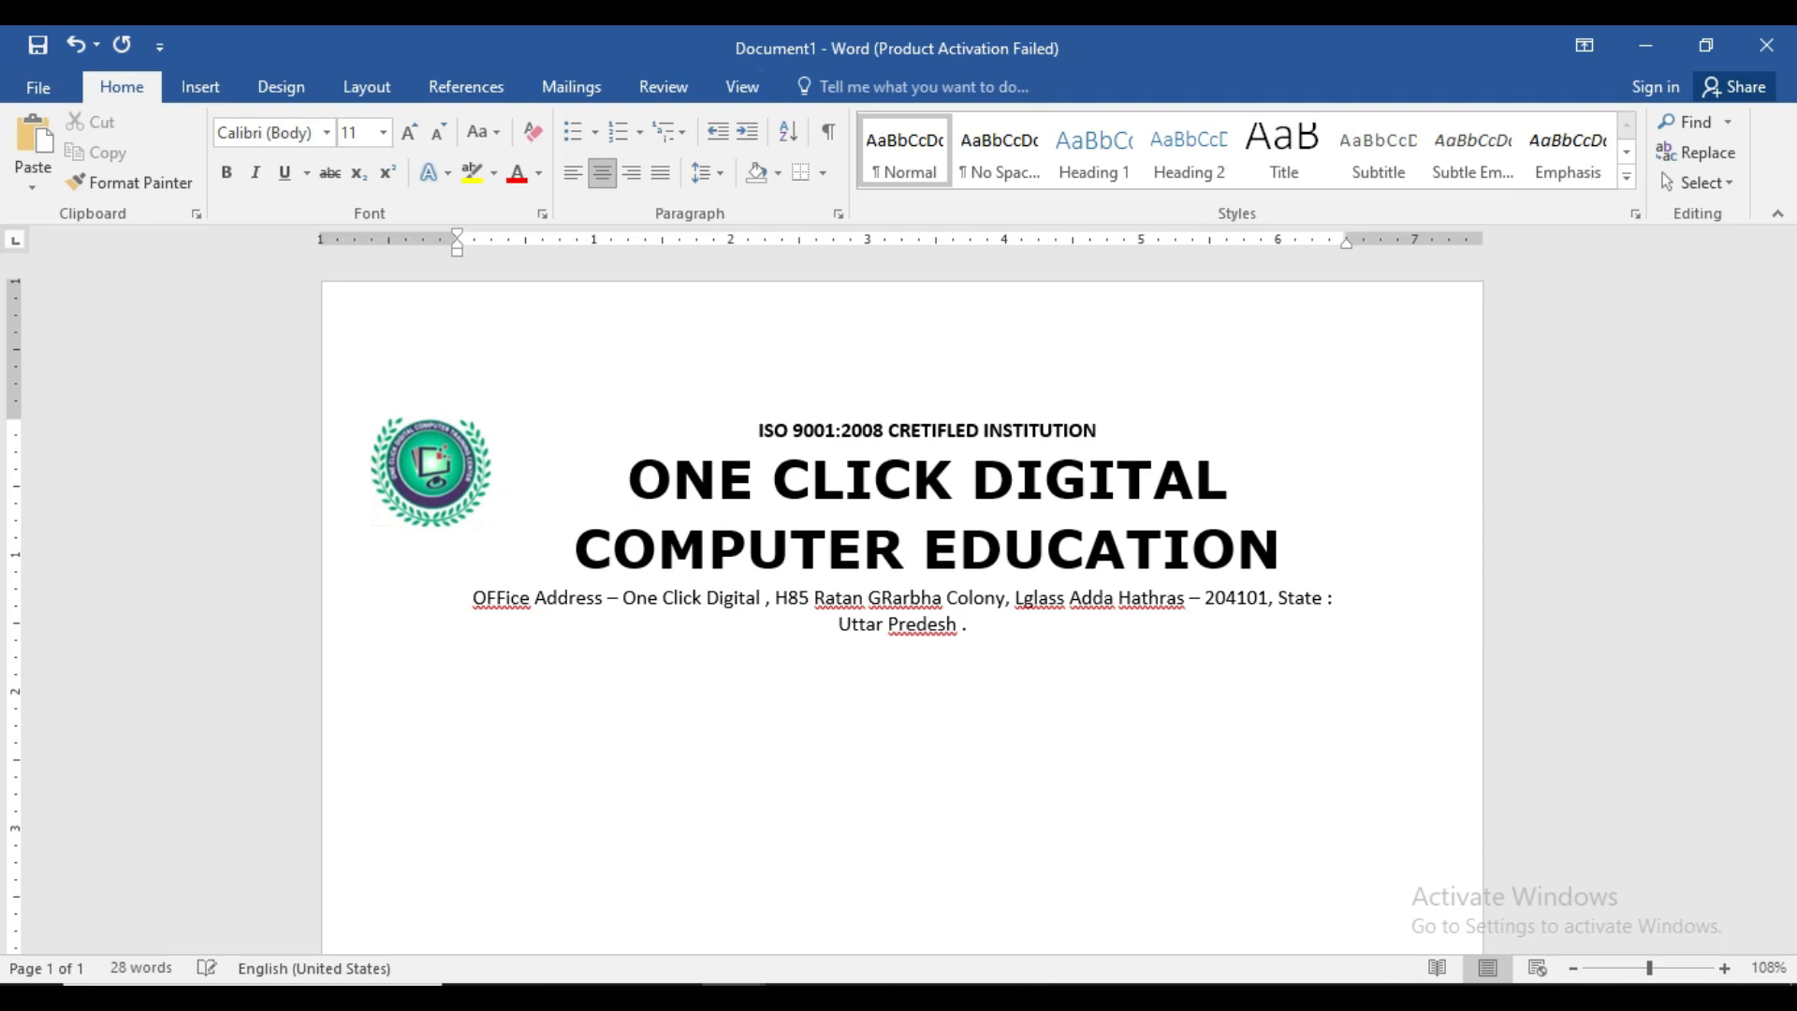
pyautogui.write('MOb')
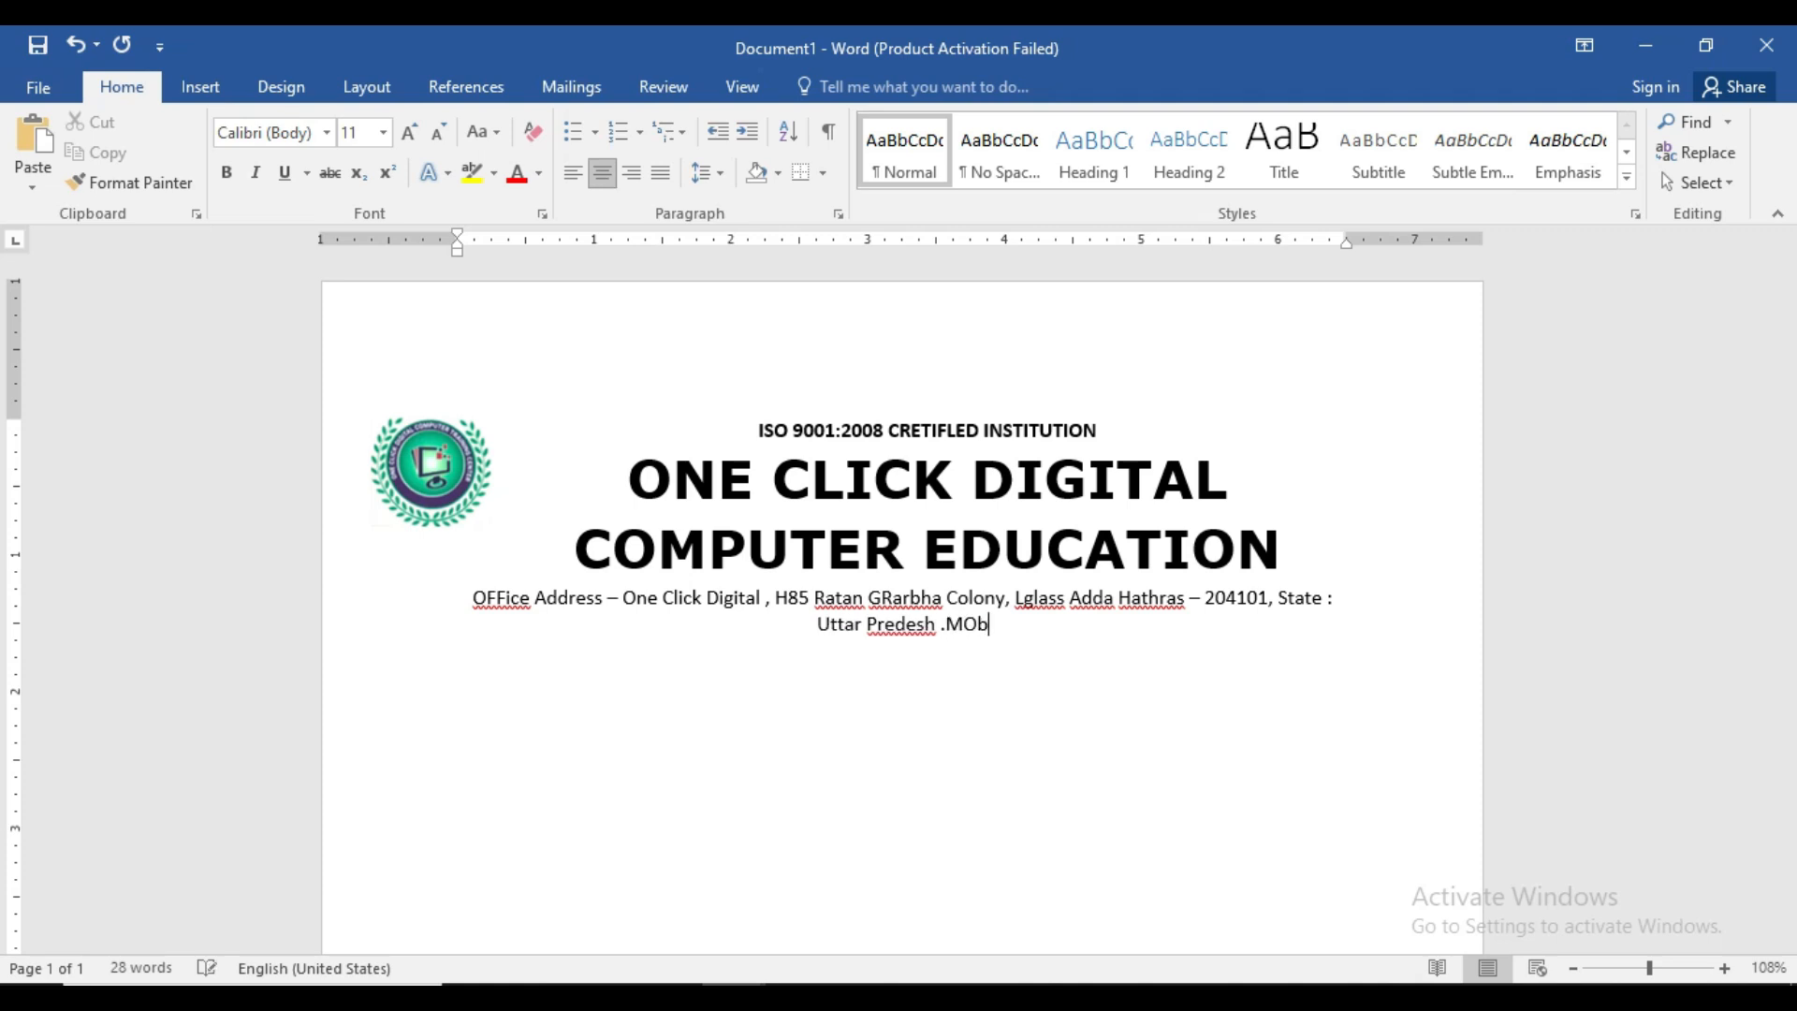
pyautogui.write('l')
pyautogui.write('ile')
pyautogui.write(' - ')
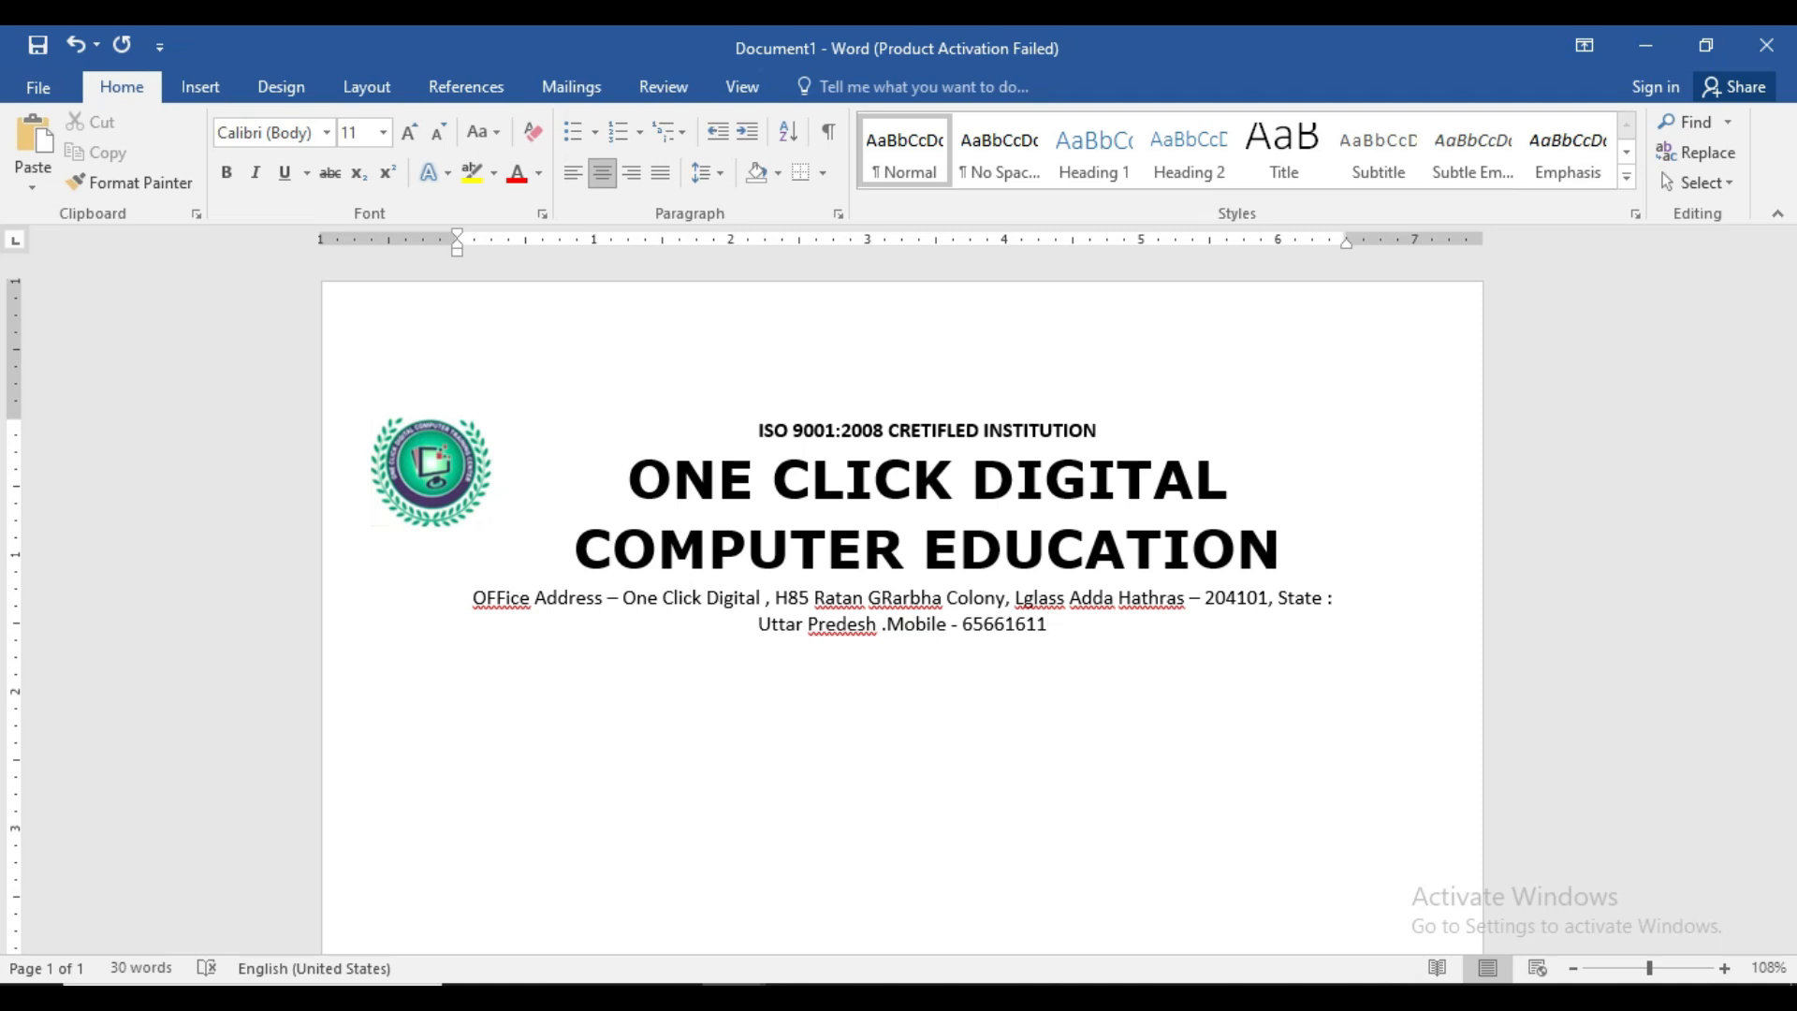
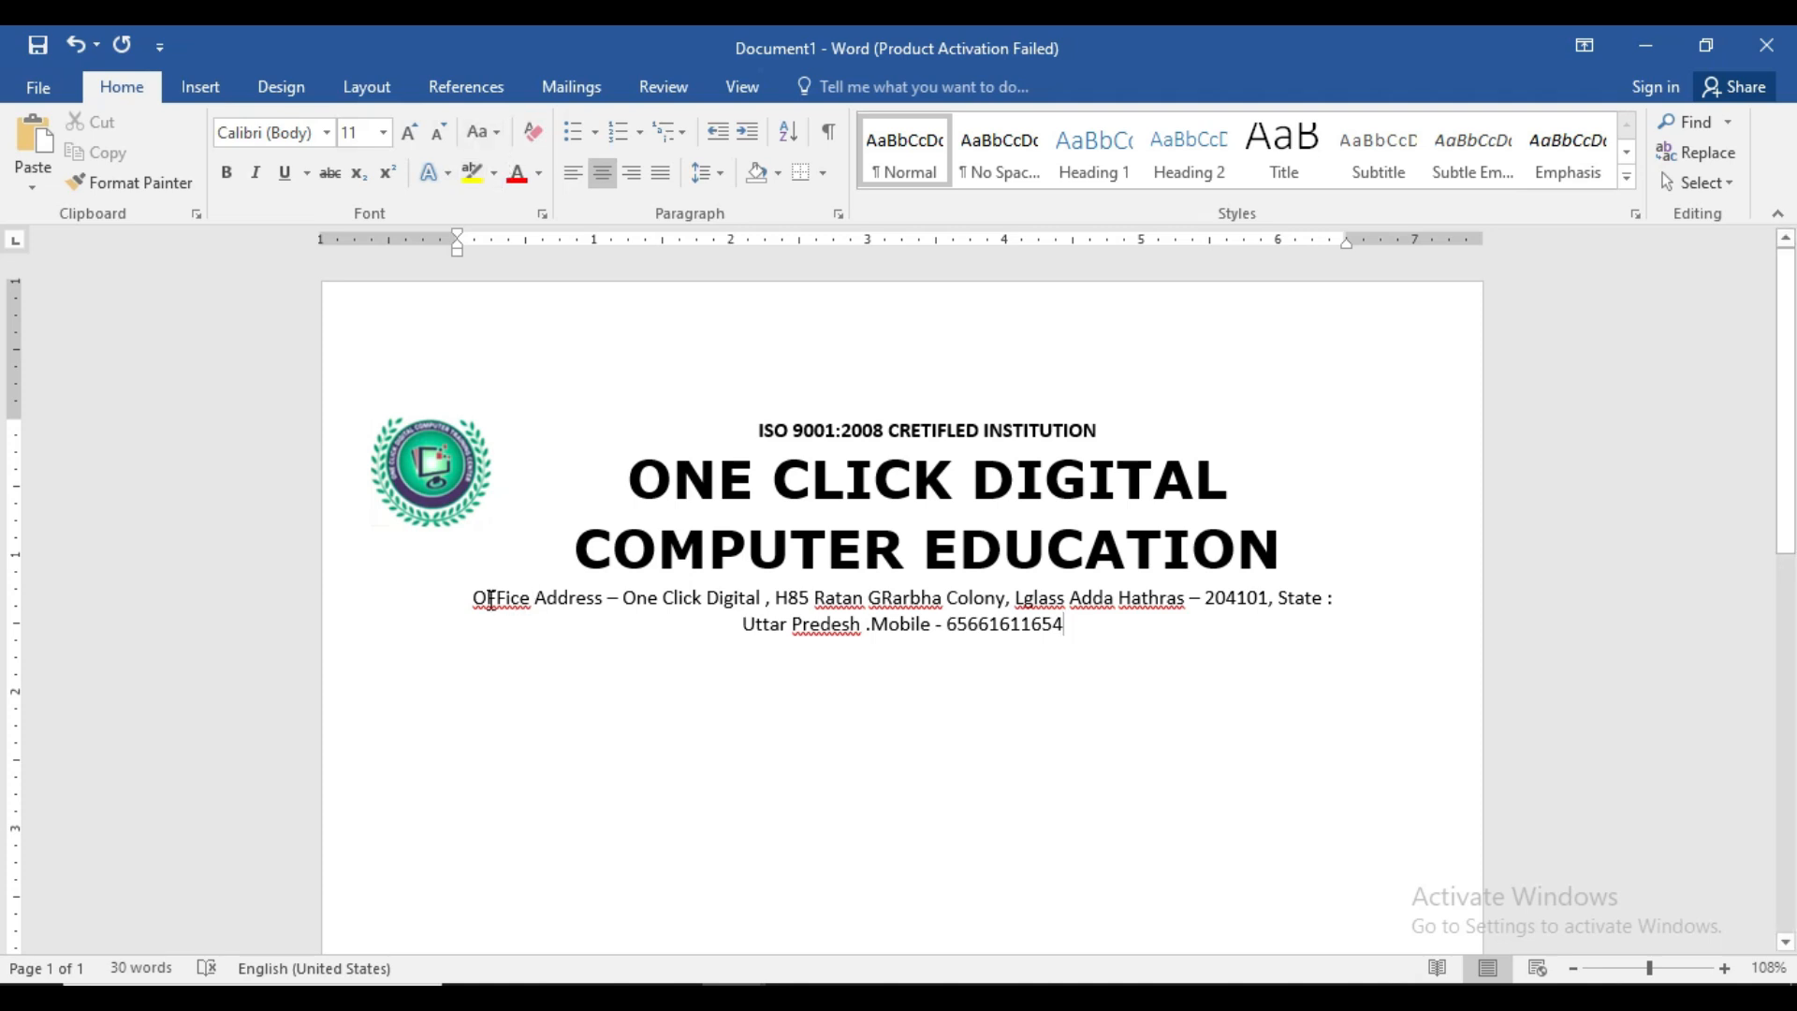
# - Change the whole office address to UPPERCASE
pyautogui.moveTo(471, 596); pyautogui.dragTo(510, 598)
pyautogui.moveTo(803, 658); pyautogui.dragTo(1030, 657)
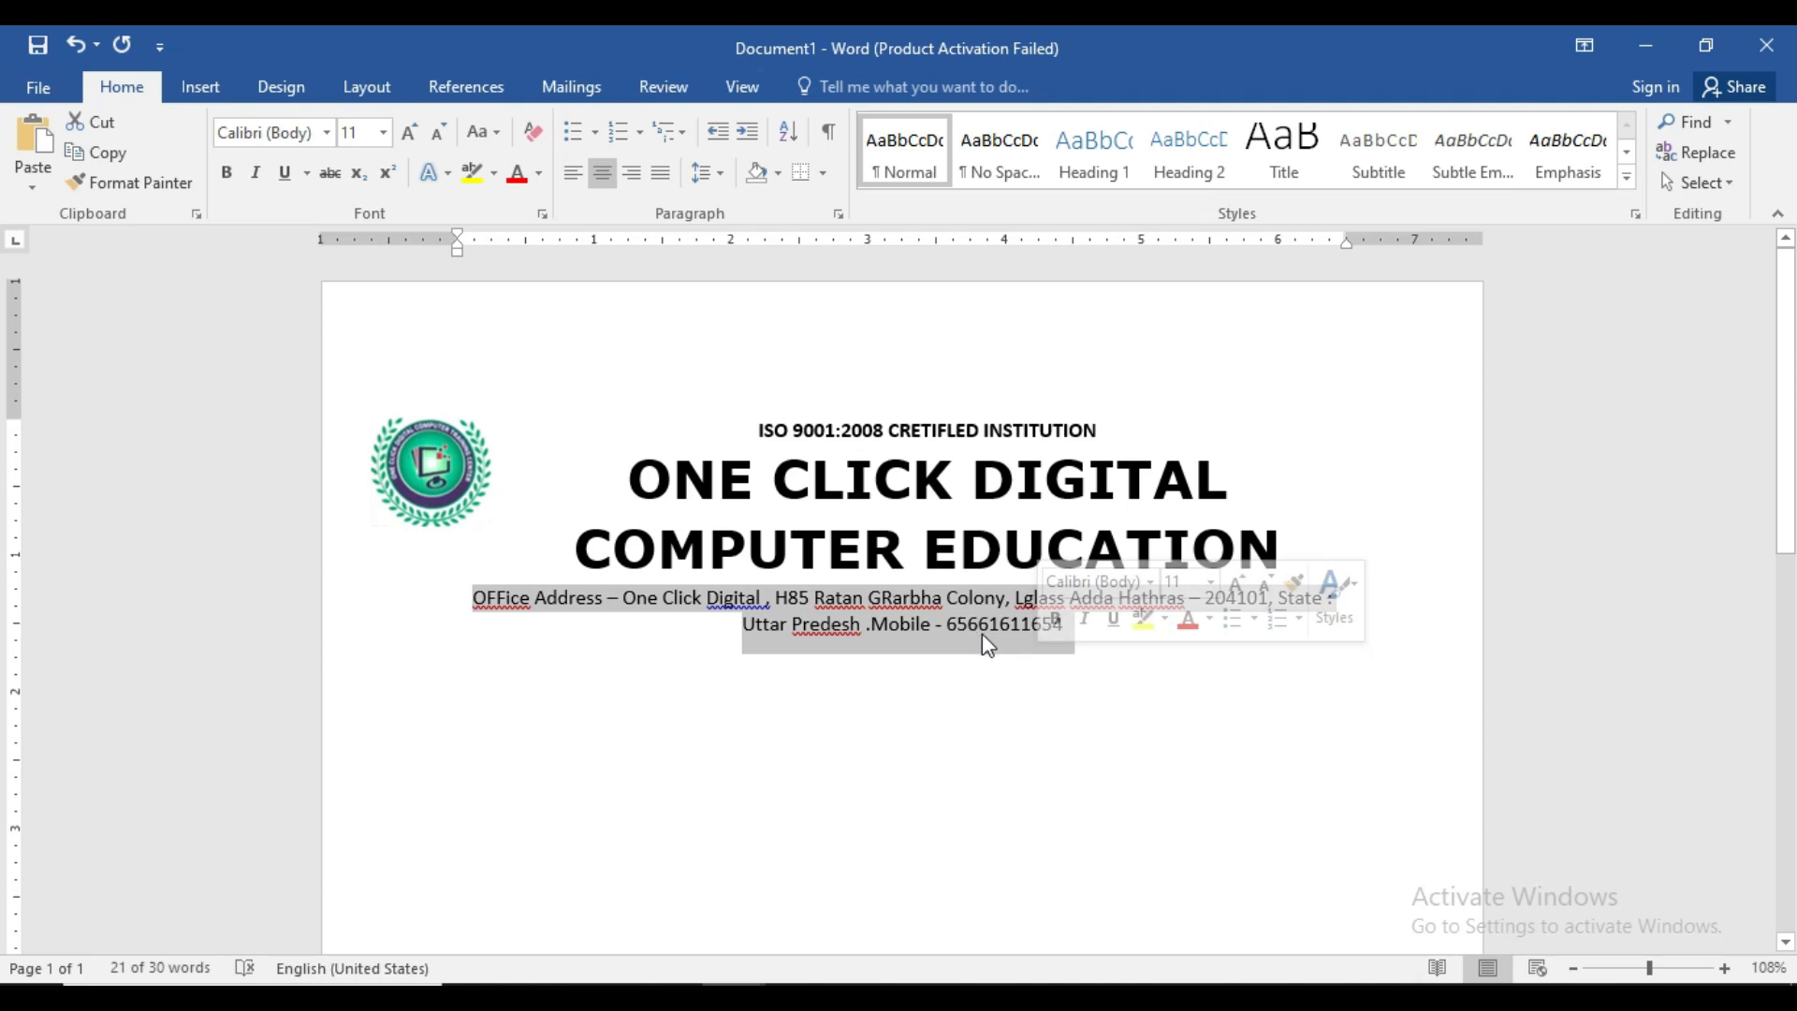
pyautogui.click(499, 135)
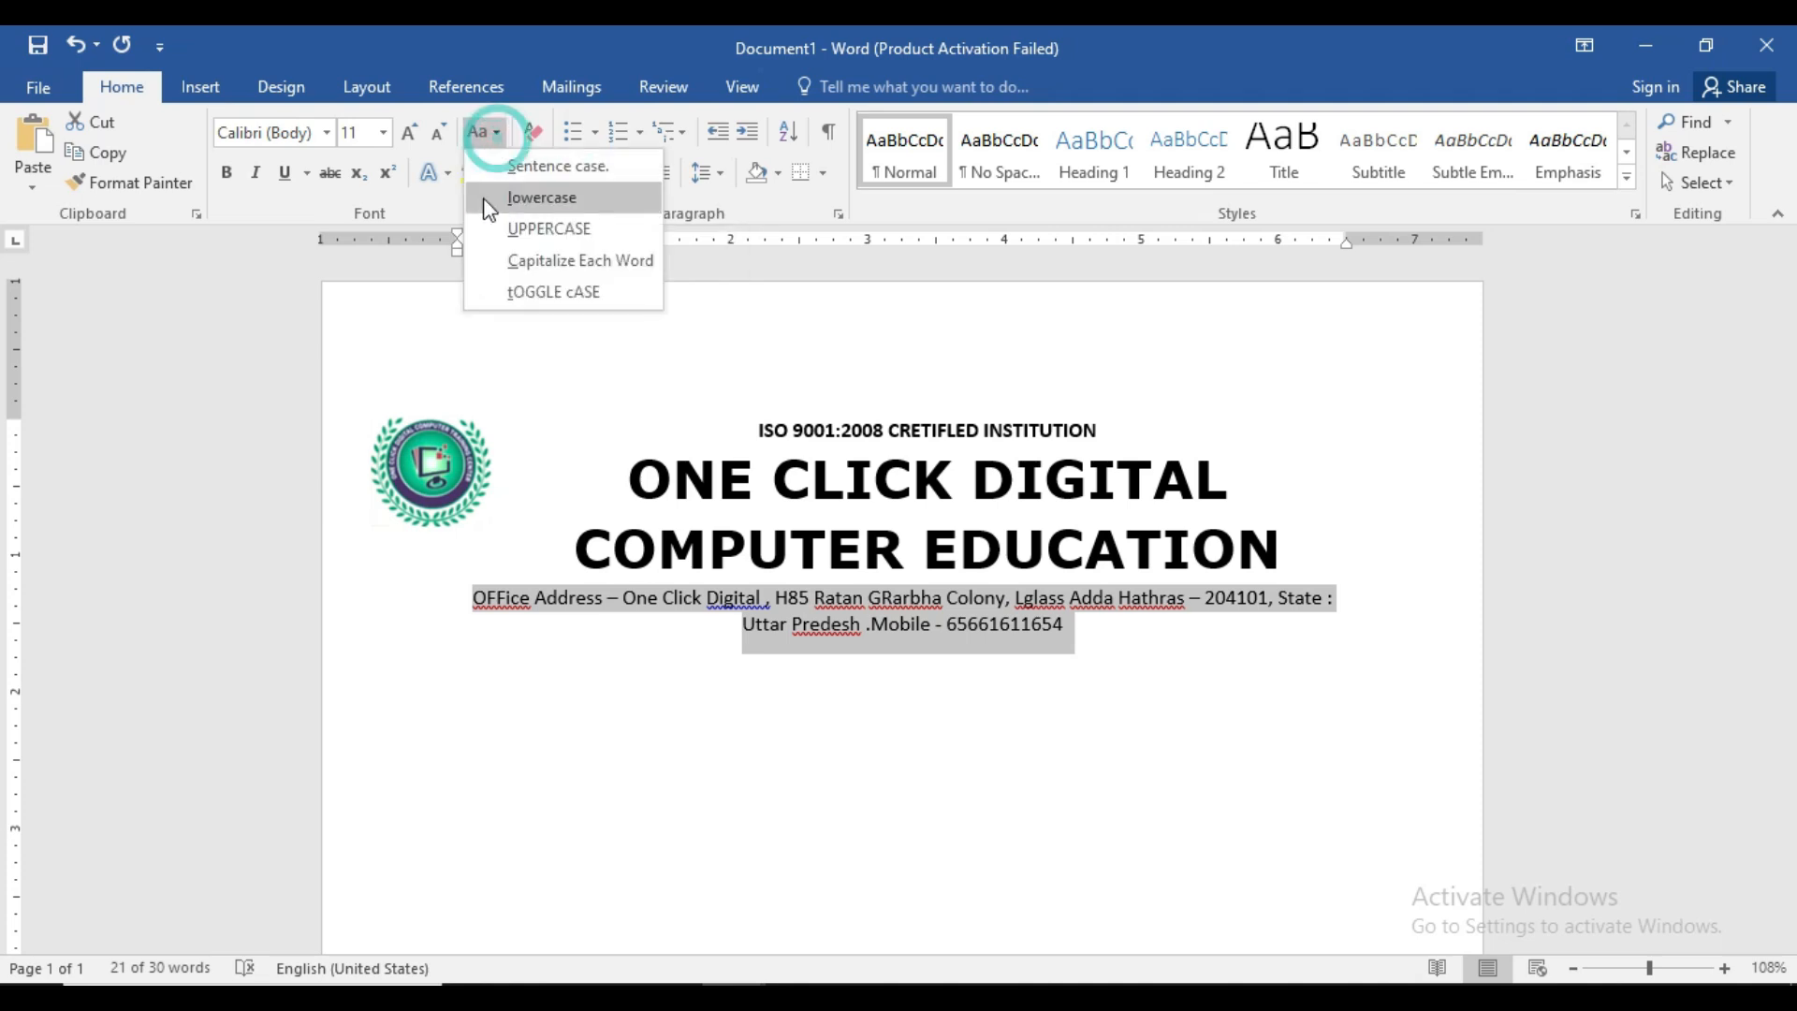
pyautogui.click(519, 231)
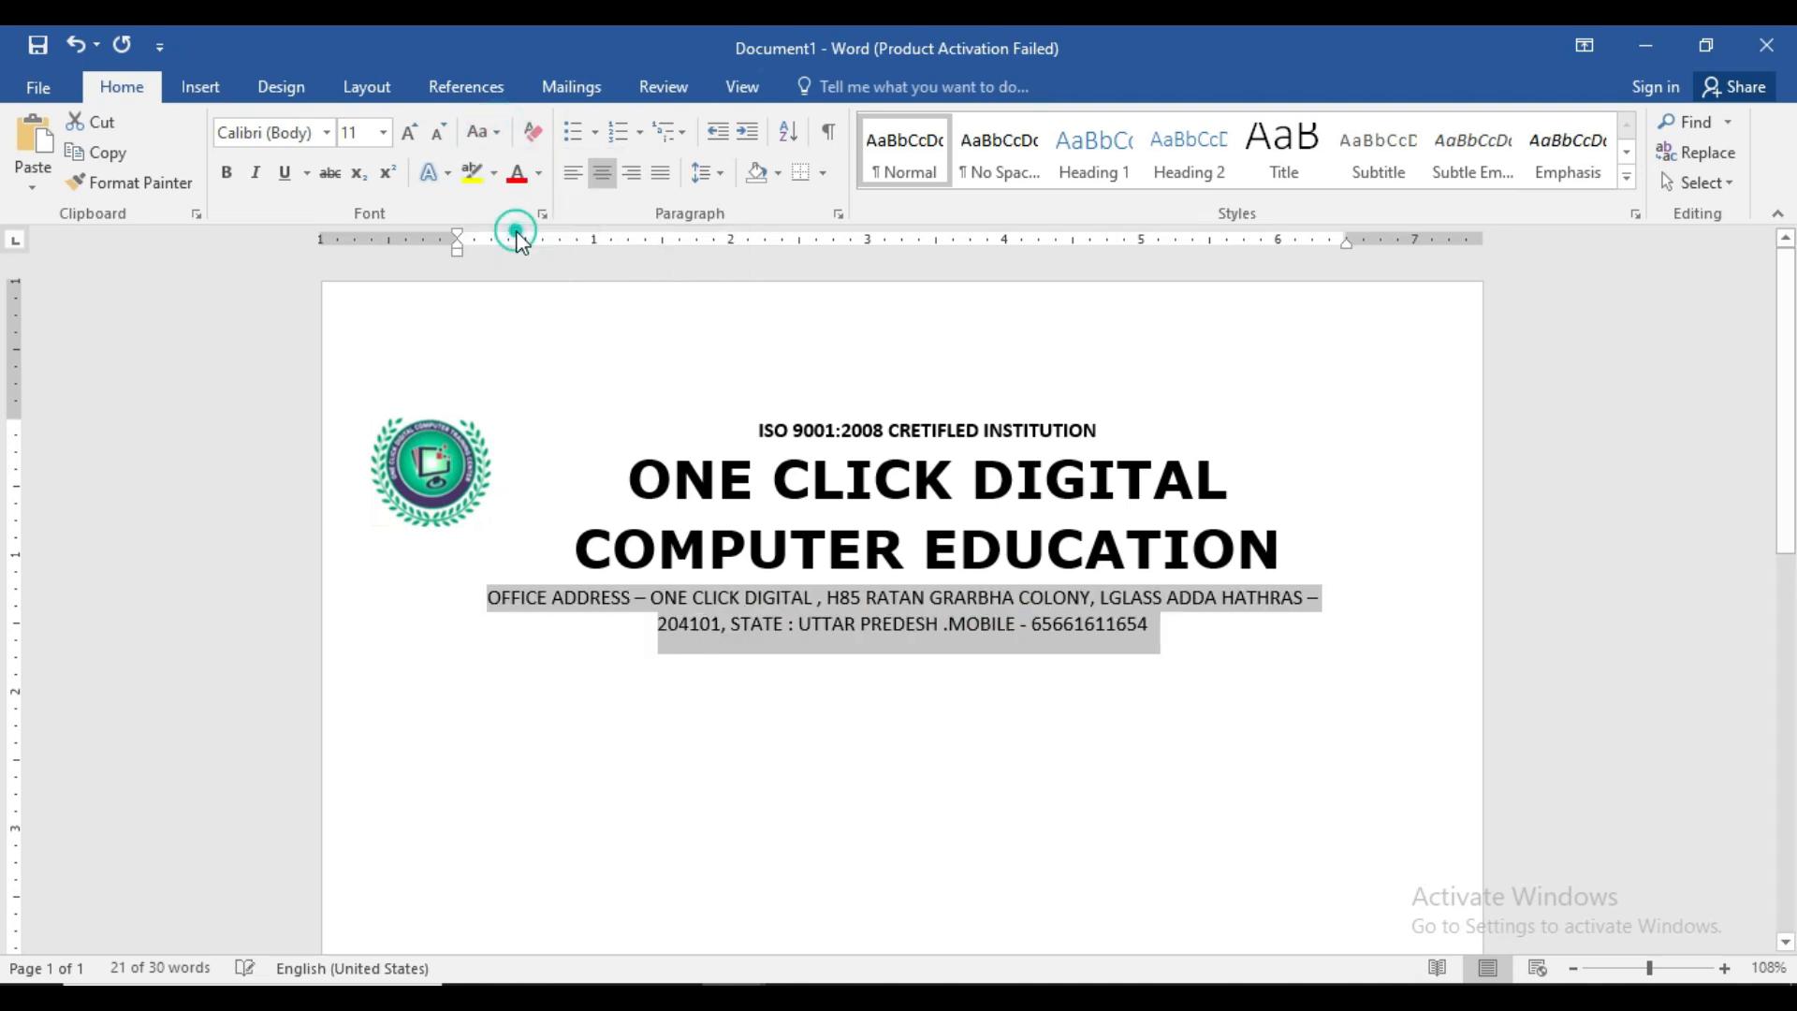
pyautogui.click(964, 629)
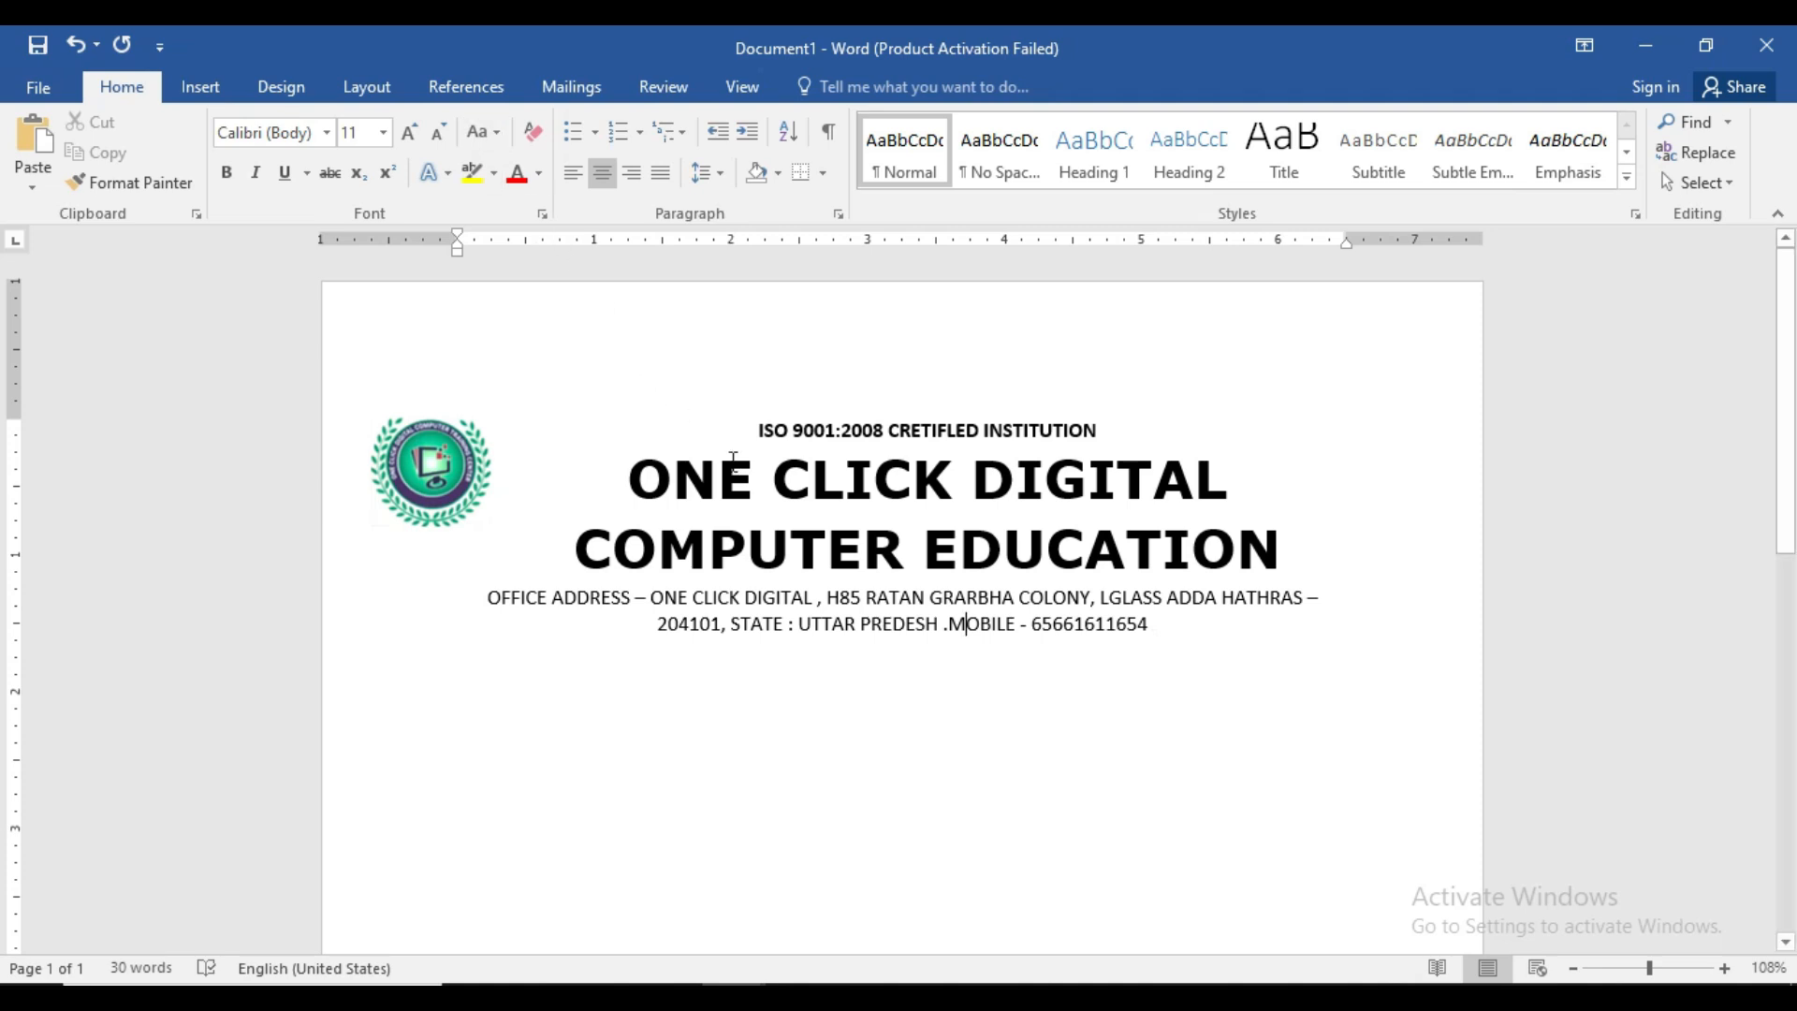
# - Make the two-line address bold at 12 pt
pyautogui.moveTo(1152, 627); pyautogui.dragTo(488, 599)
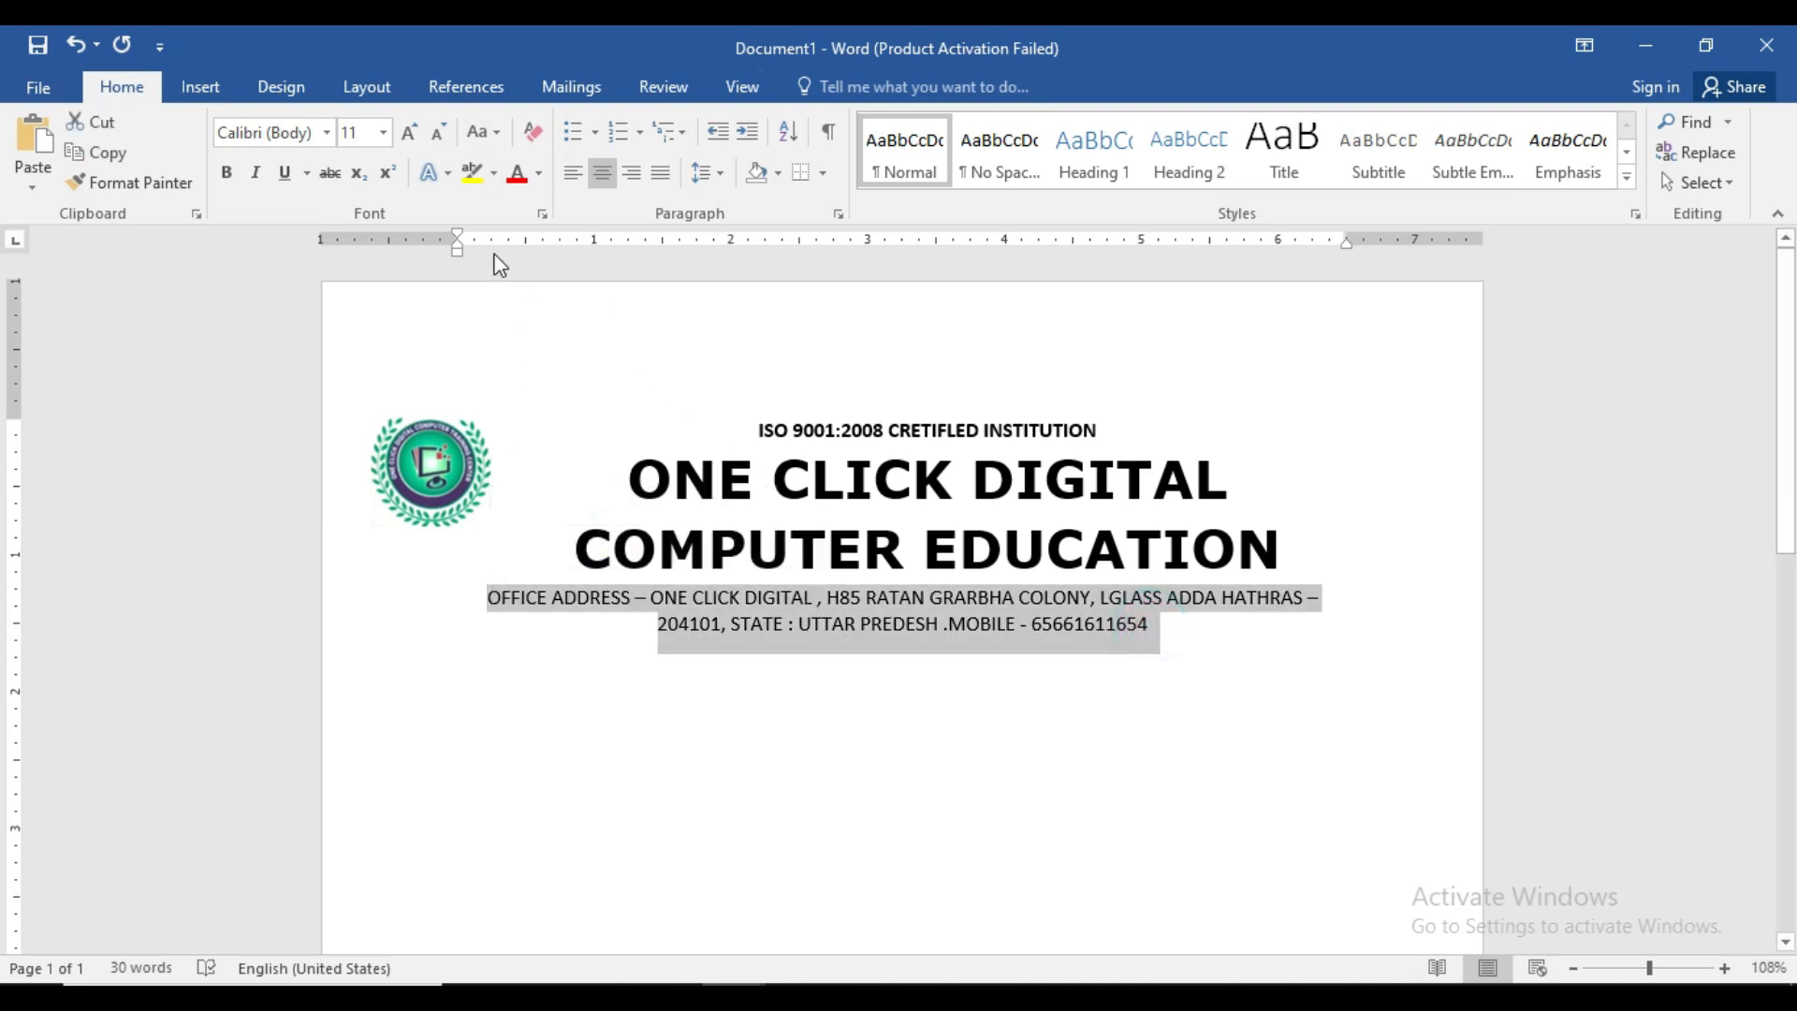
pyautogui.click(409, 132)
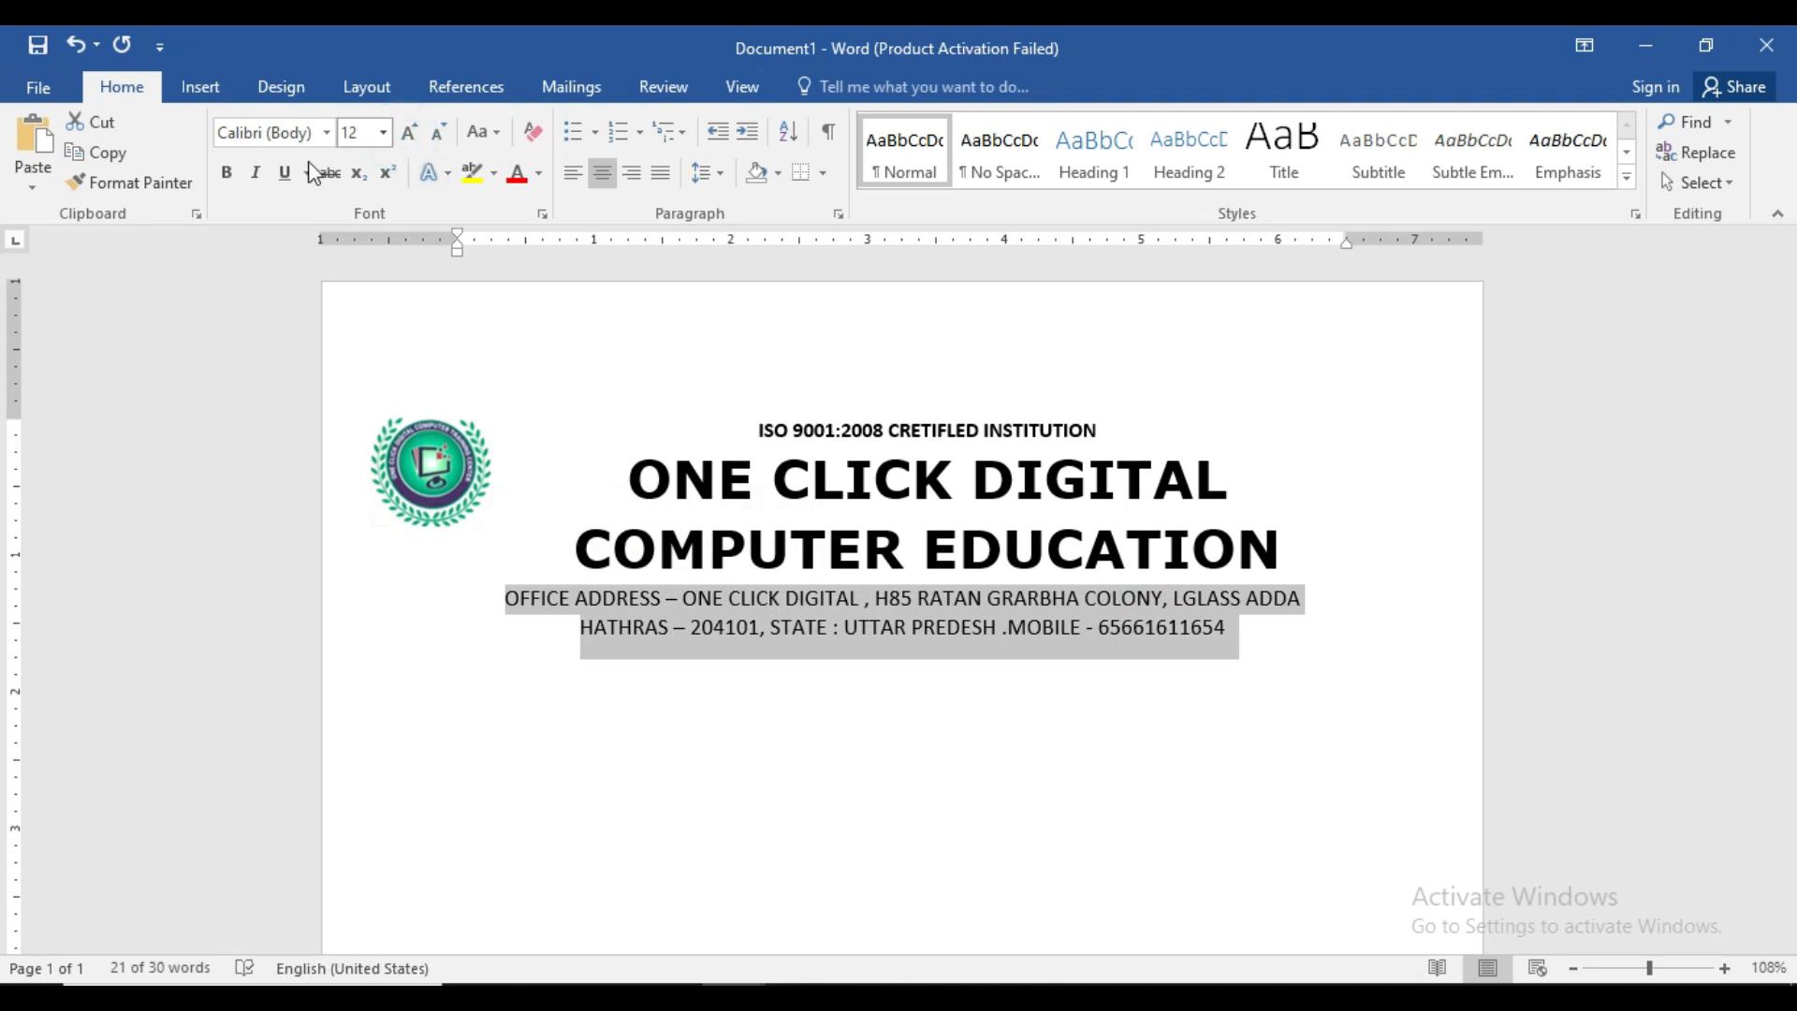
pyautogui.click(225, 172)
pyautogui.click(823, 677)
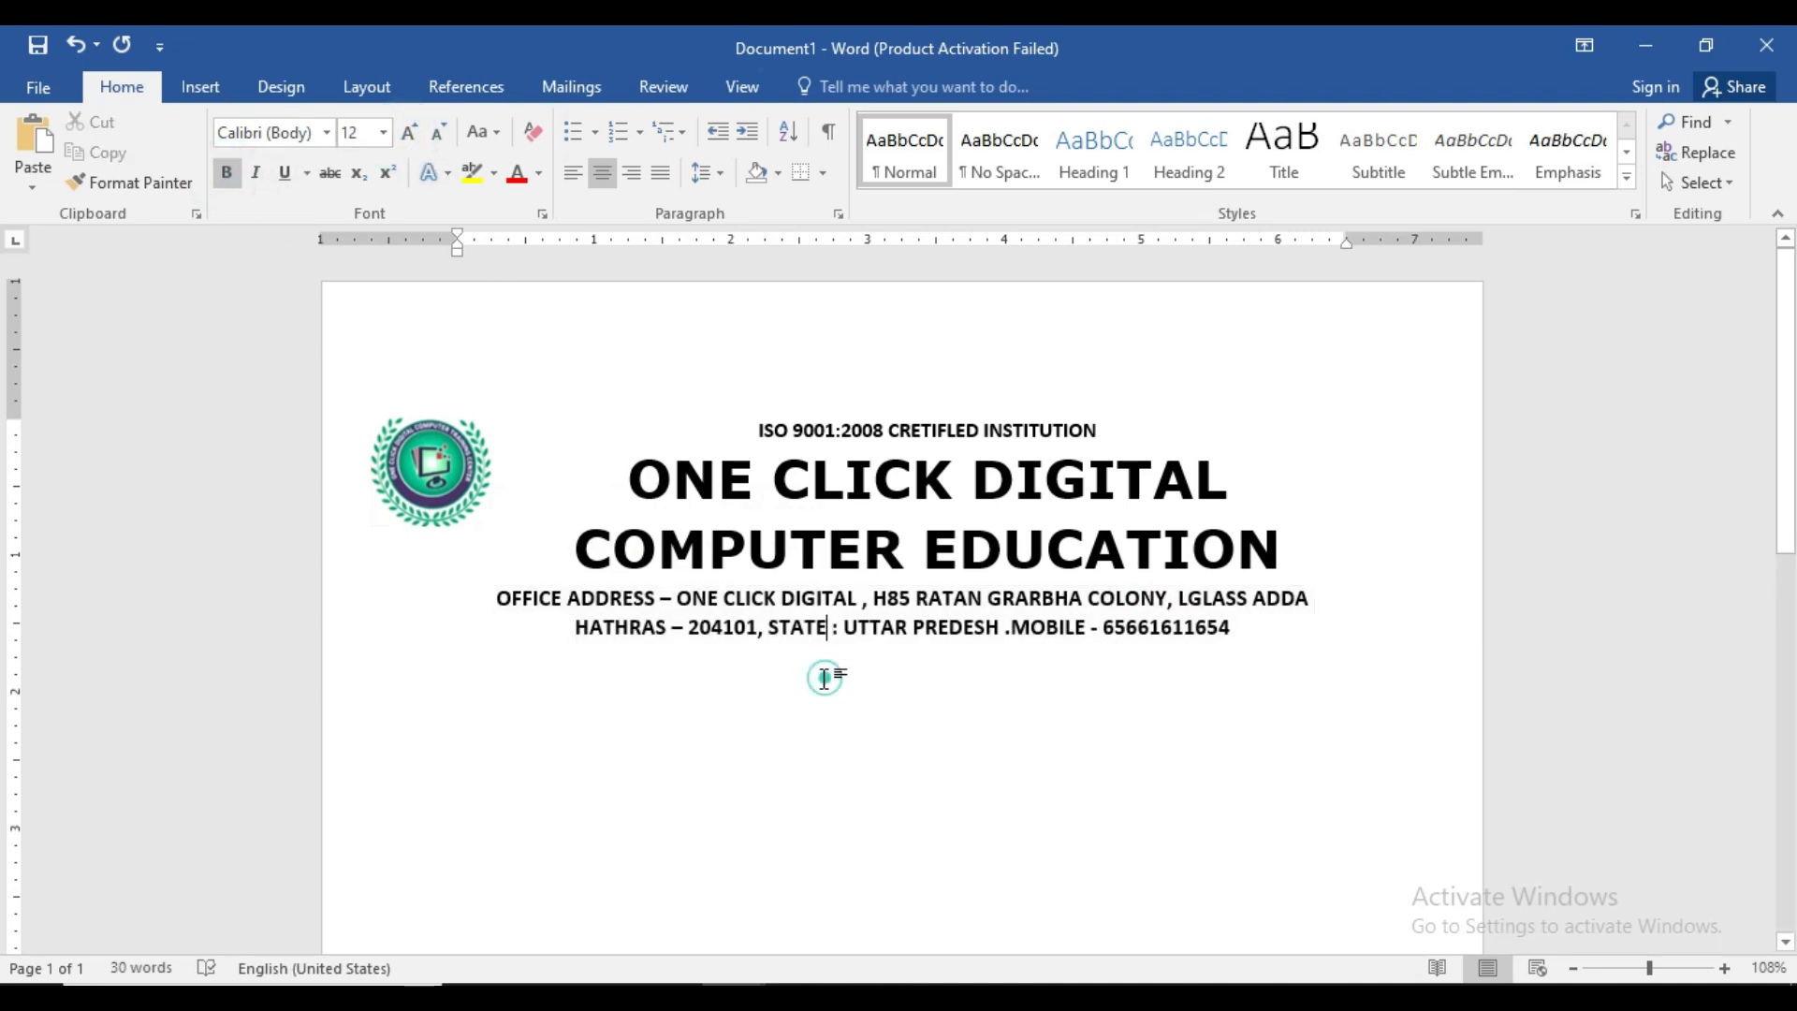
pyautogui.click(1246, 634)
# - Add a 3 pt dashed Box page border around the page
pyautogui.click(277, 86)
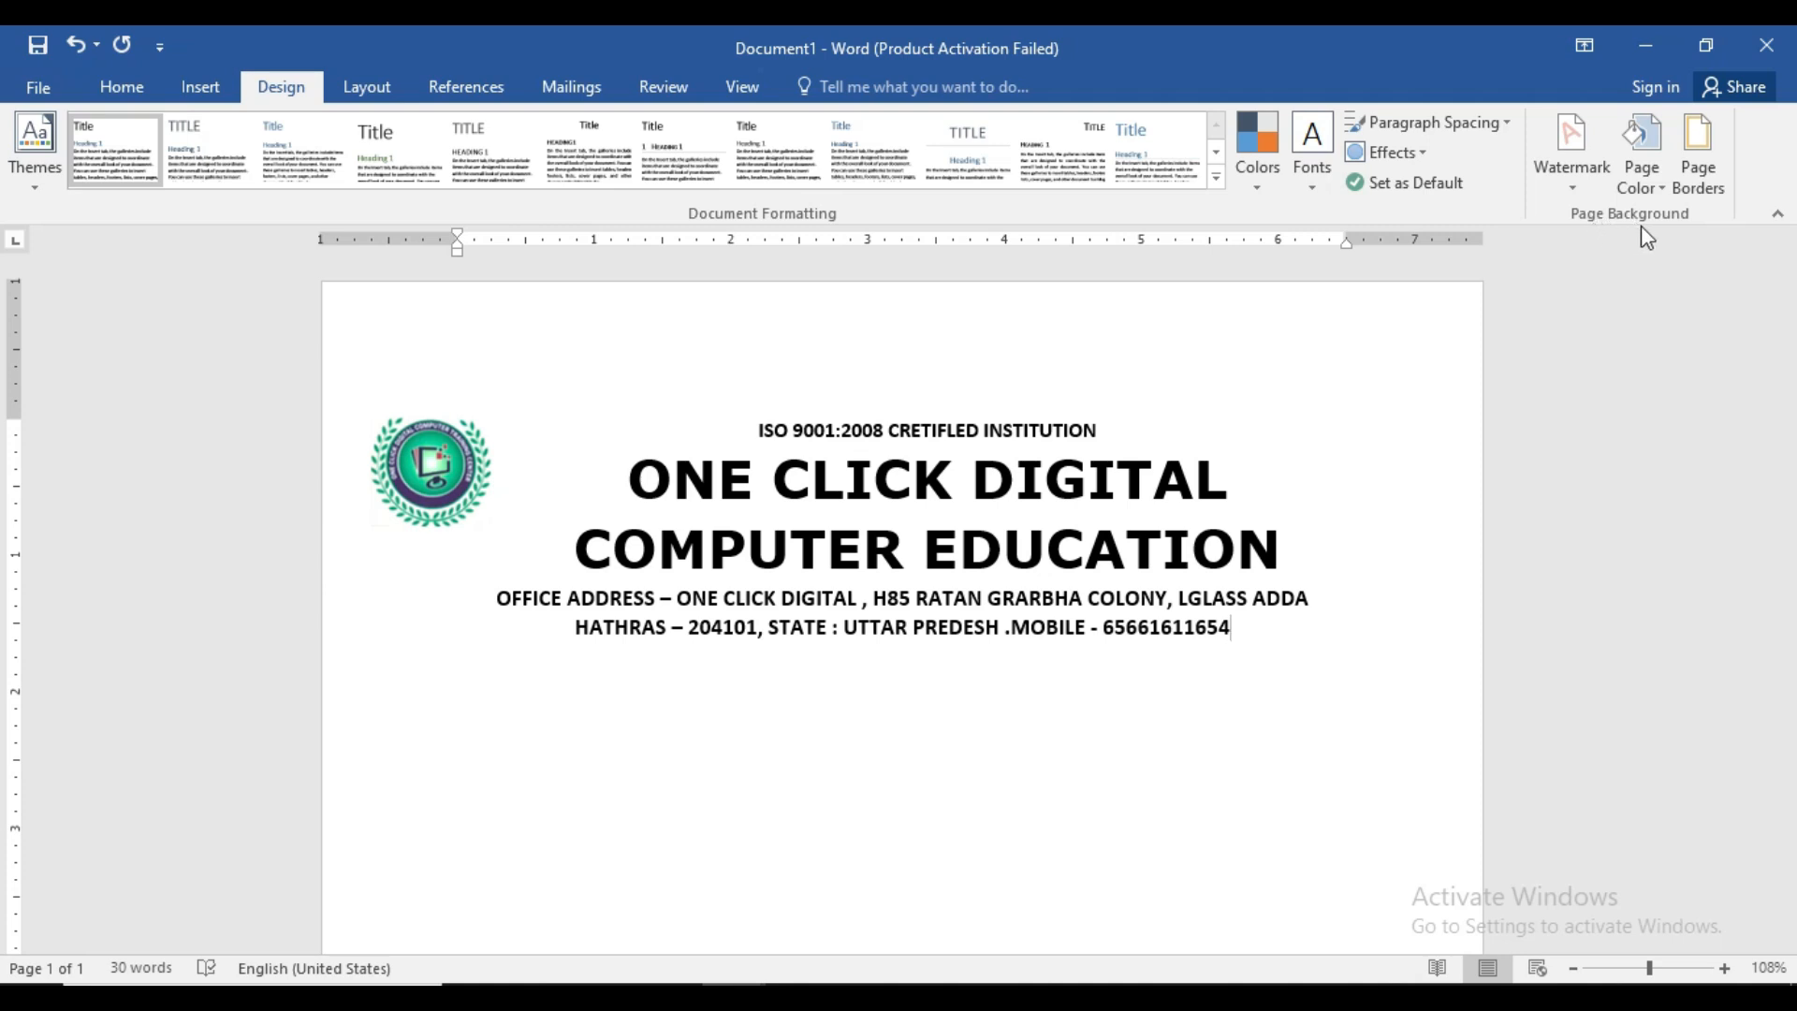
pyautogui.click(1717, 195)
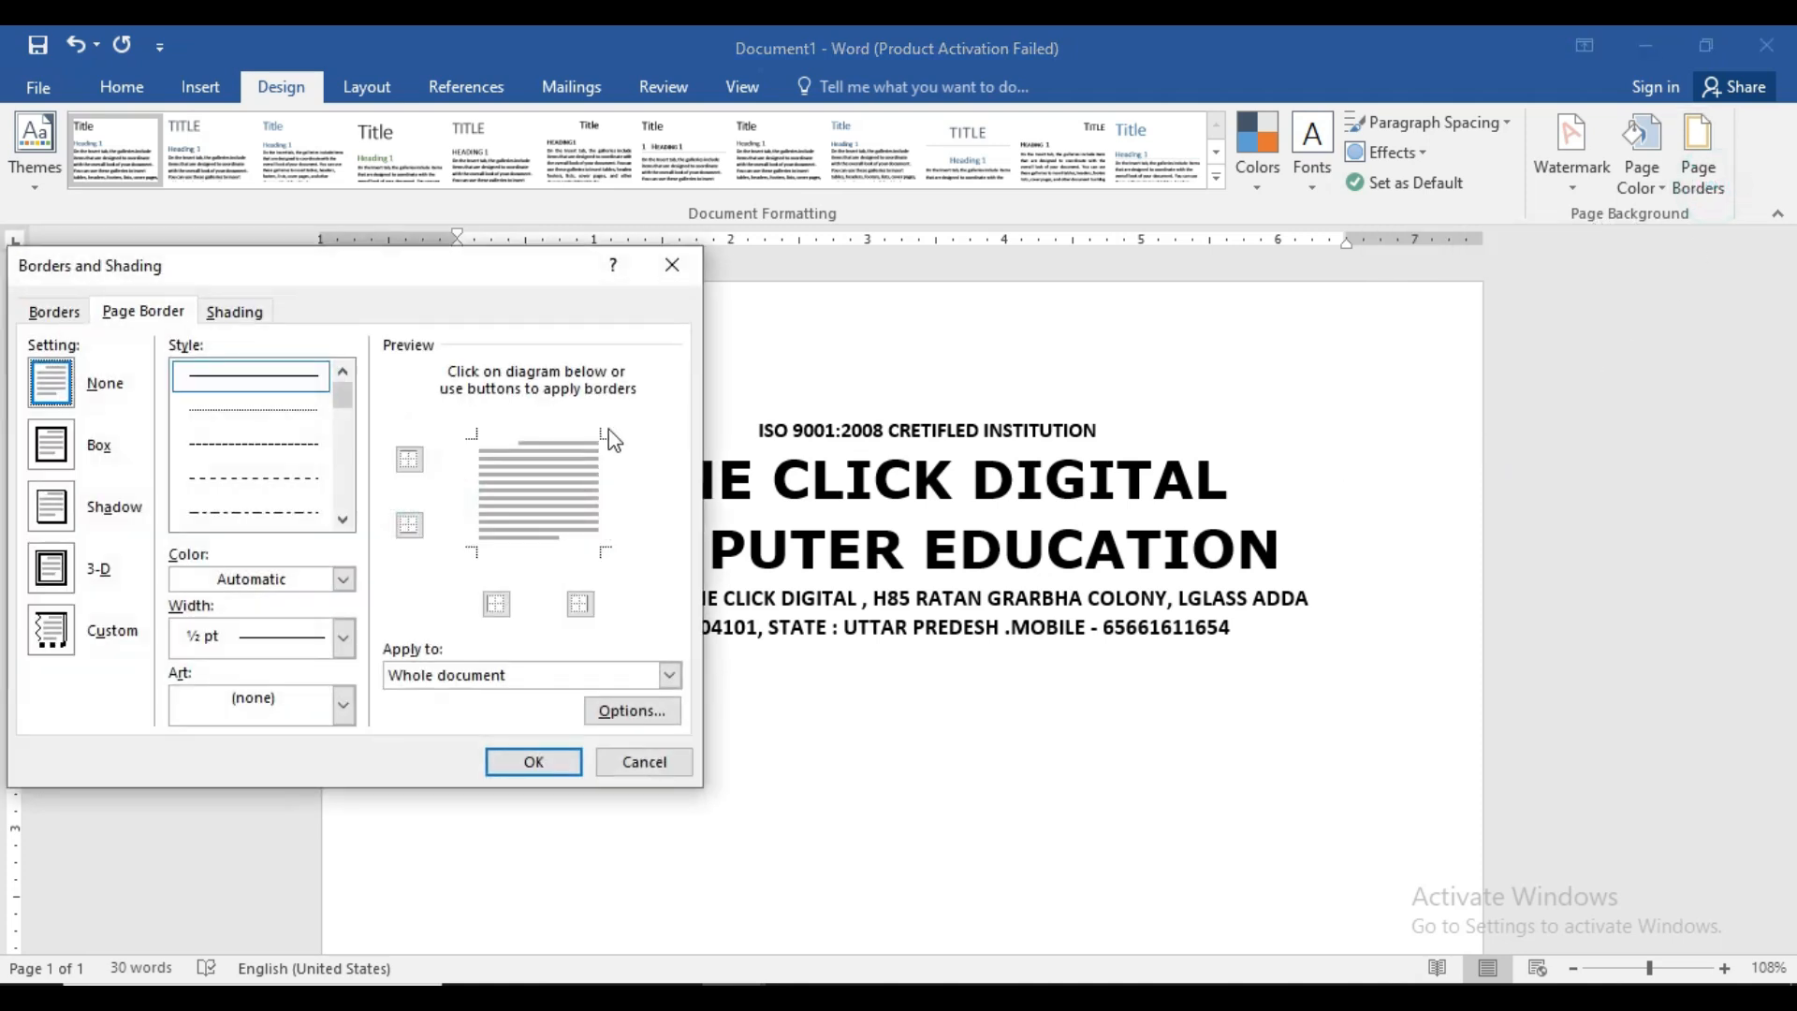
pyautogui.moveTo(337, 393); pyautogui.dragTo(346, 481)
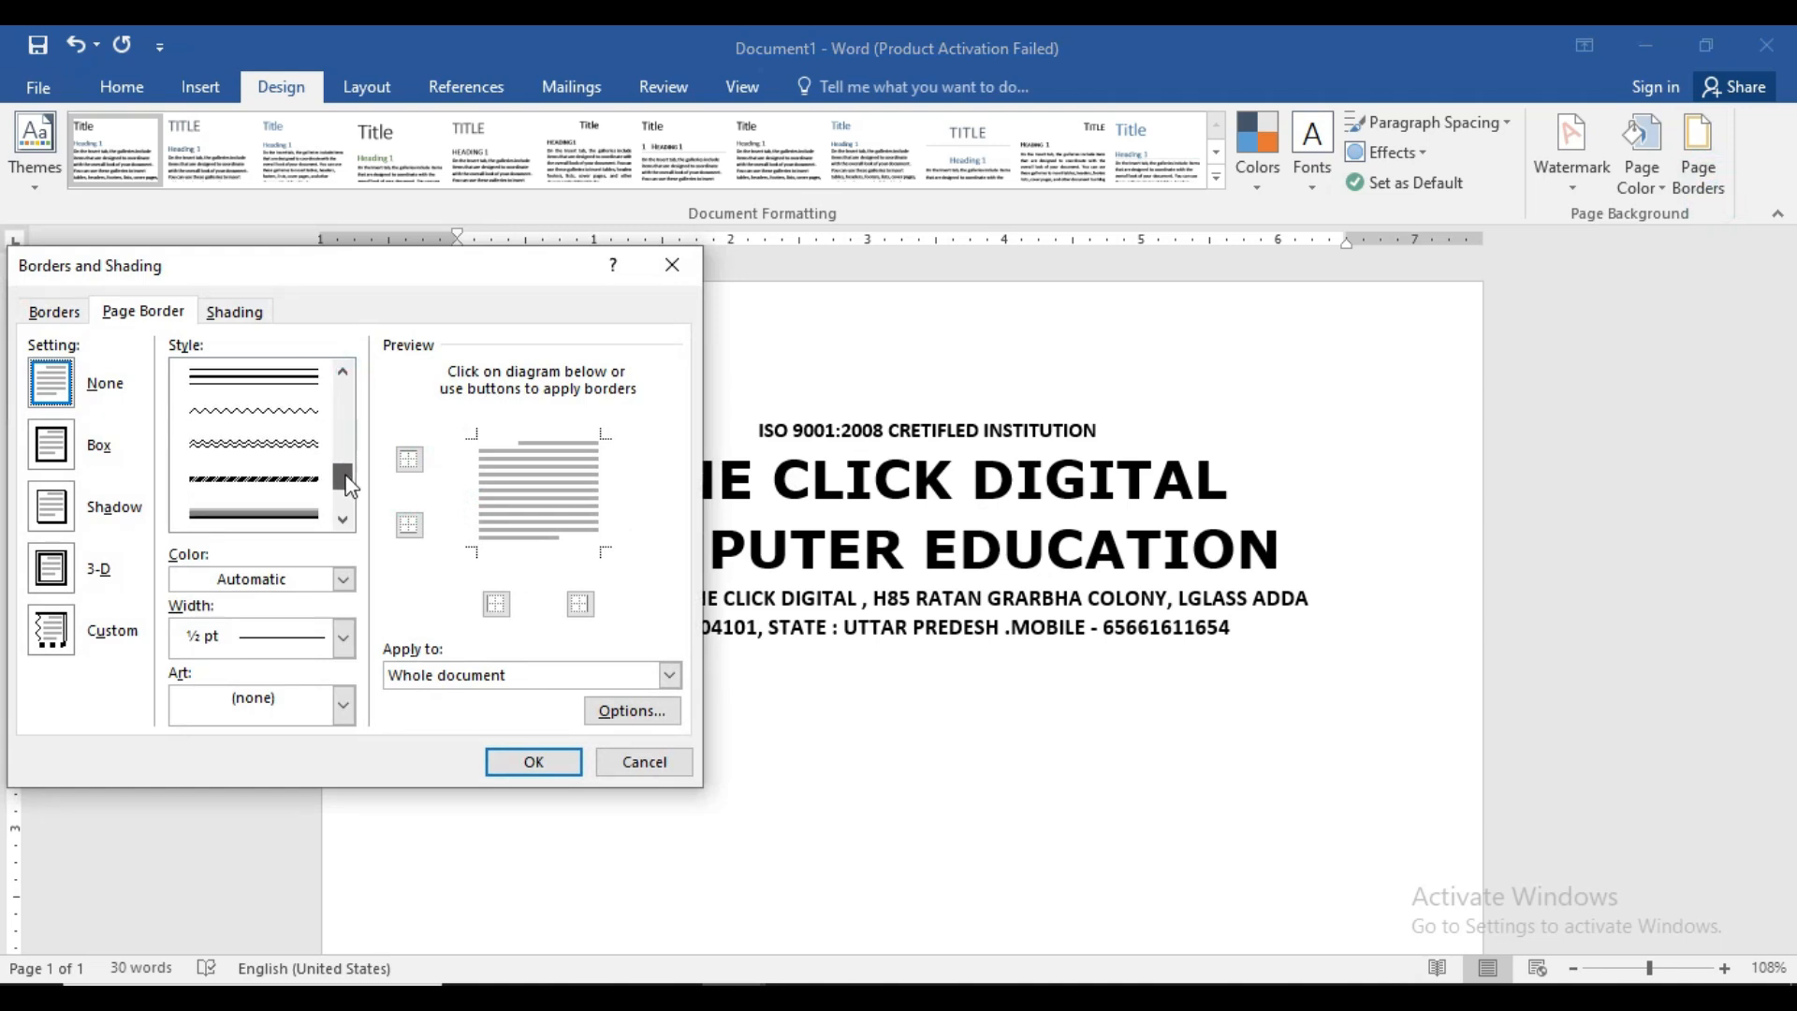
pyautogui.click(274, 480)
pyautogui.click(274, 480)
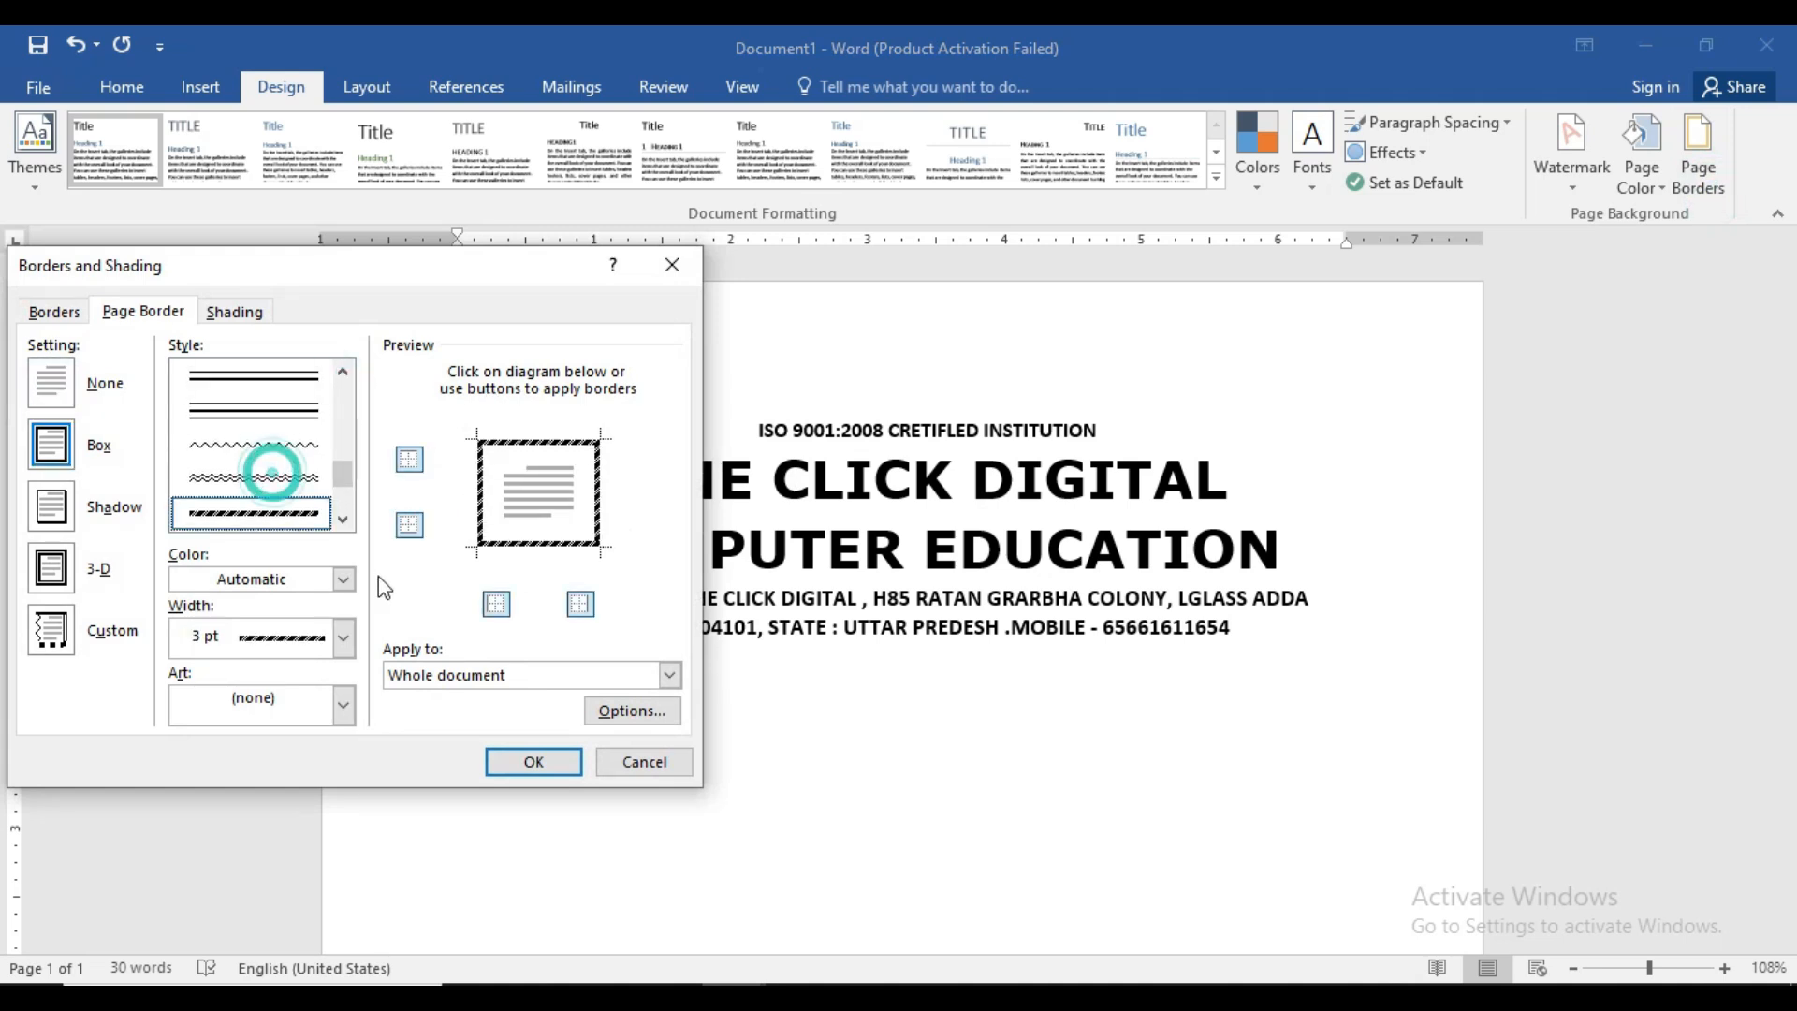
pyautogui.click(513, 766)
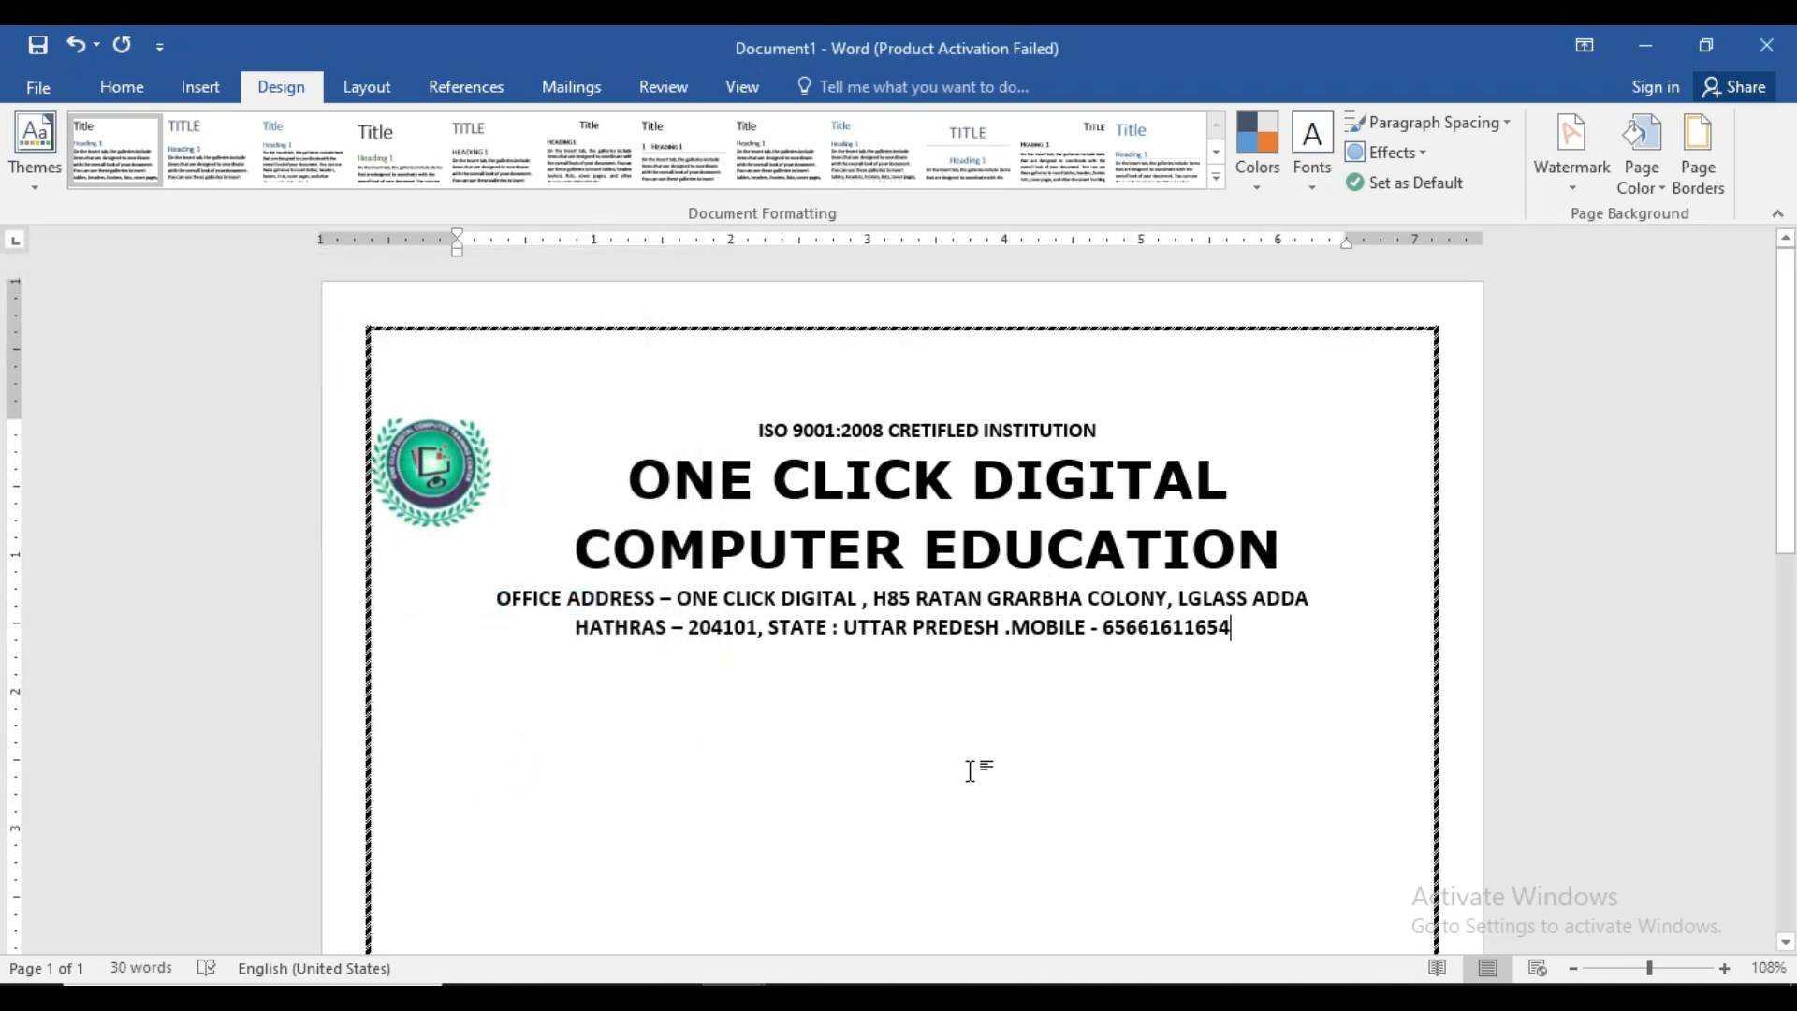
# - Nudge the logo slightly lower and to the right beside the institute name
pyautogui.moveTo(418, 475); pyautogui.dragTo(445, 509)
pyautogui.click(812, 728)
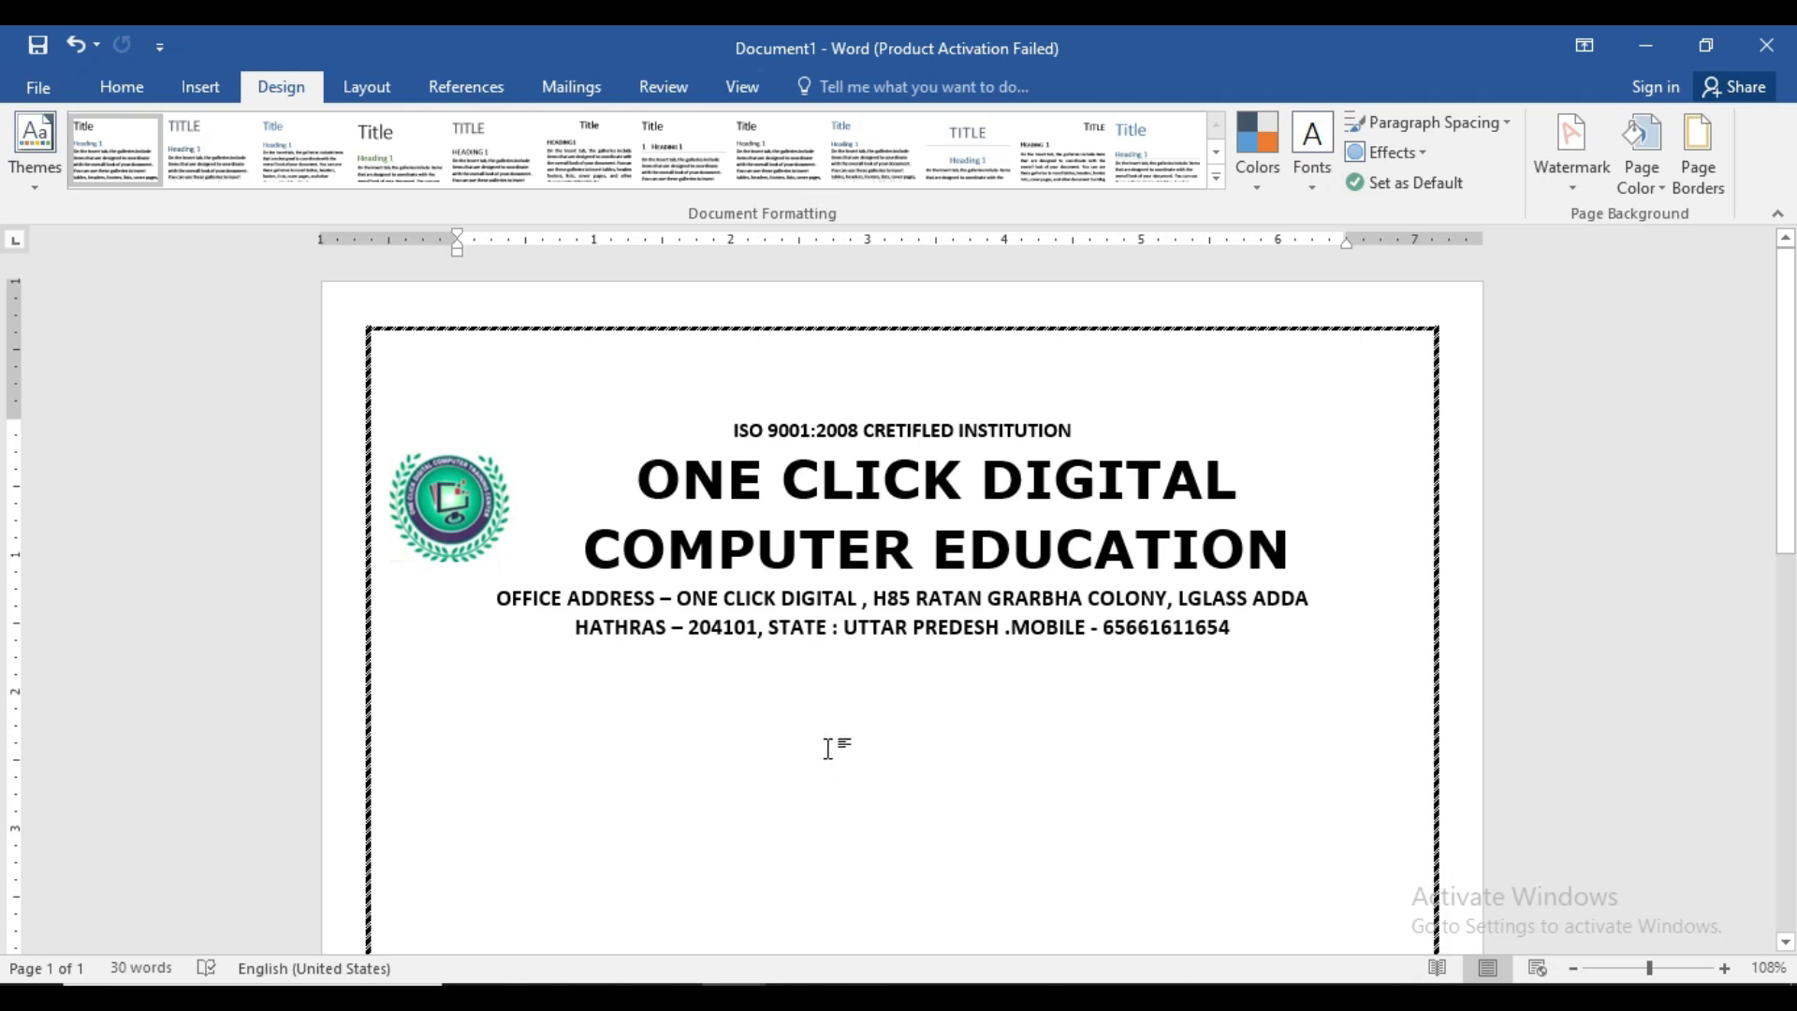
pyautogui.click(196, 86)
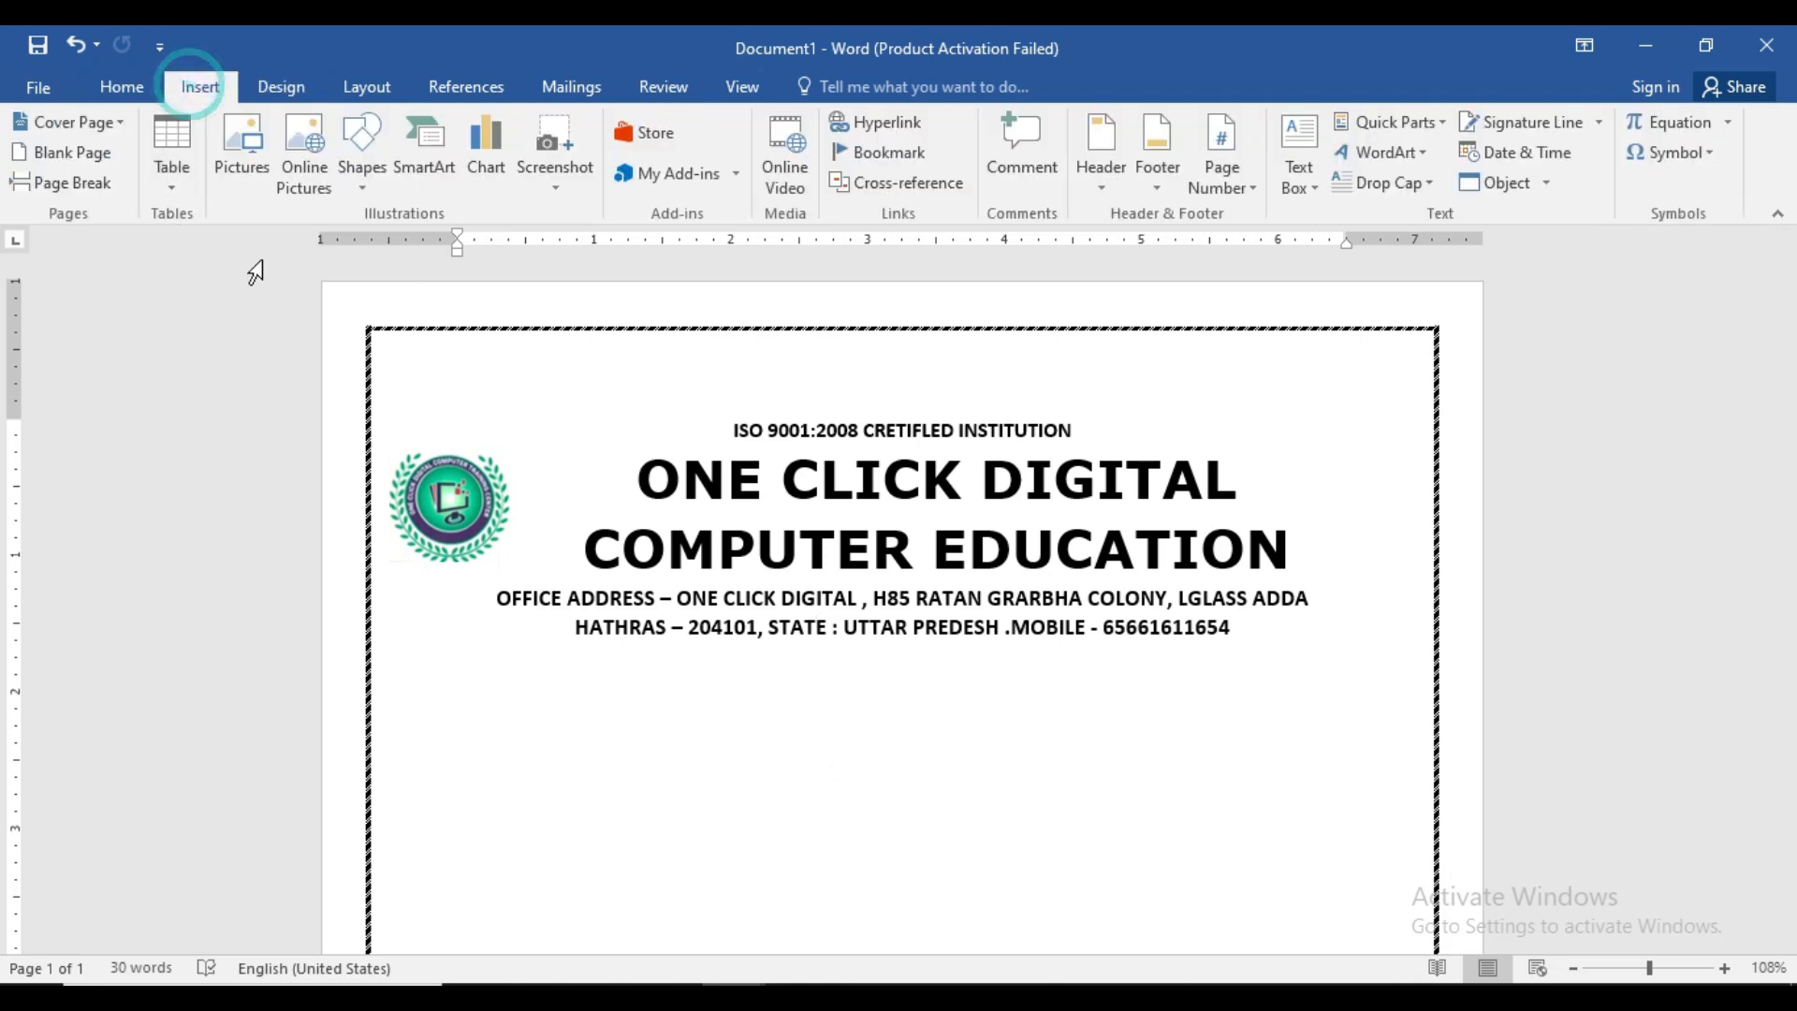
# - Draw a straight line across the page below the address and make it black, 2¼ pt thick
pyautogui.click(363, 160)
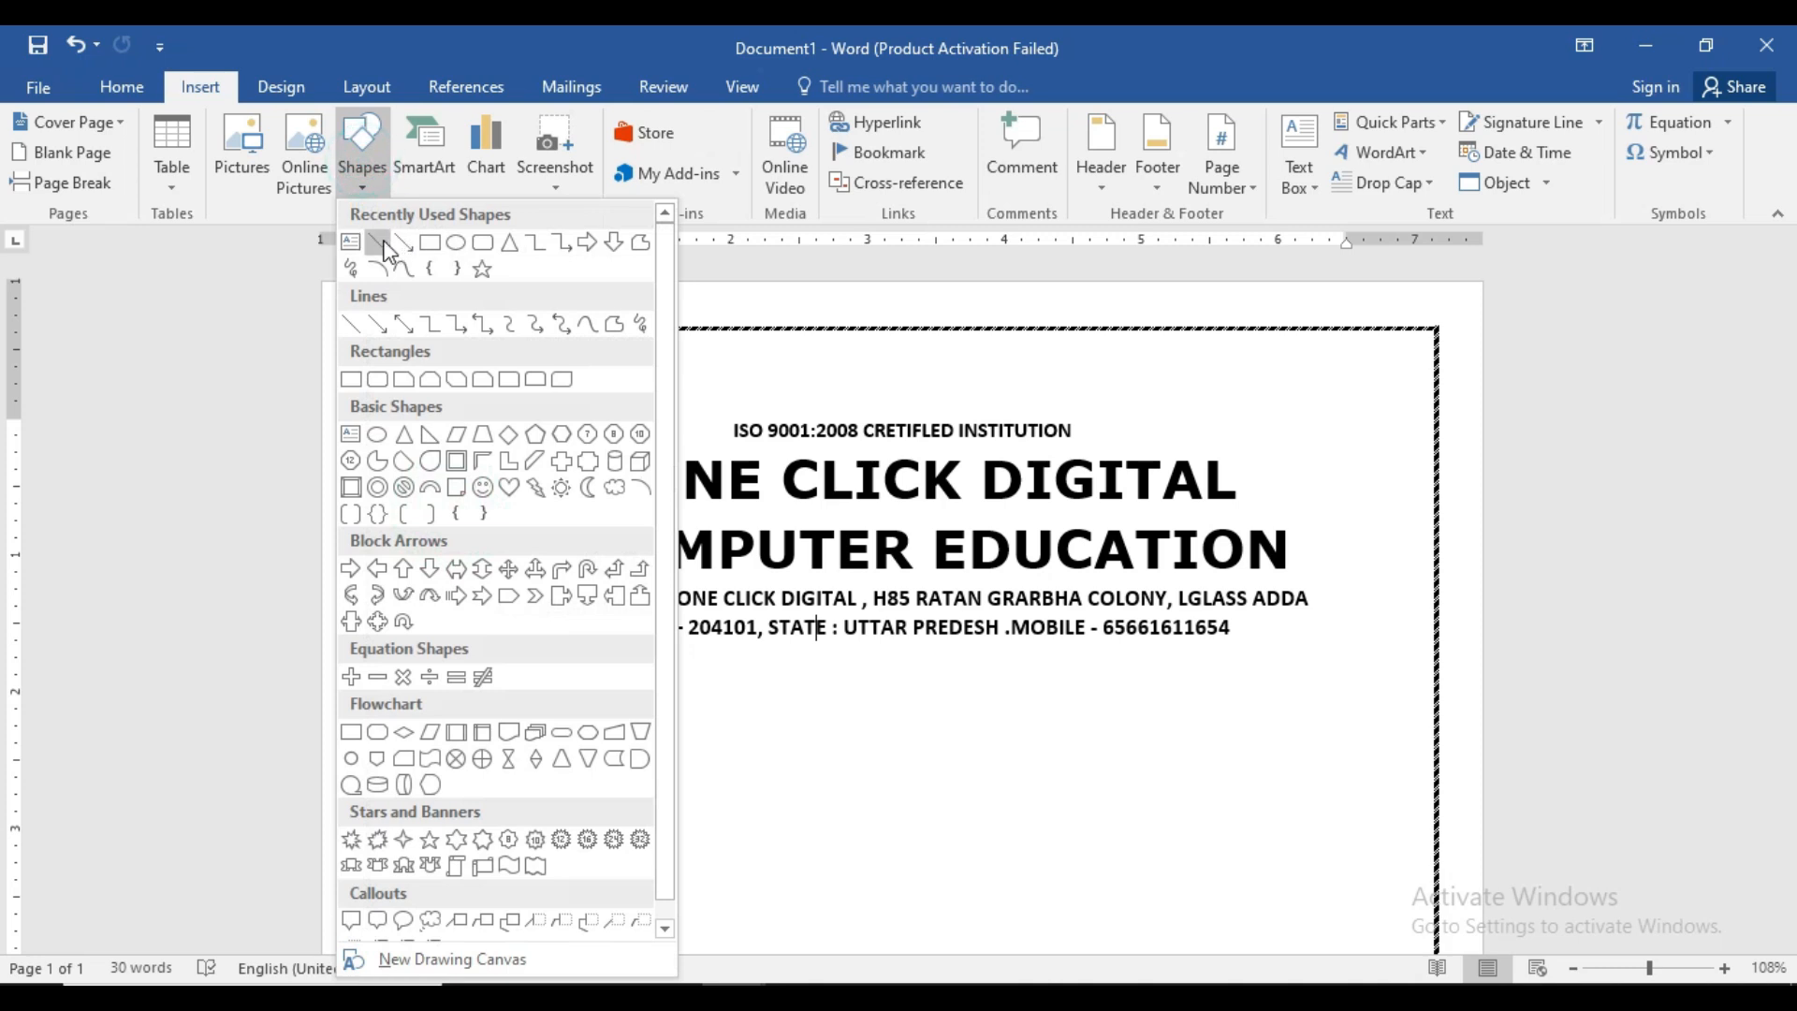
pyautogui.click(389, 249)
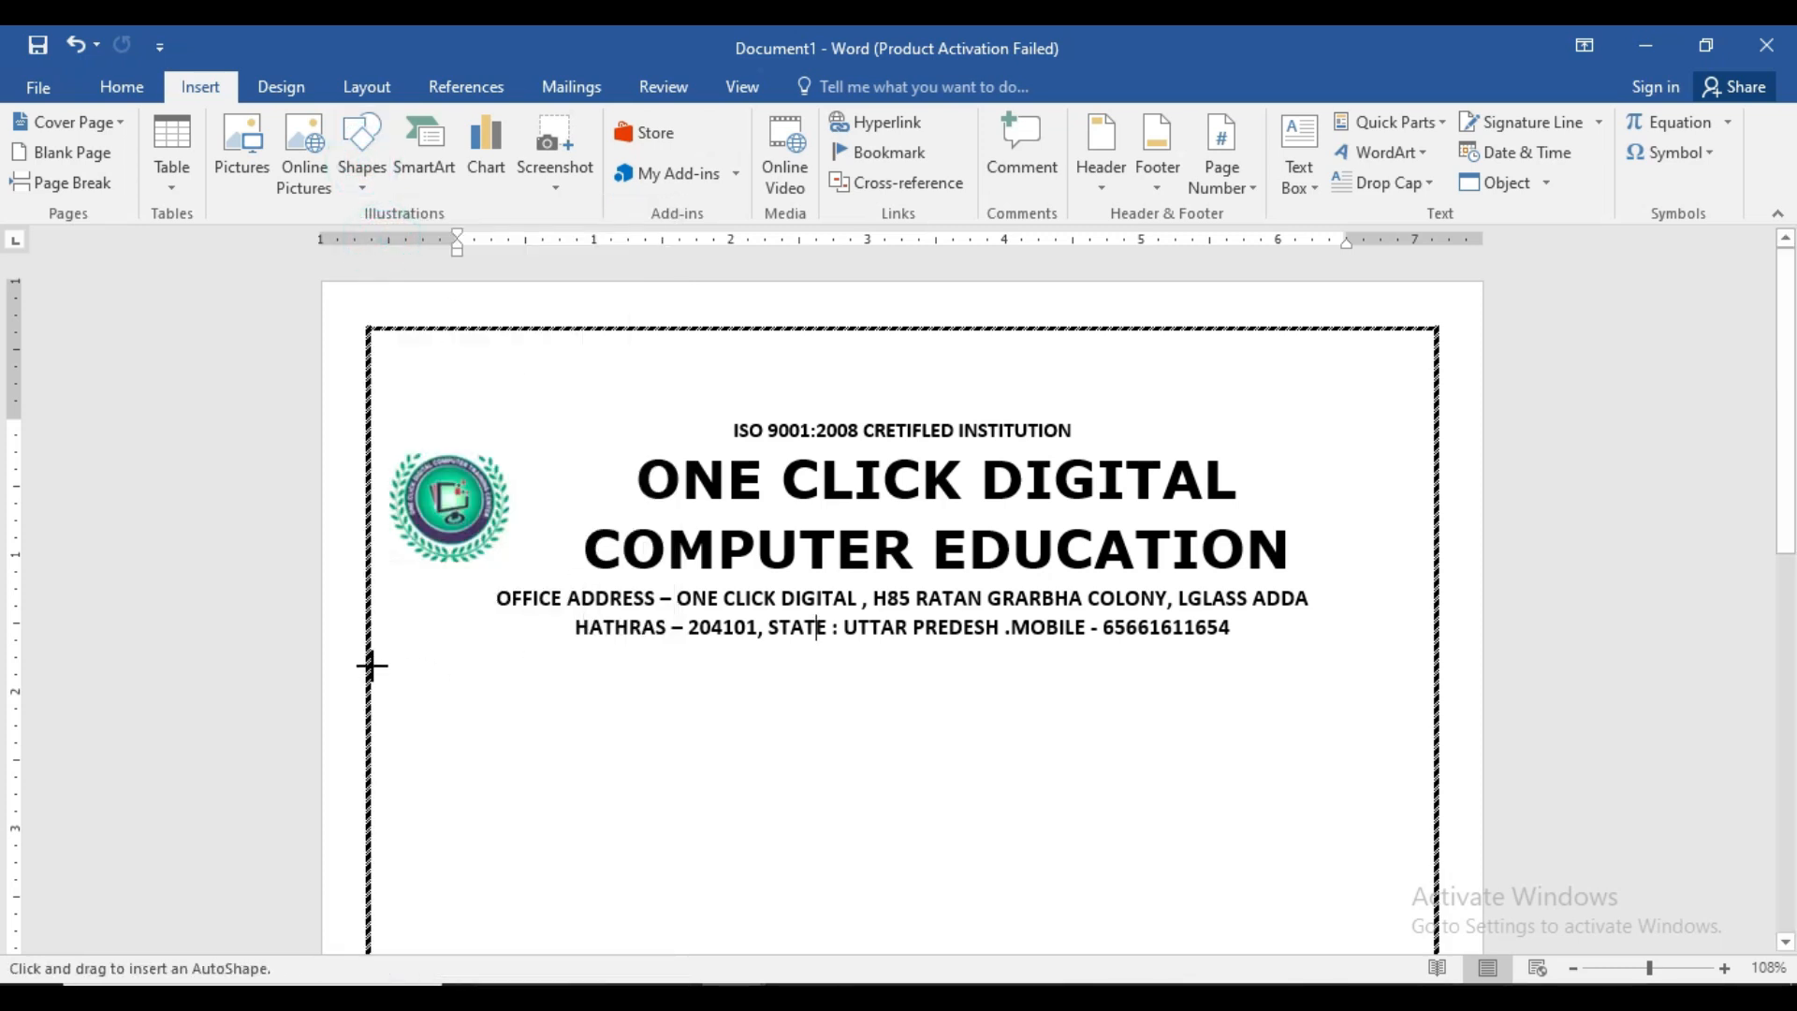
pyautogui.moveTo(371, 661)
pyautogui.mouseDown()
pyautogui.moveTo(1179, 718)
pyautogui.moveTo(1435, 709)
pyautogui.mouseUp()
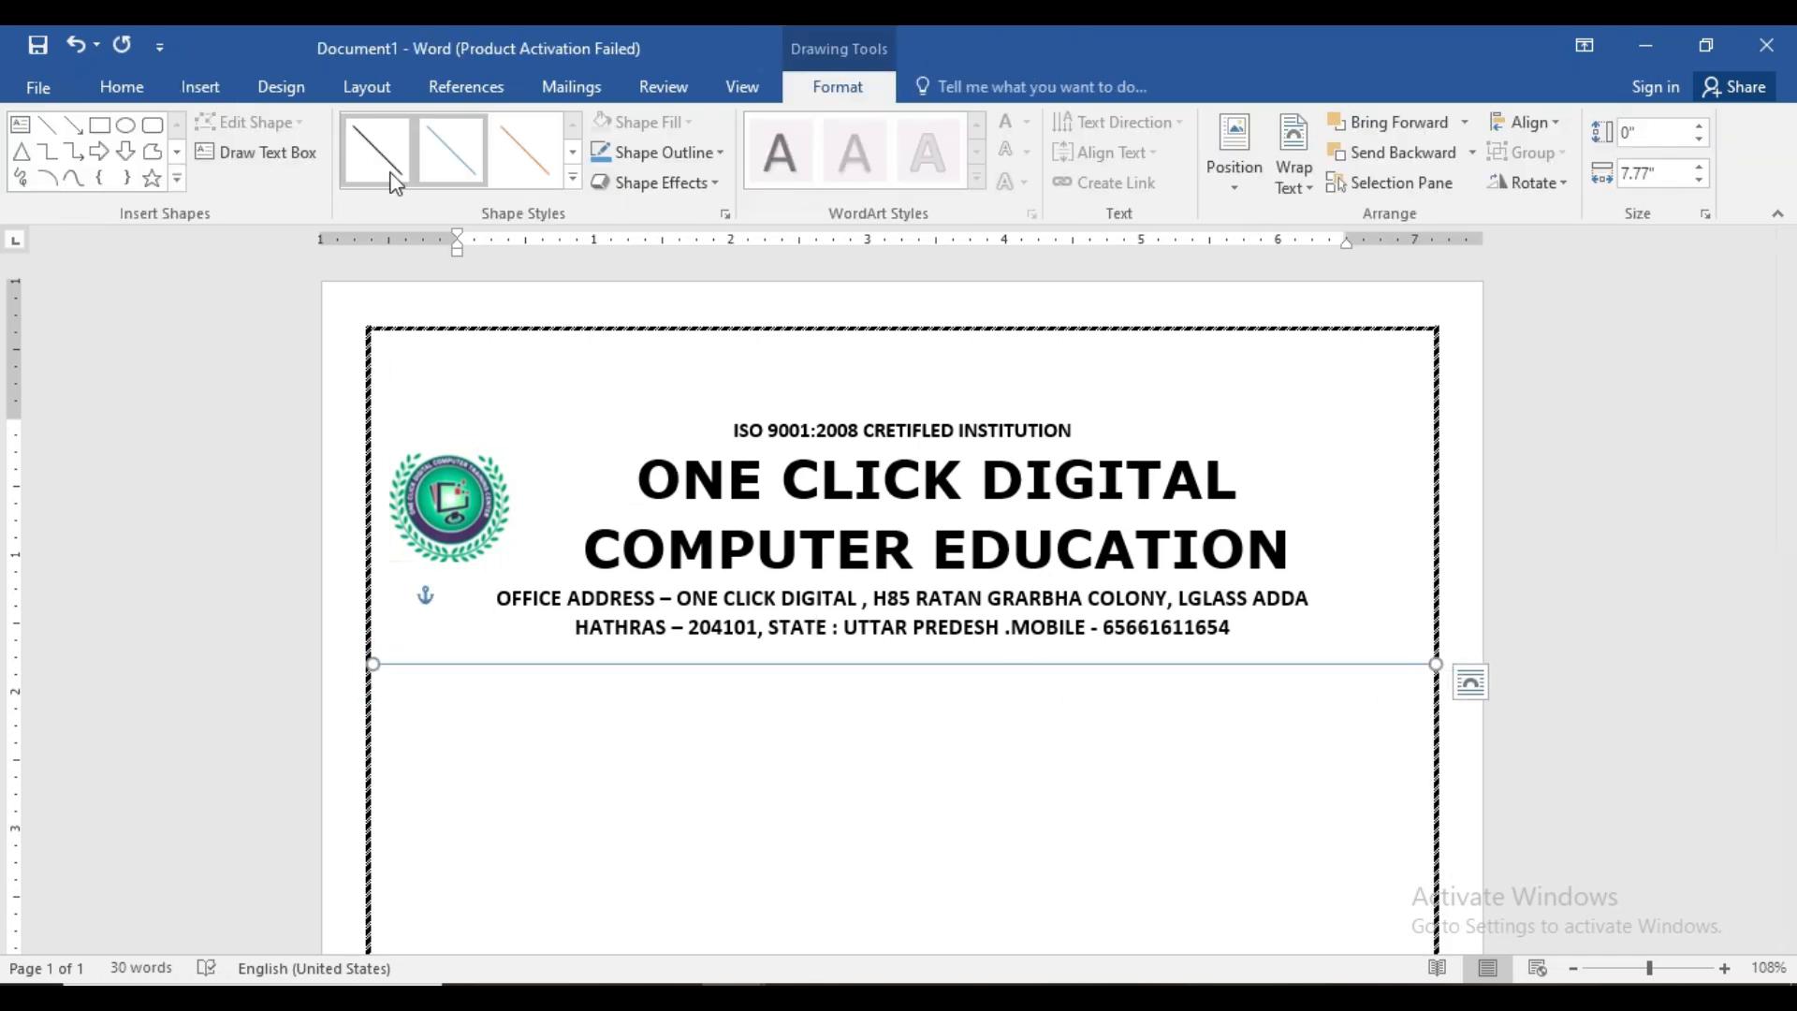
pyautogui.click(722, 153)
pyautogui.click(625, 212)
pyautogui.click(705, 151)
pyautogui.moveTo(716, 447)
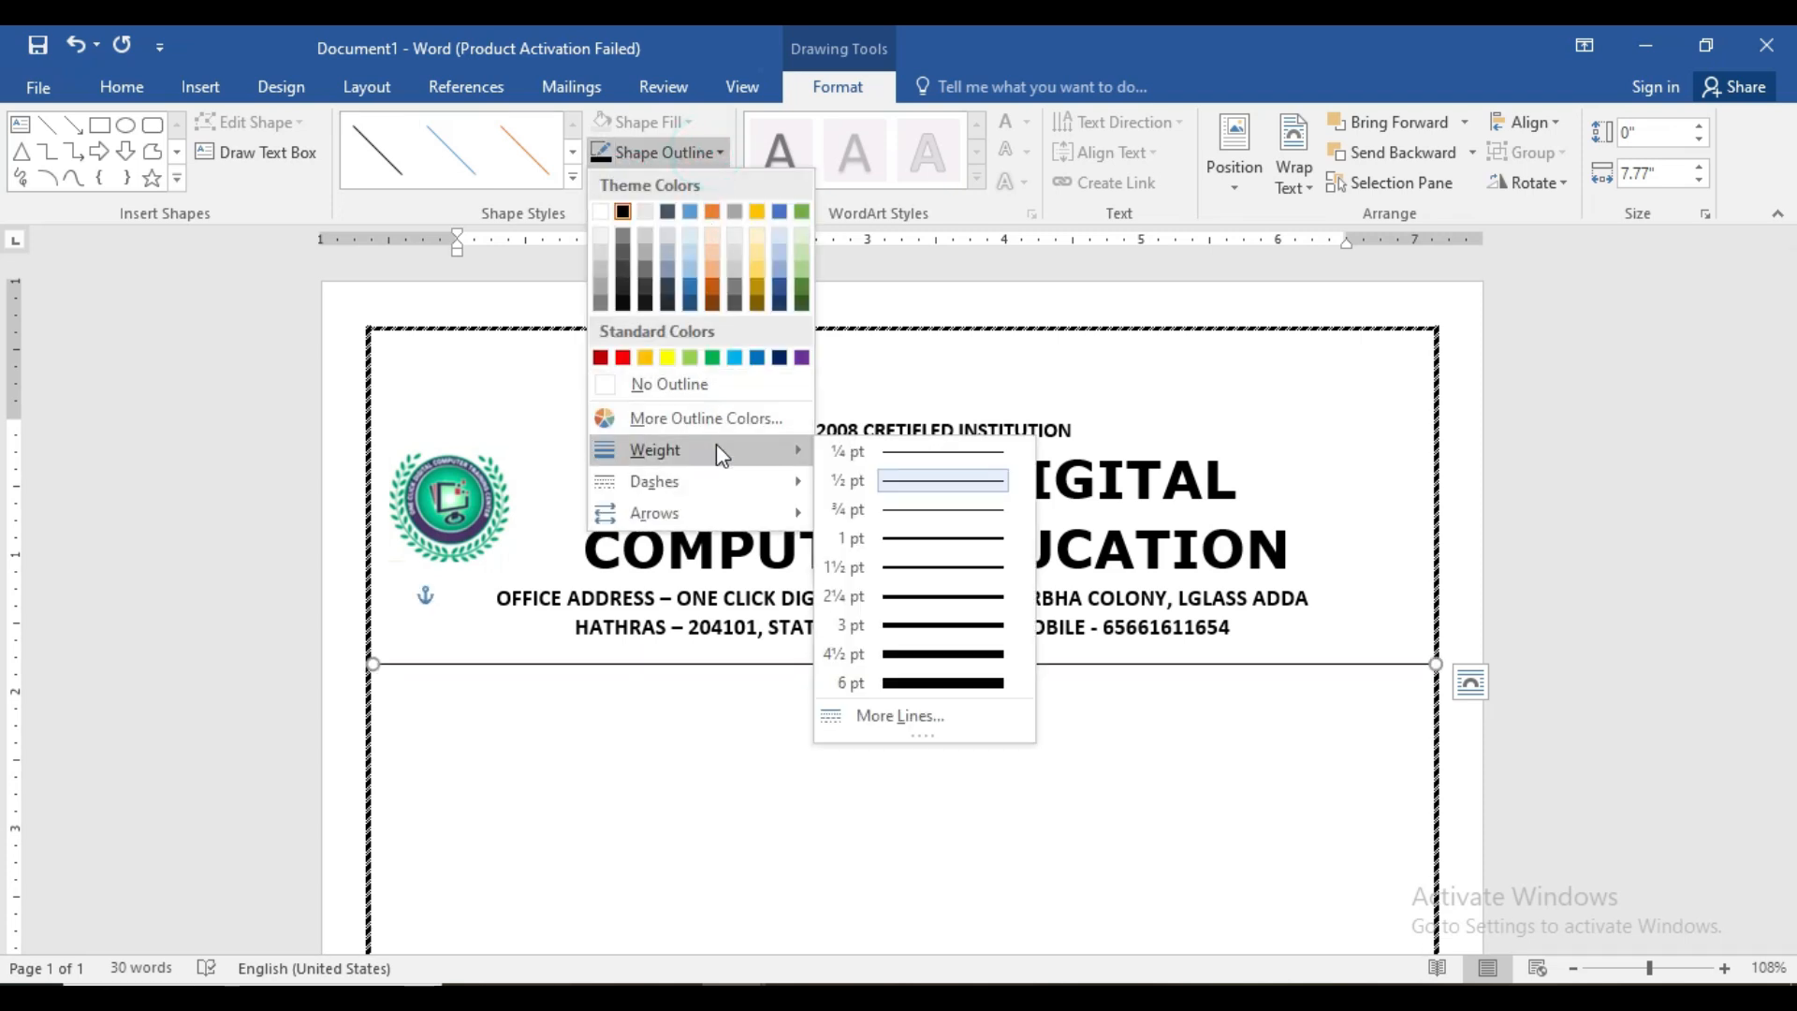
pyautogui.click(917, 593)
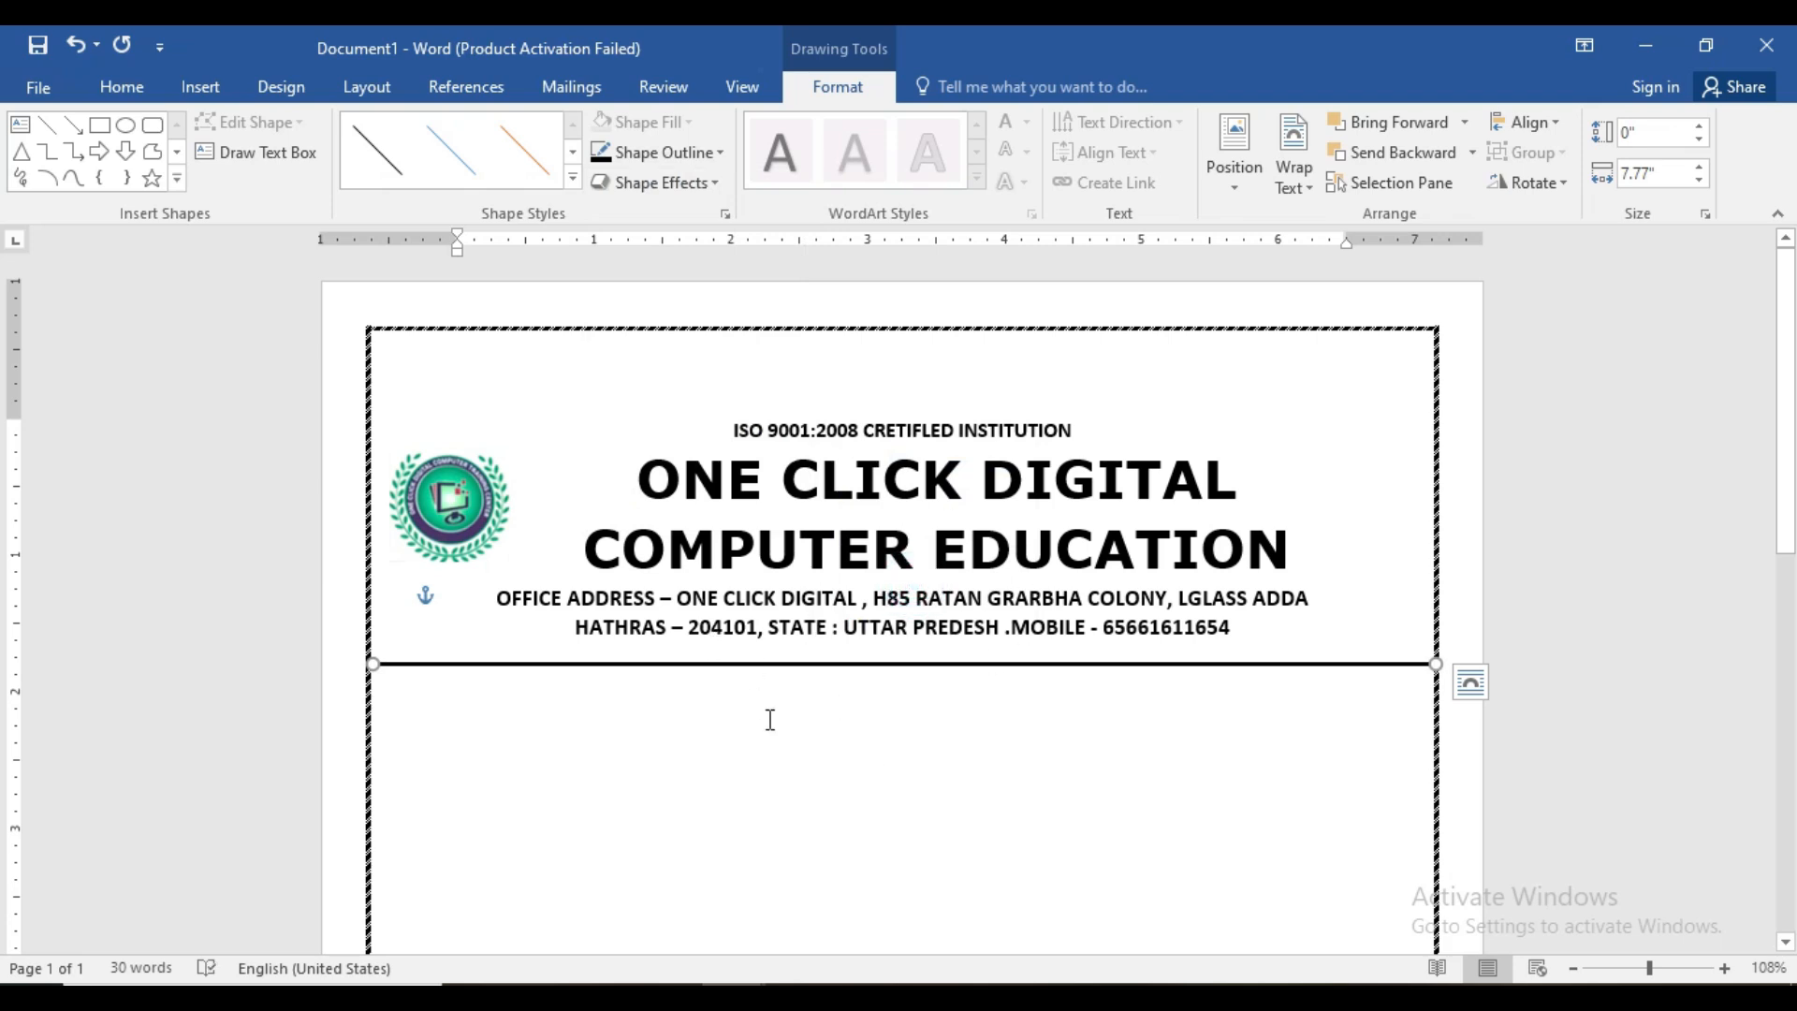
pyautogui.click(155, 131)
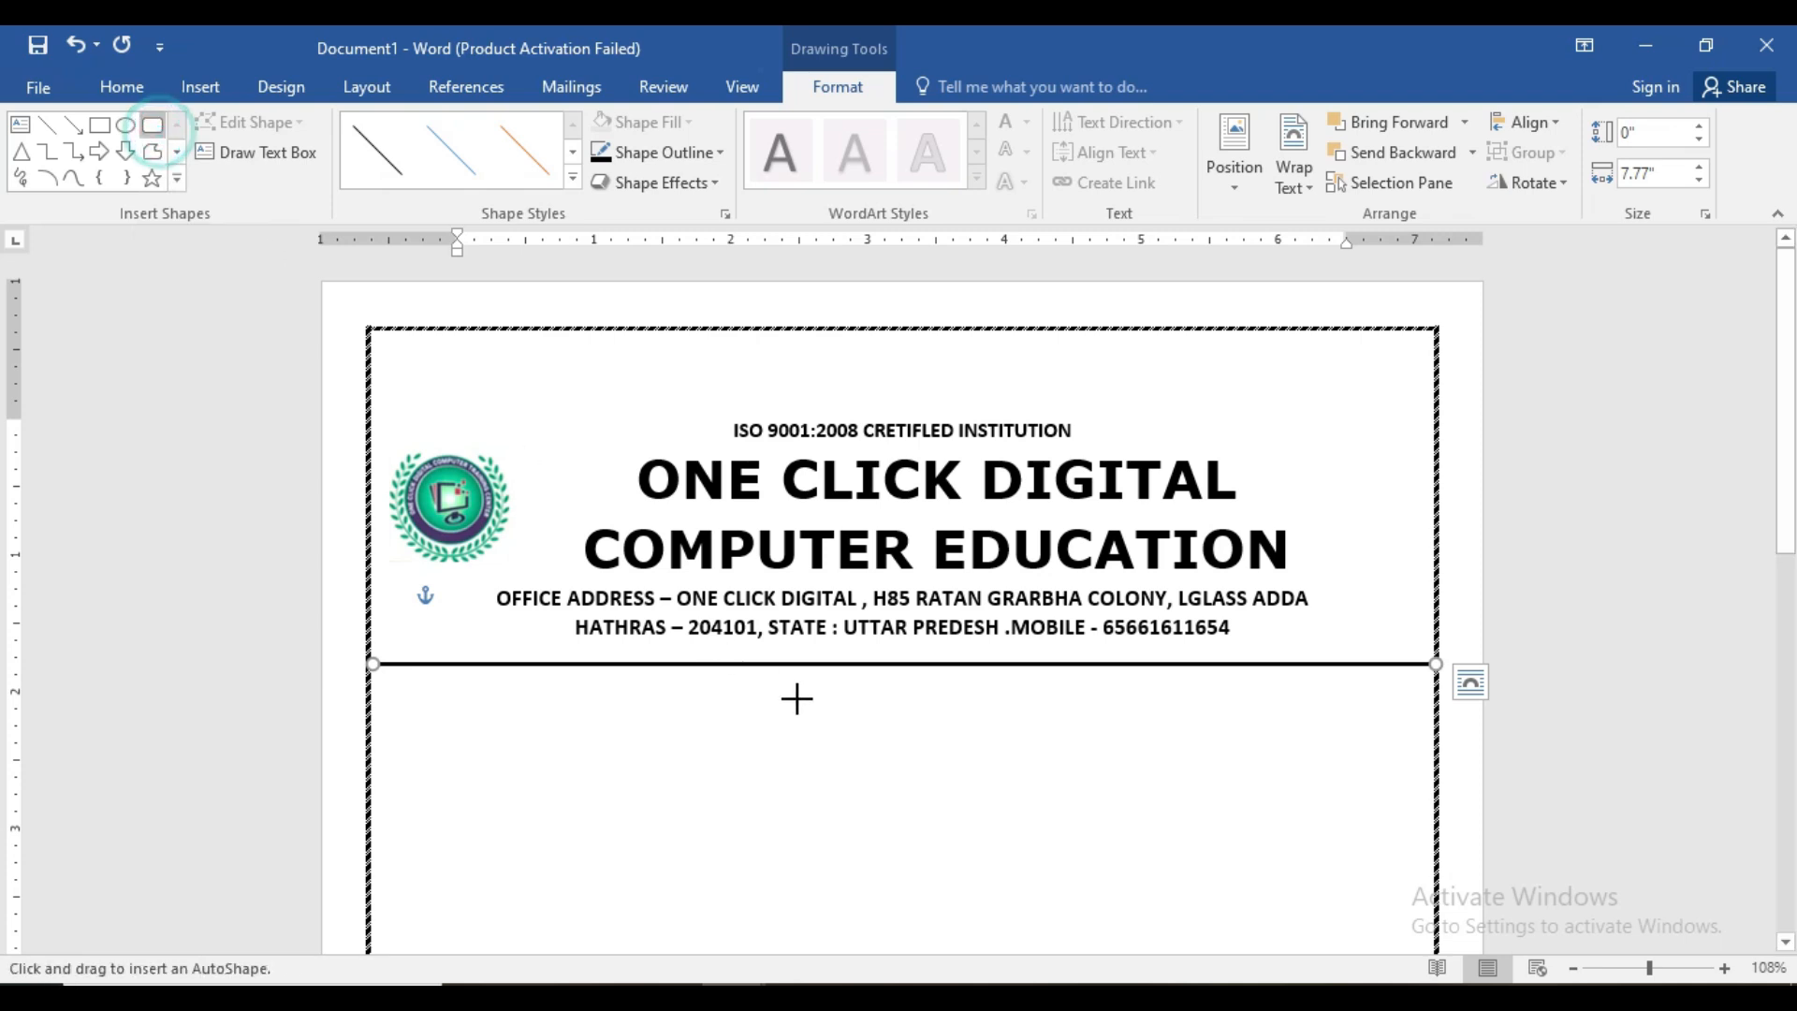
# - Draw a rounded box below the header line and type ADMISSION FORM inside it
pyautogui.moveTo(719, 681)
pyautogui.mouseDown()
pyautogui.moveTo(998, 767)
pyautogui.moveTo(1089, 741)
pyautogui.mouseUp()
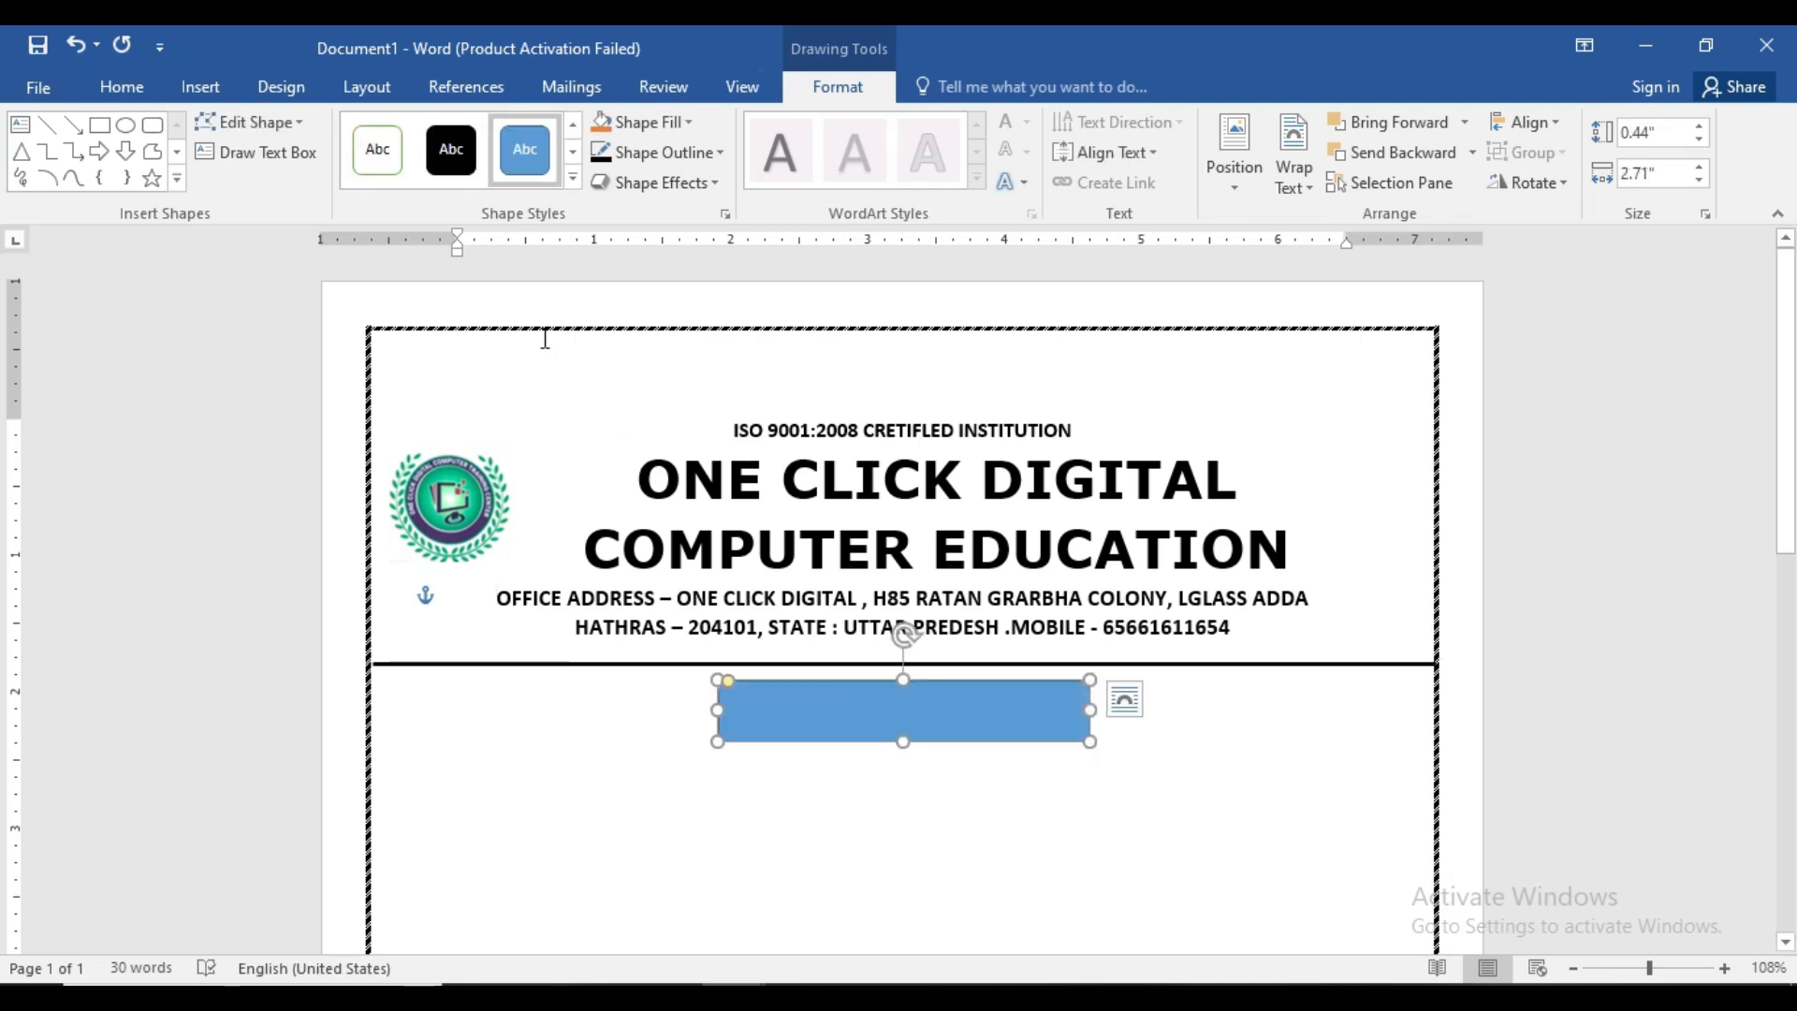
pyautogui.click(573, 177)
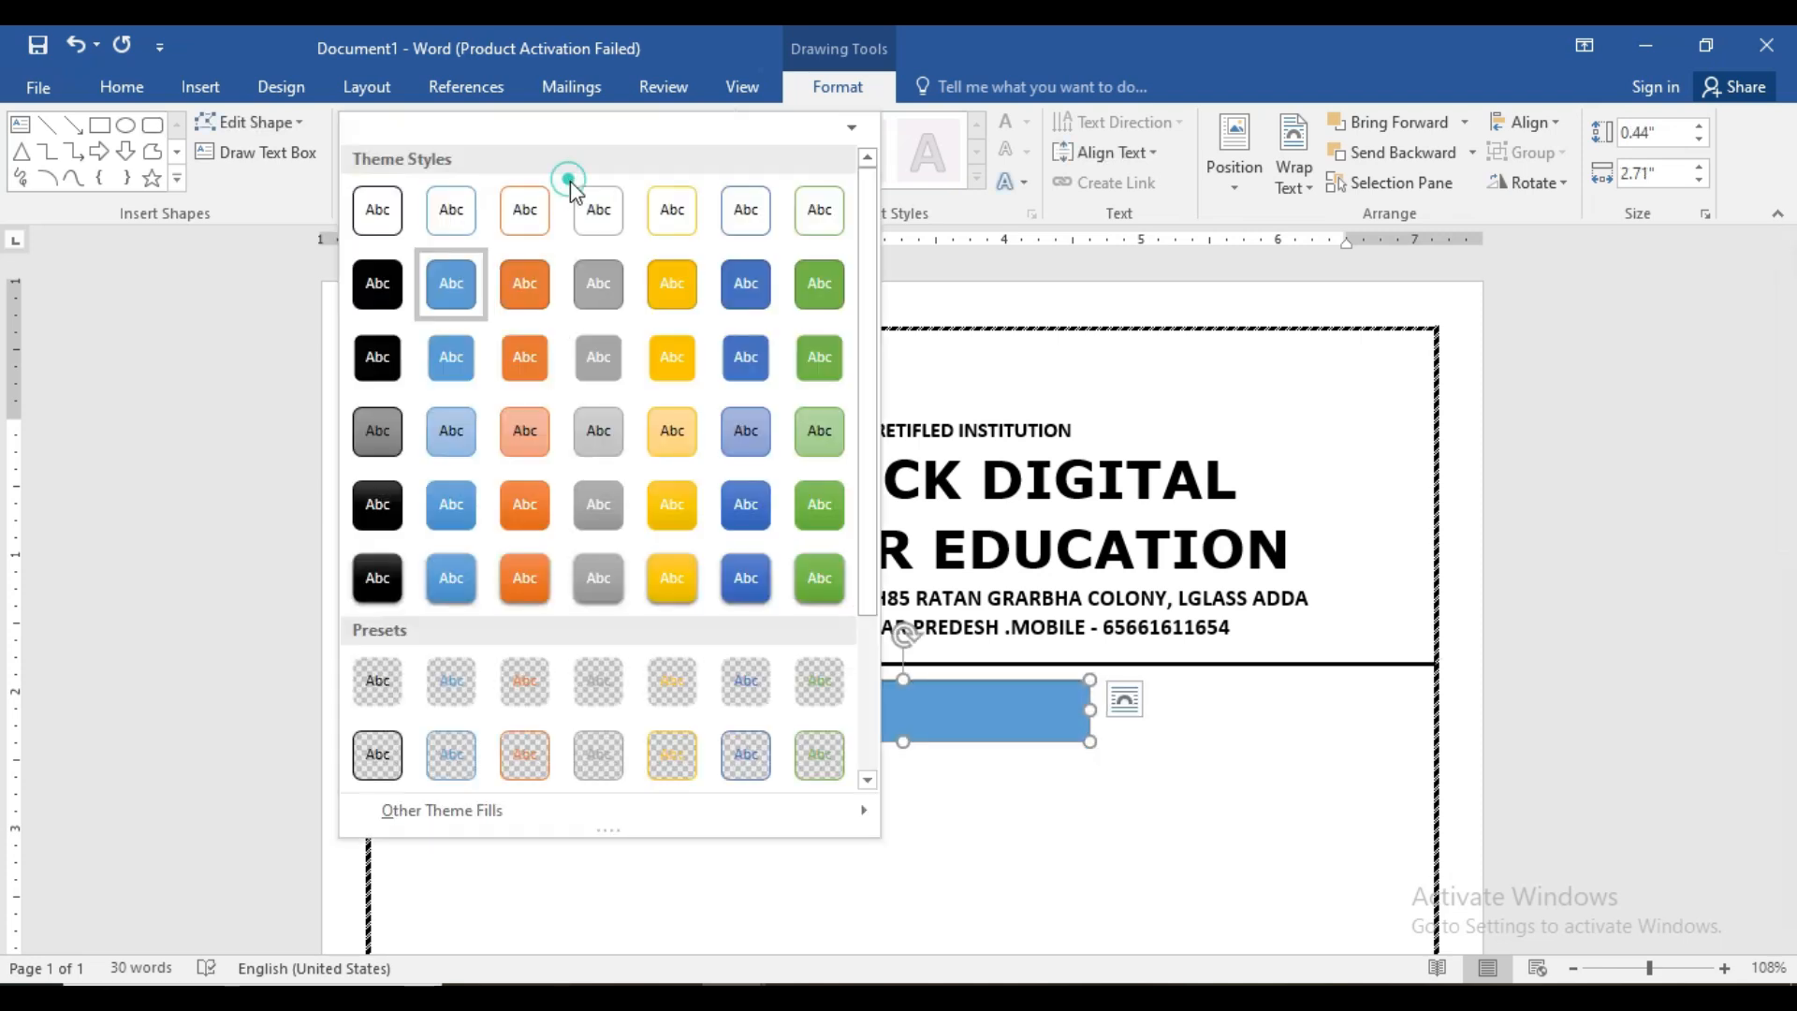
pyautogui.click(386, 215)
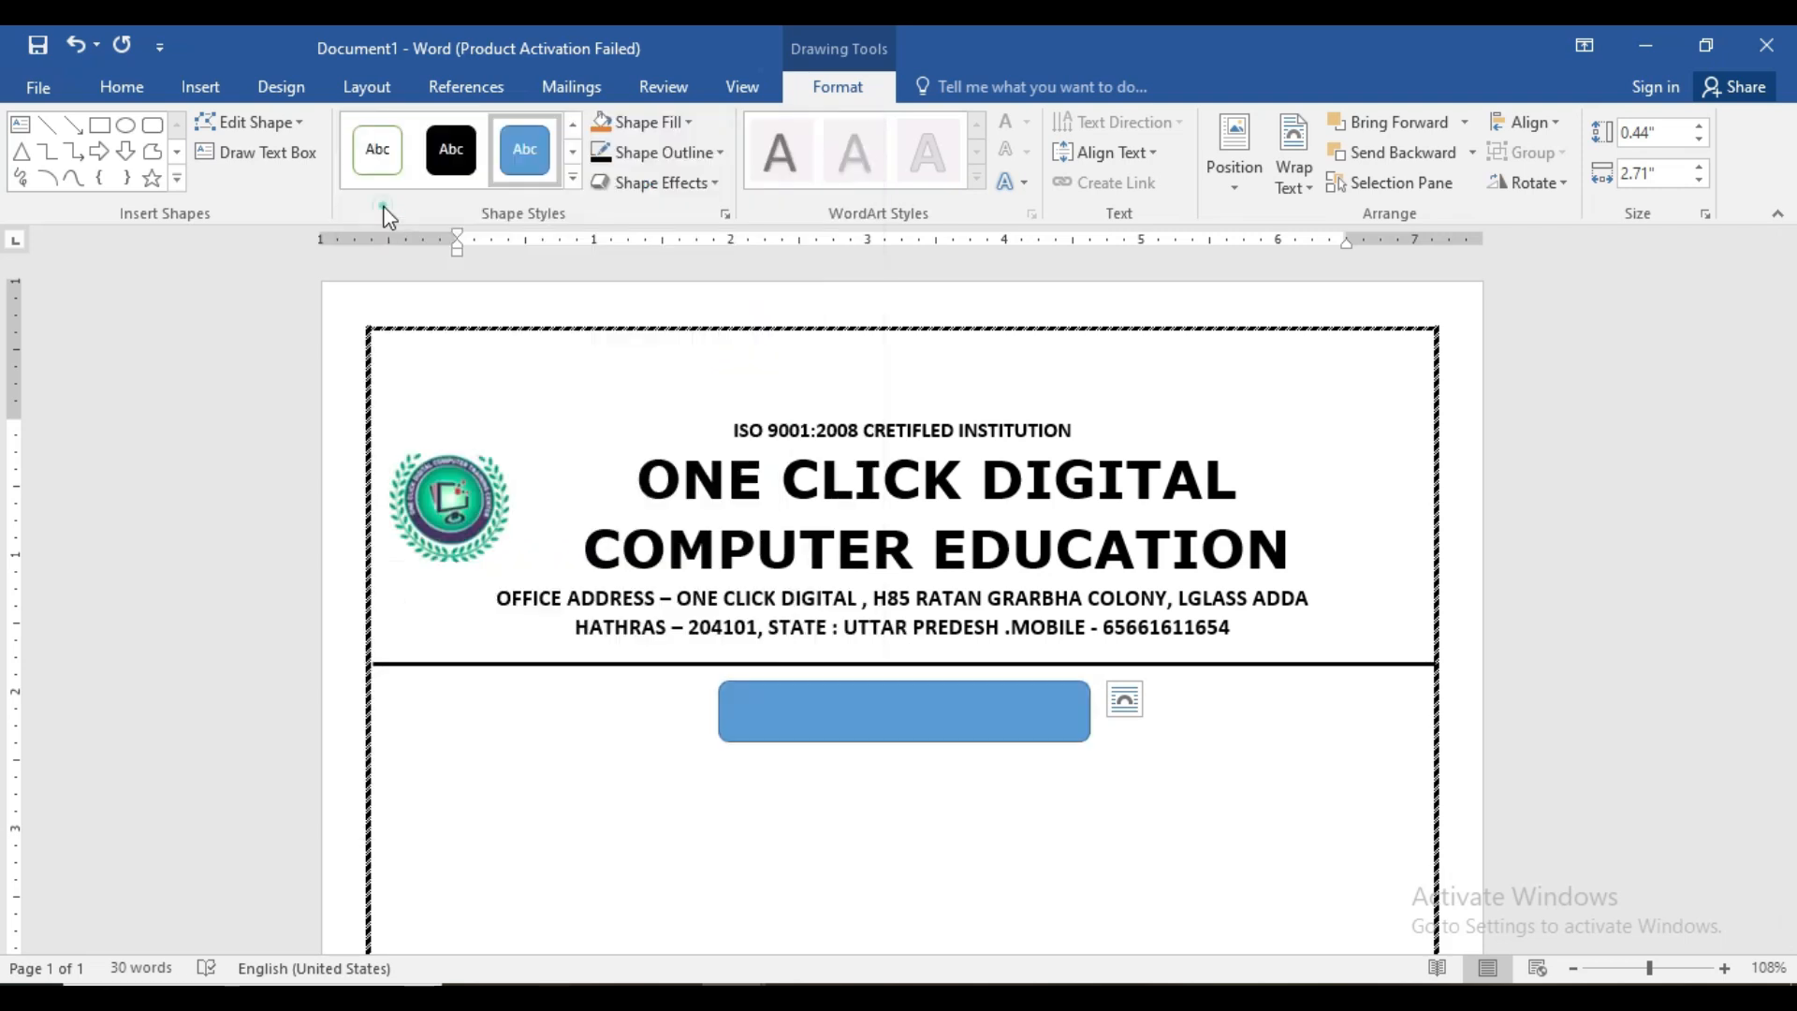
pyautogui.rightClick(858, 719)
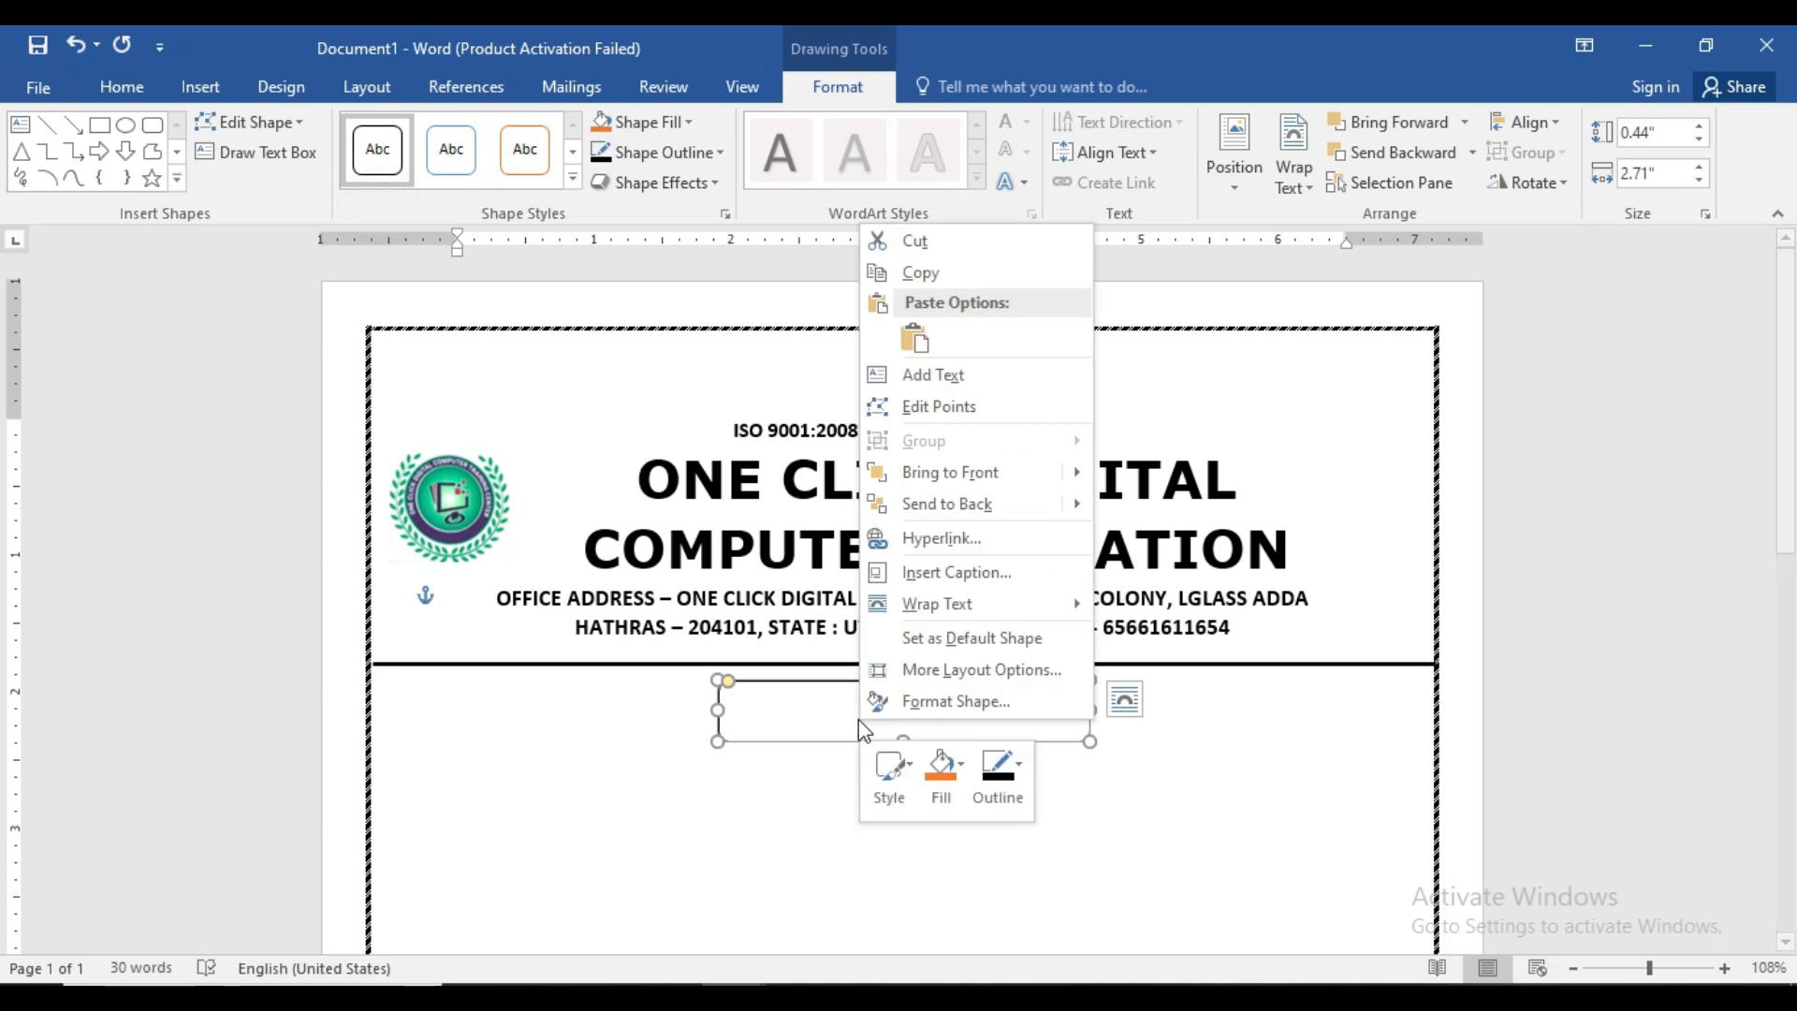
pyautogui.click(894, 376)
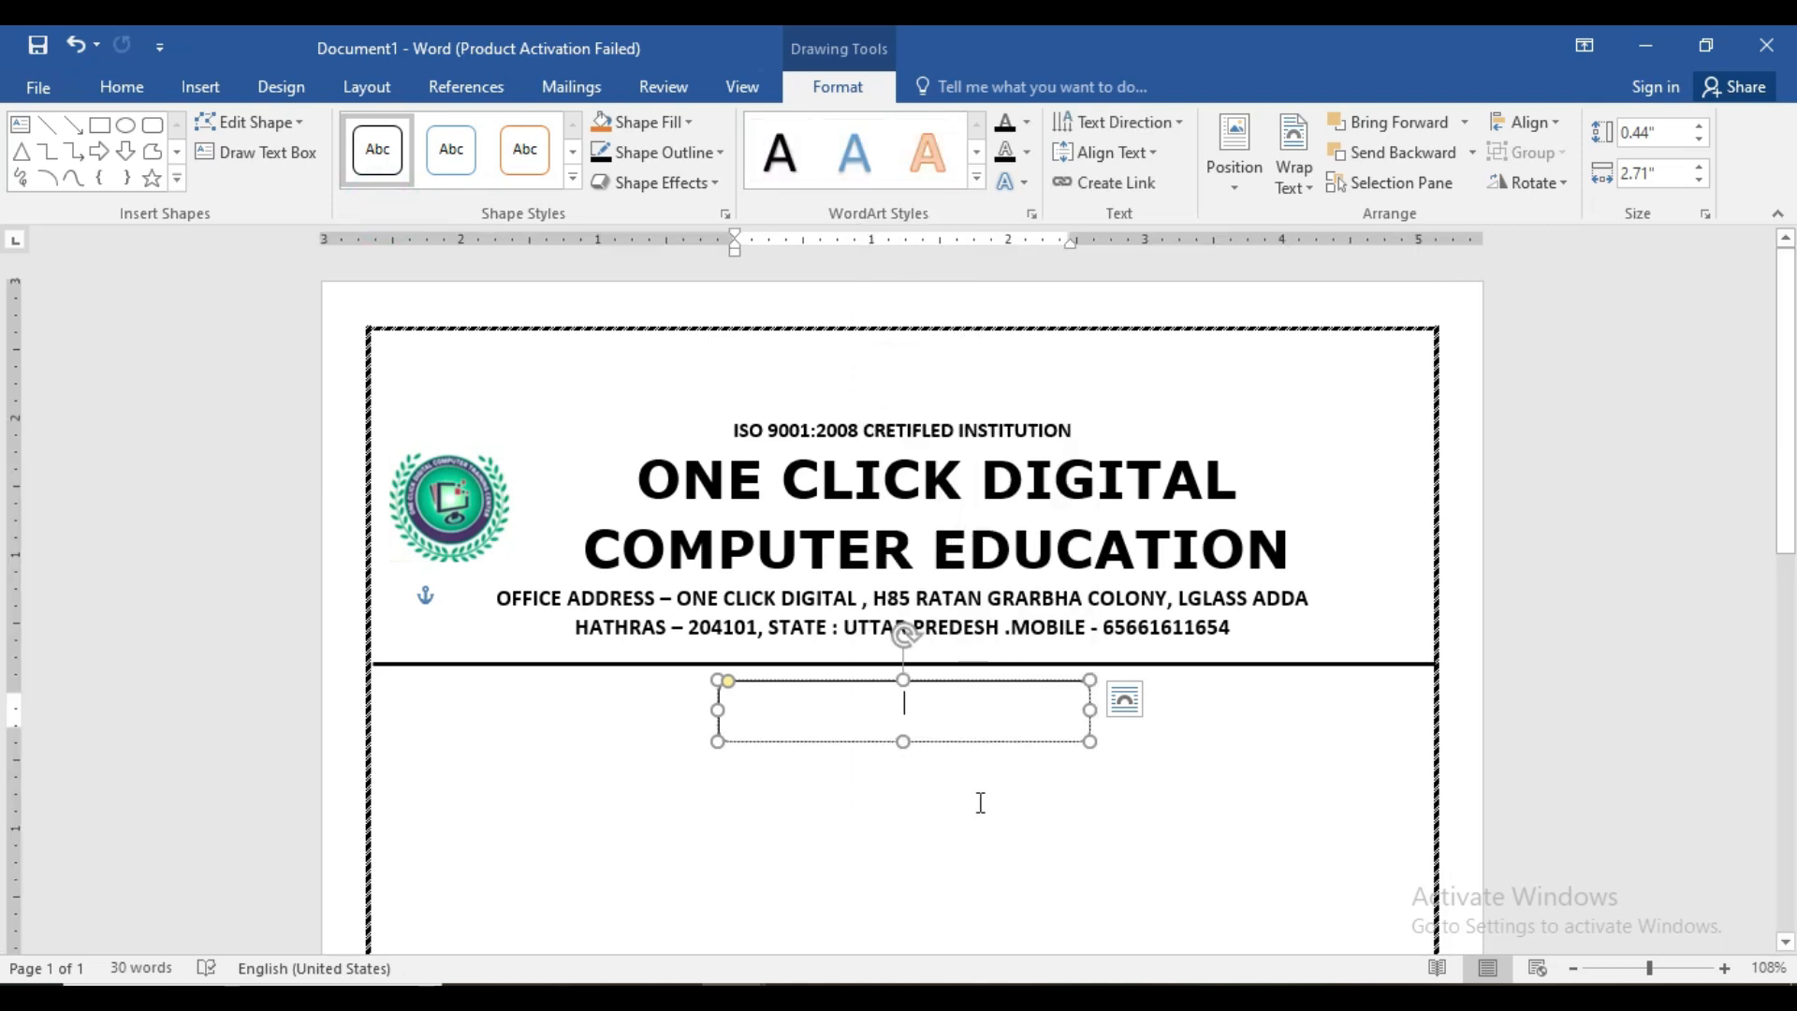
pyautogui.write('ADMISSIO')
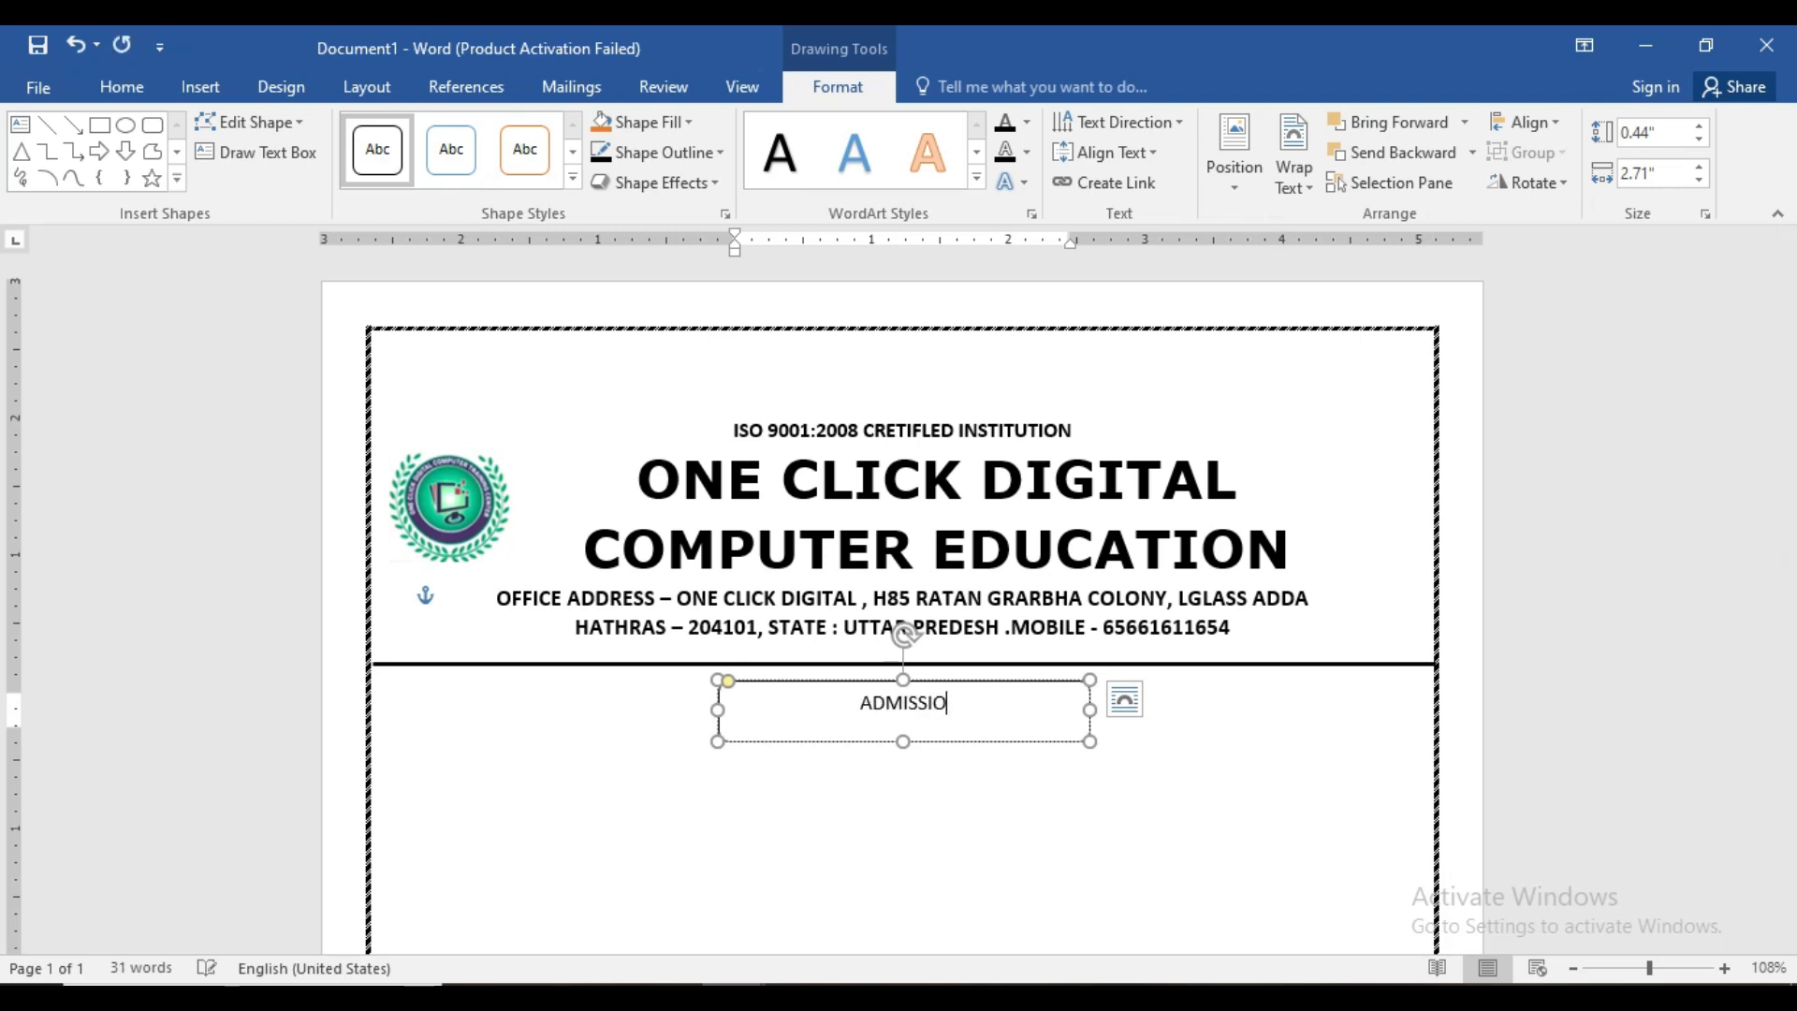
pyautogui.write('N FORM')
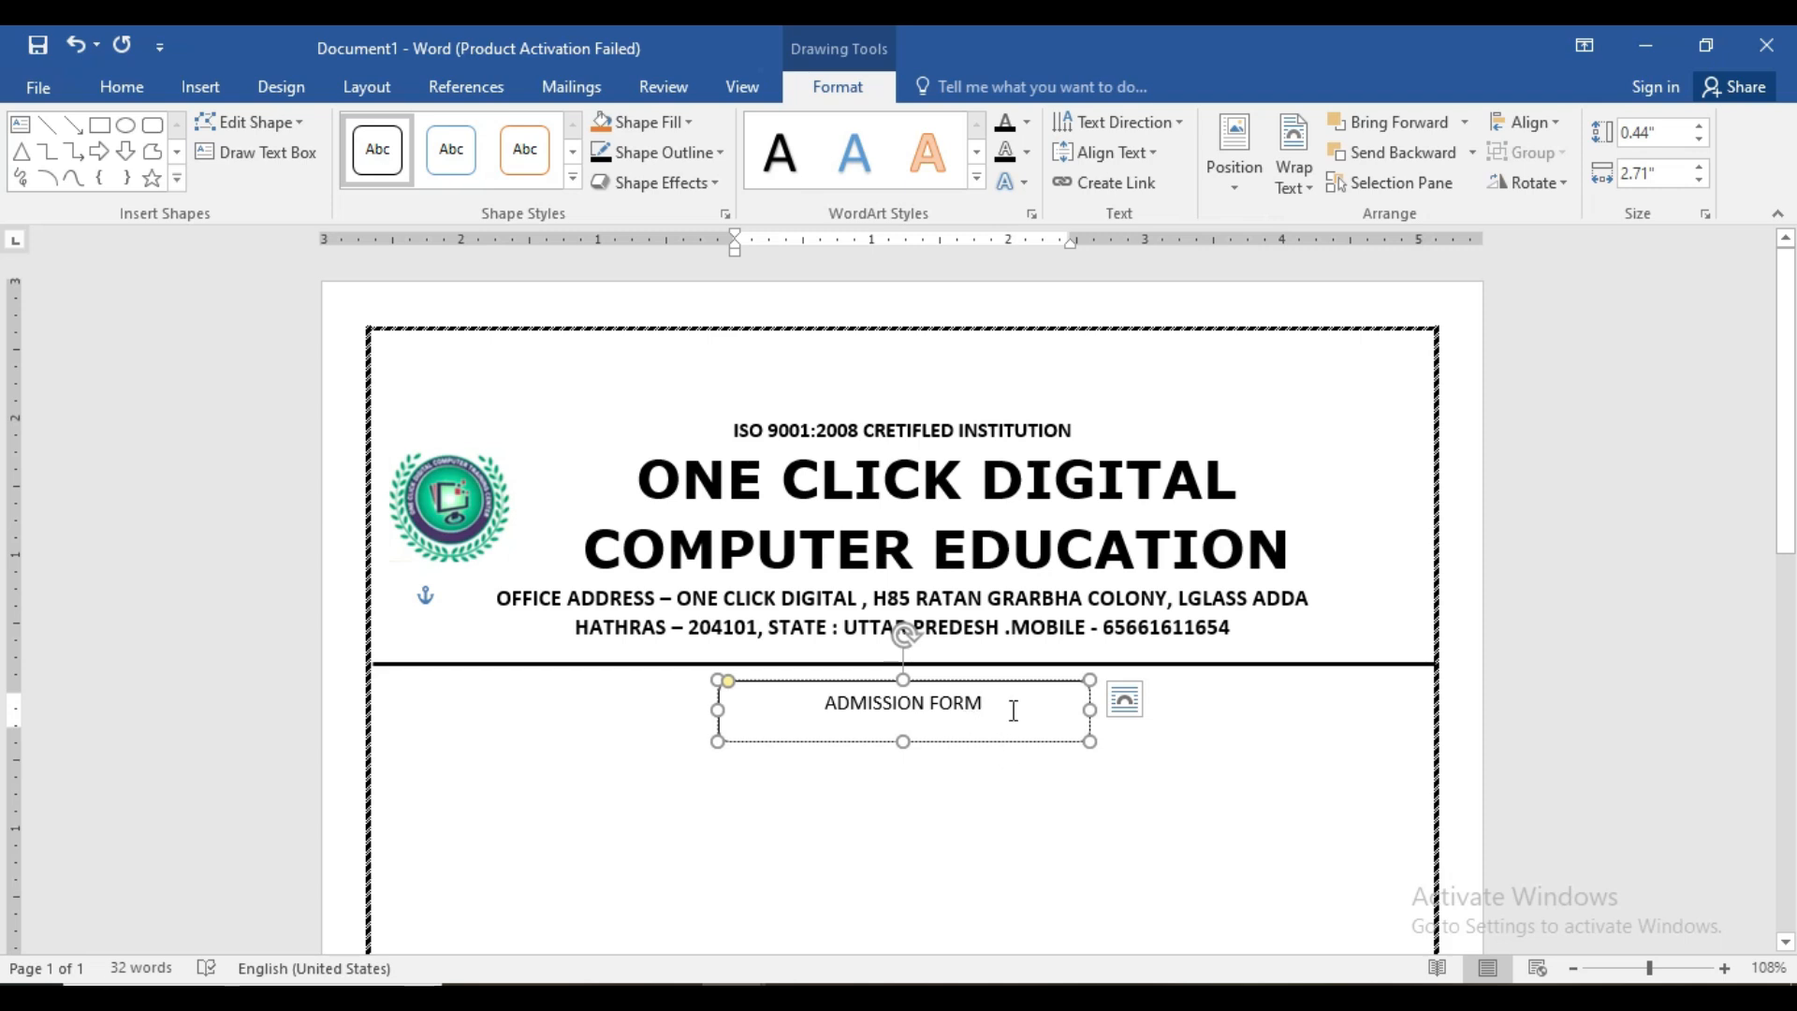
# - Give the box a solid black fill and make ADMISSION FORM bold at 20 pt
pyautogui.click(572, 178)
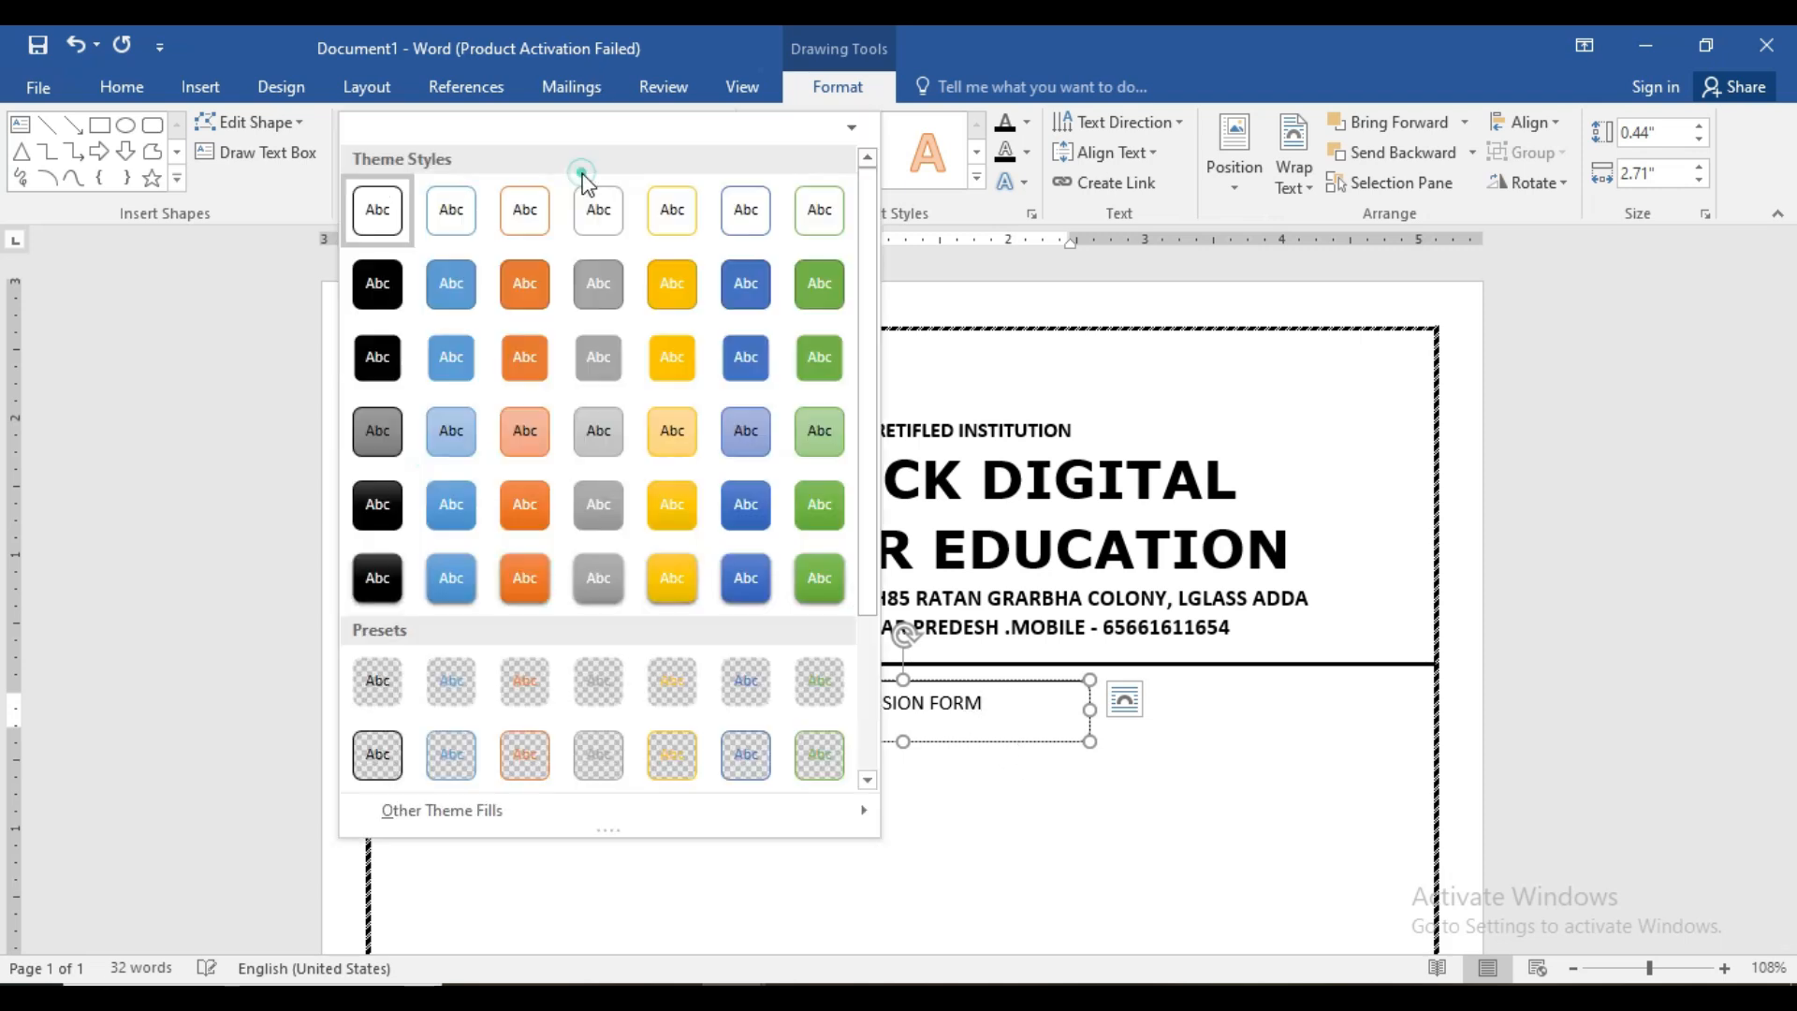
pyautogui.click(385, 281)
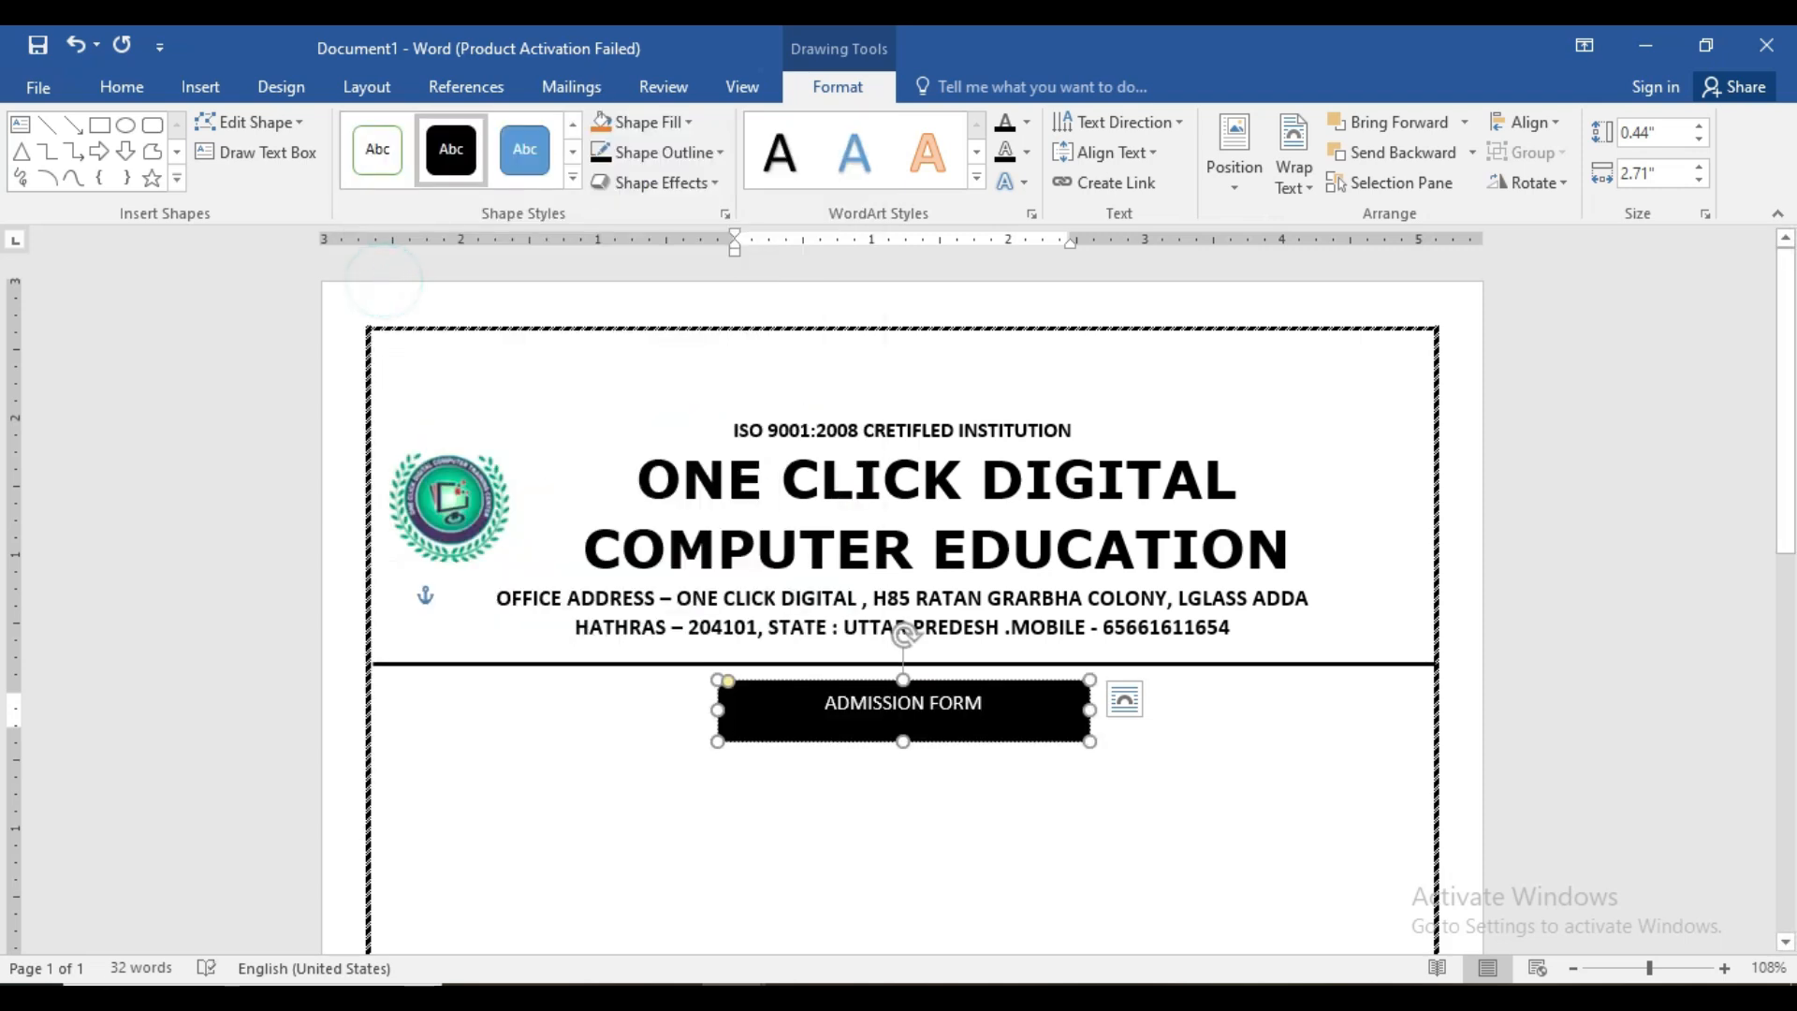
pyautogui.tripleClick(989, 706)
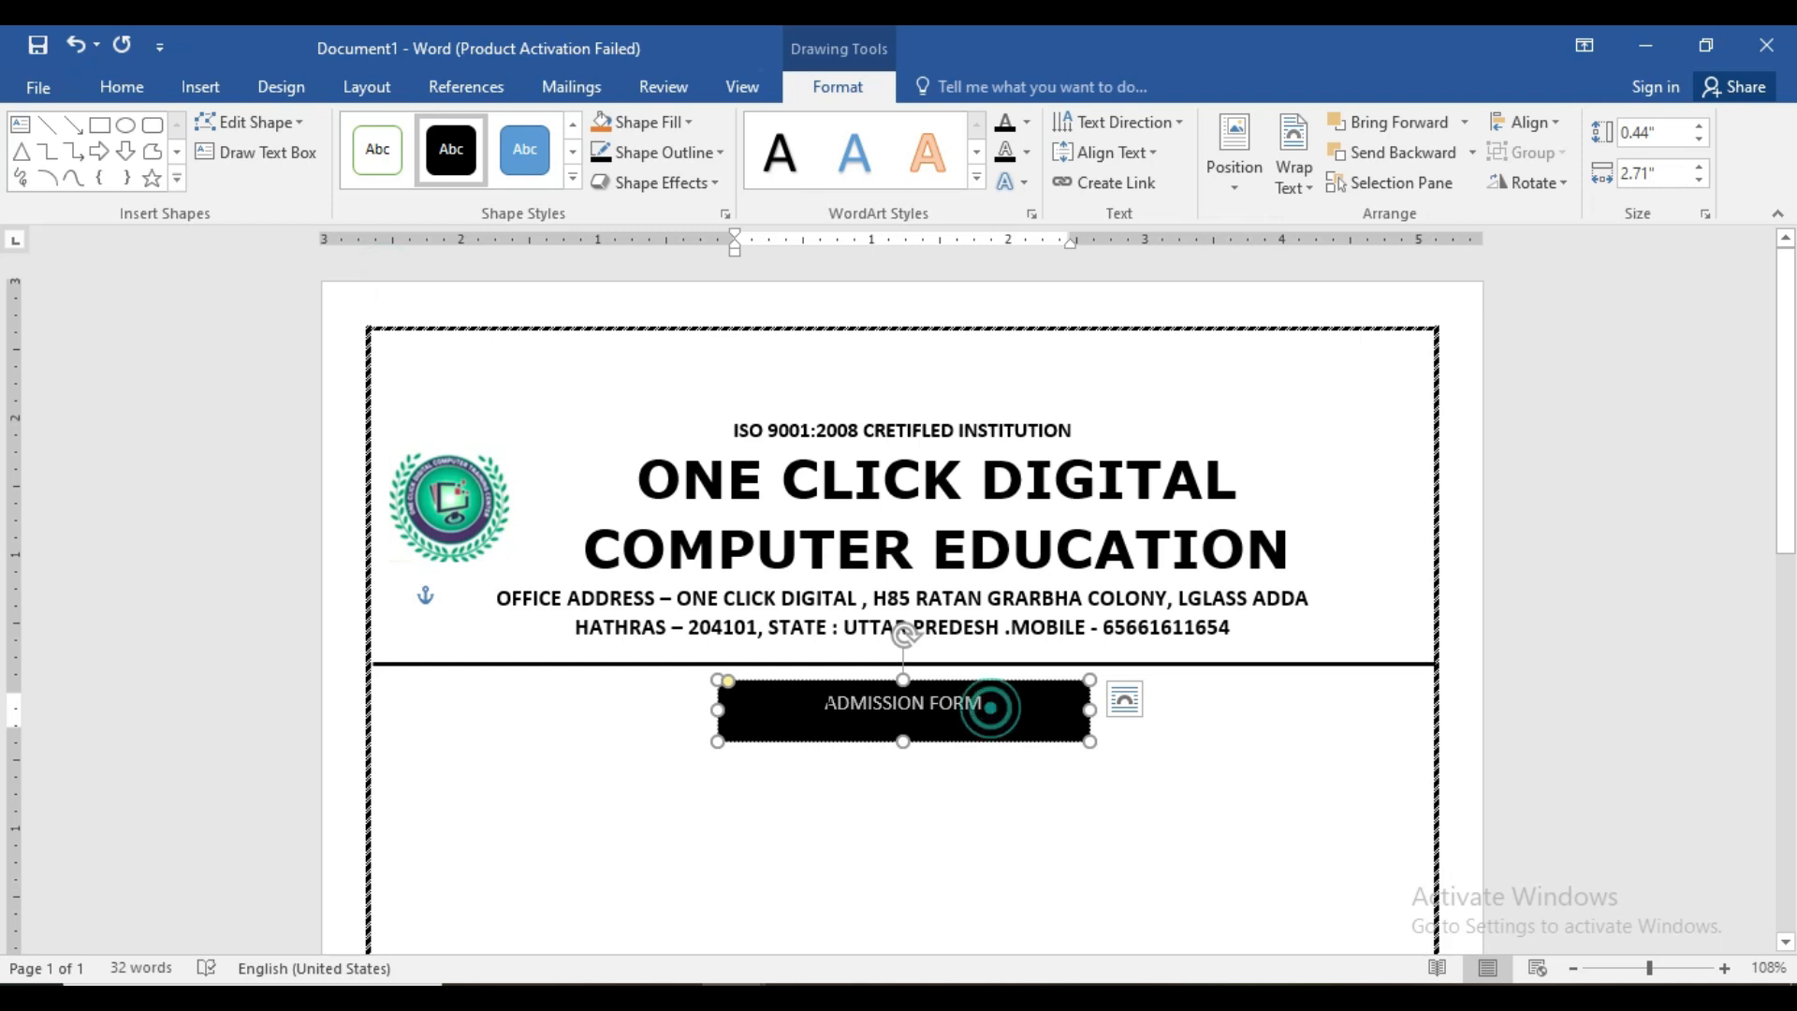
pyautogui.click(120, 85)
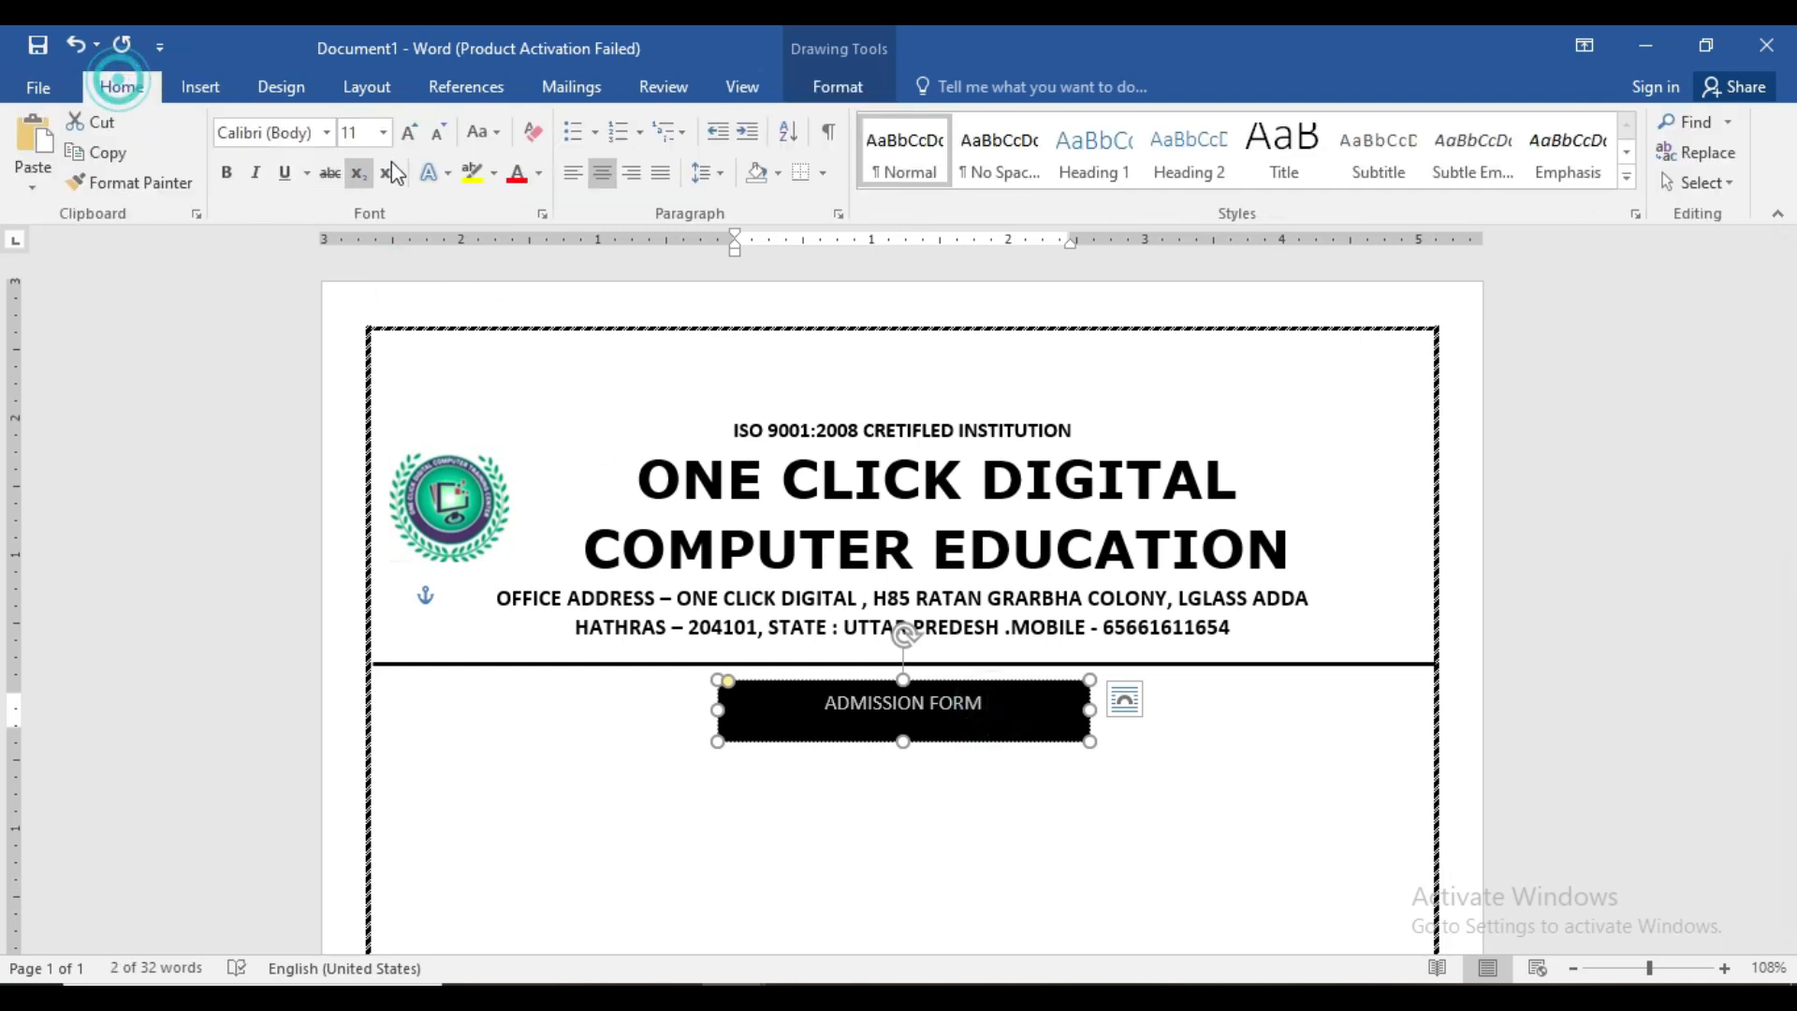
pyautogui.click(409, 132)
pyautogui.click(409, 132)
pyautogui.click(411, 136)
pyautogui.click(411, 135)
pyautogui.click(411, 136)
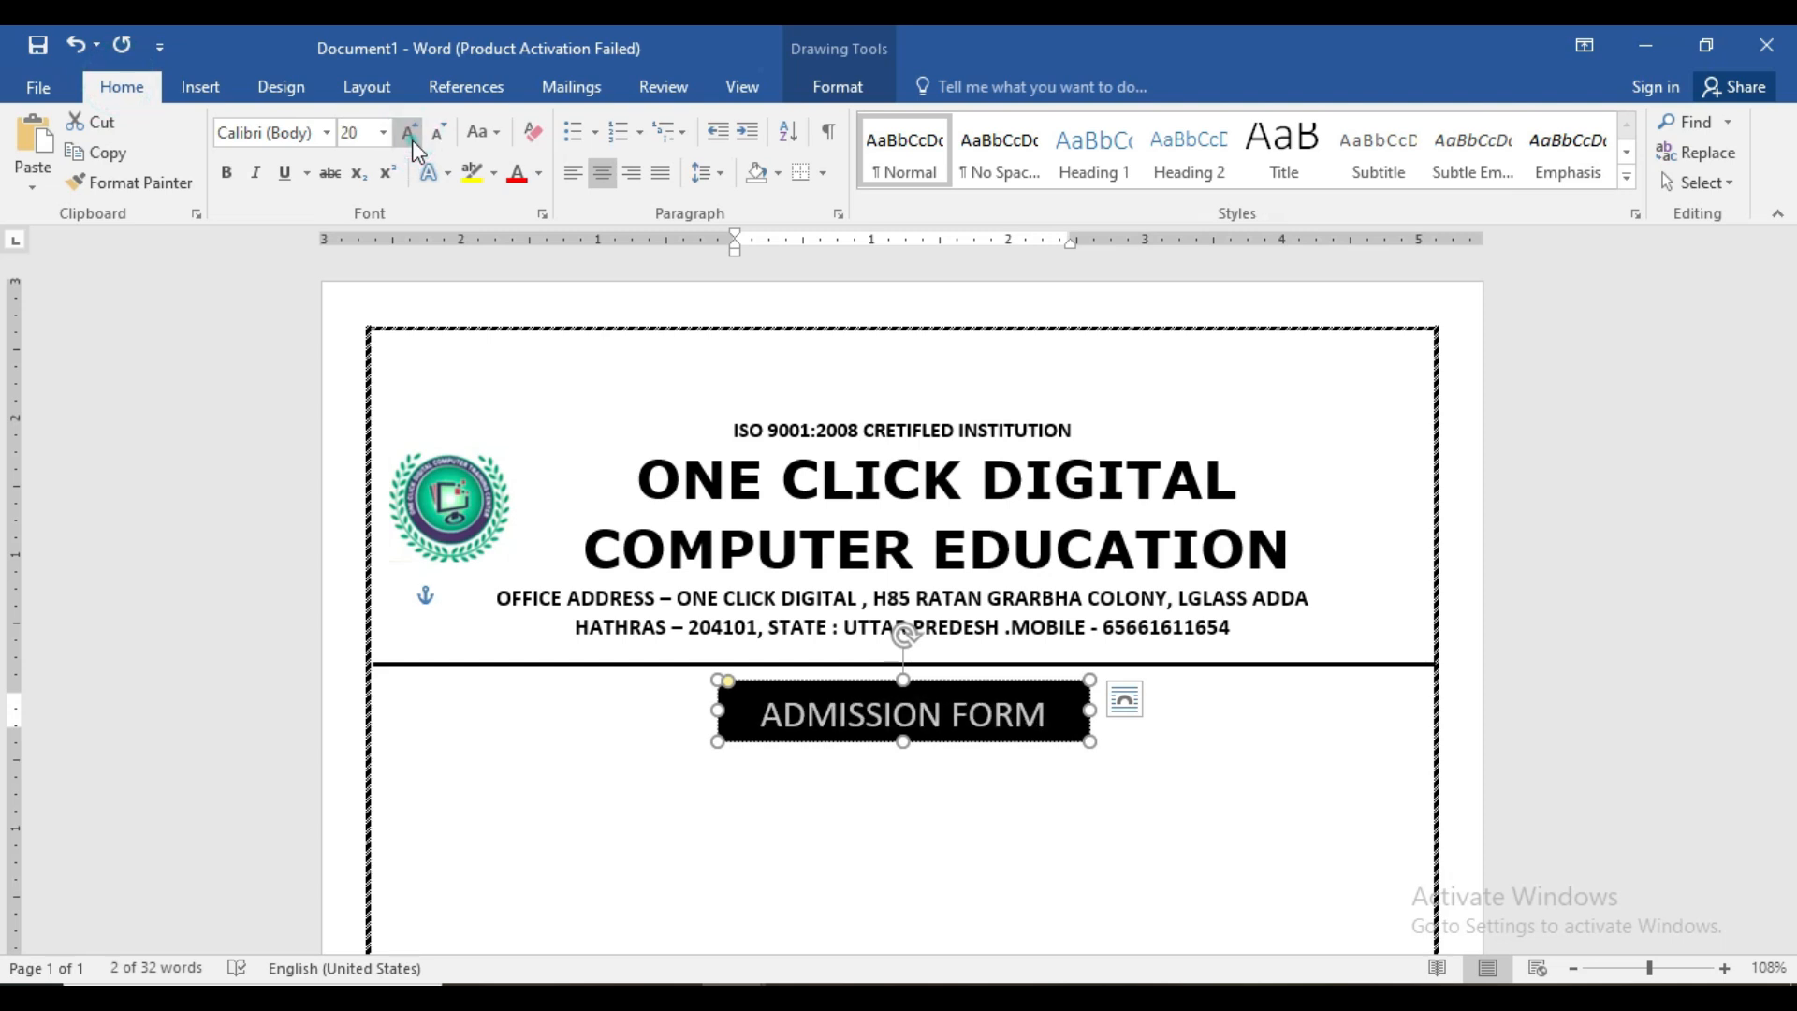
pyautogui.click(225, 172)
pyautogui.click(1015, 774)
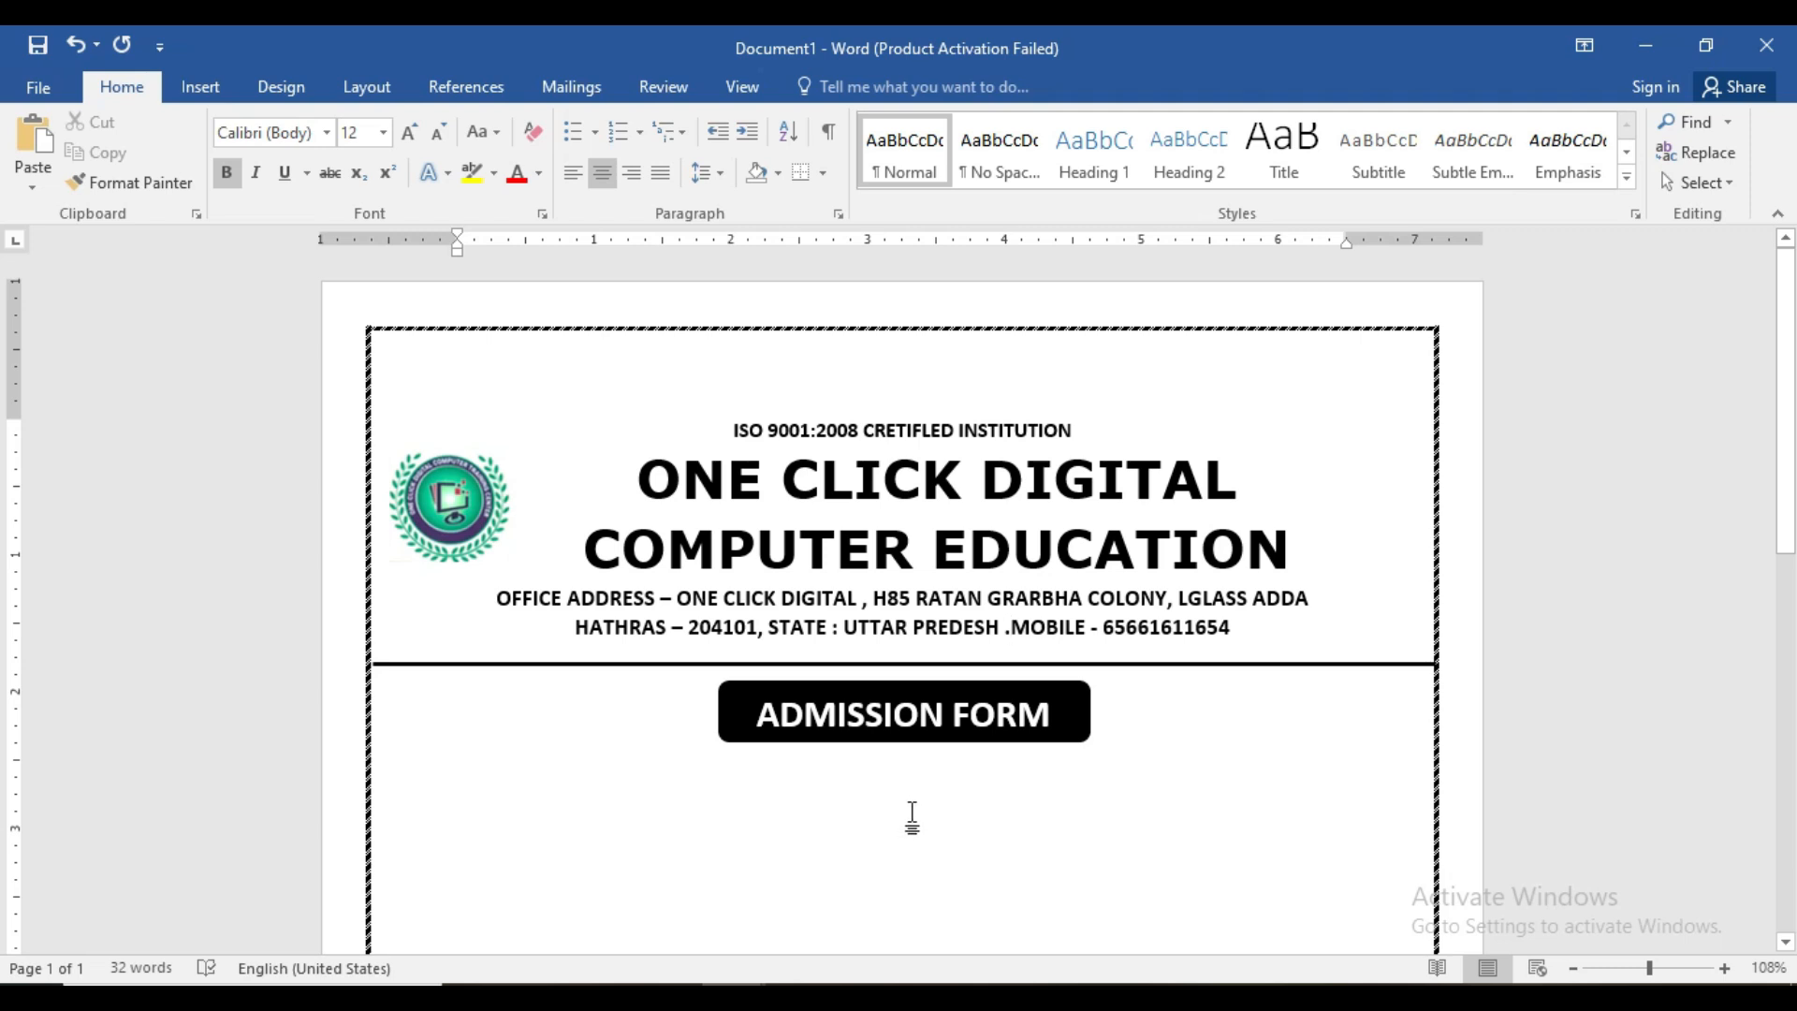
# - Type a centred 'Session- 2024-2025' line under the ADMISSION FORM box, then left-align the next line
pyautogui.click(423, 800)
pyautogui.click(435, 778)
pyautogui.click(434, 795)
pyautogui.click(437, 791)
pyautogui.click(443, 787)
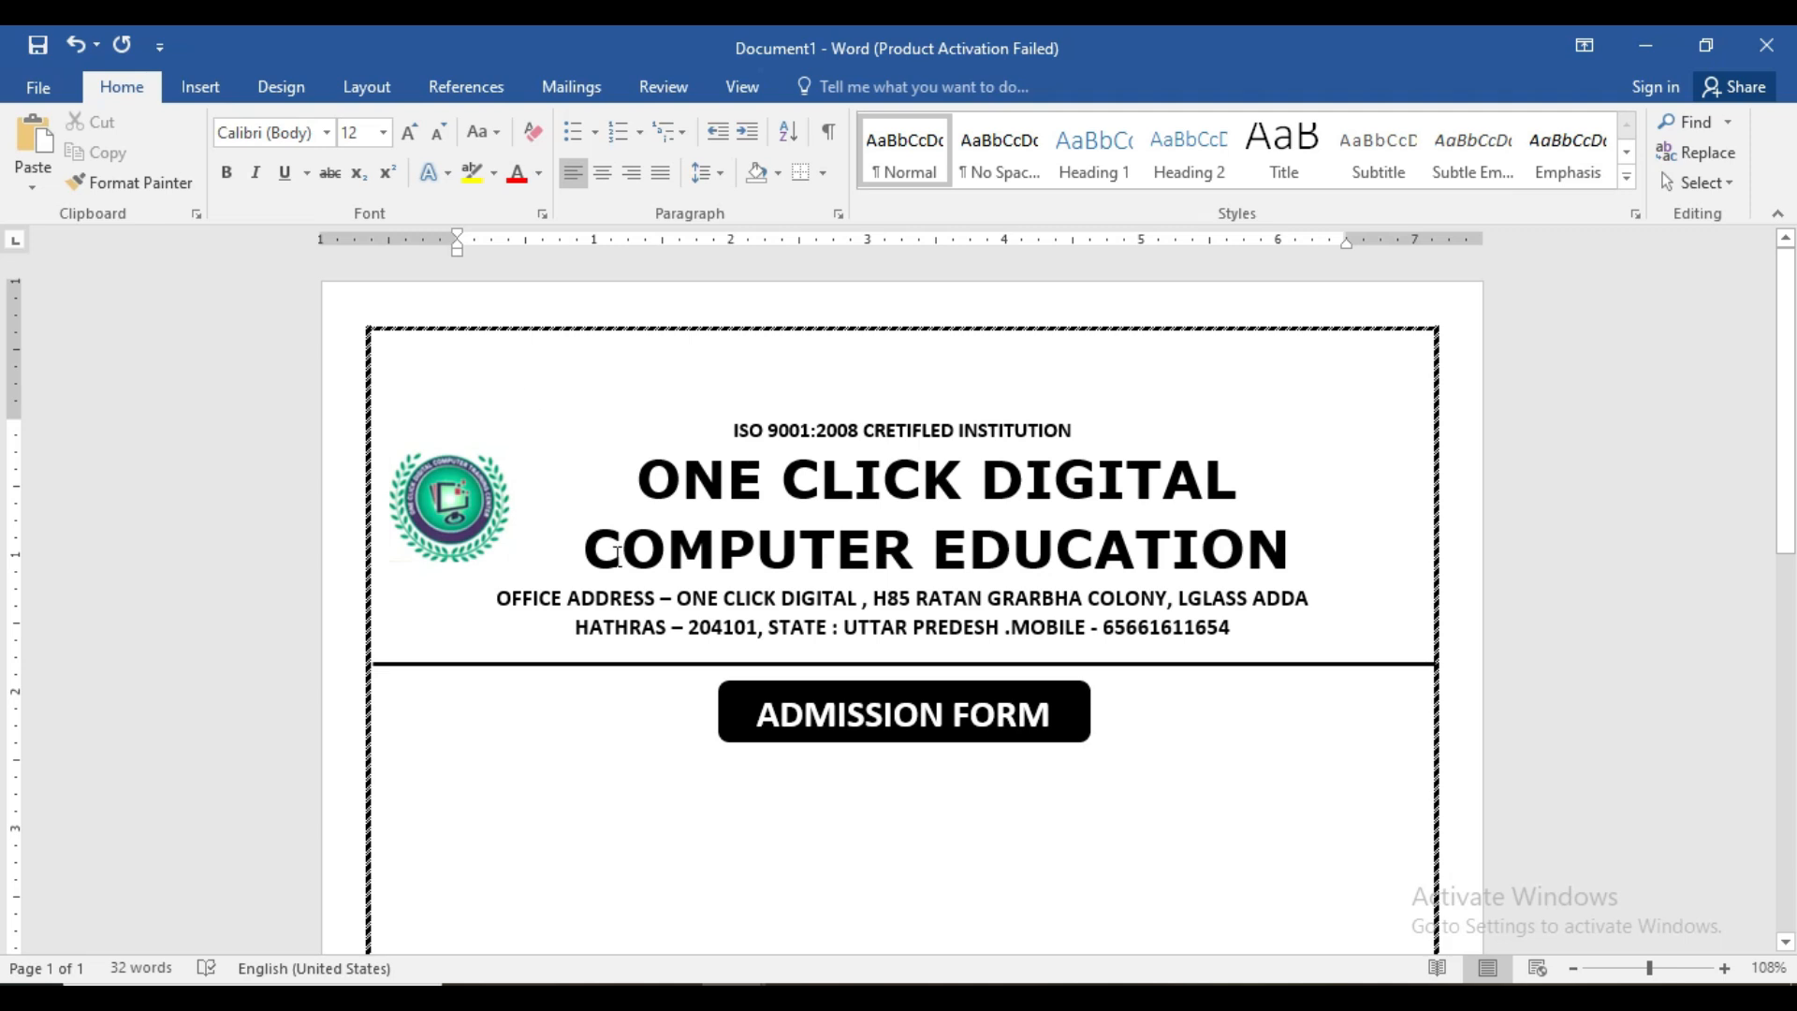
pyautogui.click(601, 172)
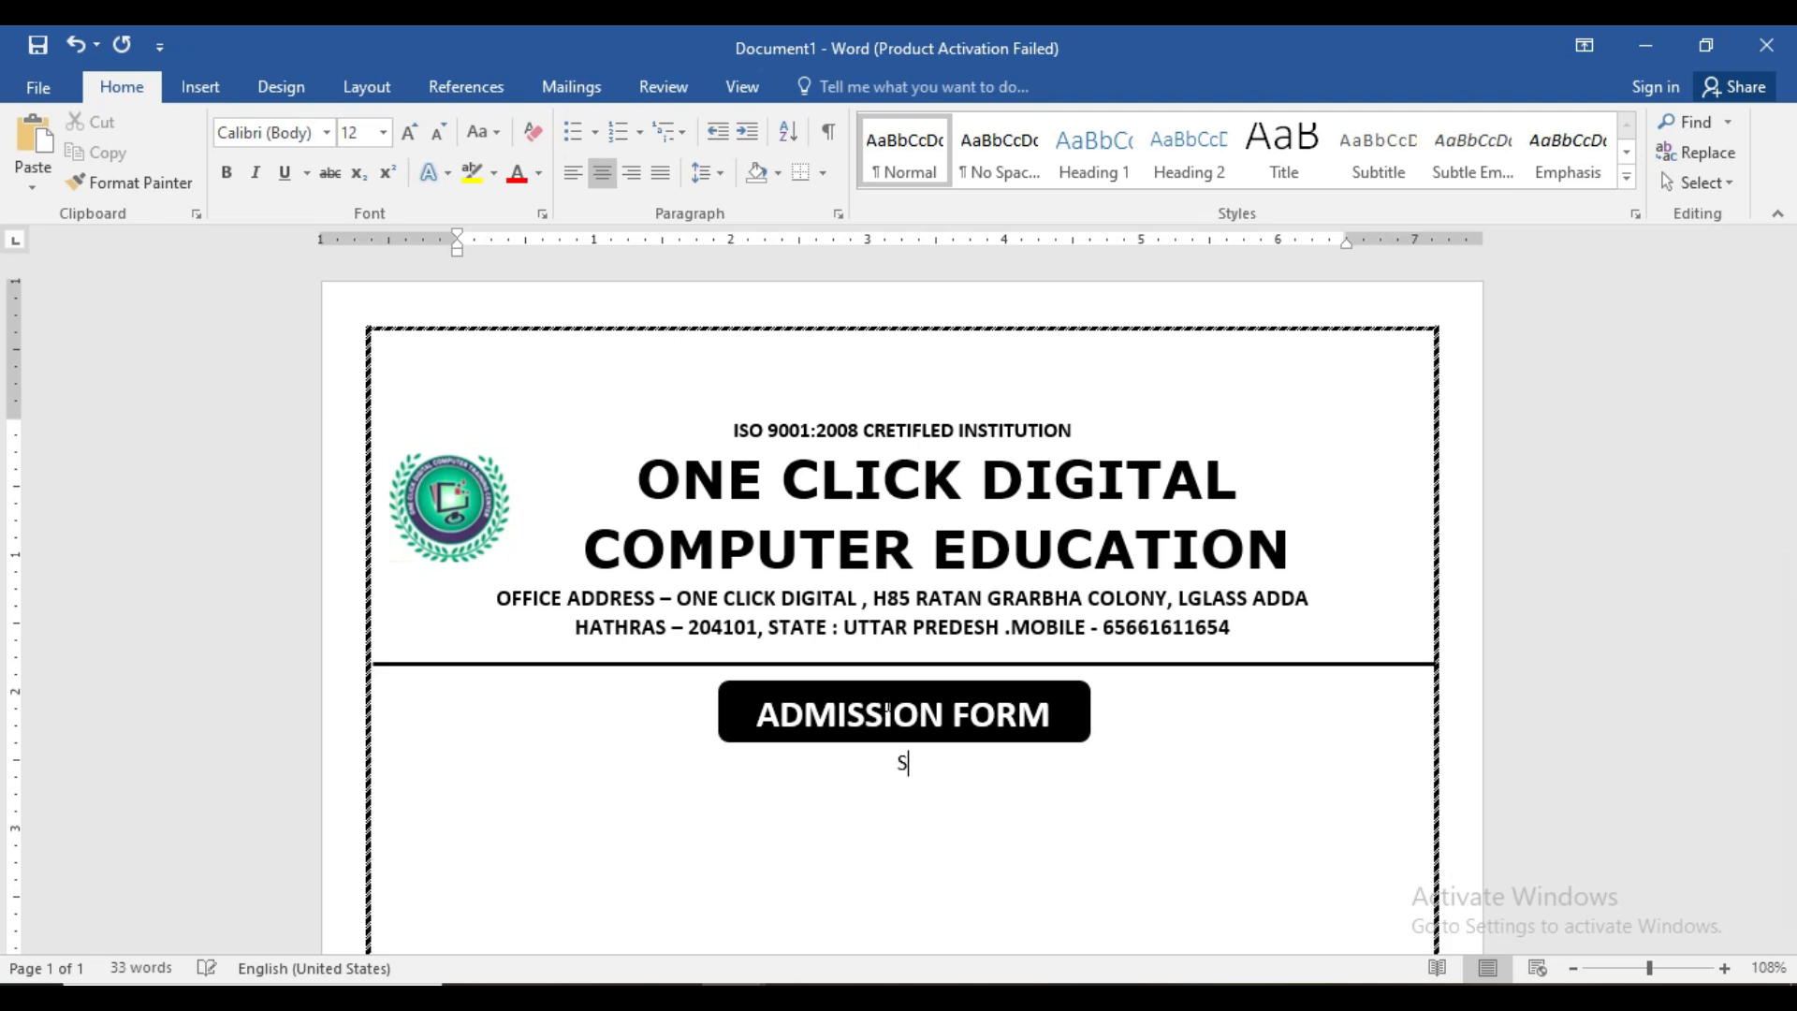
pyautogui.write('ession- 2024-2025')
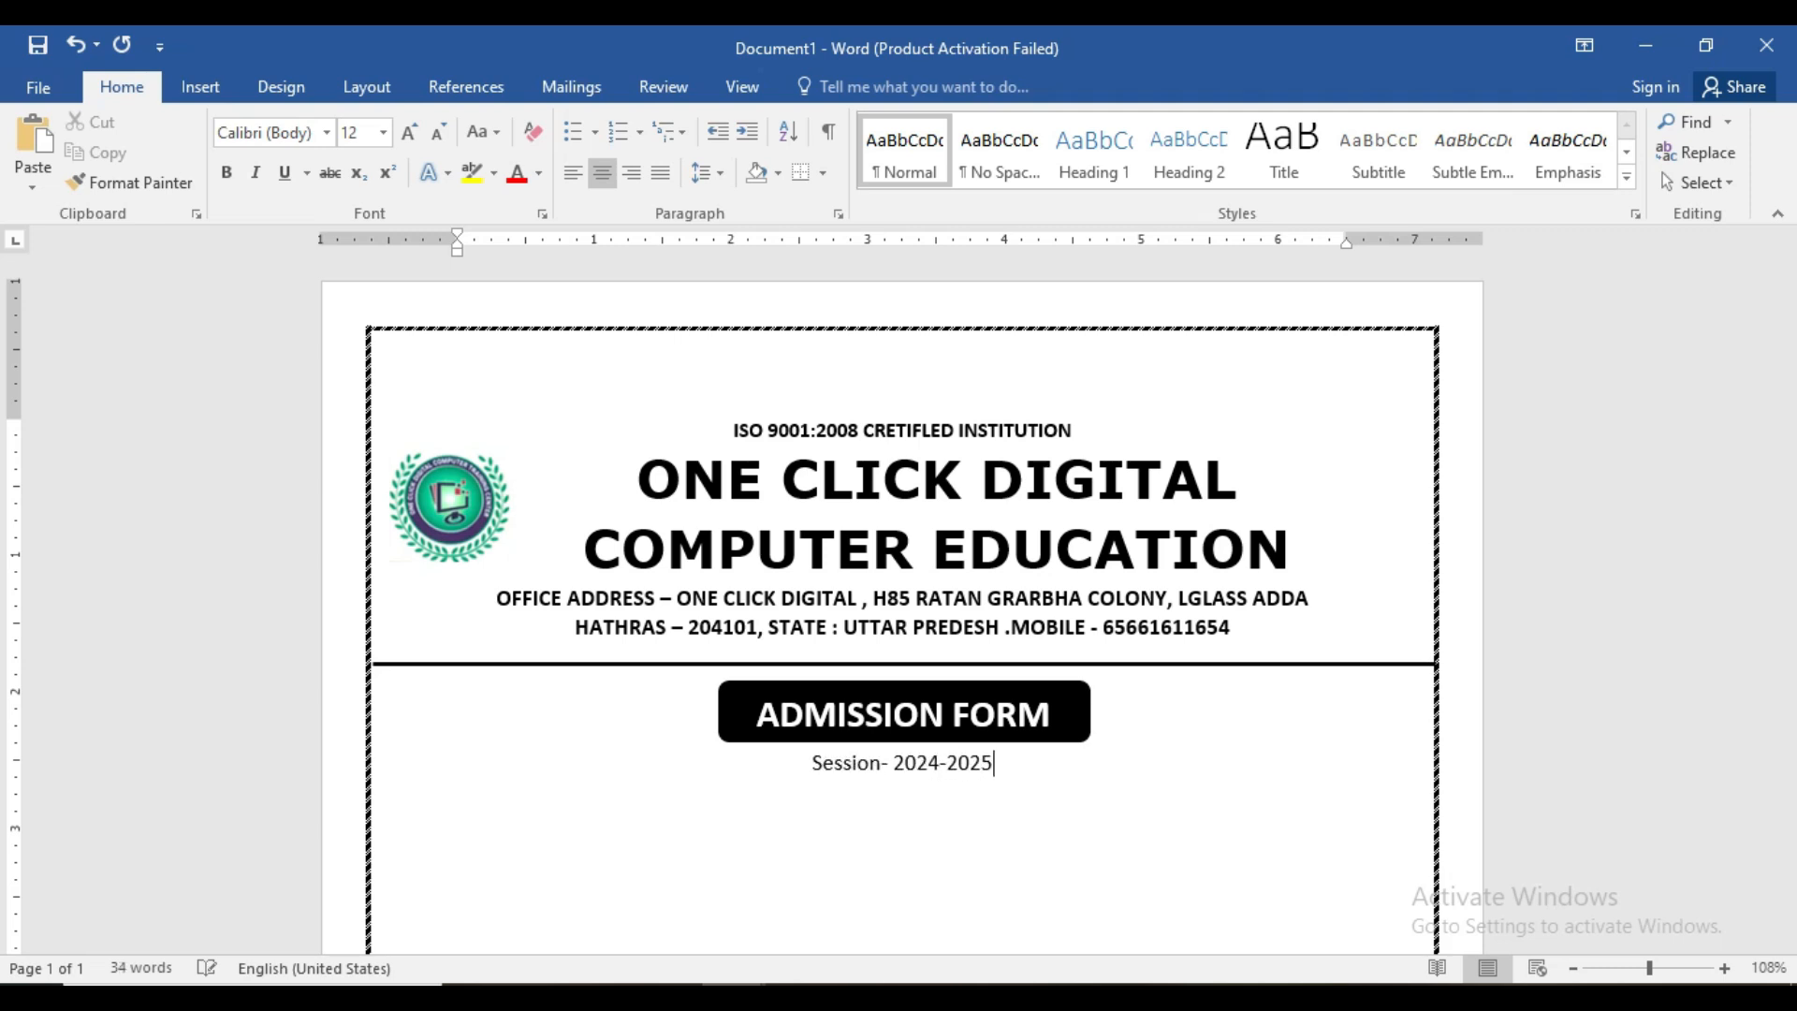
pyautogui.press('Return')
pyautogui.click(576, 172)
# - Move the ruler's left and first-line indent markers to the page margin
pyautogui.moveTo(458, 245); pyautogui.dragTo(414, 241)
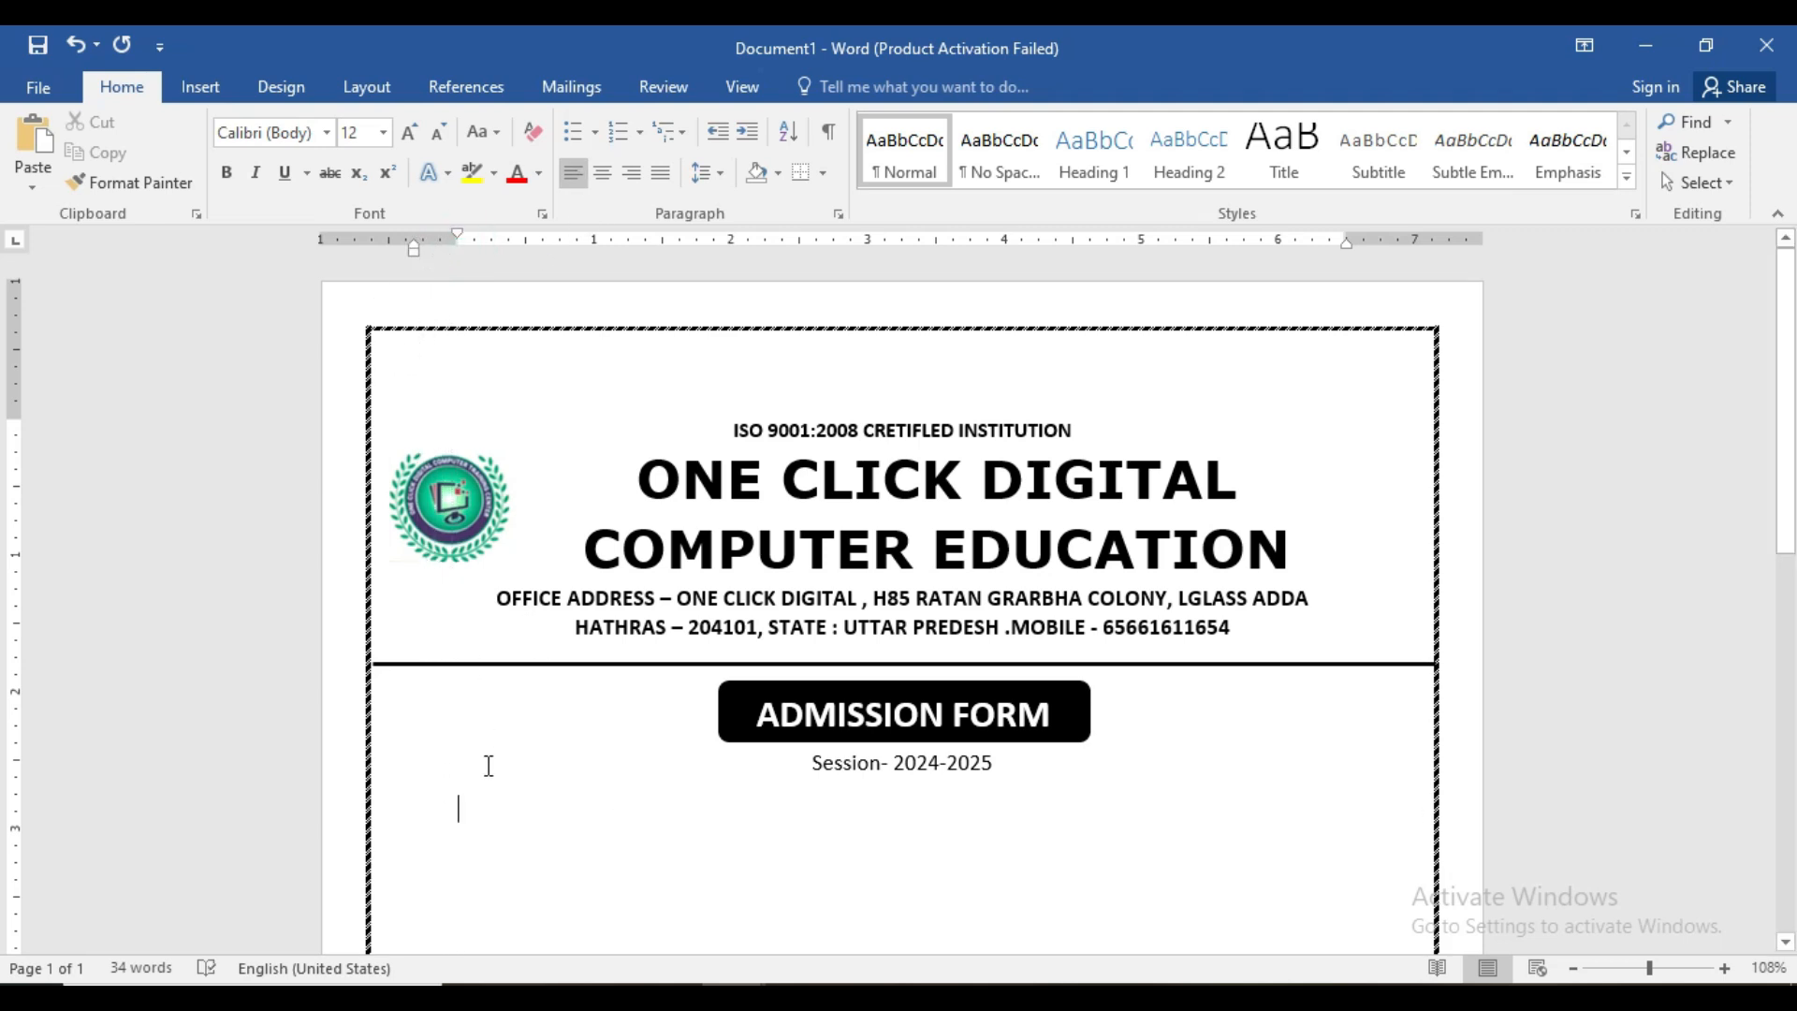
pyautogui.click(433, 811)
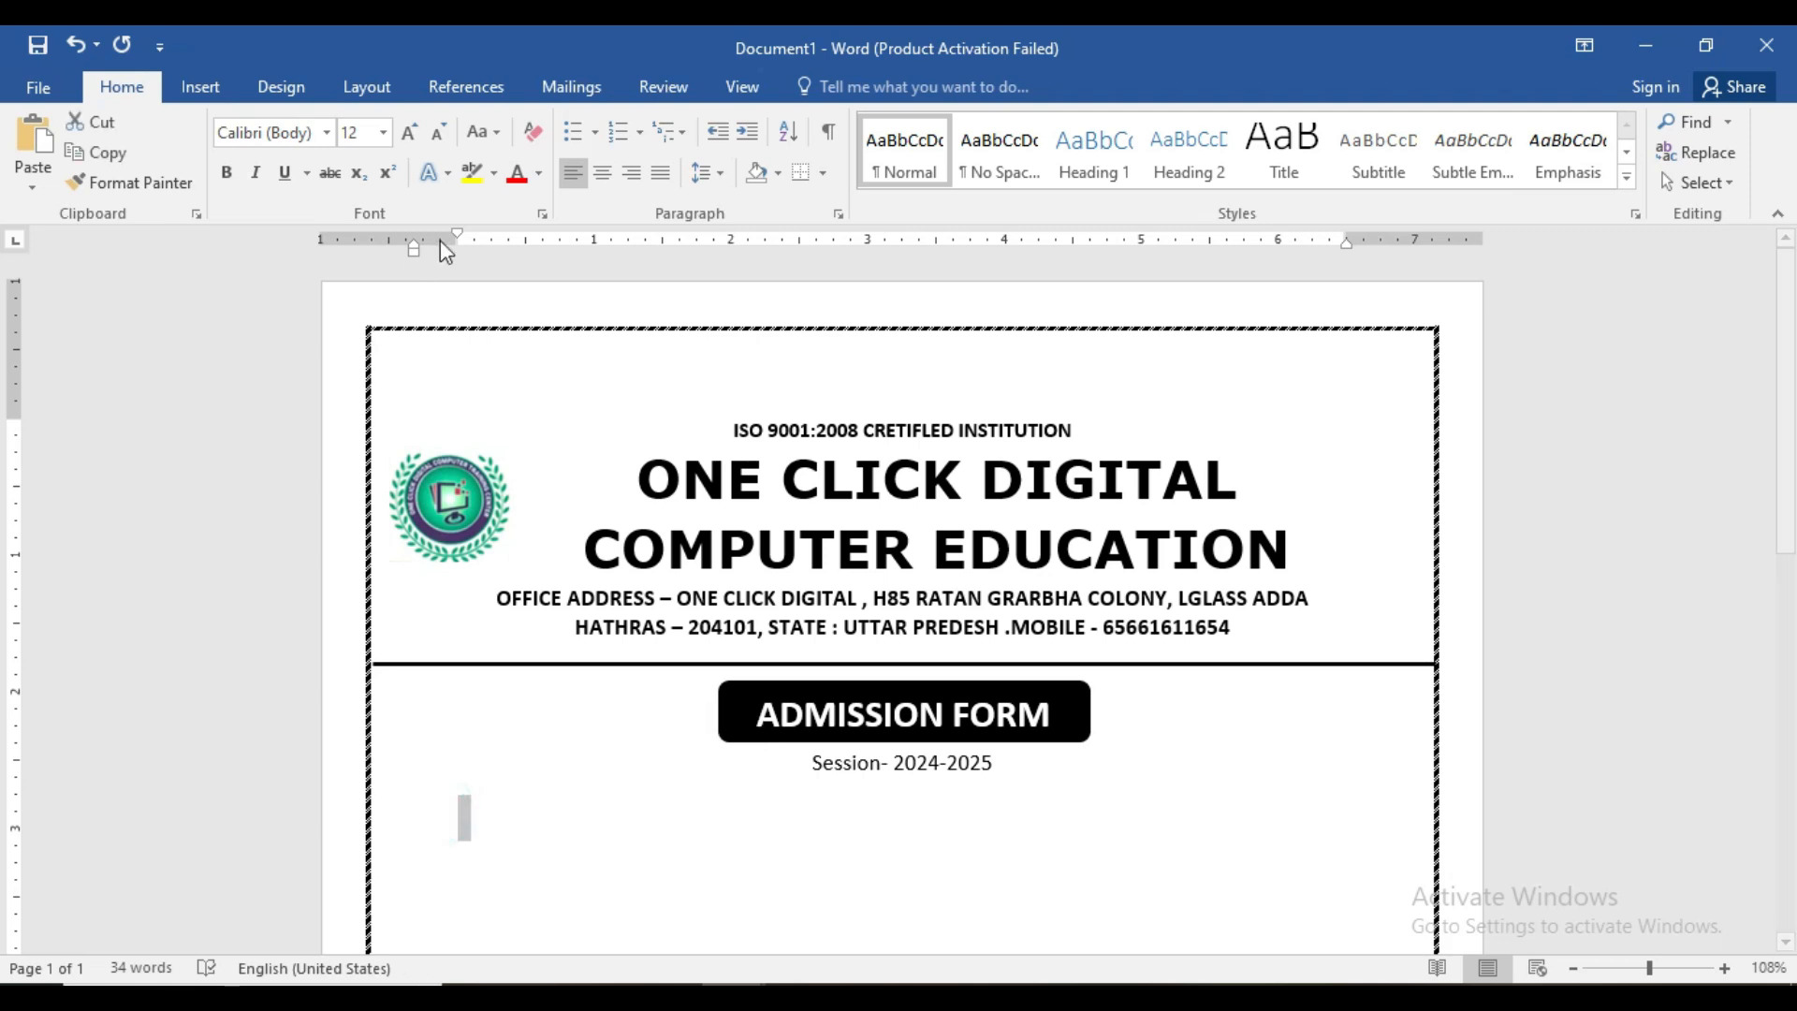
pyautogui.moveTo(455, 235); pyautogui.dragTo(412, 235)
pyautogui.click(436, 835)
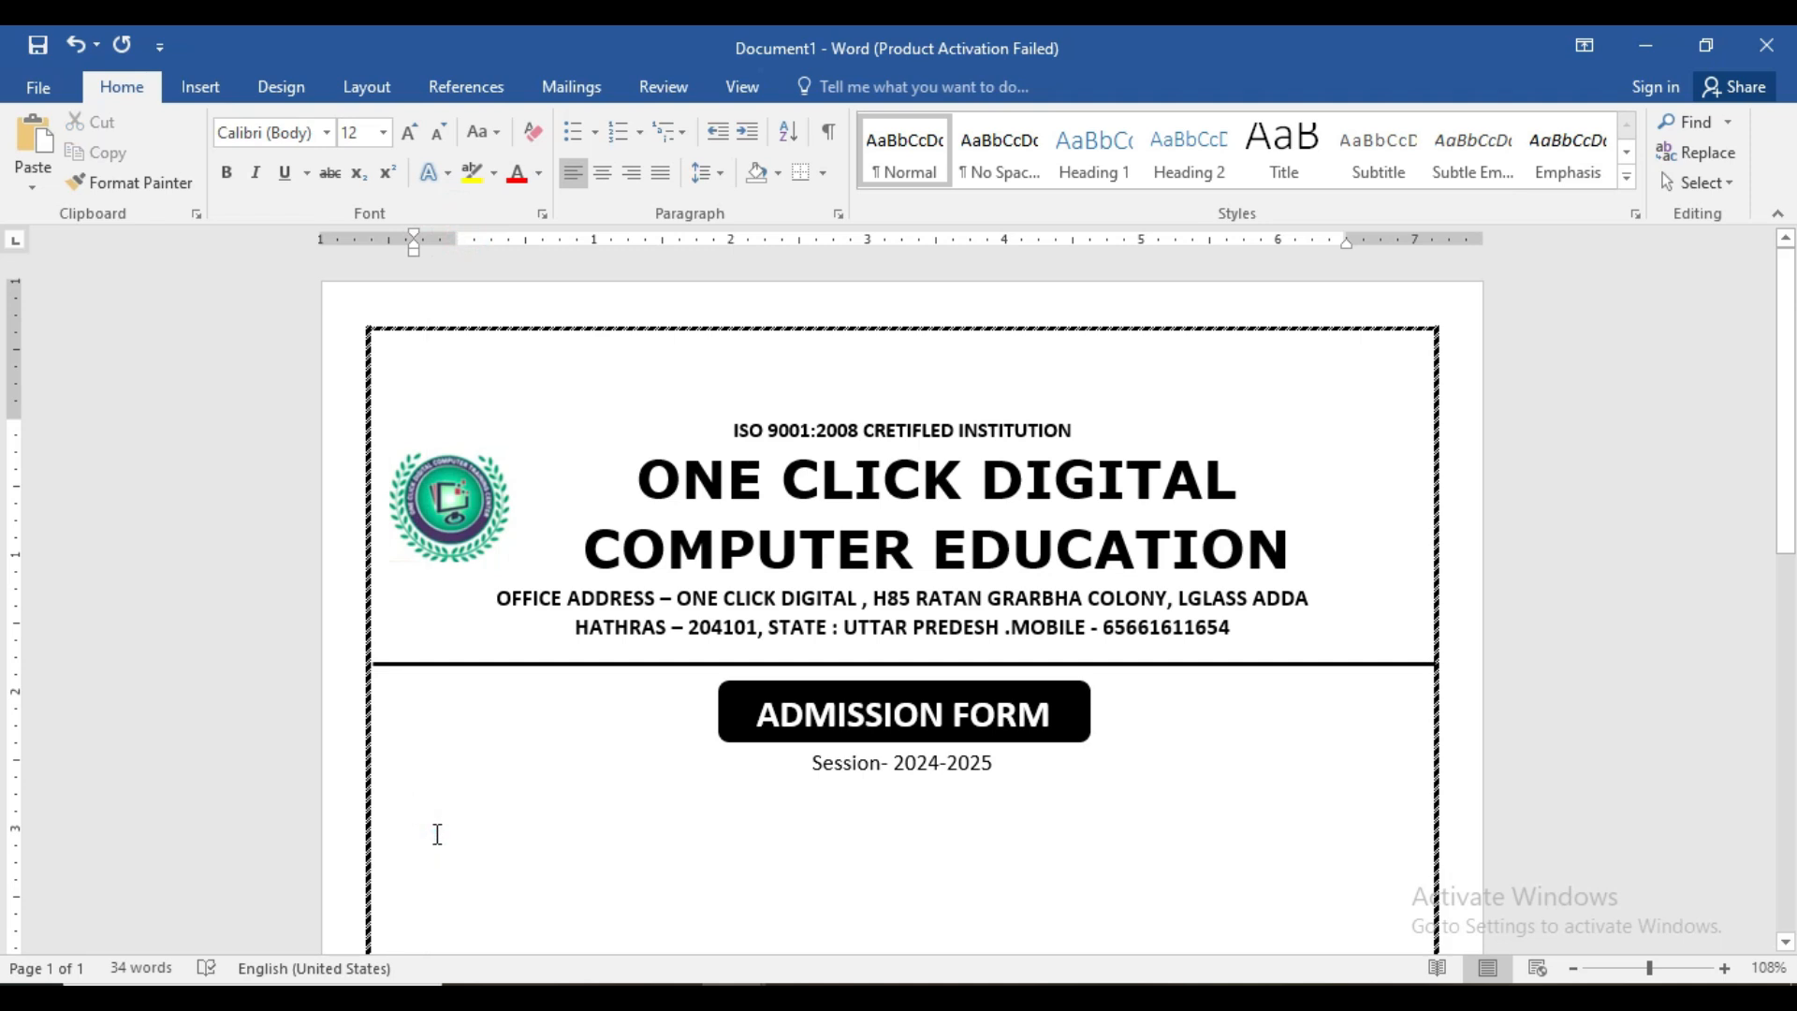
# - Type the field labels 'Ran No....', 'Name' and 'Father's Name' on separate lines
pyautogui.write('Ran ')
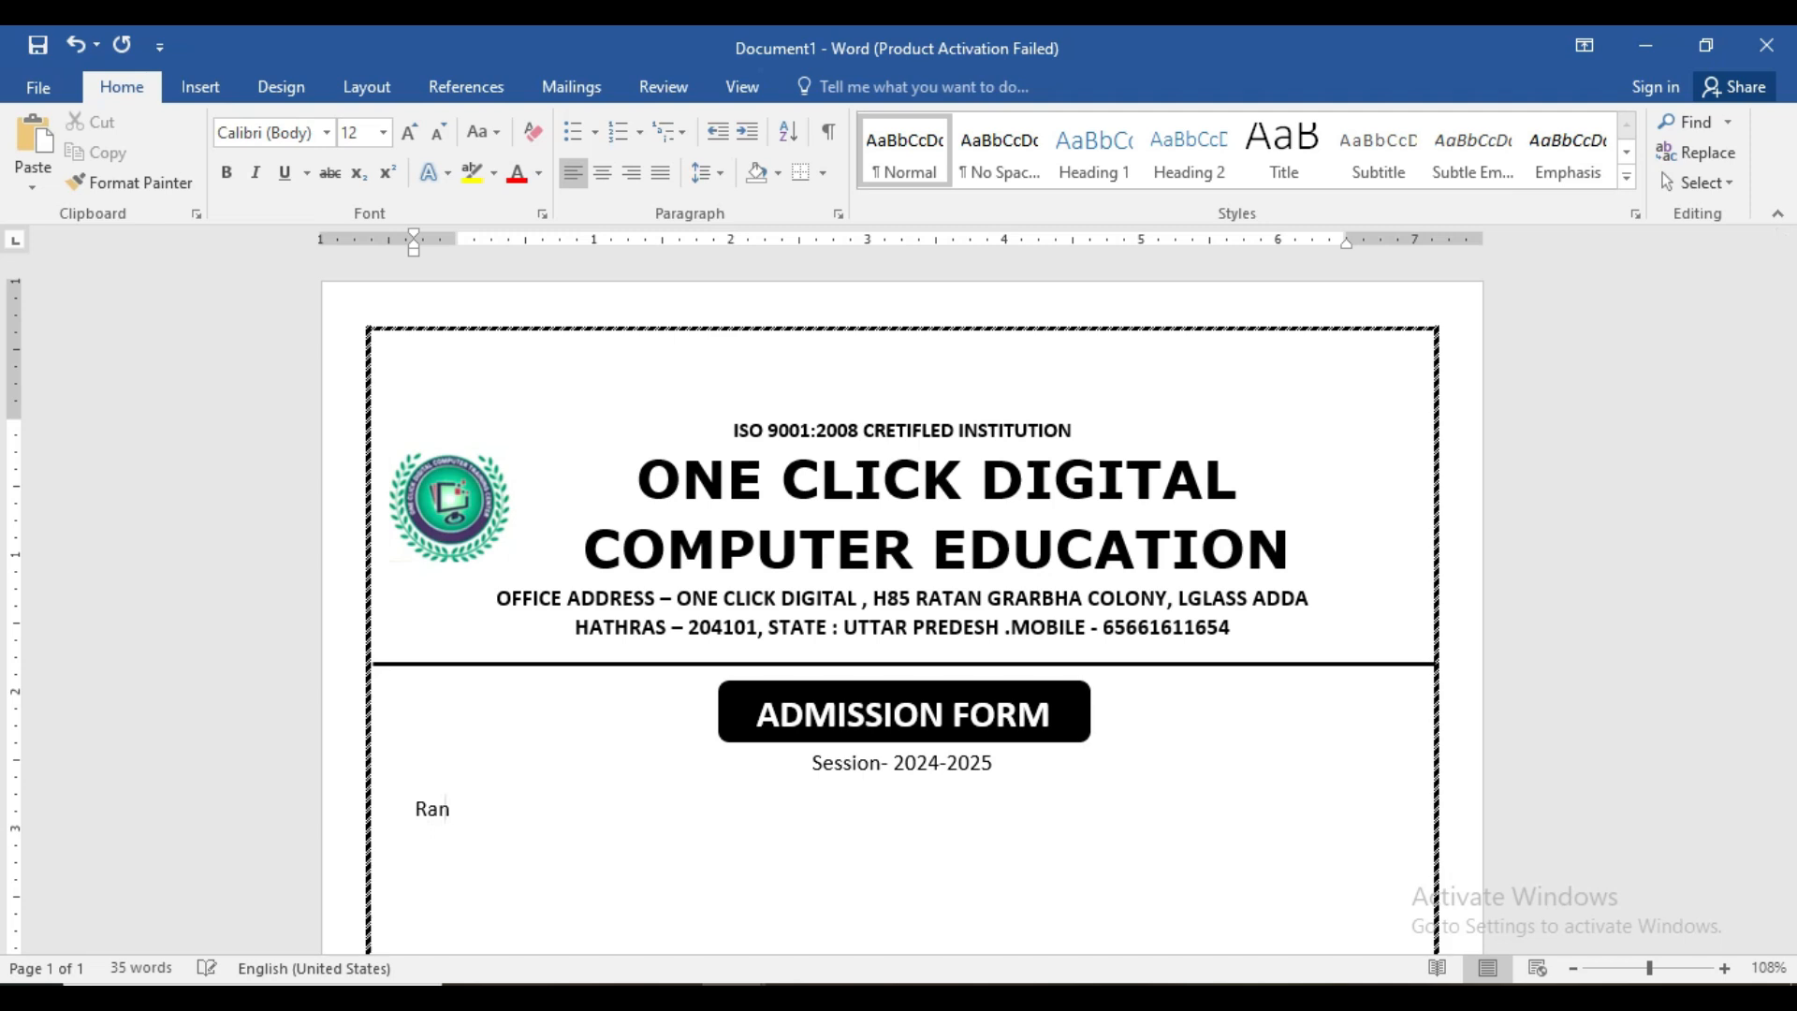
pyautogui.write('N')
pyautogui.write('o.................................... ')
pyautogui.write('Name')
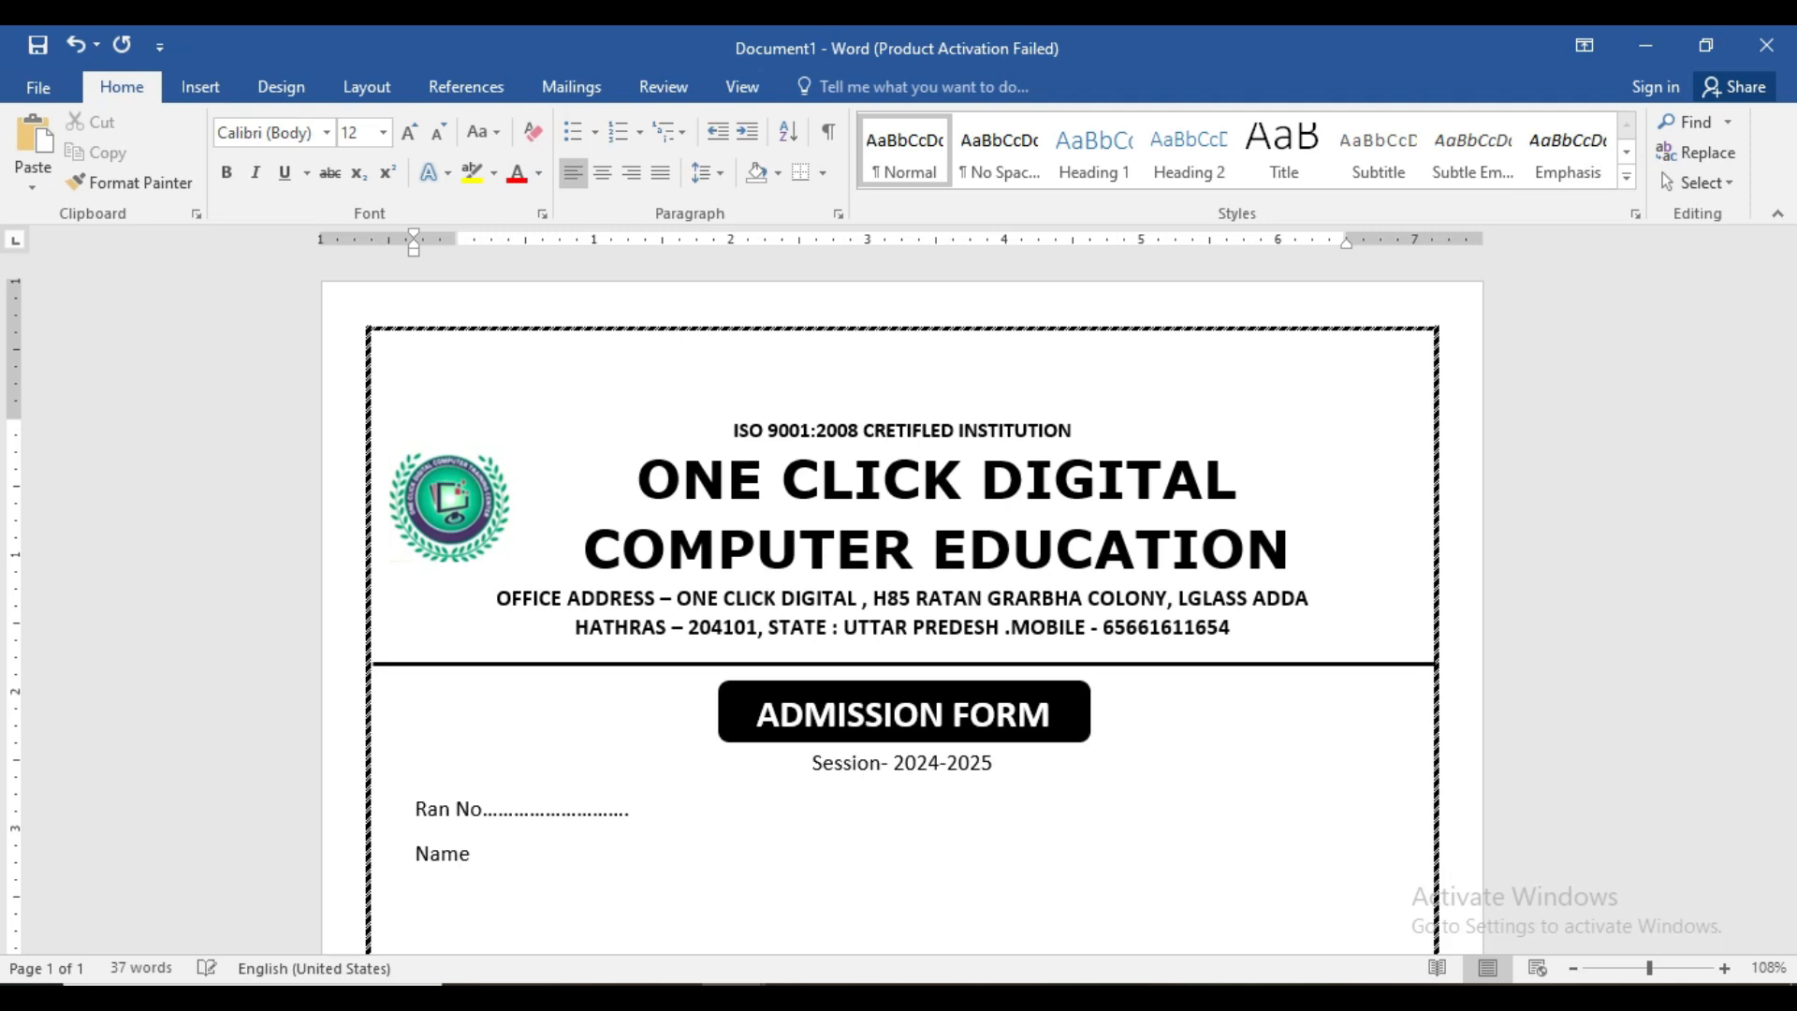
pyautogui.write("Father's NA")
pyautogui.press('BackSpace')
pyautogui.write('am')
pyautogui.press('BackSpace')
pyautogui.write('me')
pyautogui.press('Return')
pyautogui.scroll(-3, 426, 822)
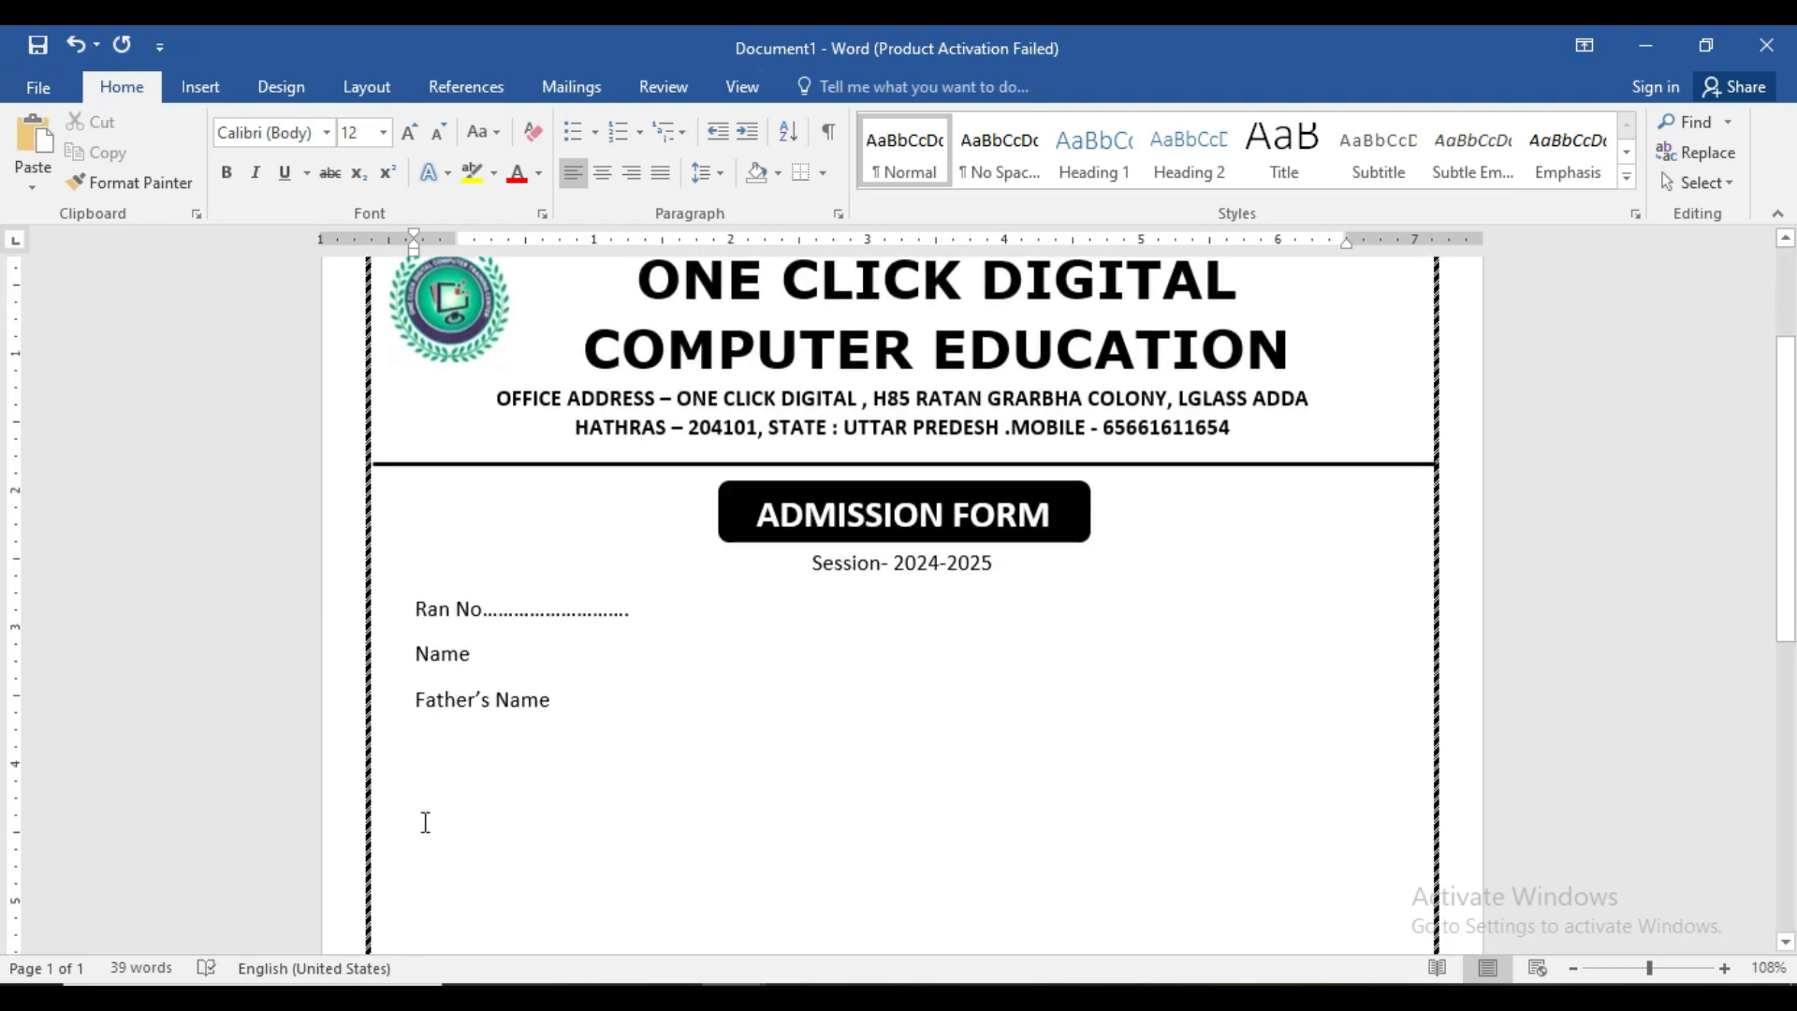
# - Add the labels Mother's Name, Date of Birth and Gender on their own lines
pyautogui.click(1668, 968)
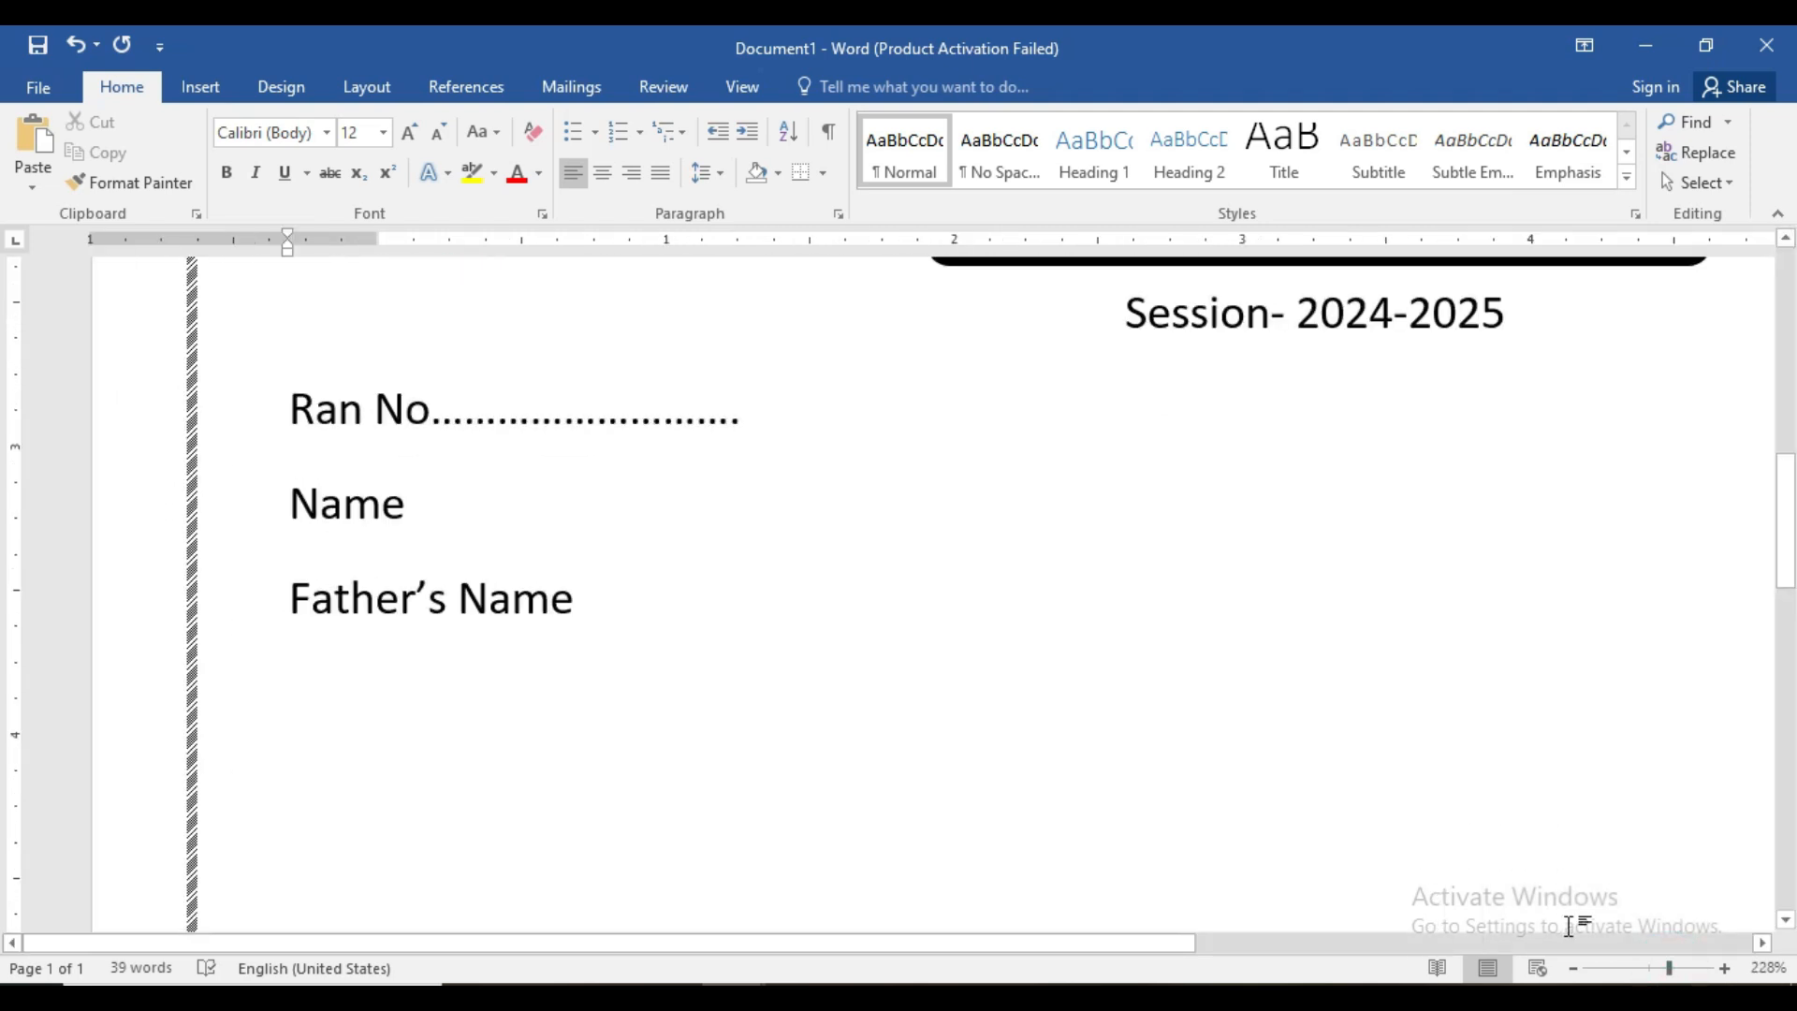
pyautogui.click(1659, 967)
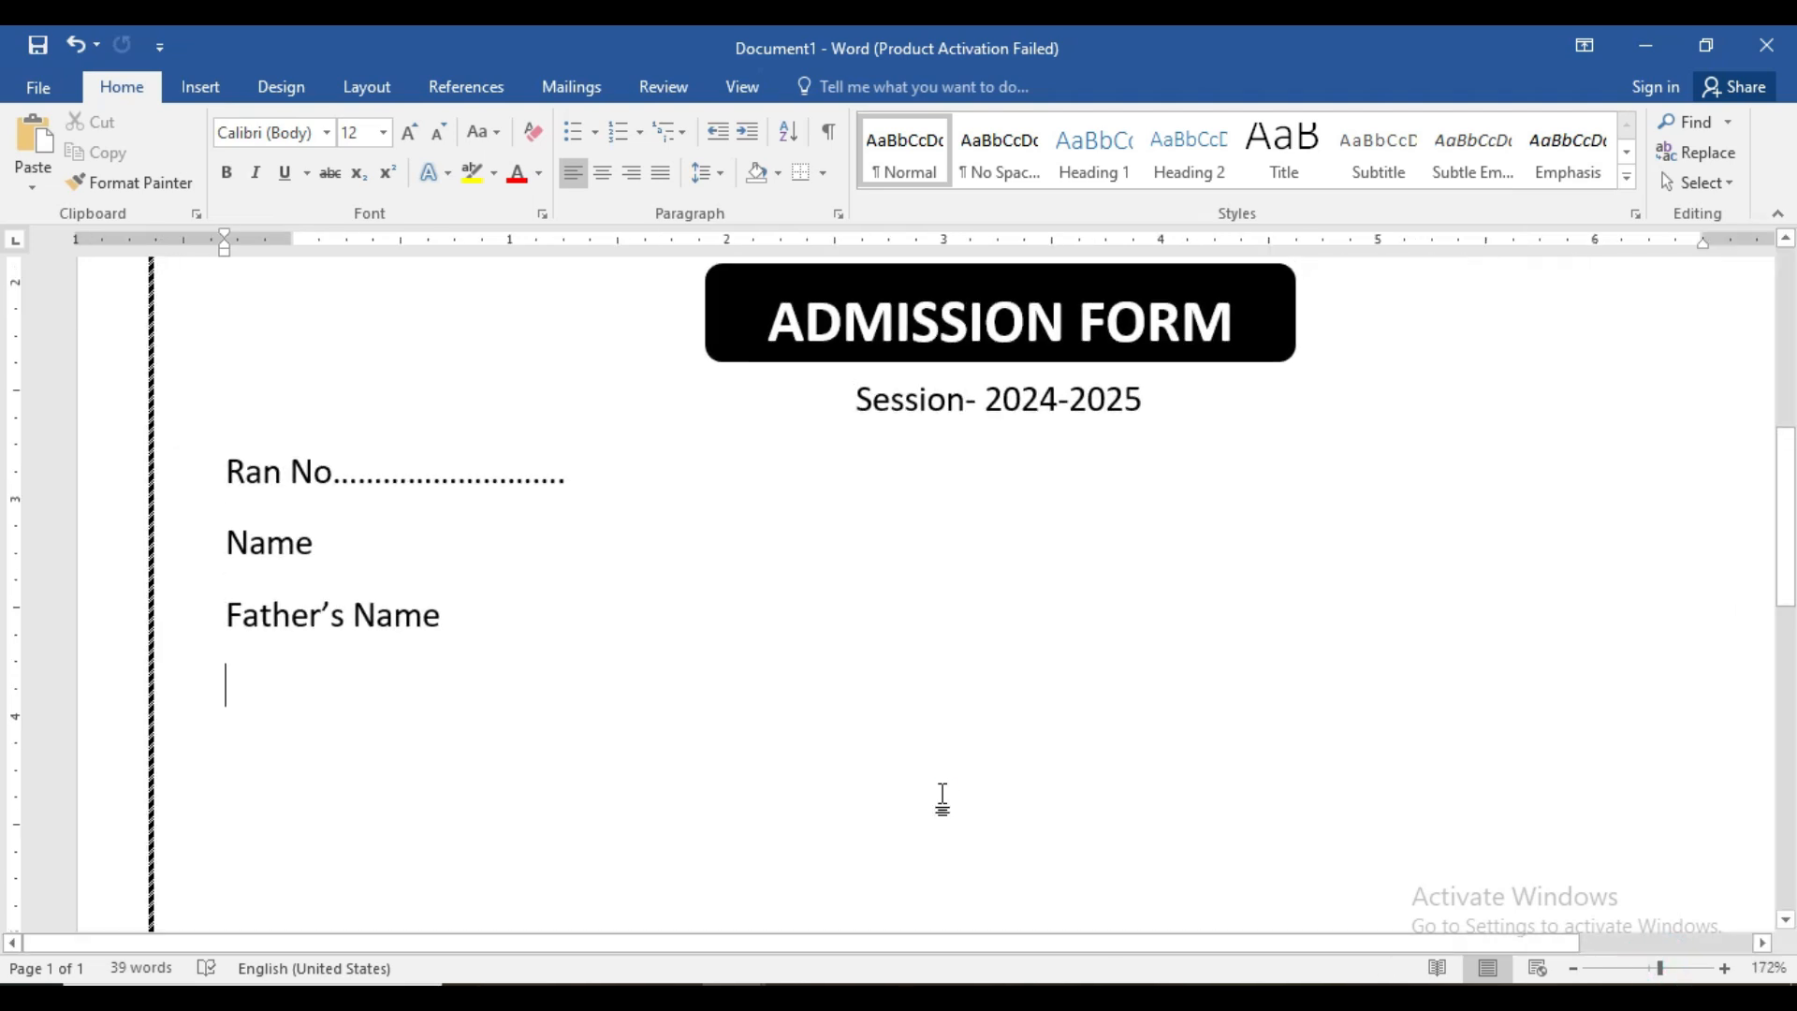
pyautogui.write('Mot')
pyautogui.write('her')
pyautogui.write("'s ")
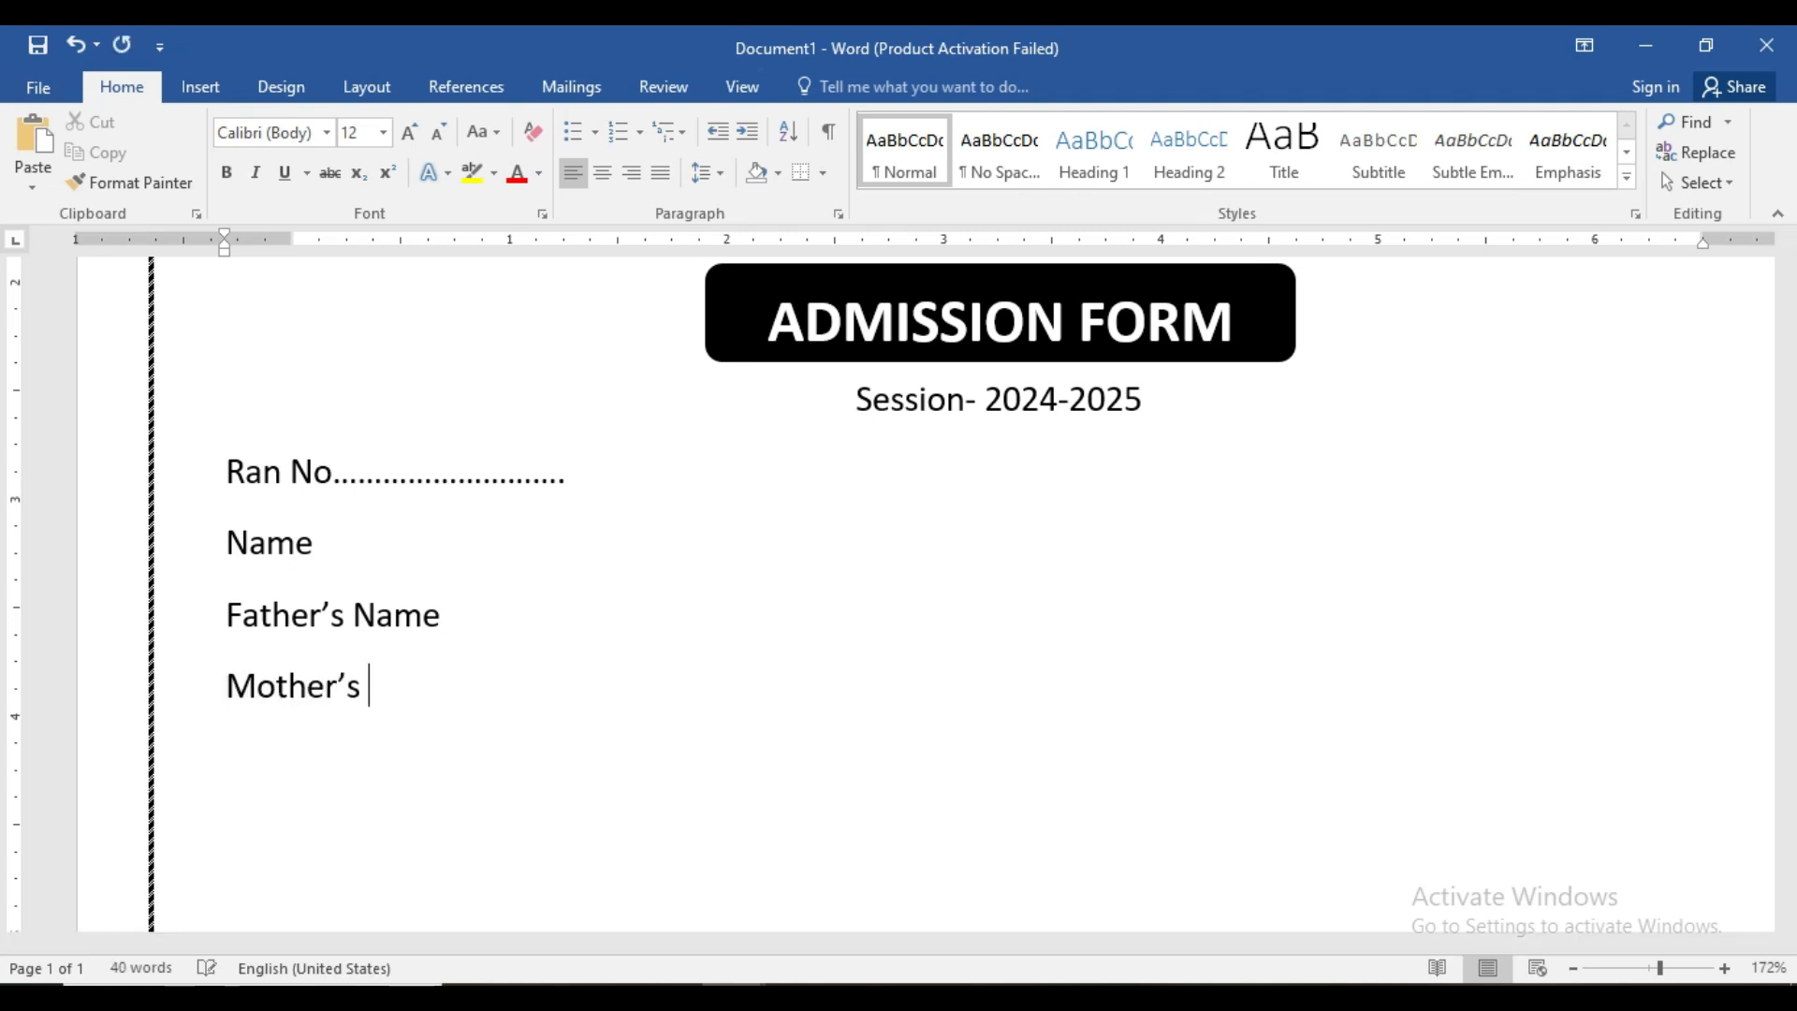
pyautogui.write('Name')
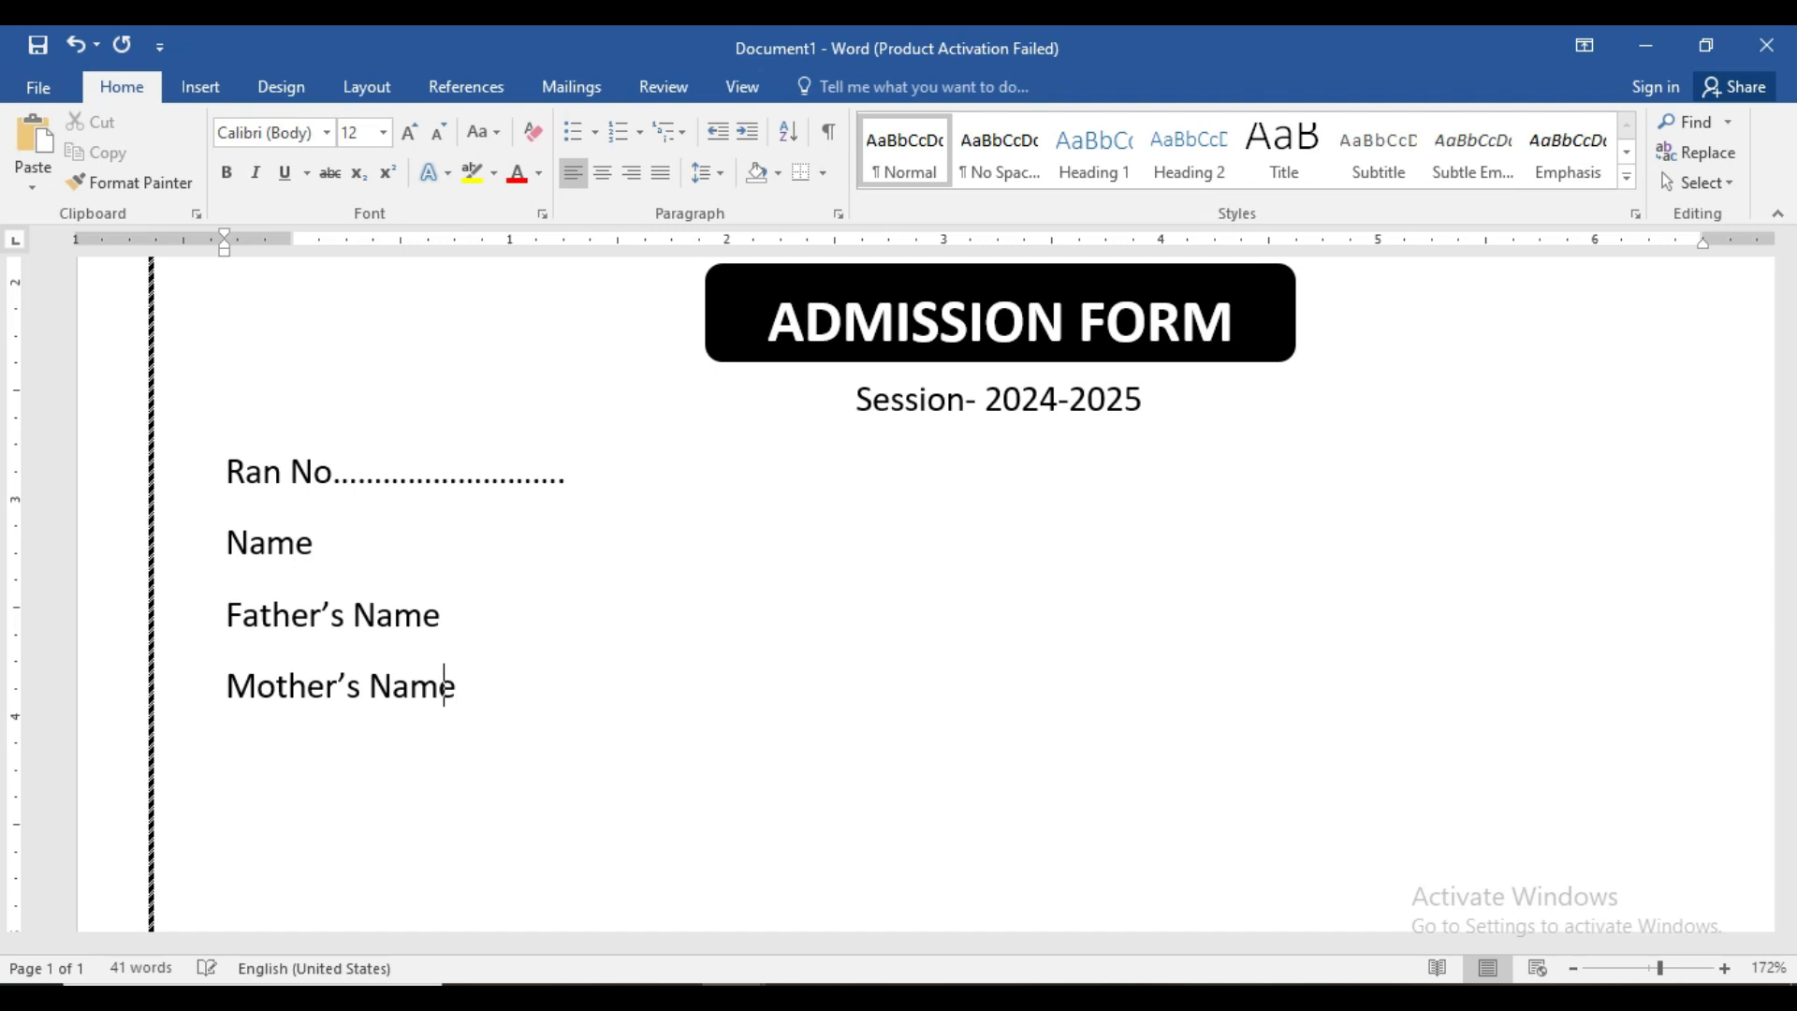
pyautogui.press('Return')
pyautogui.write('Date of ')
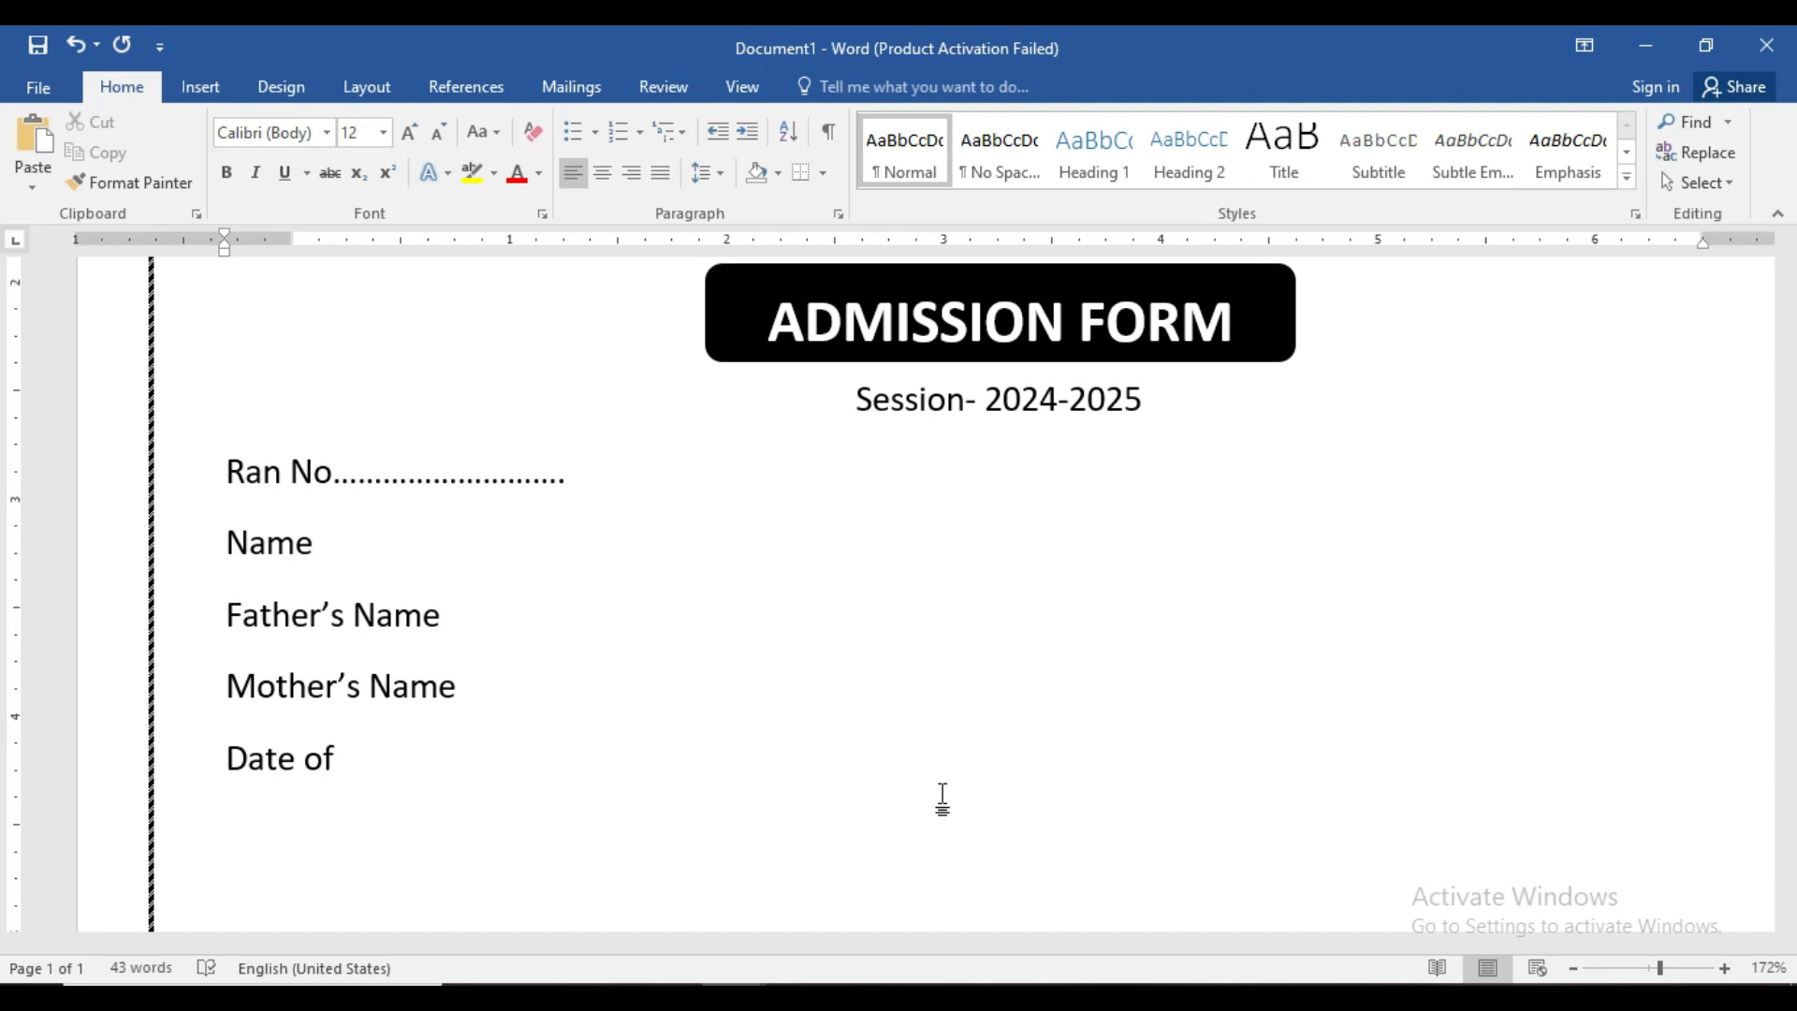
pyautogui.write('Bit')
pyautogui.press('BackSpace')
pyautogui.write('rth ')
pyautogui.write('Gender')
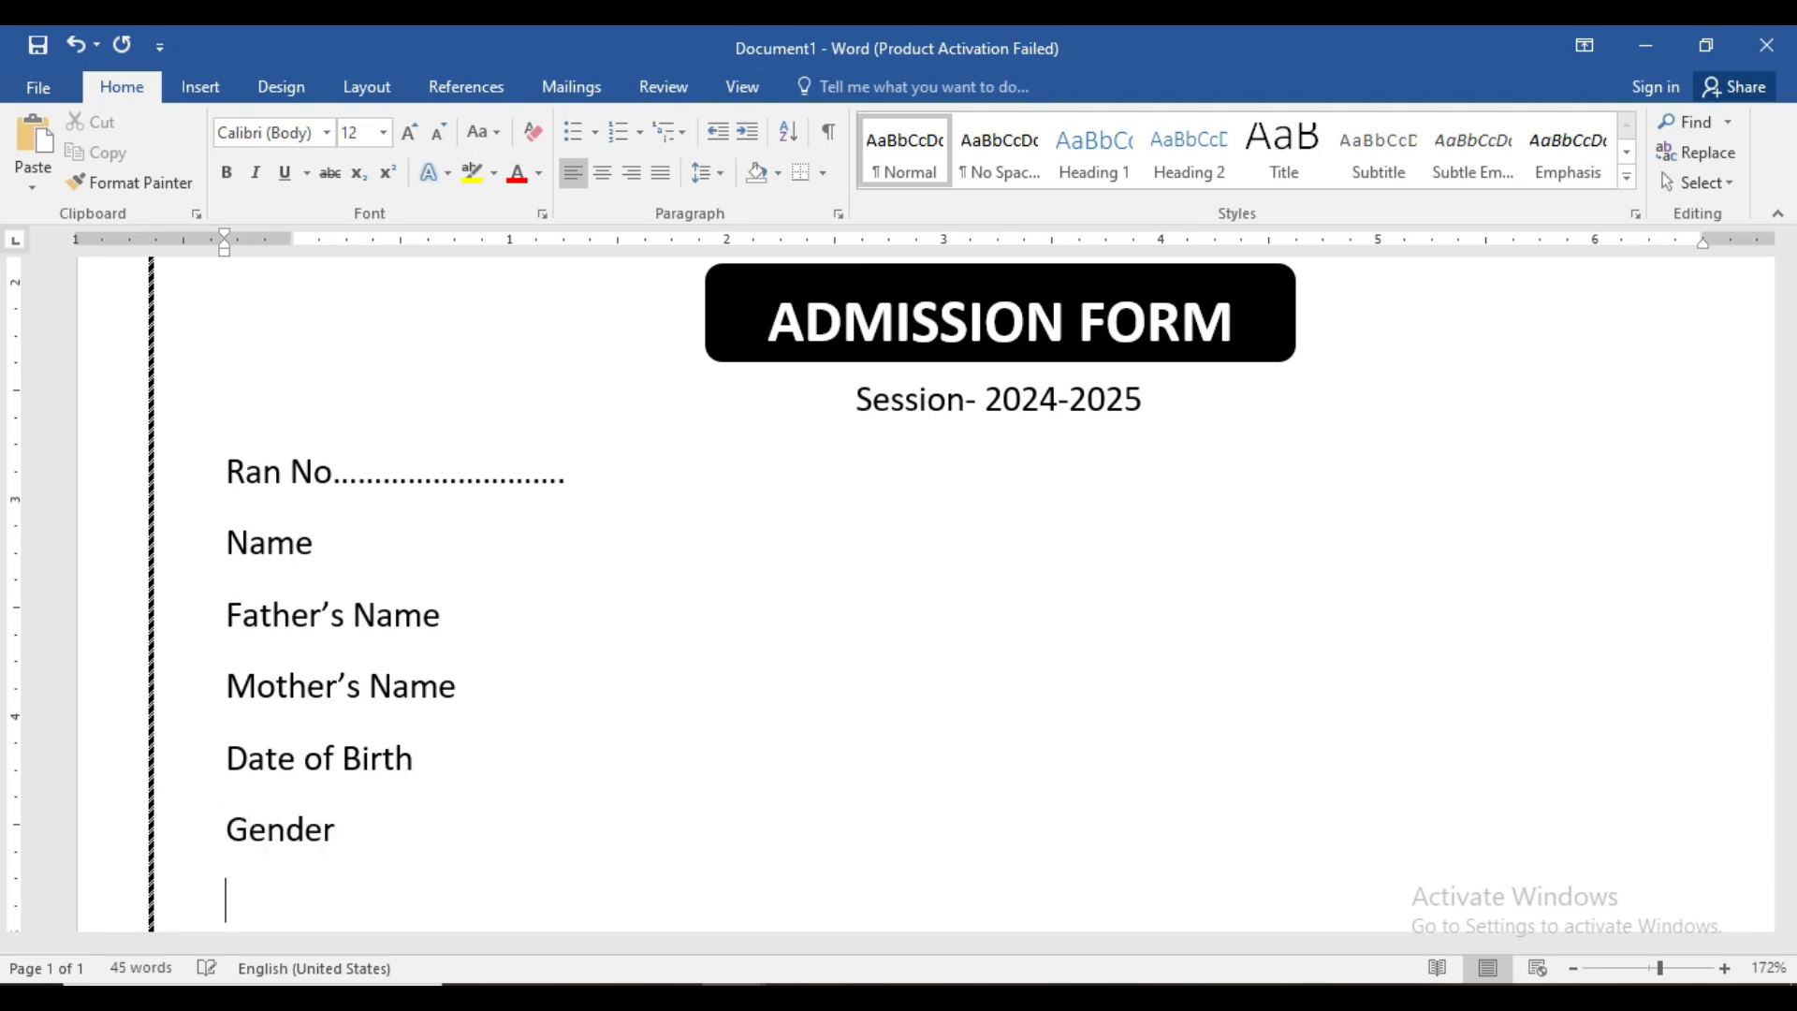
pyautogui.press('Return')
# - Add the labels Nationality, Qualification, Email ID and Mobile No
pyautogui.scroll(-5, 807, 742)
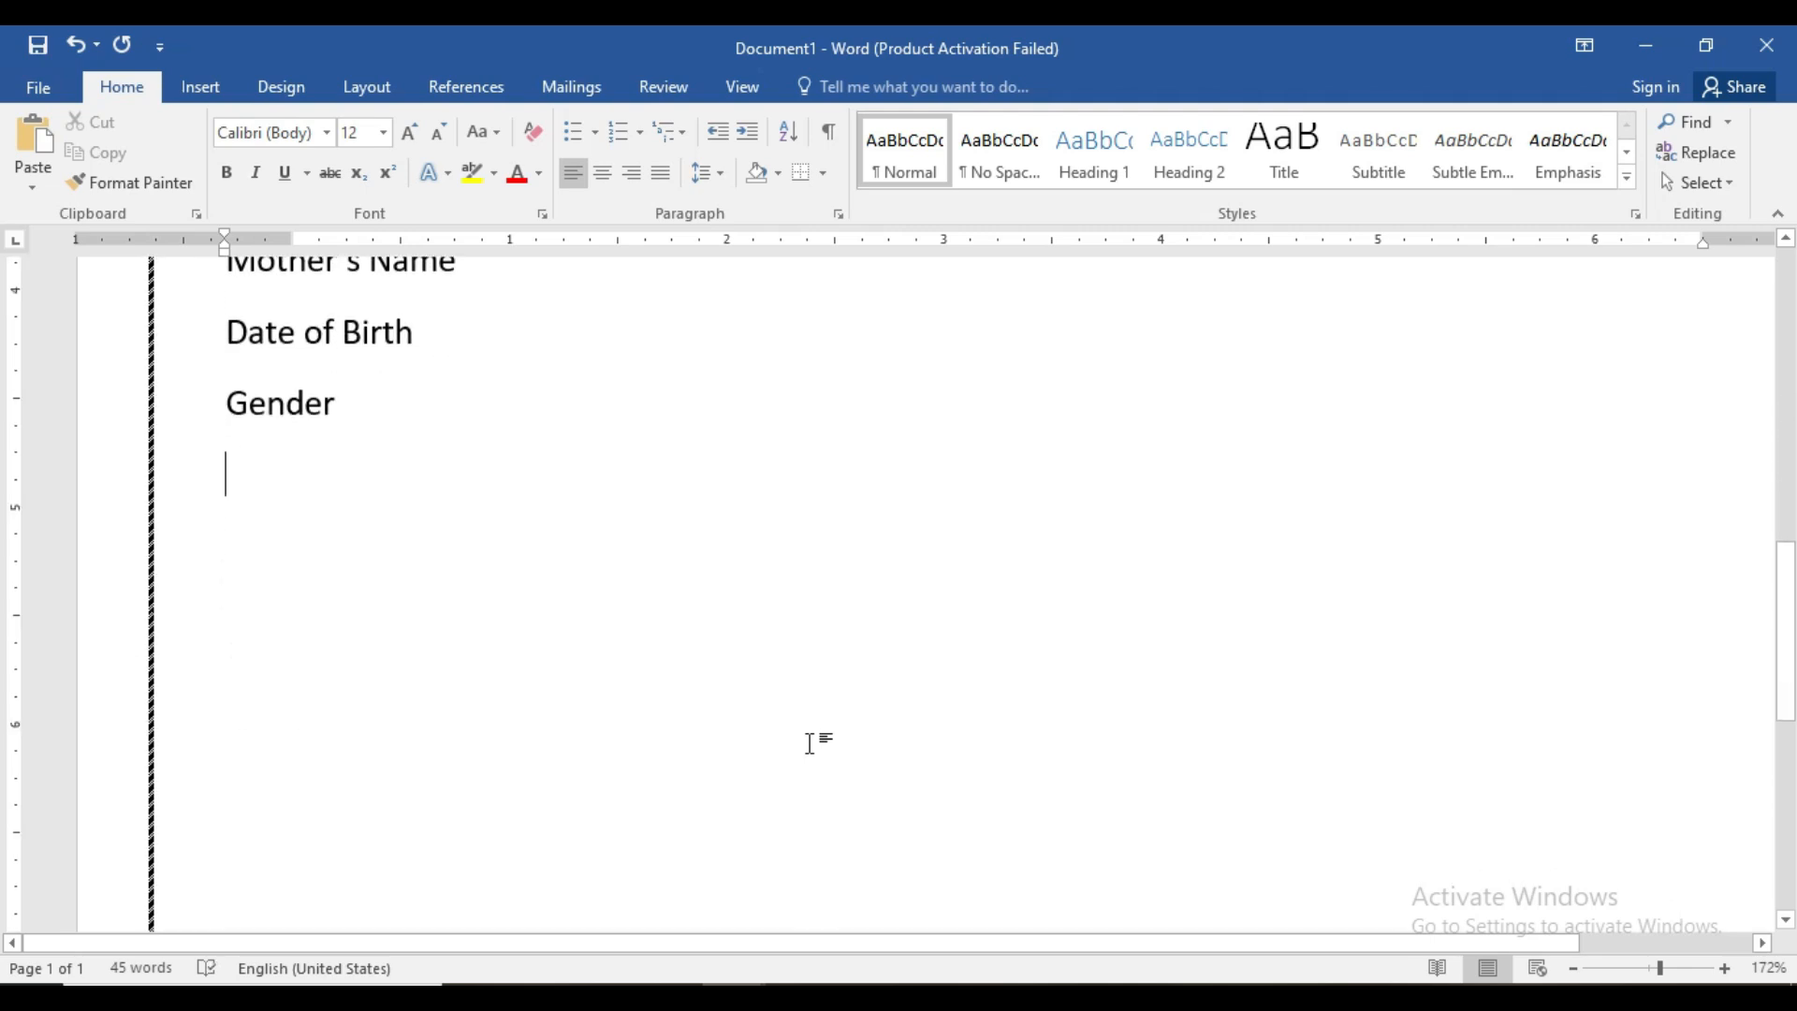
pyautogui.write('Na')
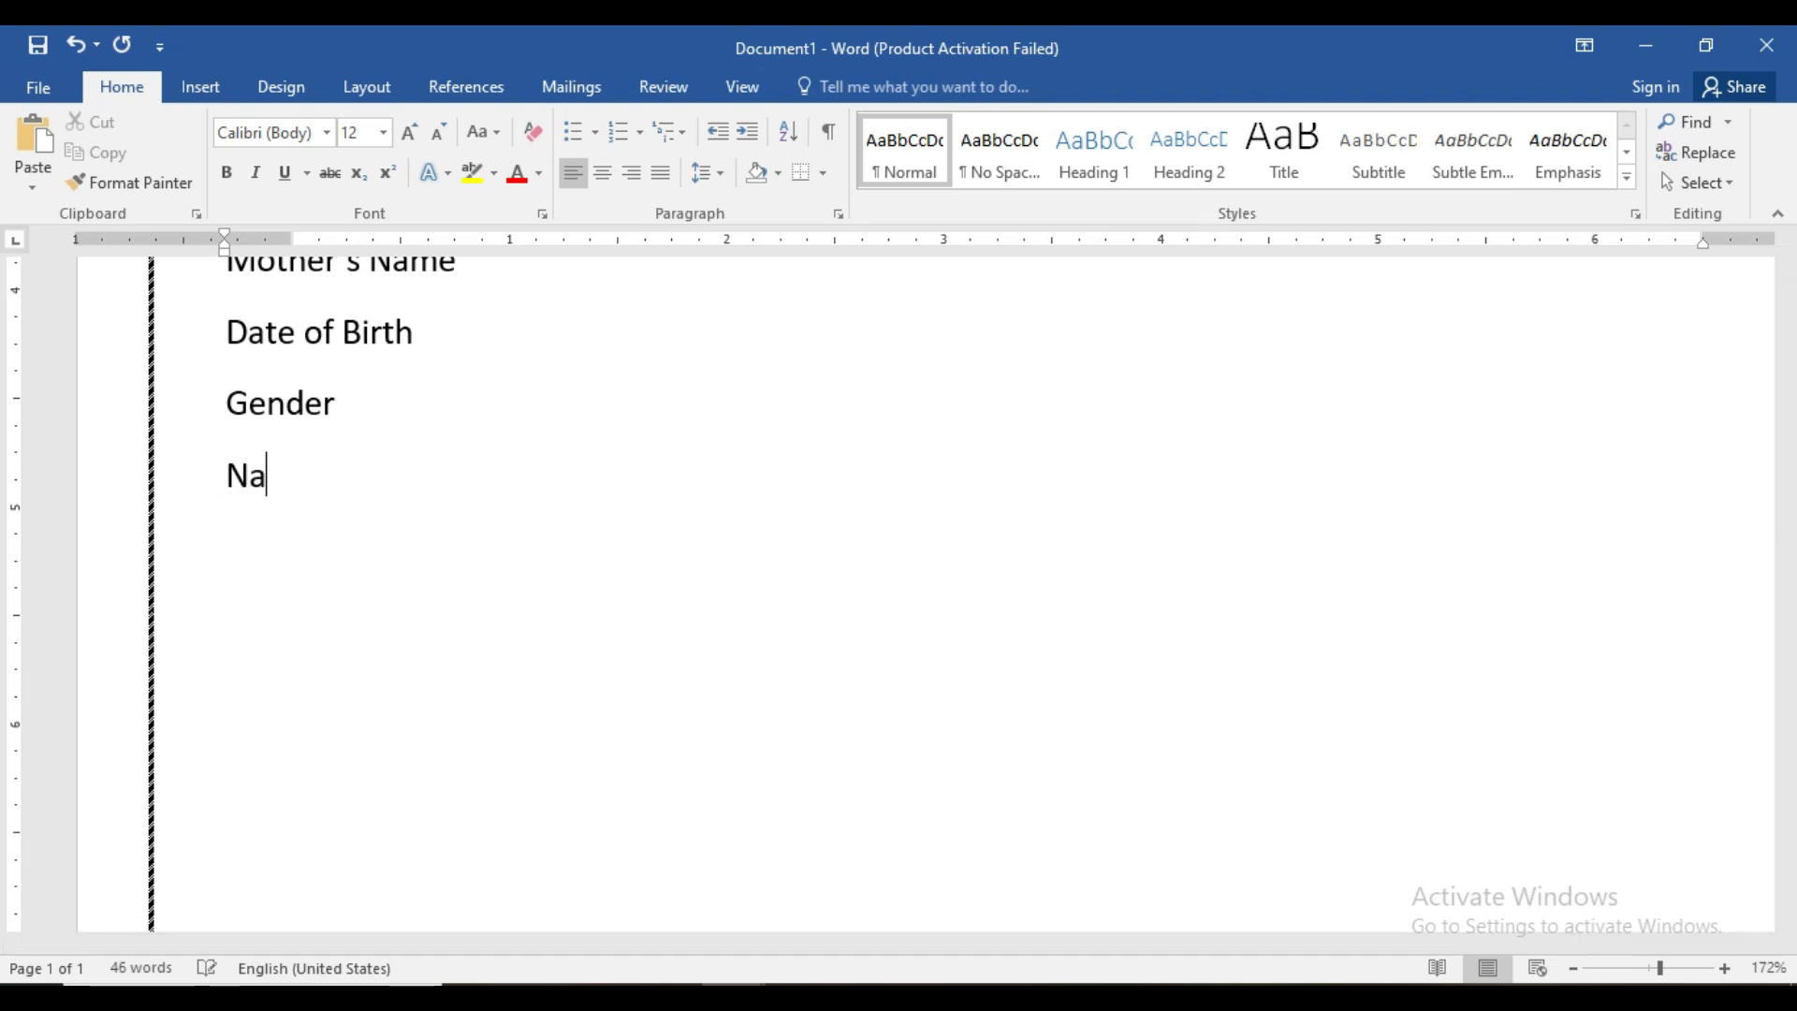
pyautogui.write('tionality')
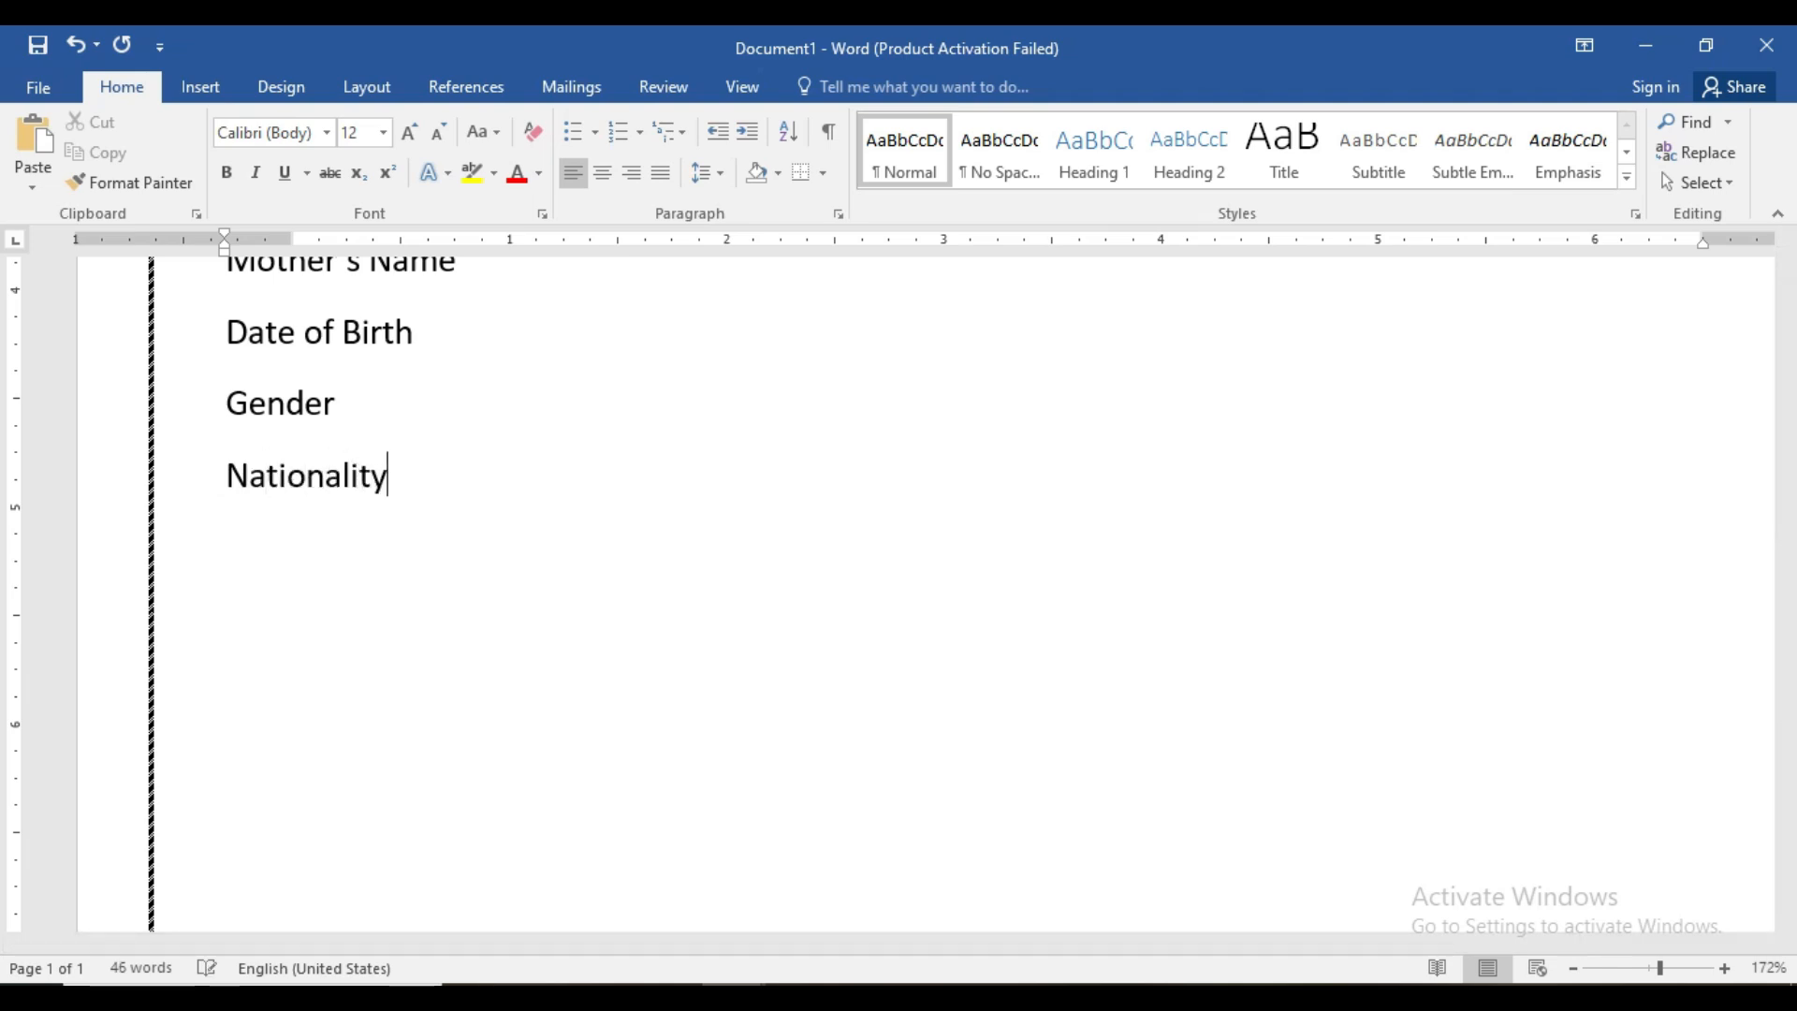
pyautogui.press('Return')
pyautogui.write('Qualification')
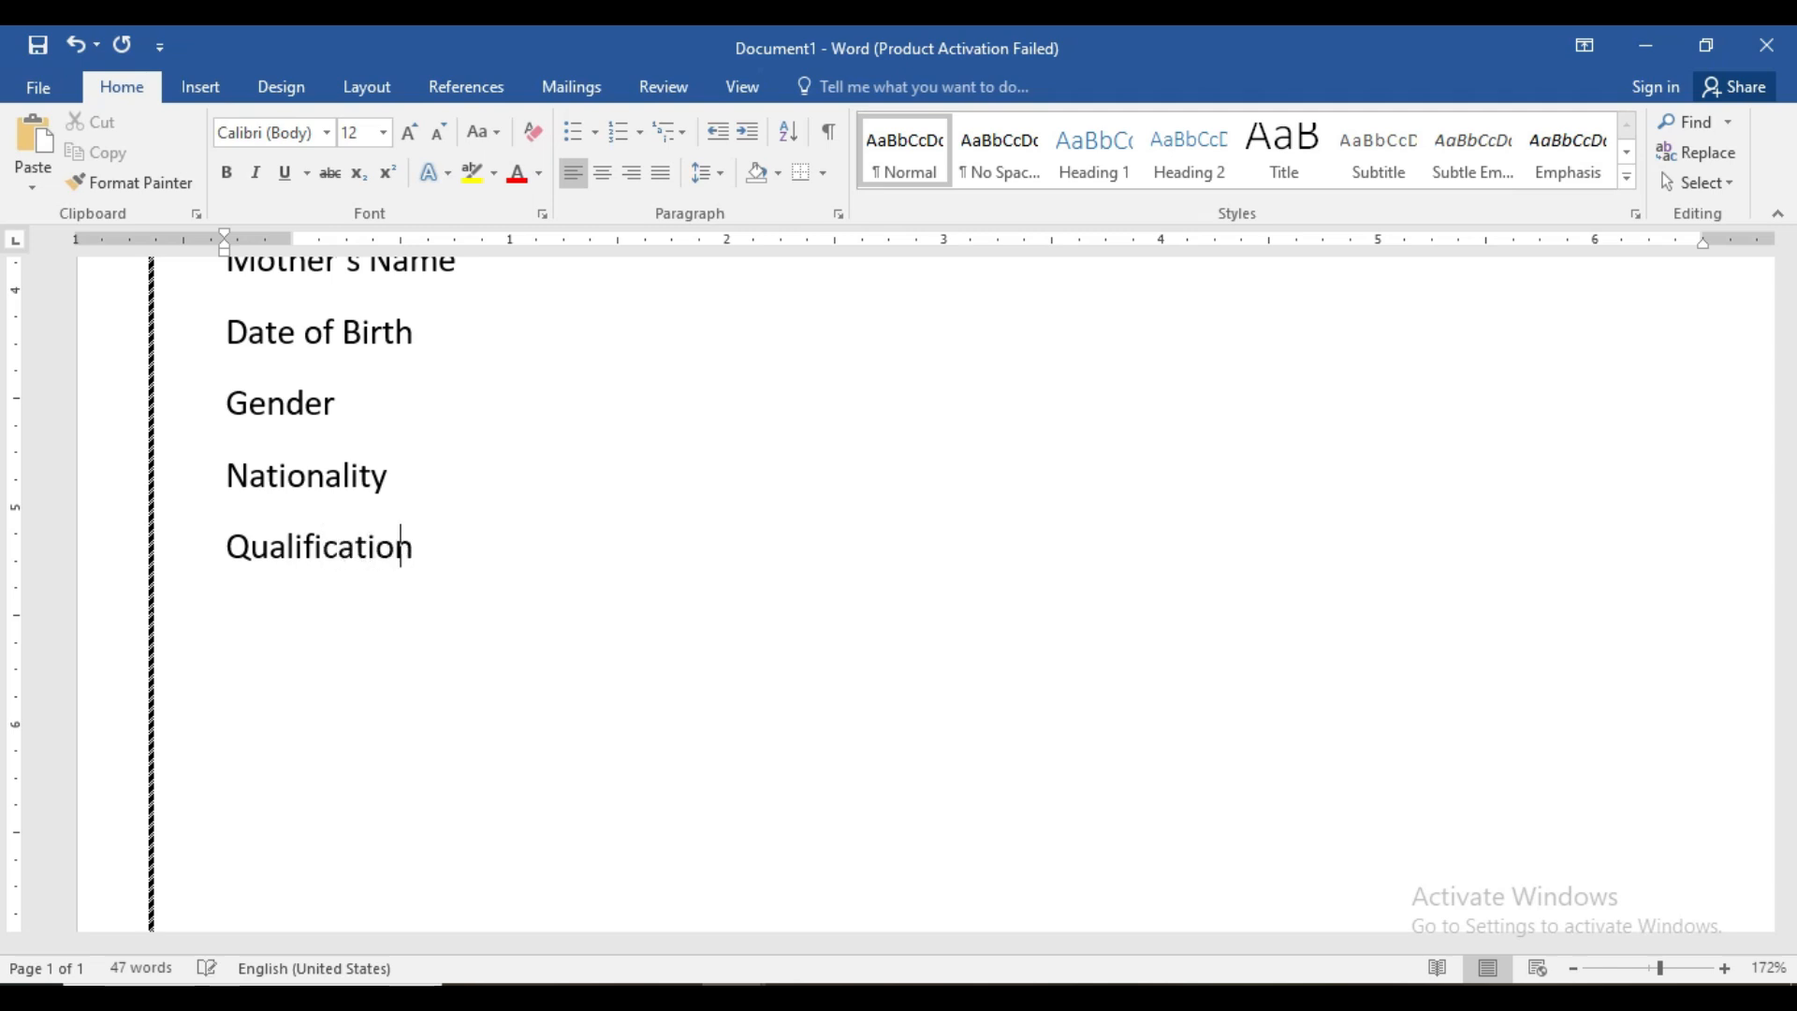
pyautogui.press('Return')
pyautogui.write('Email Id')
pyautogui.press('BackSpace')
pyautogui.write('D')
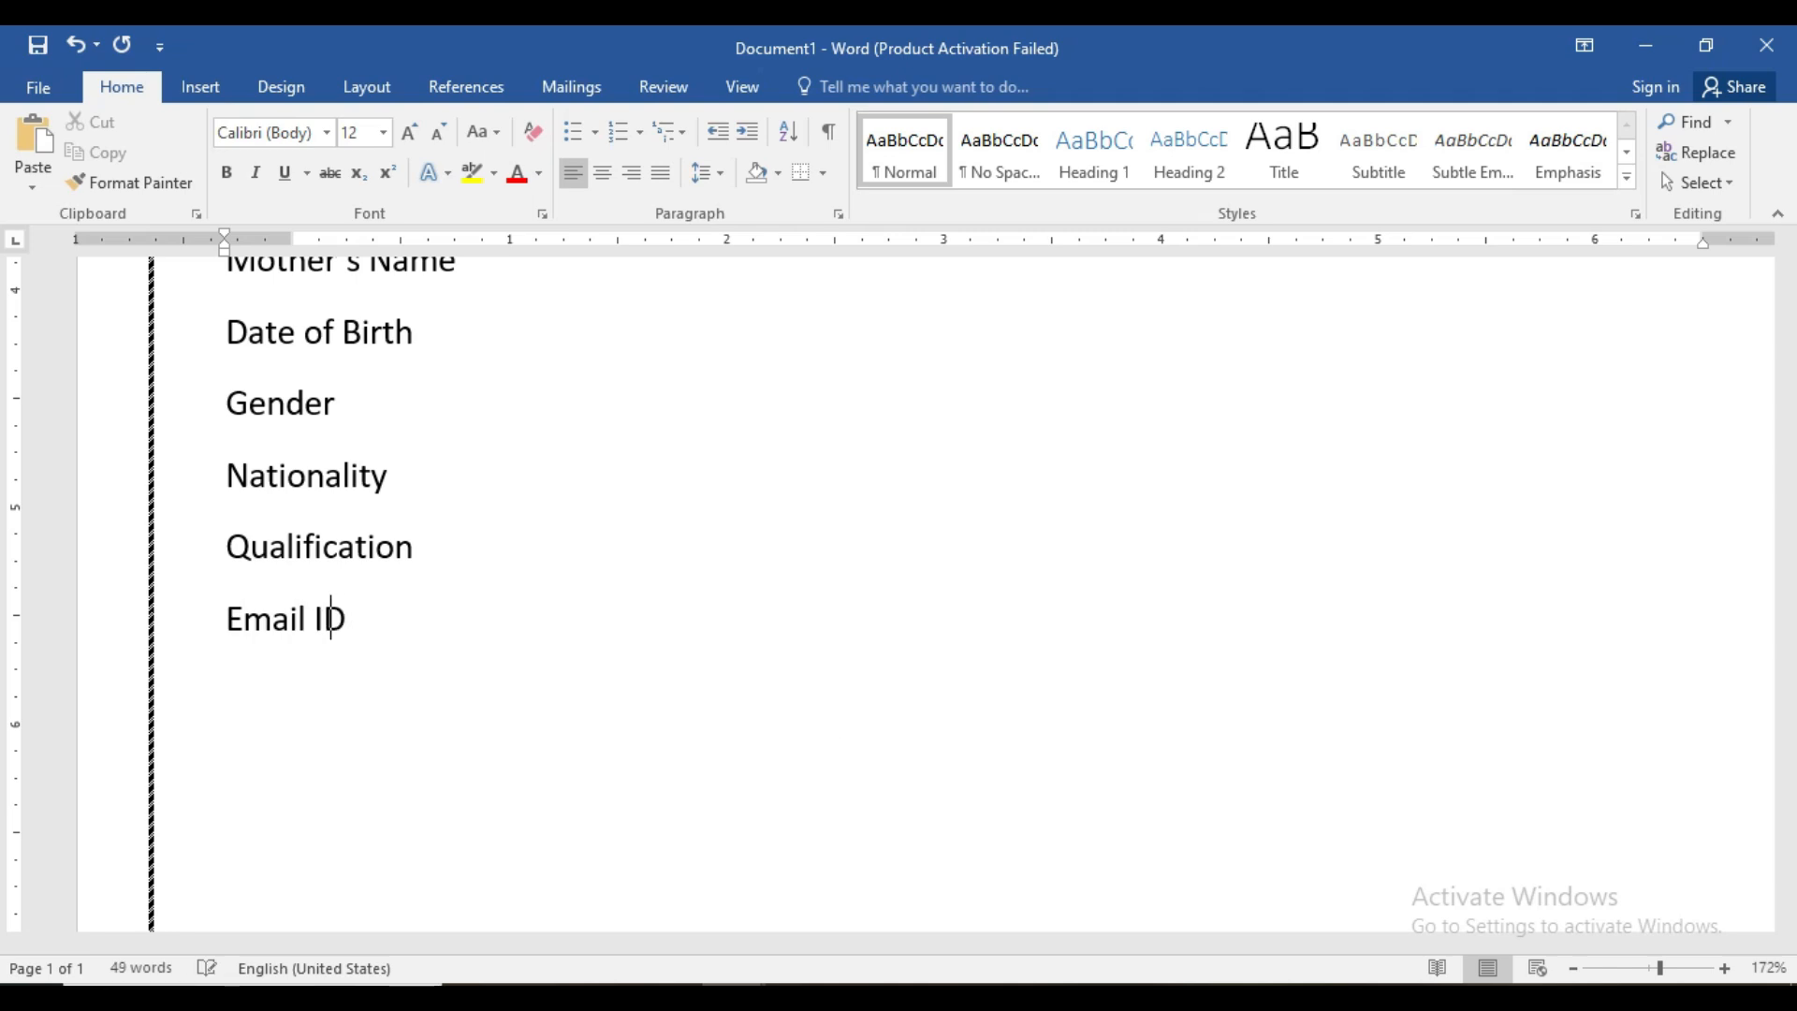
pyautogui.write('Mobl')
pyautogui.press('BackSpace')
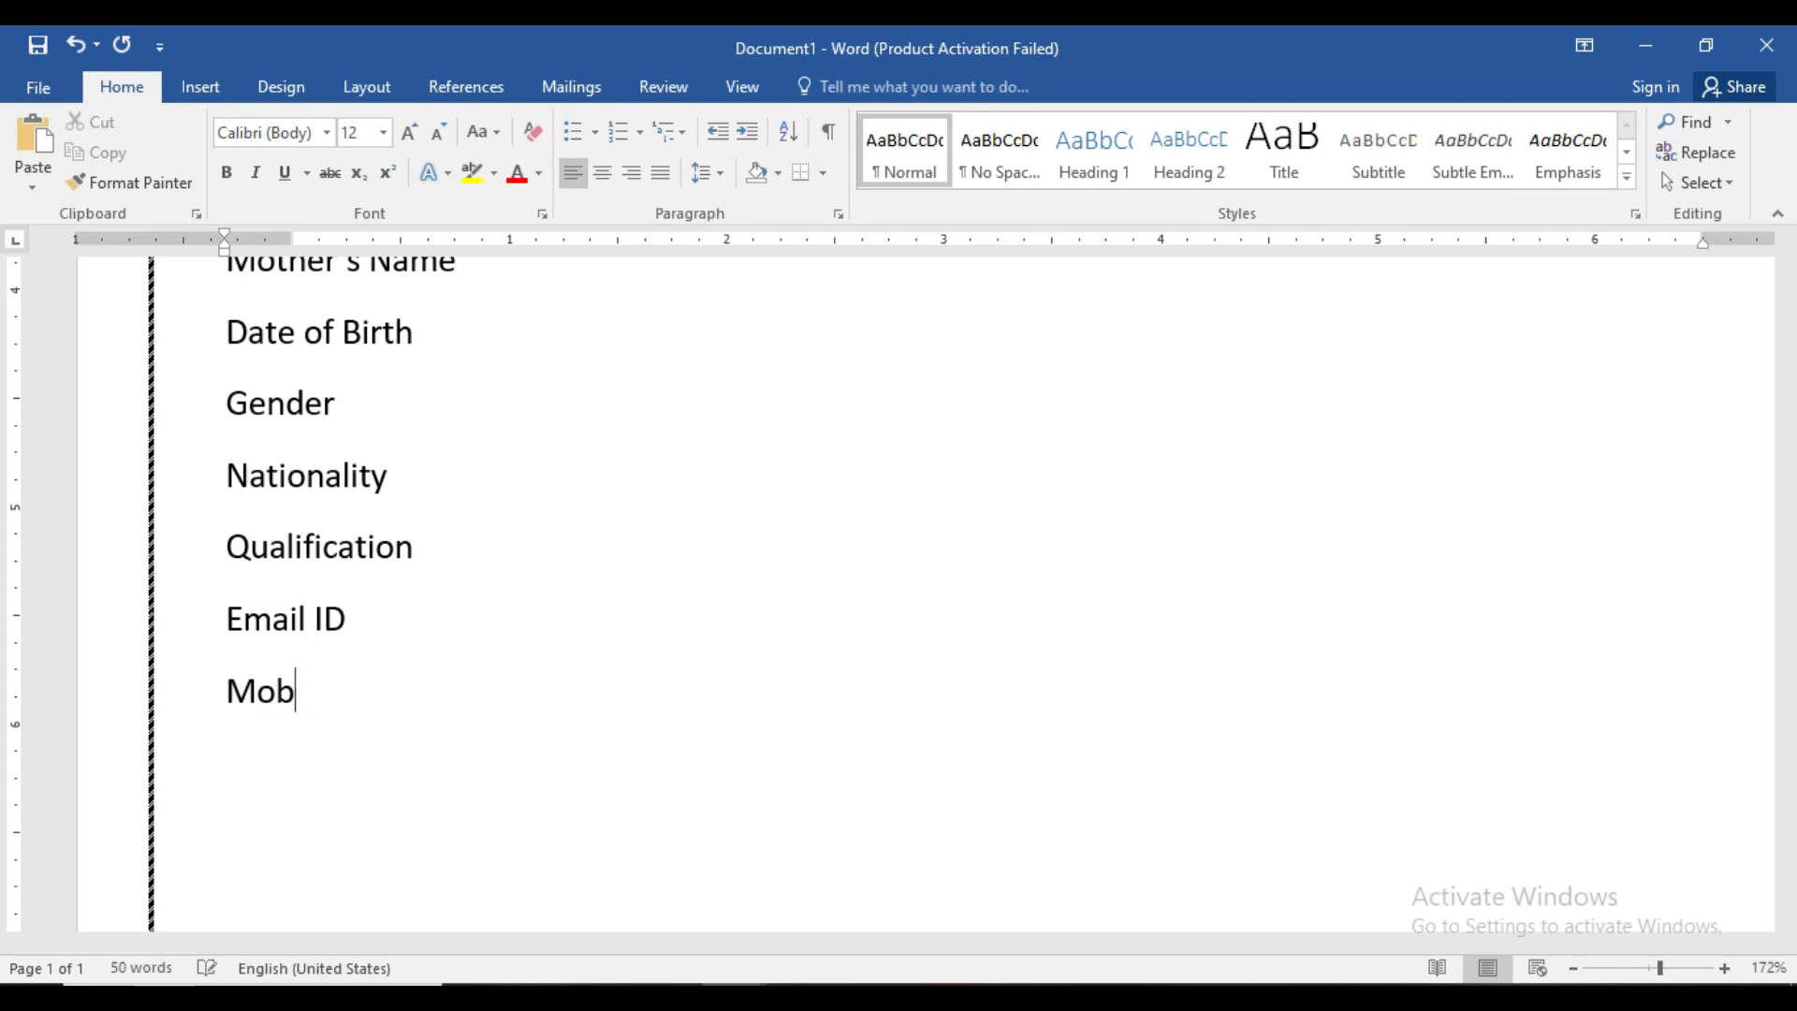
pyautogui.write('ile Na')
pyautogui.press('BackSpace')
pyautogui.write('o')
pyautogui.press('Return')
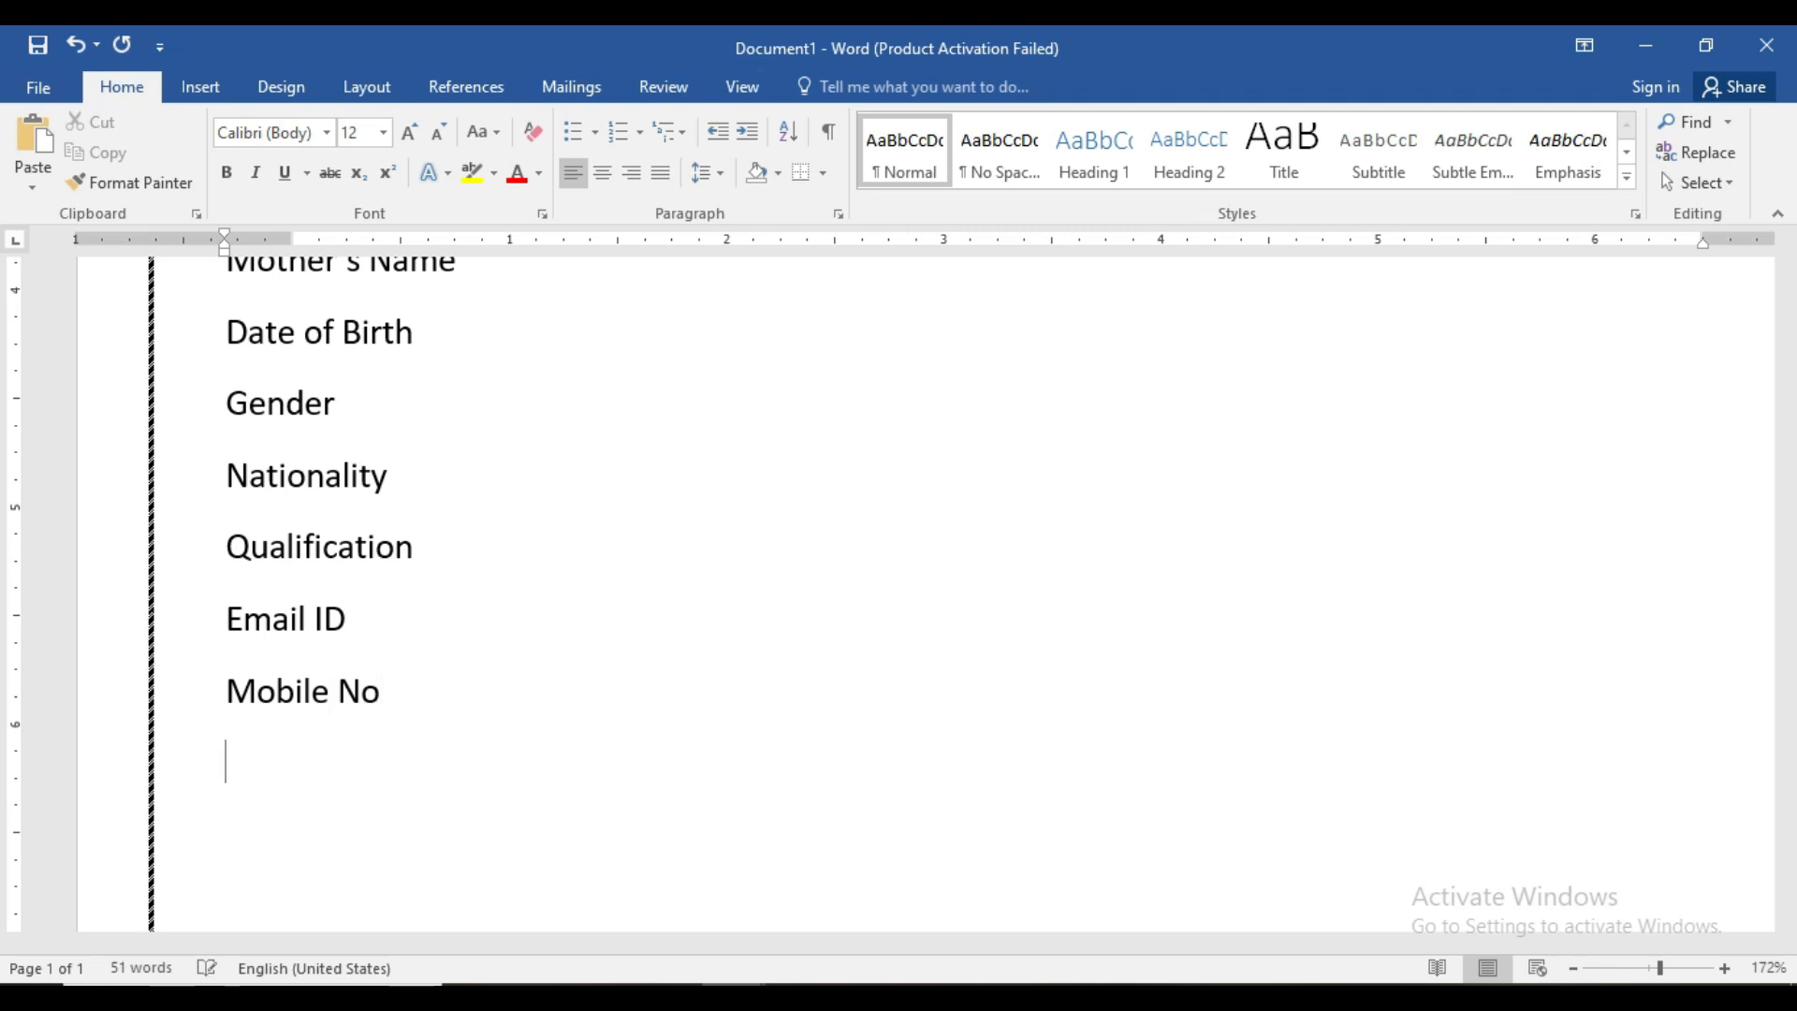
# - Add the labels Address, City, State and PIN, then zoom out to see the form
pyautogui.write('Addr')
pyautogui.write('e')
pyautogui.press('BackSpace')
pyautogui.write('ress')
pyautogui.press('Return')
pyautogui.write('Cith')
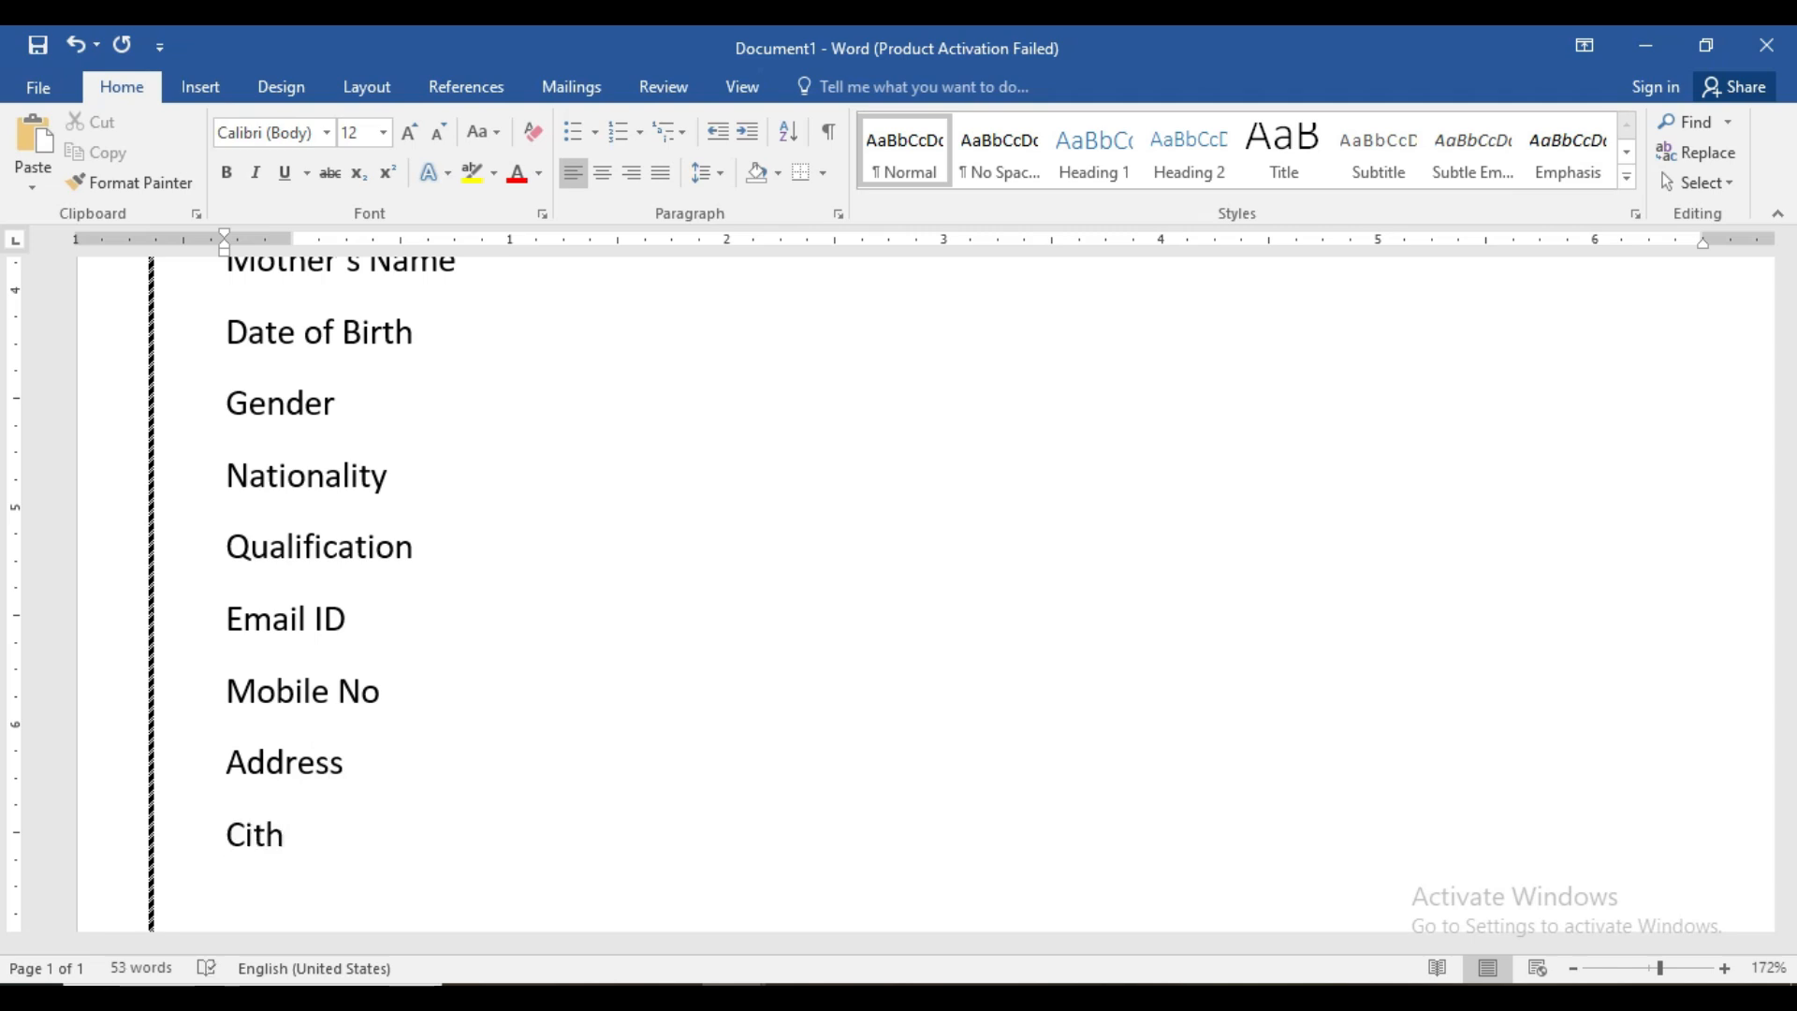
pyautogui.press('BackSpace')
pyautogui.write('y')
pyautogui.write('Sta')
pyautogui.write('te')
pyautogui.press('Return')
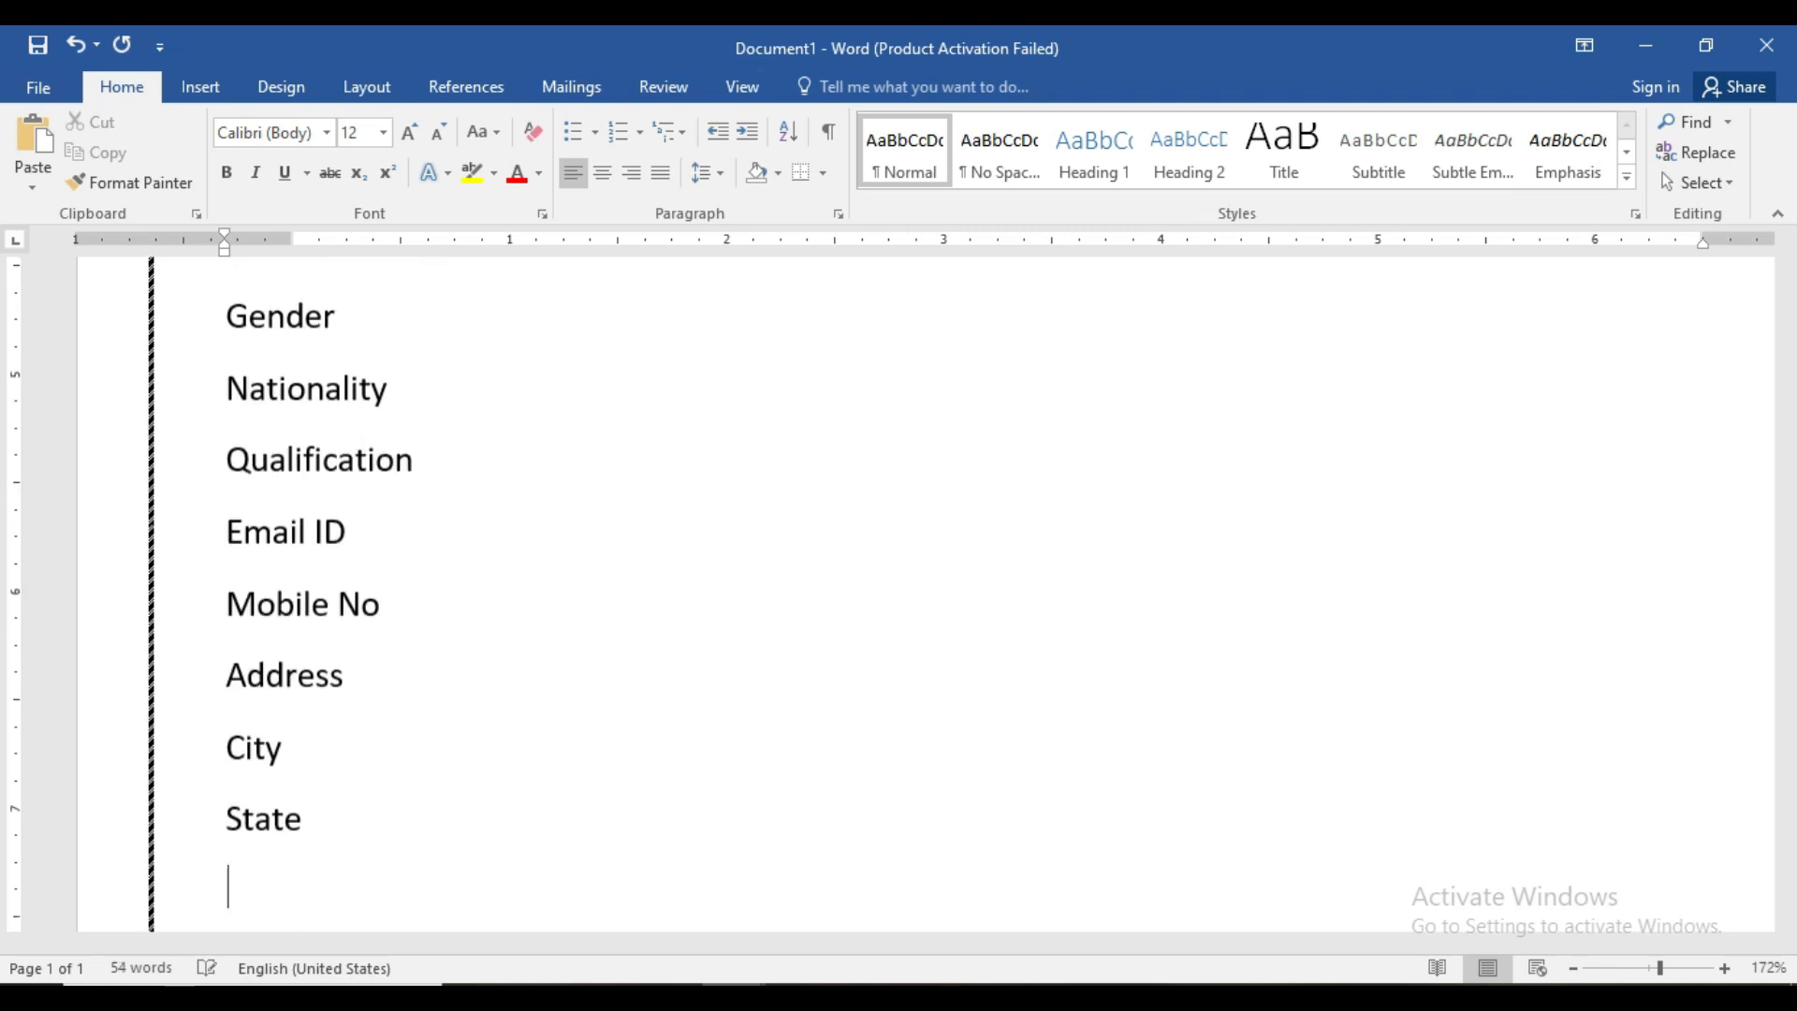
pyautogui.write('PIN')
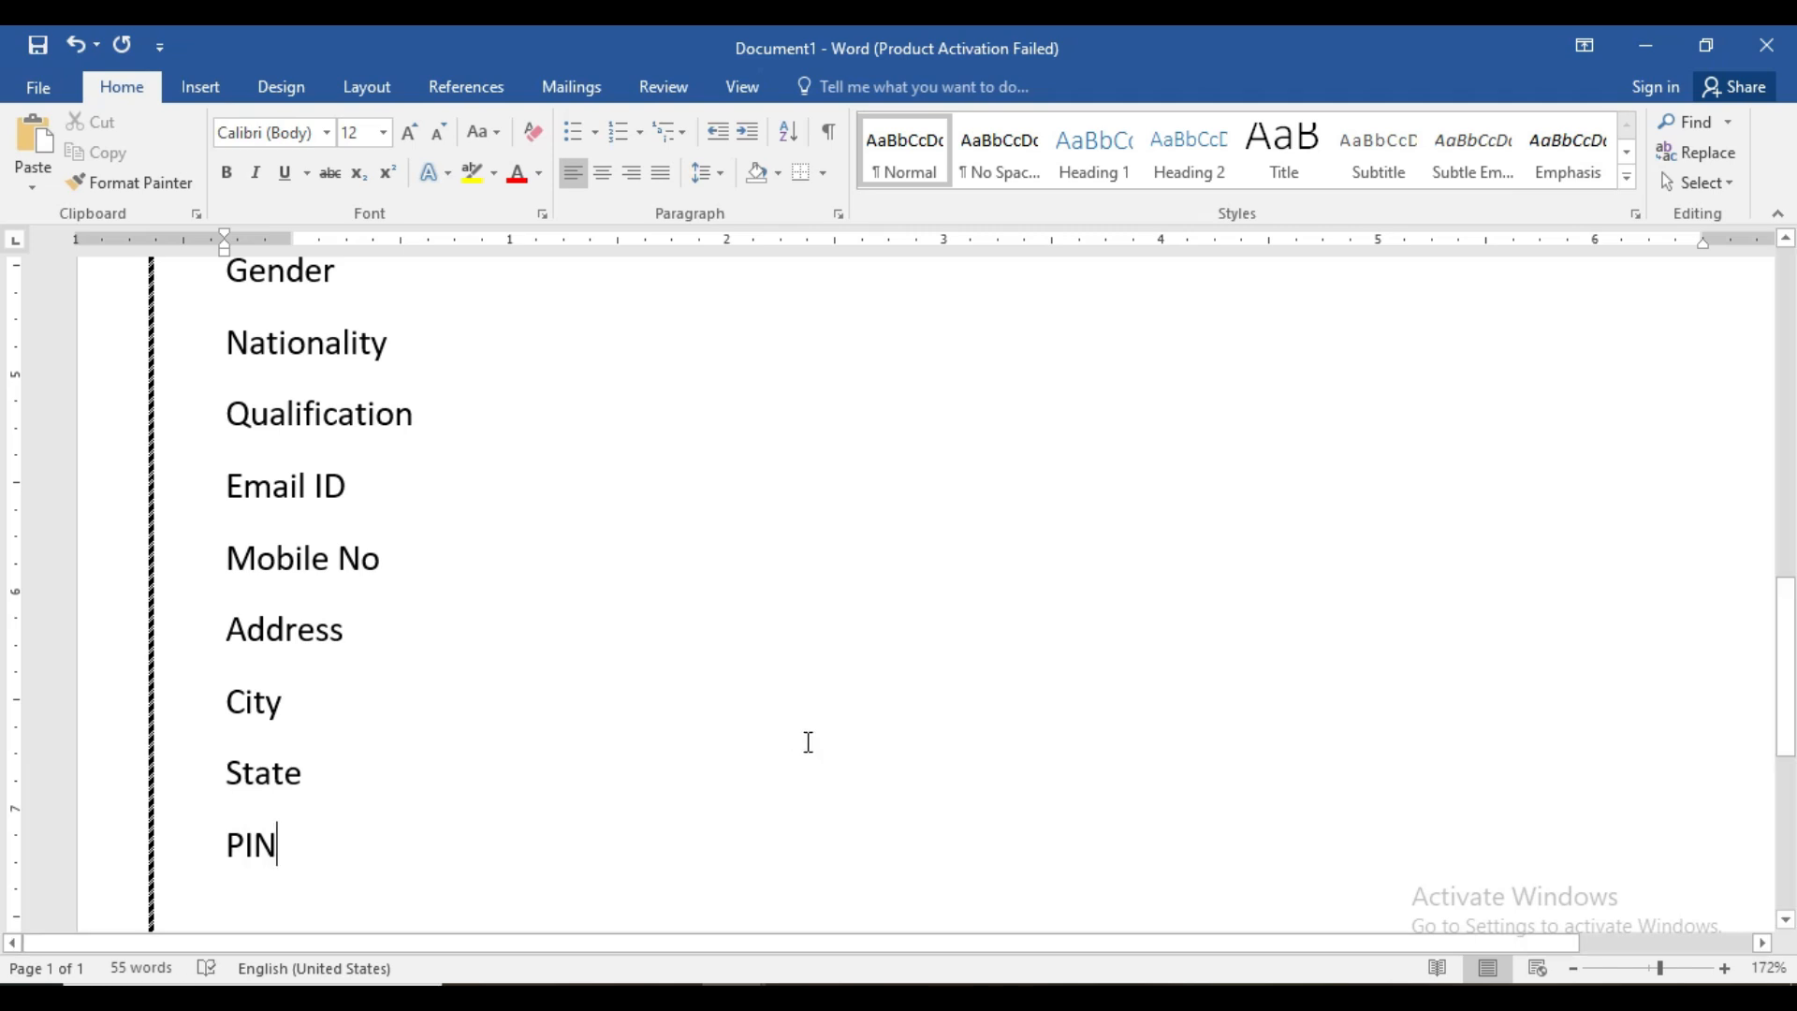
pyautogui.moveTo(1659, 970); pyautogui.dragTo(1651, 970)
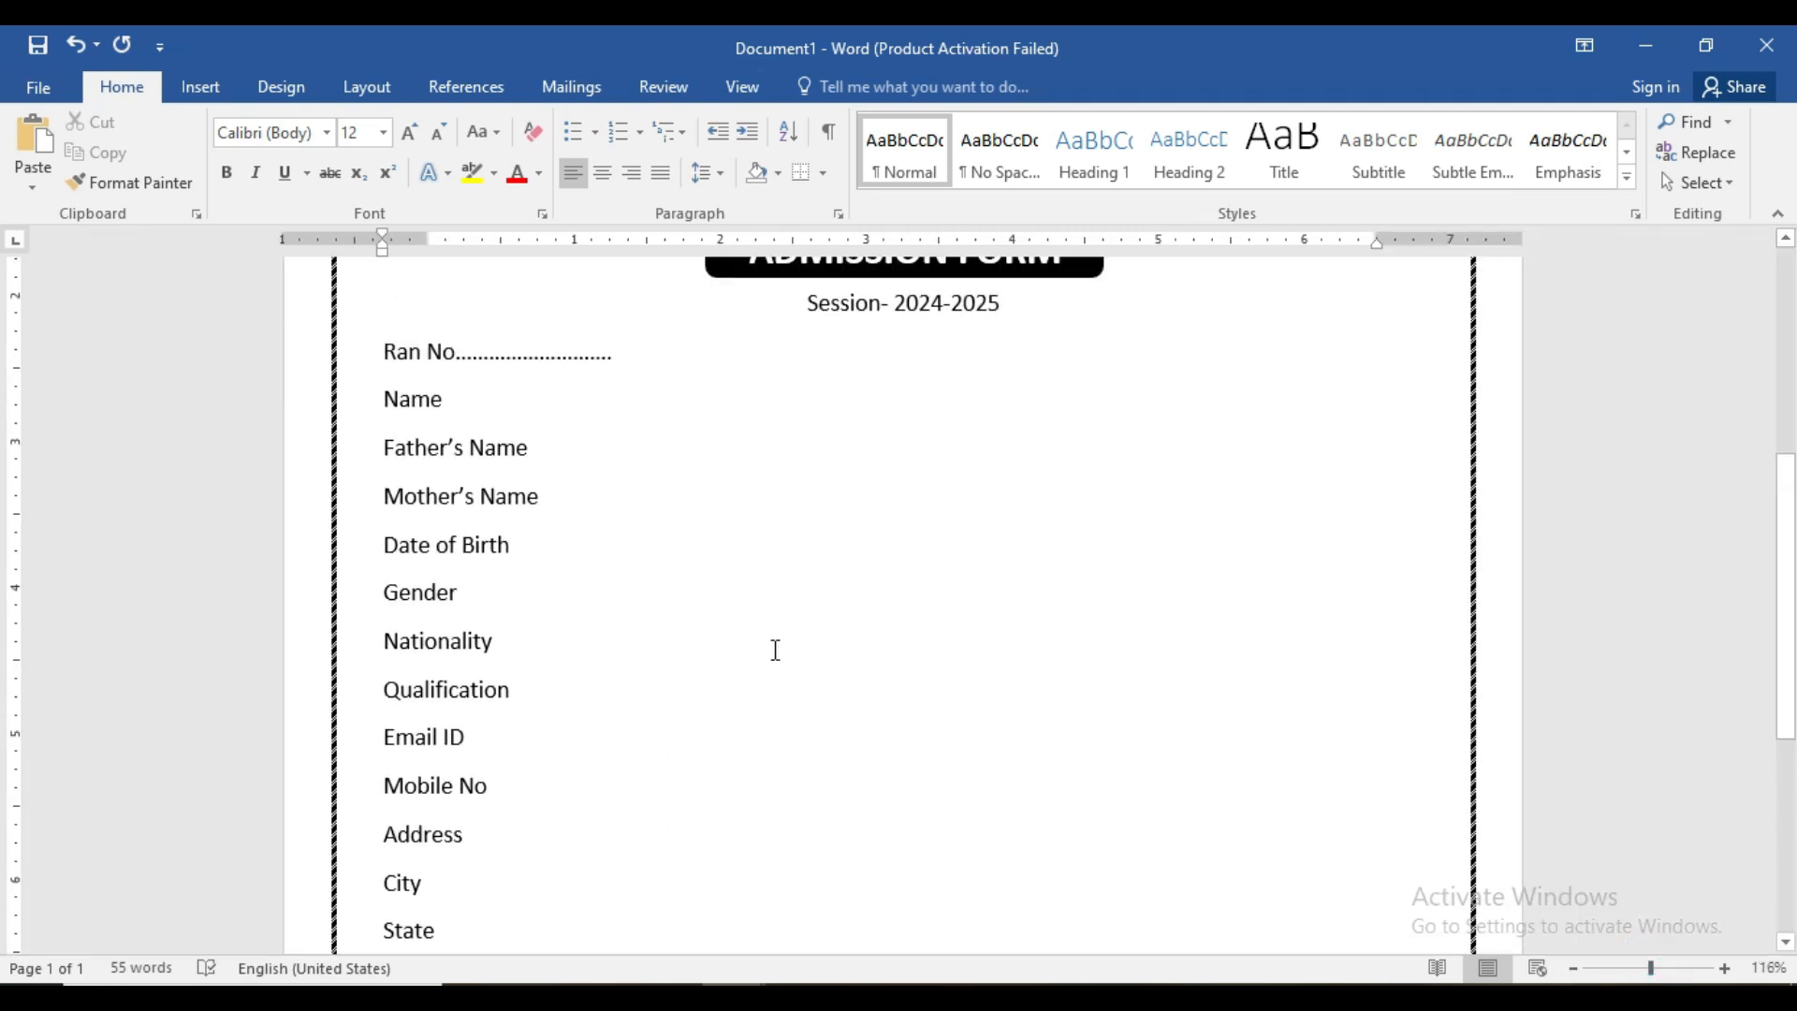
pyautogui.scroll(3, 775, 649)
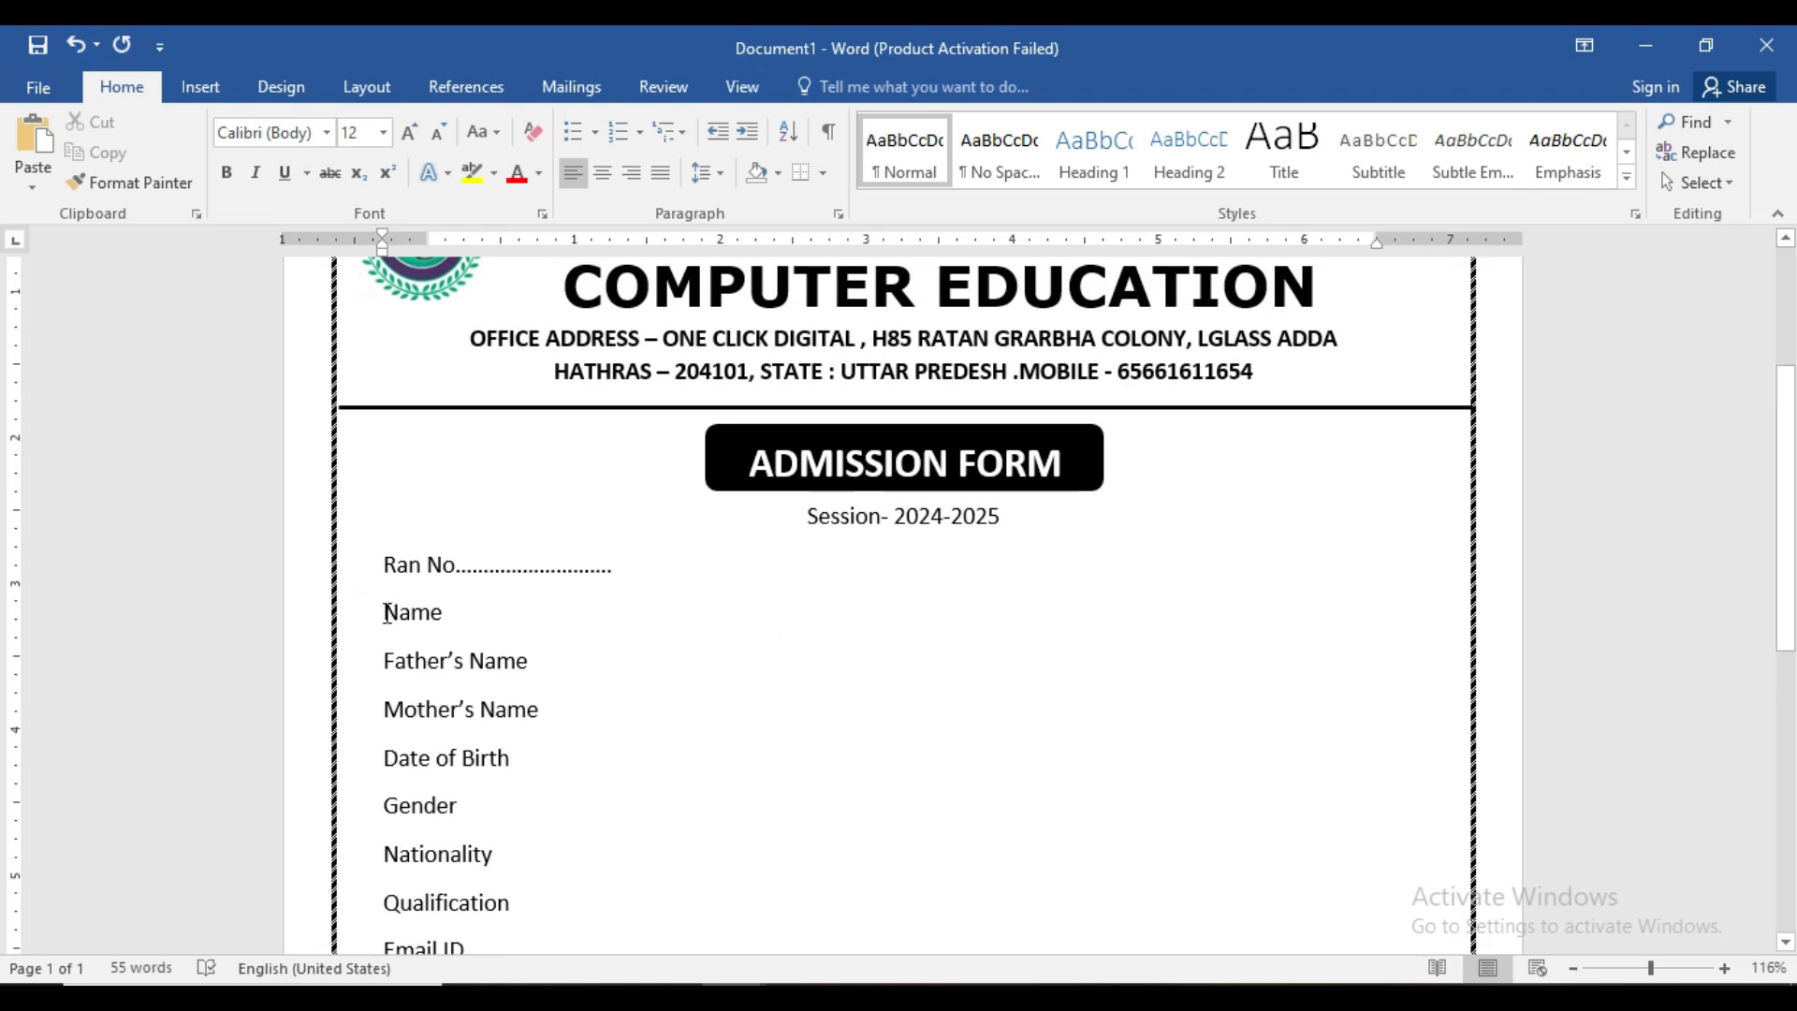
# - Select the labels from Name to PIN and enlarge them to size 18
pyautogui.moveTo(383, 609); pyautogui.dragTo(449, 519)
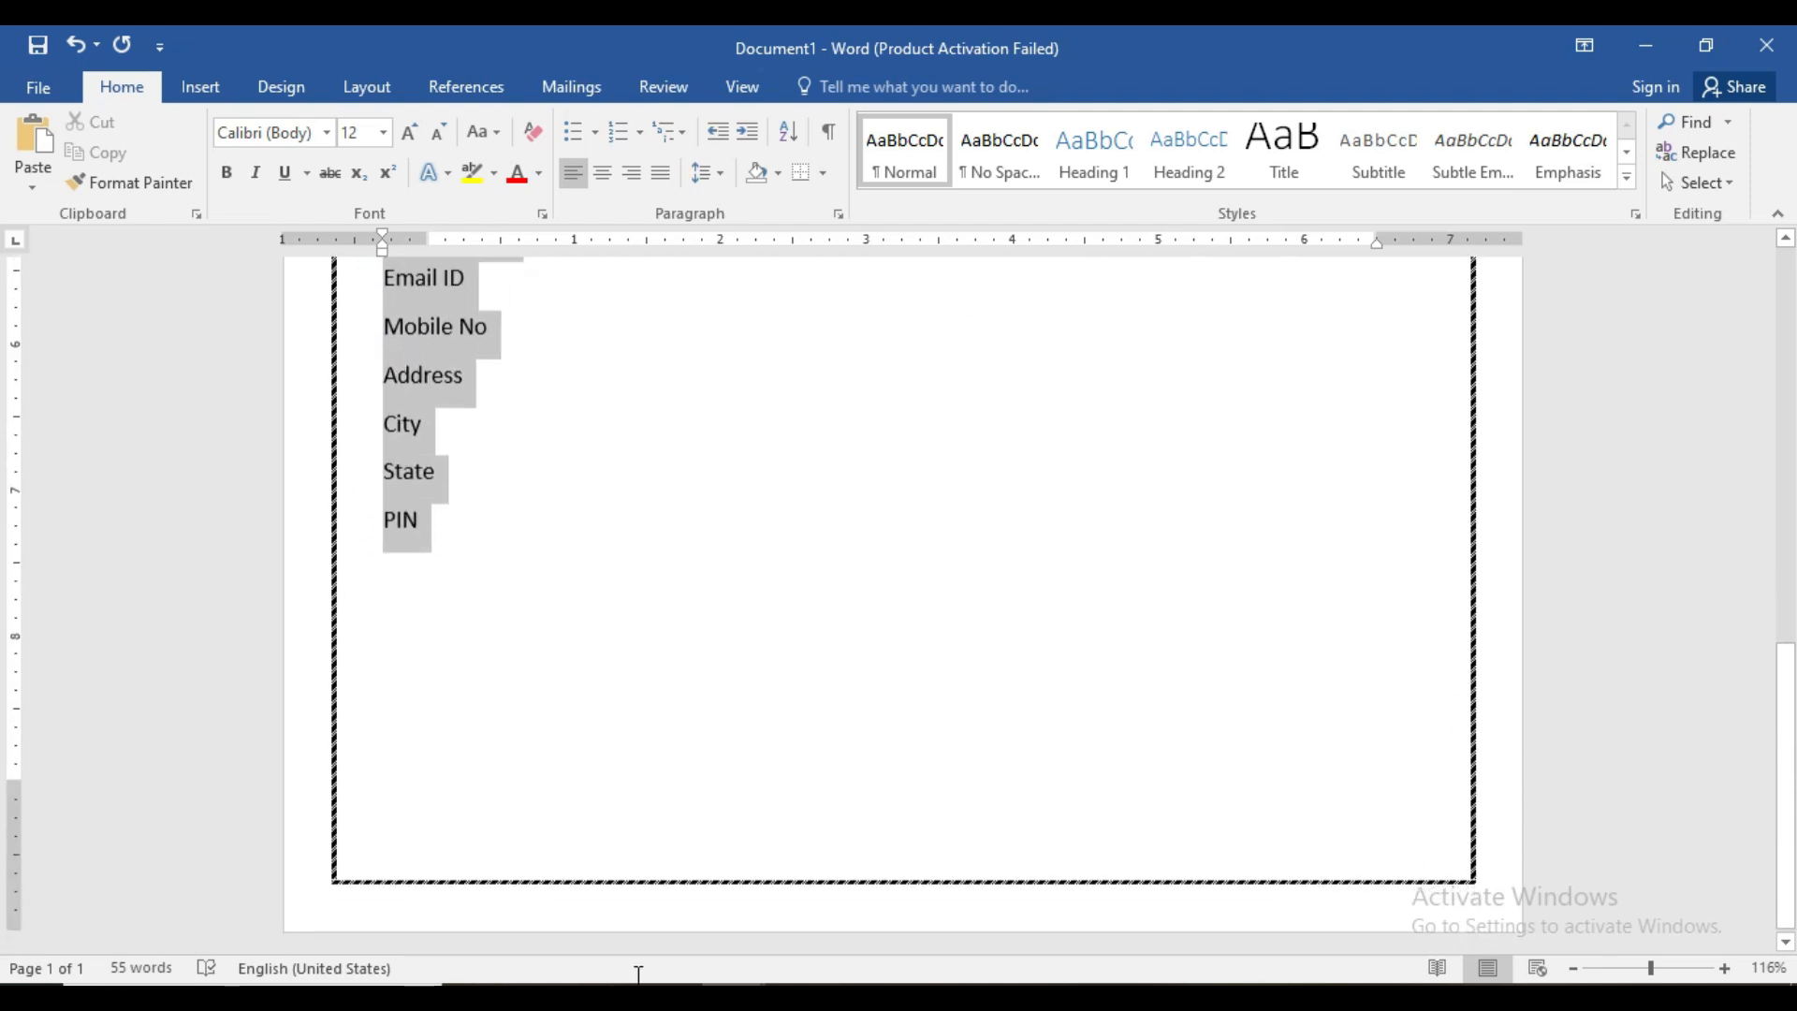
pyautogui.moveTo(1647, 967); pyautogui.dragTo(1638, 973)
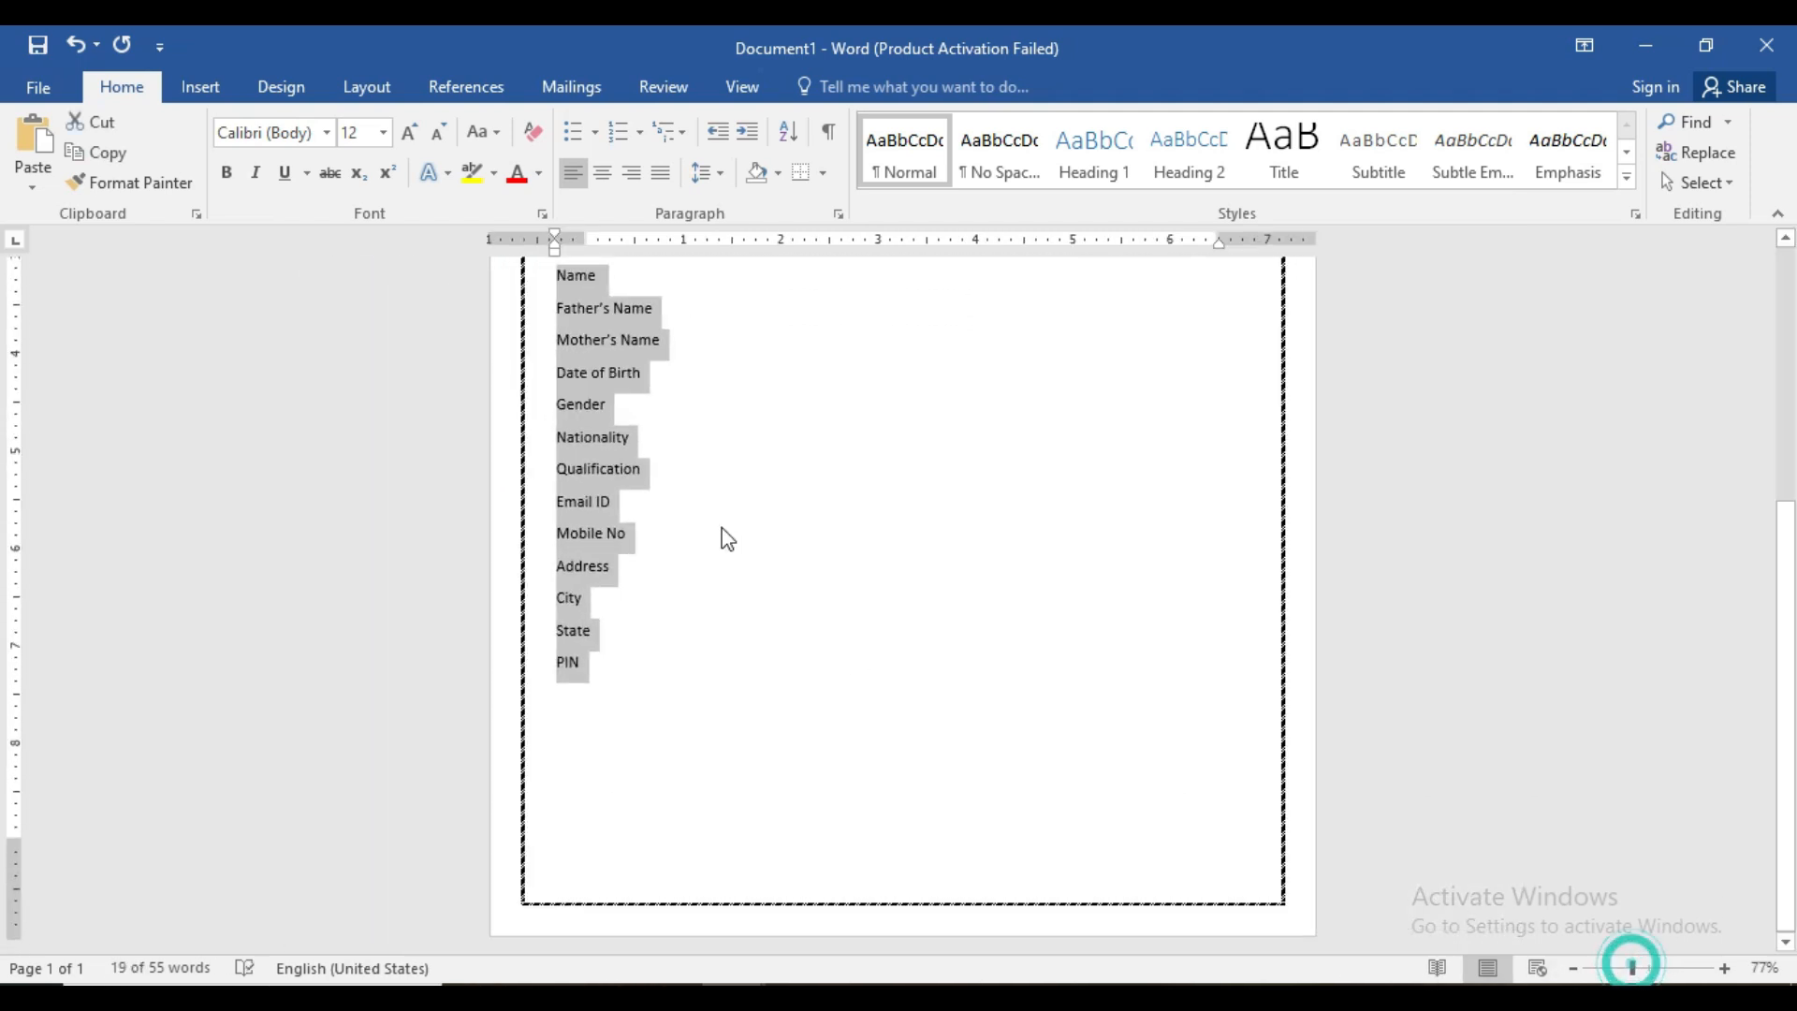
pyautogui.scroll(5, 734, 606)
pyautogui.scroll(-1, 742, 617)
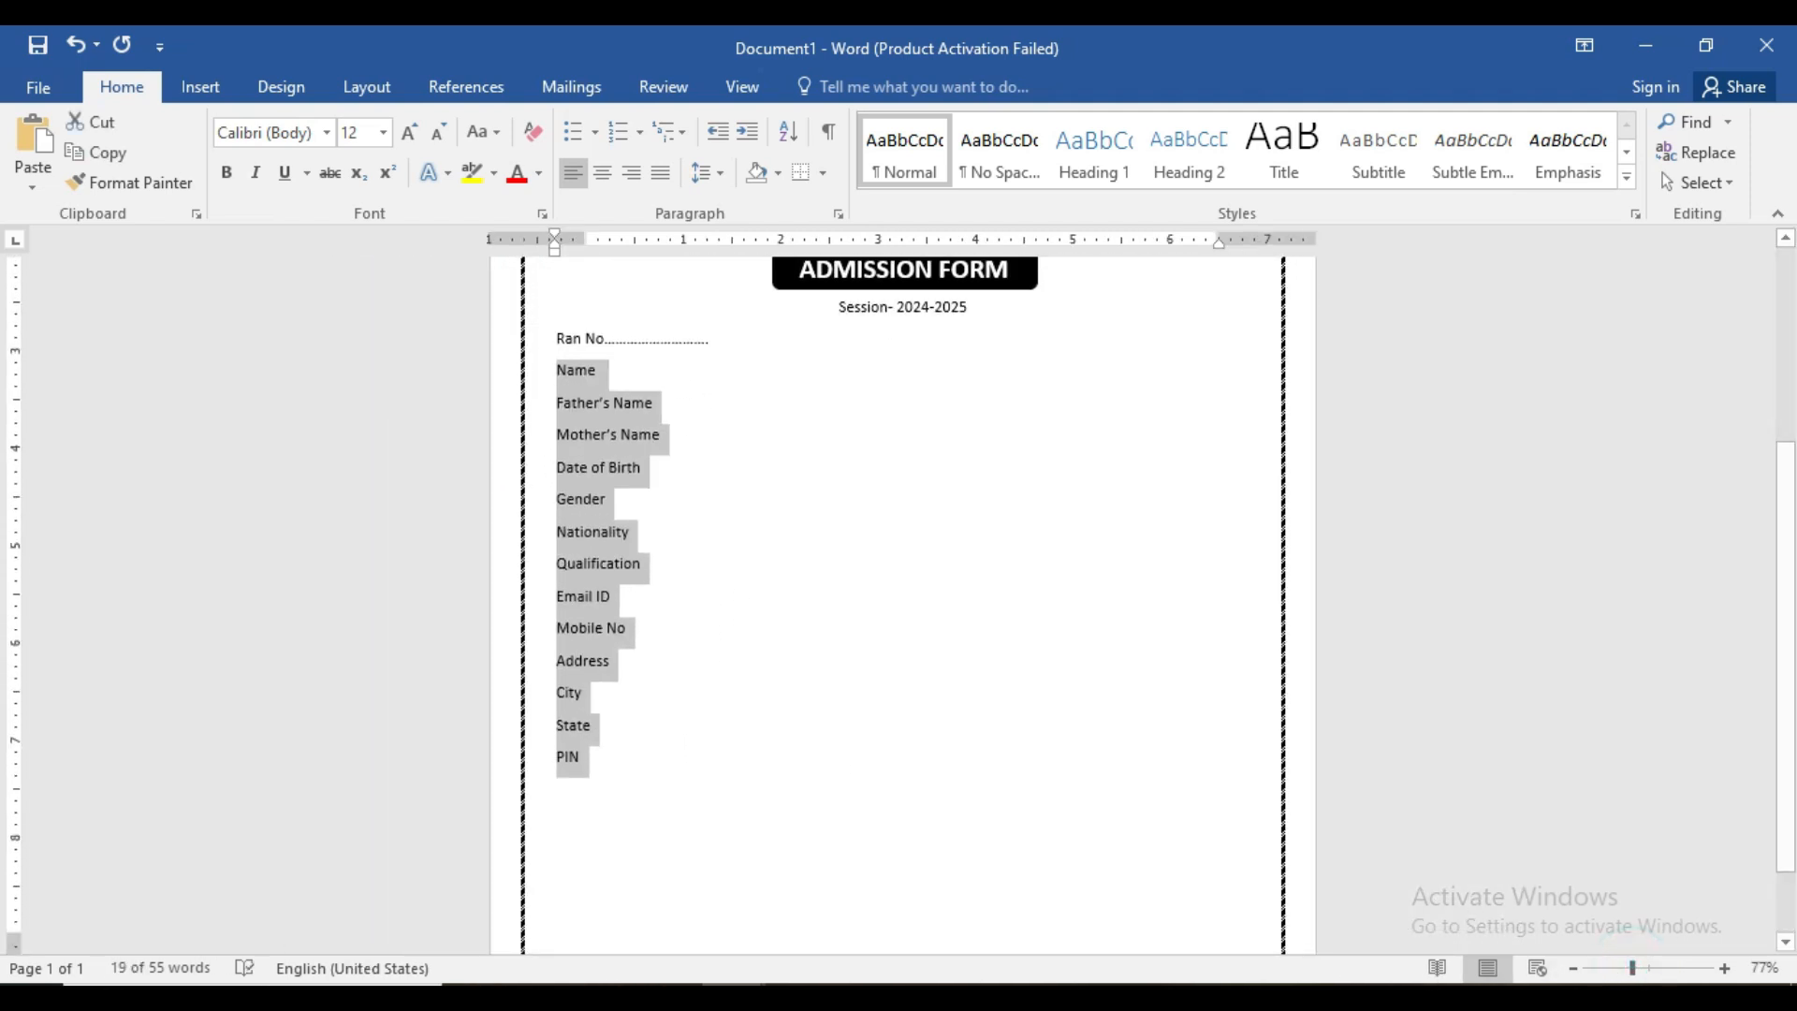
pyautogui.moveTo(1629, 969); pyautogui.dragTo(1618, 968)
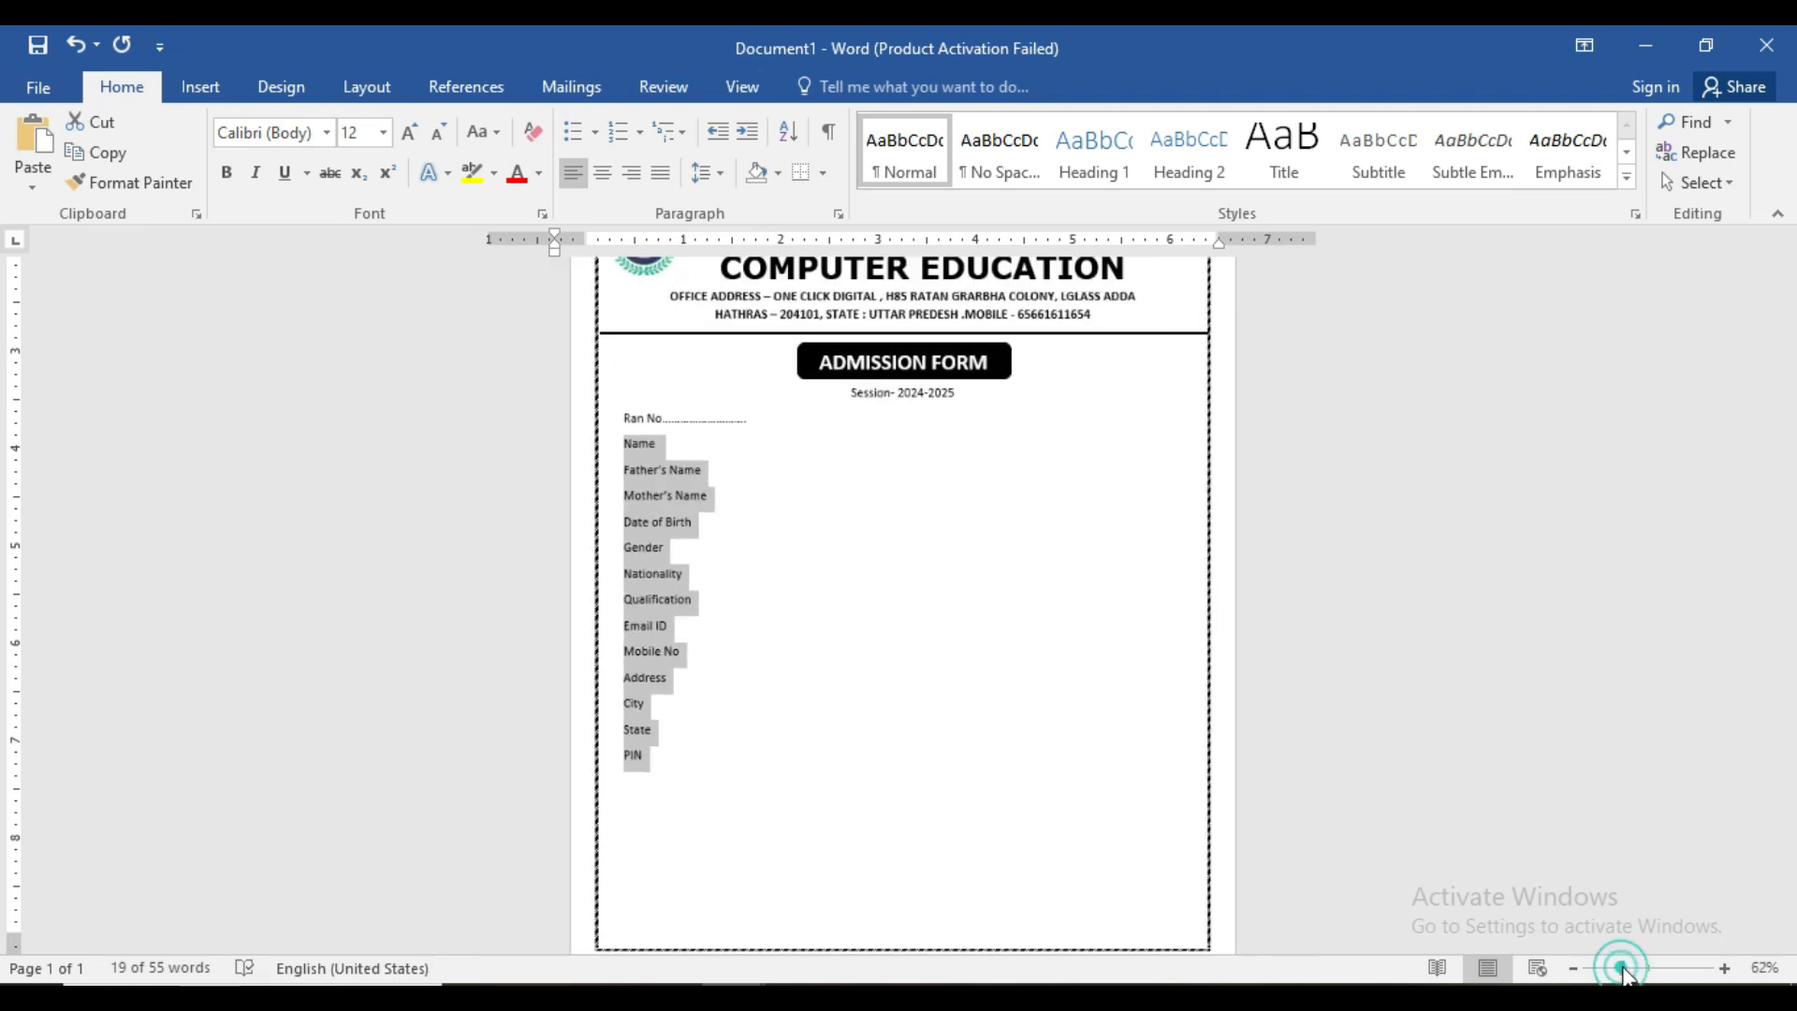
pyautogui.click(404, 137)
pyautogui.click(404, 137)
pyautogui.click(404, 137)
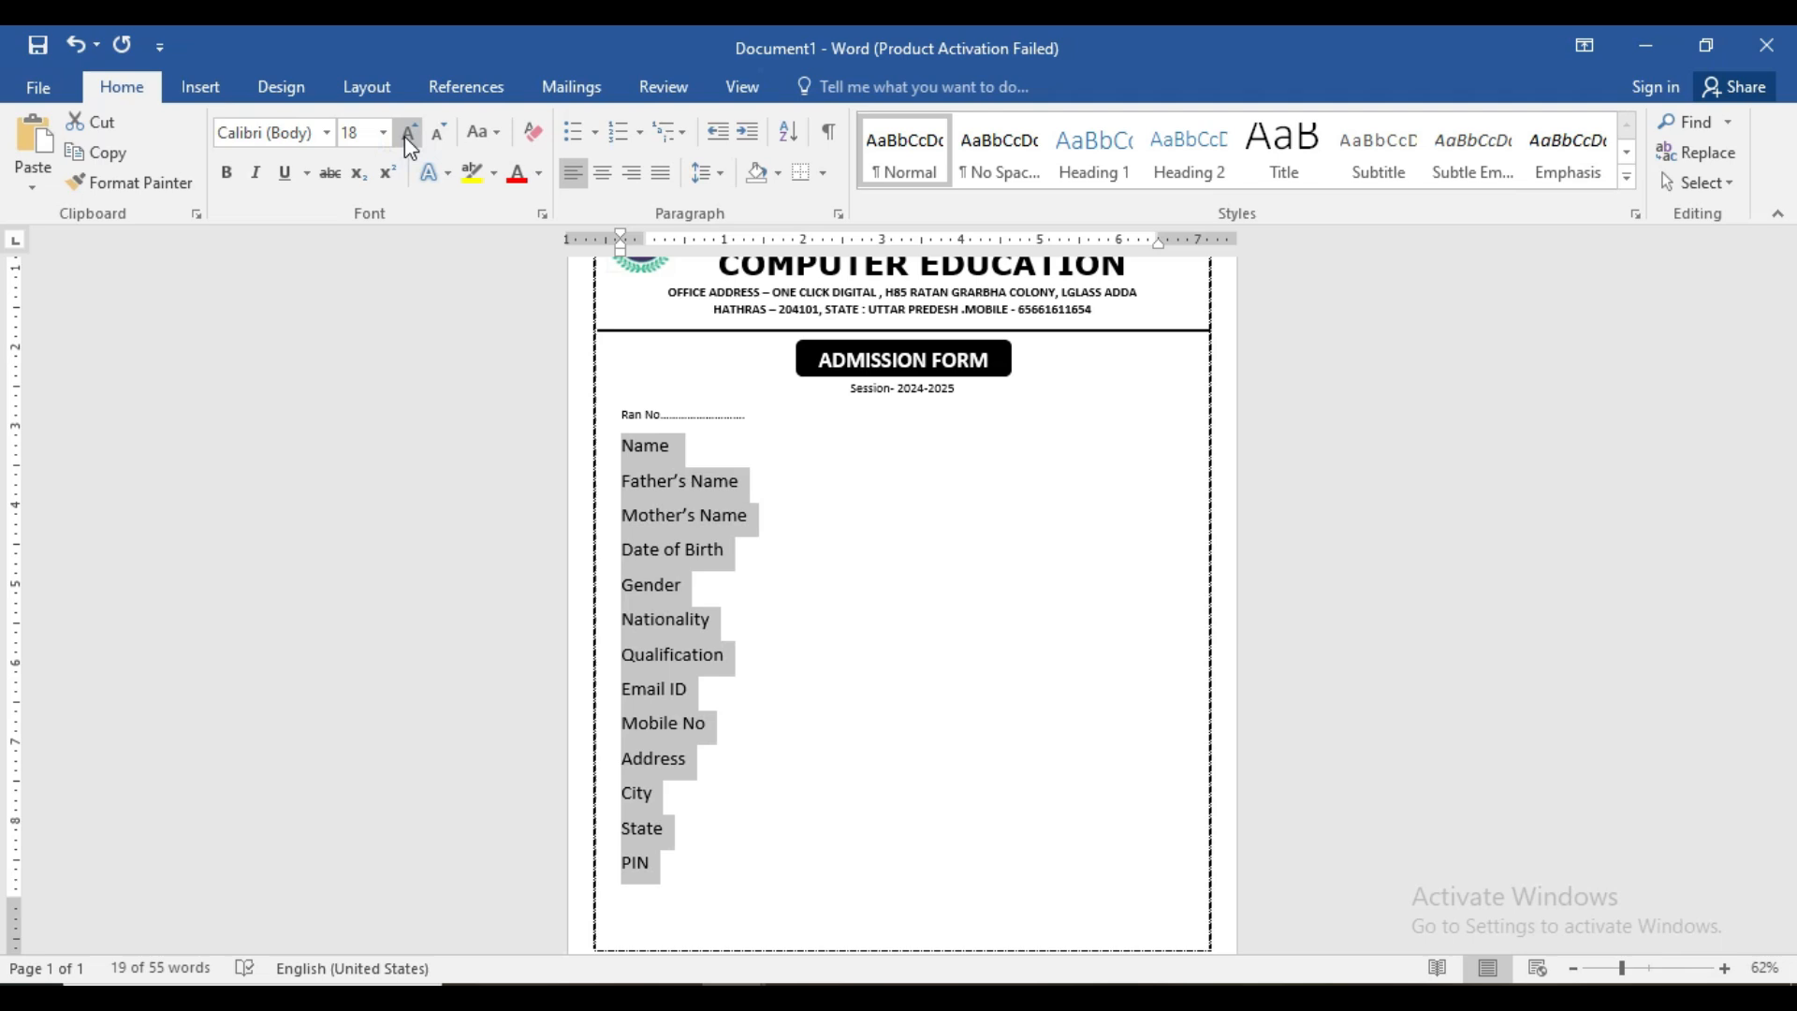
pyautogui.click(405, 137)
pyautogui.click(434, 136)
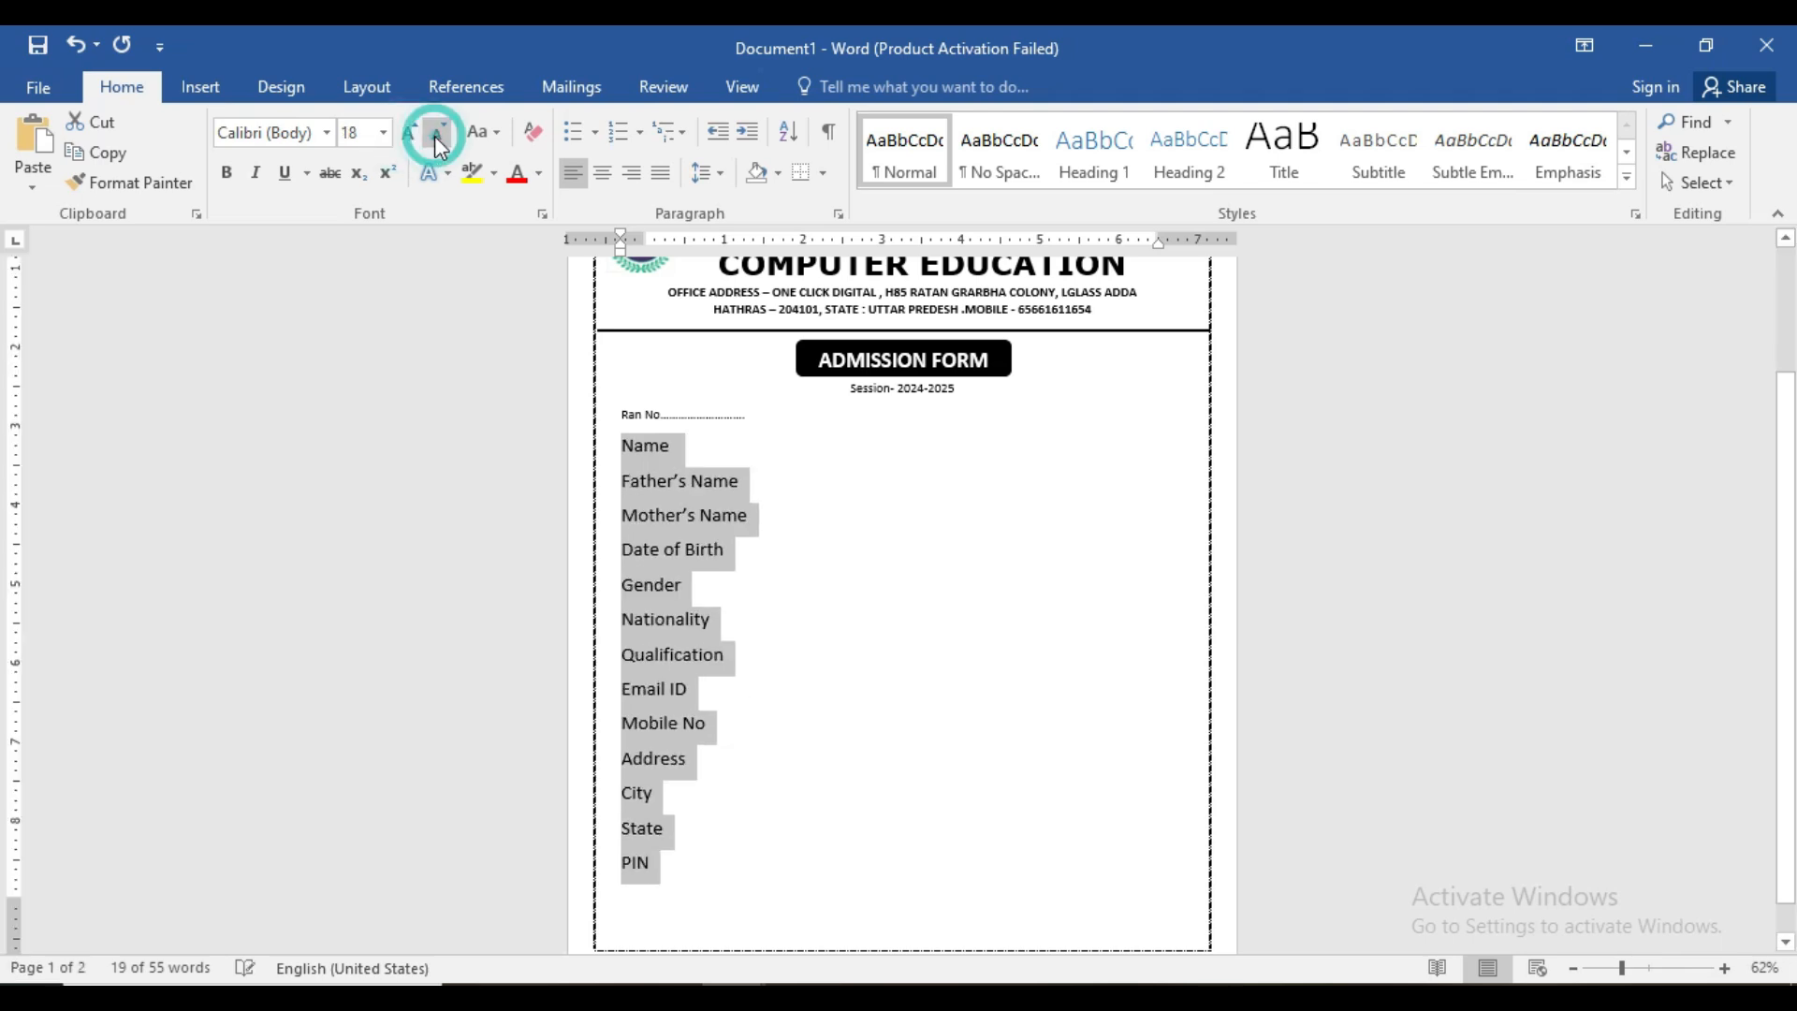
# - Make the labels bold with 1.15 line spacing and zoom to 116%
pyautogui.click(225, 175)
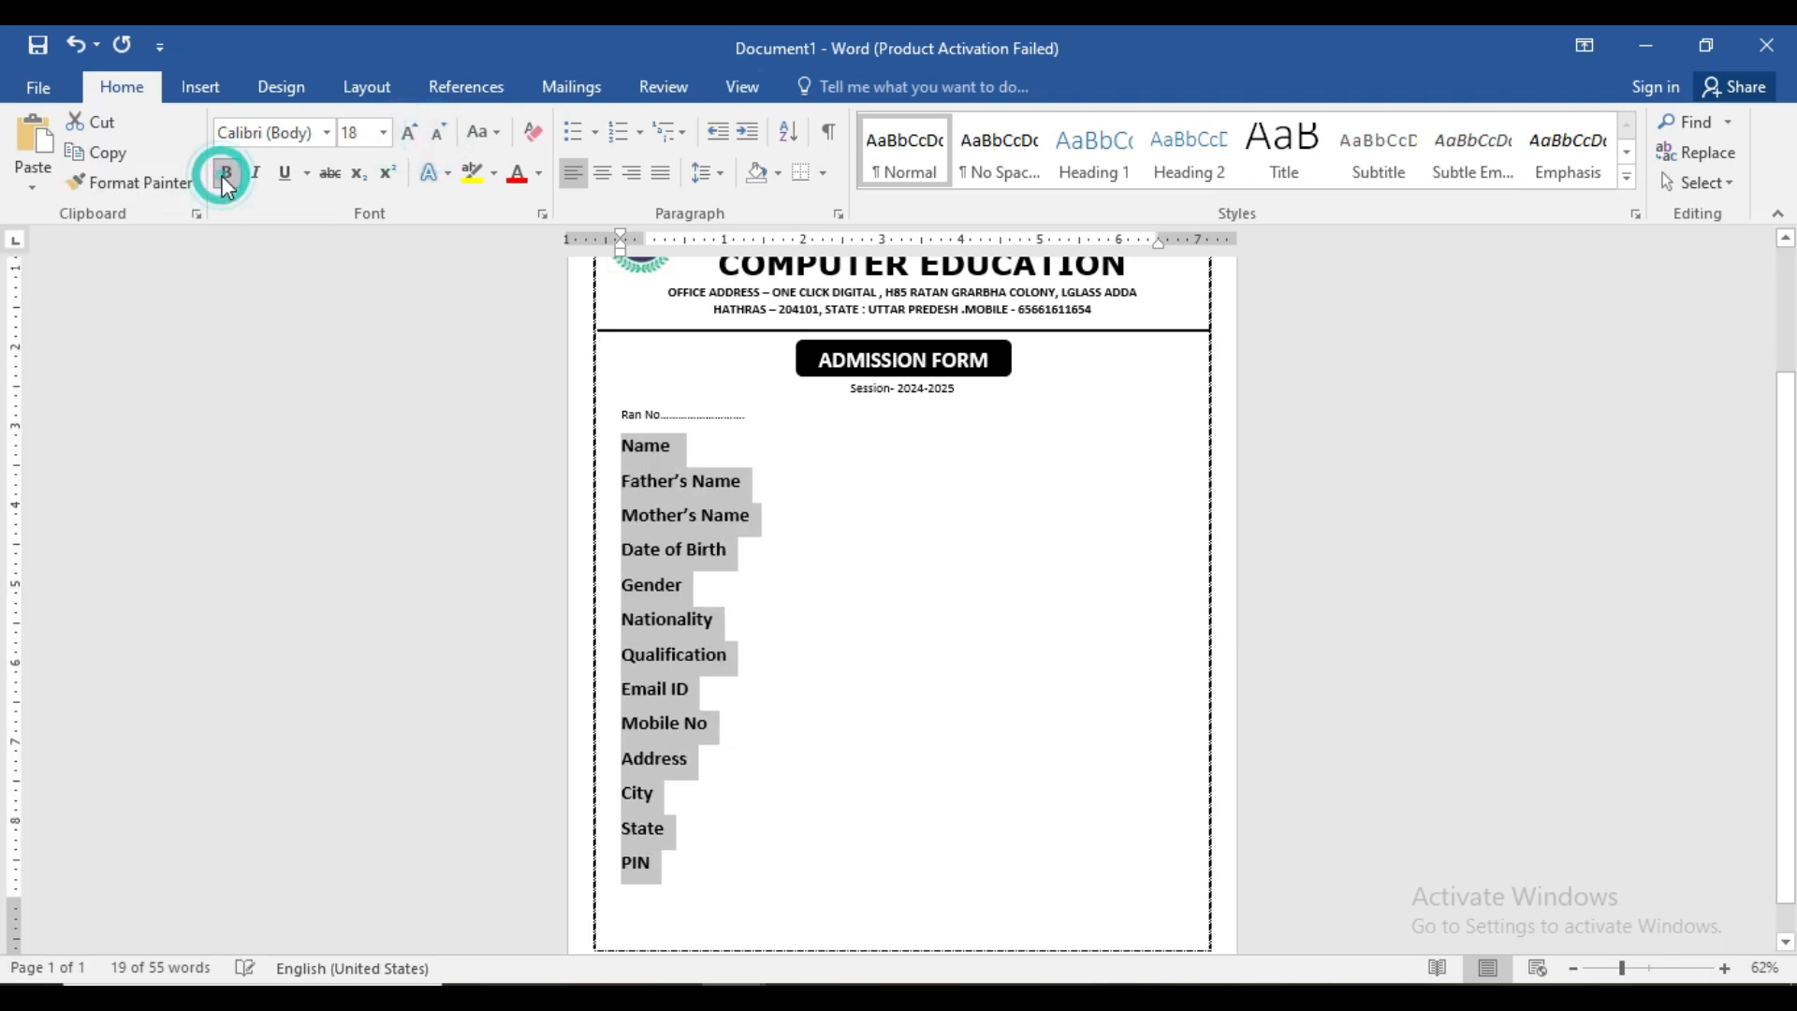
pyautogui.click(722, 172)
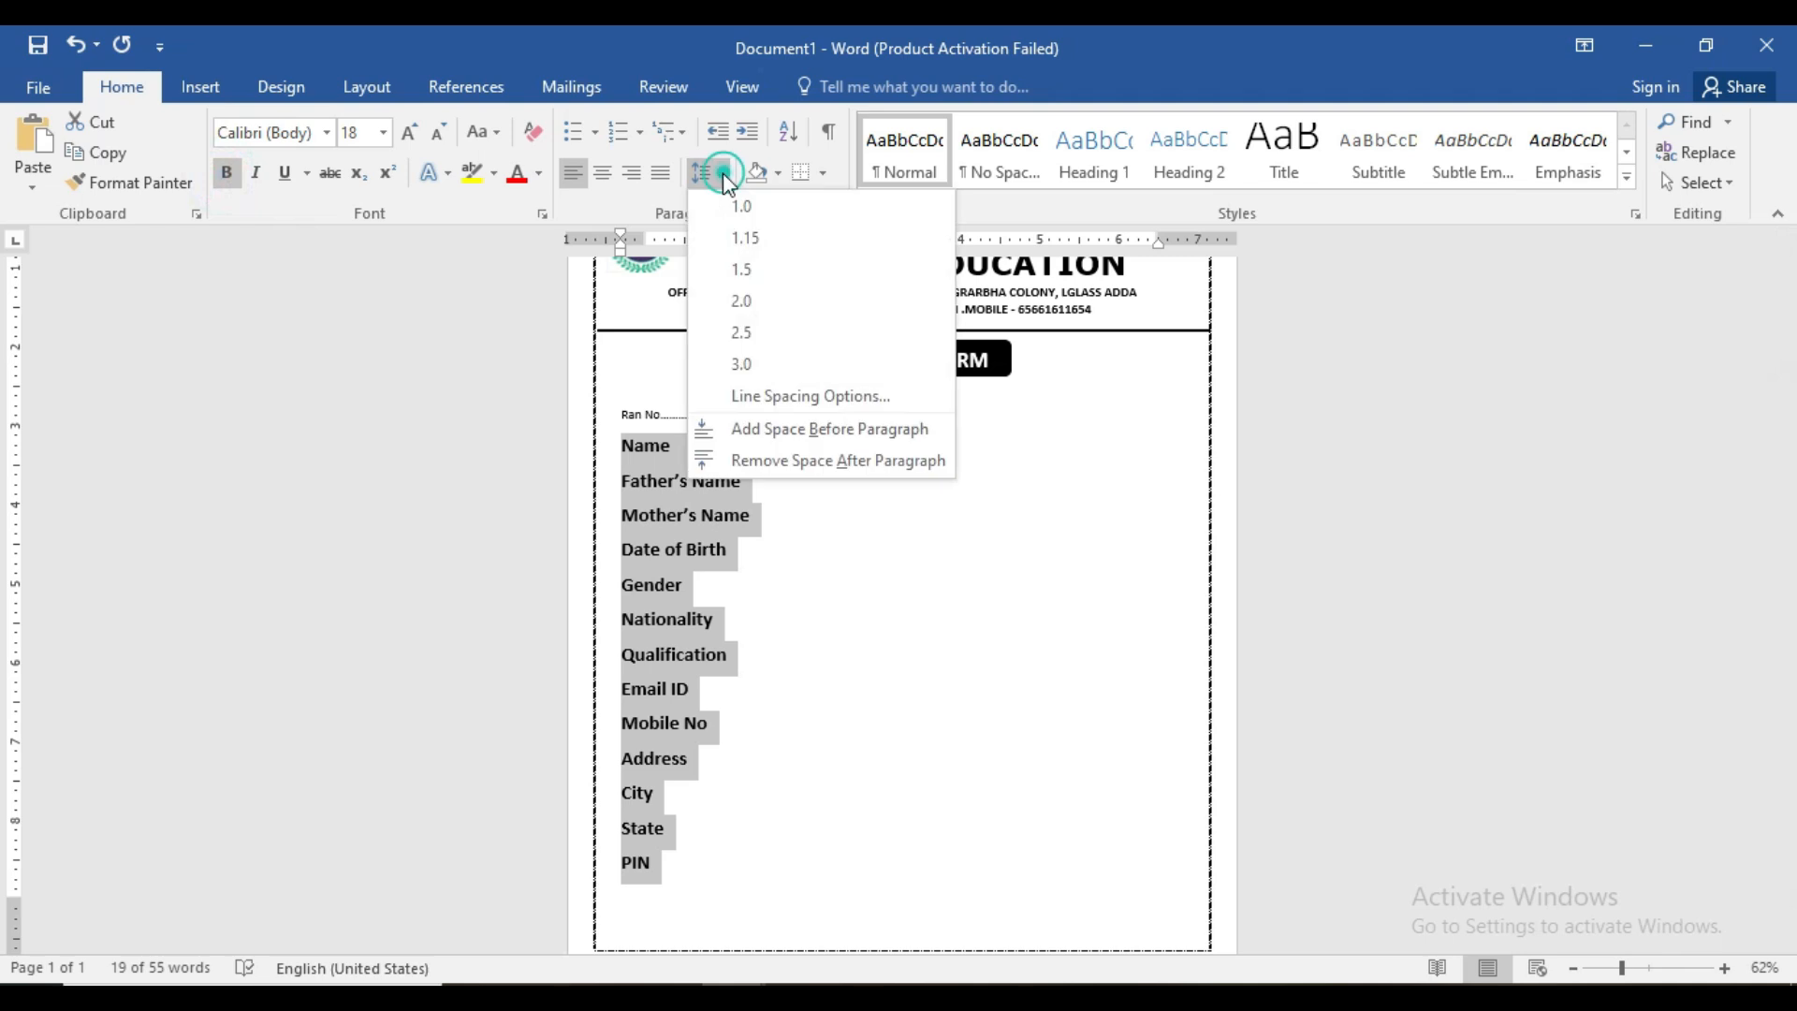
pyautogui.click(749, 241)
pyautogui.click(792, 600)
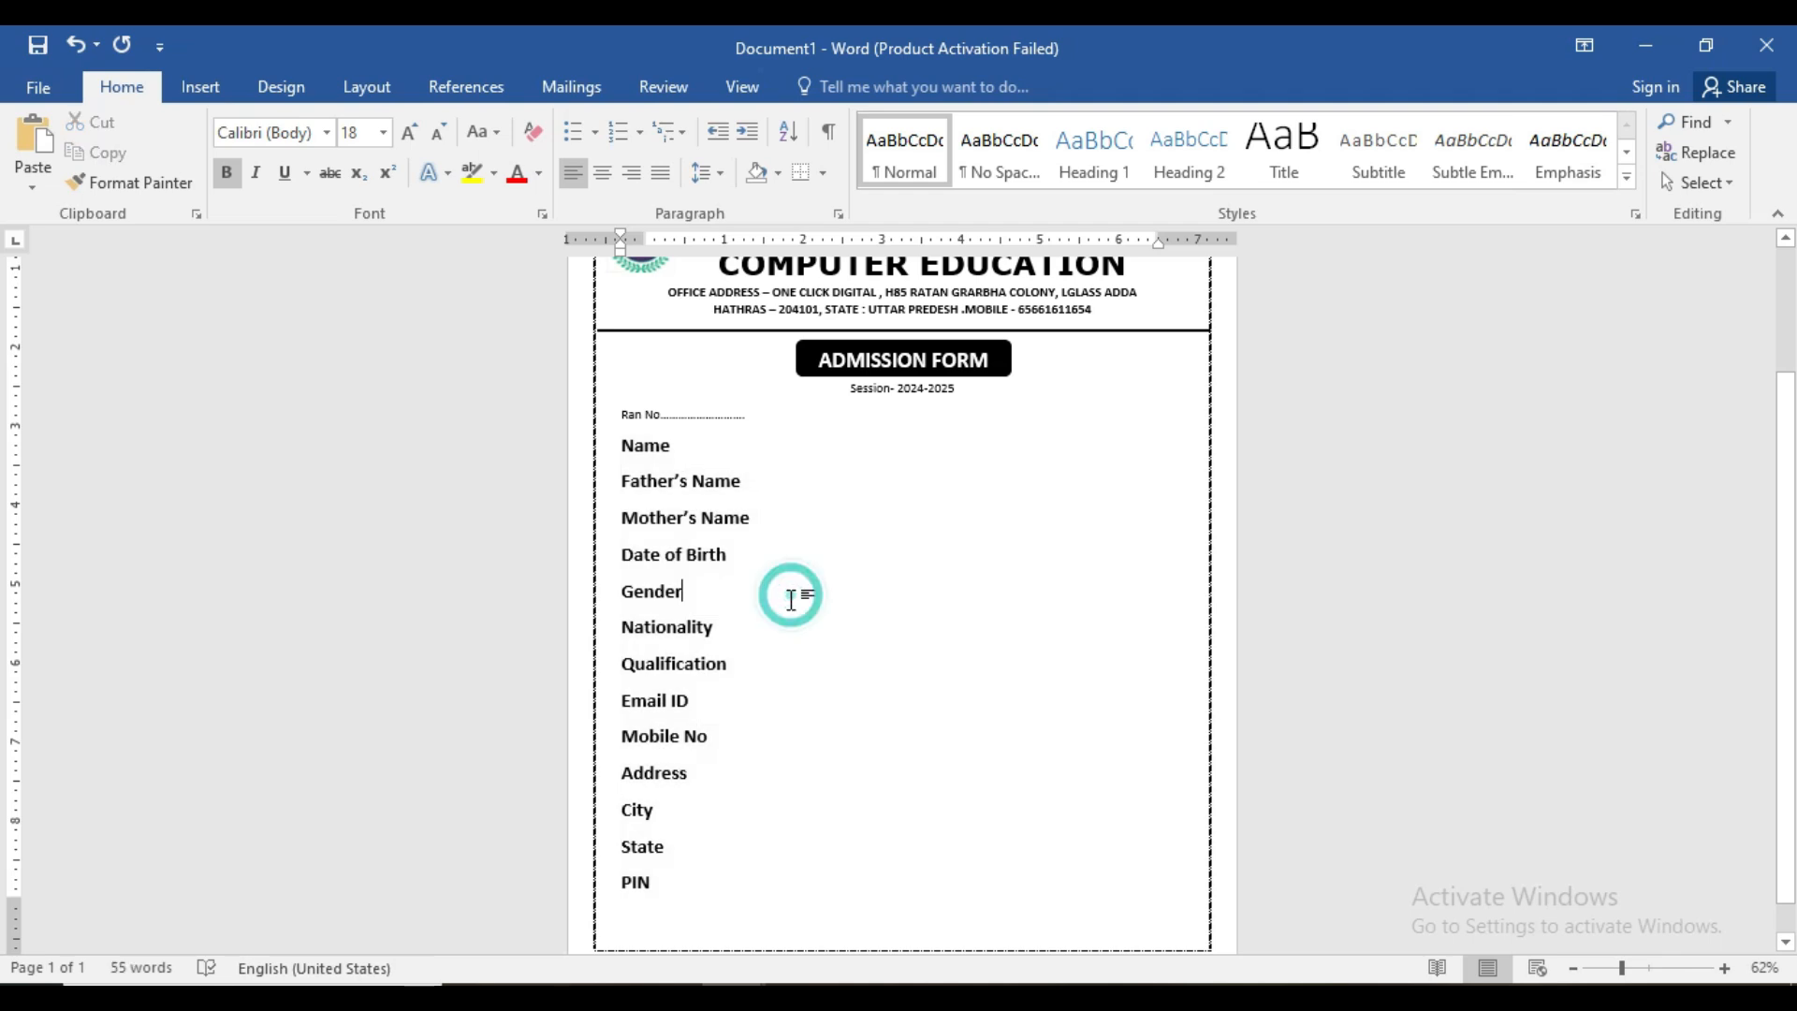
pyautogui.moveTo(1623, 969); pyautogui.dragTo(1652, 972)
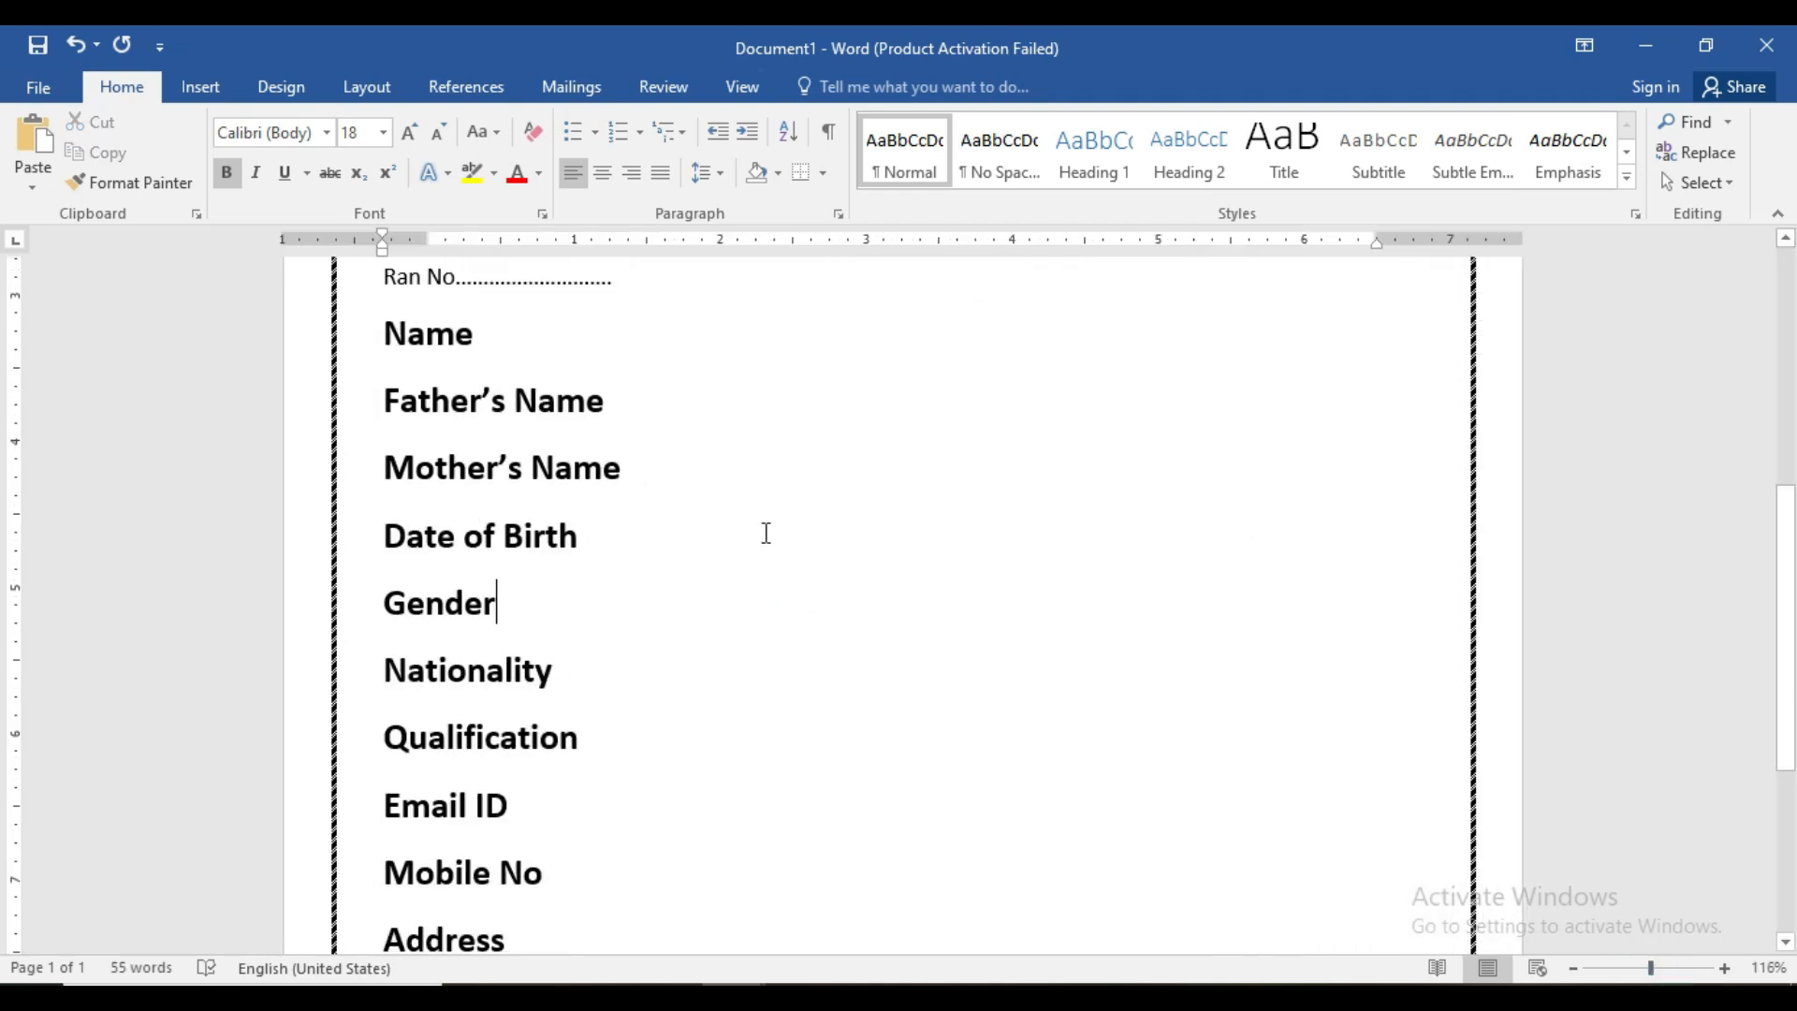
# - Set a left tab stop on the ruler and place a colon at it after Name
pyautogui.scroll(4, 763, 533)
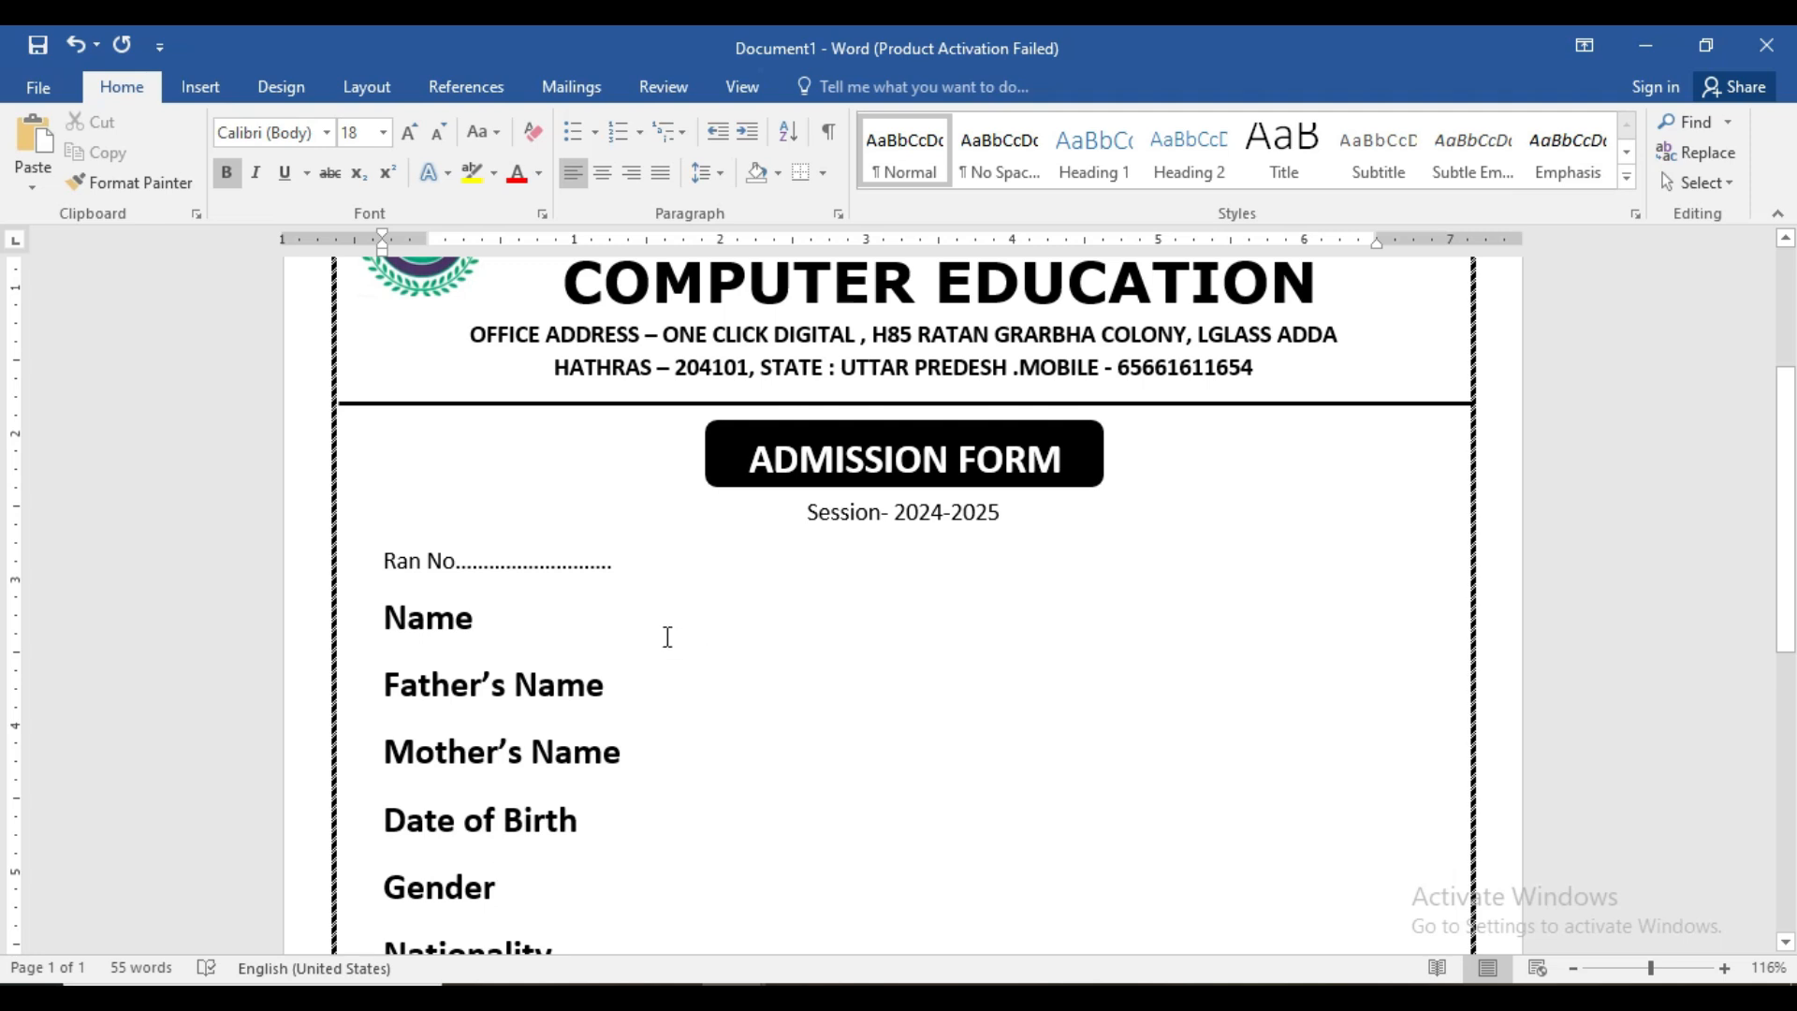
pyautogui.click(721, 632)
pyautogui.scroll(3, 674, 374)
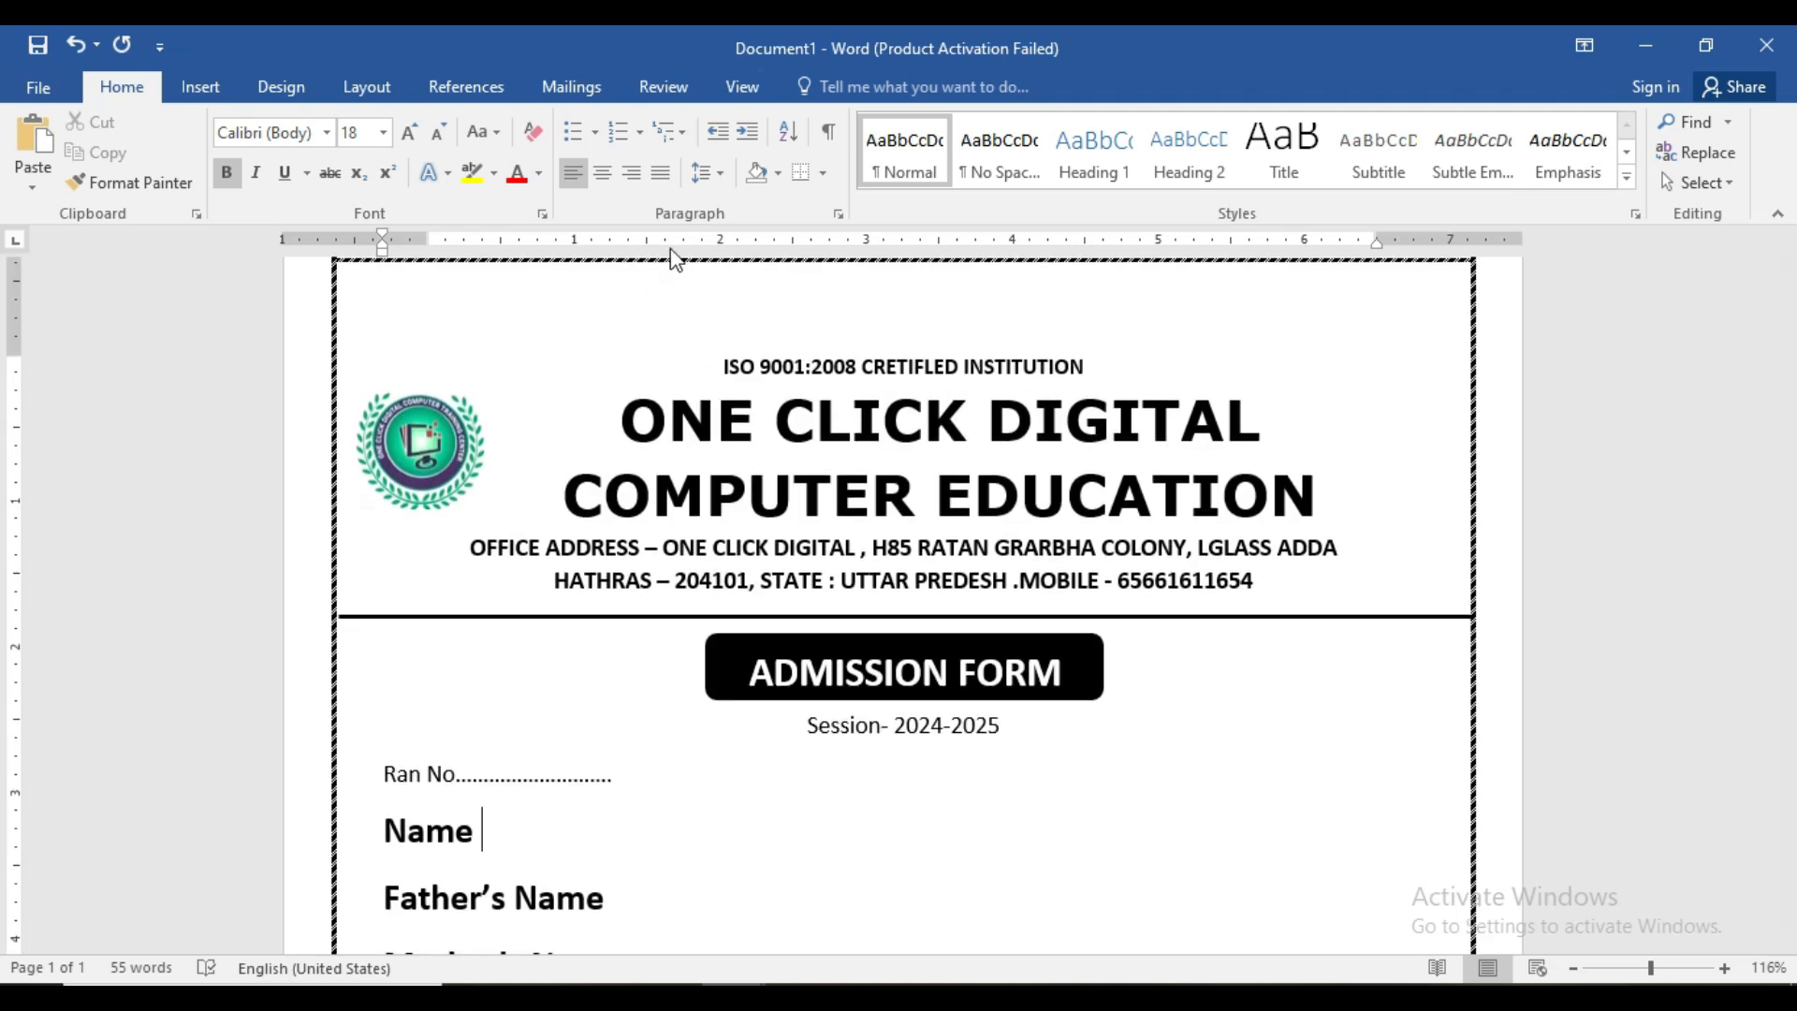
pyautogui.scroll(-3, 665, 389)
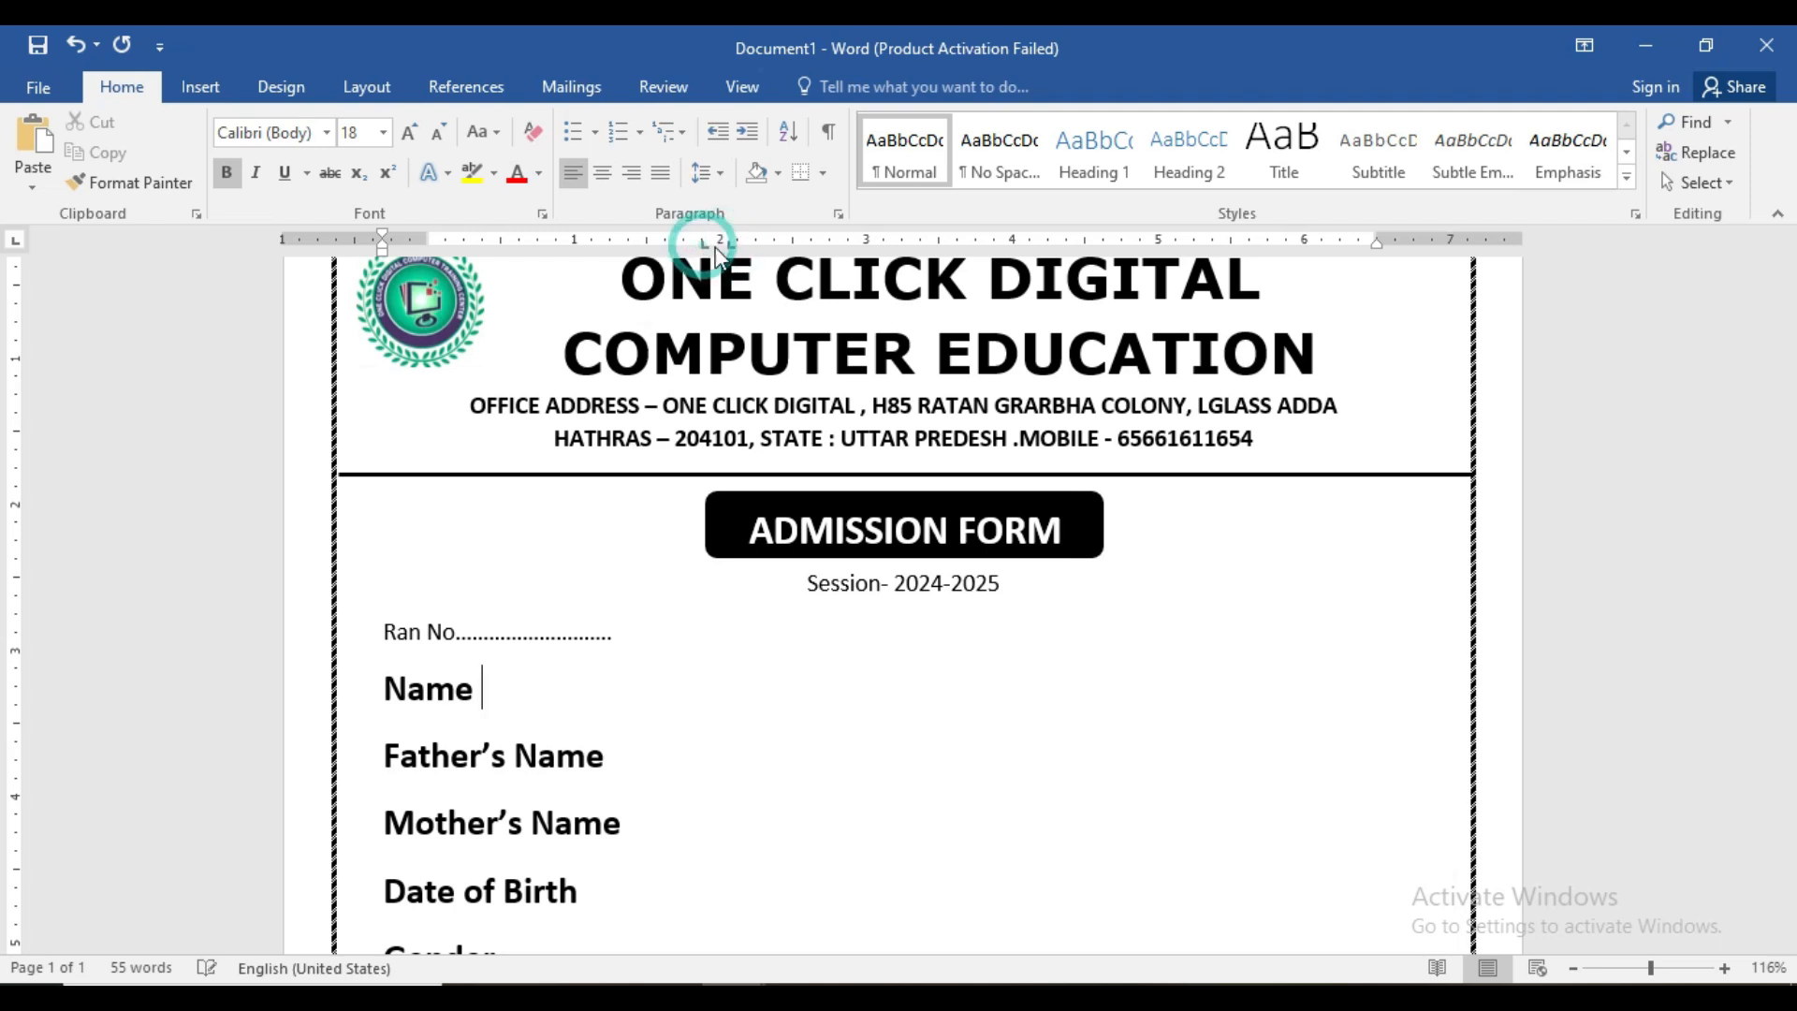
pyautogui.moveTo(727, 241); pyautogui.dragTo(738, 249)
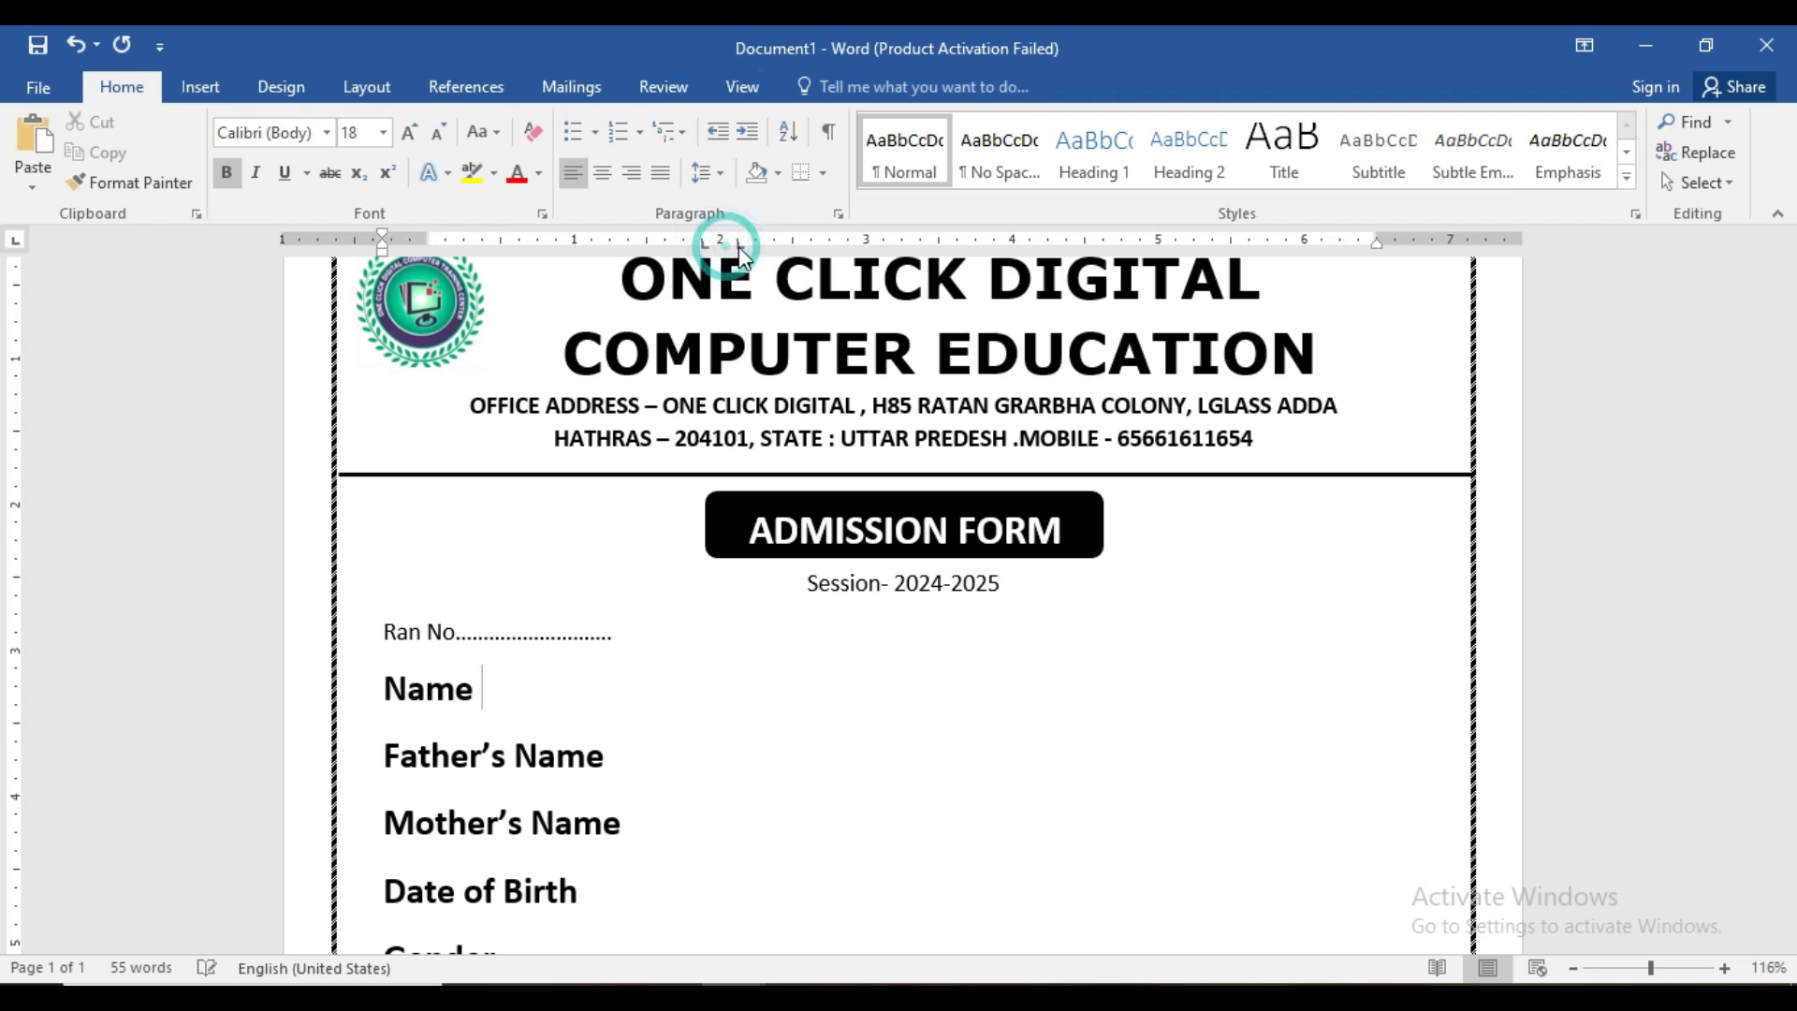
pyautogui.press('Delete')
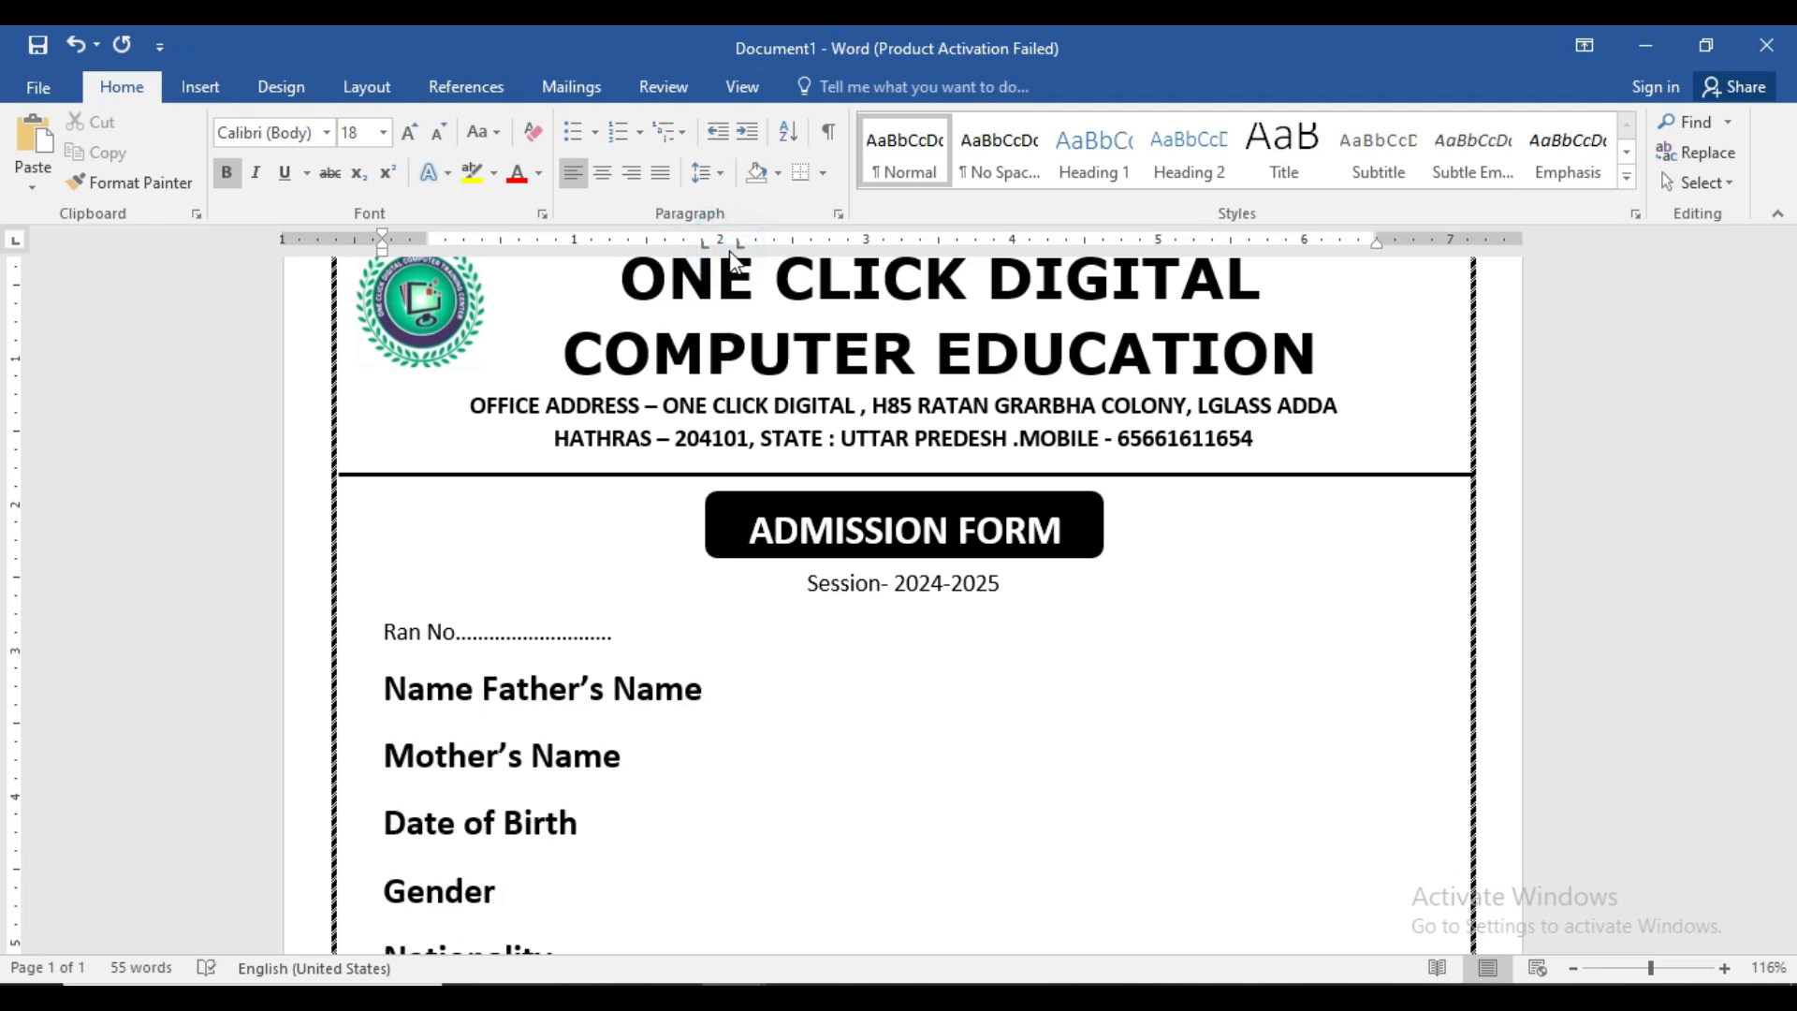
pyautogui.hotkey('ctrl', 'z')
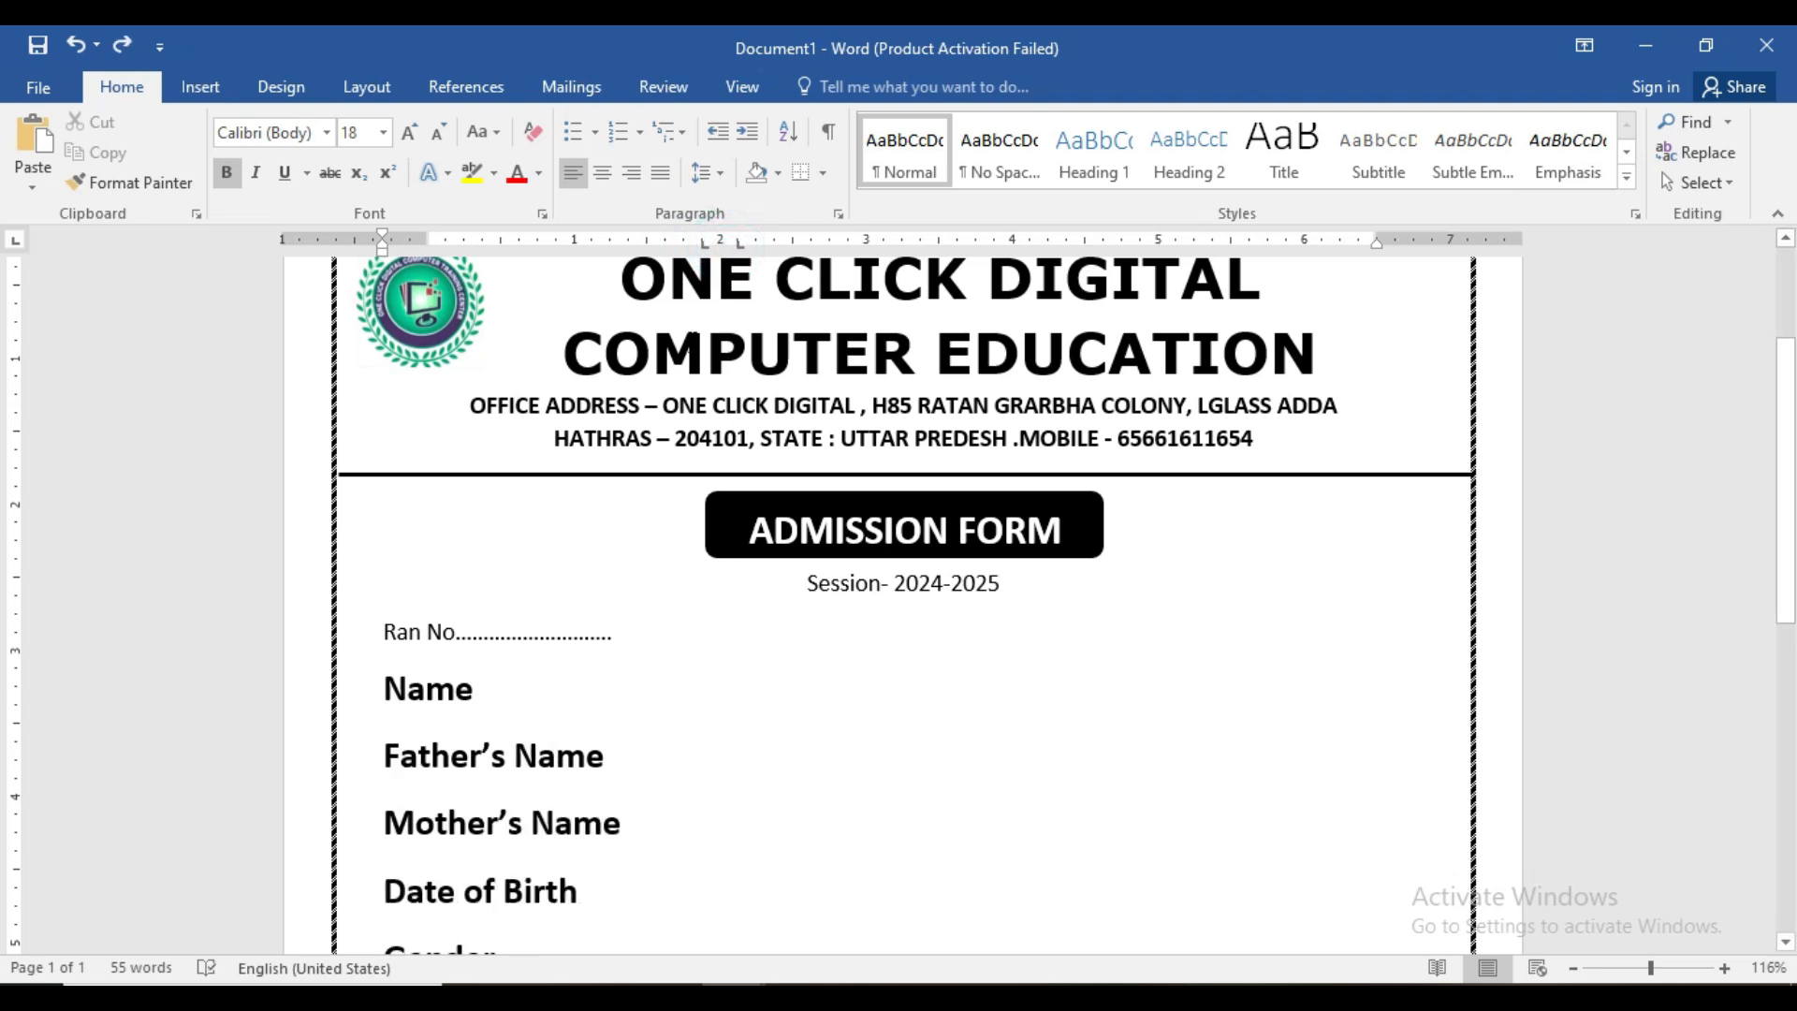
pyautogui.press('Tab')
pyautogui.write(':')
# - Select all the field labels from Name to PIN
pyautogui.click(707, 775)
pyautogui.click(699, 764)
pyautogui.moveTo(388, 675); pyautogui.dragTo(637, 936)
# - Apply the same tab stop to all selected labels, confirming in the Tabs dialog
pyautogui.scroll(3, 670, 739)
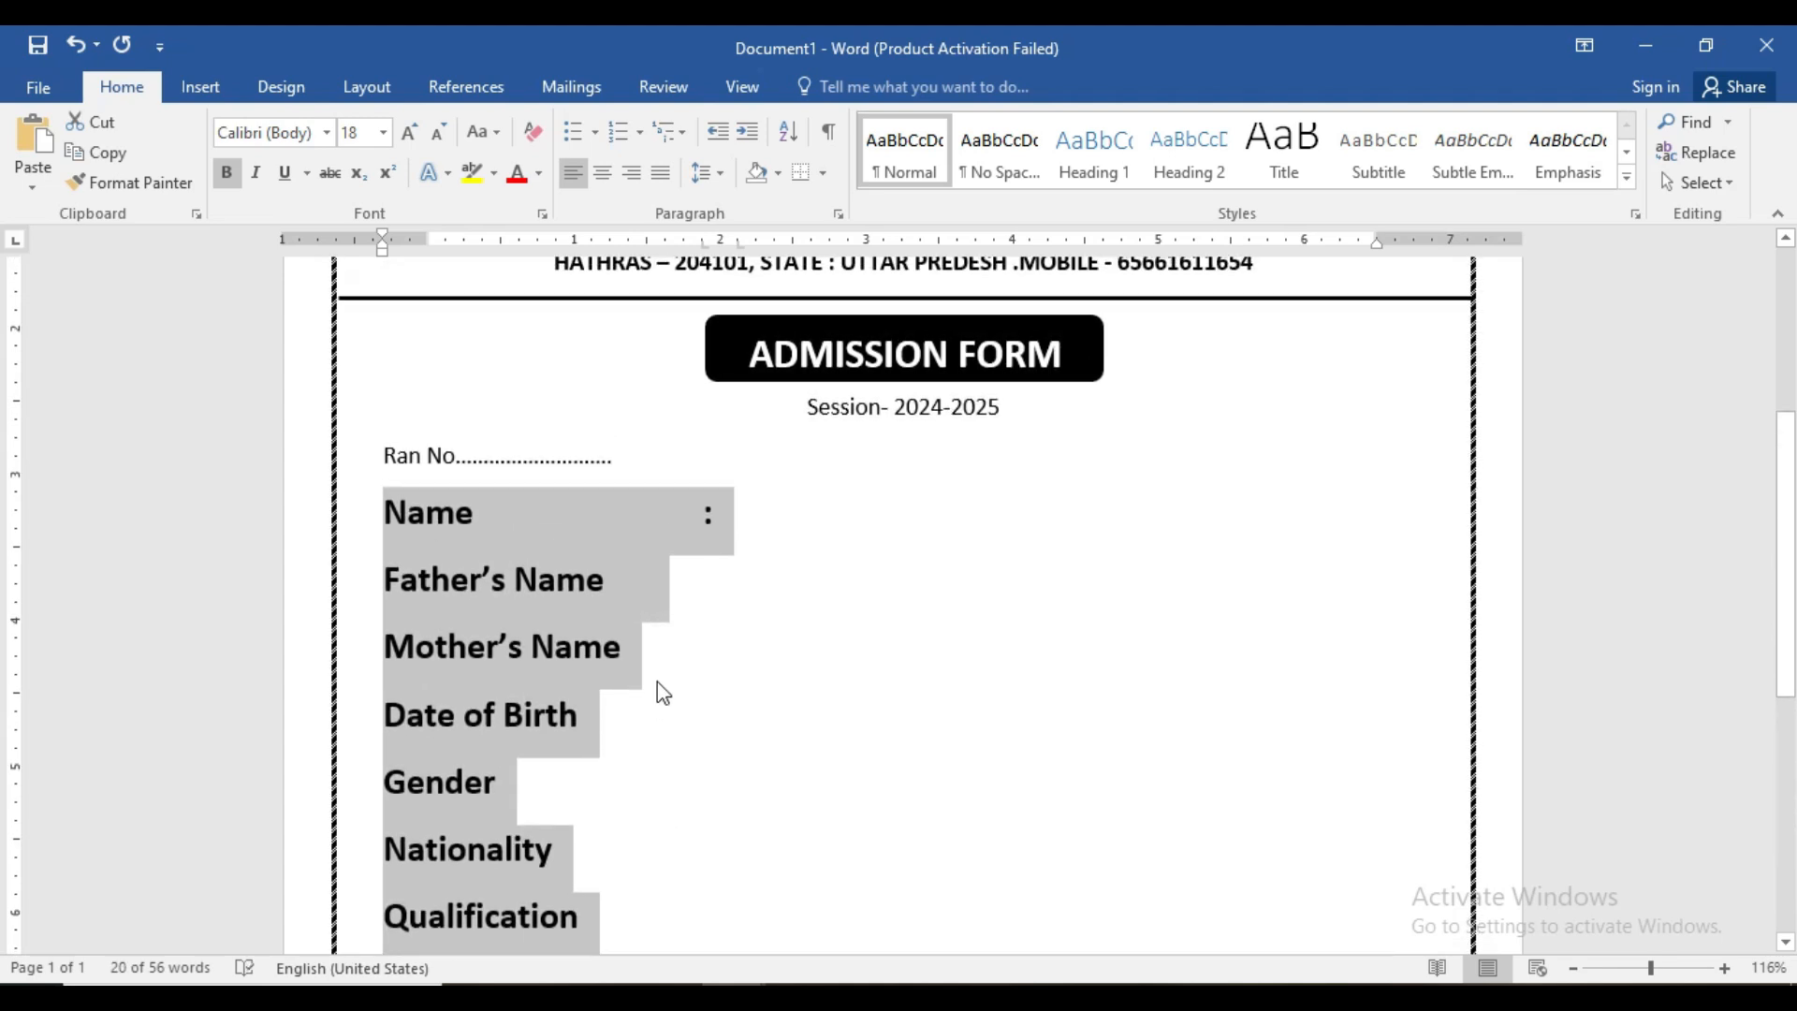
pyautogui.click(702, 244)
pyautogui.doubleClick(703, 241)
pyautogui.click(936, 693)
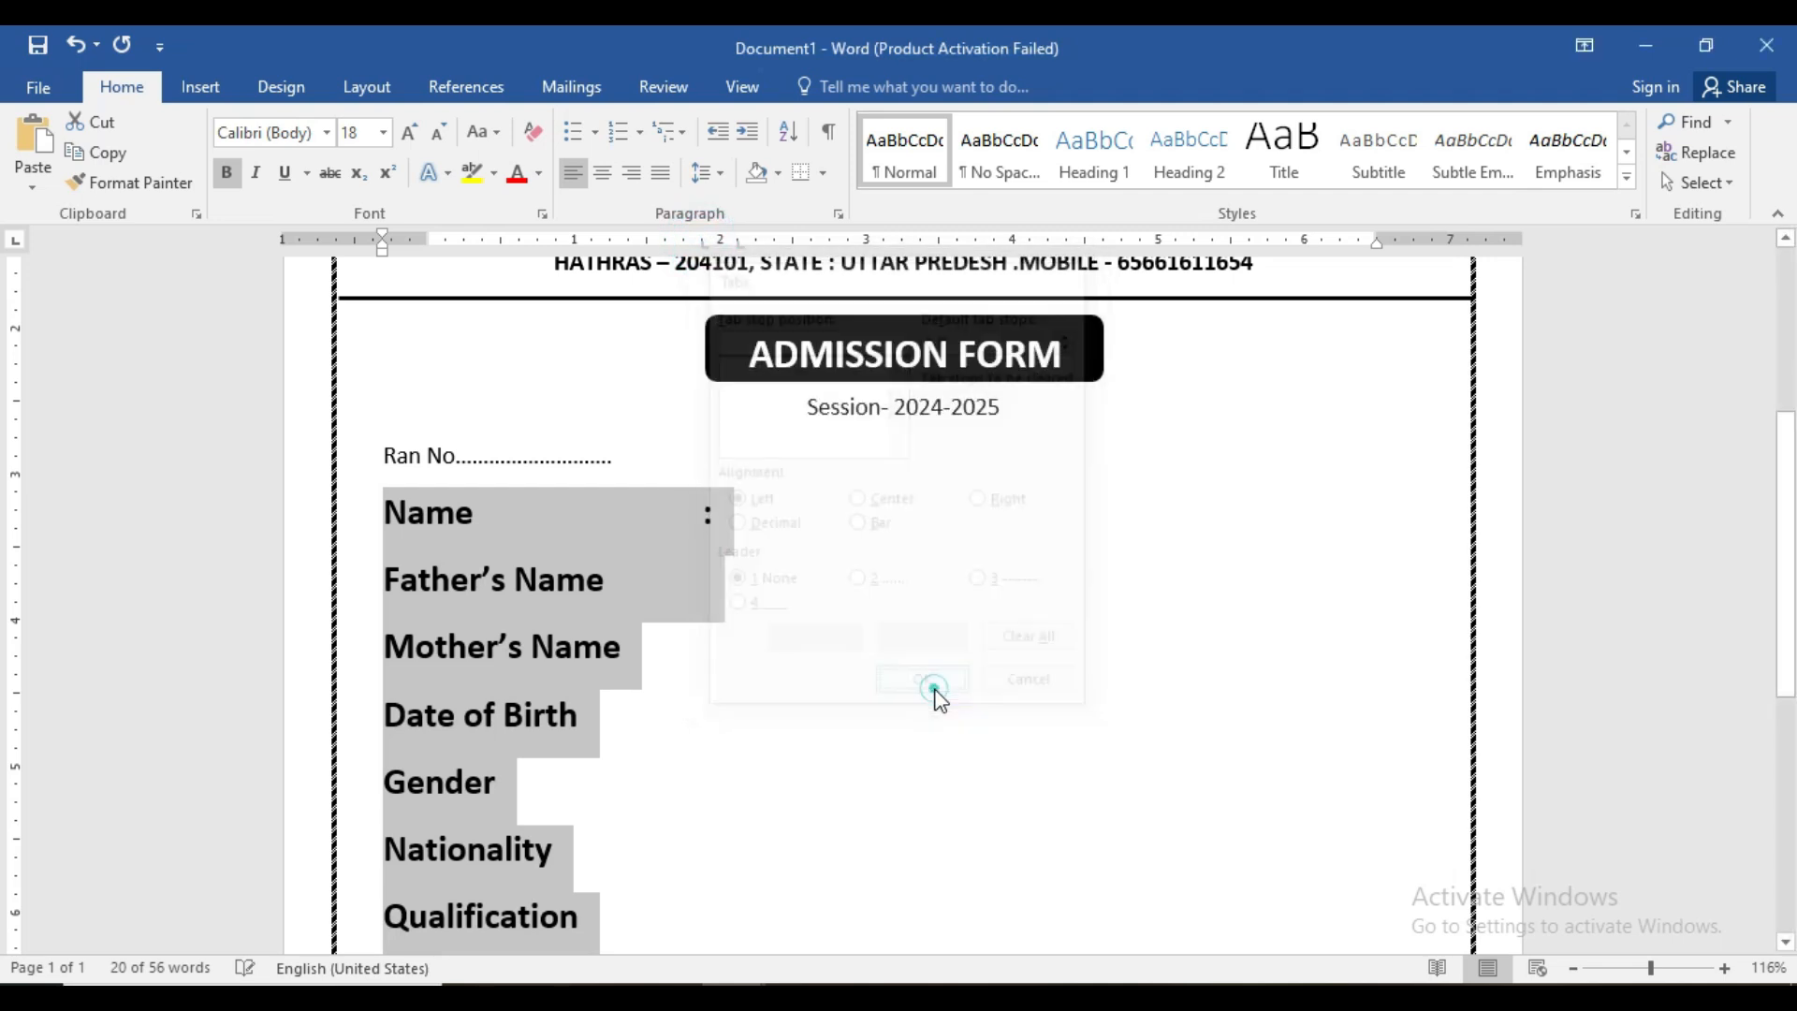
# - Add tab-aligned colons after Father's Name through Qualification
pyautogui.click(693, 508)
pyautogui.click(611, 584)
pyautogui.press('Tab')
pyautogui.write(':')
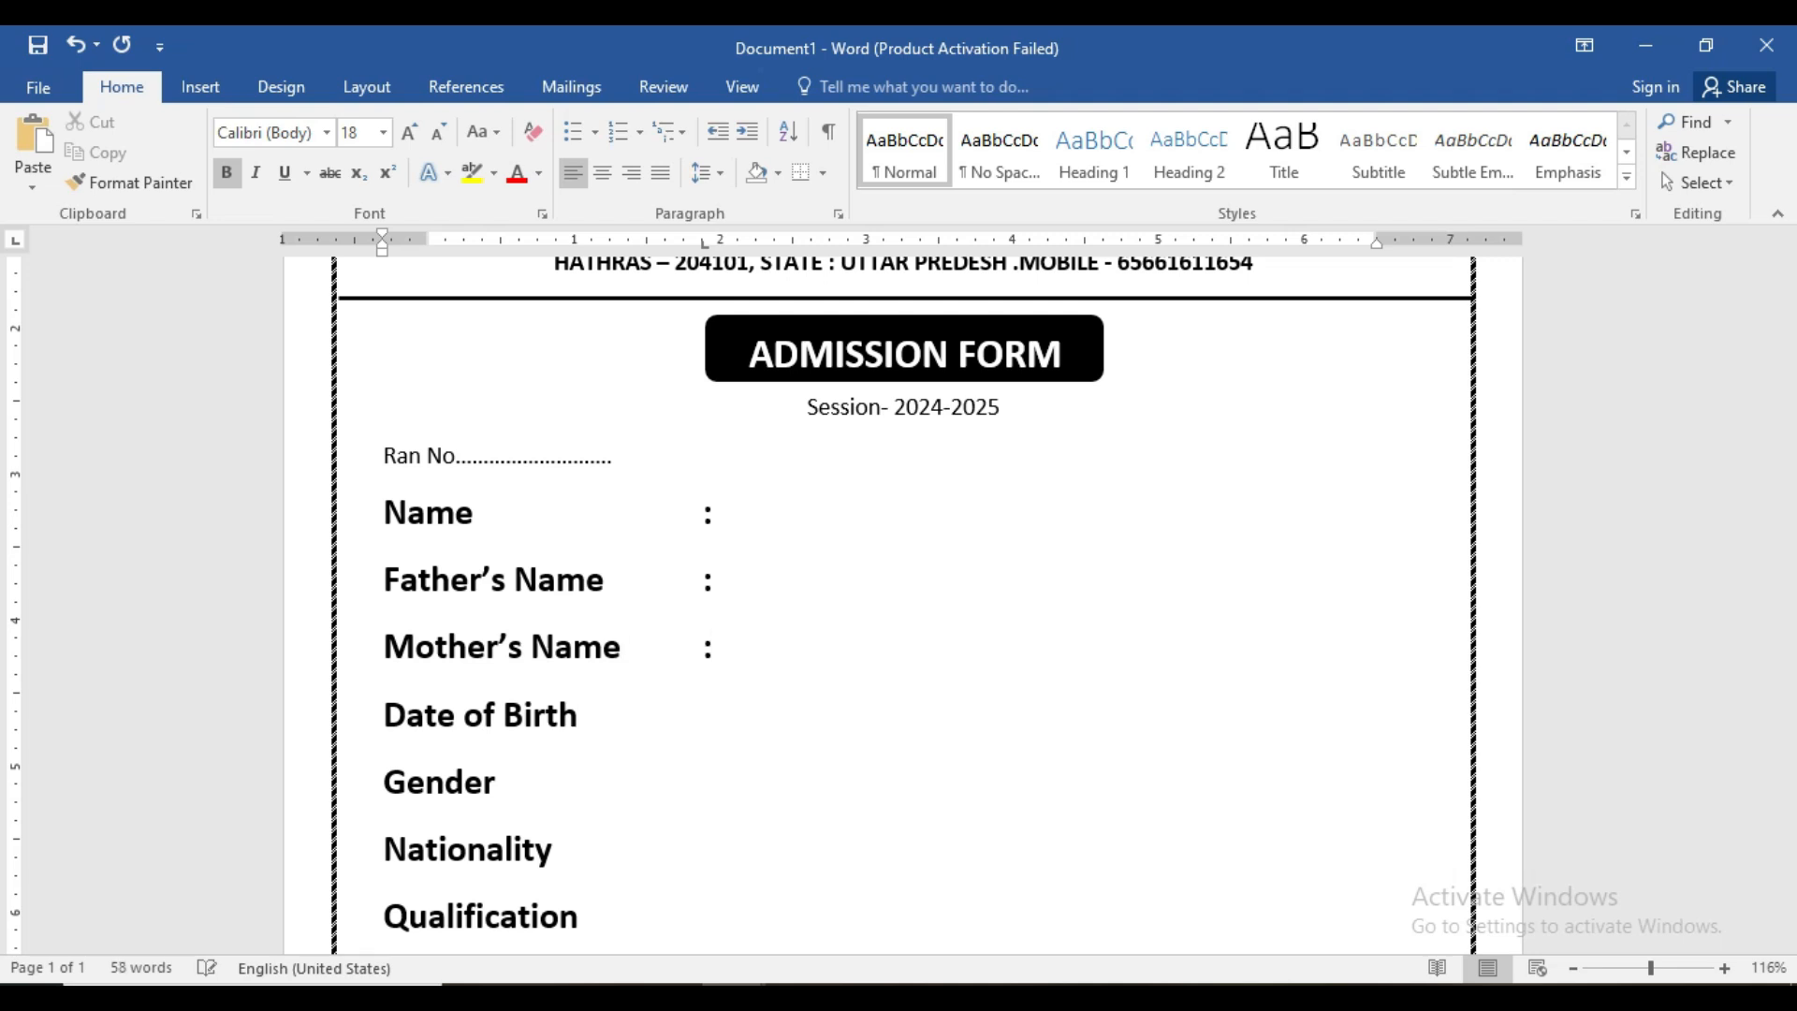
pyautogui.write(':')
pyautogui.press('Tab')
pyautogui.press('Down')
pyautogui.press('Tab')
pyautogui.write(':')
# - Add tab-aligned colons for Email ID, Mobile No, Address, State and PIN
pyautogui.press('Return')
pyautogui.write('Email ID')
pyautogui.press('Tab')
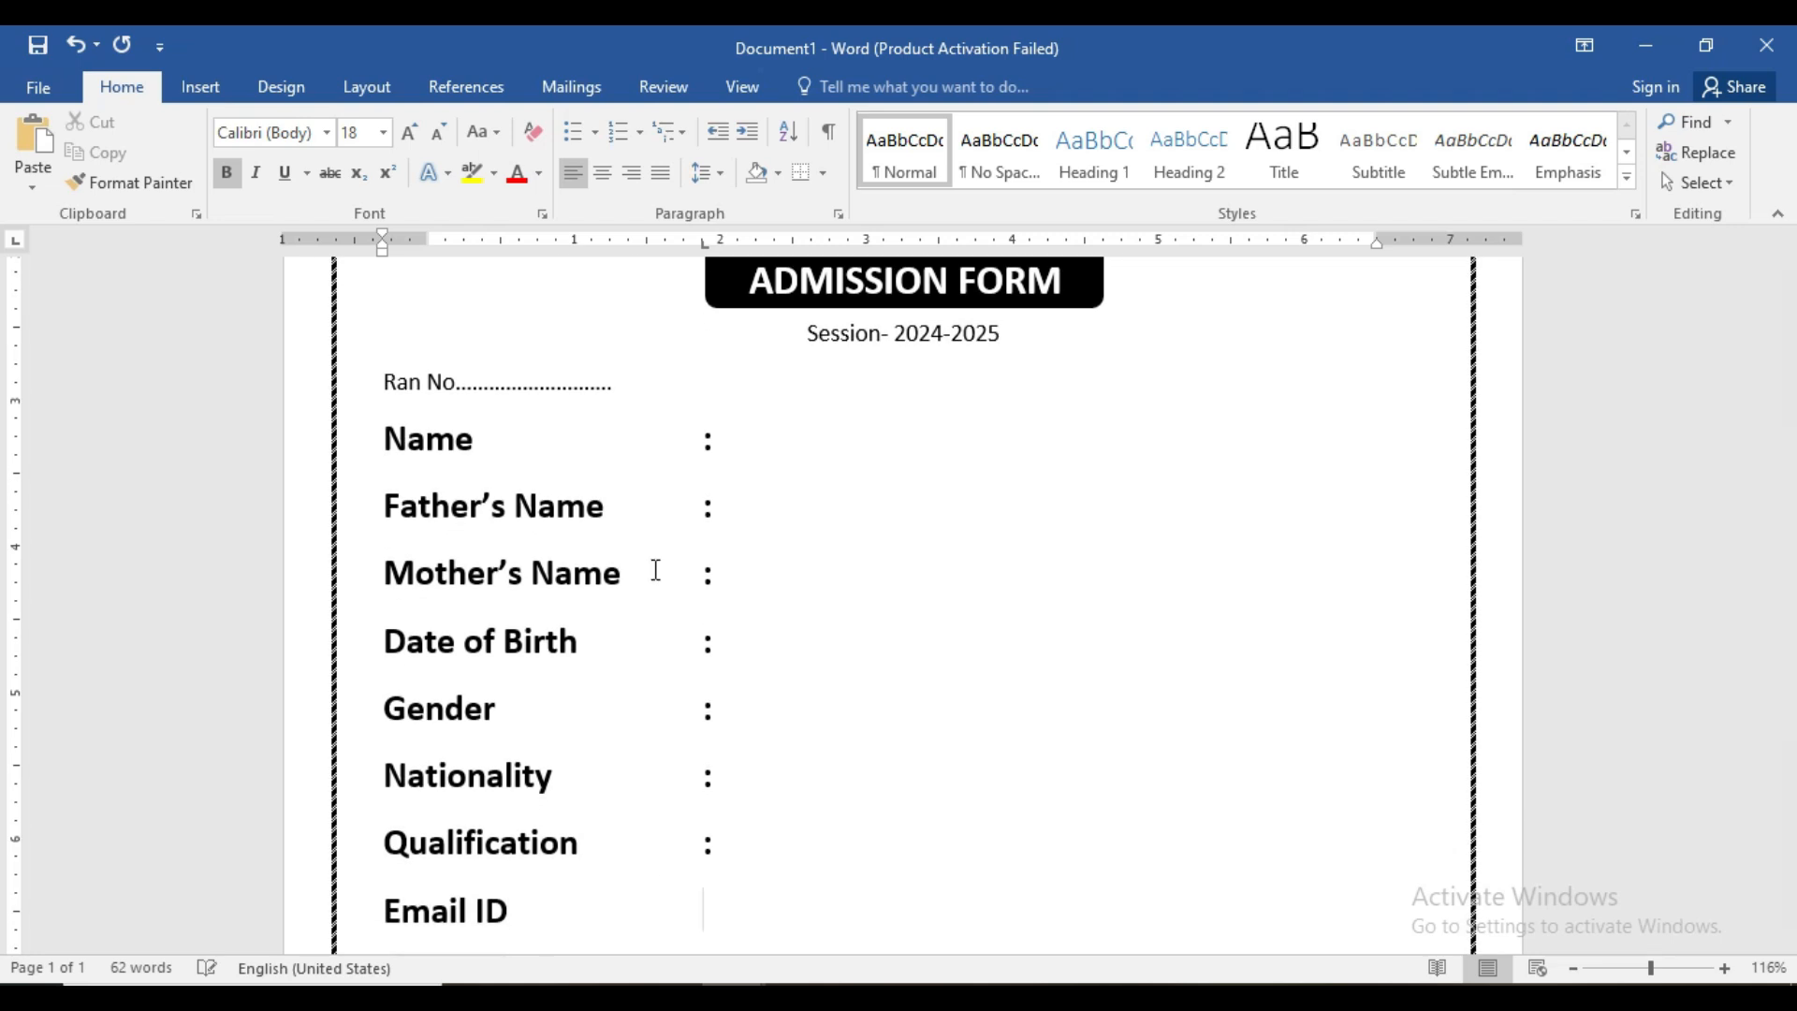
pyautogui.scroll(-4, 599, 548)
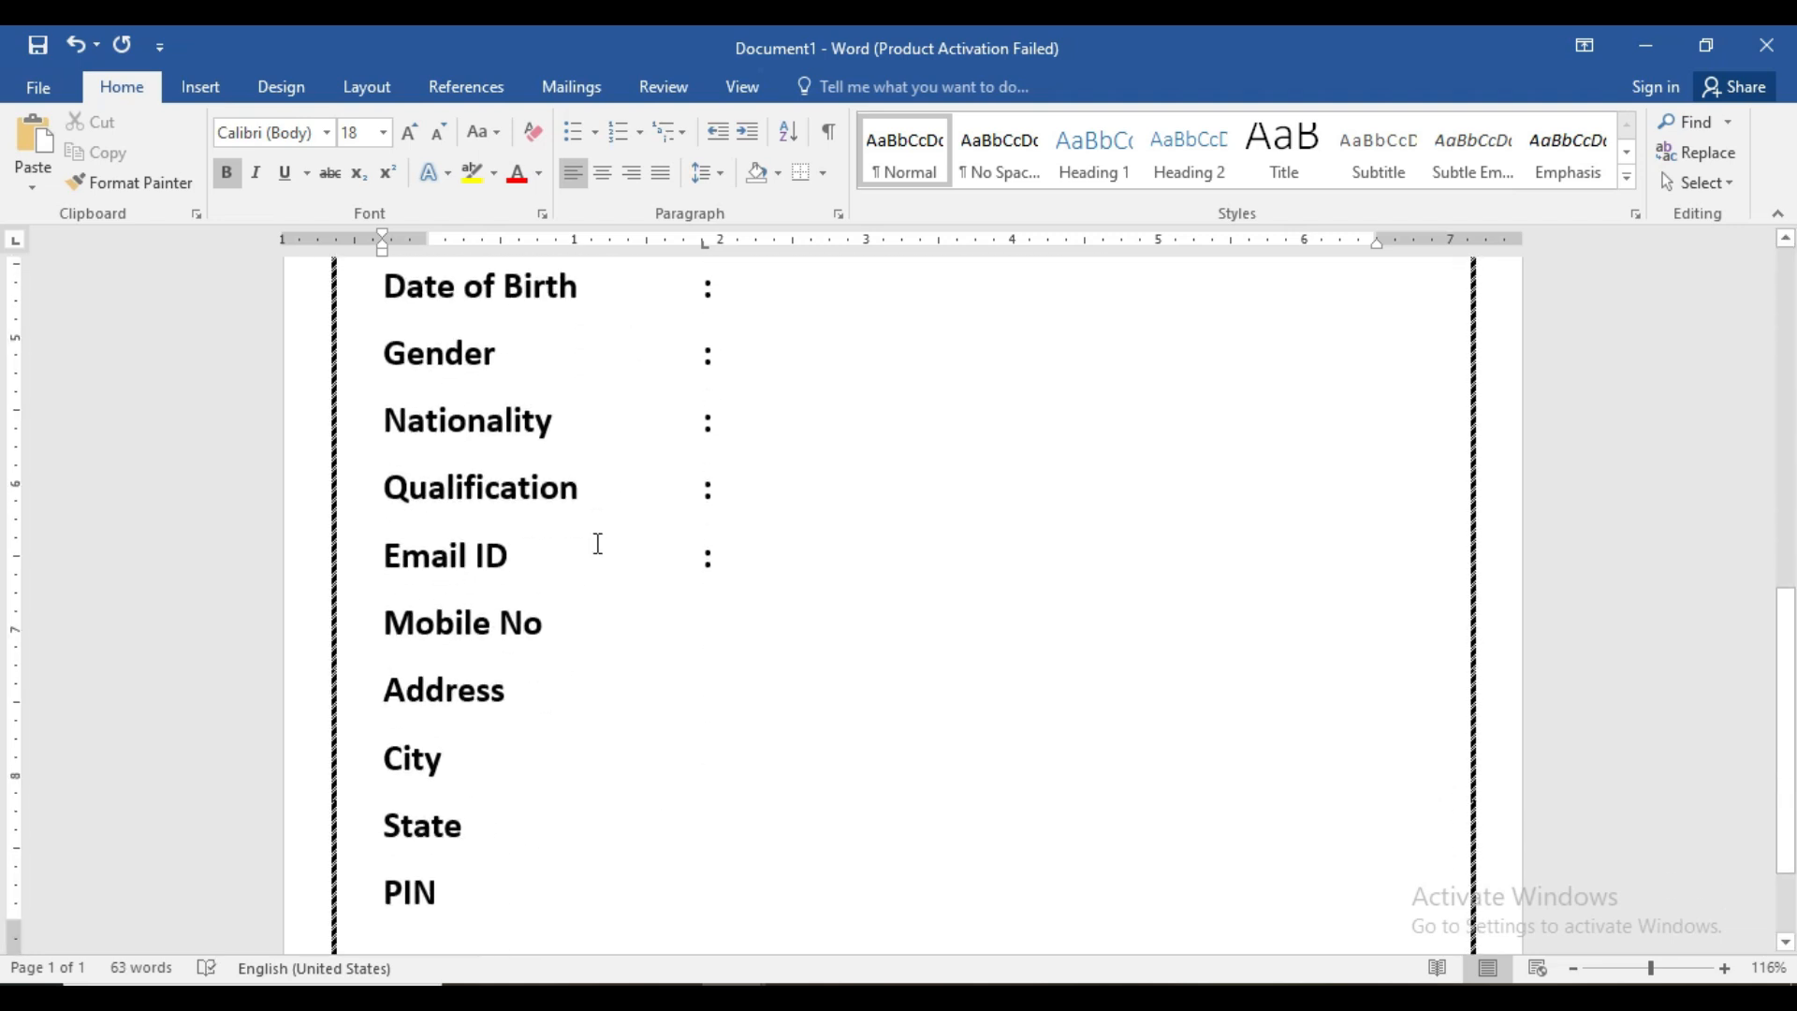
pyautogui.press('Tab')
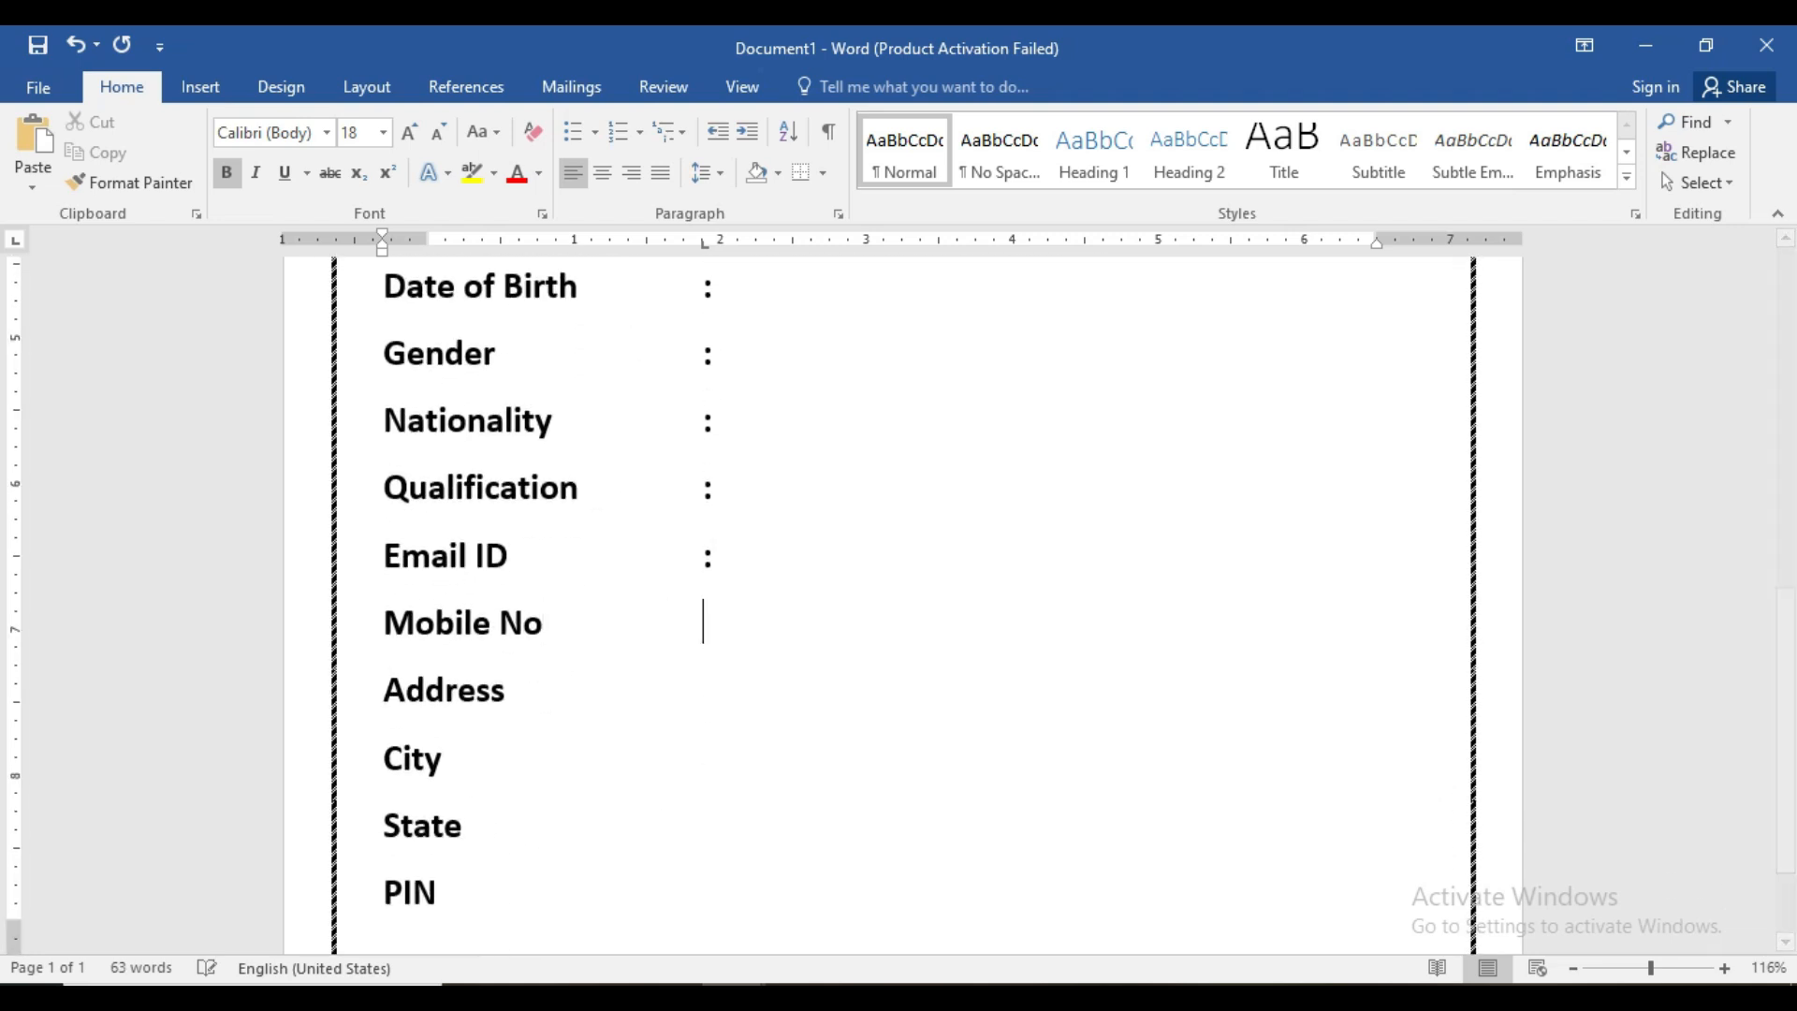
pyautogui.press('Down')
pyautogui.press('Tab')
pyautogui.write(':')
pyautogui.press('Down')
pyautogui.press('Tab')
pyautogui.press('Down')
pyautogui.scroll(5, 597, 542)
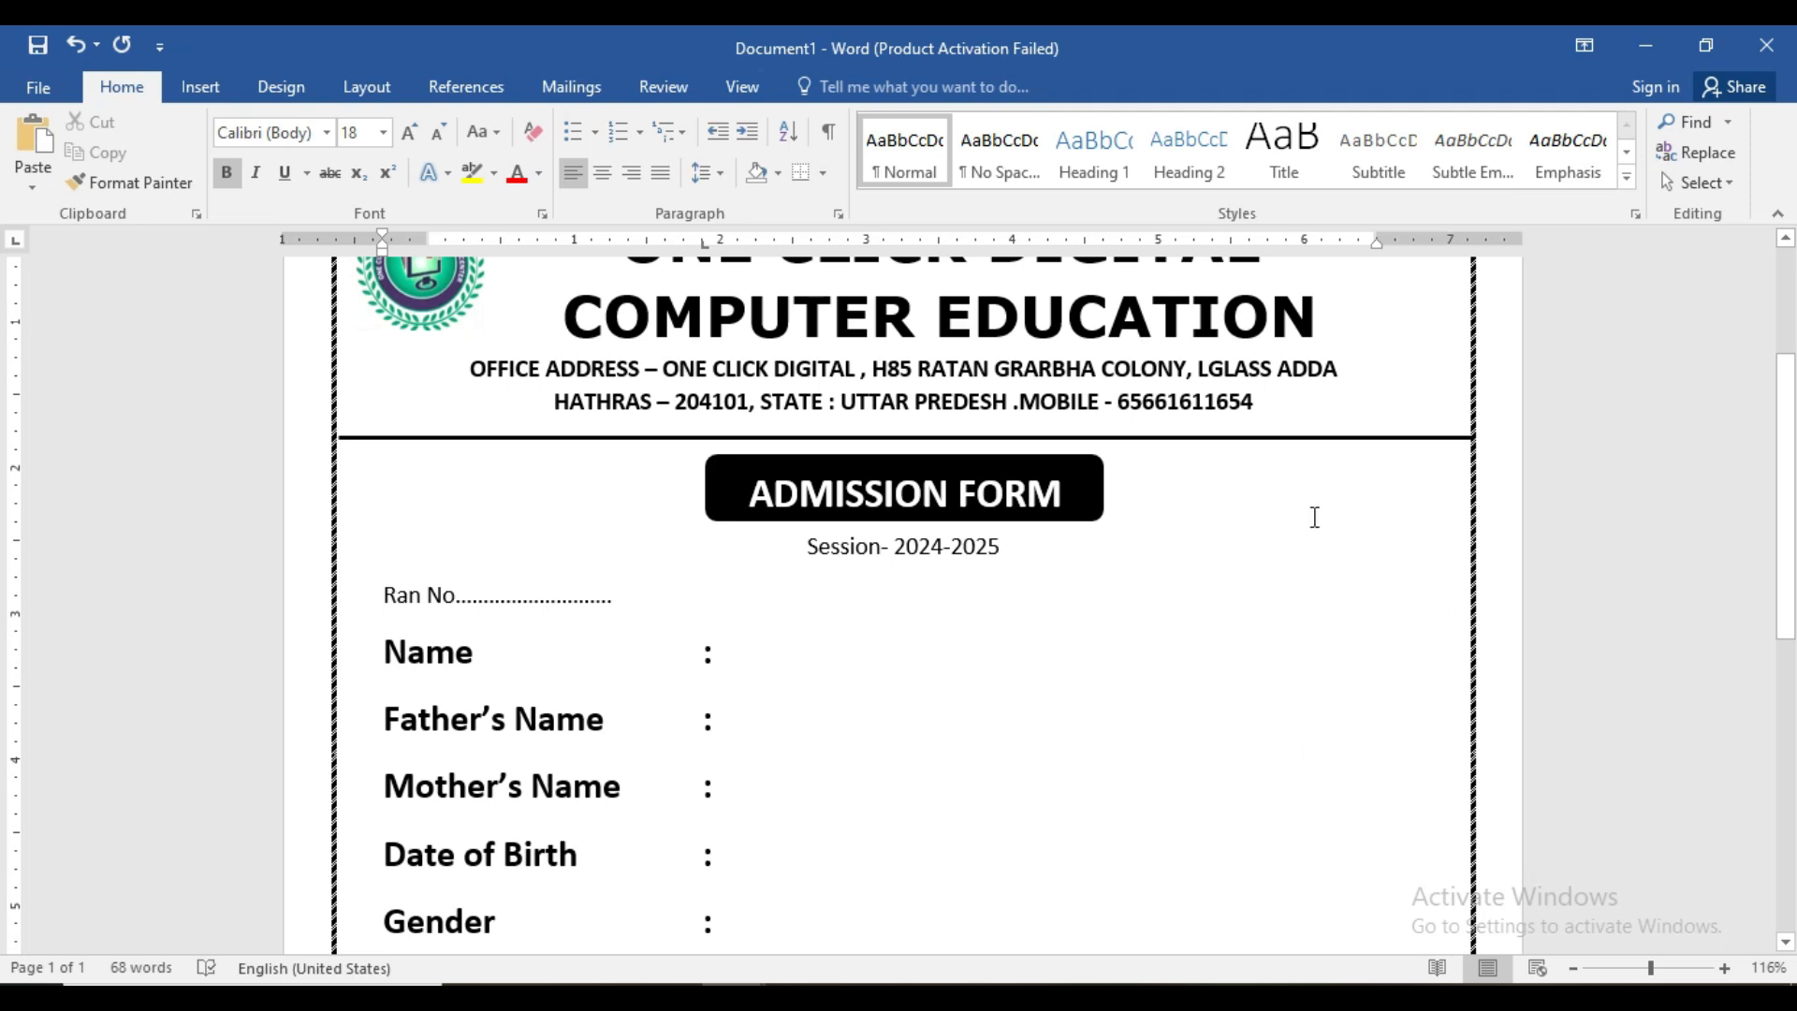
# - Draw a white, black-outlined rectangle to the right of ADMISSION FORM
pyautogui.click(200, 86)
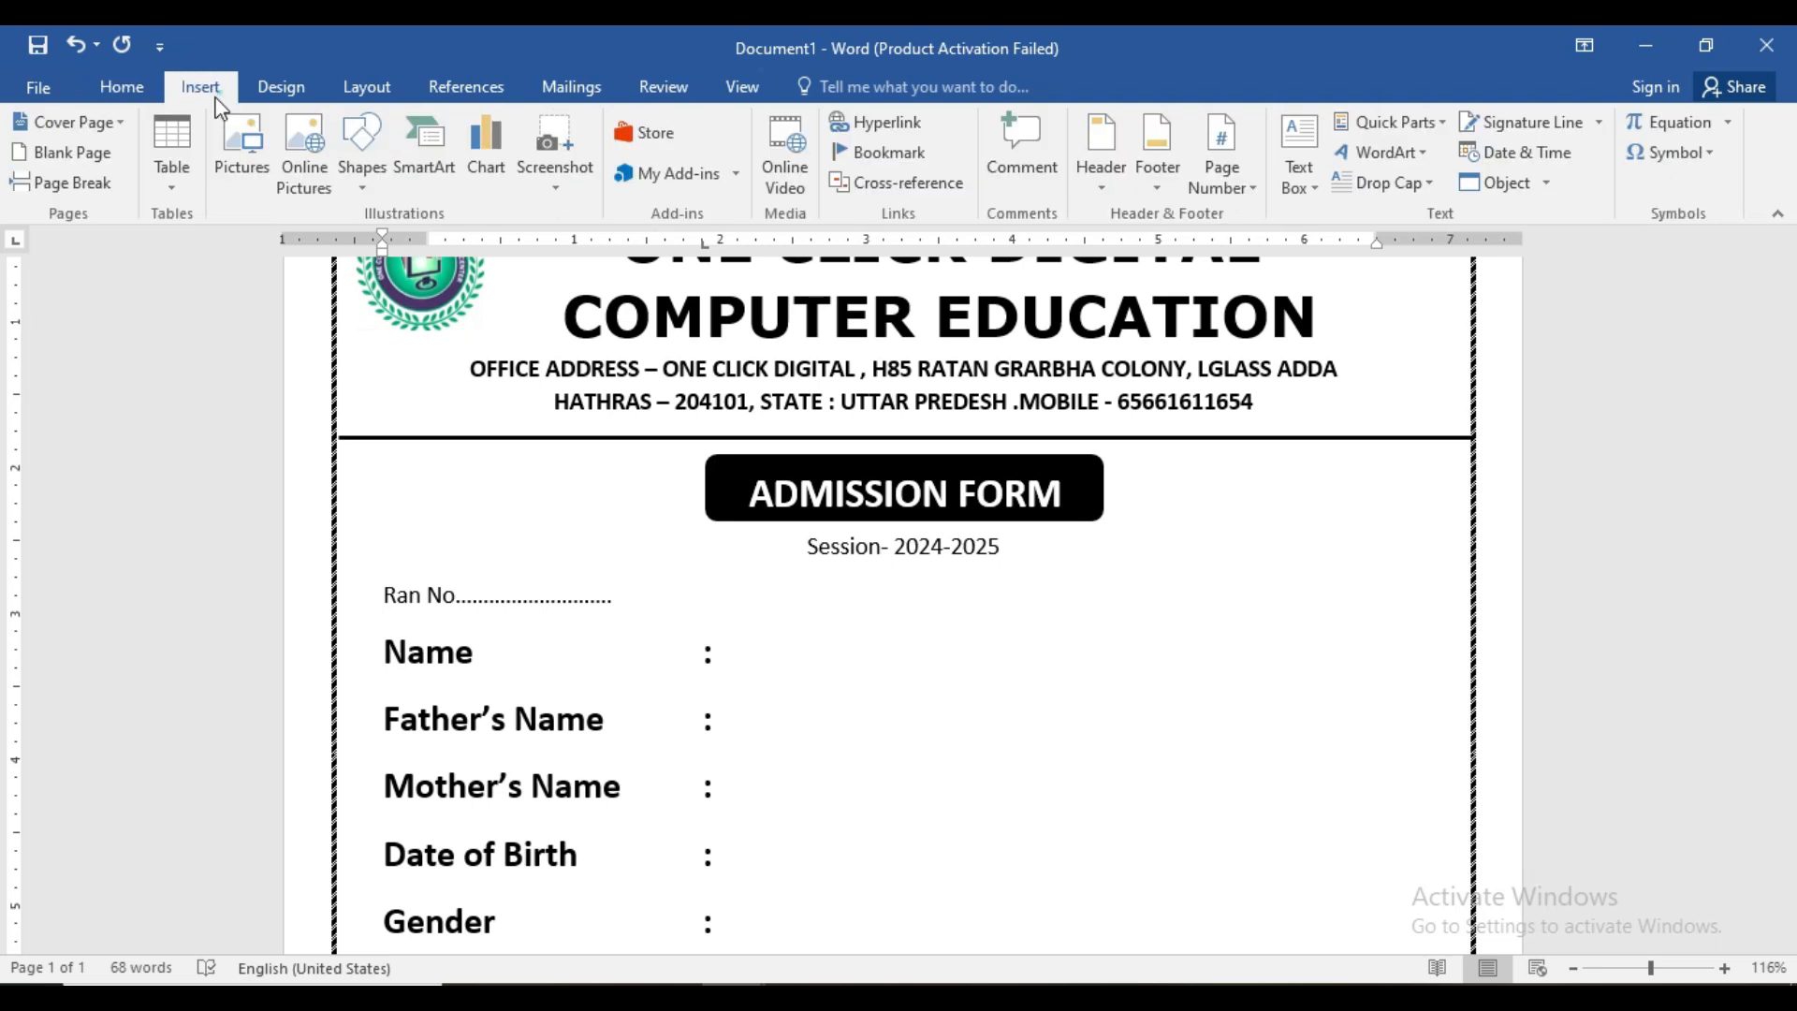
pyautogui.click(350, 194)
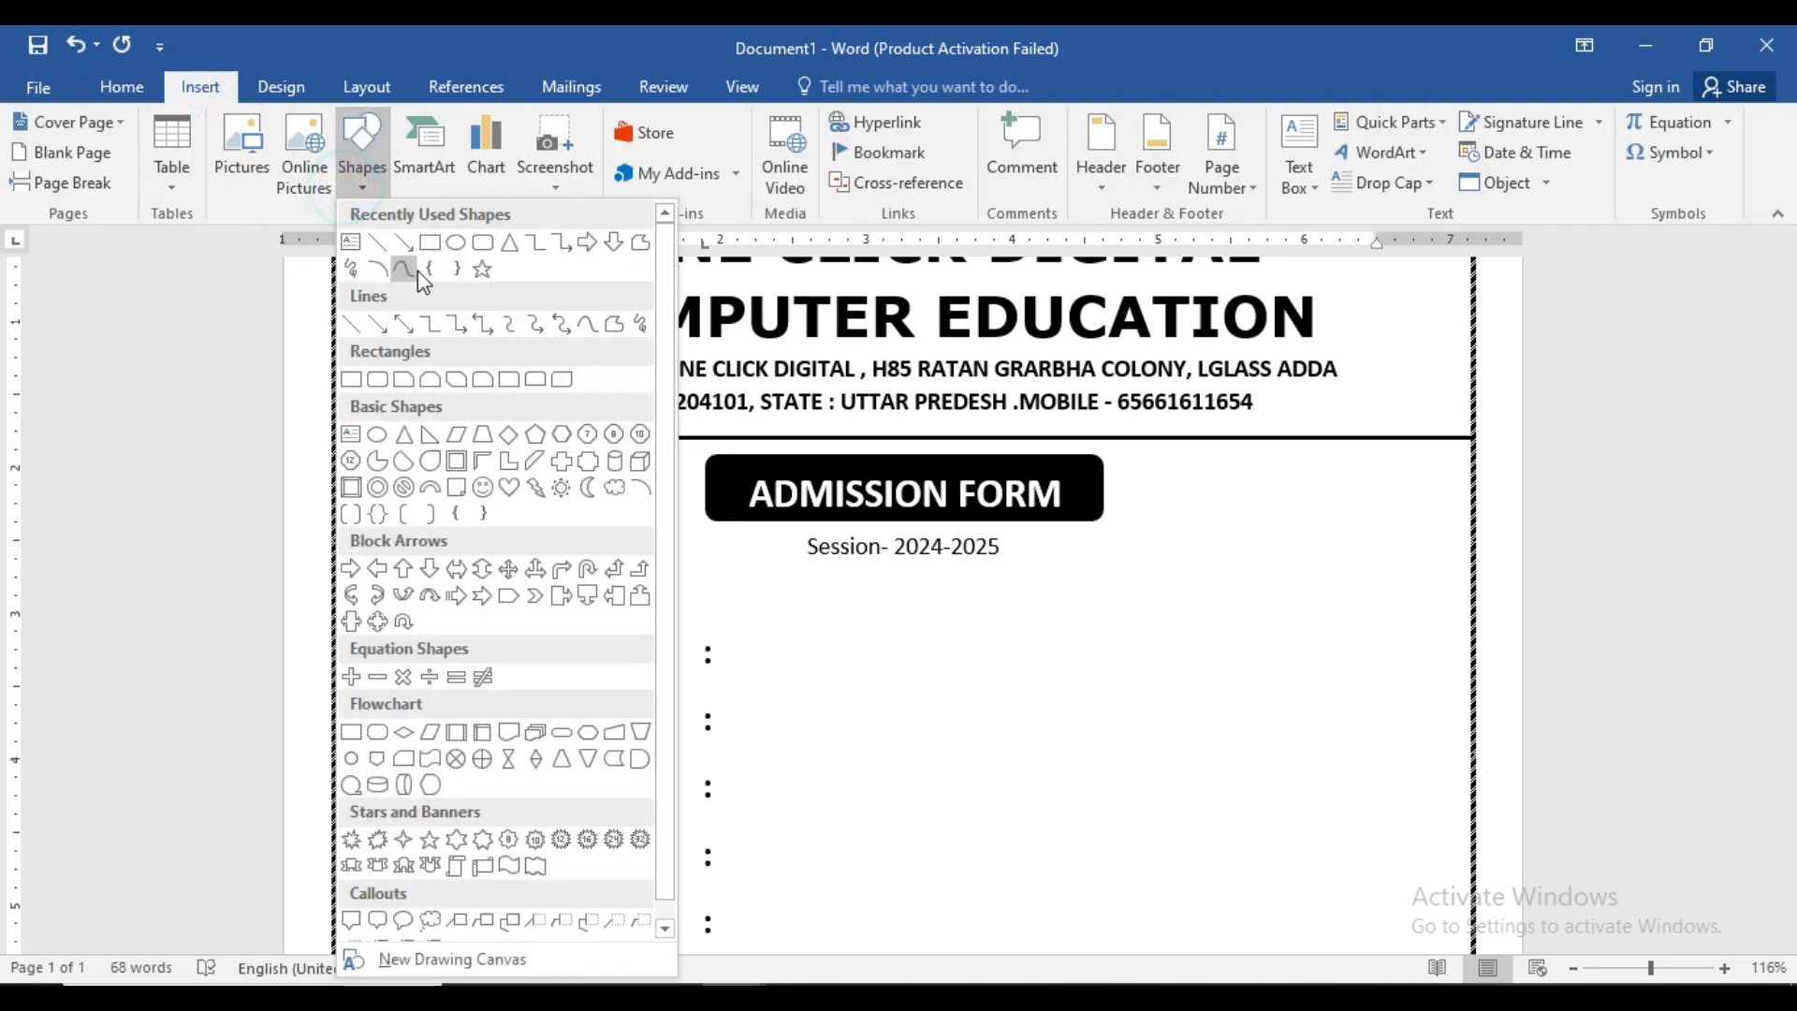
pyautogui.click(437, 243)
pyautogui.moveTo(1207, 455)
pyautogui.mouseDown()
pyautogui.moveTo(1367, 706)
pyautogui.moveTo(1421, 729)
pyautogui.moveTo(1433, 711)
pyautogui.mouseUp()
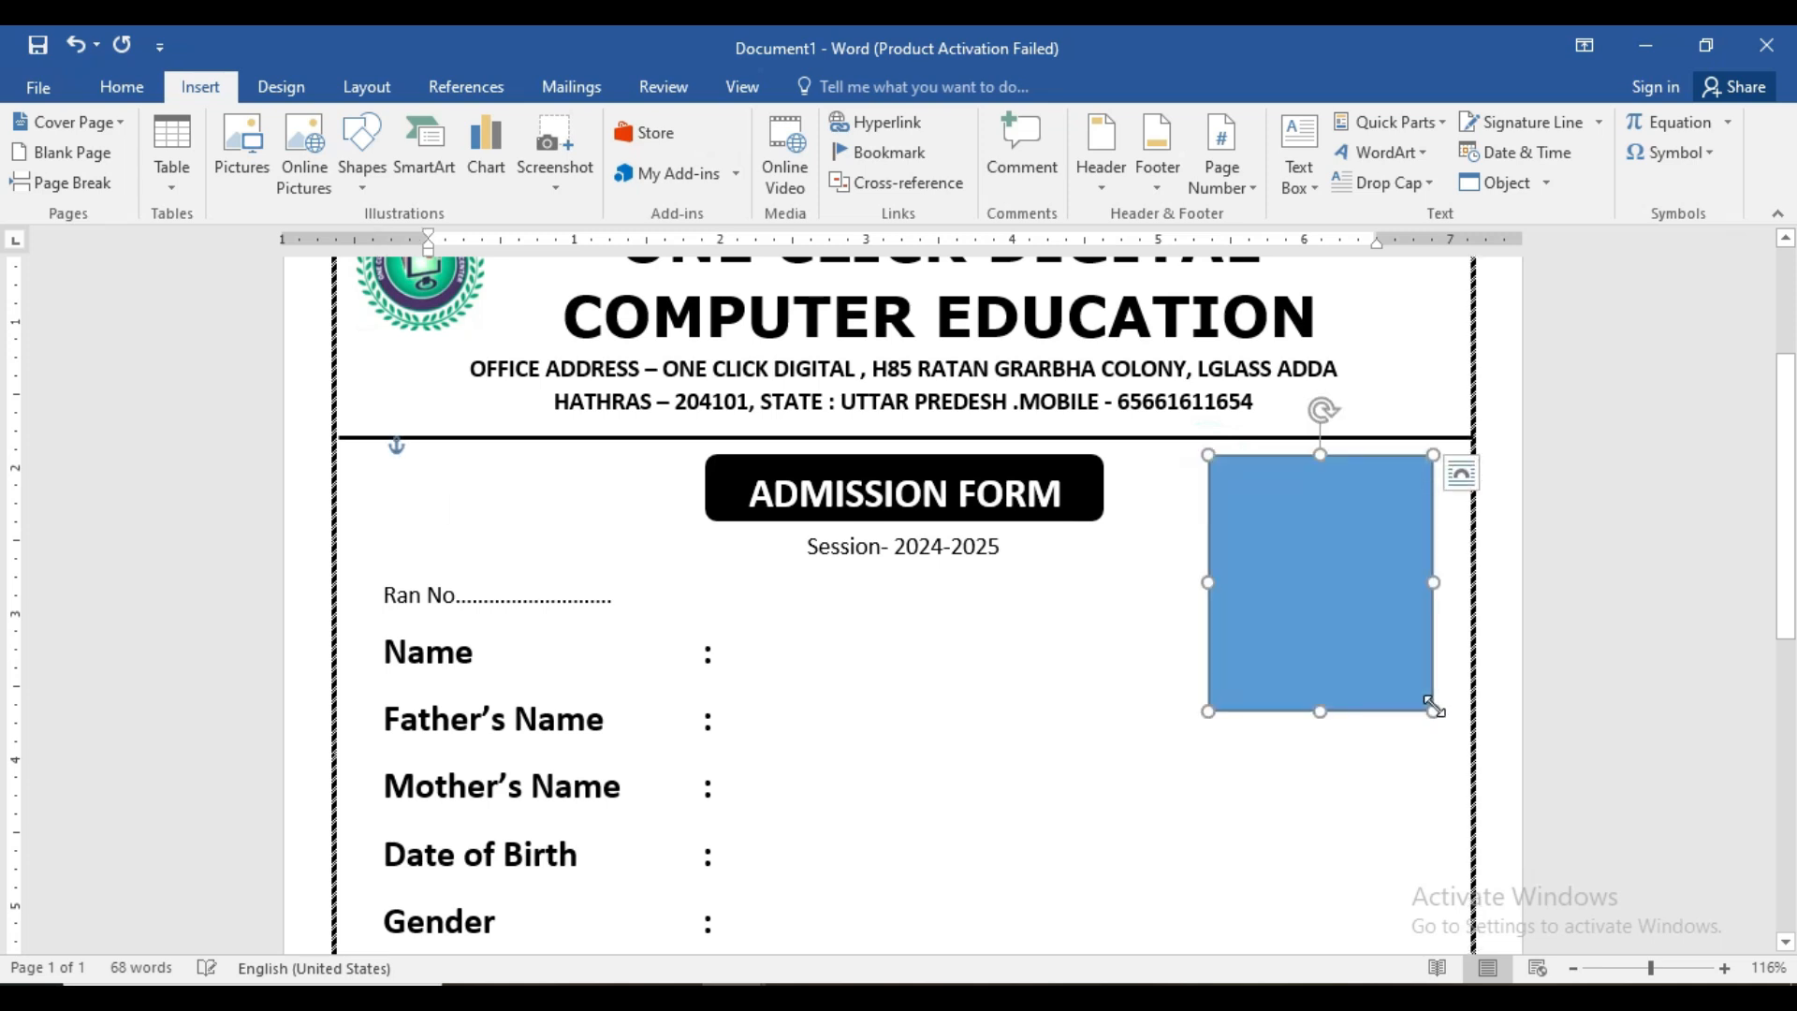
pyautogui.click(572, 179)
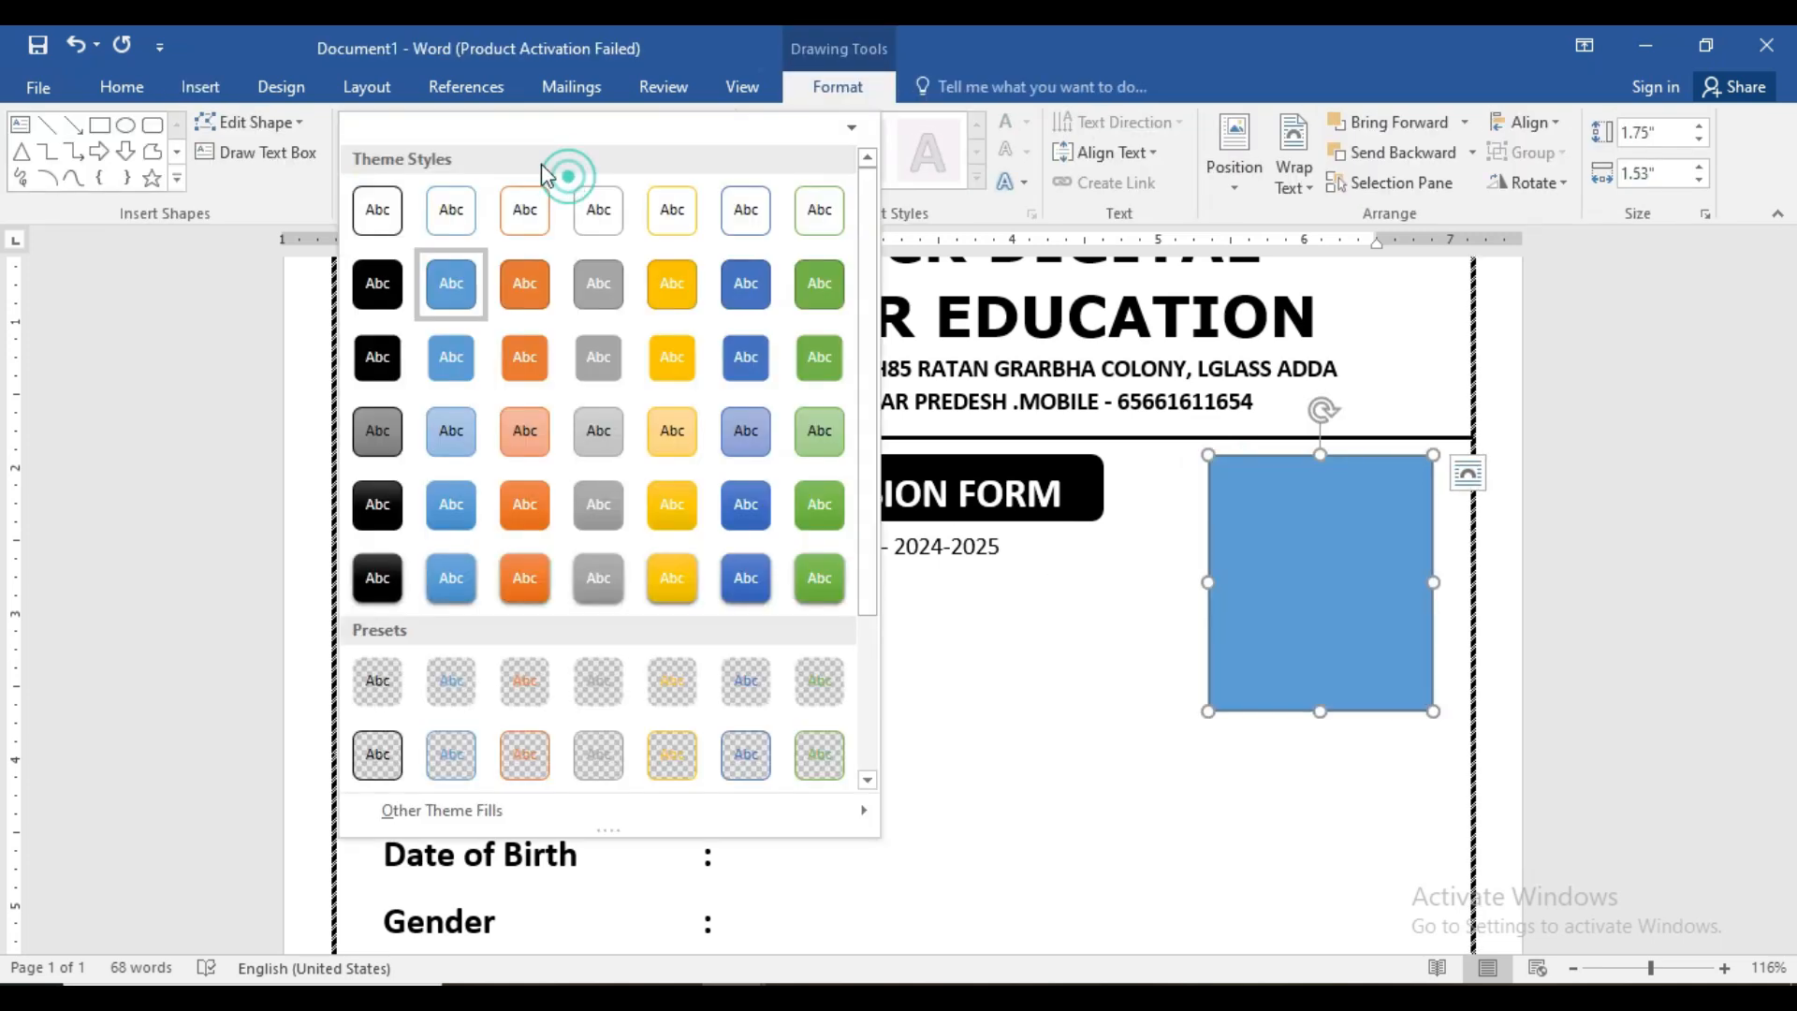
pyautogui.click(386, 207)
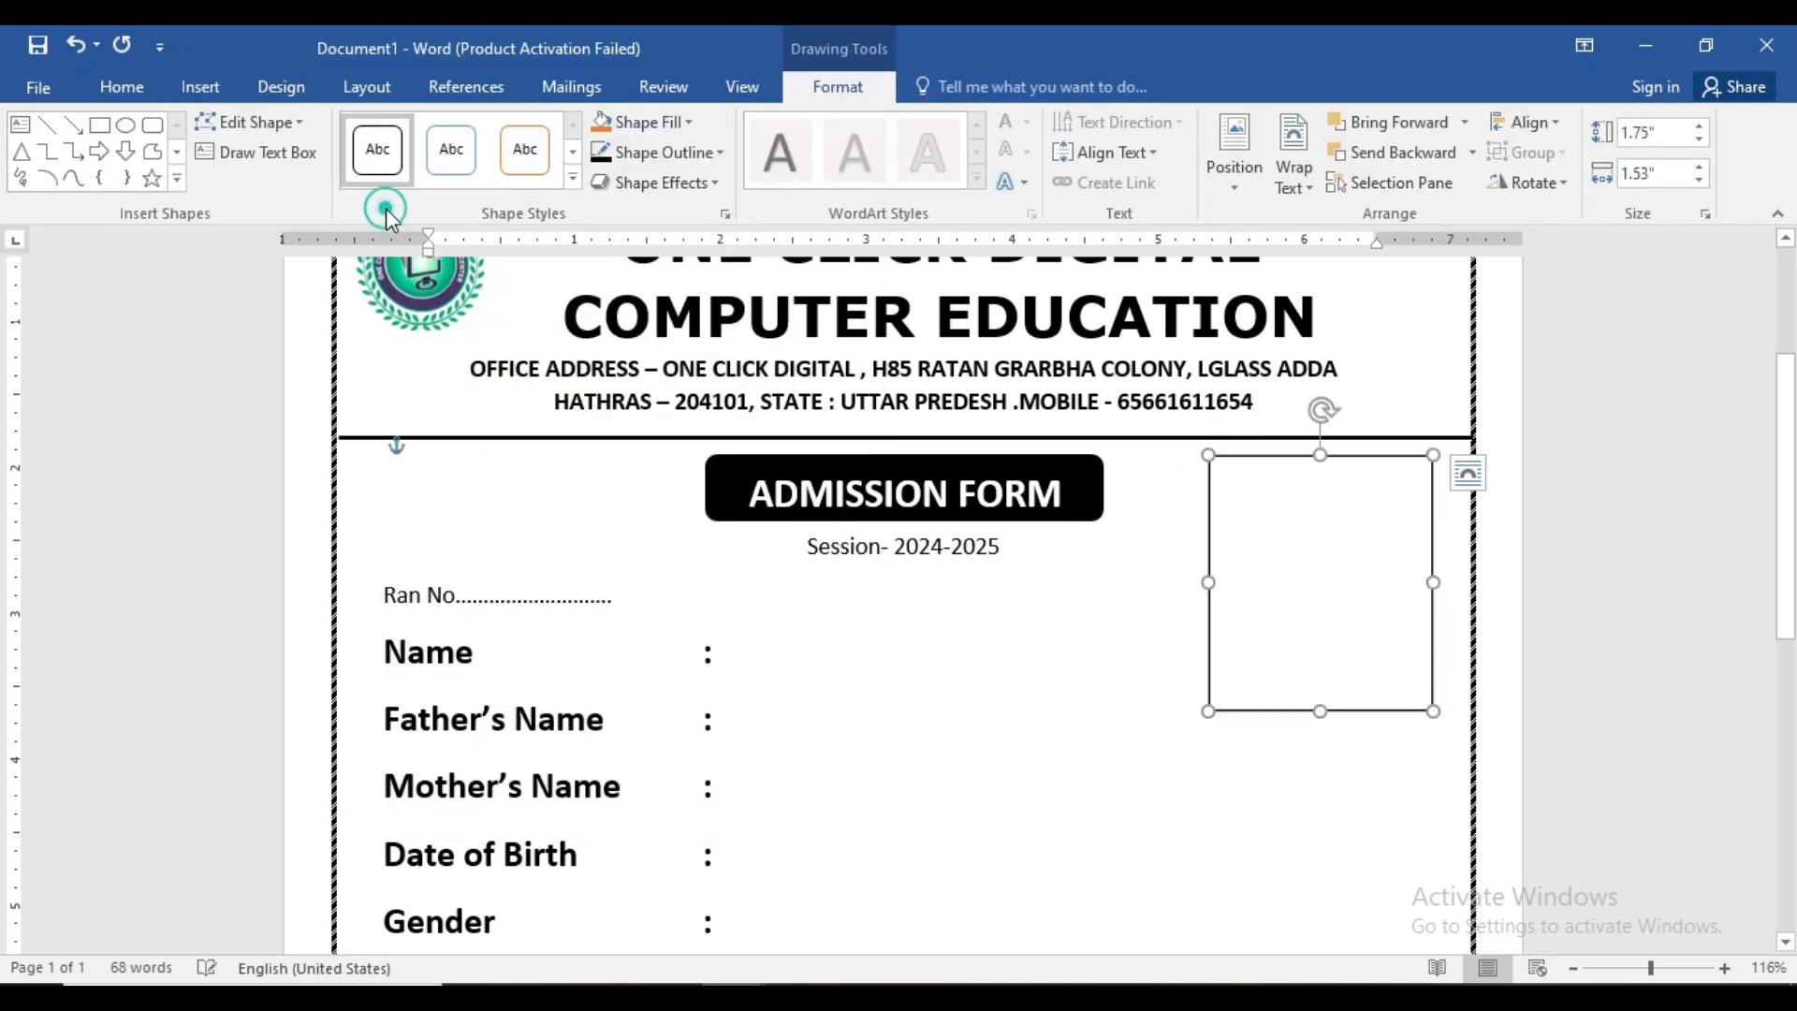
# - Add the text 'Passport Size Photo' inside the box
pyautogui.rightClick(1299, 582)
pyautogui.click(1352, 234)
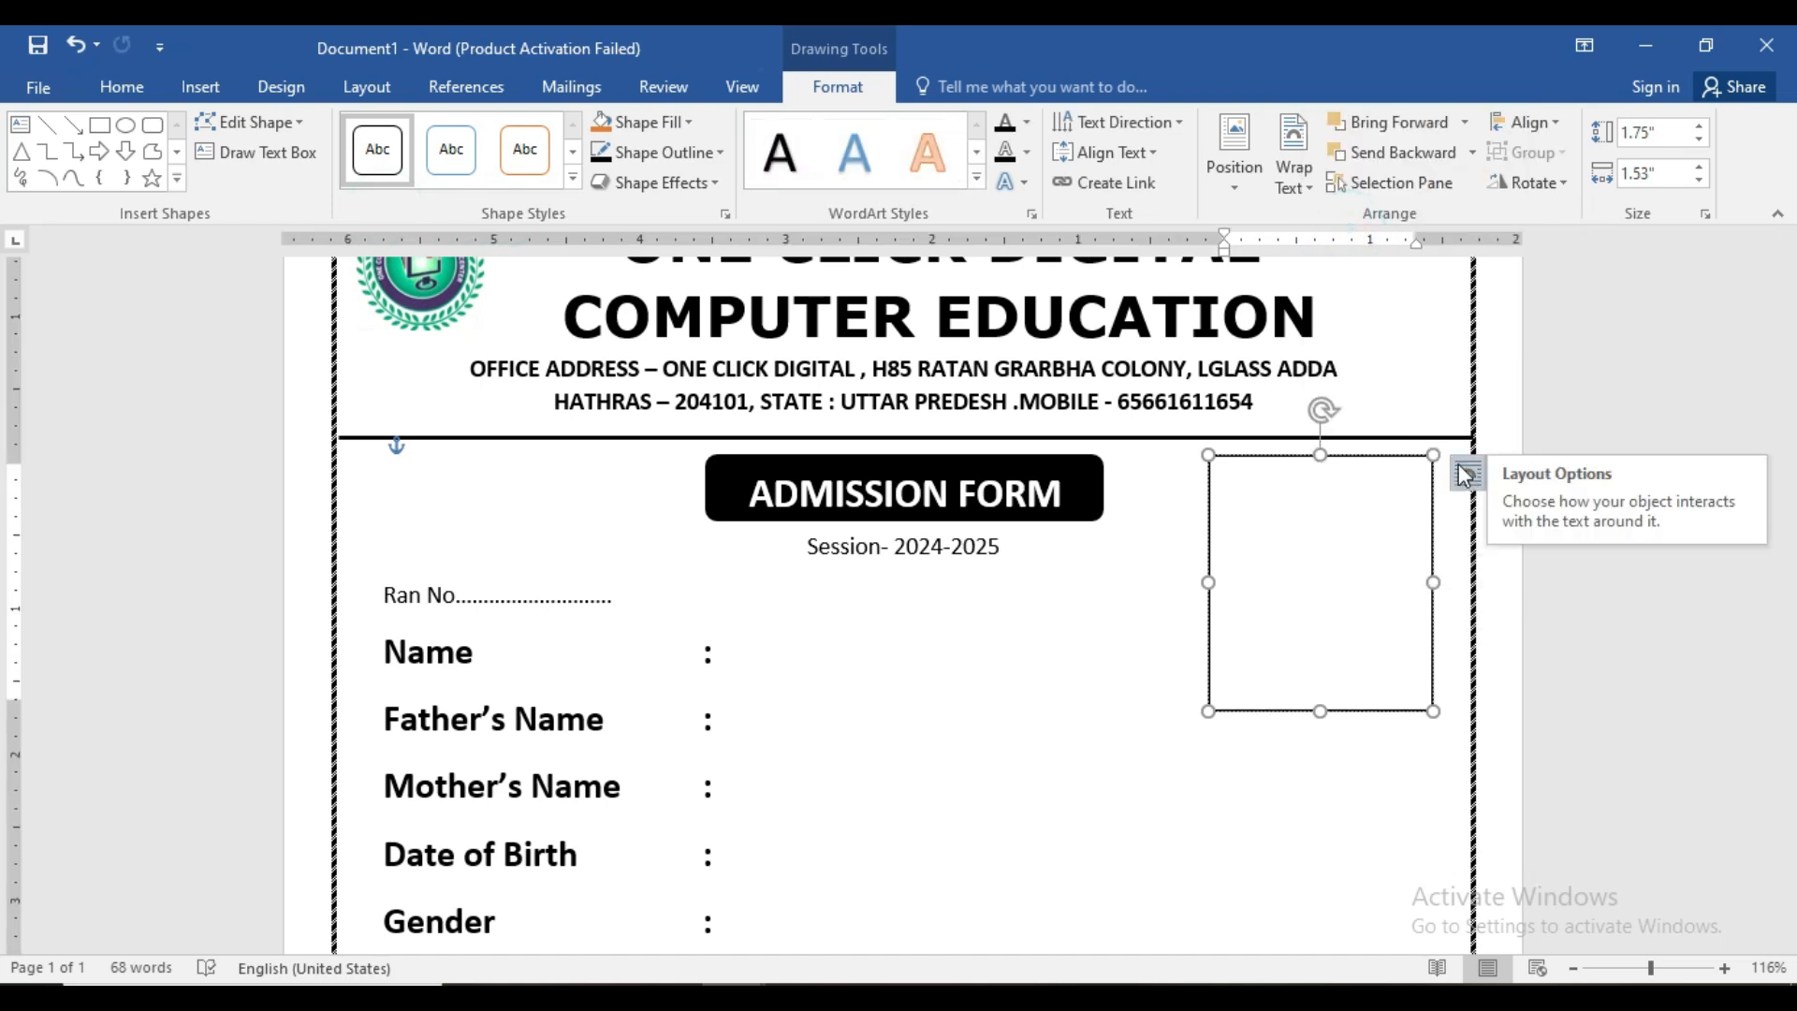
pyautogui.write('Passport')
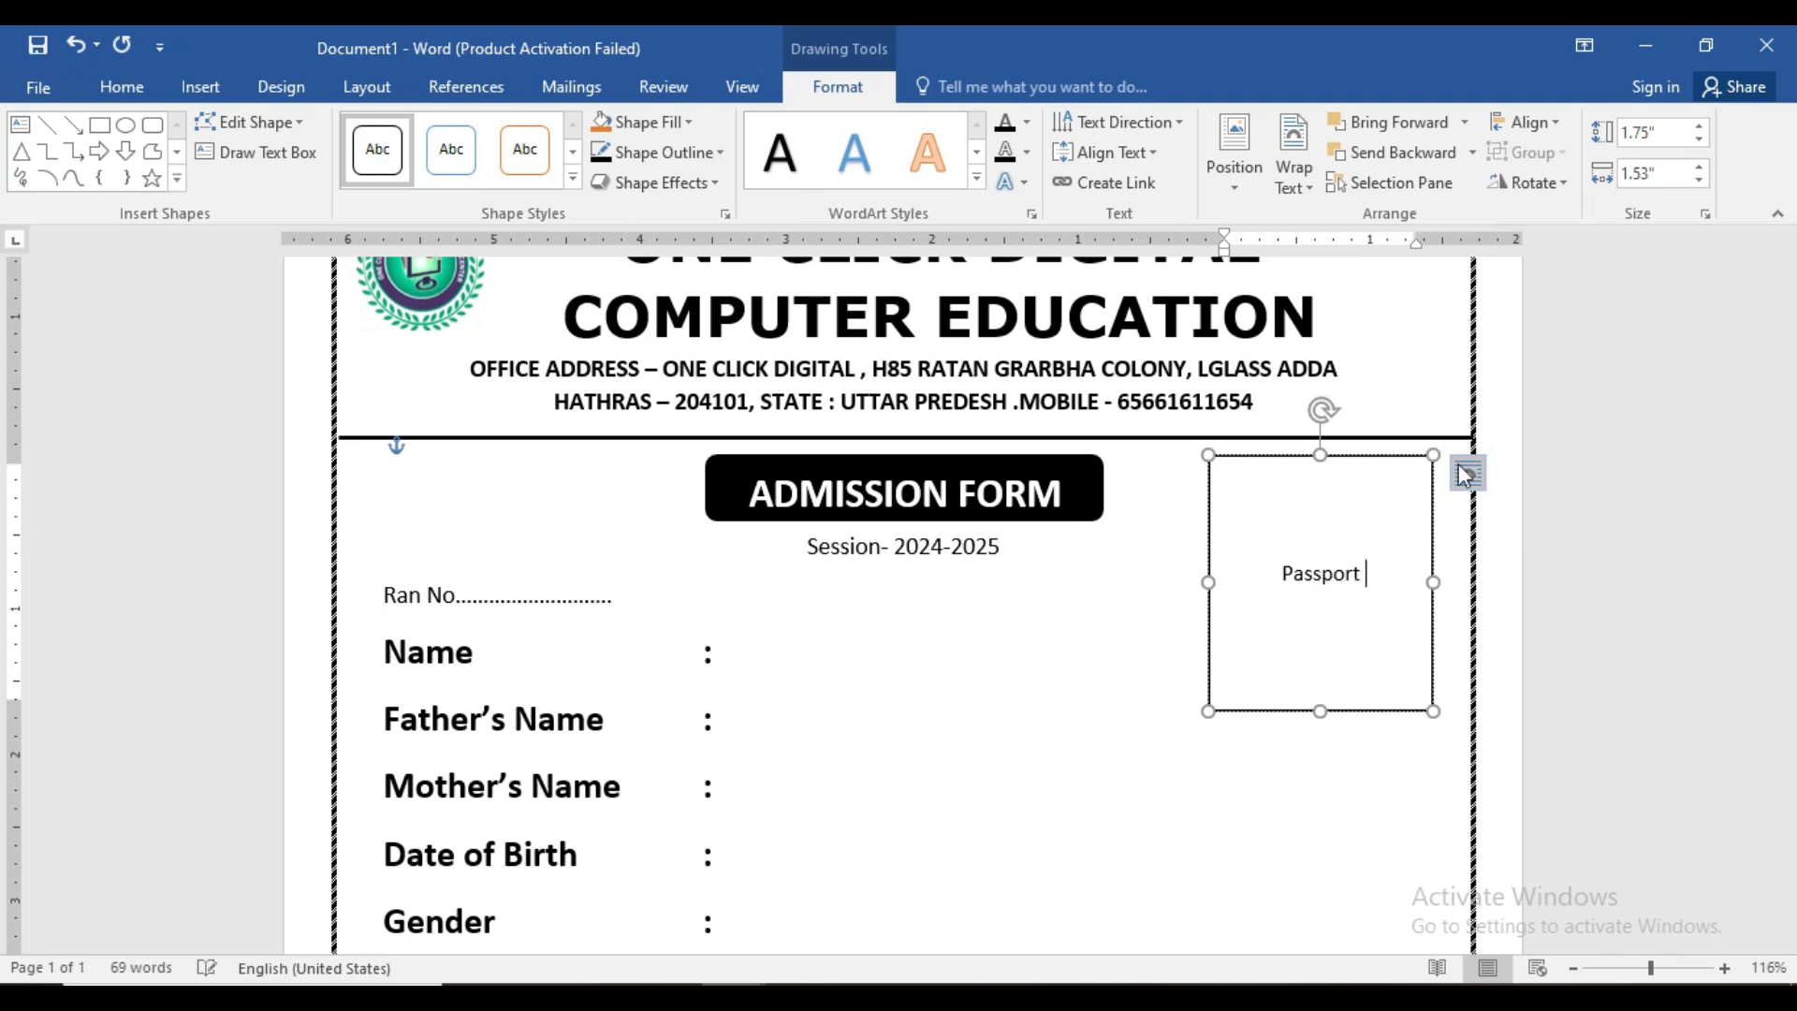
pyautogui.write(' S')
pyautogui.write('a')
pyautogui.press('BackSpace')
pyautogui.write('ize Pht')
pyautogui.press('BackSpace')
pyautogui.write('oto')
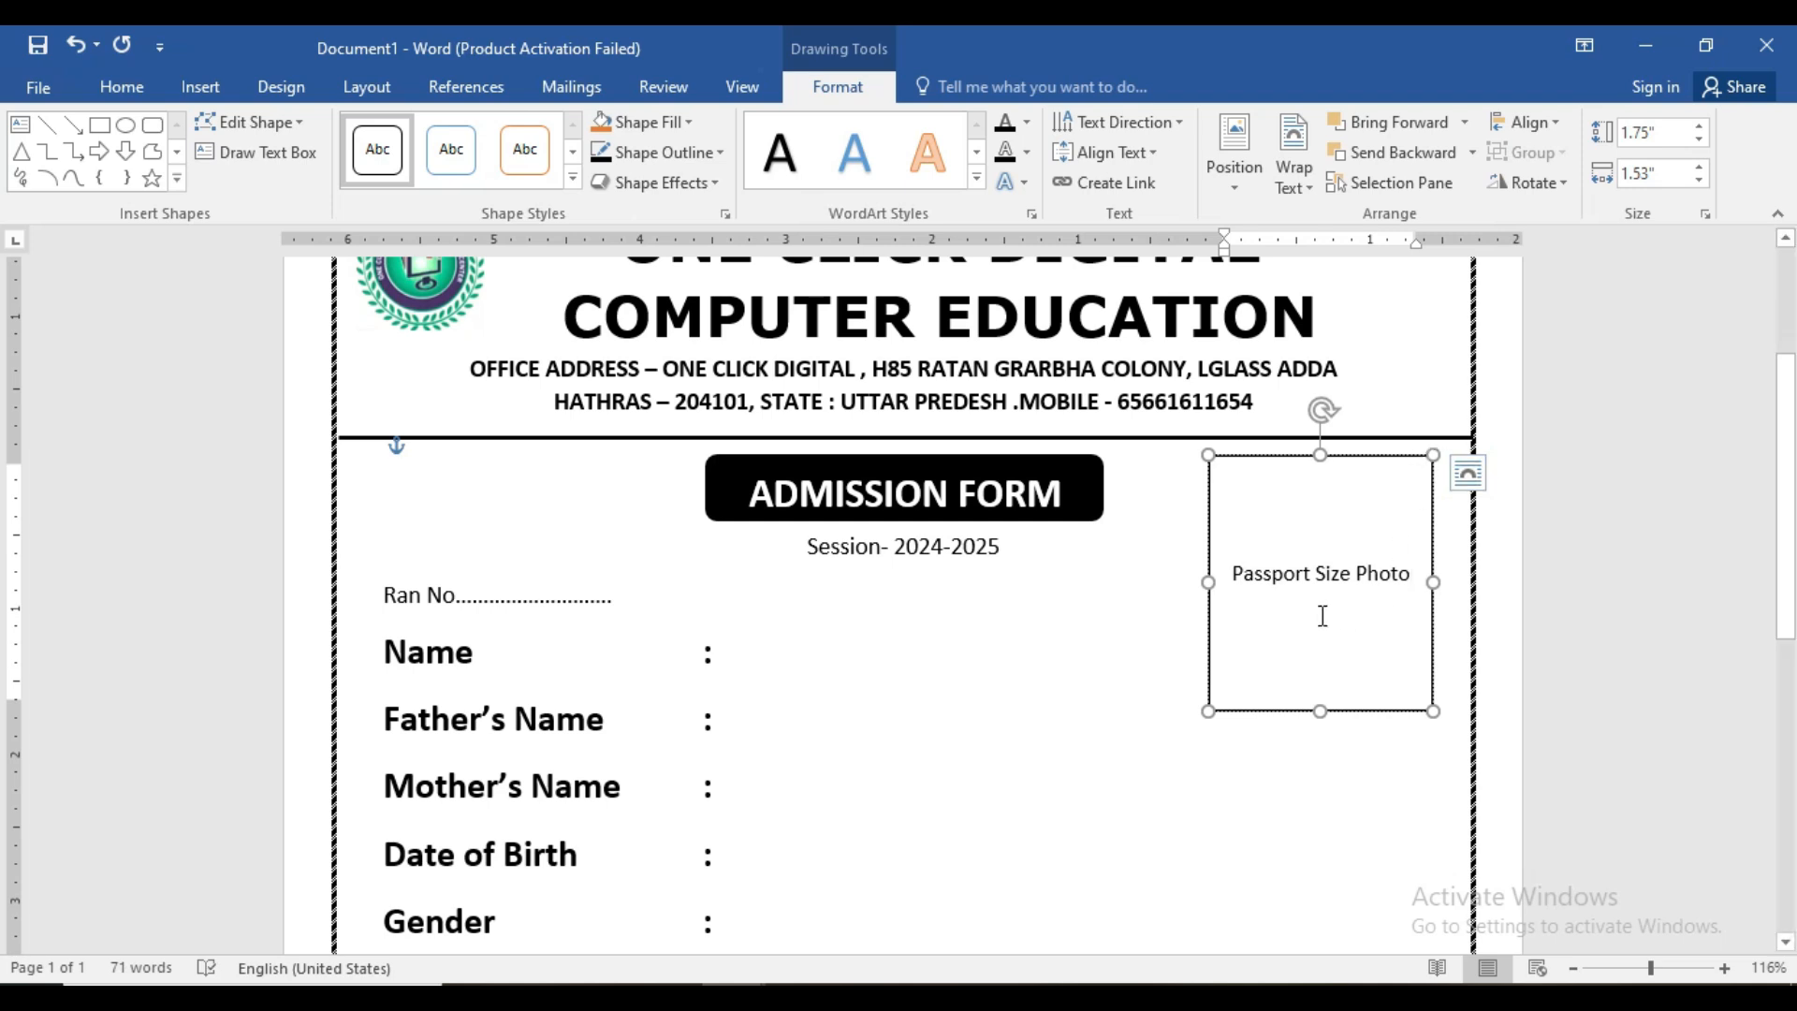
pyautogui.click(121, 86)
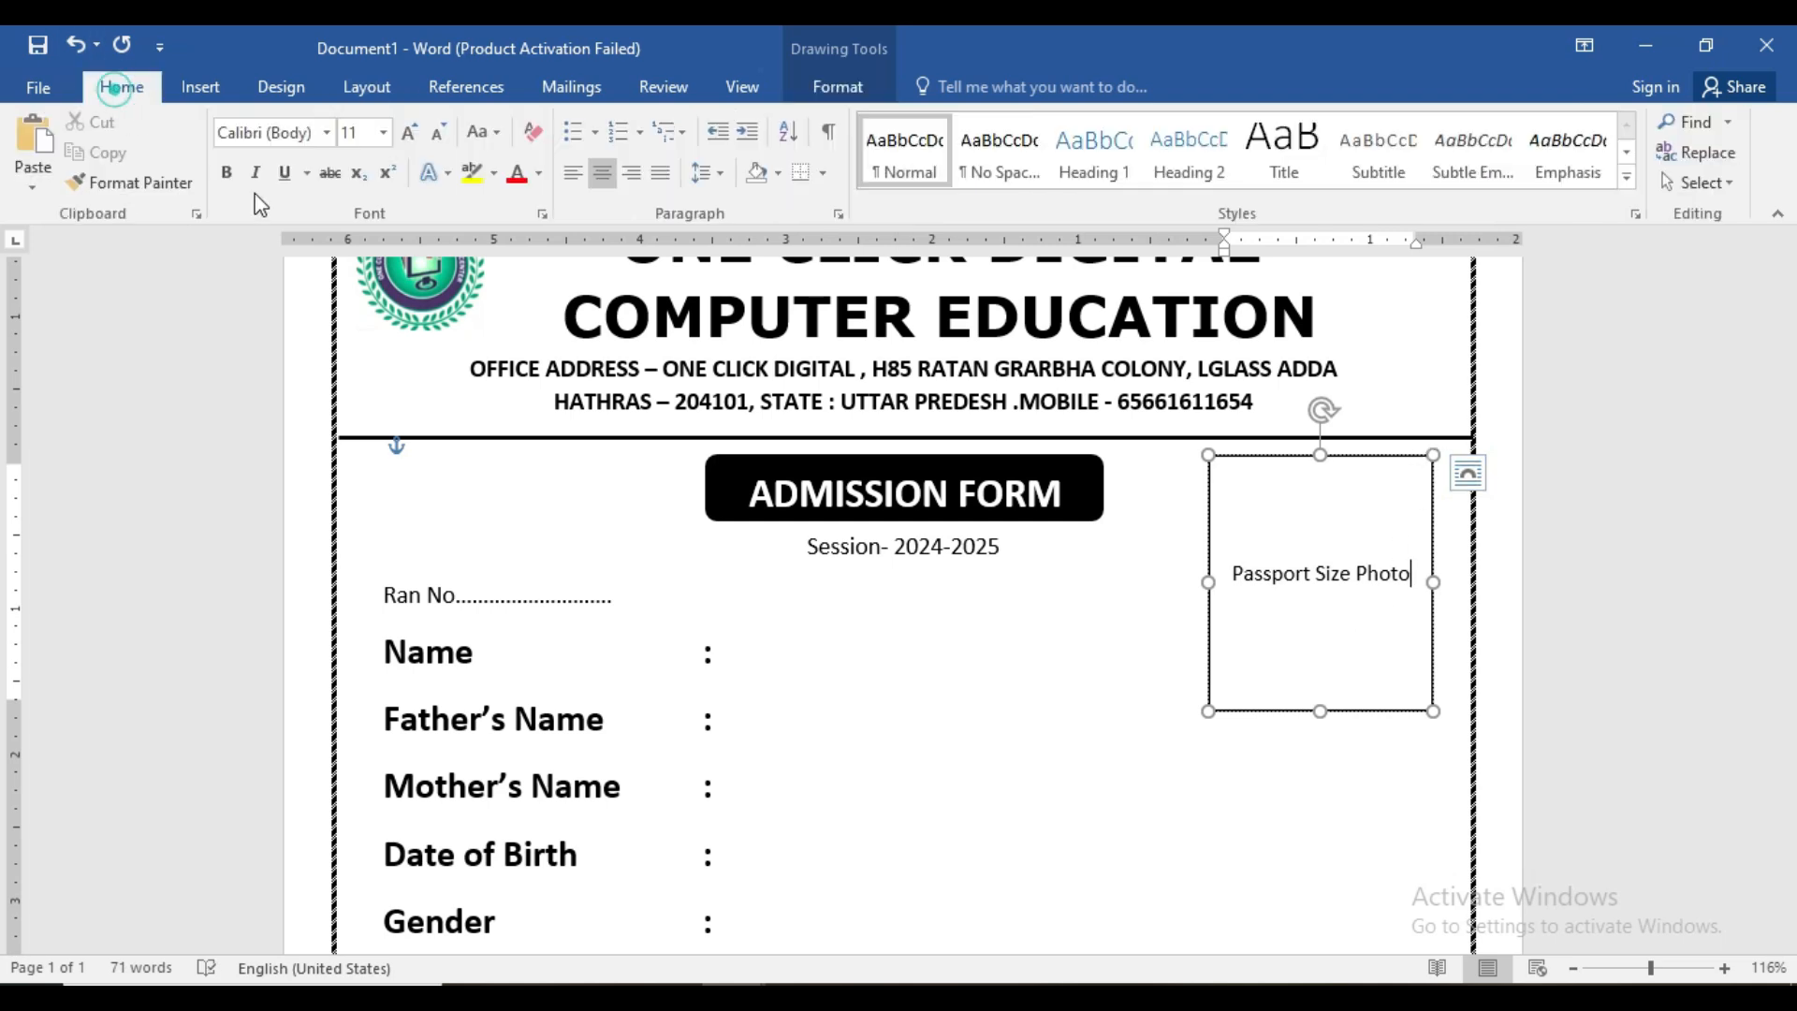
# - Make the Passport Size Photo label bold and enlarge it to 16 pt
pyautogui.click(1182, 678)
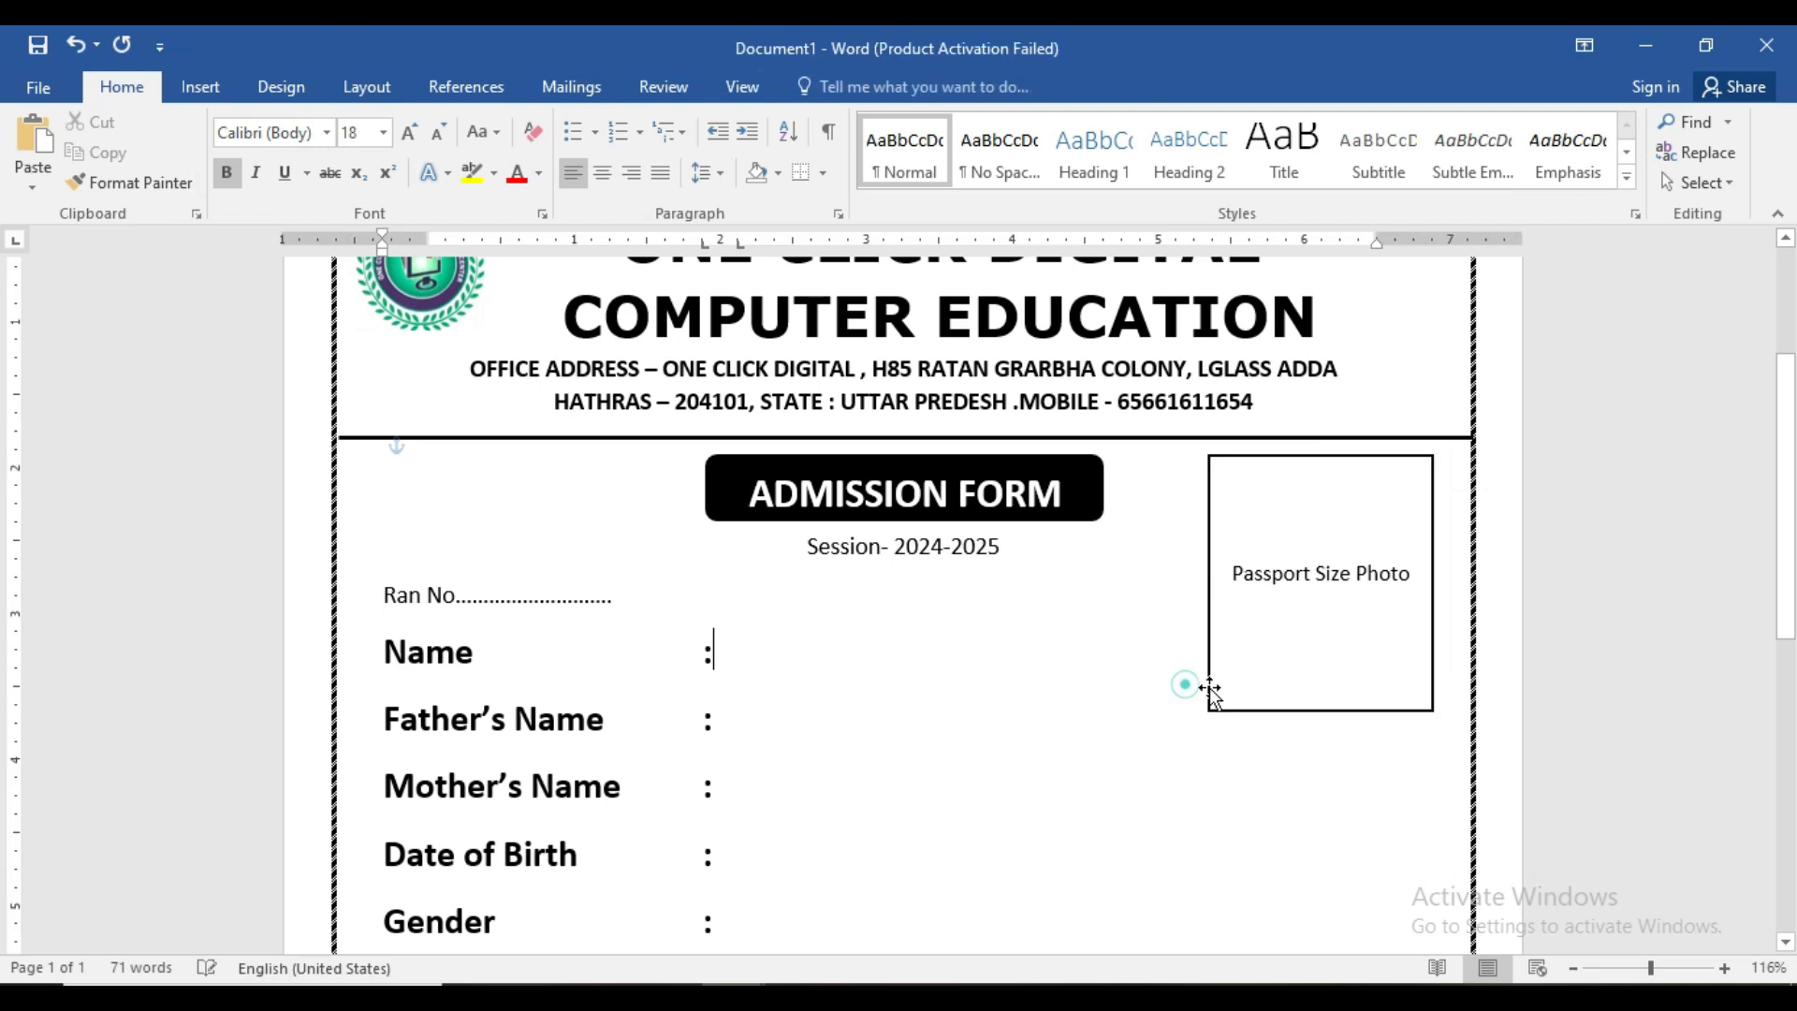
pyautogui.click(1209, 674)
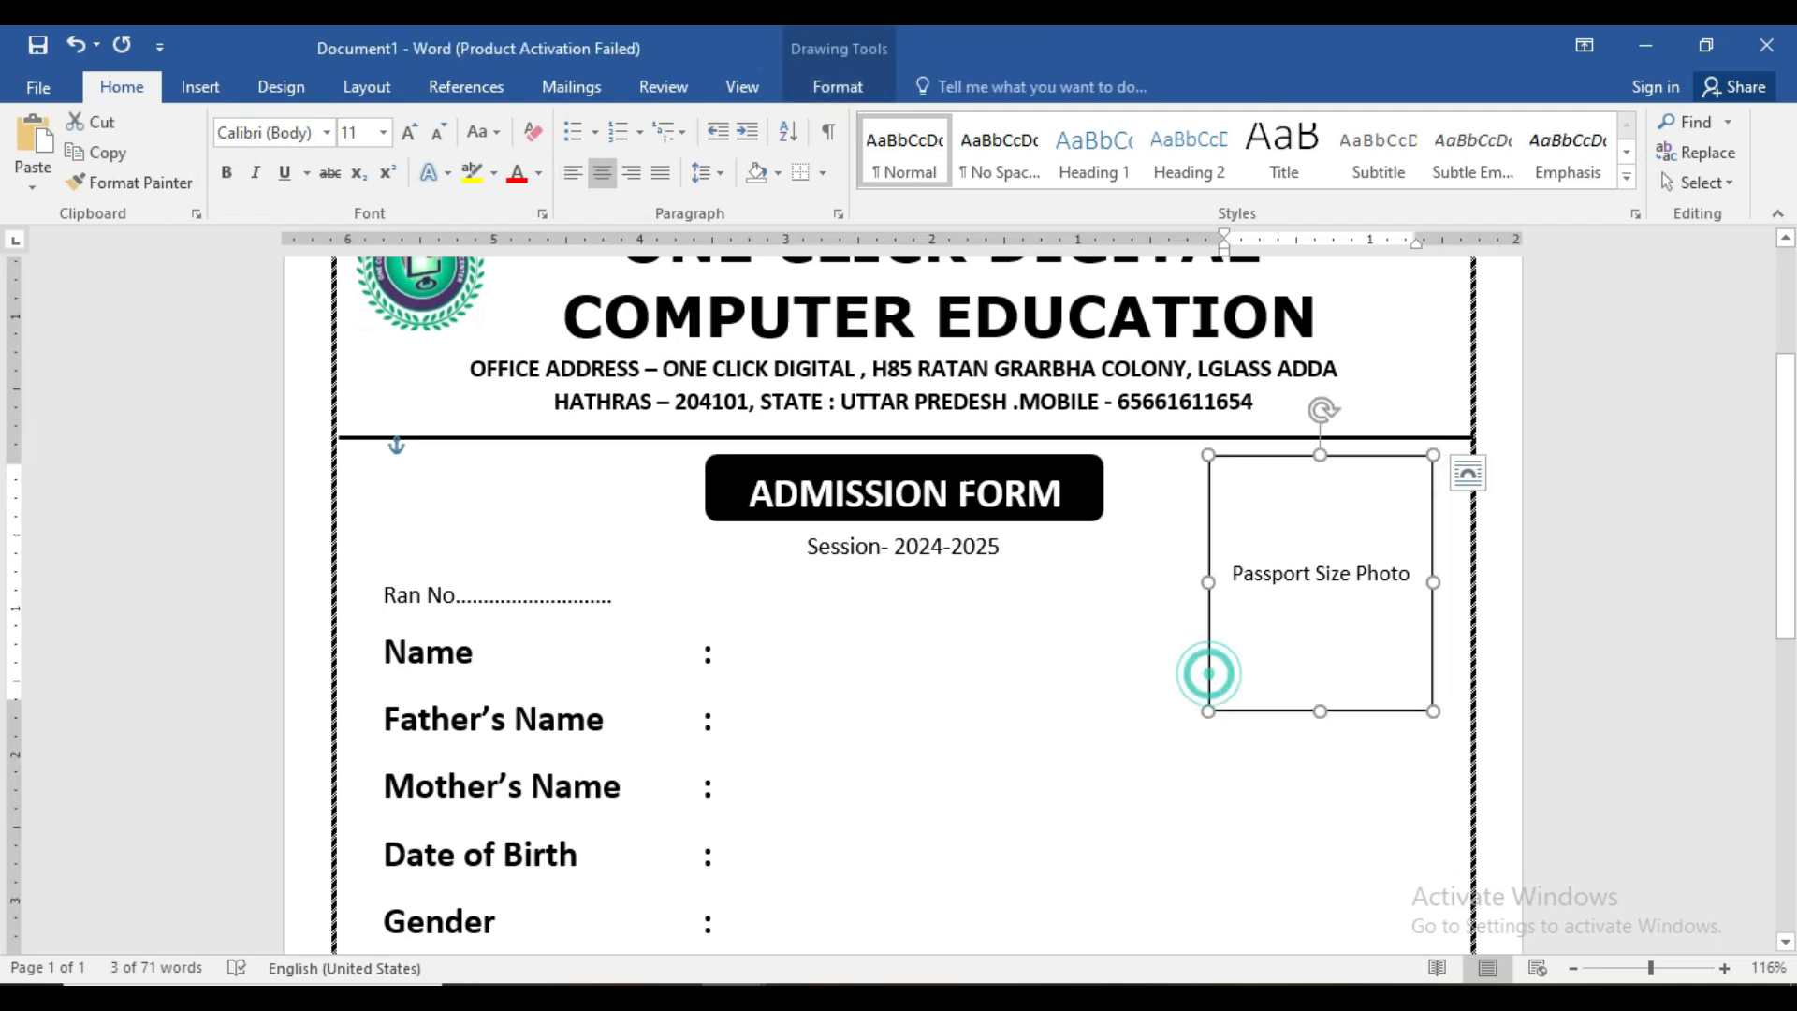
pyautogui.click(234, 173)
pyautogui.click(409, 132)
pyautogui.click(409, 133)
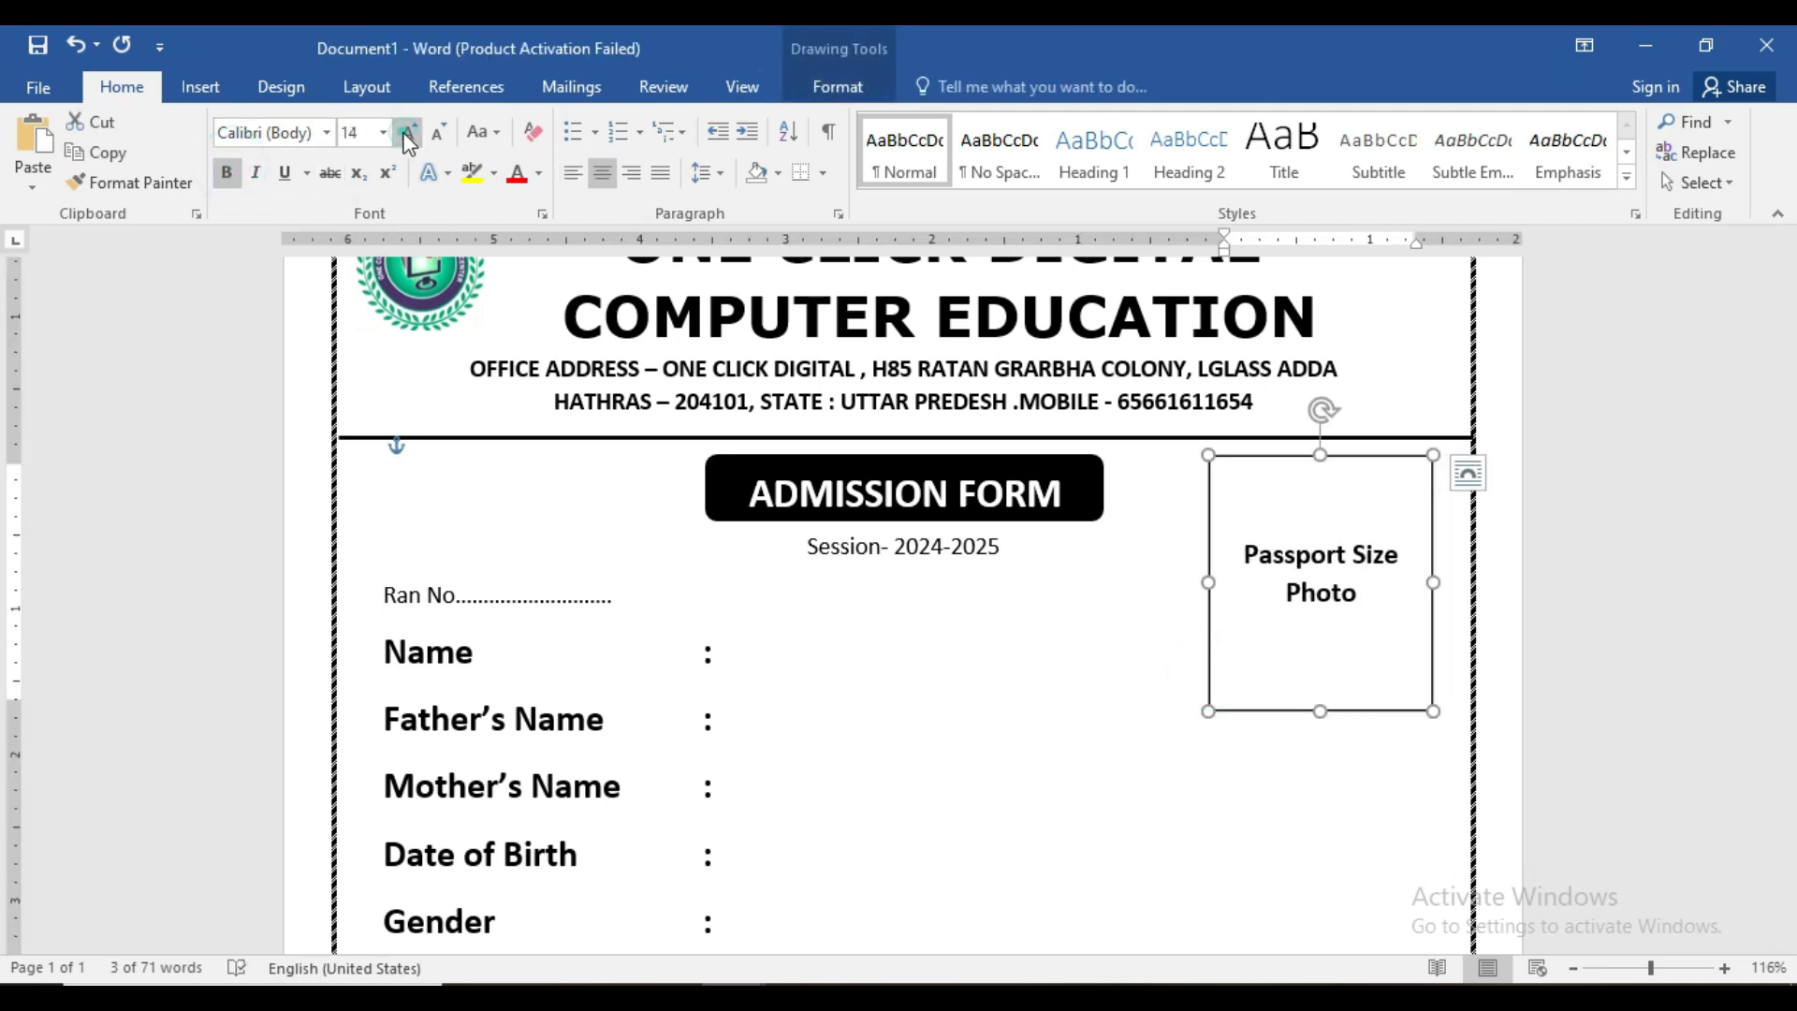
pyautogui.click(409, 133)
pyautogui.click(409, 133)
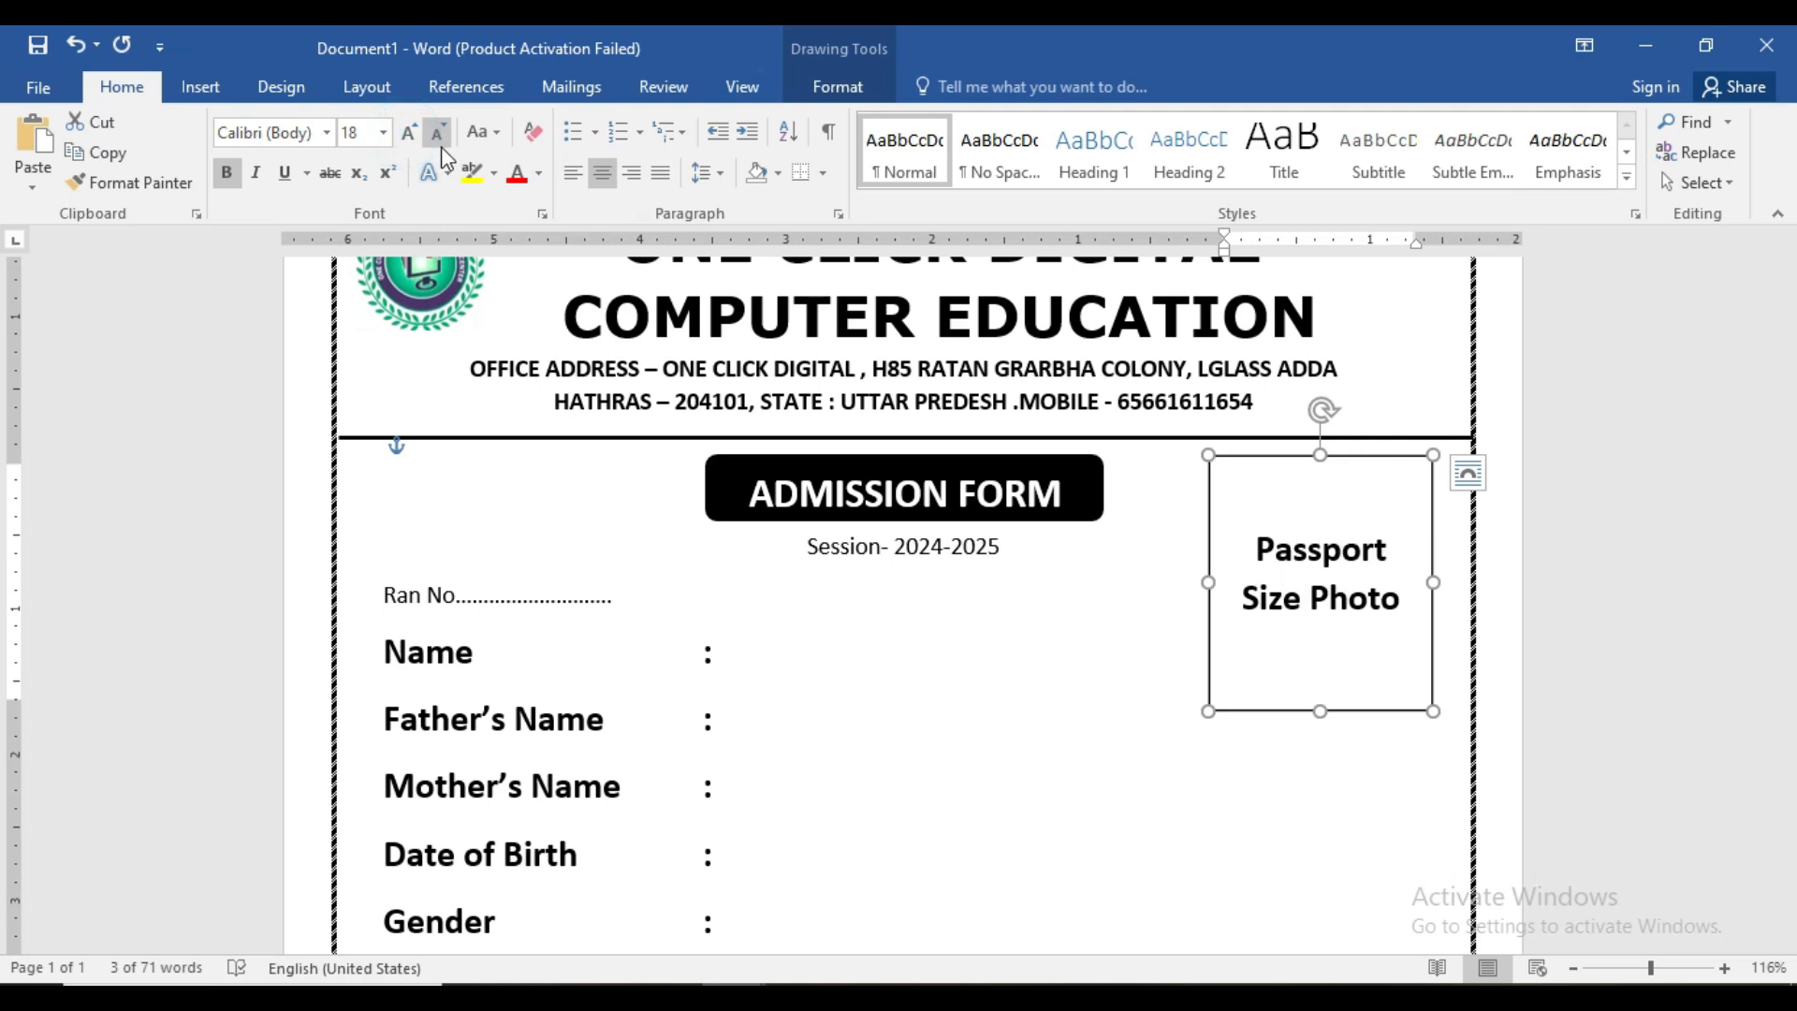
pyautogui.click(437, 132)
# - Bring up the Insert Shapes gallery
pyautogui.click(1277, 737)
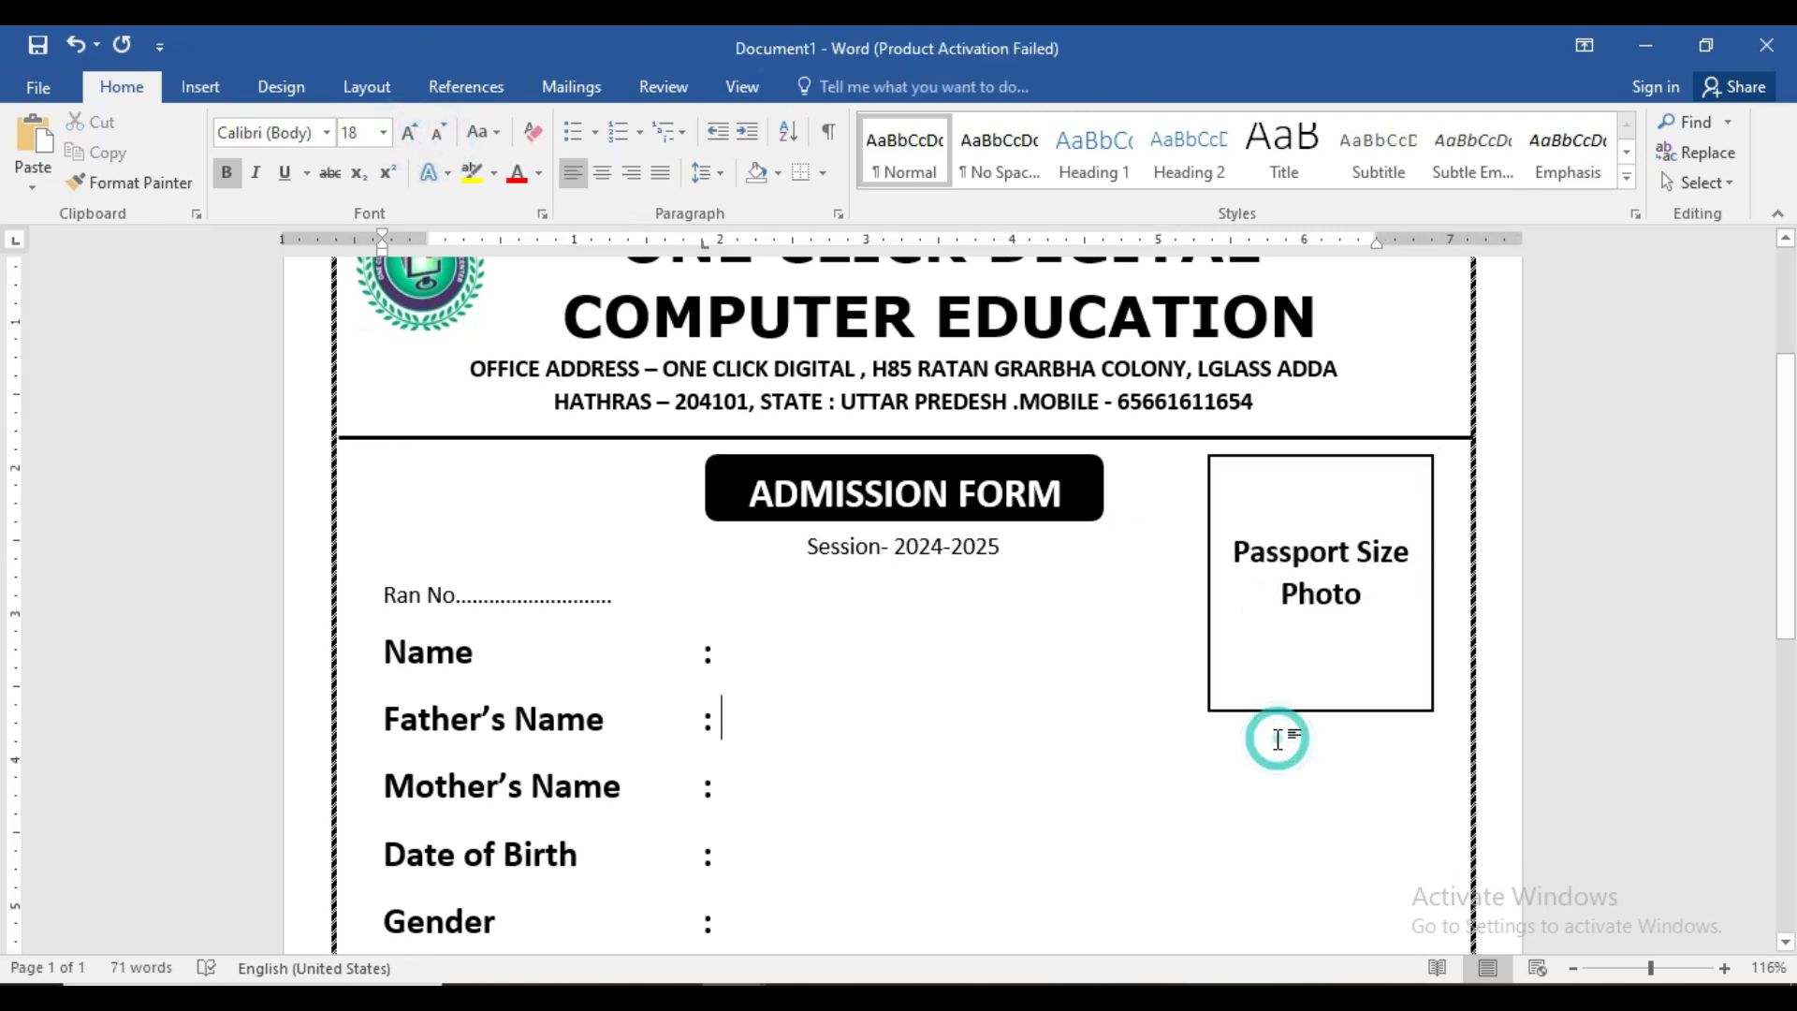
pyautogui.scroll(-8, 1279, 741)
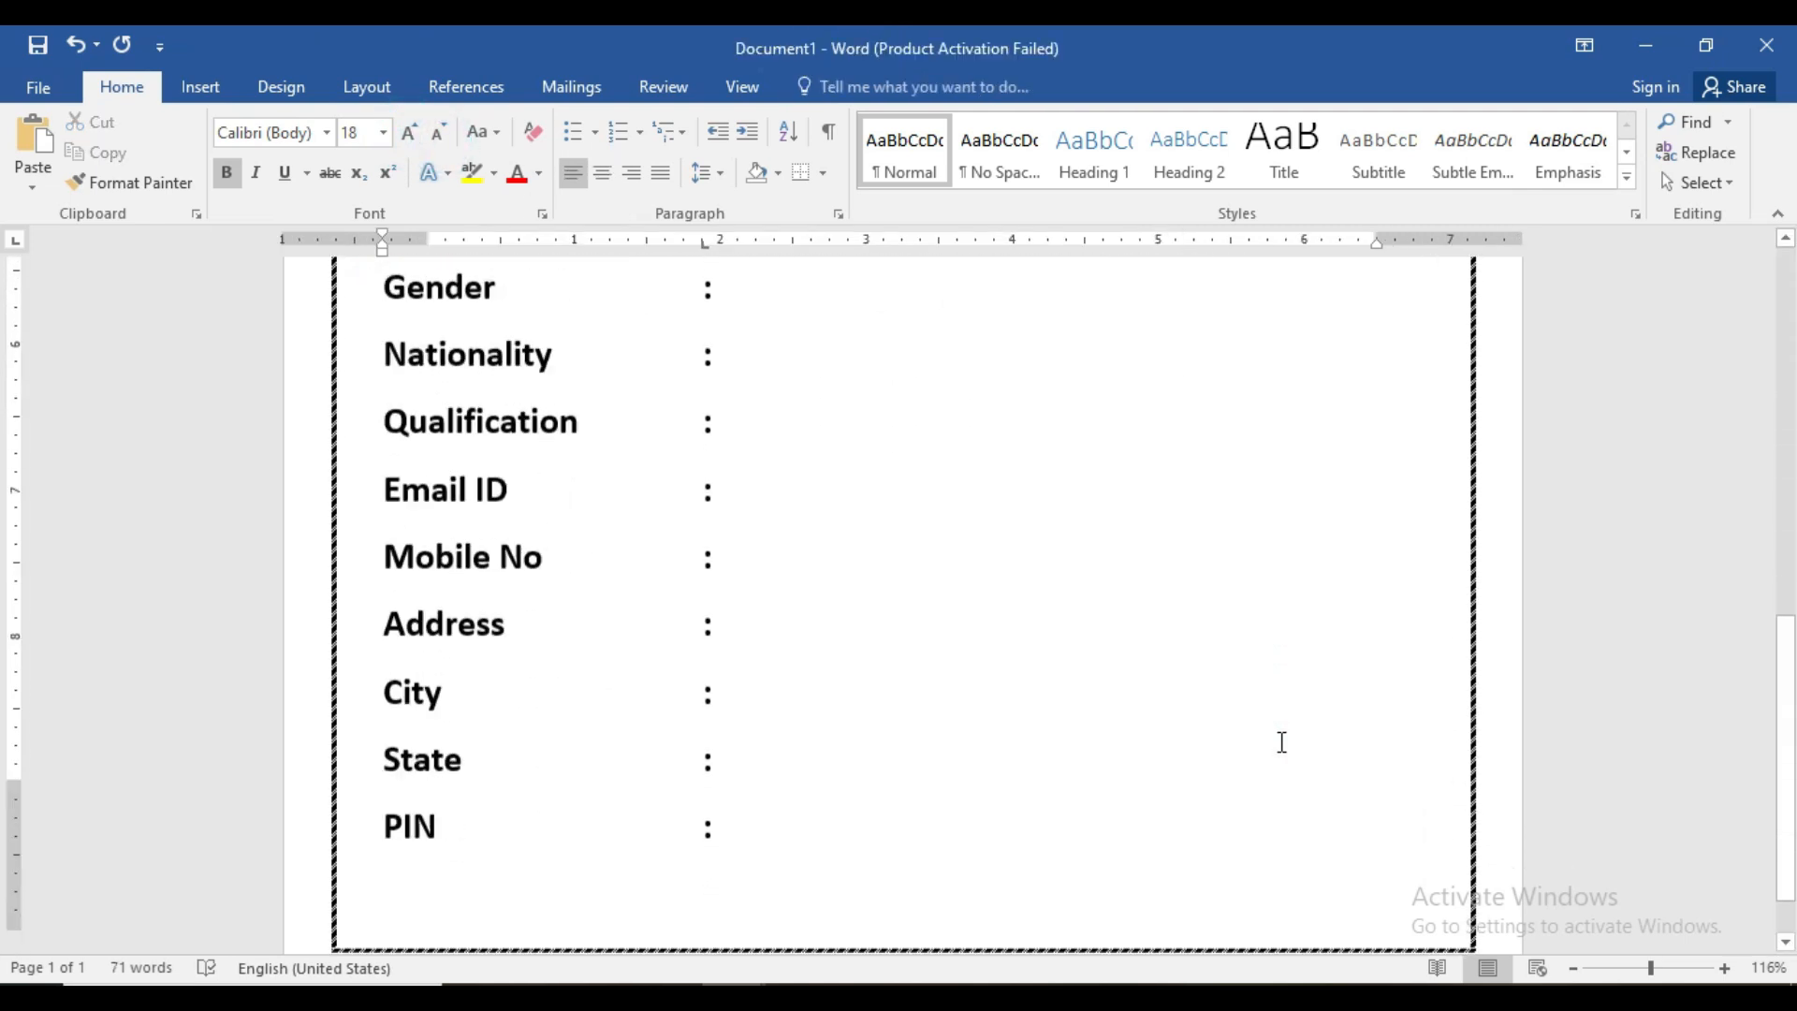
pyautogui.scroll(3, 1282, 742)
pyautogui.scroll(6, 1283, 743)
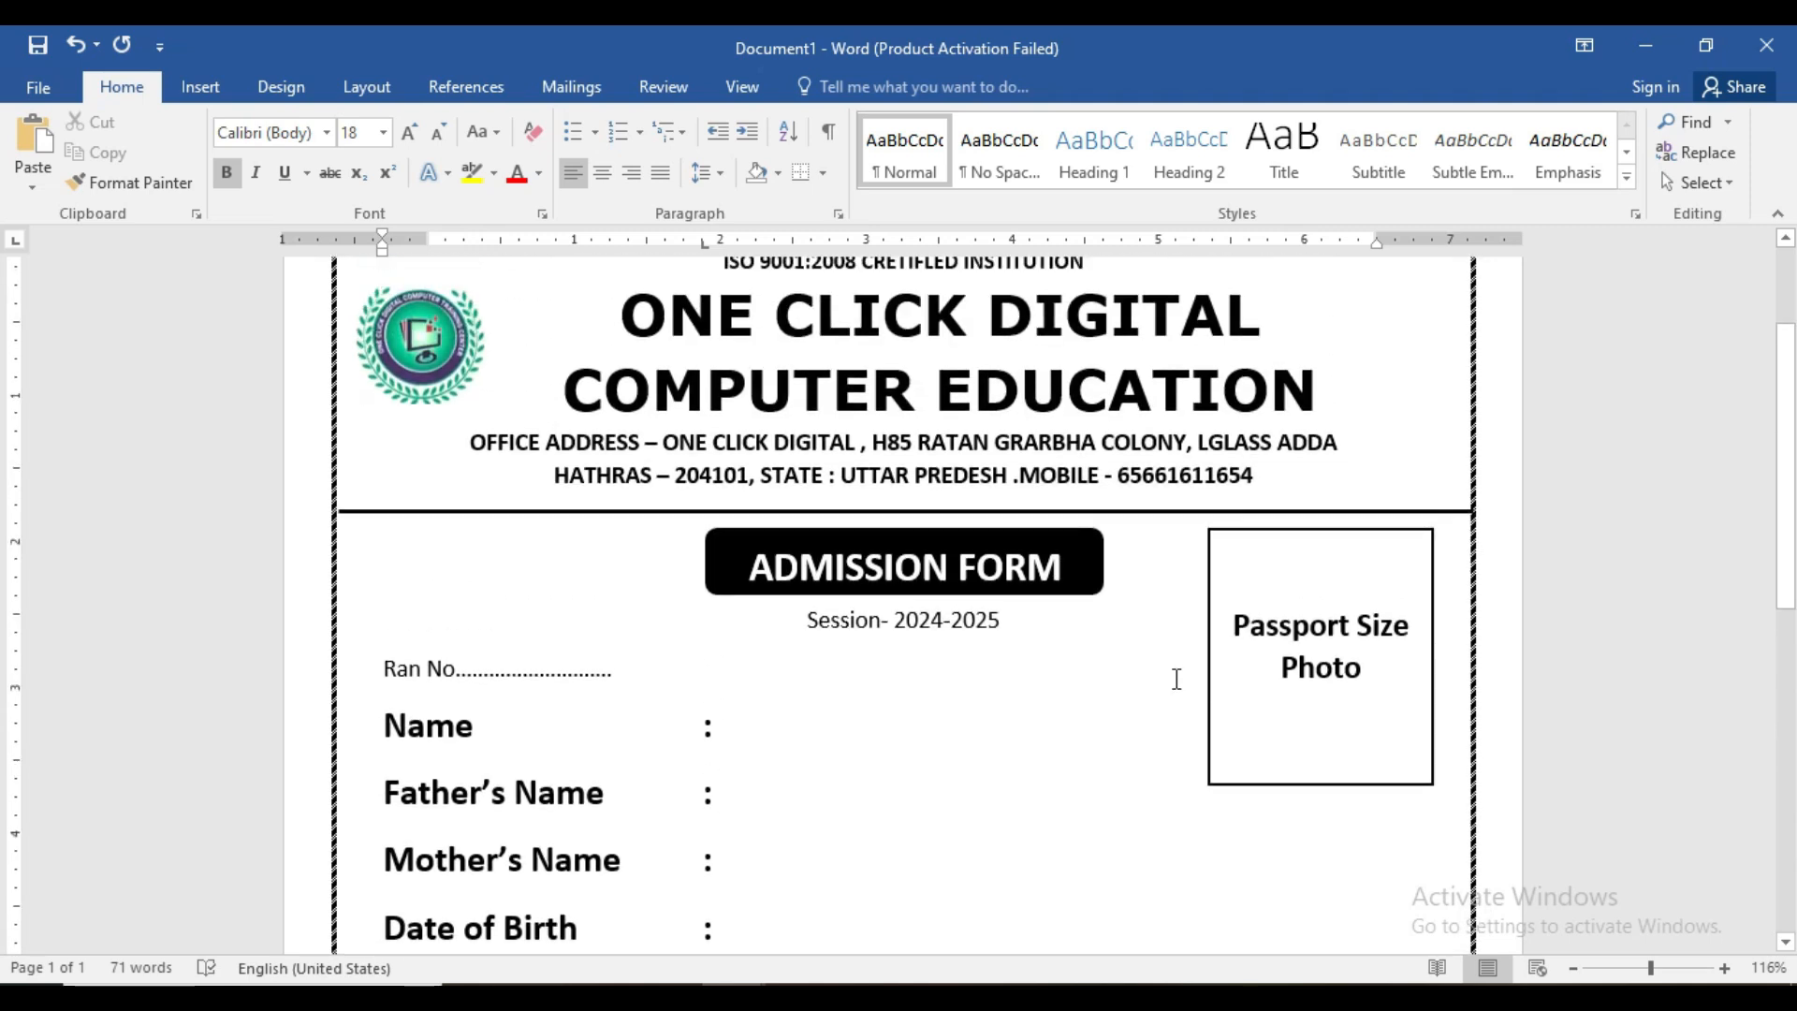
pyautogui.click(200, 87)
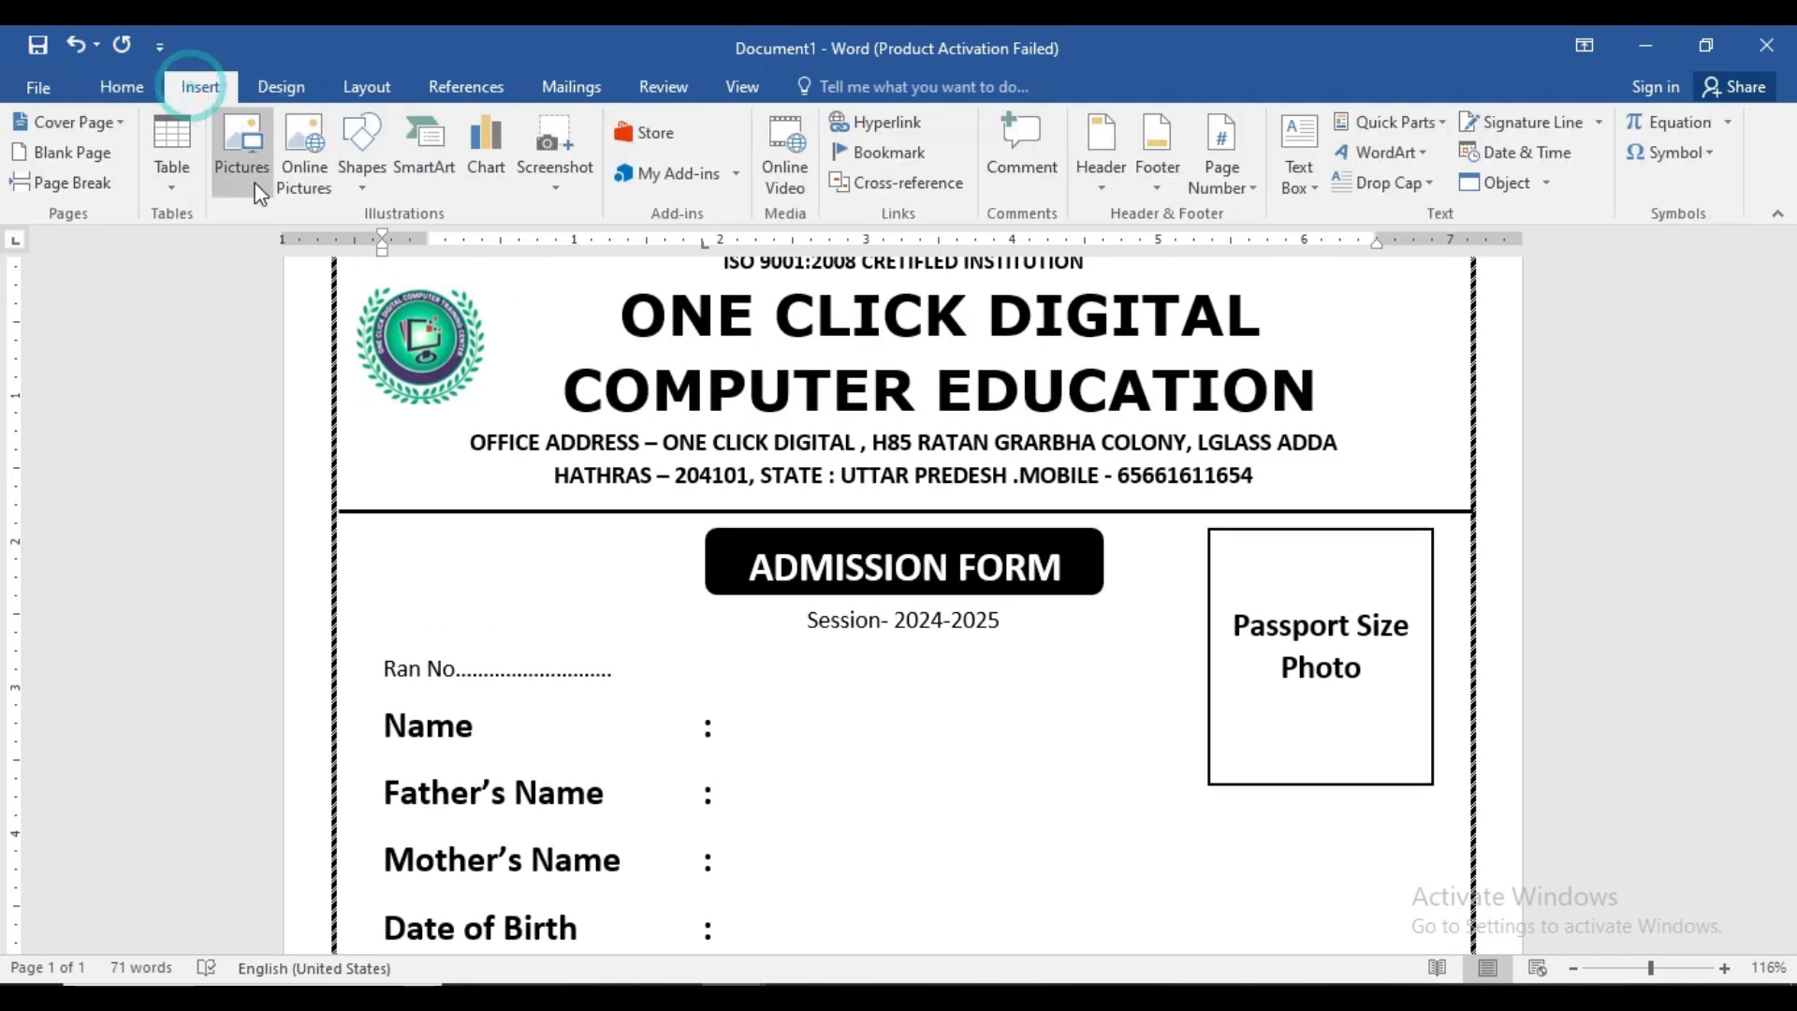
pyautogui.click(358, 180)
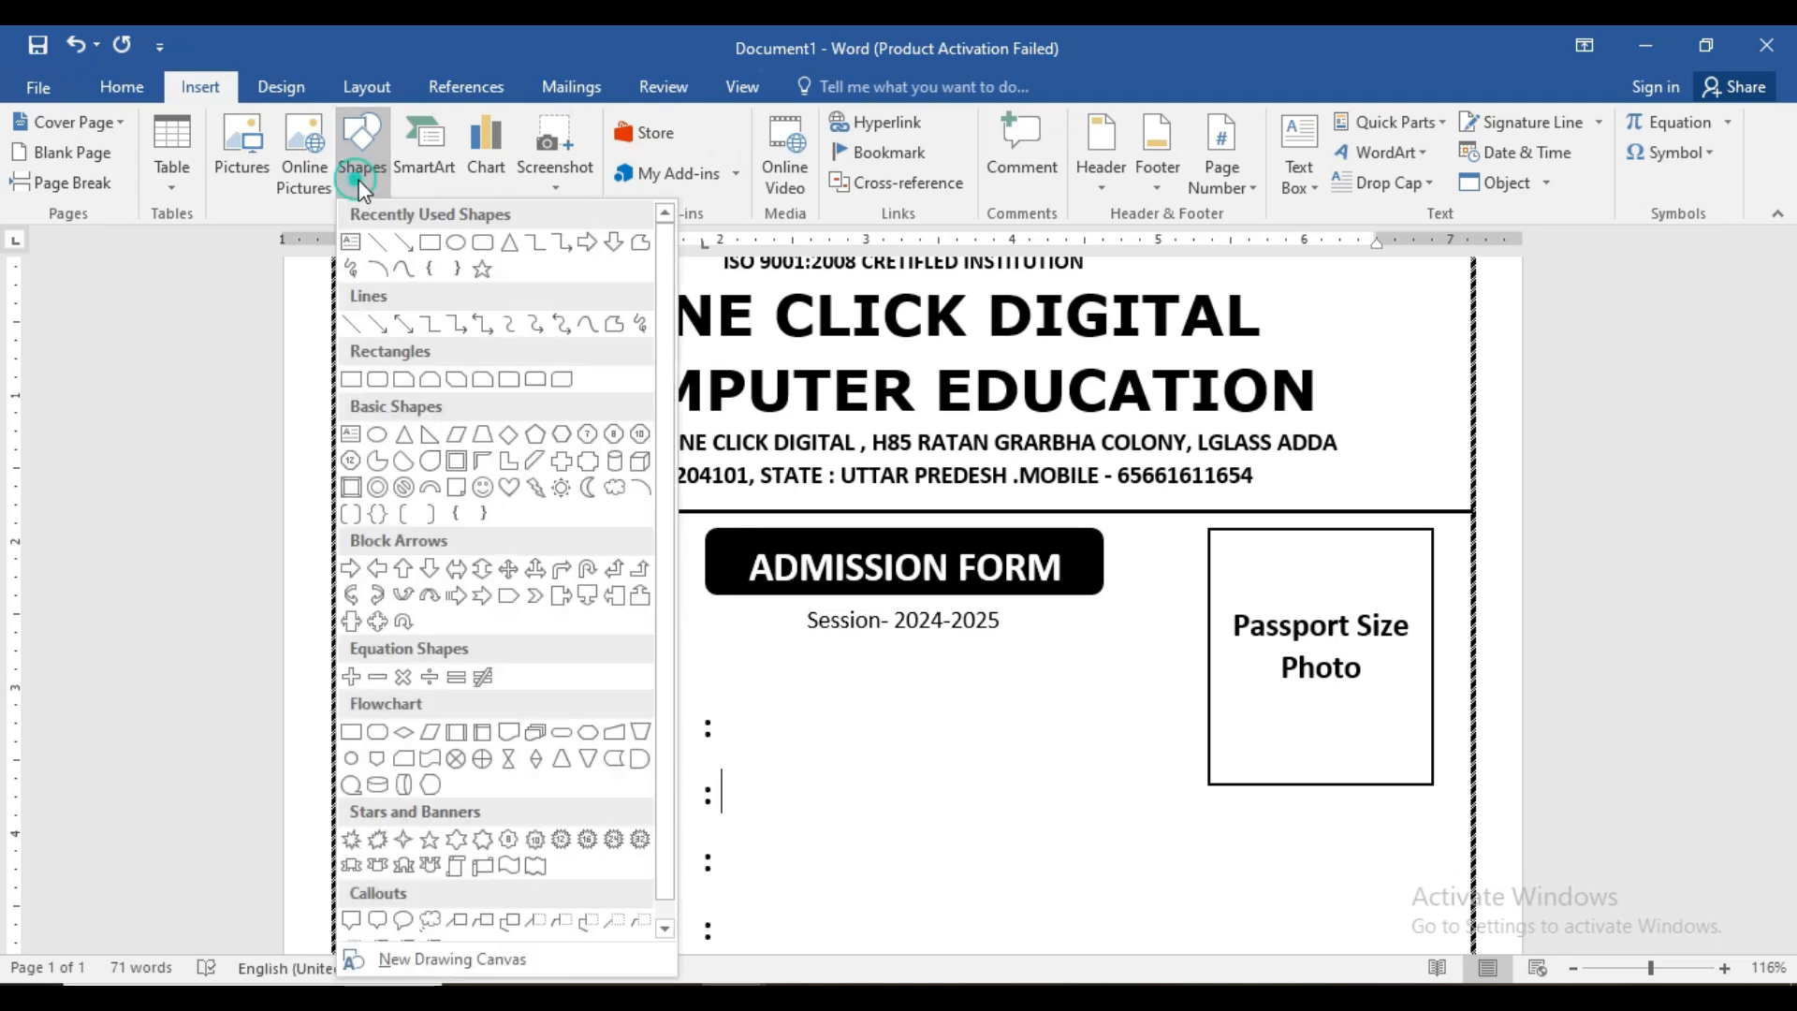
# - Draw a small white square with black outline right after the Name colon
pyautogui.click(426, 242)
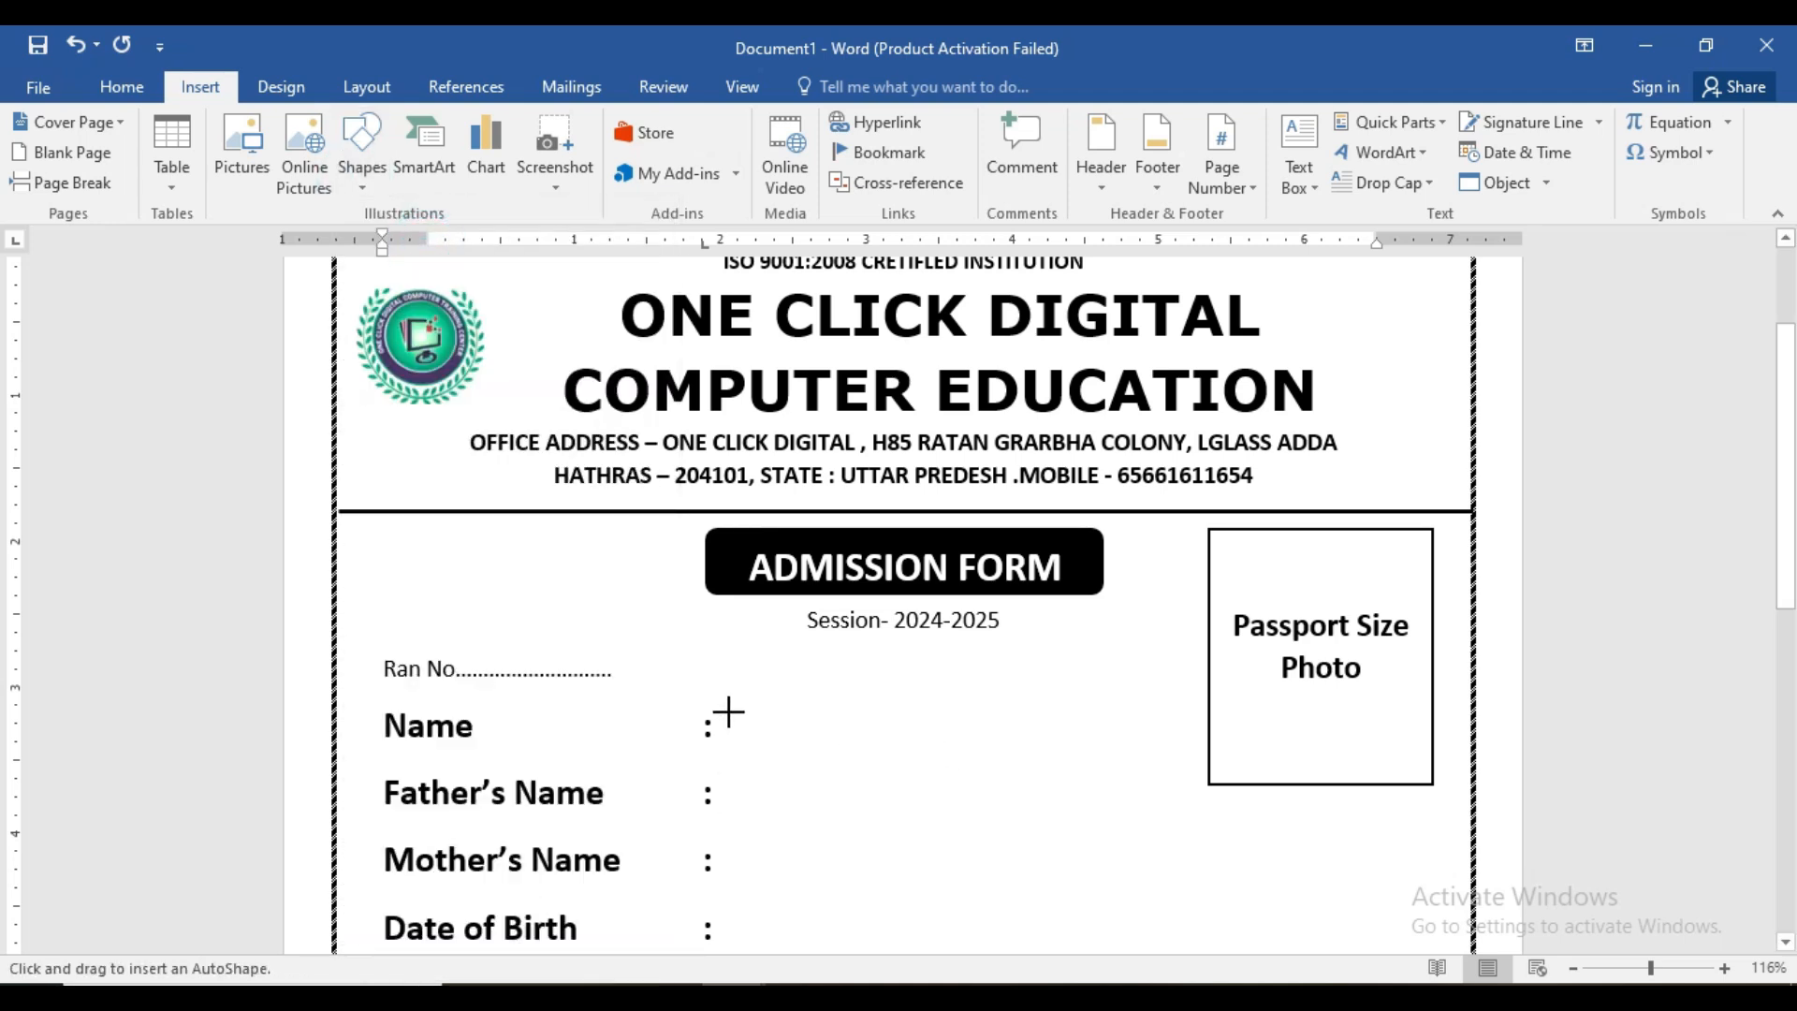
pyautogui.moveTo(731, 712); pyautogui.dragTo(777, 748)
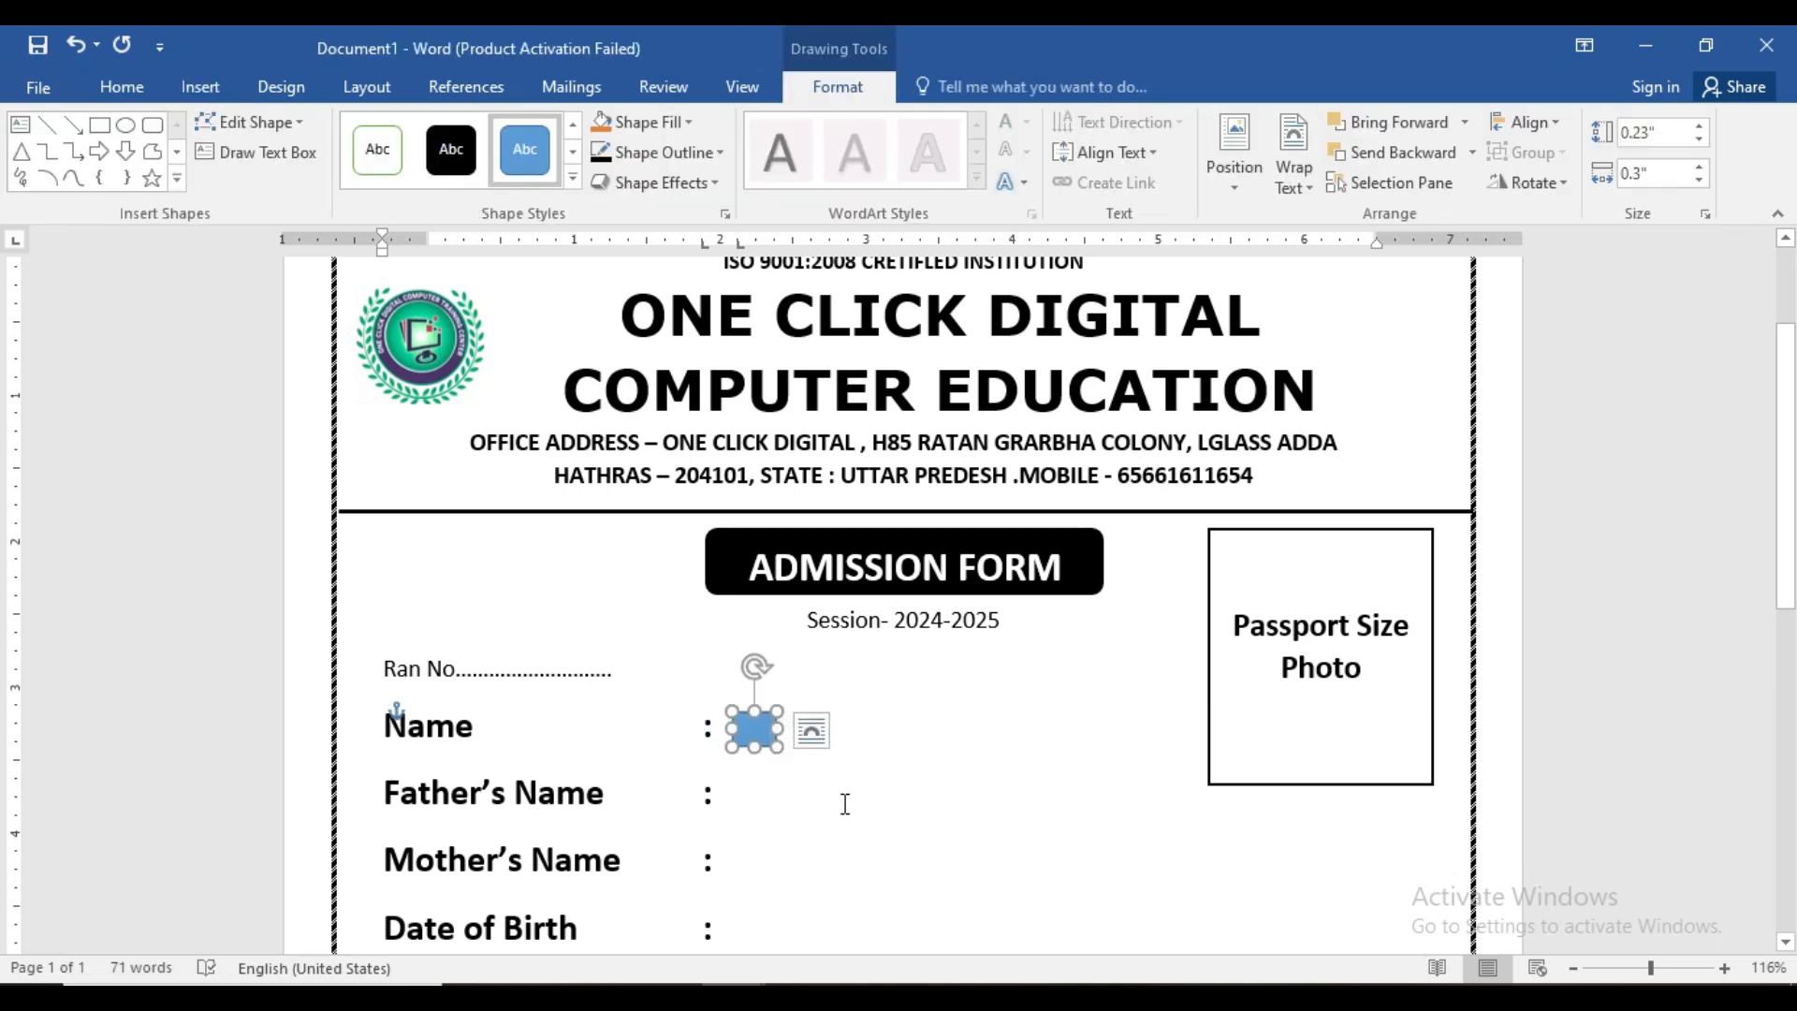
pyautogui.click(572, 177)
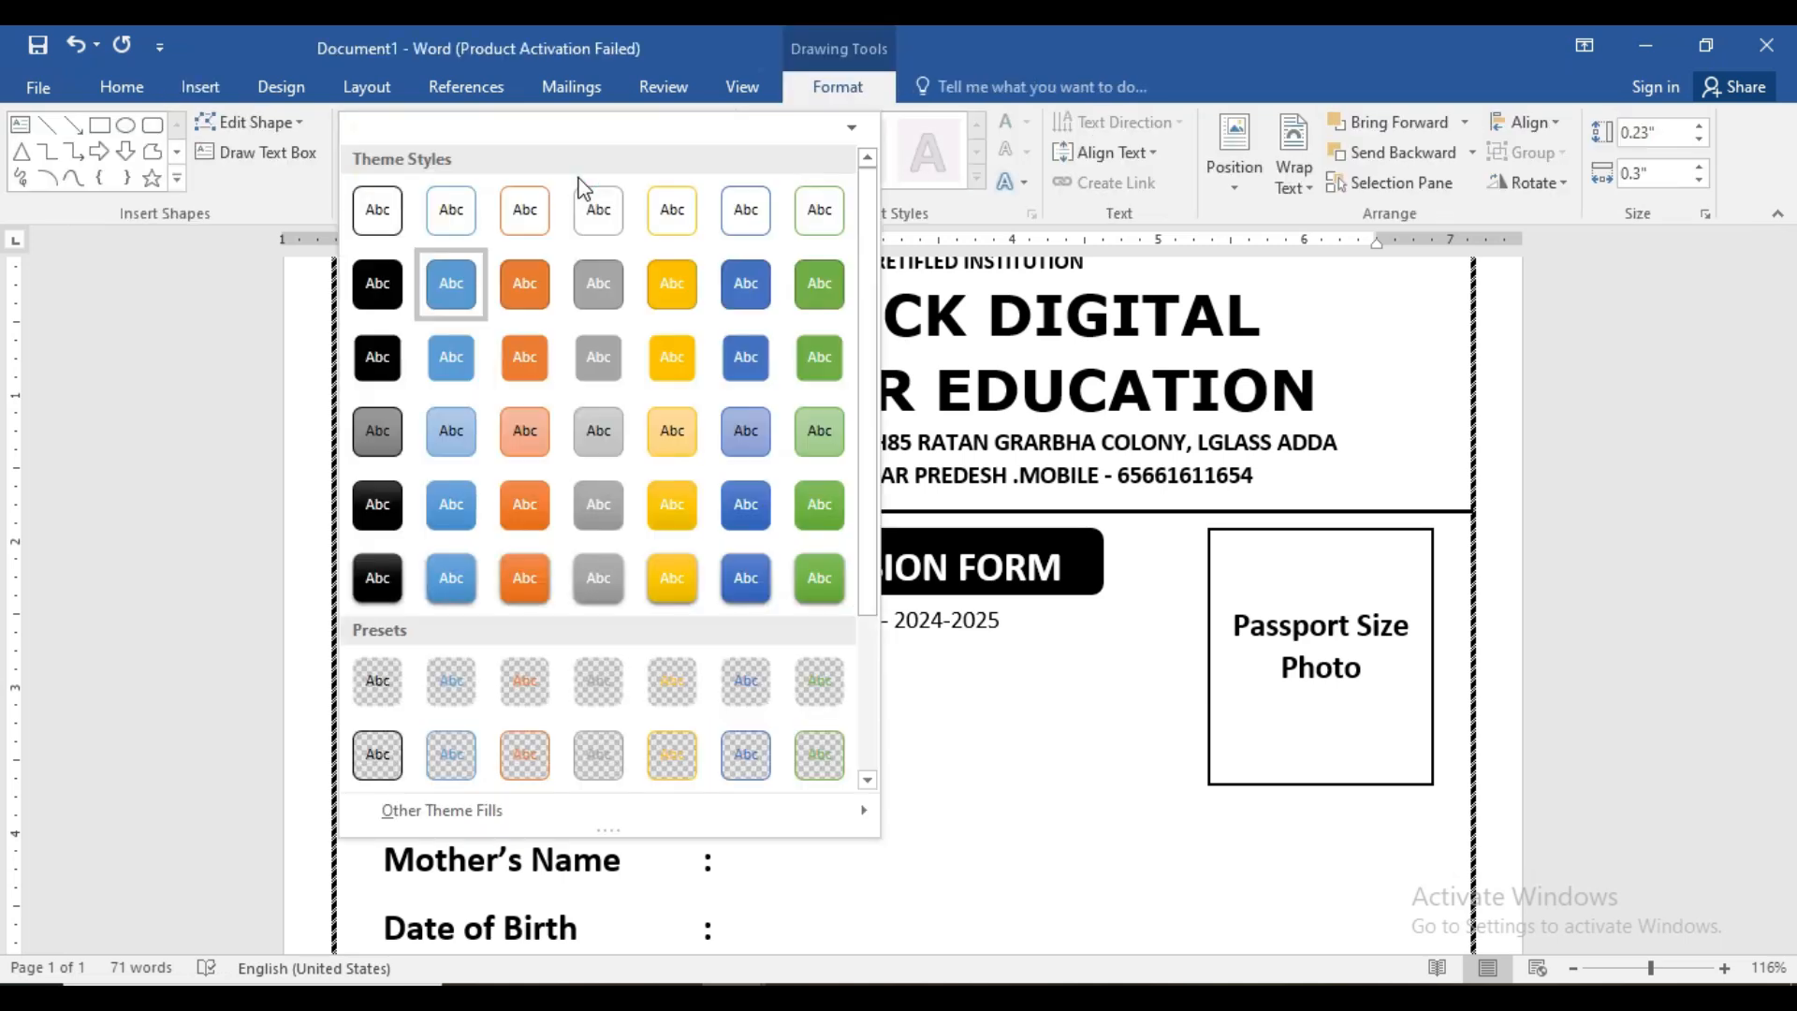
pyautogui.click(390, 205)
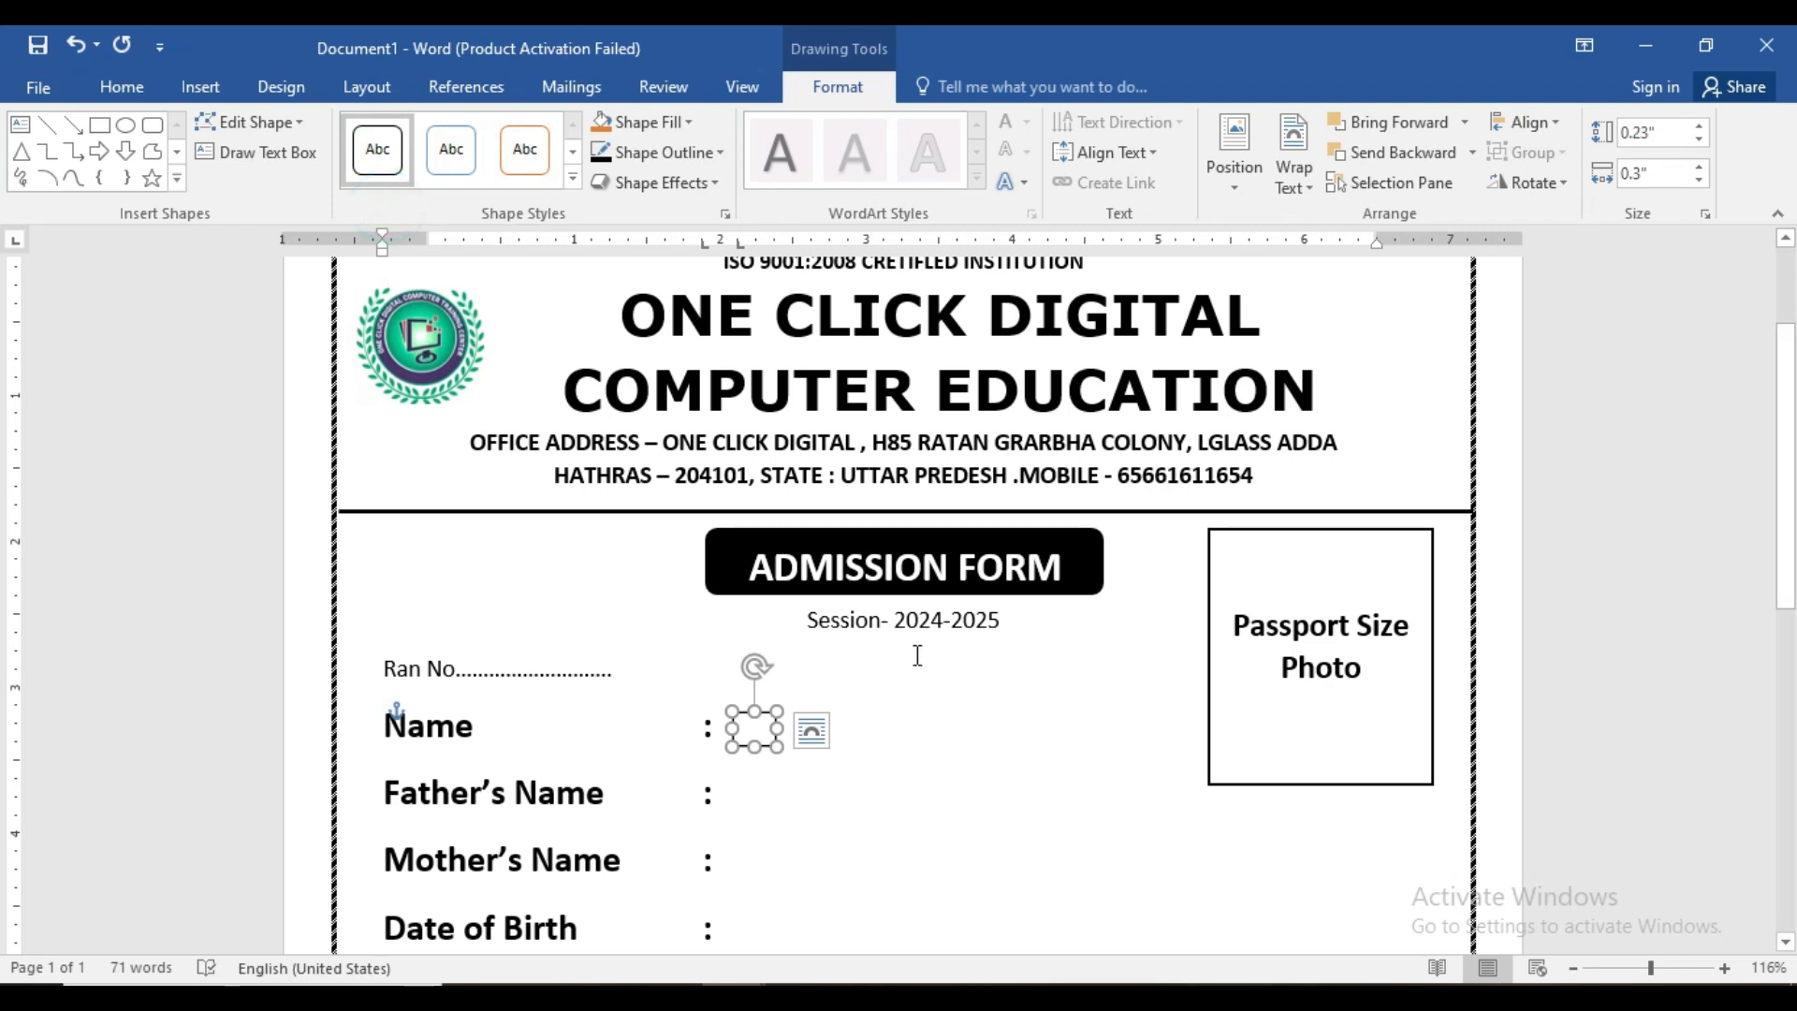
pyautogui.click(758, 733)
pyautogui.click(841, 800)
pyautogui.click(756, 729)
pyautogui.click(811, 730)
pyautogui.click(789, 784)
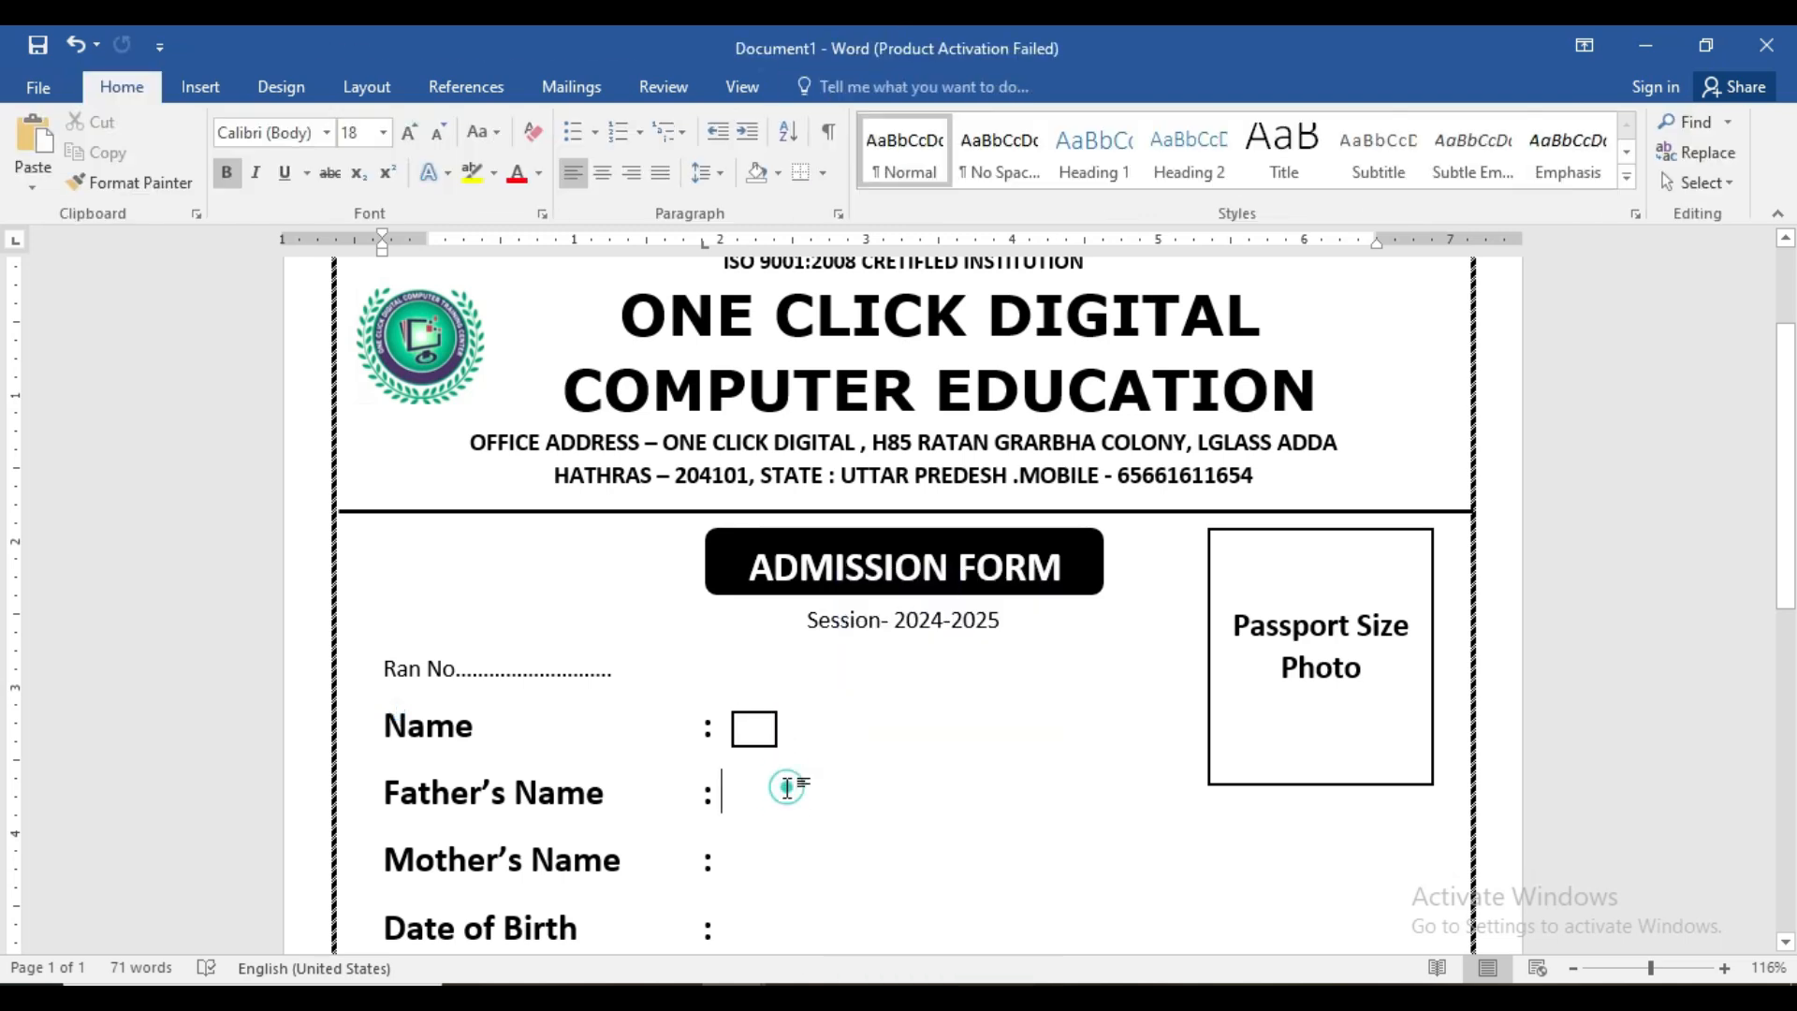
# - Copy the small square and nudge the copy flush against the first
pyautogui.click(758, 746)
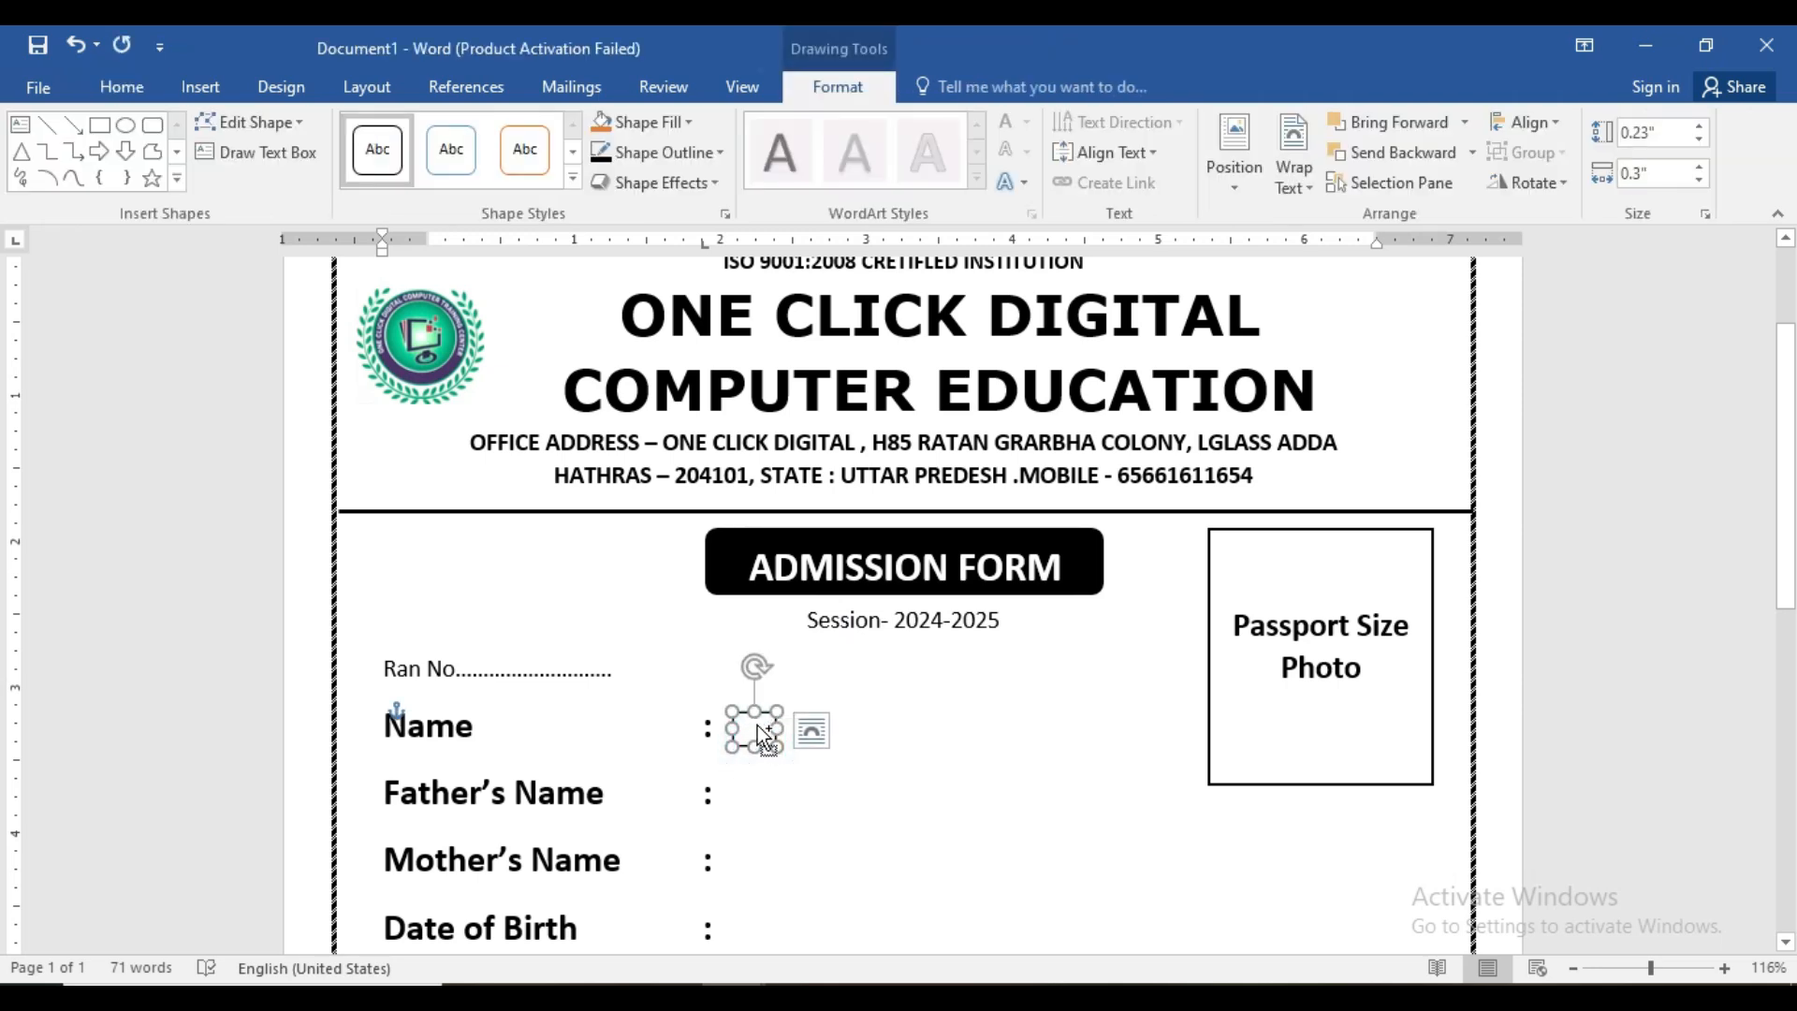
pyautogui.moveTo(756, 729); pyautogui.dragTo(793, 732)
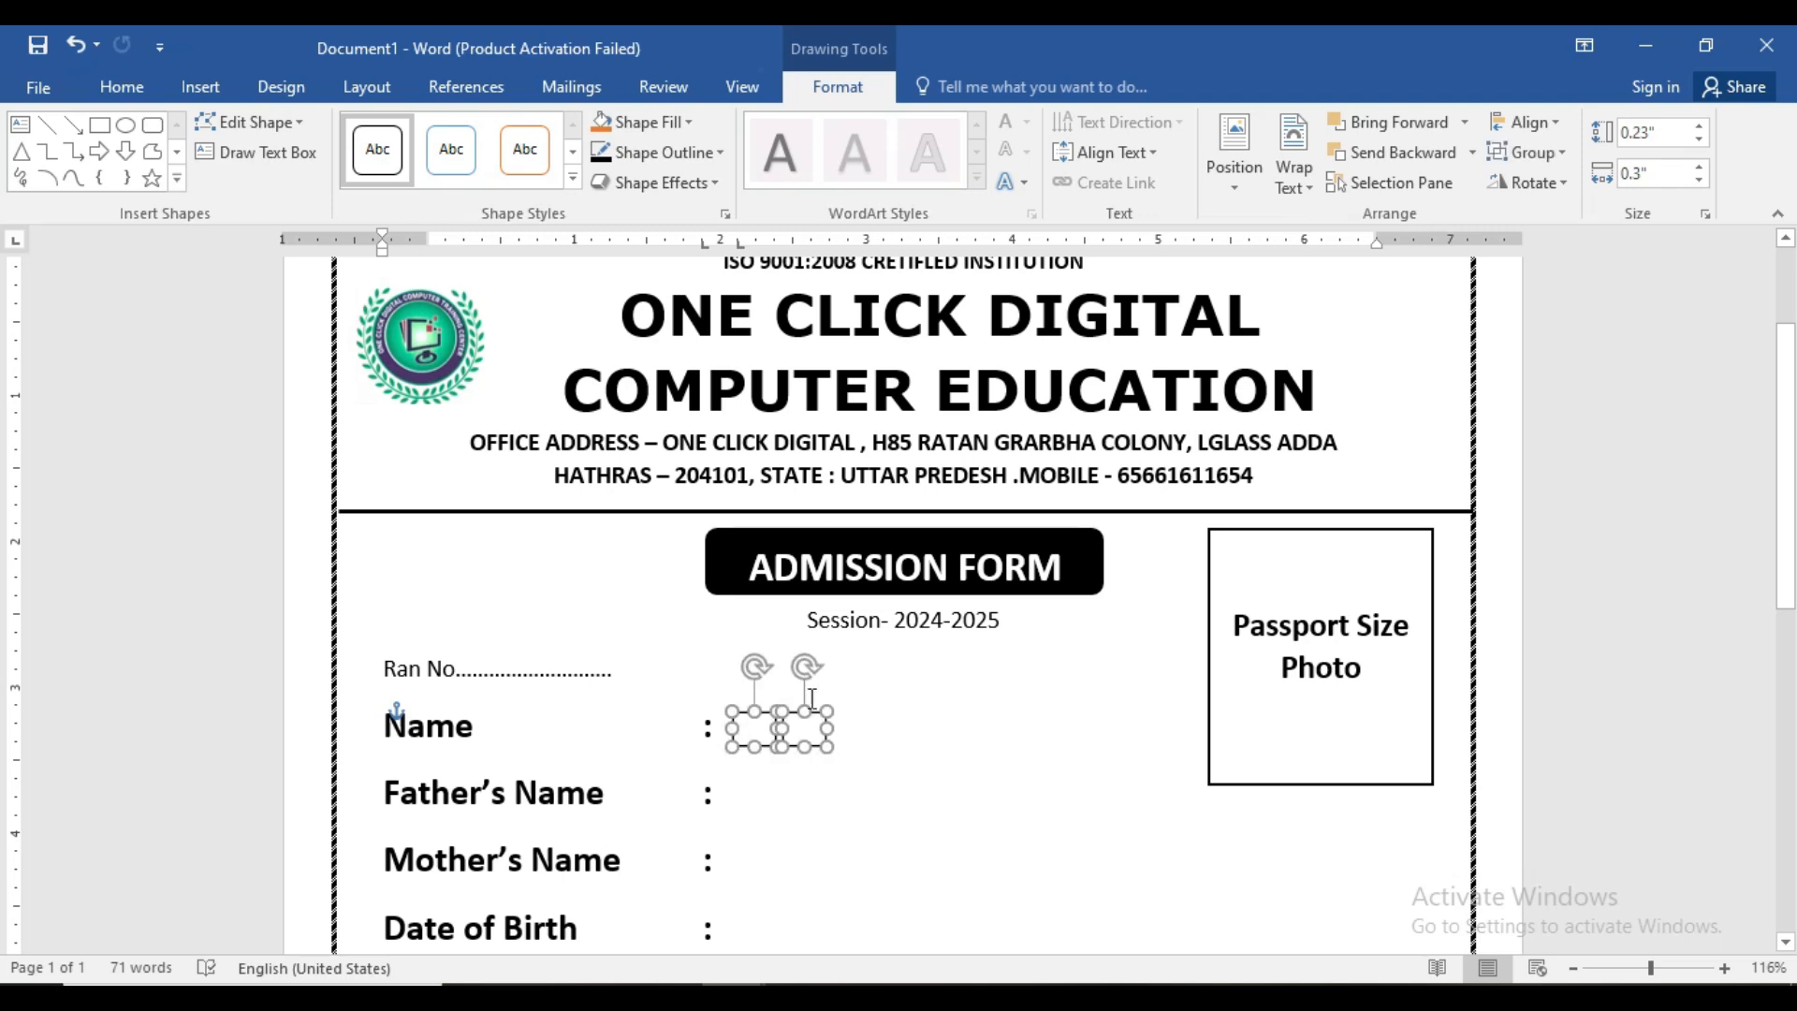
pyautogui.click(879, 741)
pyautogui.click(797, 724)
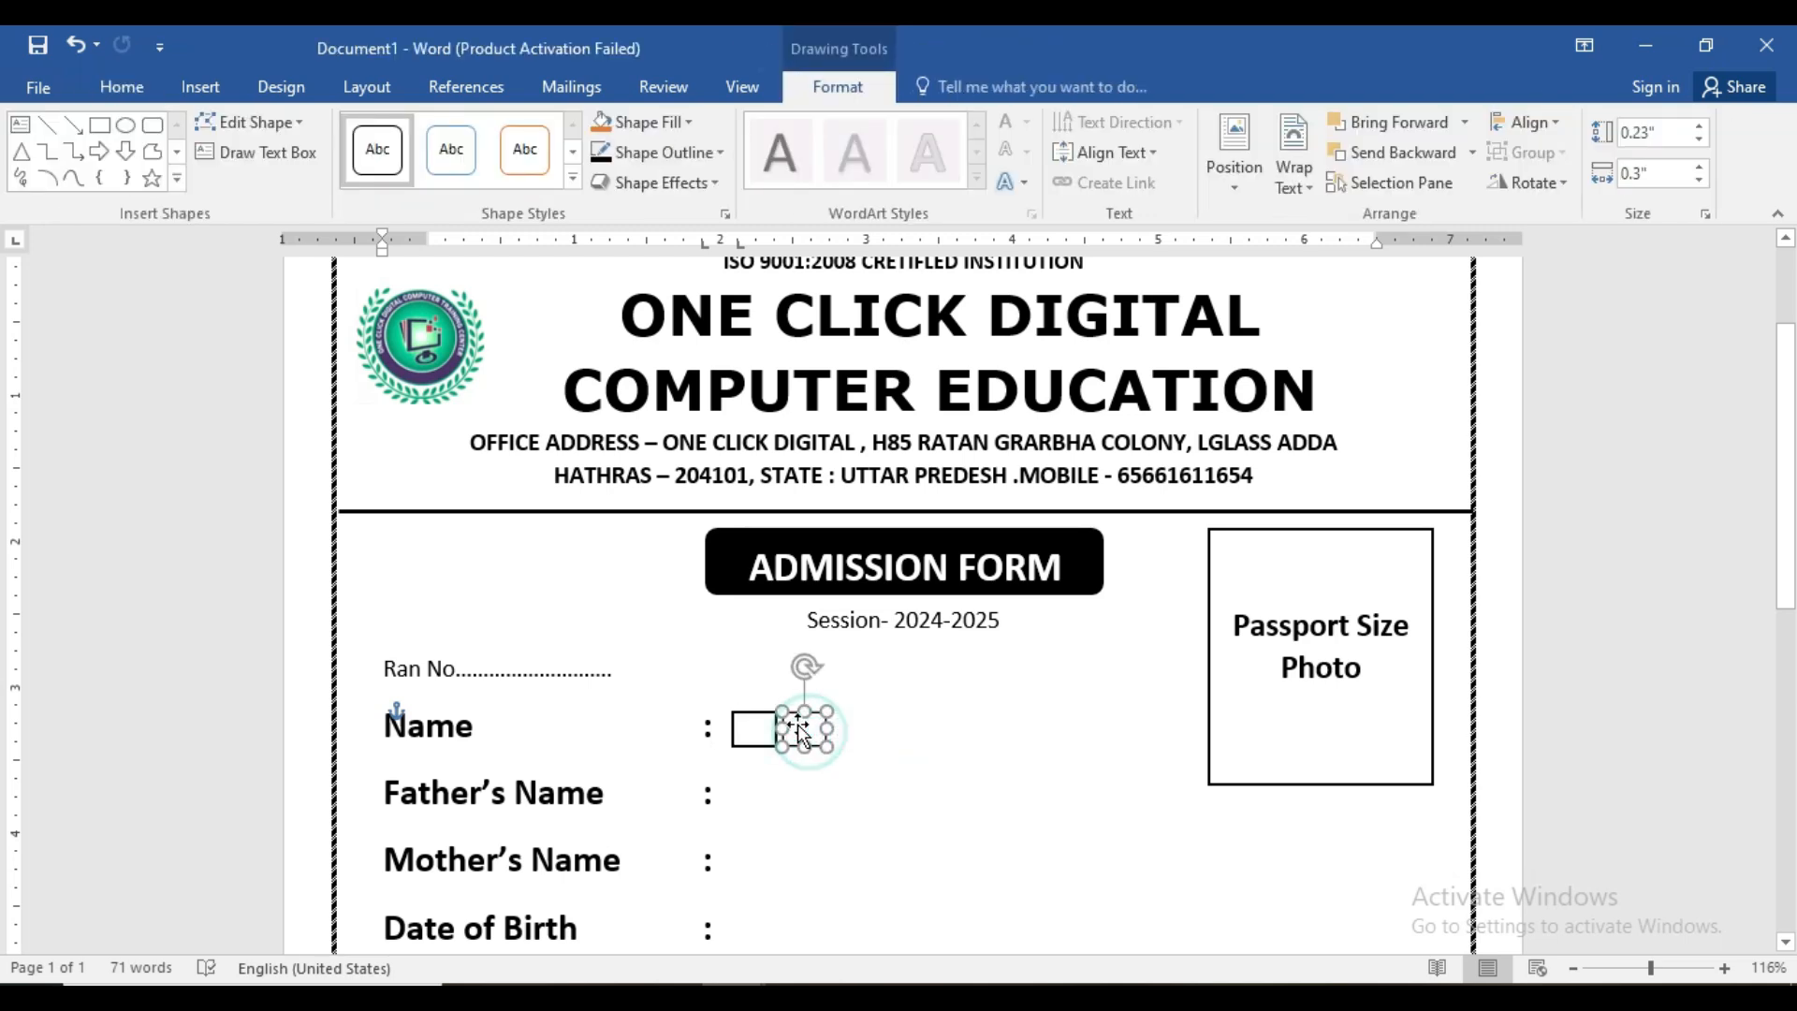
pyautogui.press('Left')
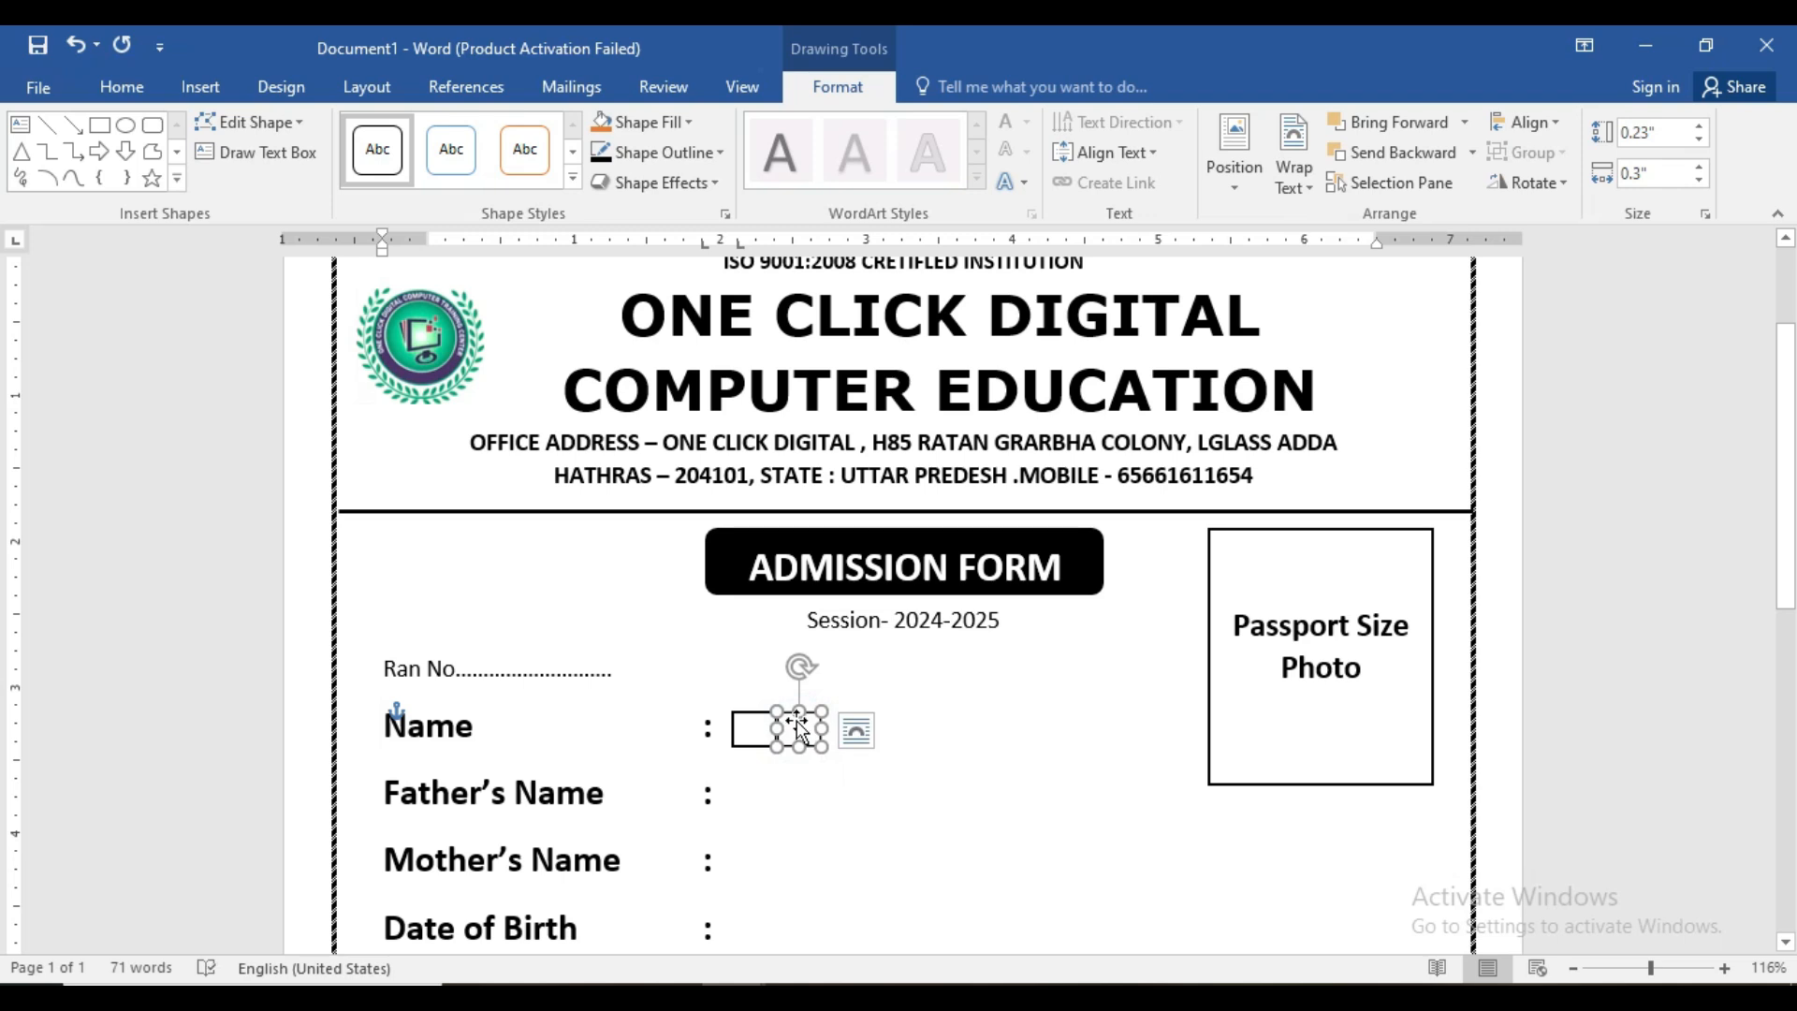
pyautogui.click(942, 721)
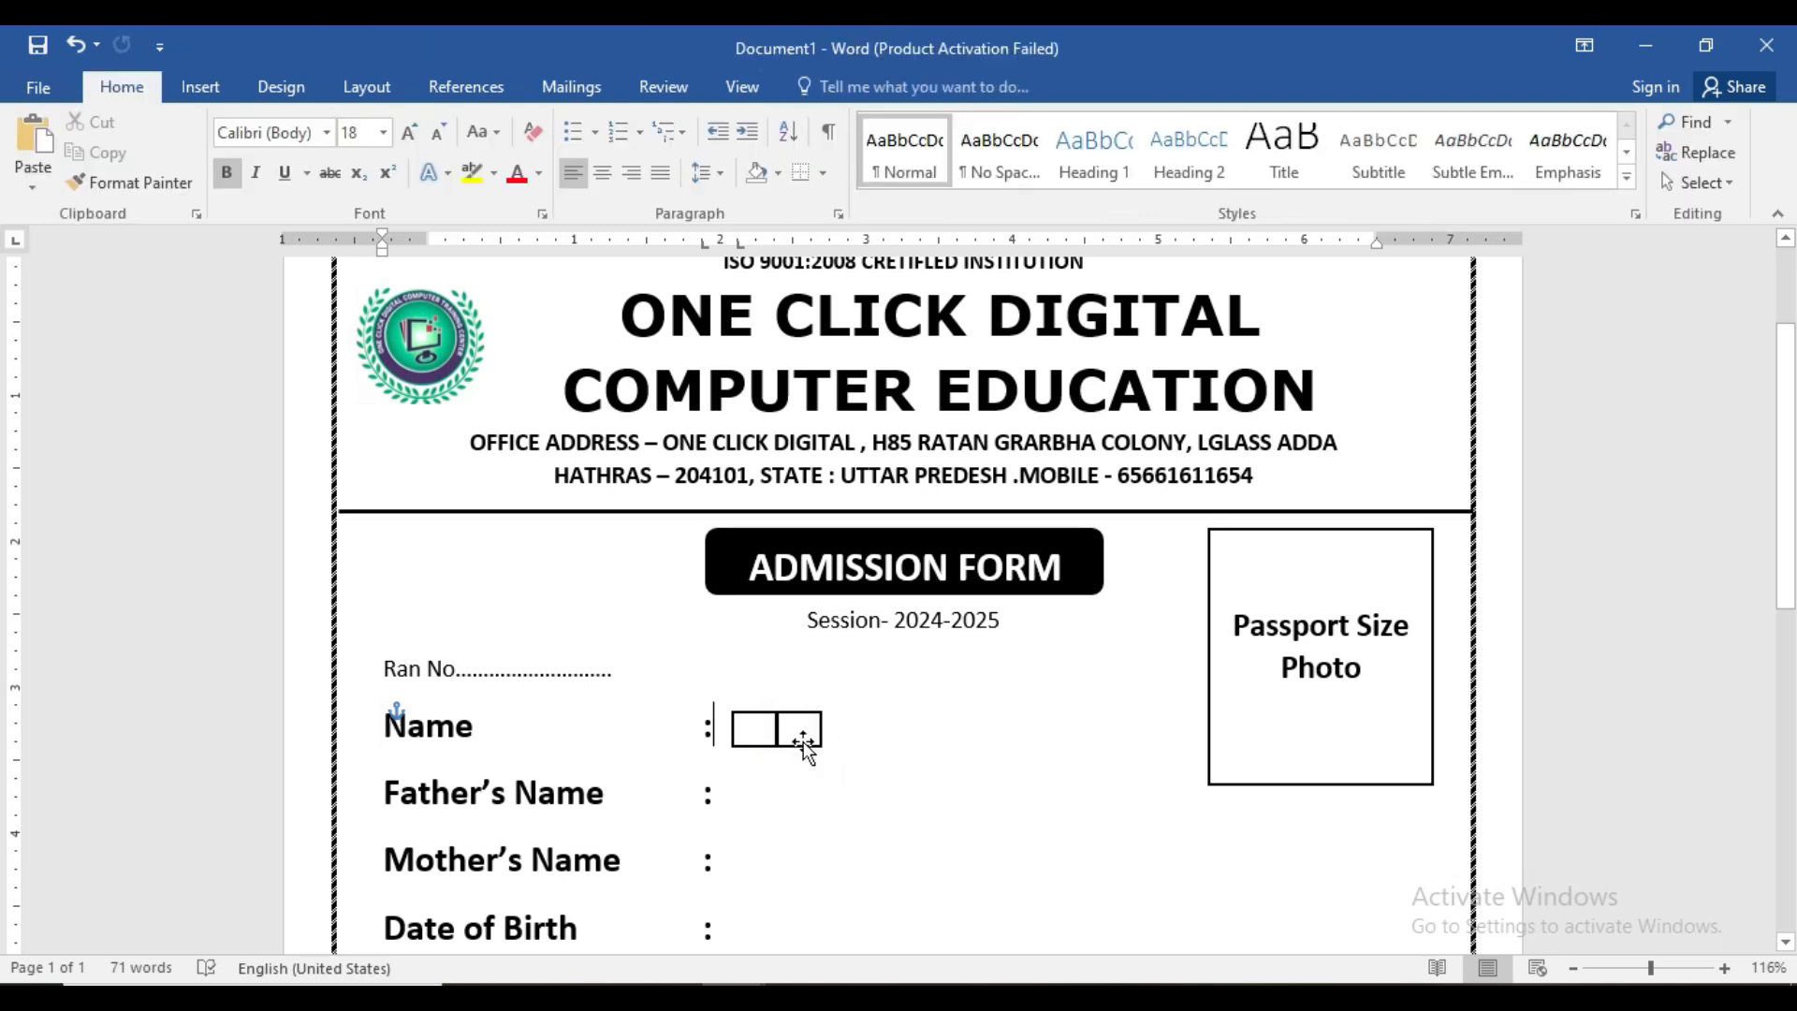
pyautogui.click(789, 770)
# - Select both Name squares and copy them to the right, making four
pyautogui.click(1701, 182)
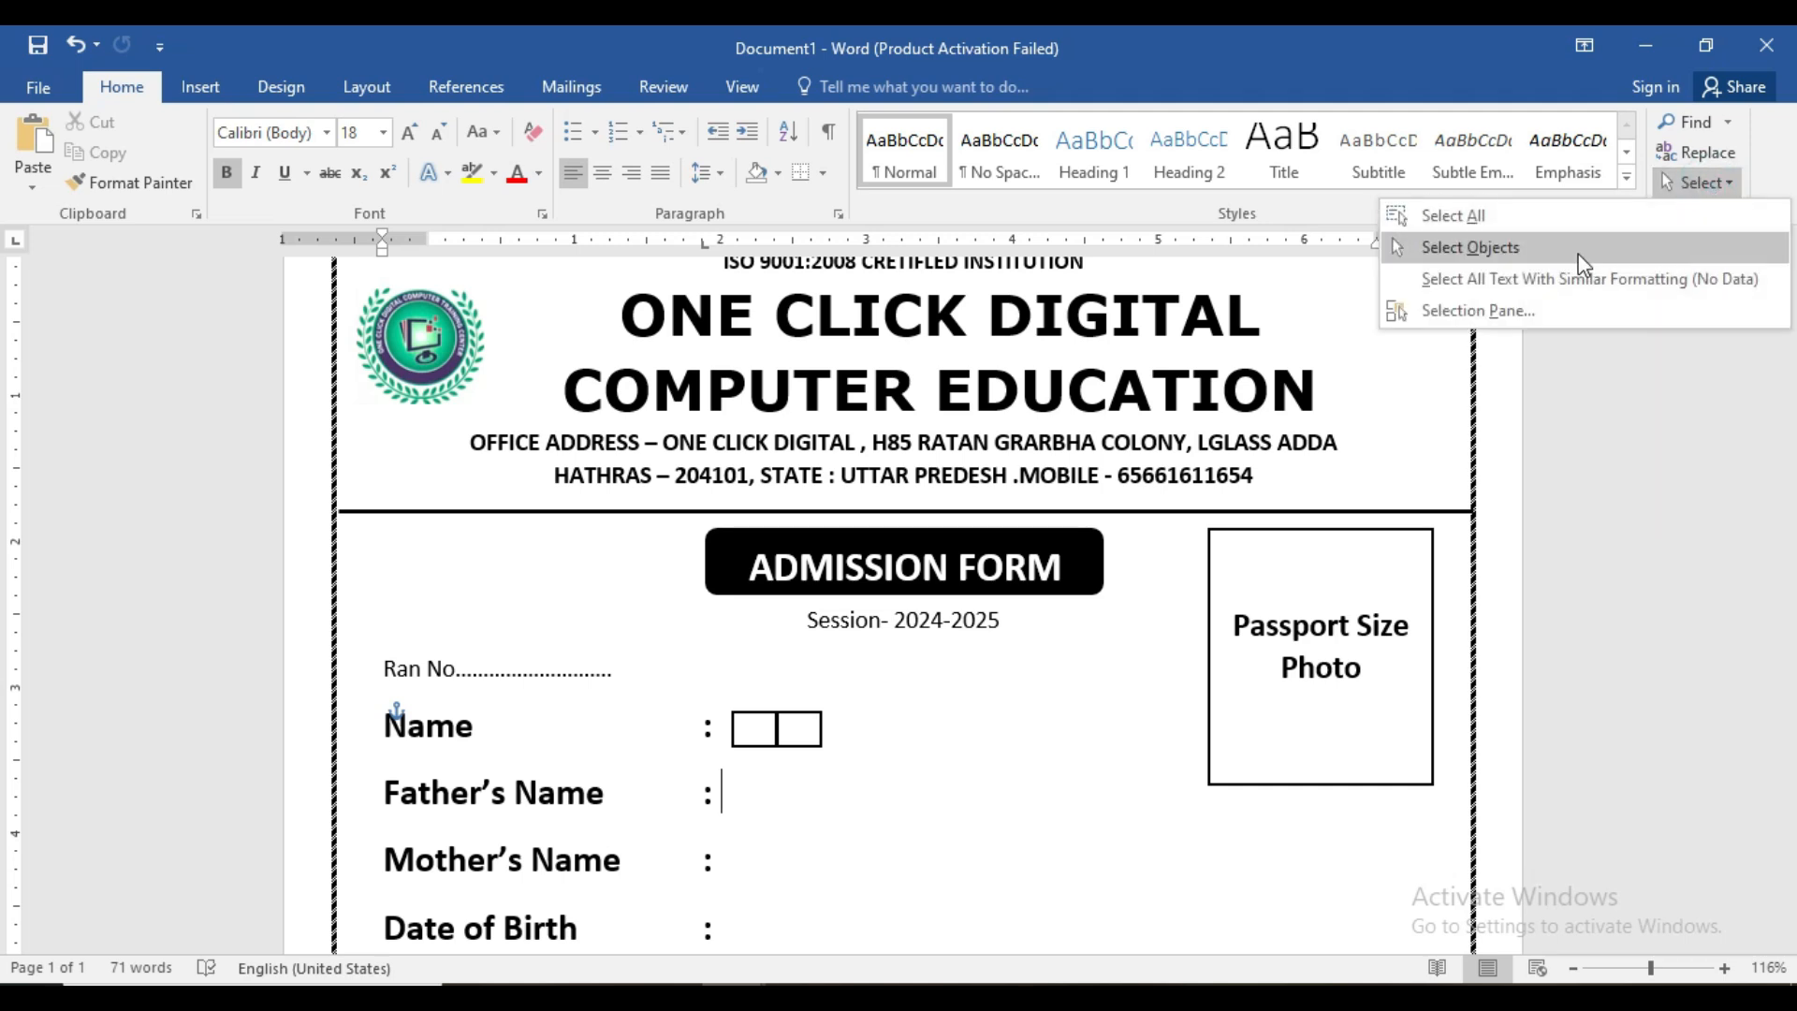
pyautogui.click(1579, 253)
pyautogui.moveTo(854, 700)
pyautogui.mouseDown()
pyautogui.moveTo(794, 762)
pyautogui.moveTo(716, 763)
pyautogui.mouseUp()
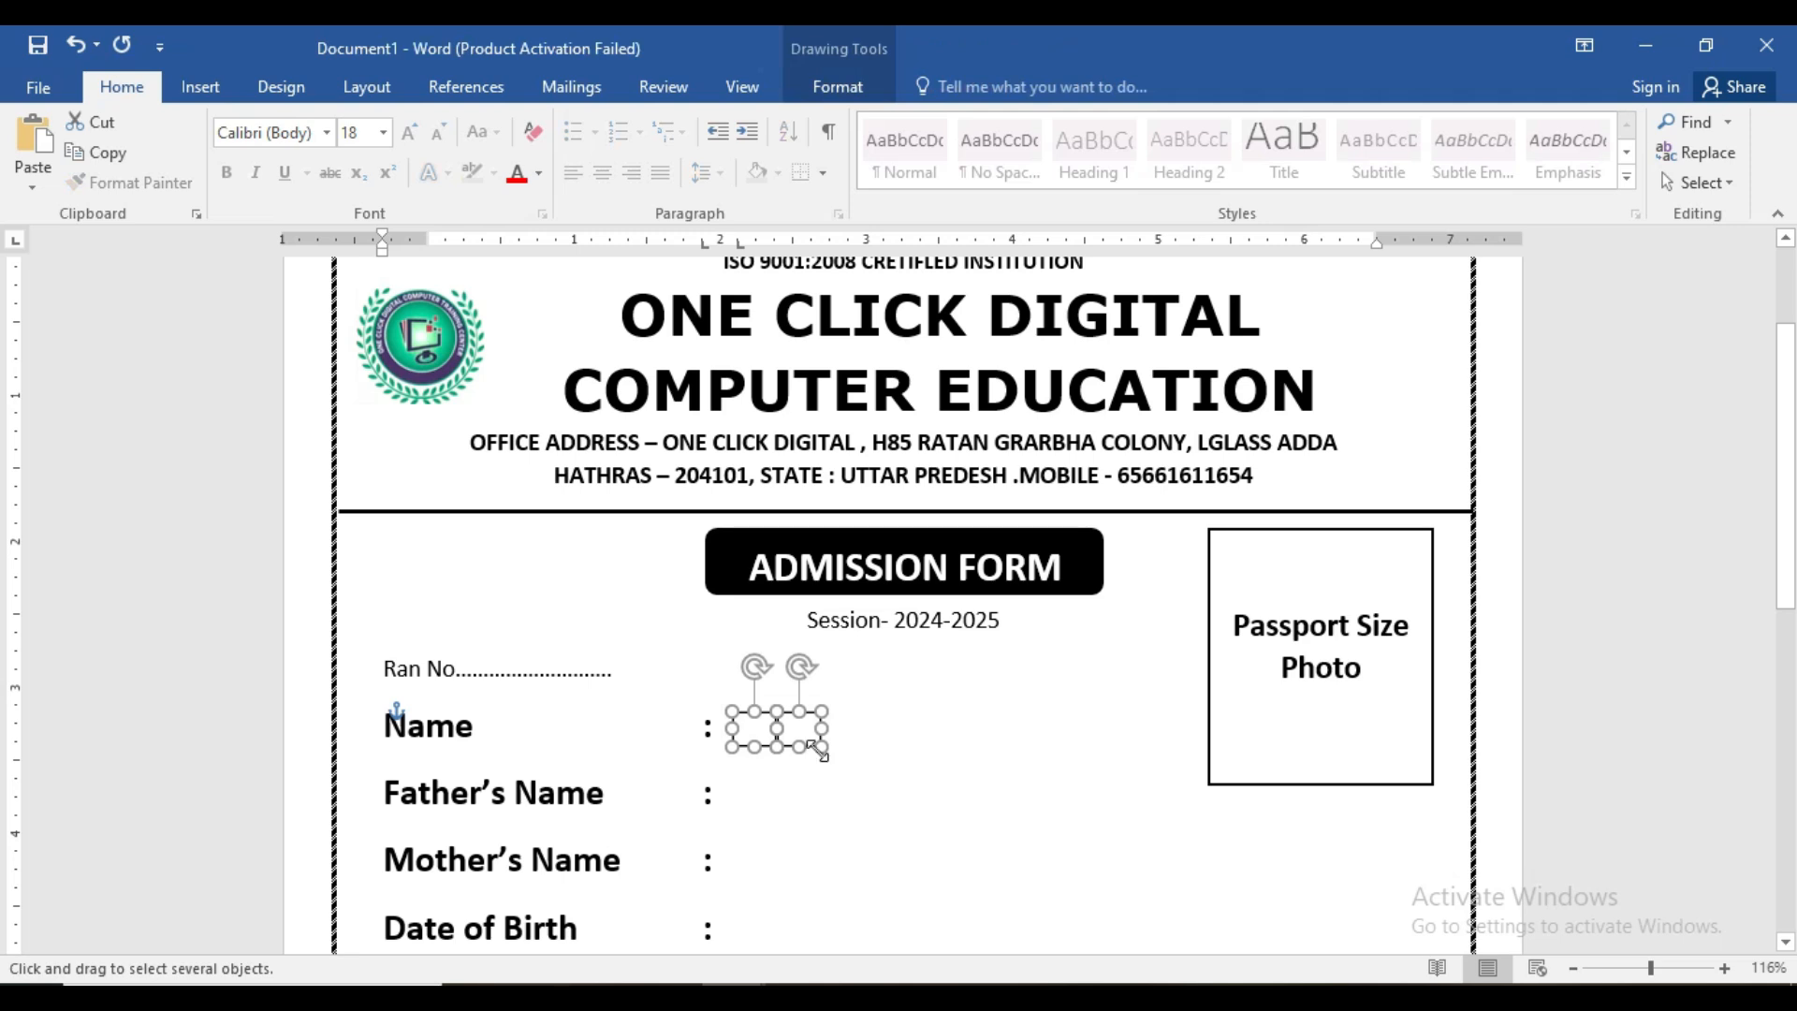
pyautogui.moveTo(795, 732); pyautogui.dragTo(877, 729)
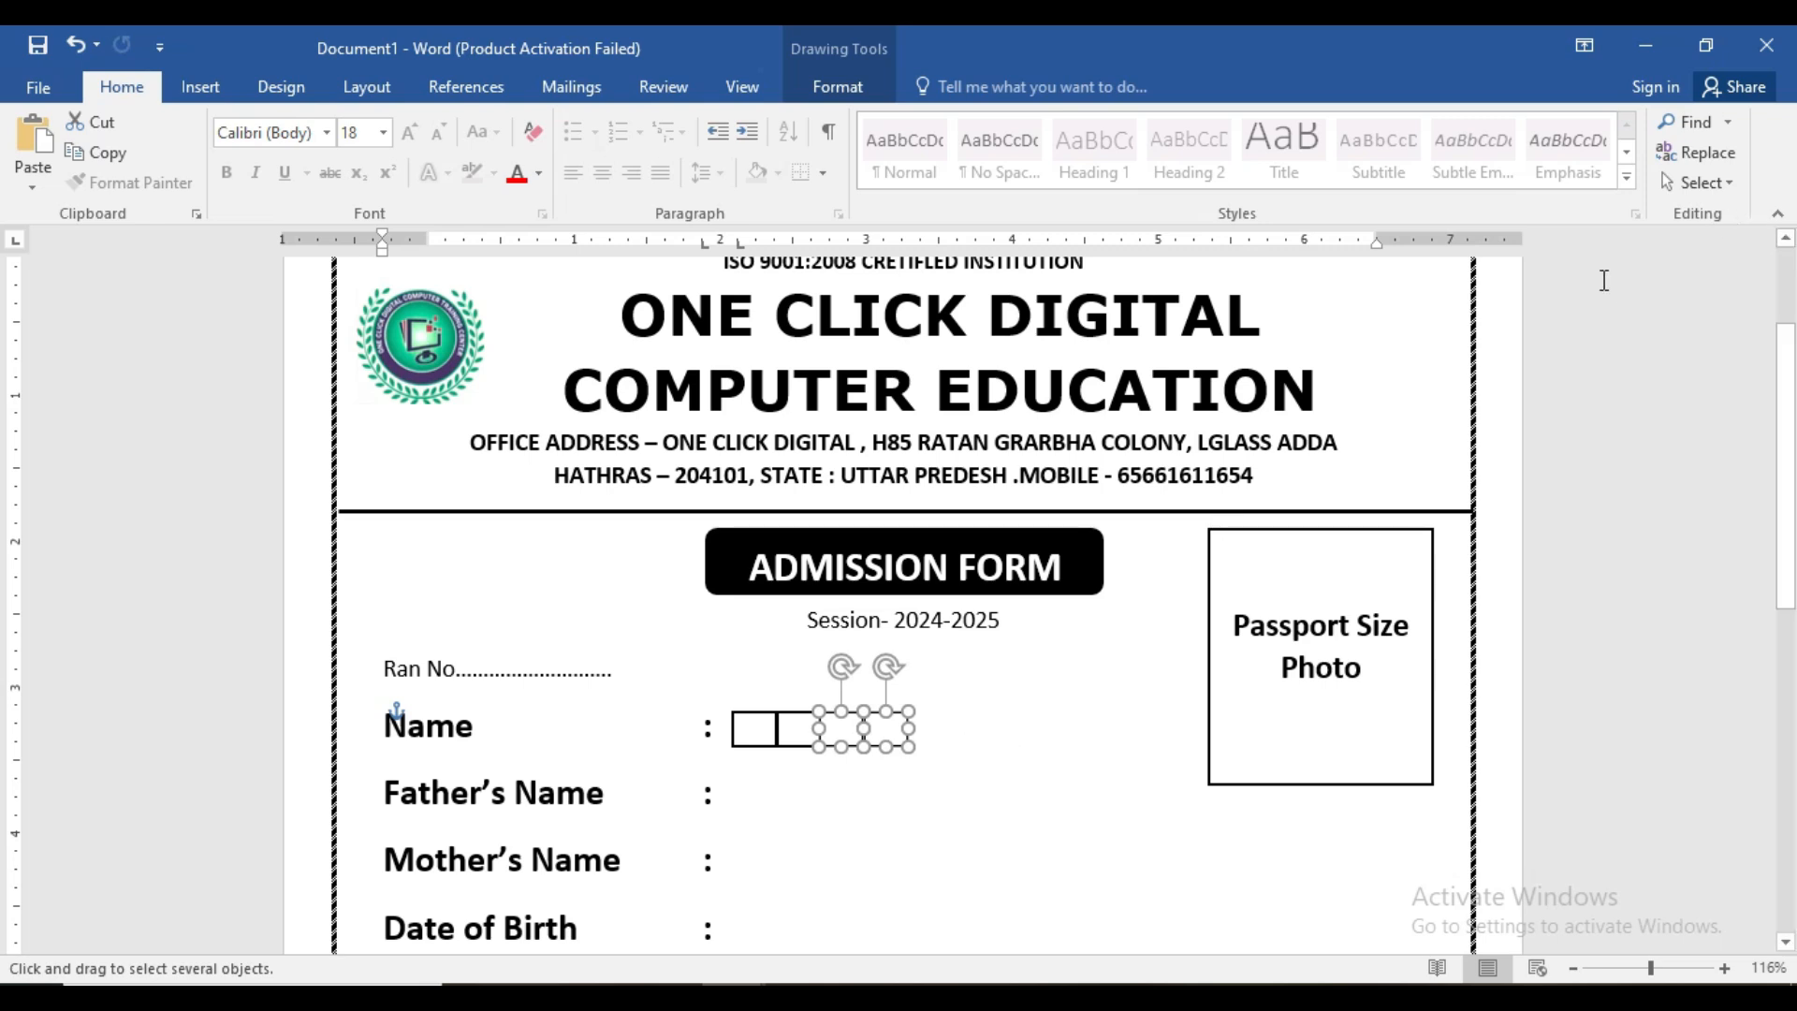
pyautogui.click(1699, 182)
pyautogui.click(1621, 248)
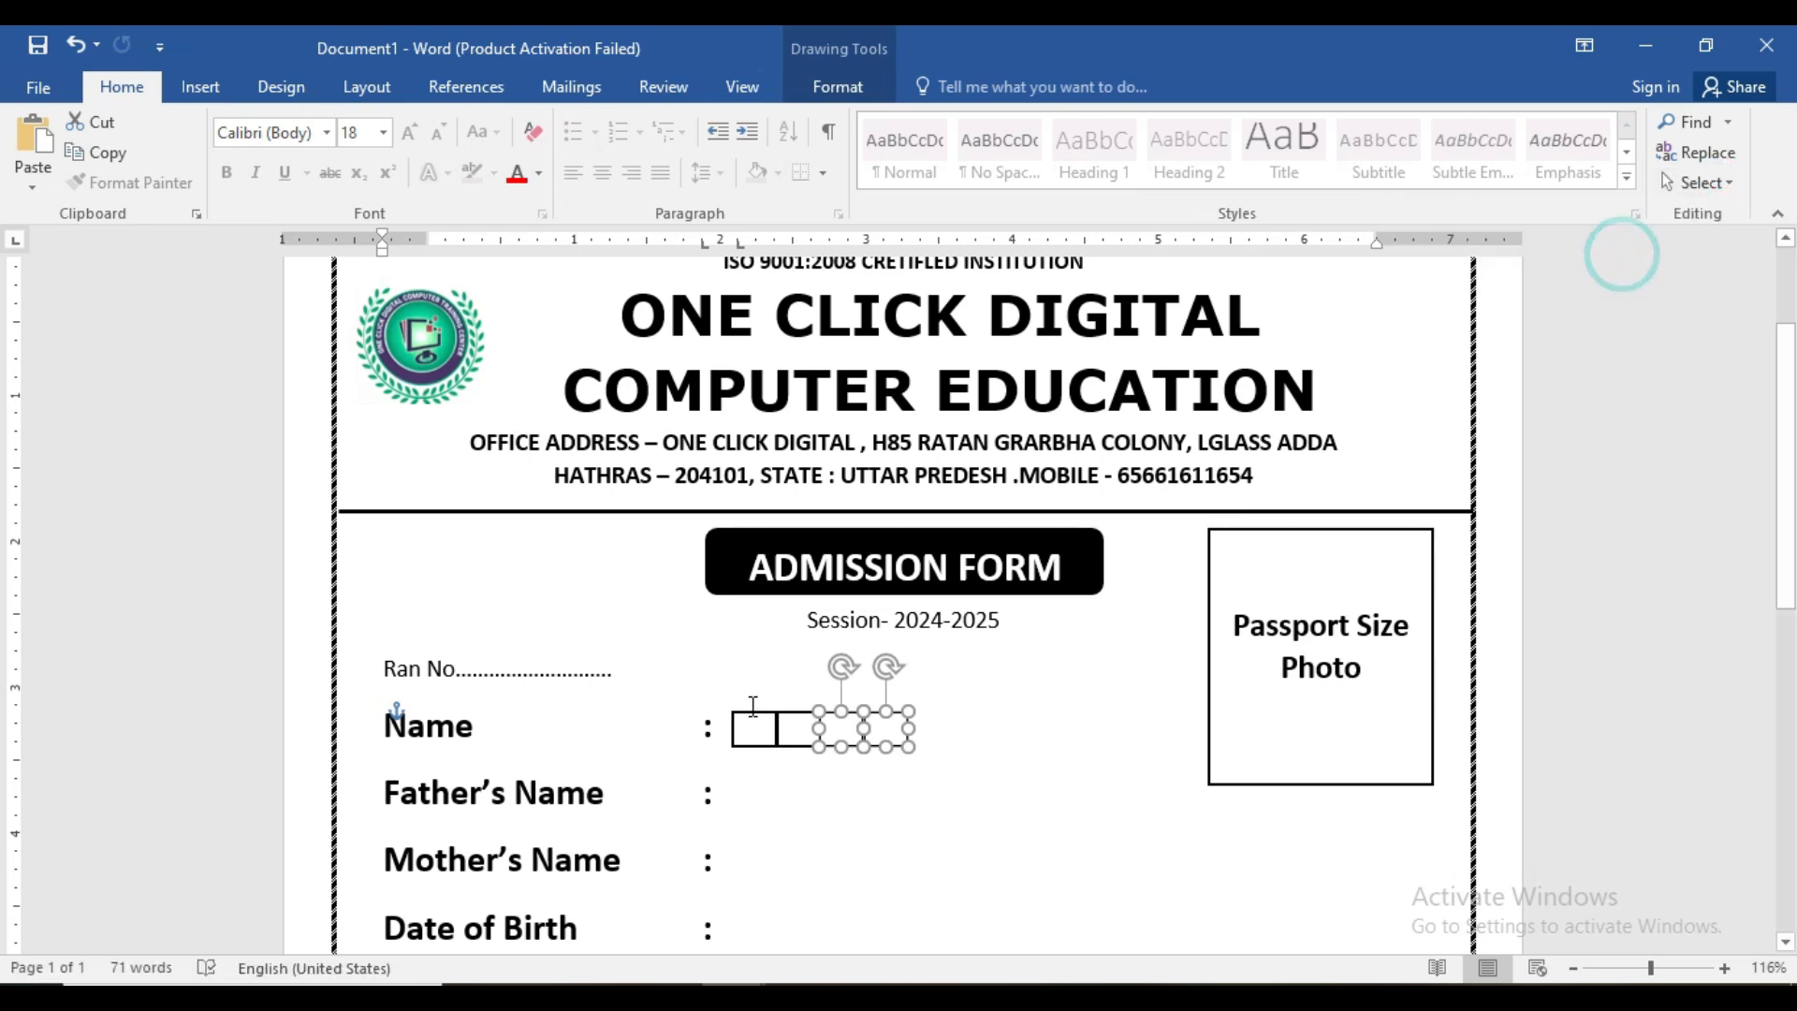
# - Copy the four Name squares after the originals, making eight
pyautogui.click(1680, 182)
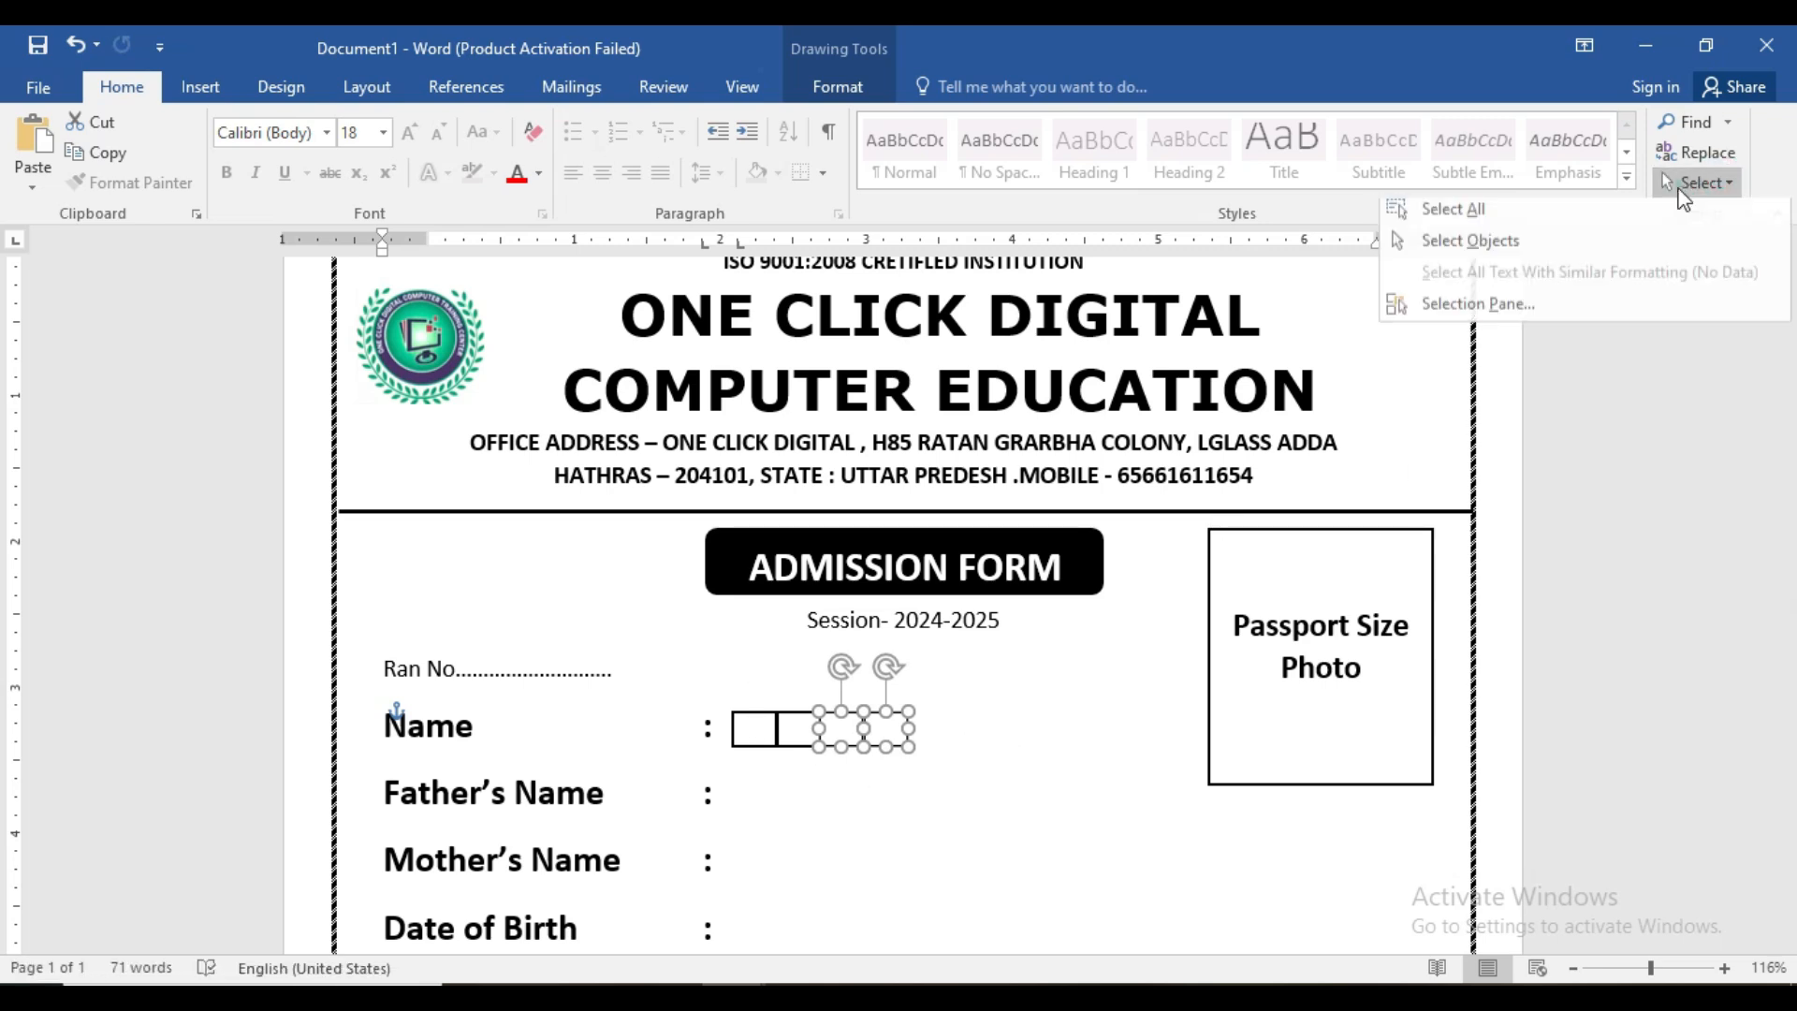
pyautogui.click(1590, 248)
pyautogui.moveTo(715, 692); pyautogui.dragTo(974, 793)
pyautogui.moveTo(884, 739); pyautogui.dragTo(1046, 732)
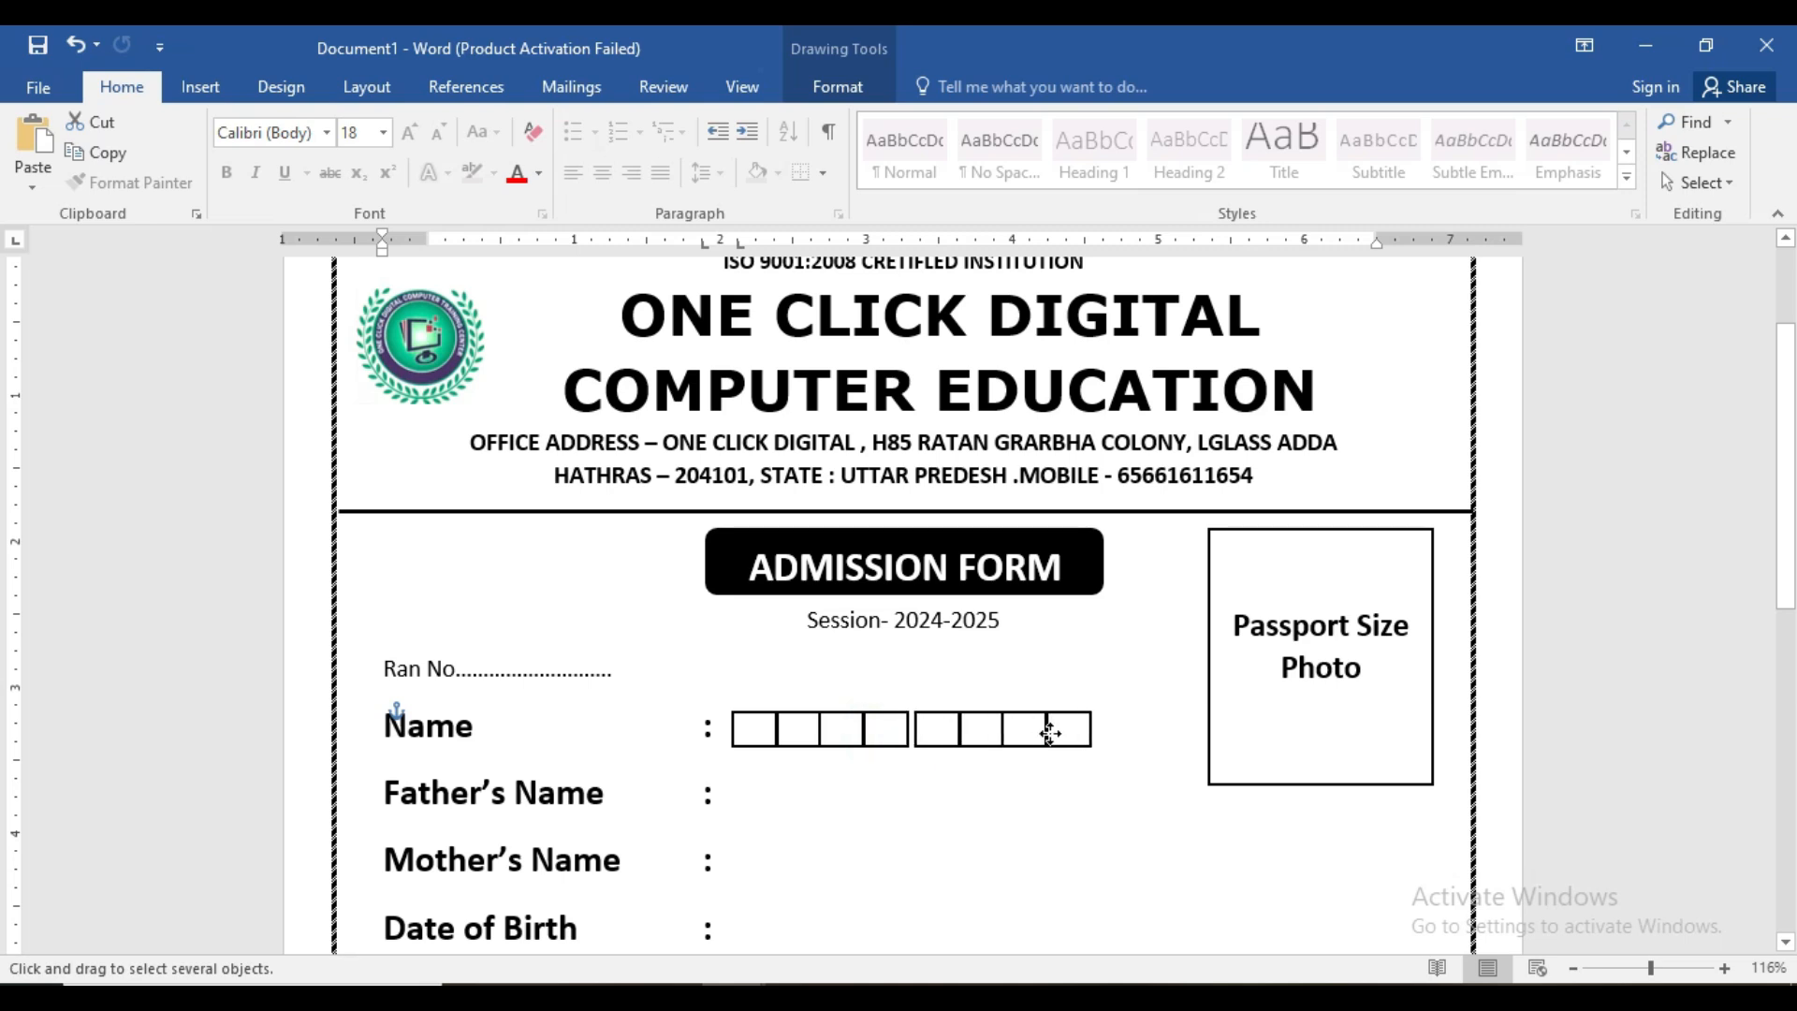
pyautogui.moveTo(1046, 730); pyautogui.dragTo(1046, 730)
pyautogui.click(1053, 816)
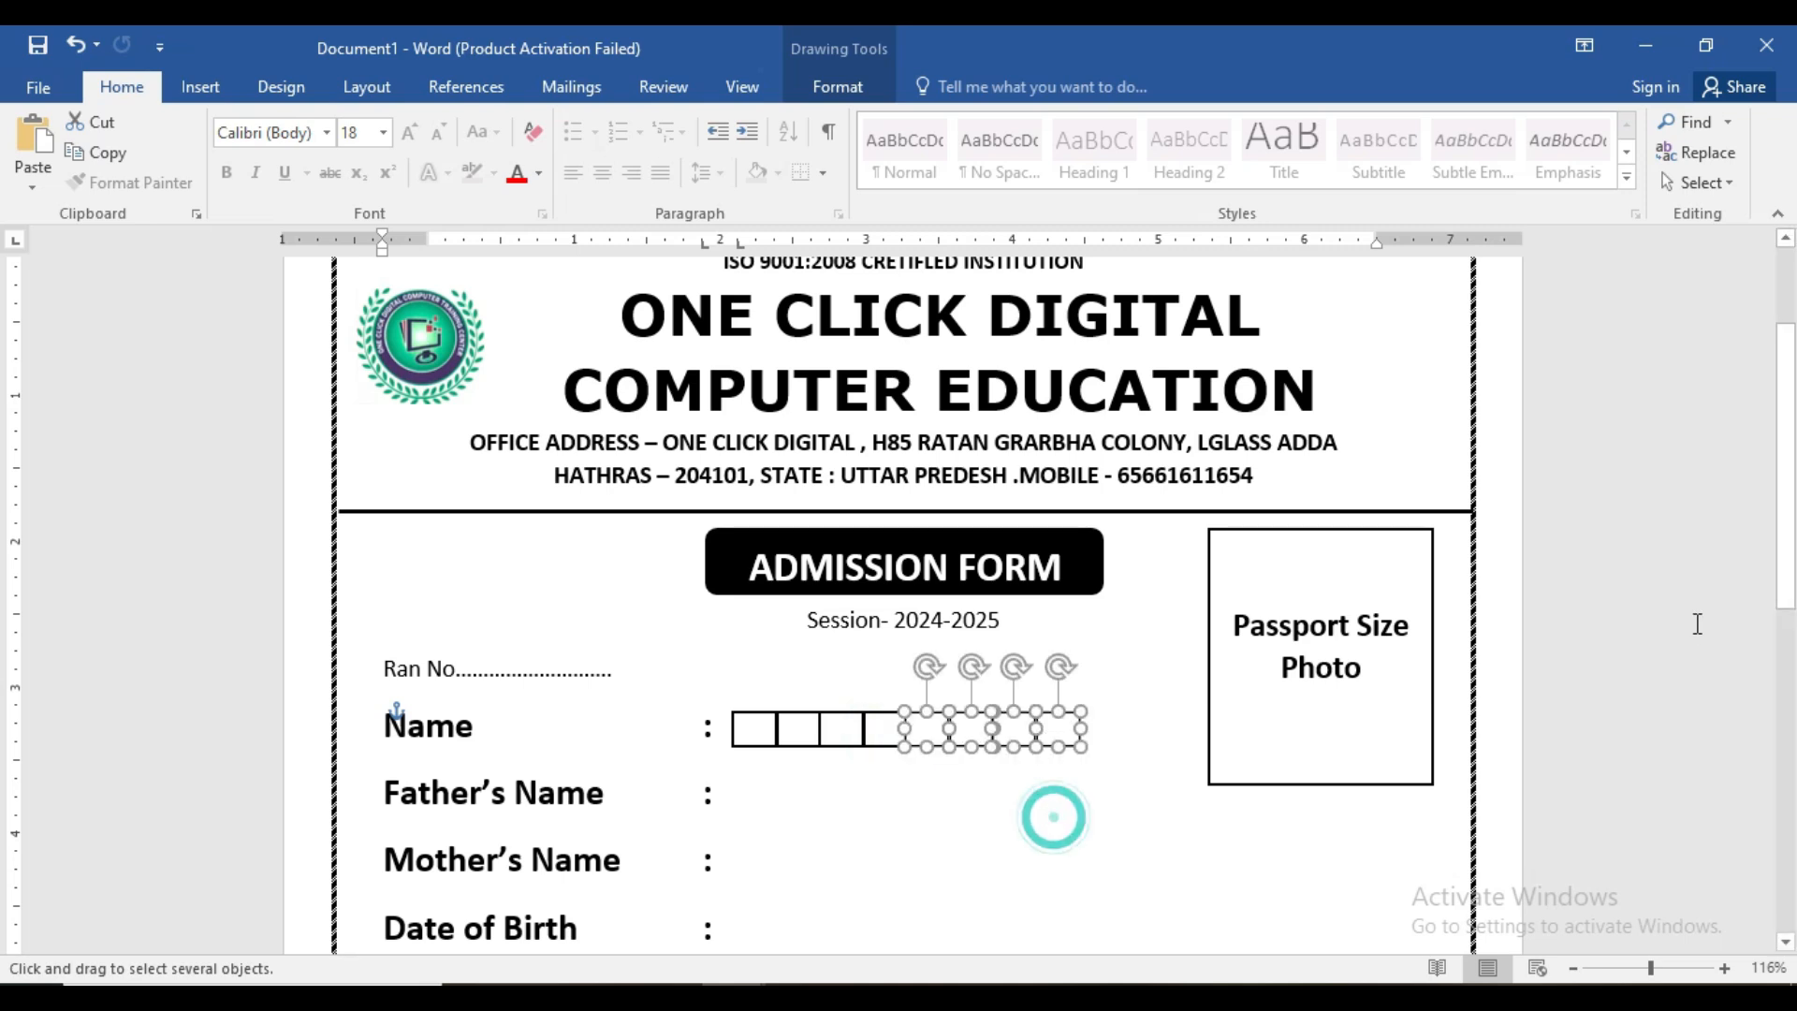
# - Duplicate the last square with Ctrl+D and move it to the row's end
pyautogui.click(1602, 682)
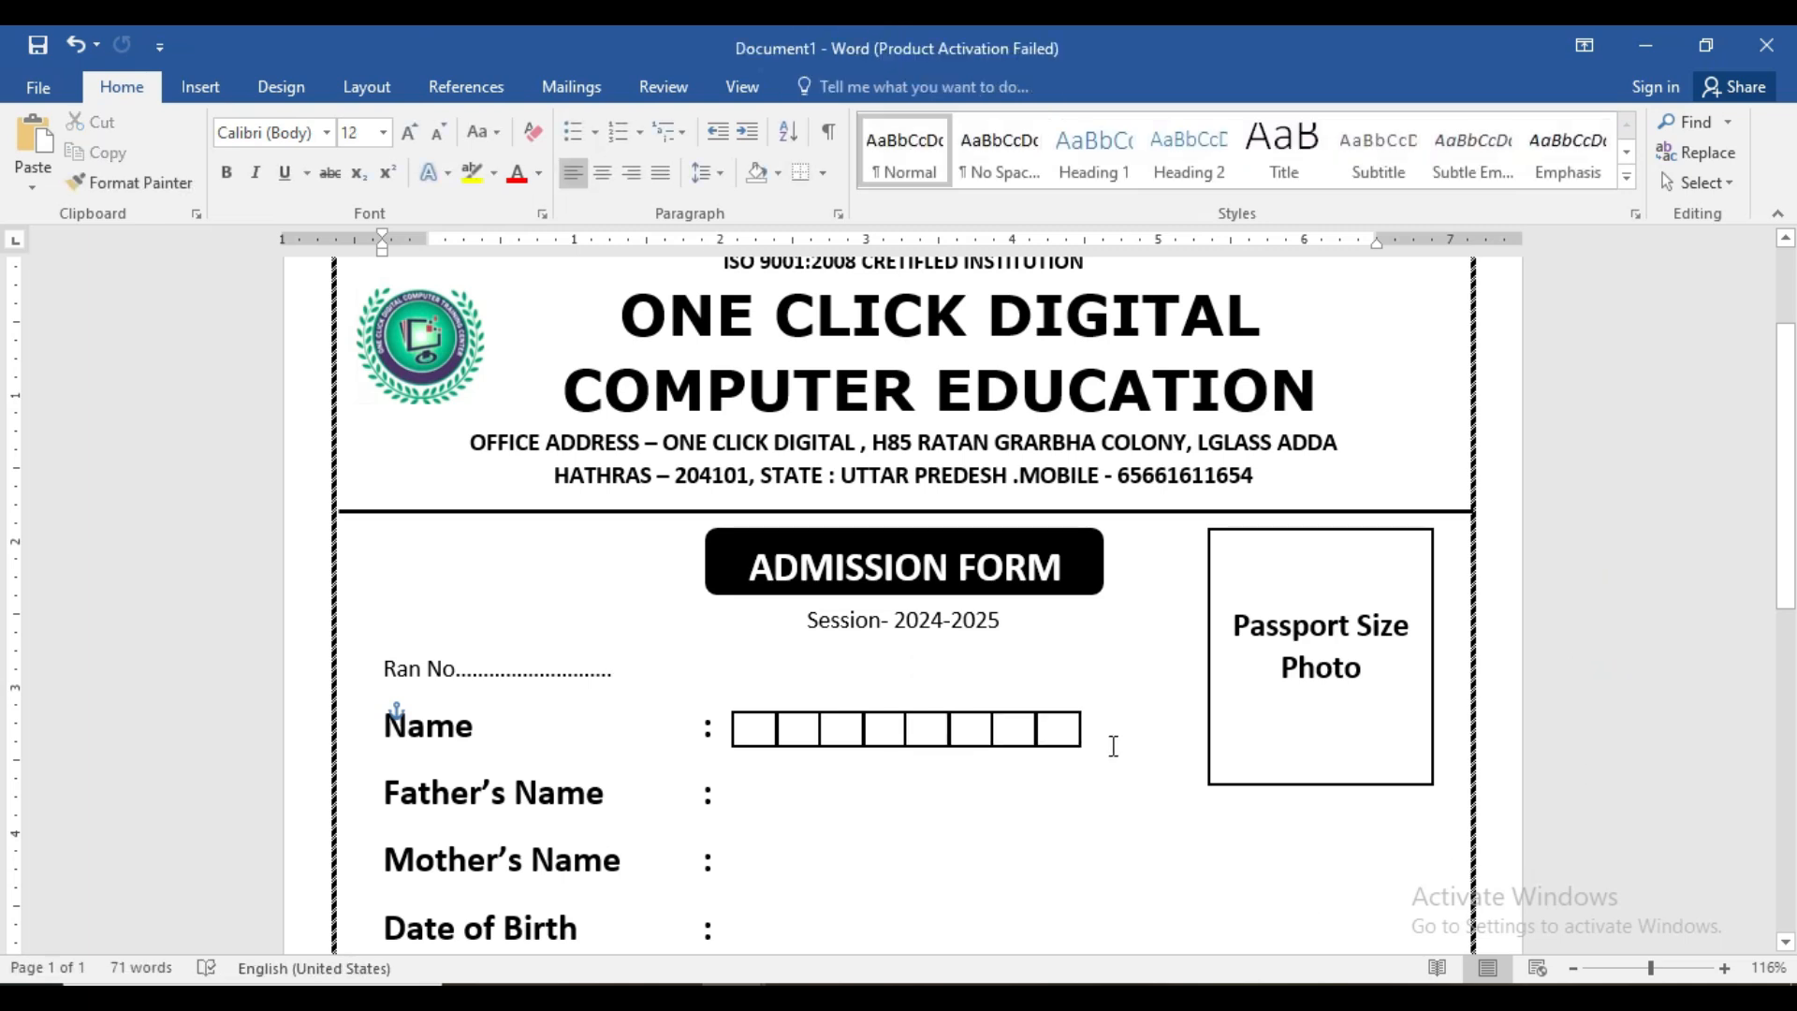
pyautogui.click(1067, 745)
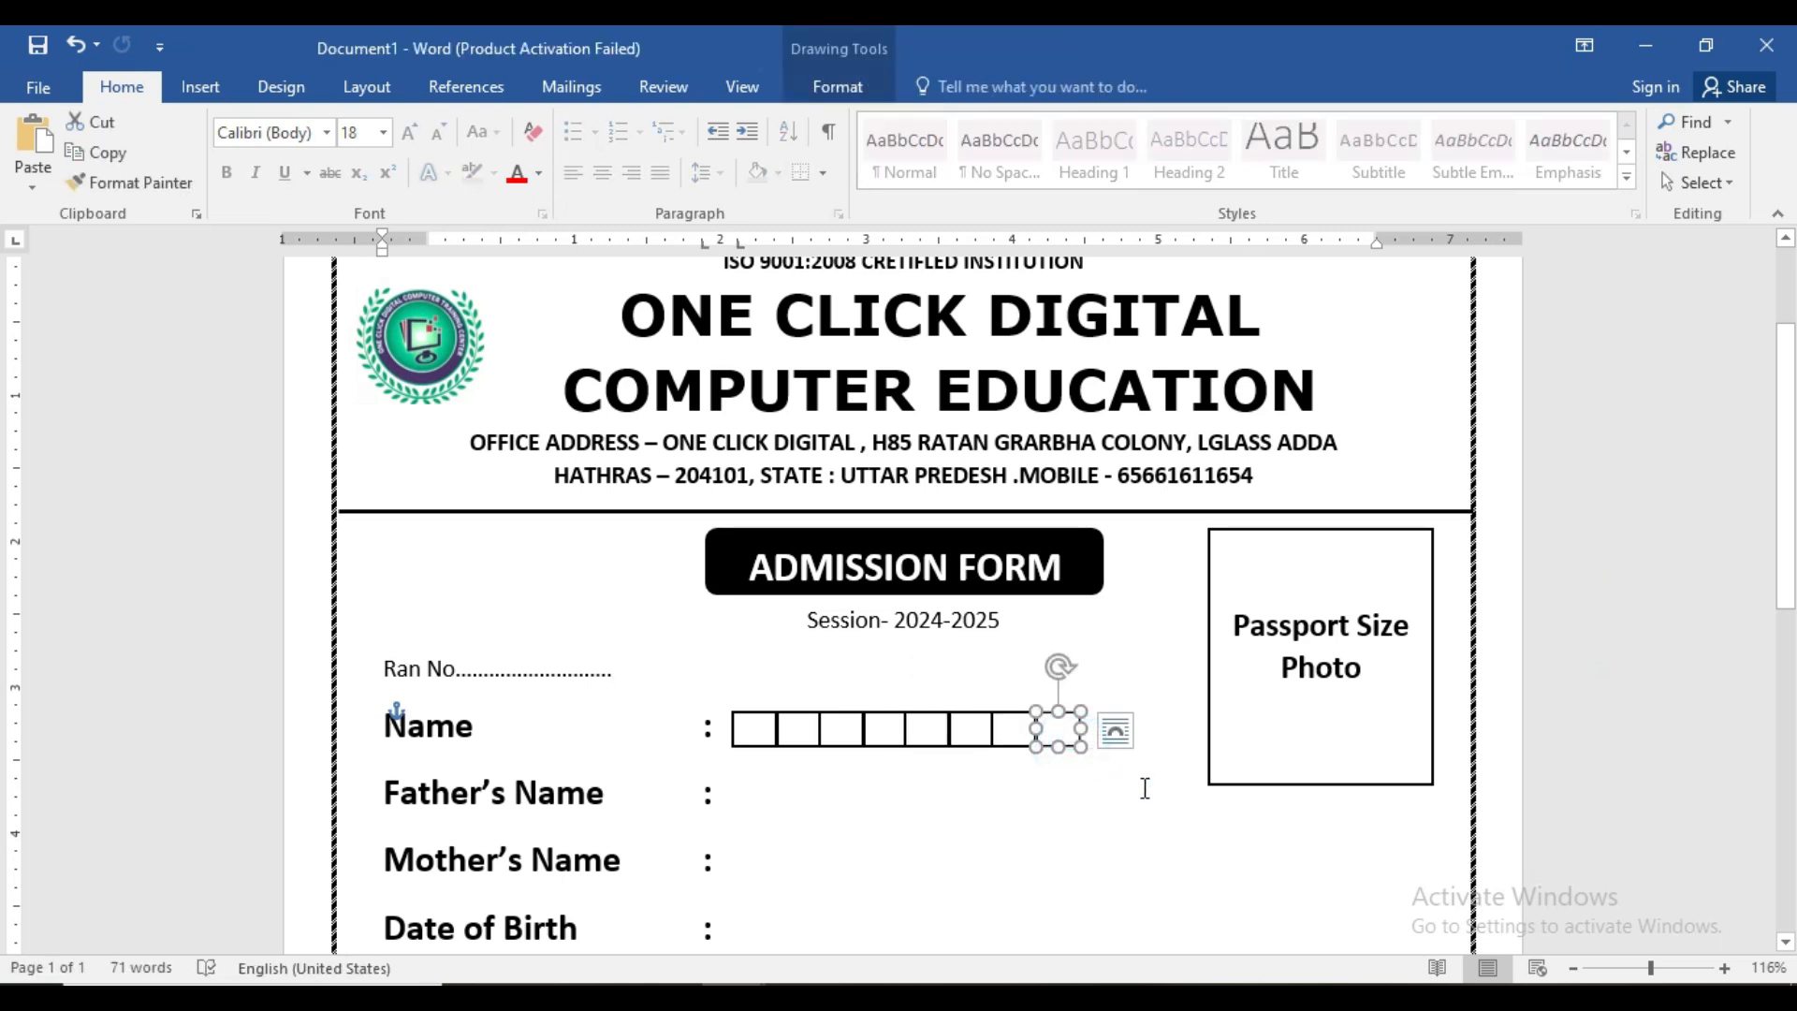
pyautogui.hotkey('ctrl', 'd')
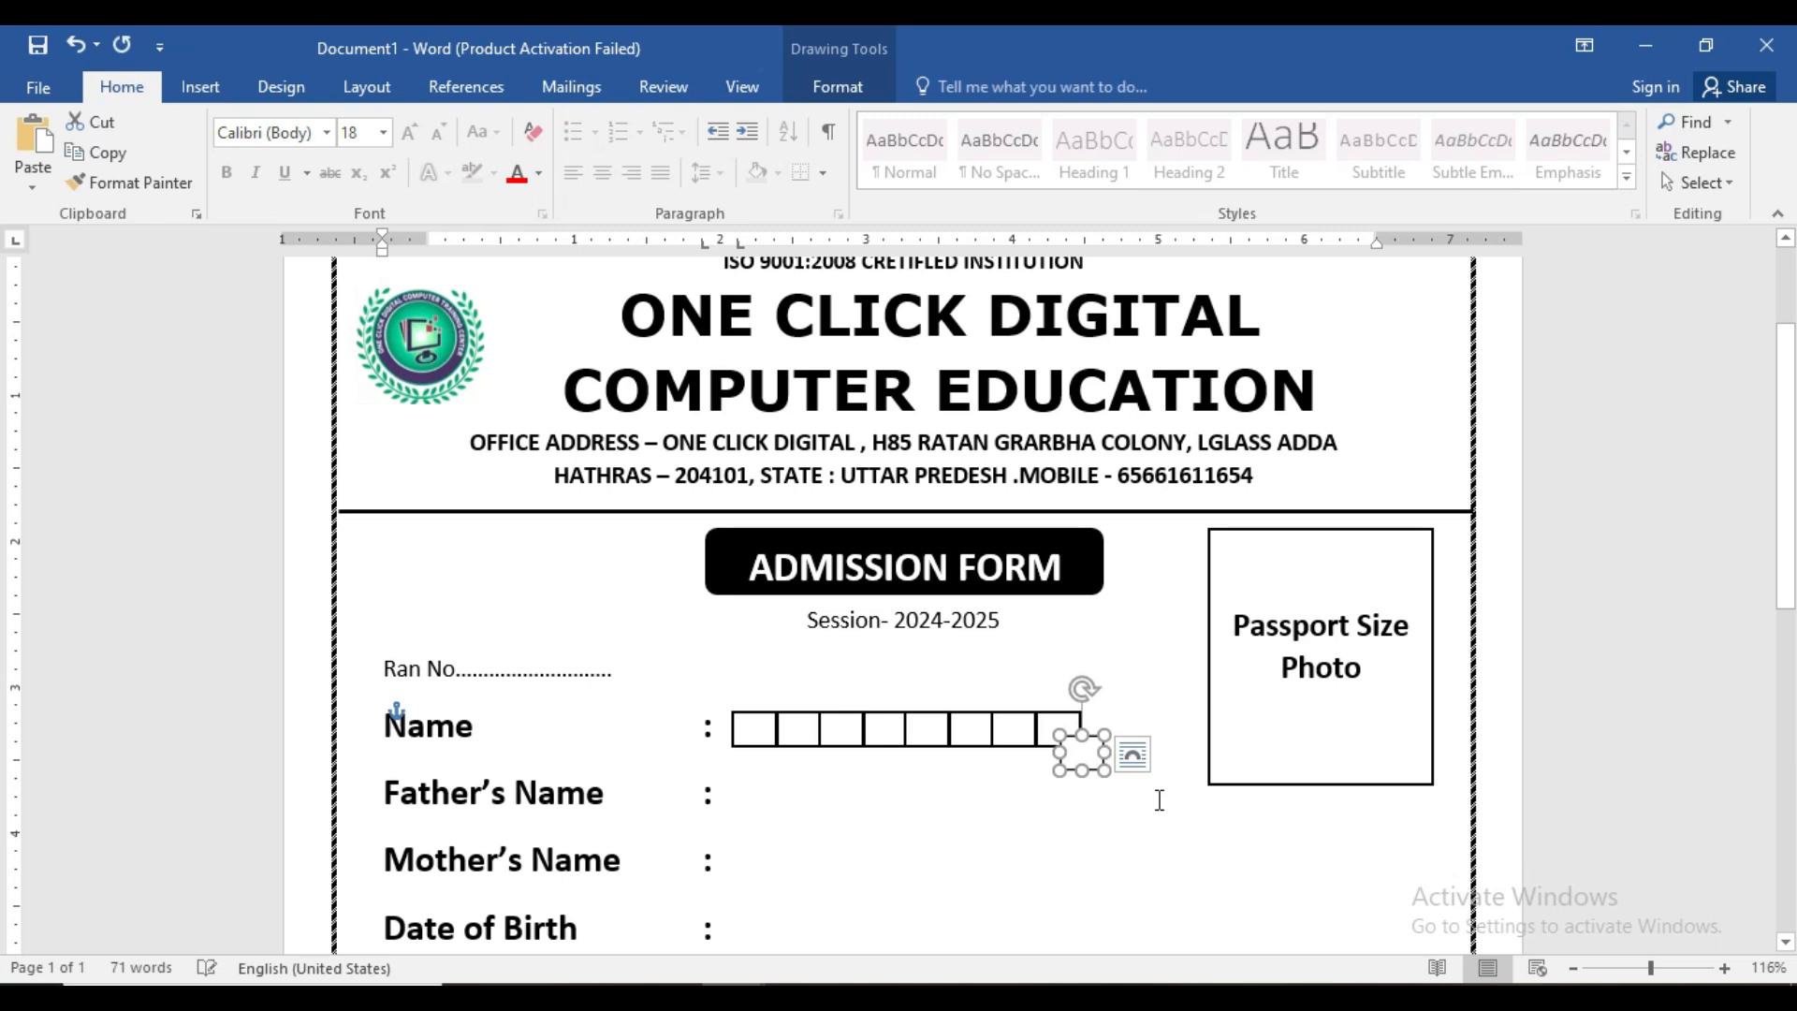
pyautogui.moveTo(1089, 762); pyautogui.dragTo(1109, 739)
pyautogui.click(1108, 831)
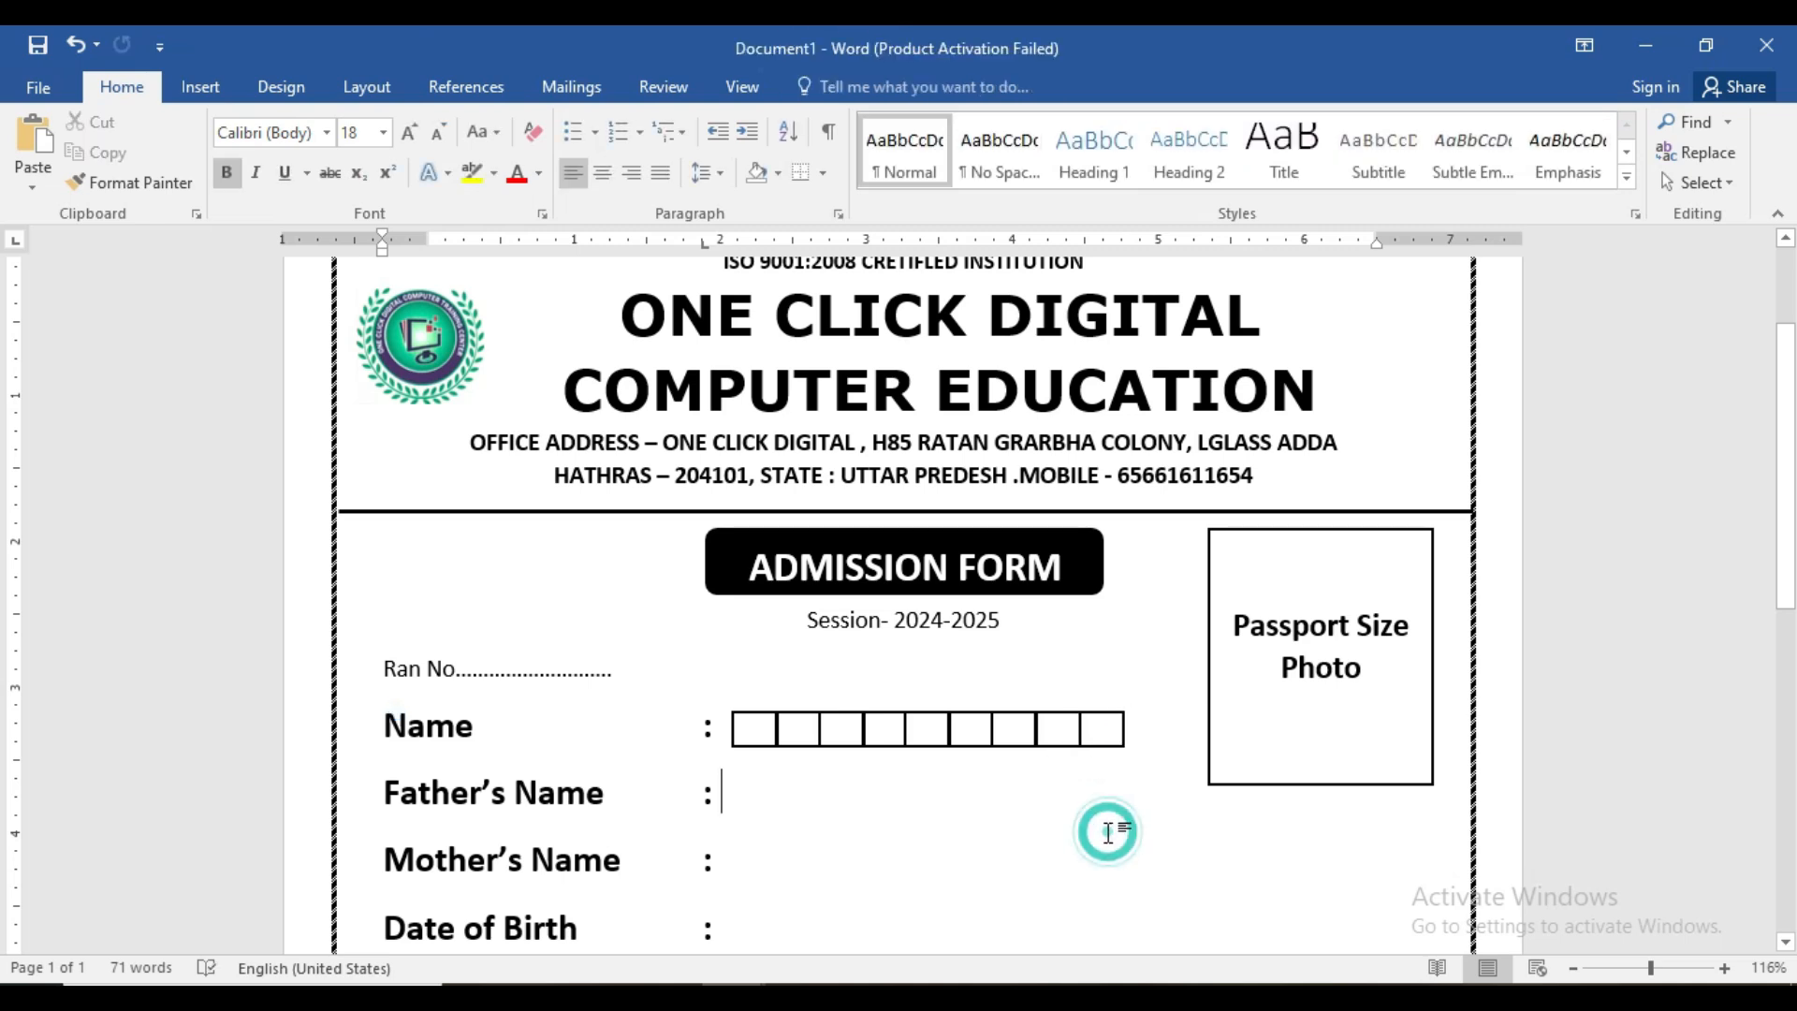
# - Copy the last square onto the row's end, completing ten squares
pyautogui.click(1671, 968)
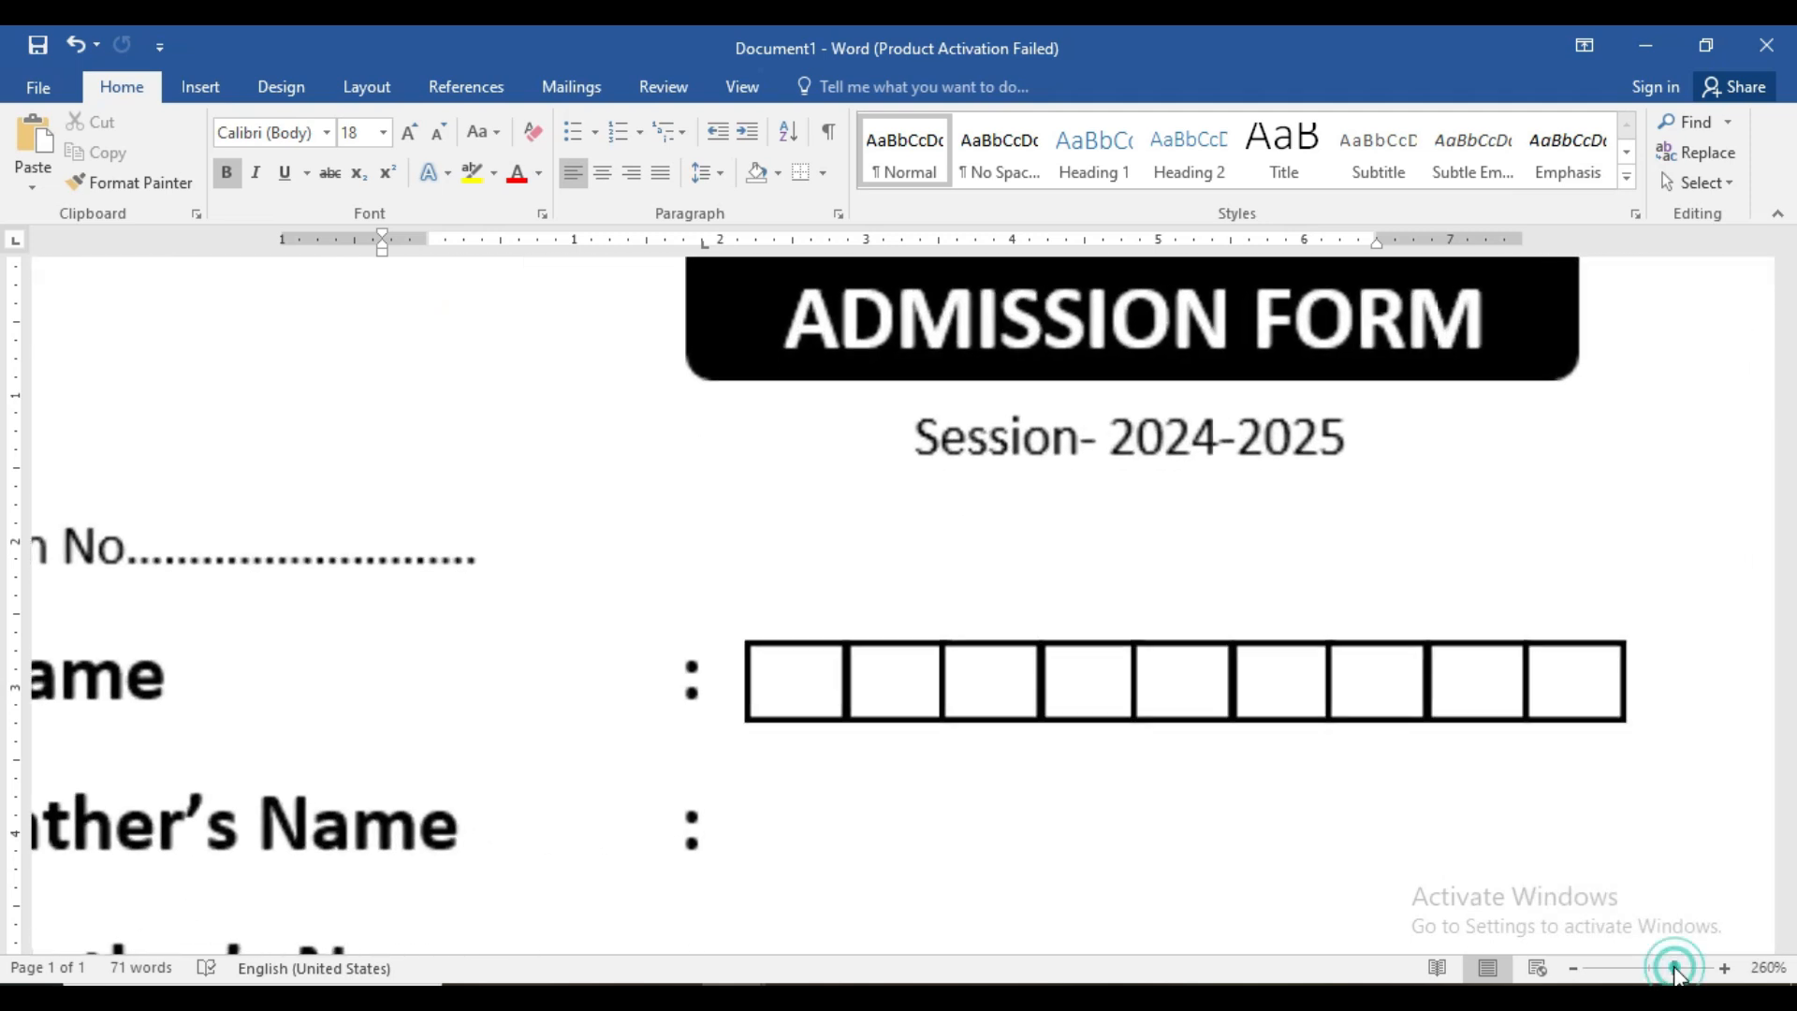
pyautogui.click(1575, 720)
pyautogui.moveTo(1573, 668); pyautogui.dragTo(1670, 668)
pyautogui.click(1484, 830)
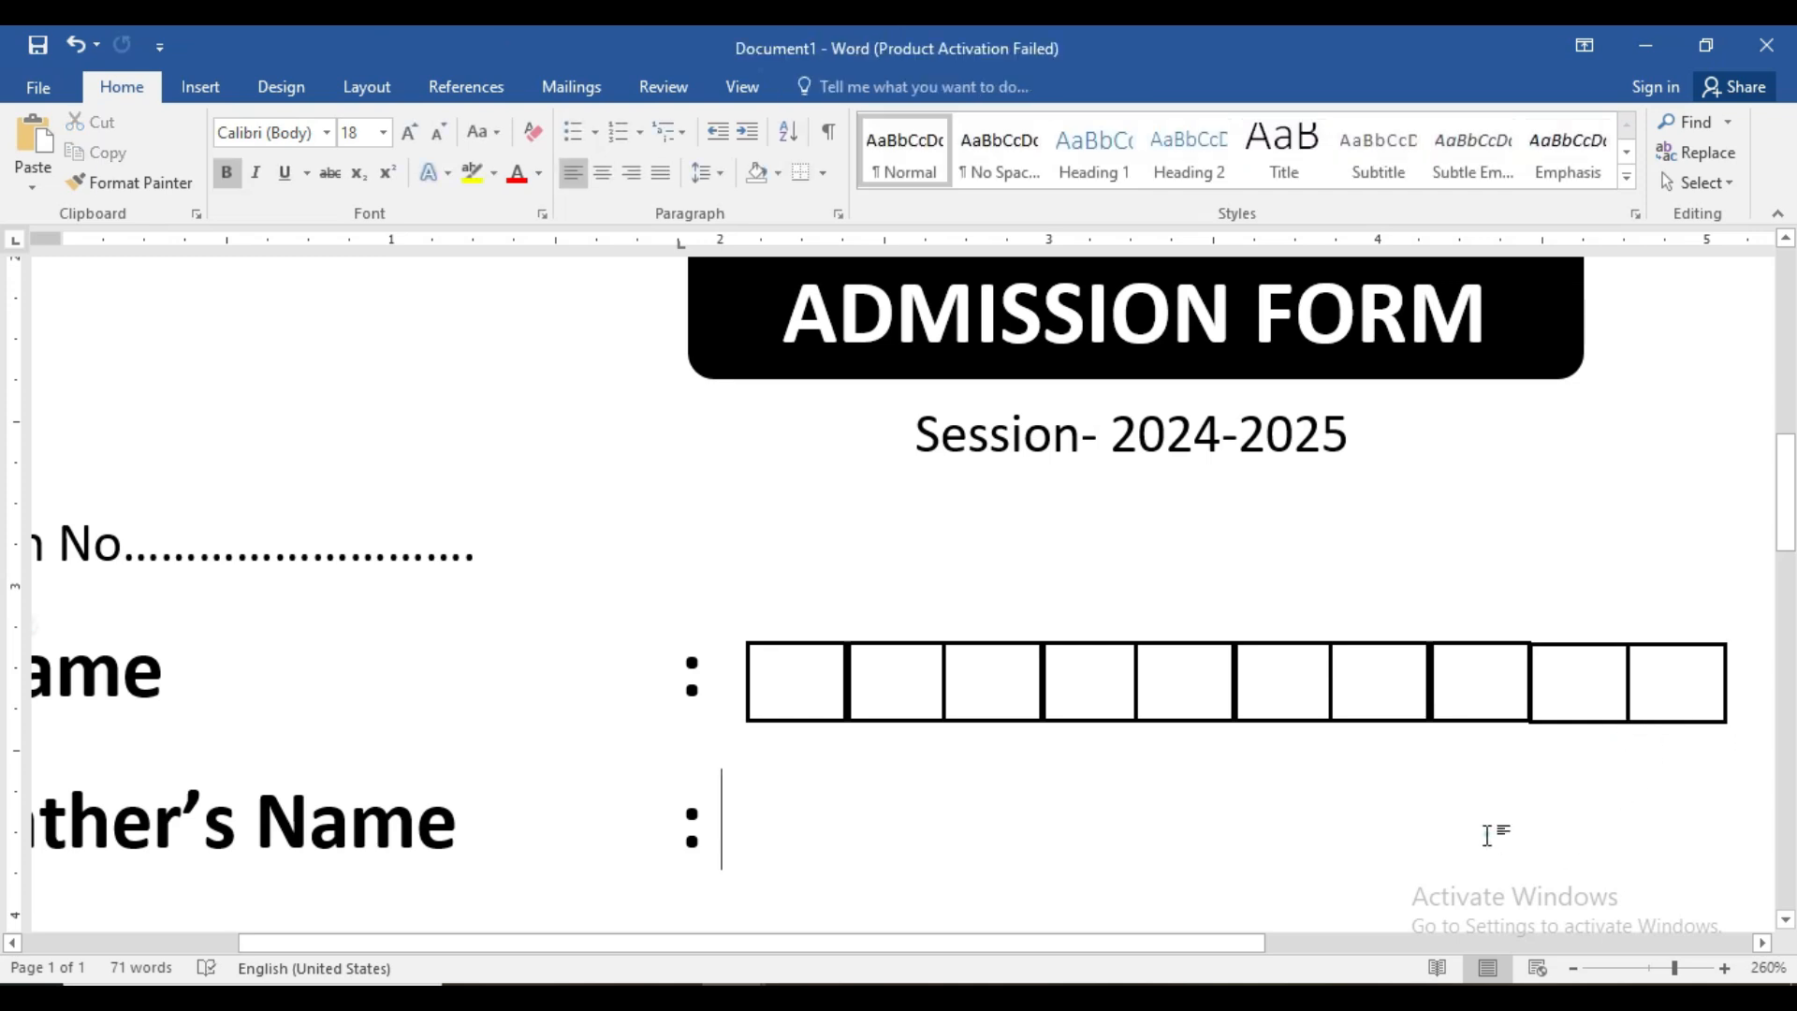
pyautogui.click(1644, 964)
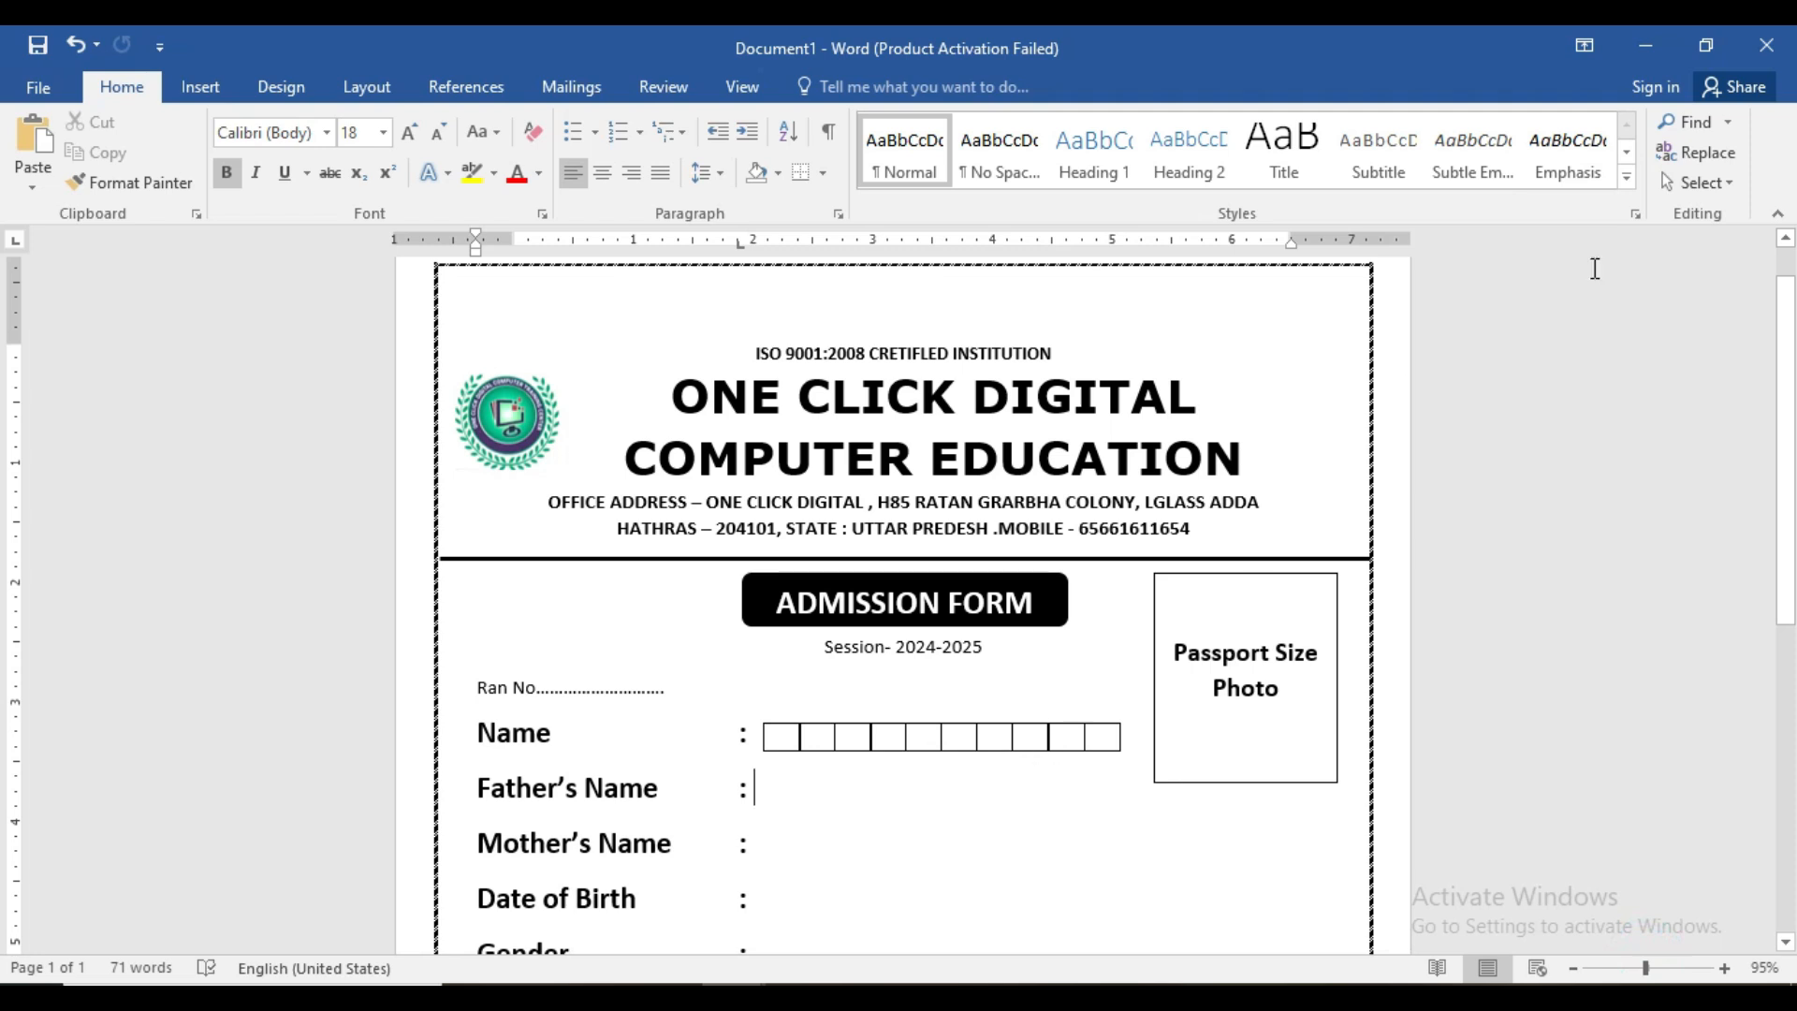
# - Group the ten Name squares and copy the row beside Father's Name
pyautogui.click(1717, 181)
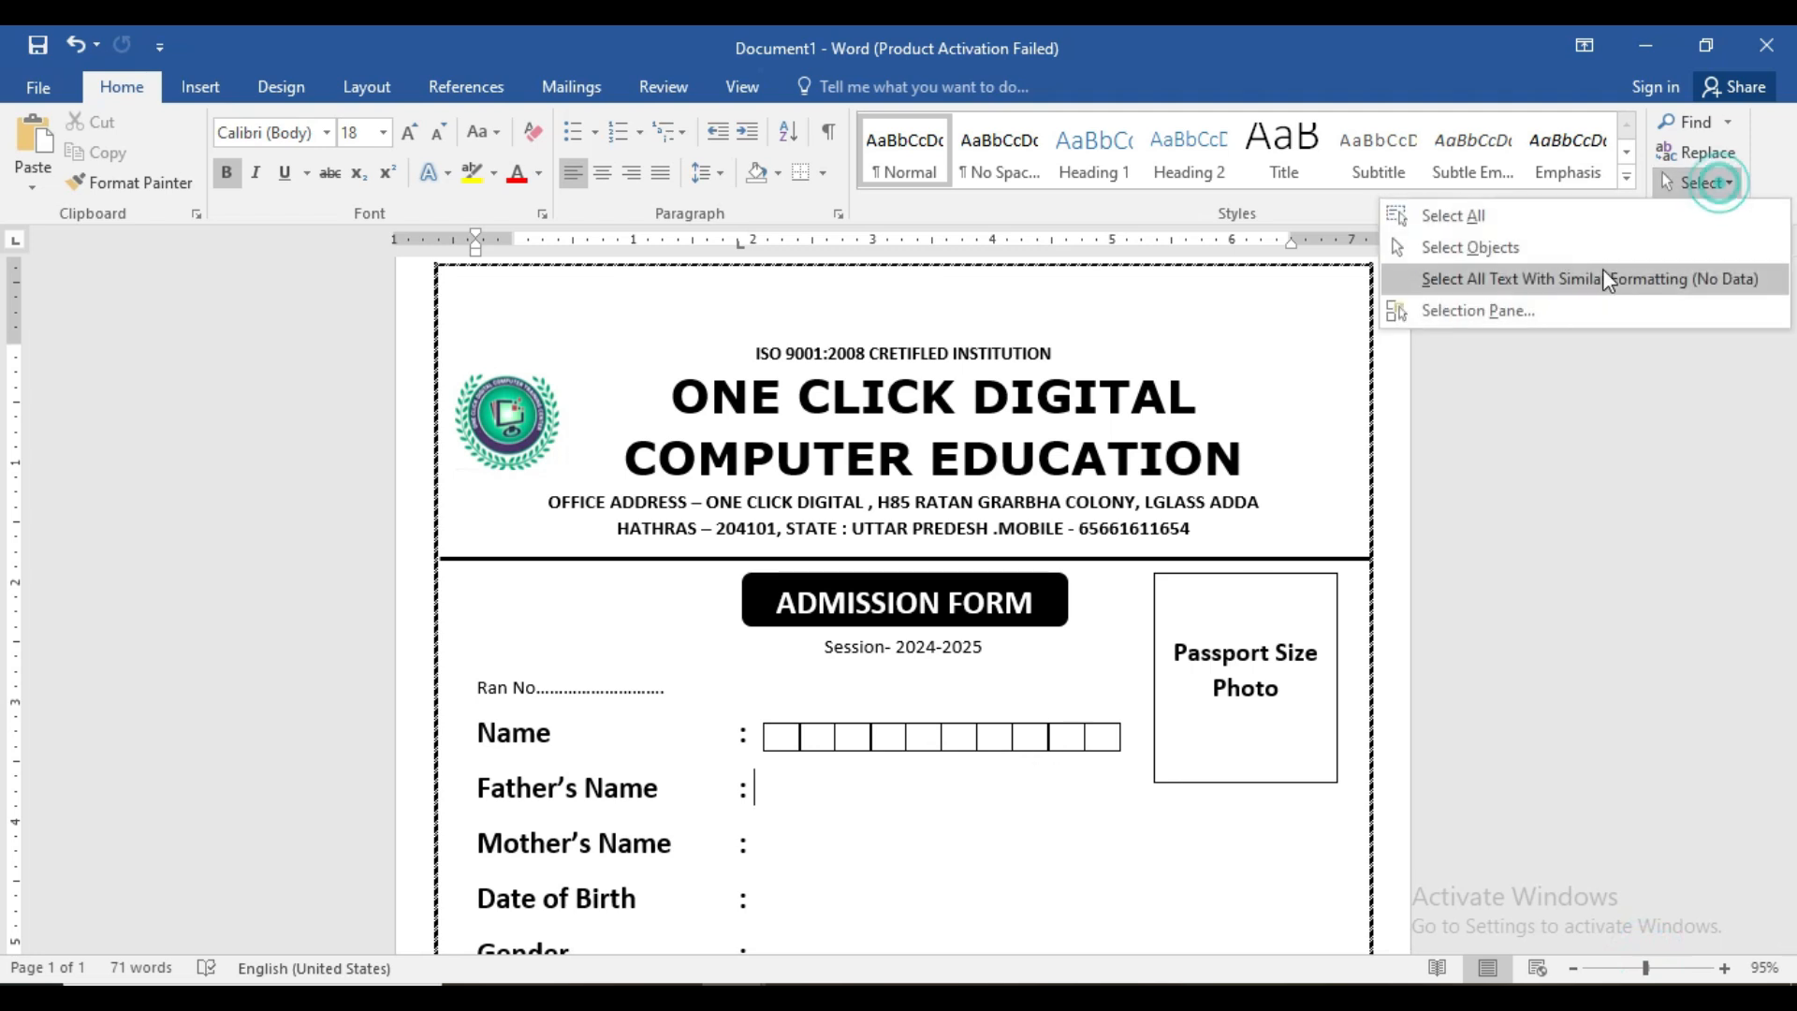
pyautogui.click(1525, 247)
pyautogui.moveTo(777, 718); pyautogui.dragTo(1135, 800)
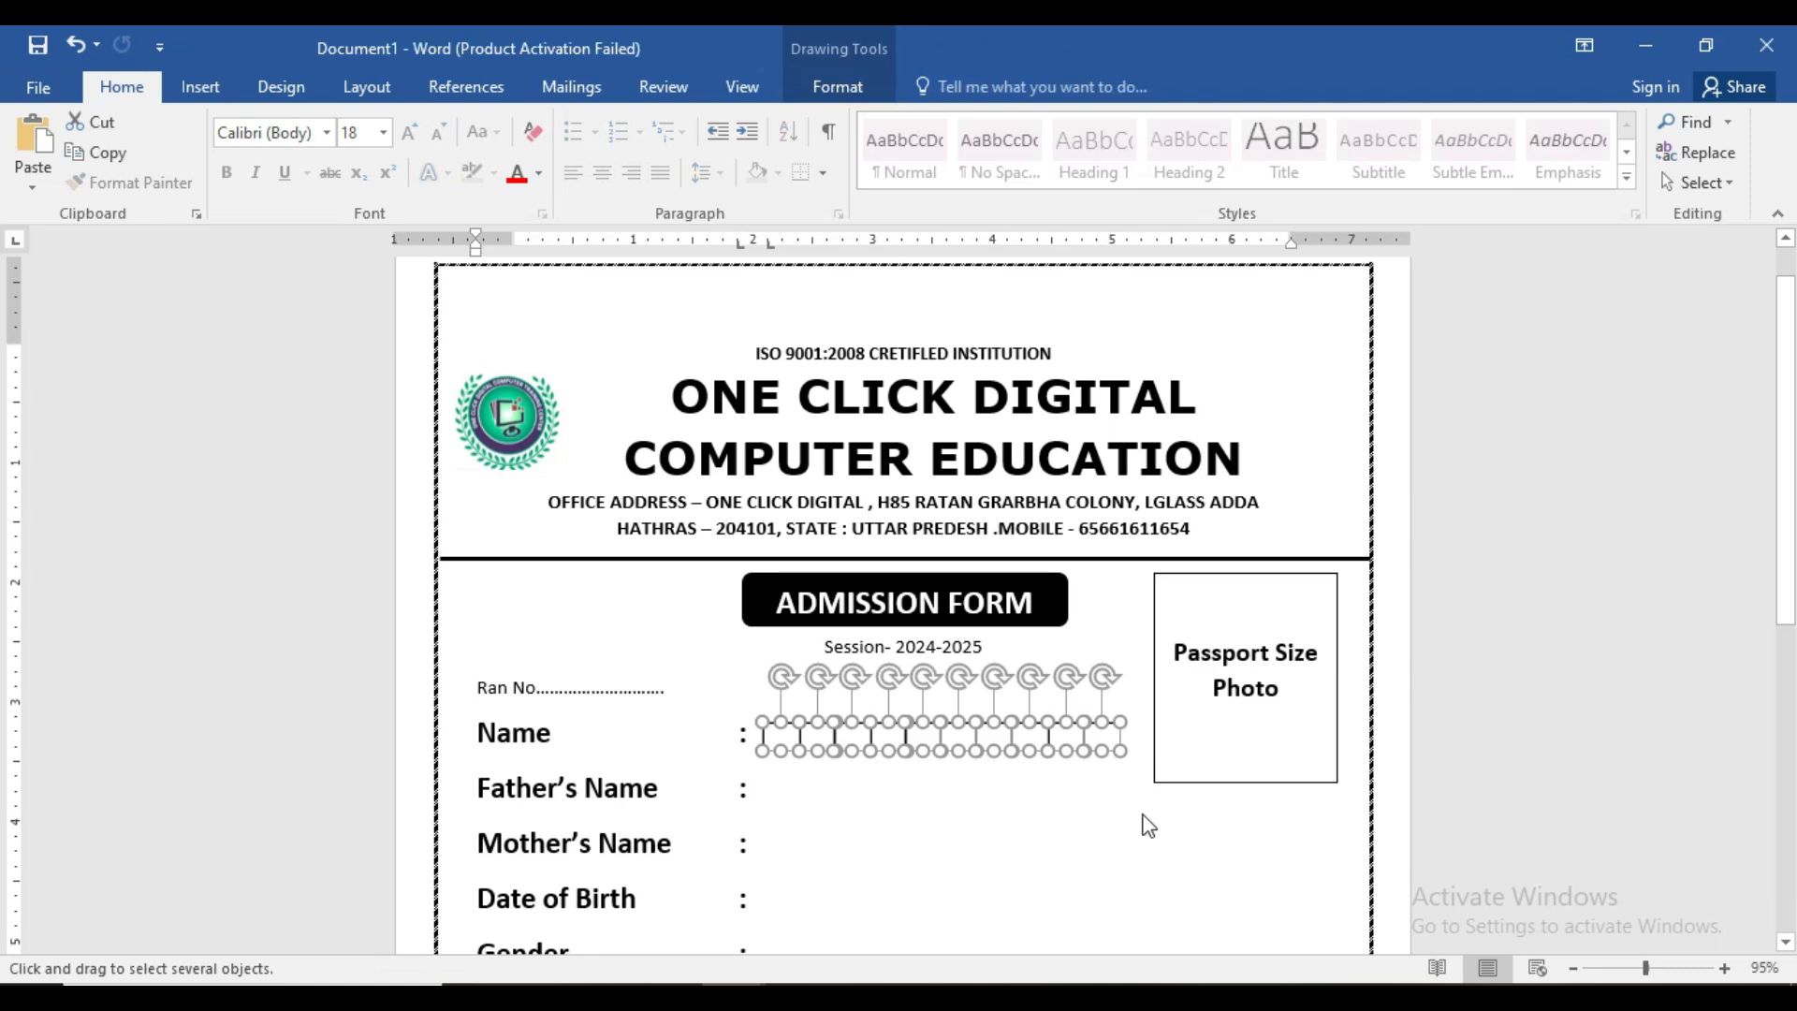
pyautogui.click(837, 89)
pyautogui.click(1546, 159)
pyautogui.click(1542, 184)
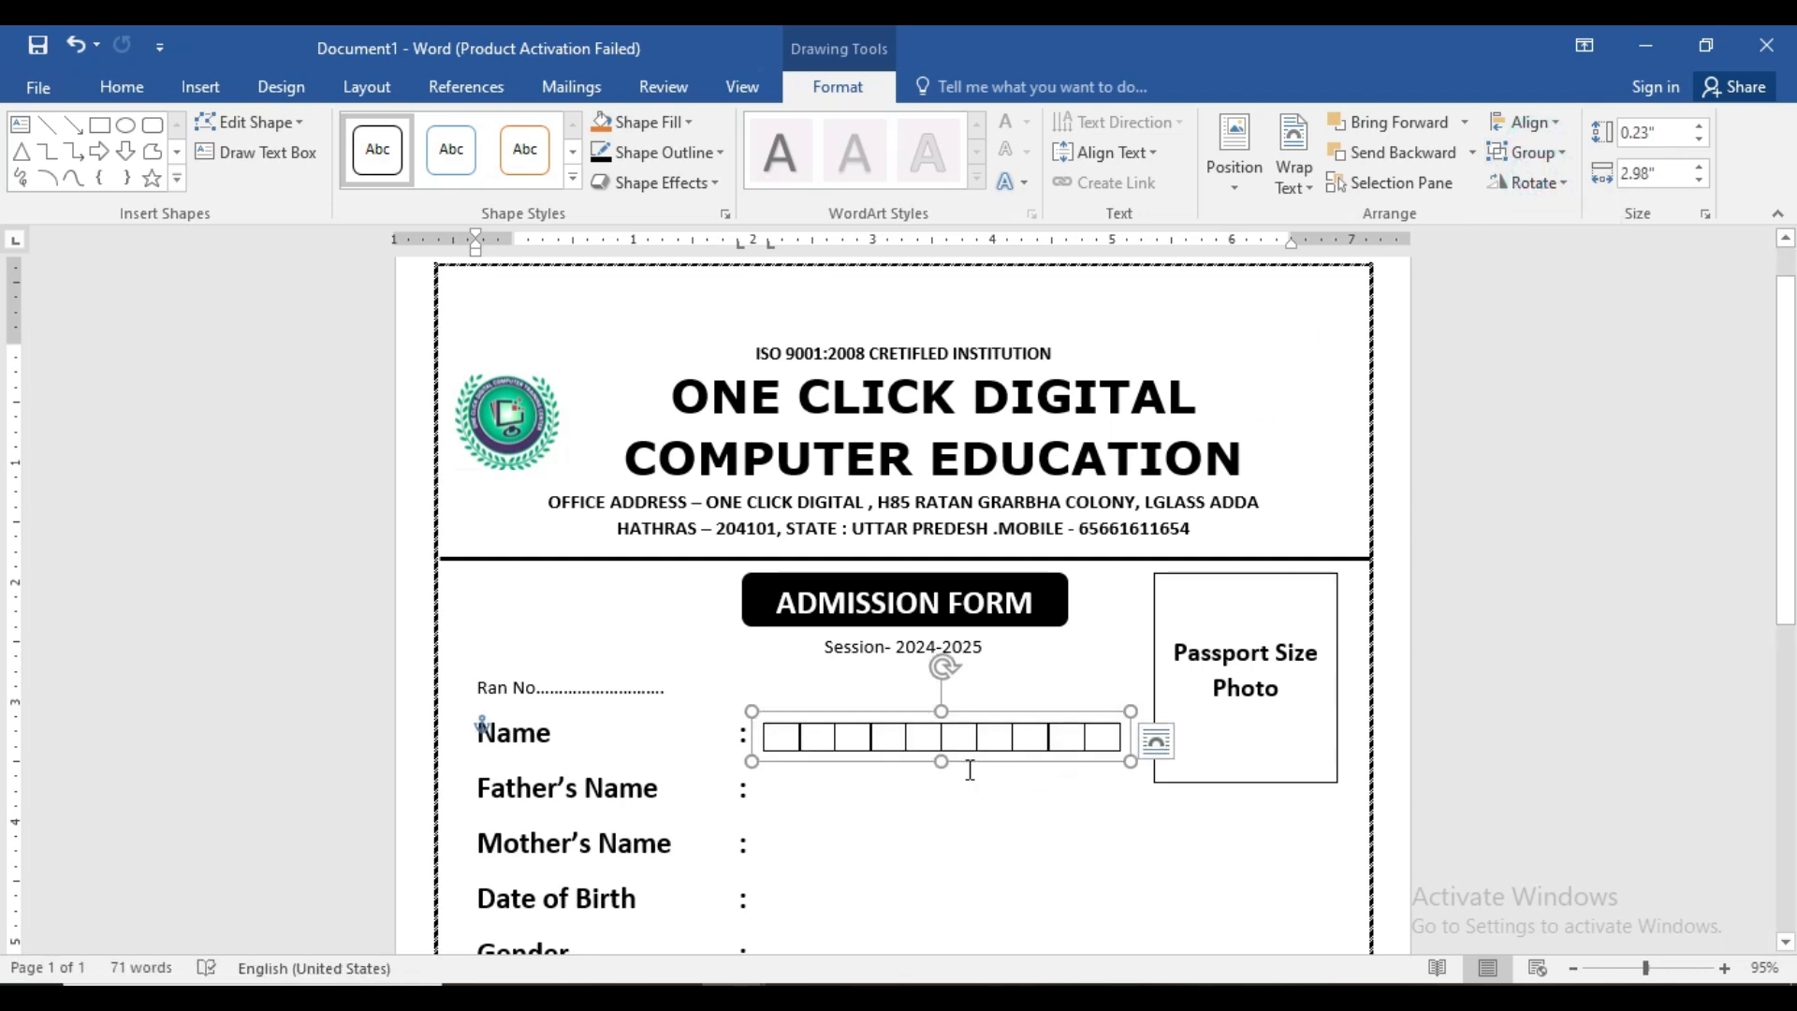
pyautogui.moveTo(961, 743); pyautogui.dragTo(978, 841)
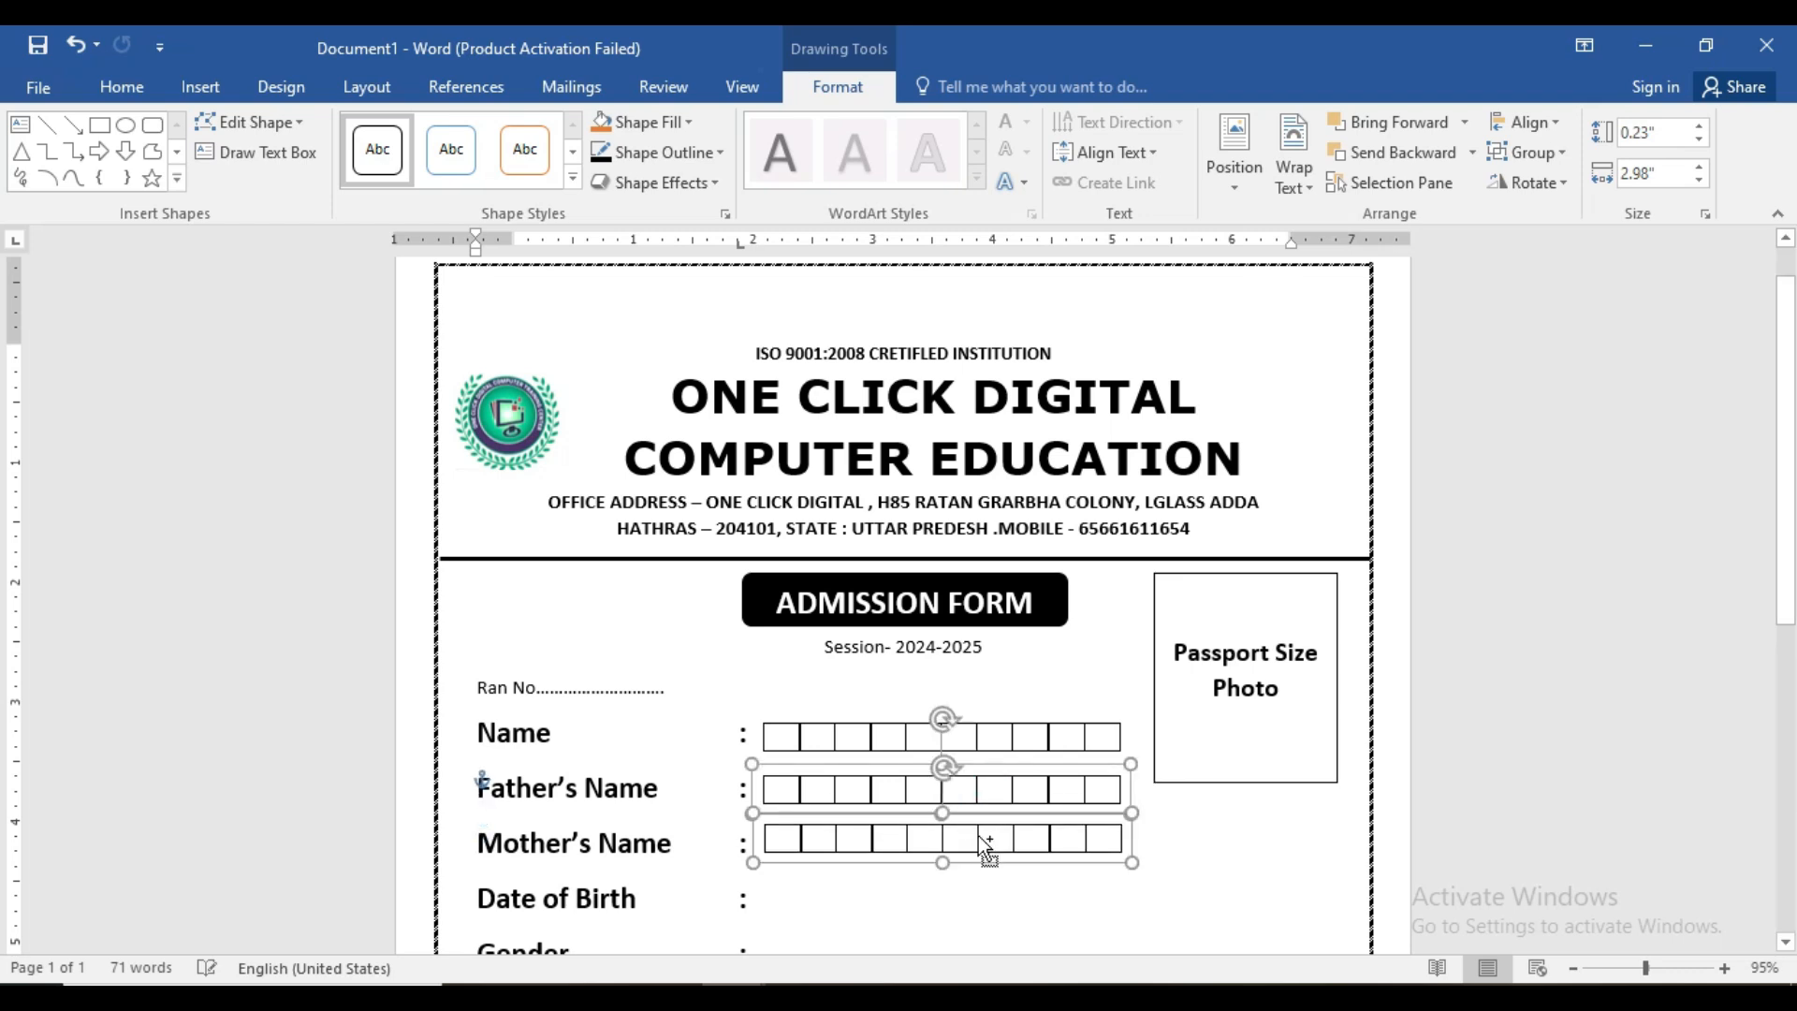
# - Copy the square rows further down for Date of Birth and Gender
pyautogui.click(1785, 942)
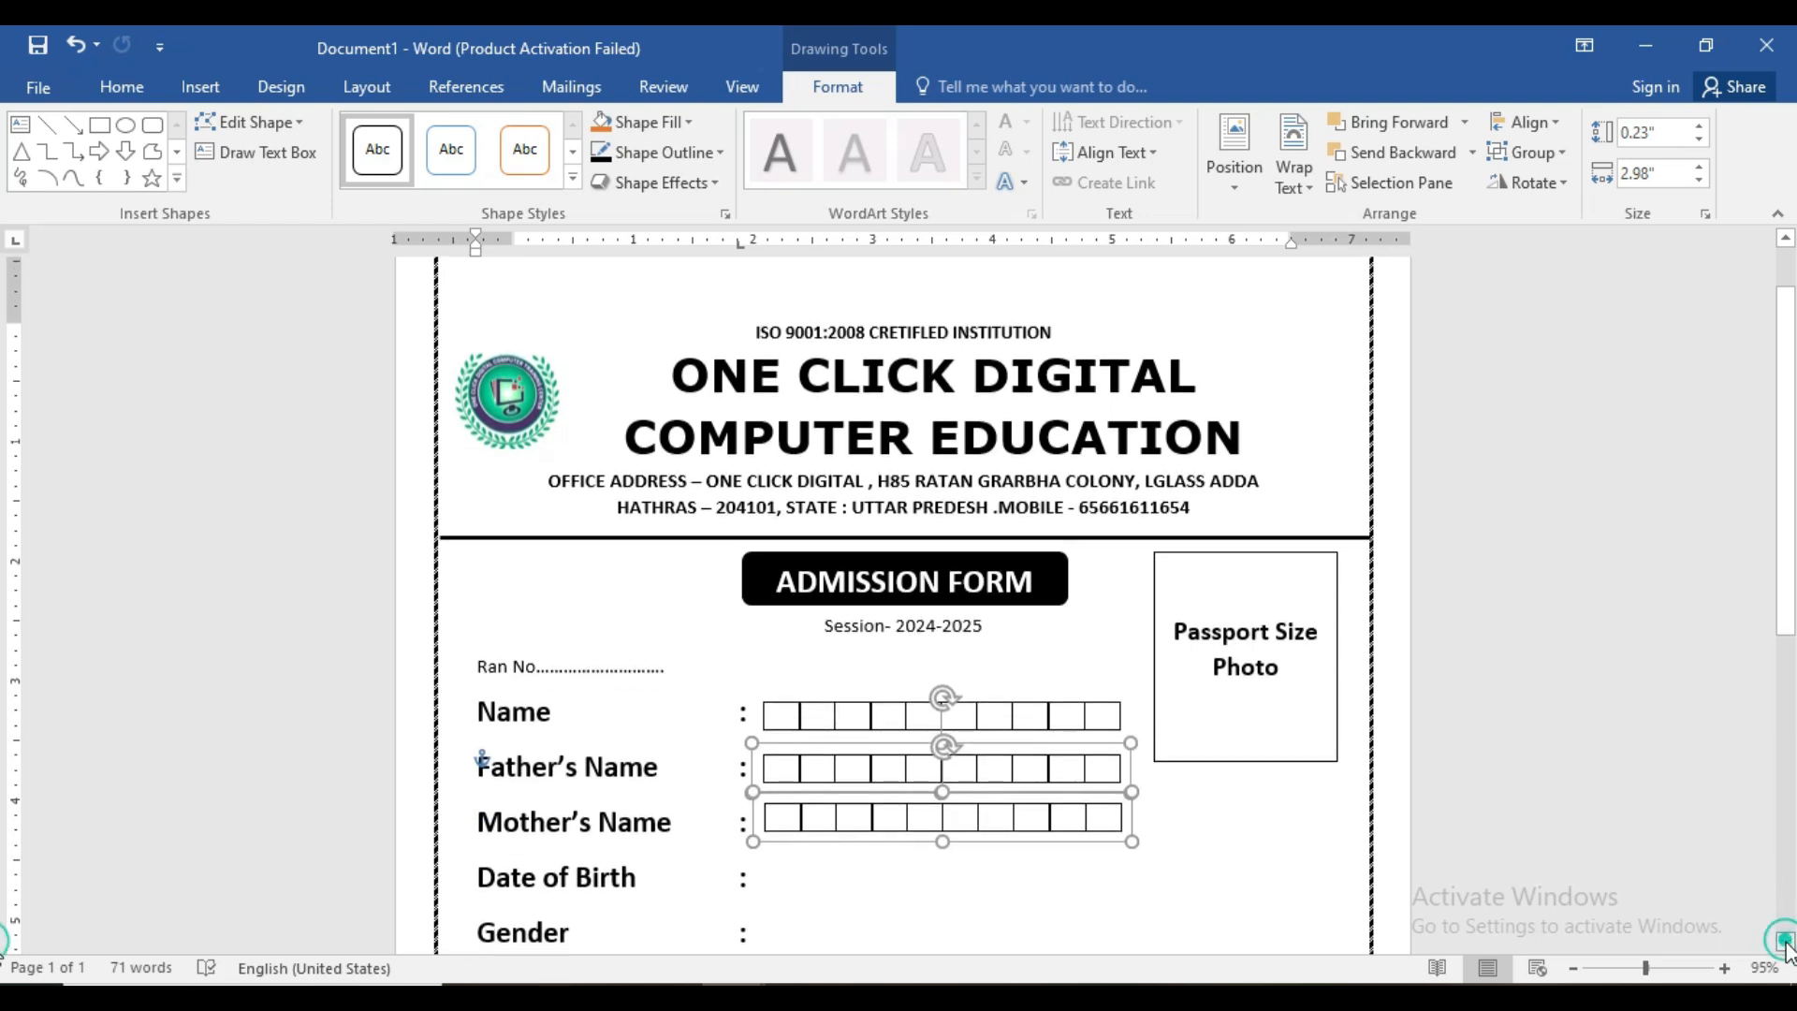
pyautogui.click(1786, 944)
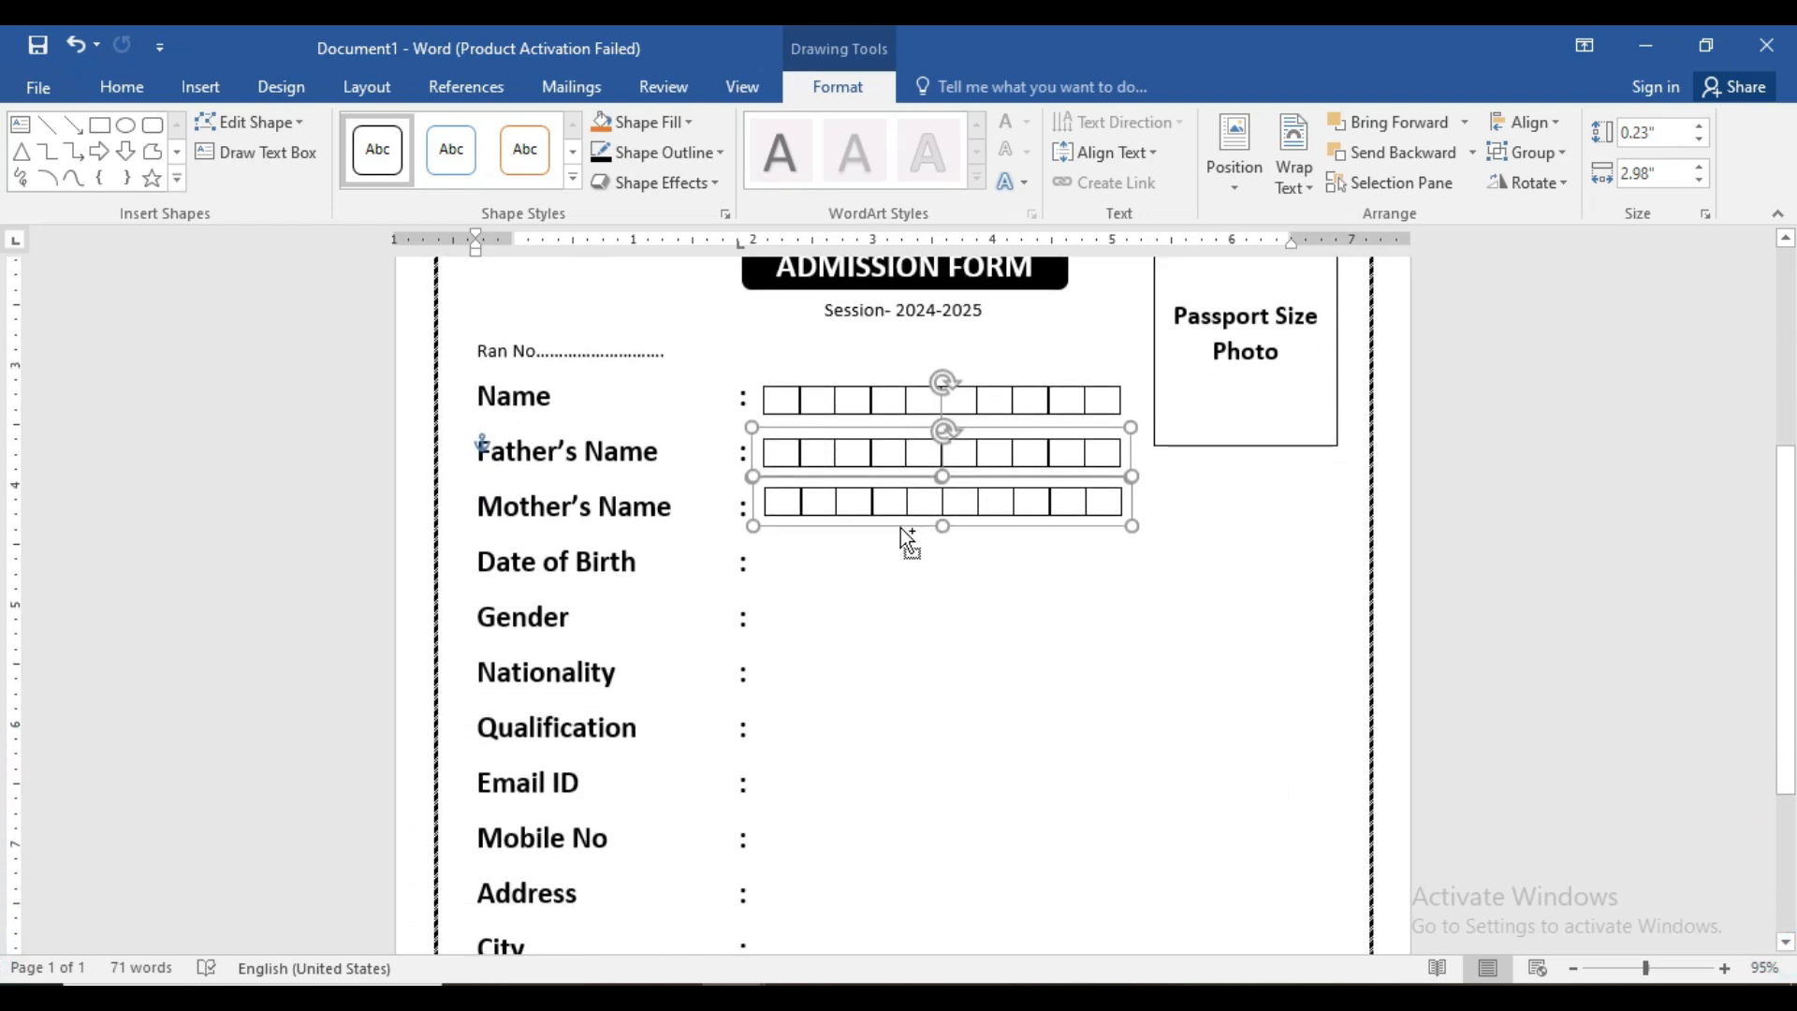
pyautogui.moveTo(890, 498); pyautogui.dragTo(876, 714)
pyautogui.click(891, 604)
pyautogui.click(1089, 757)
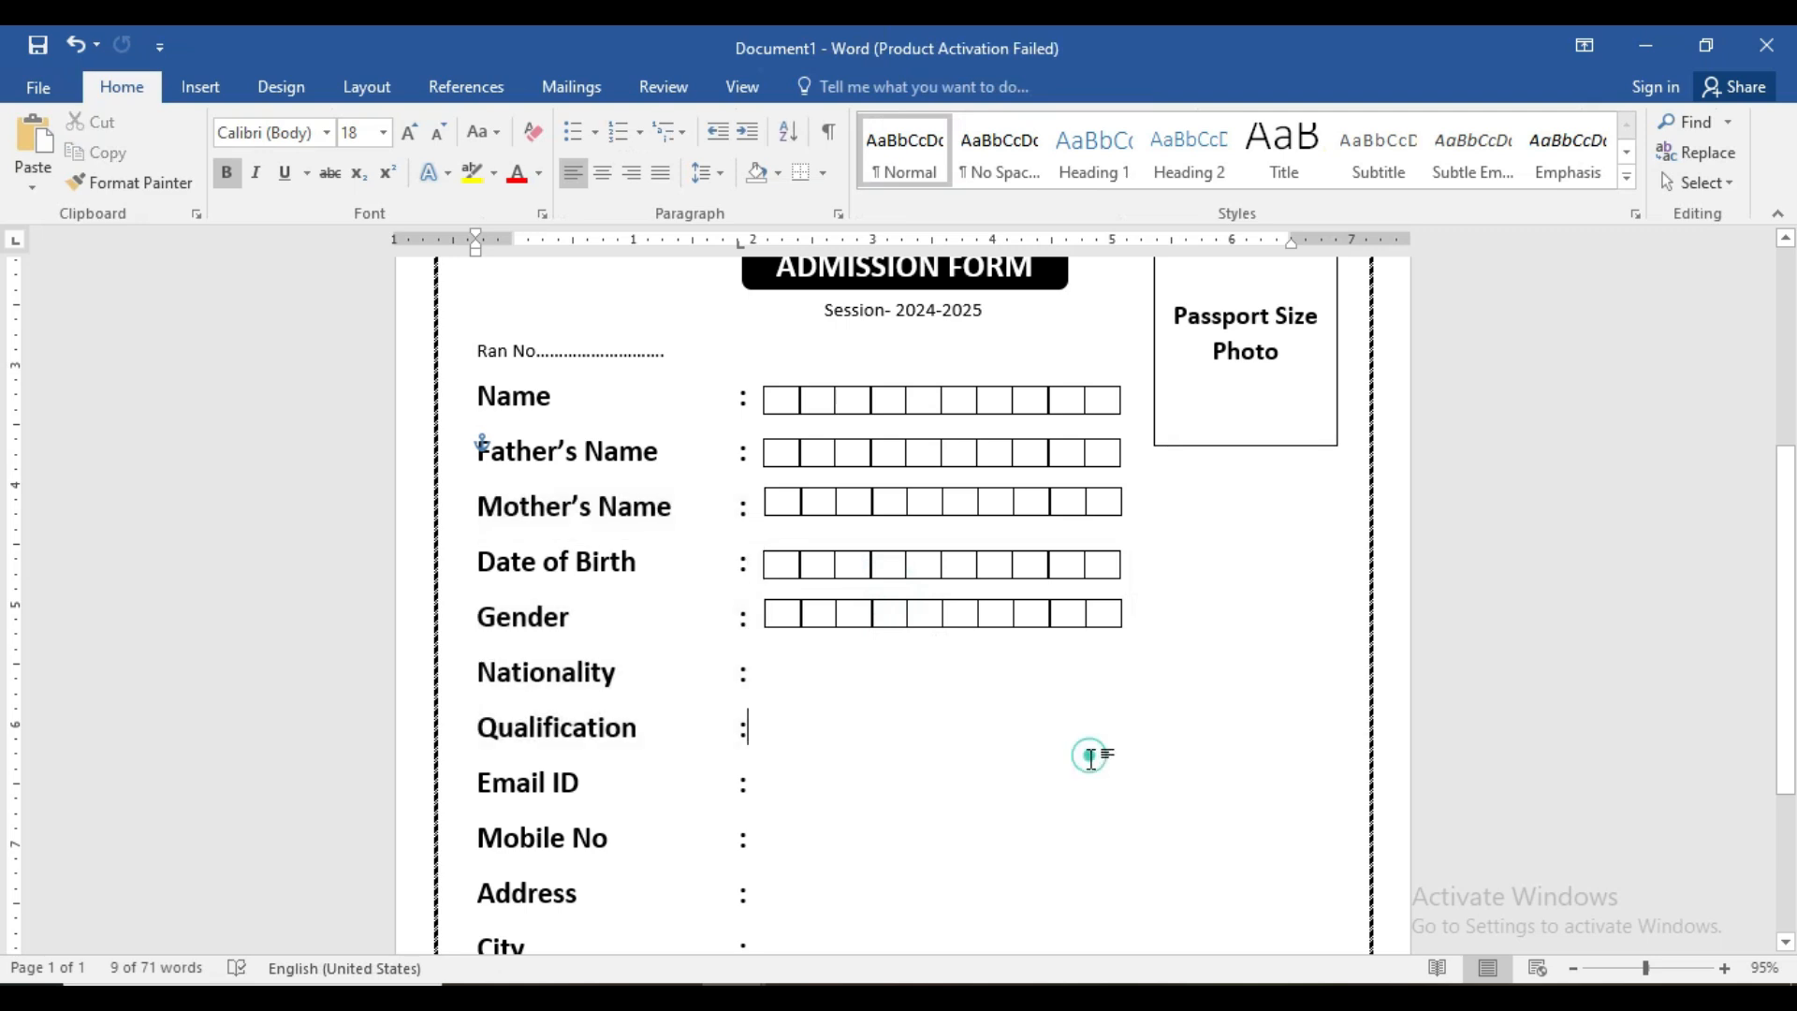
# - Copy the five rows Name through Gender beside Nationality through Address
pyautogui.click(902, 618)
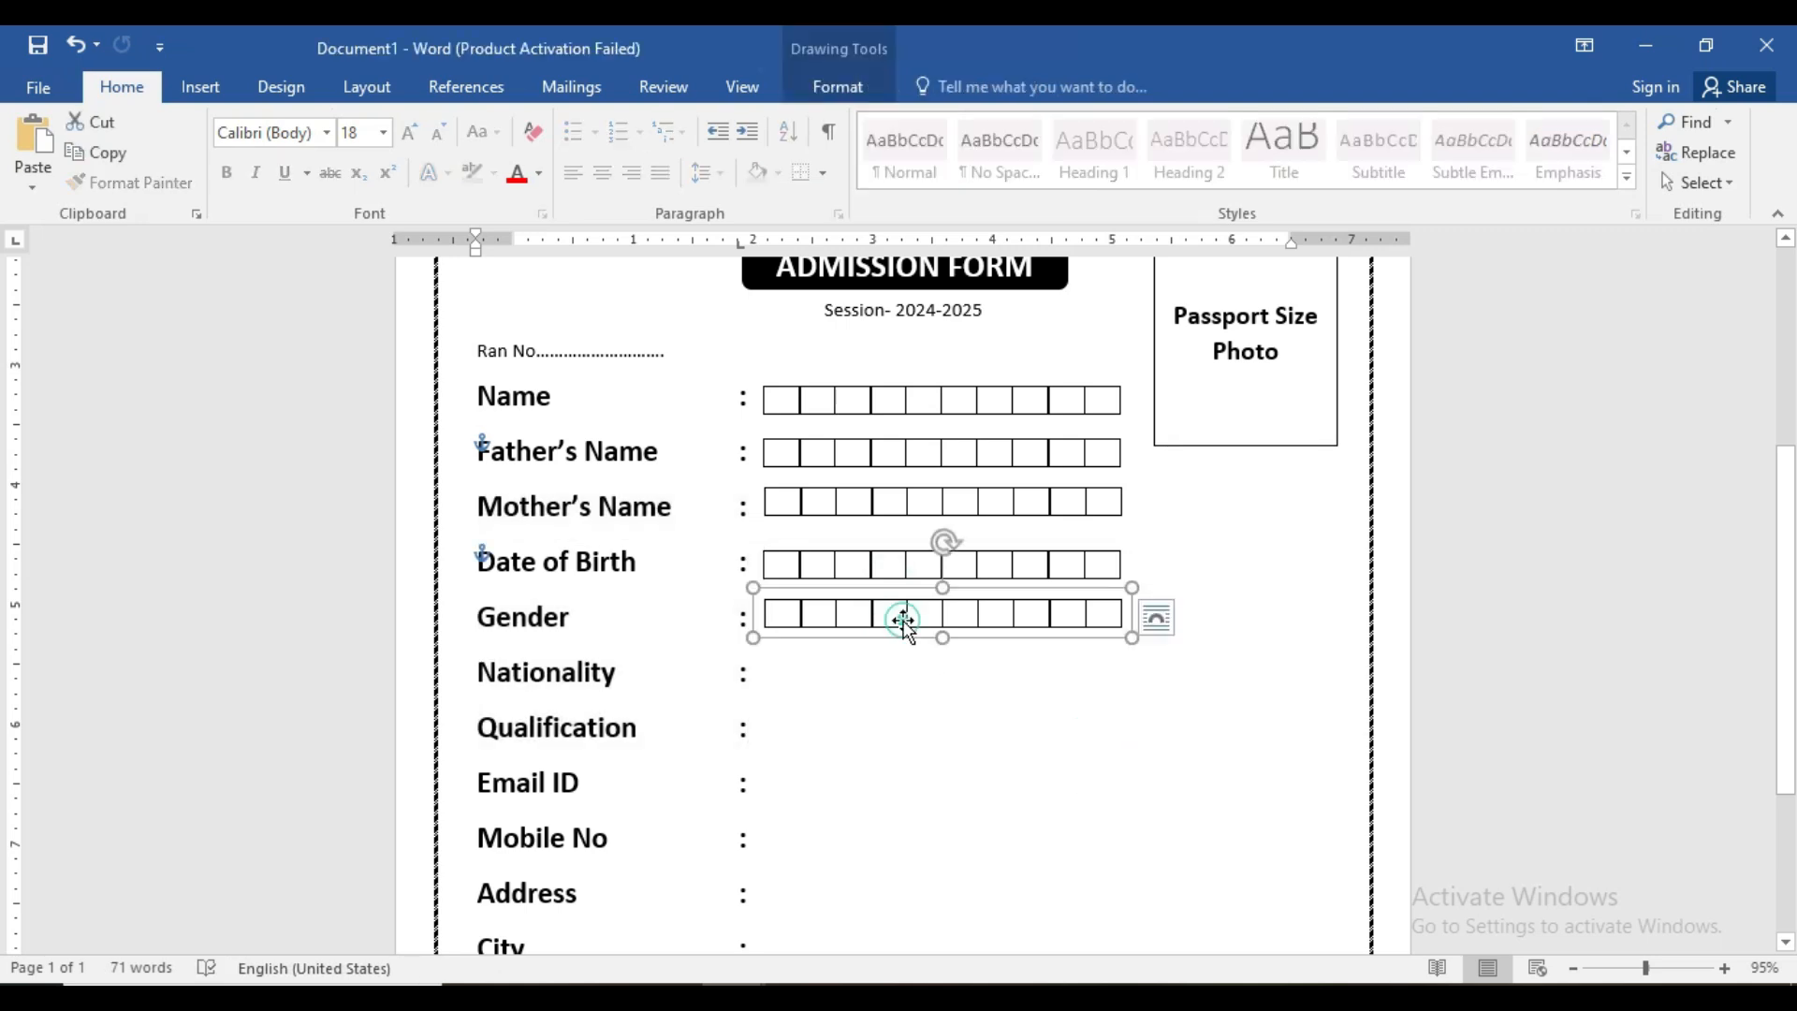
pyautogui.keyDown('ctrl'); pyautogui.click(859, 562); pyautogui.keyUp('ctrl')
pyautogui.keyDown('ctrl'); pyautogui.click(859, 491); pyautogui.keyUp('ctrl')
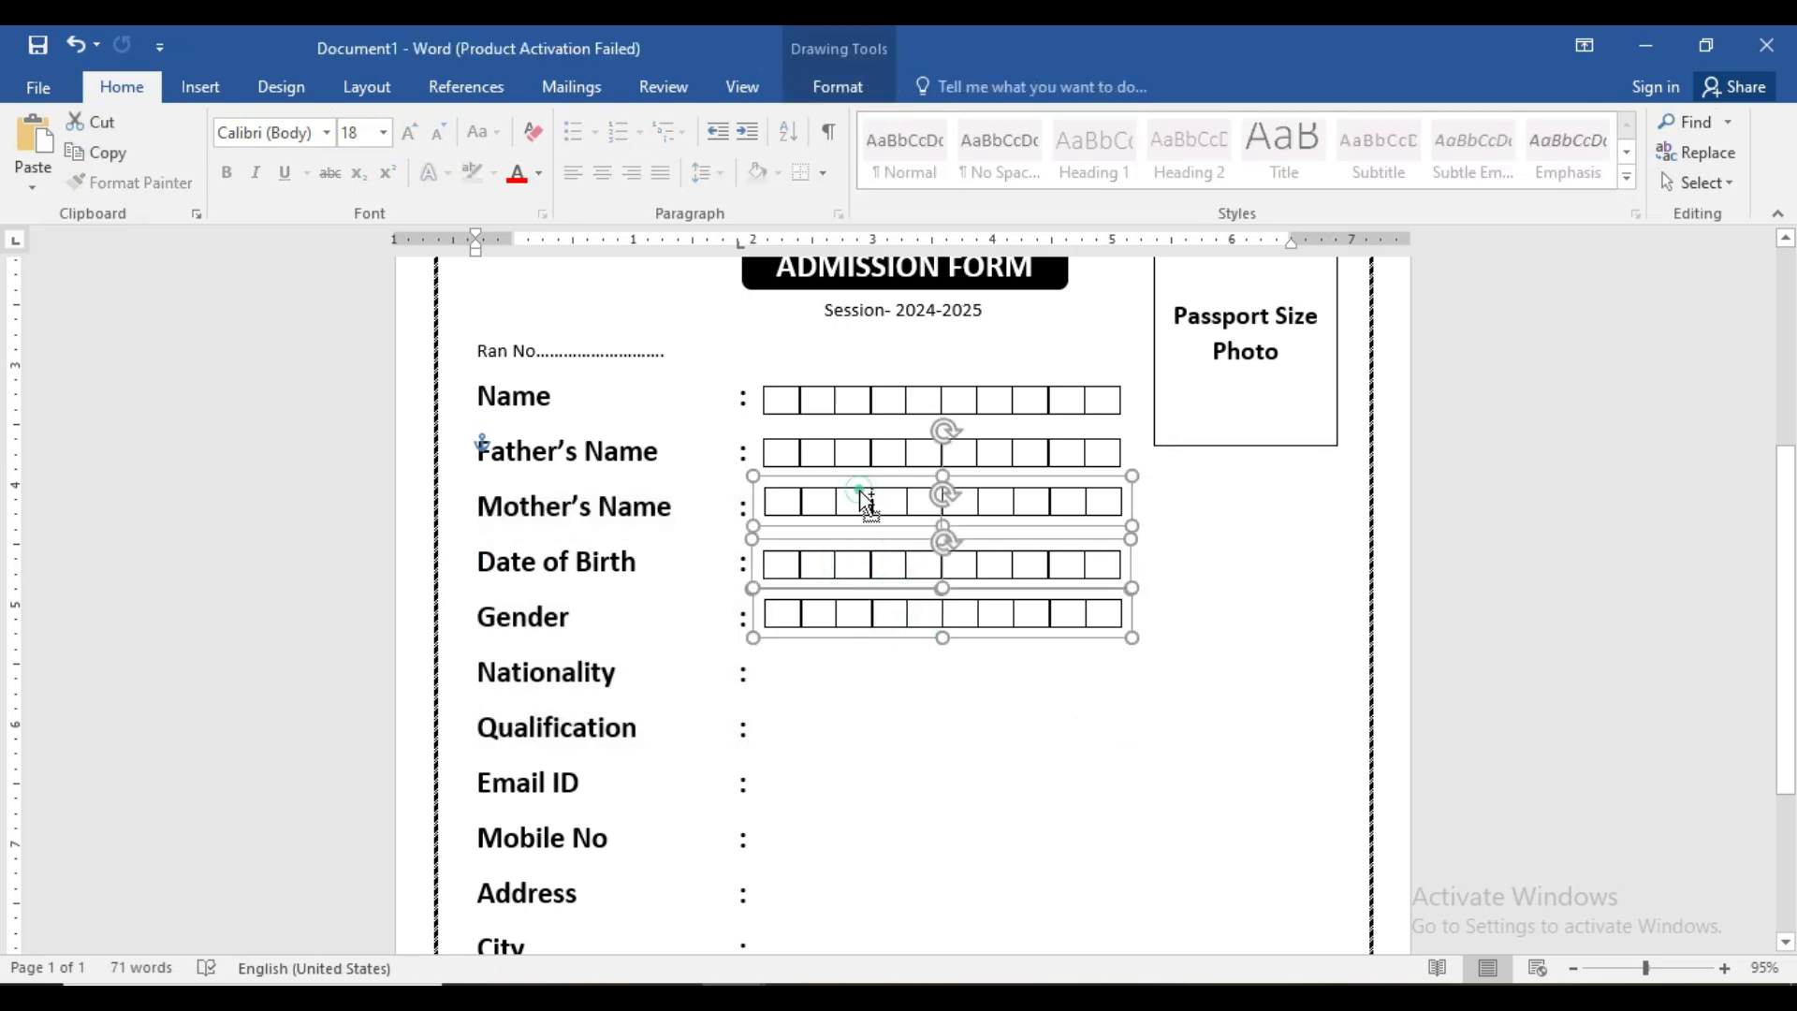
pyautogui.keyDown('ctrl'); pyautogui.click(857, 453); pyautogui.keyUp('ctrl')
pyautogui.keyDown('ctrl'); pyautogui.click(853, 397); pyautogui.keyUp('ctrl')
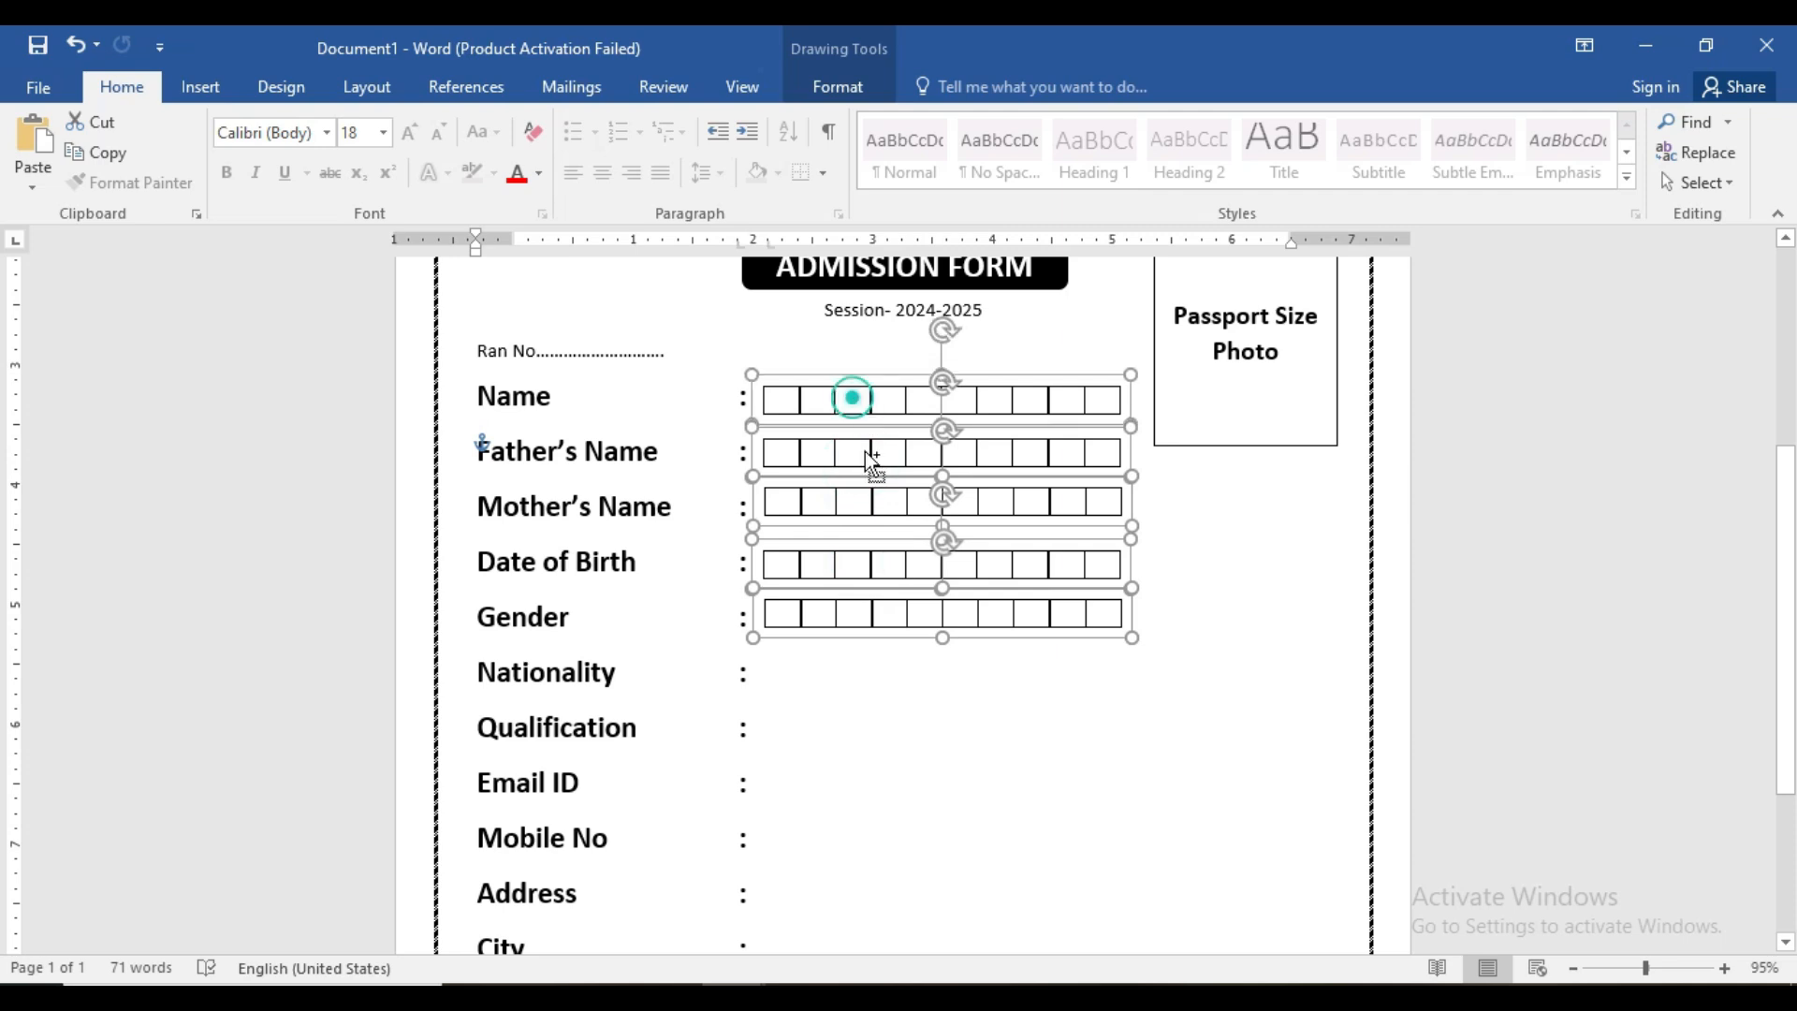
pyautogui.moveTo(870, 506); pyautogui.dragTo(871, 726)
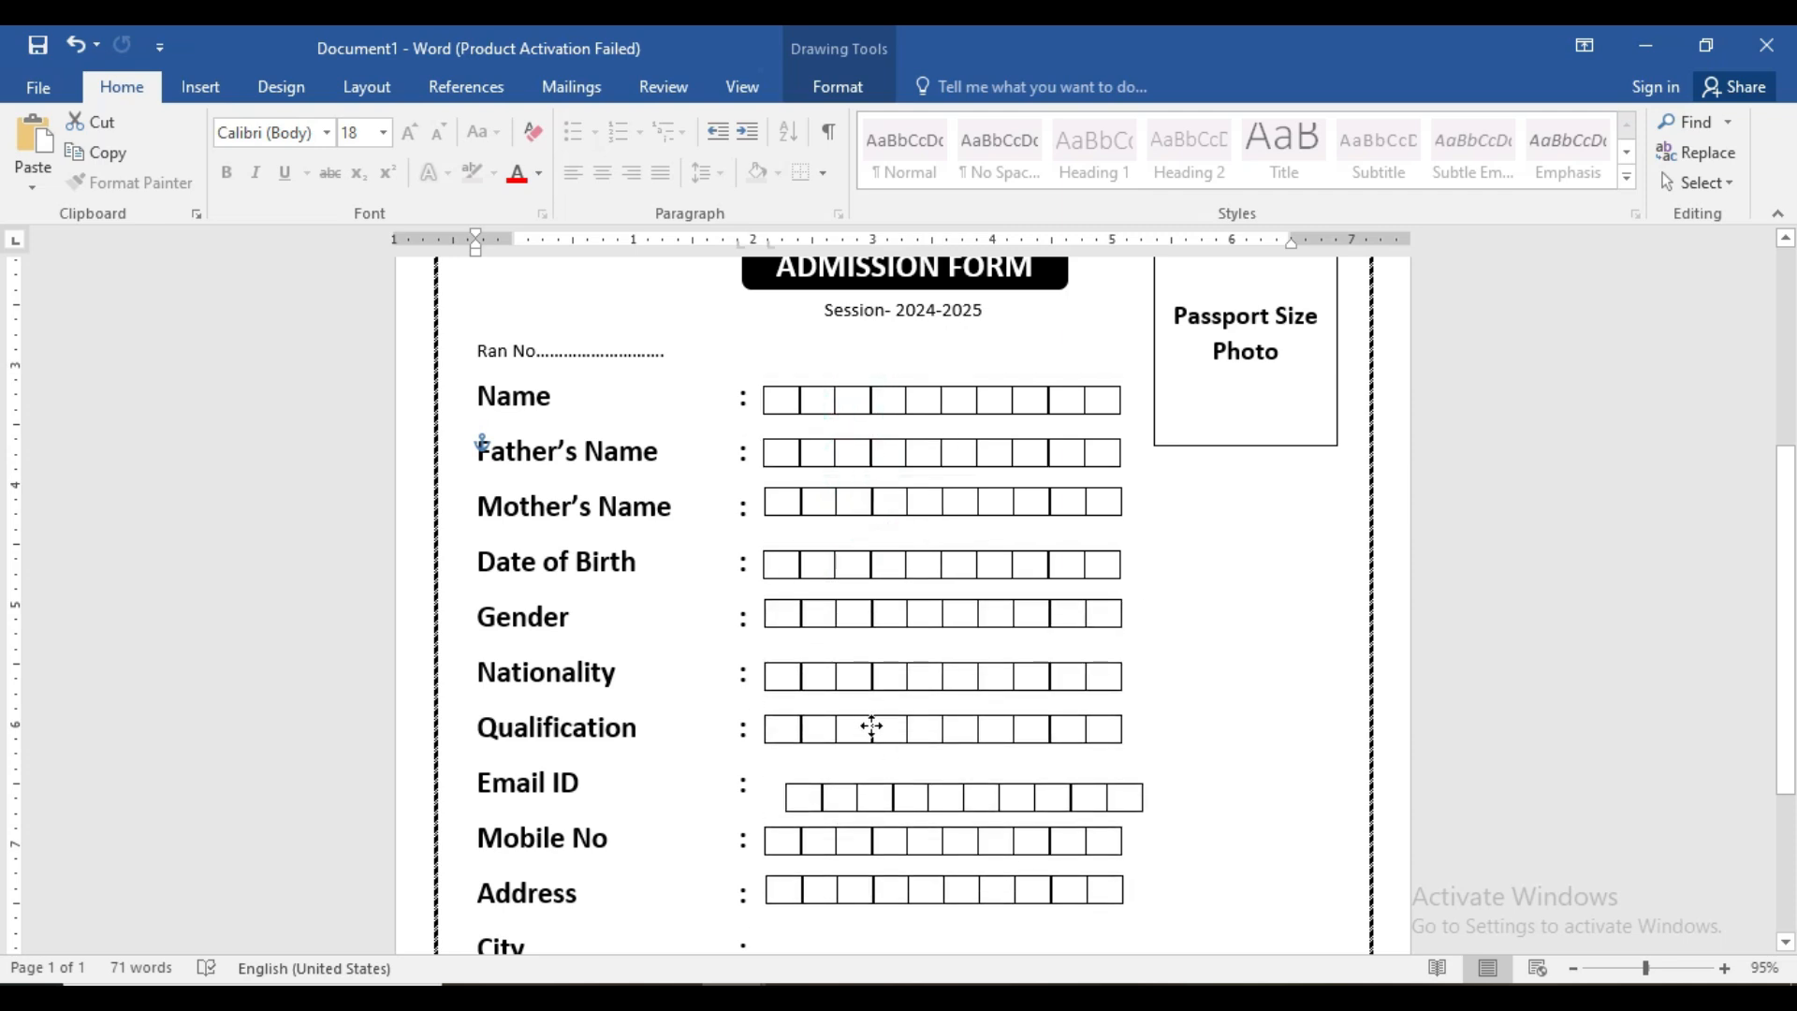
pyautogui.moveTo(871, 726); pyautogui.dragTo(872, 726)
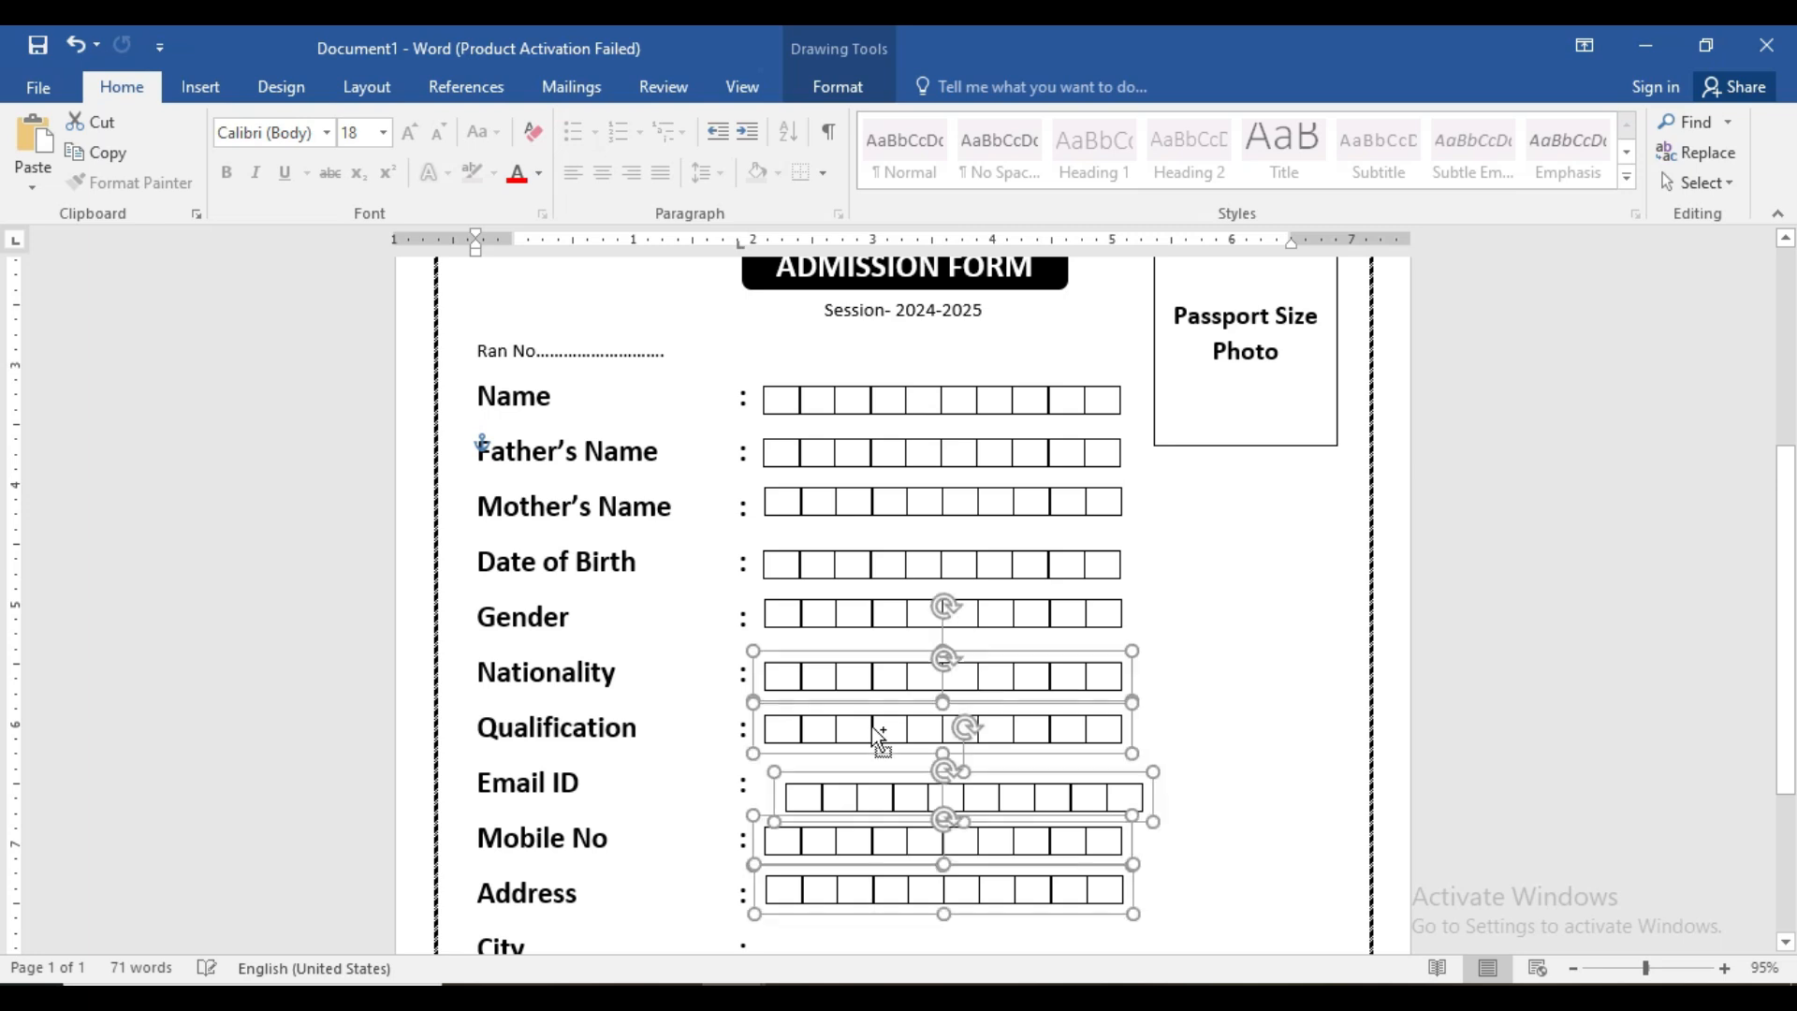
pyautogui.click(1189, 763)
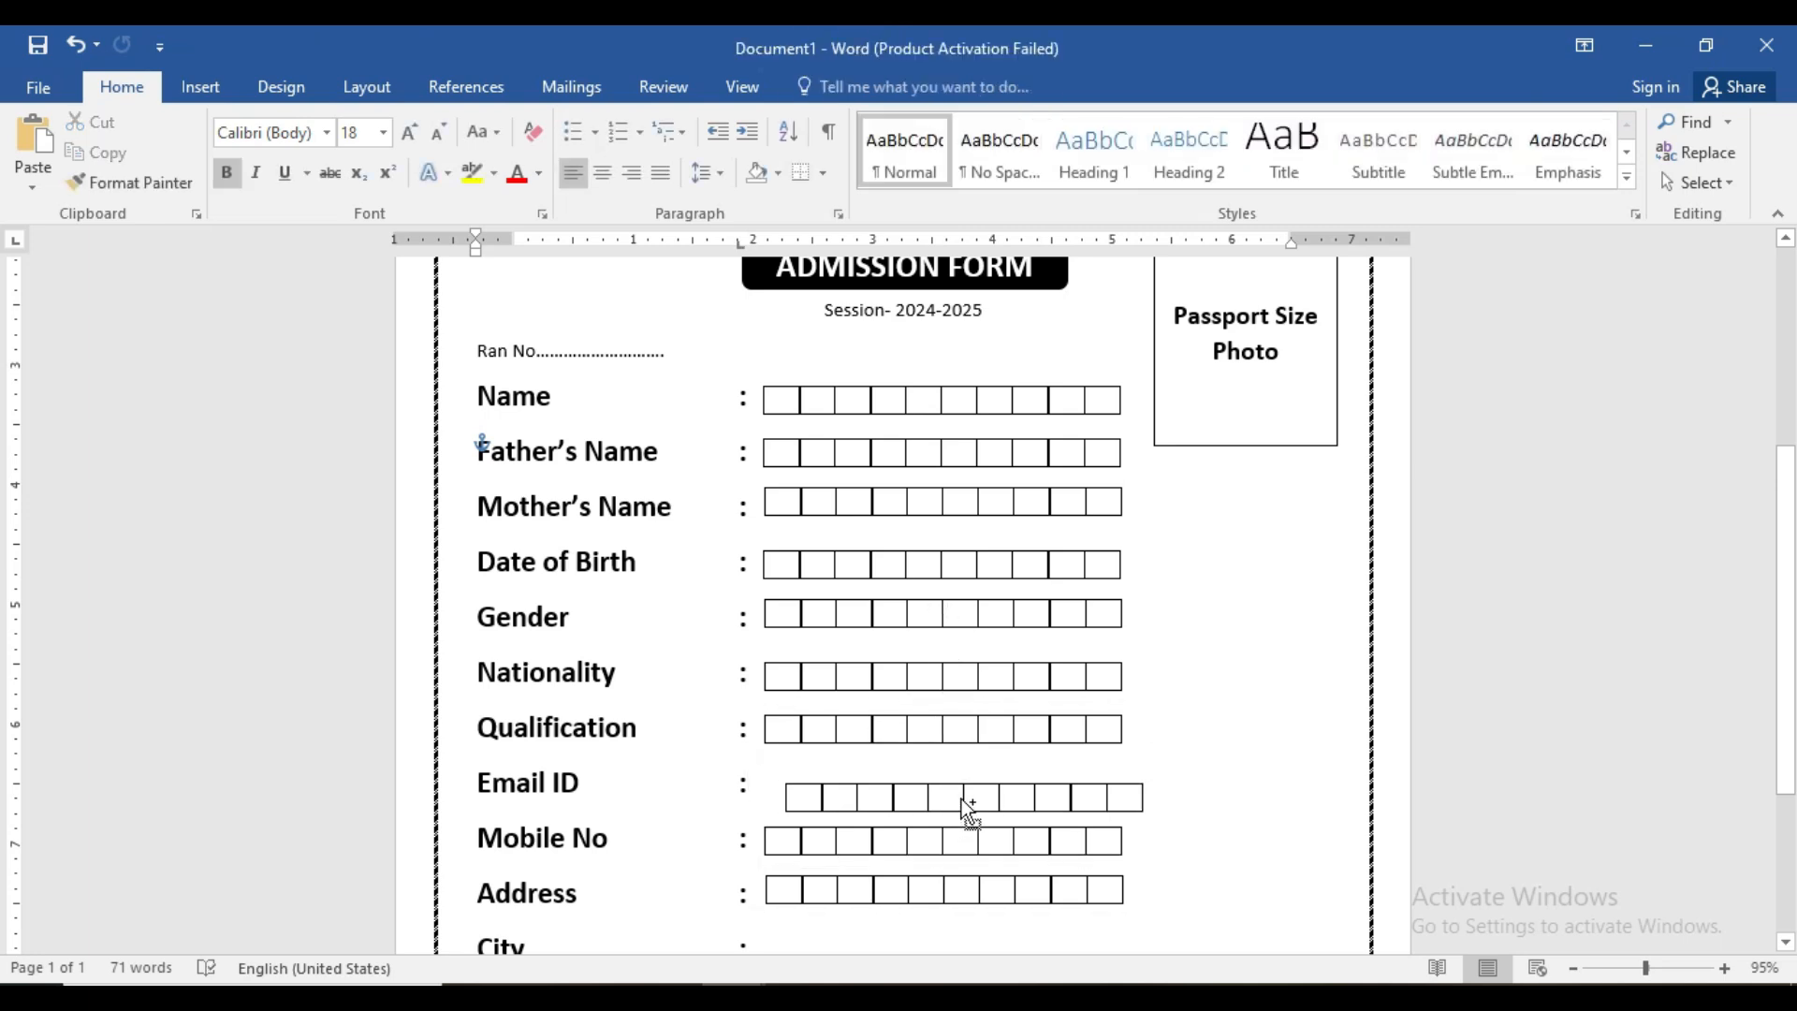
# - Nudge the Email ID square row into line with the others
pyautogui.click(962, 798)
pyautogui.press('Left')
pyautogui.press('Left')
pyautogui.press('Left')
pyautogui.press('Up')
pyautogui.press('Up')
pyautogui.press('Up')
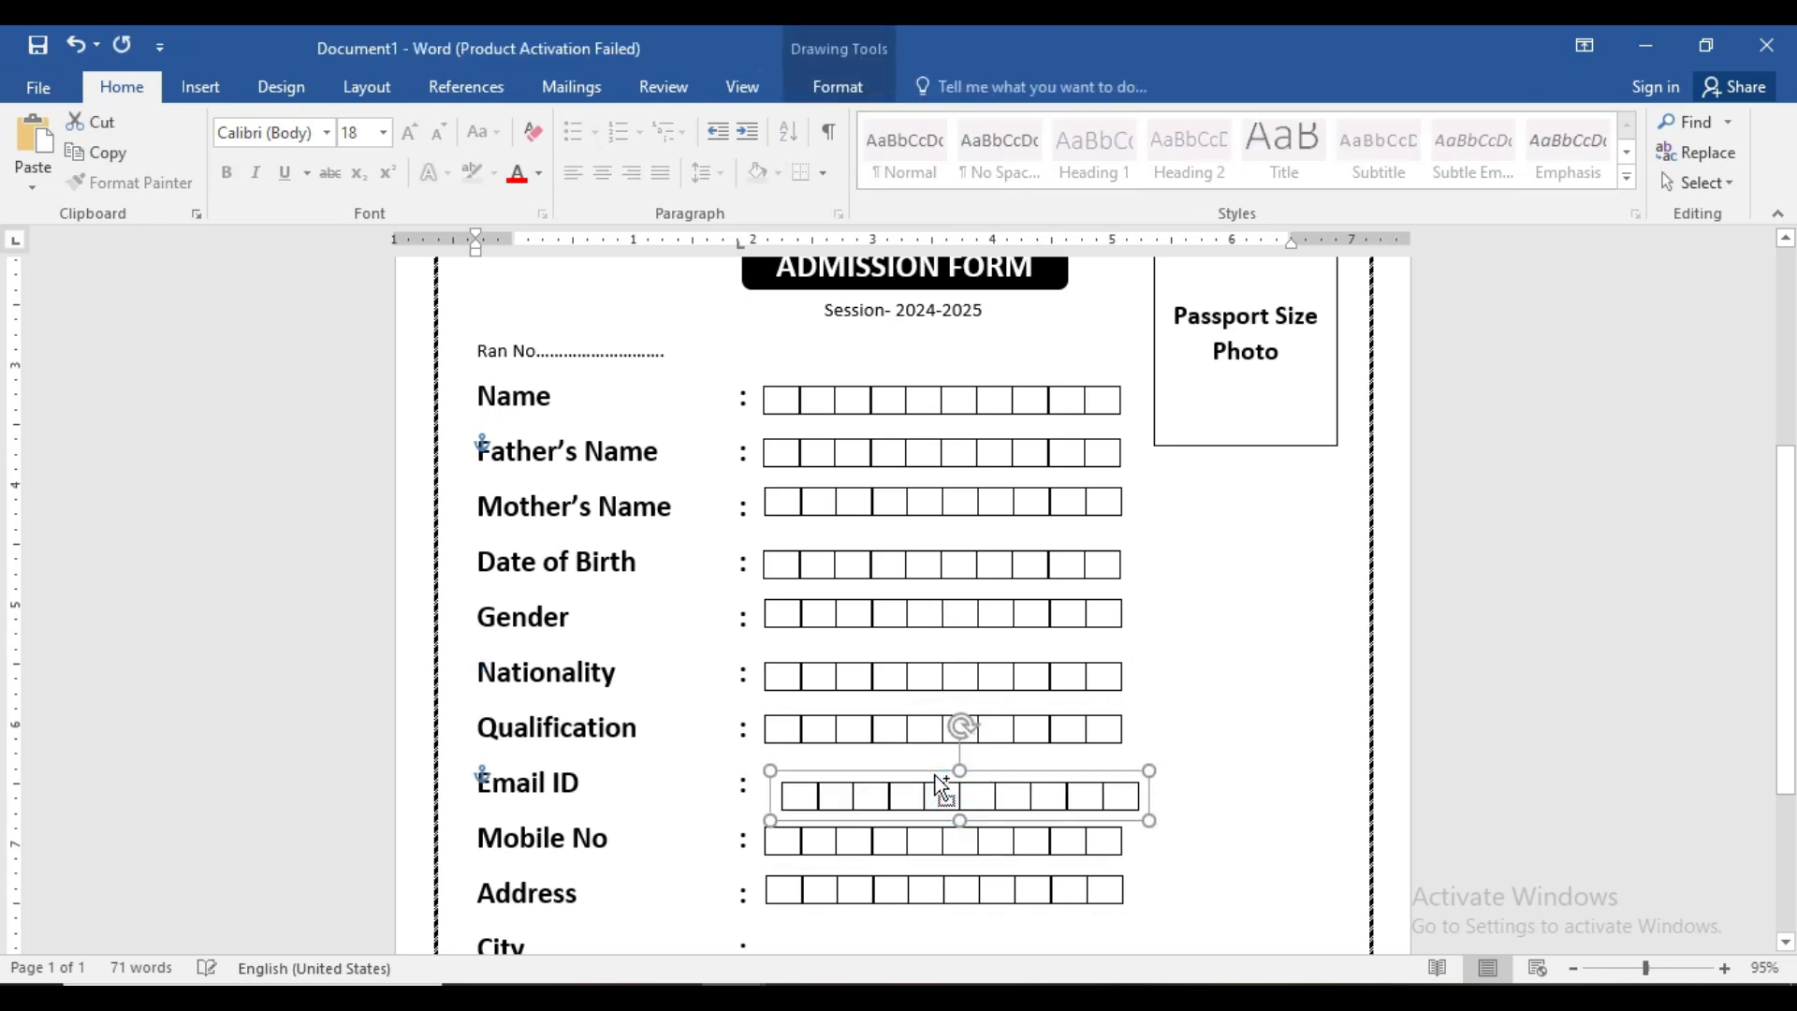
pyautogui.press('Left')
pyautogui.press('Left')
pyautogui.press('Left')
pyautogui.press('Left')
pyautogui.press('Left')
pyautogui.press('Left')
pyautogui.press('Left')
pyautogui.press('Up')
pyautogui.press('Up')
pyautogui.press('Left')
pyautogui.press('Left')
pyautogui.press('Left')
pyautogui.press('Up')
pyautogui.press('Up')
pyautogui.press('Up')
pyautogui.press('Up')
pyautogui.press('Up')
pyautogui.press('Up')
pyautogui.press('Up')
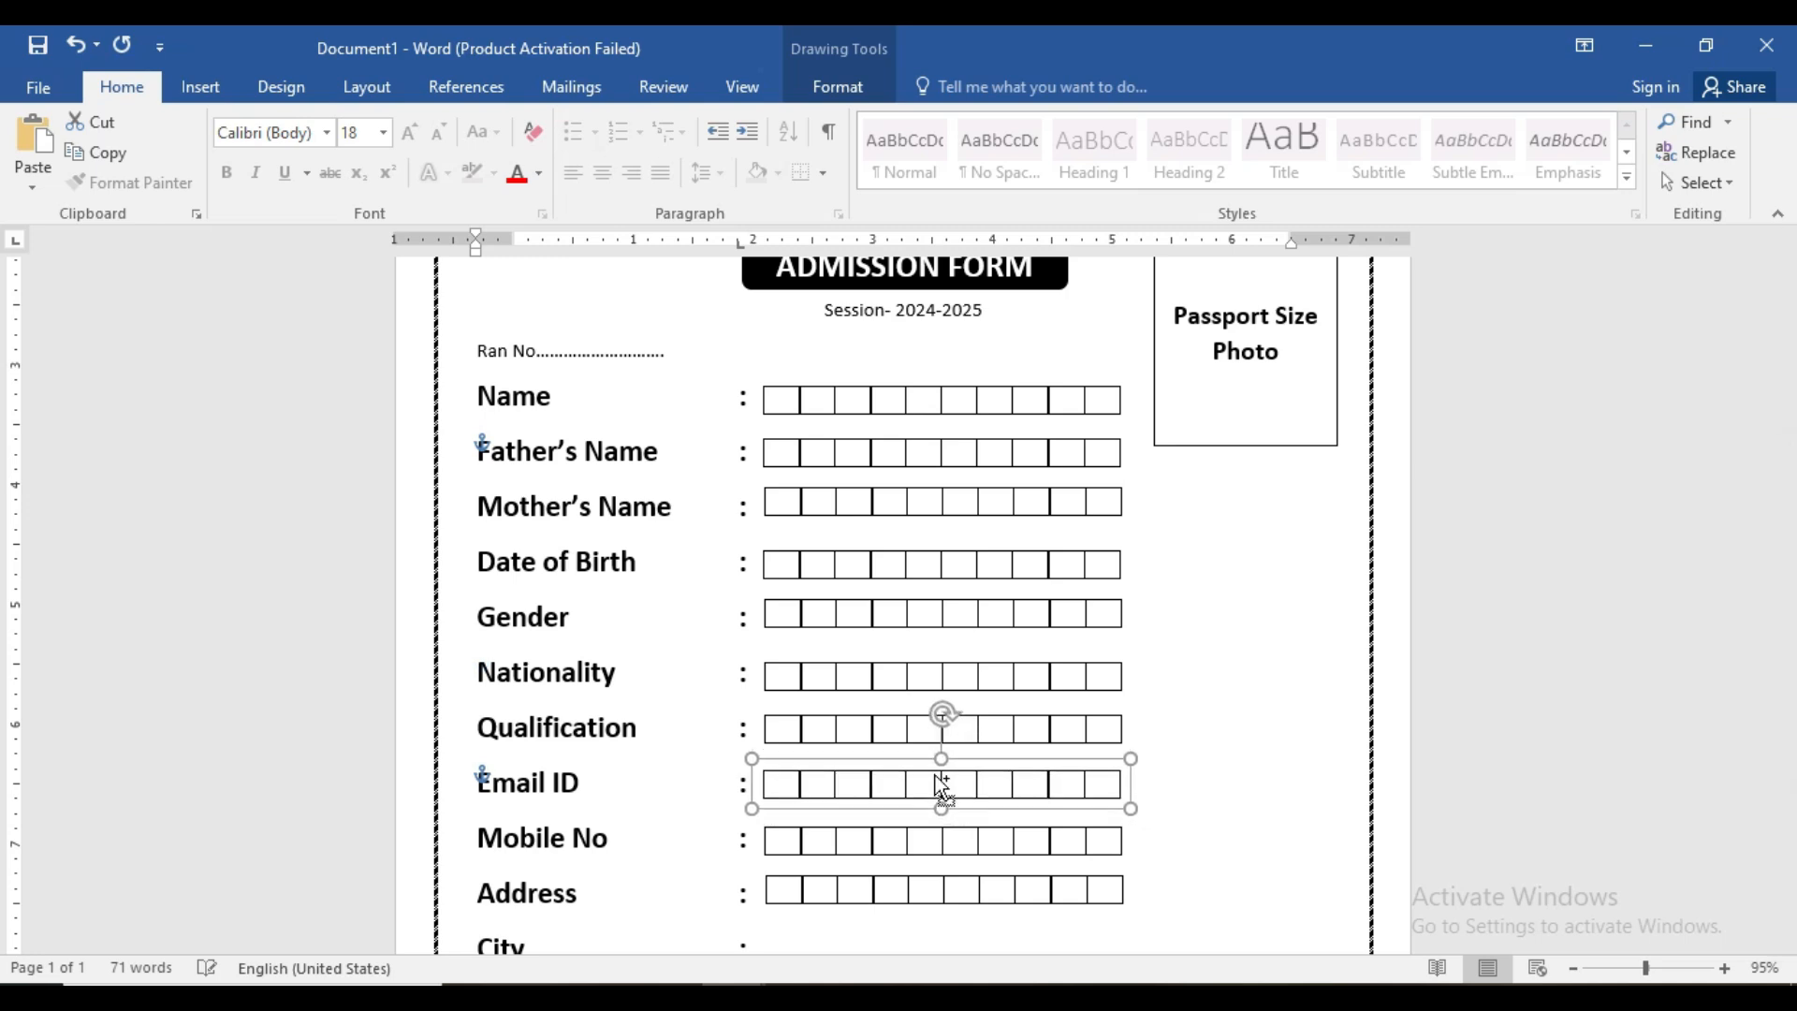
pyautogui.keyDown('ctrl'); pyautogui.scroll(-3, 1204, 770); pyautogui.keyUp('ctrl')
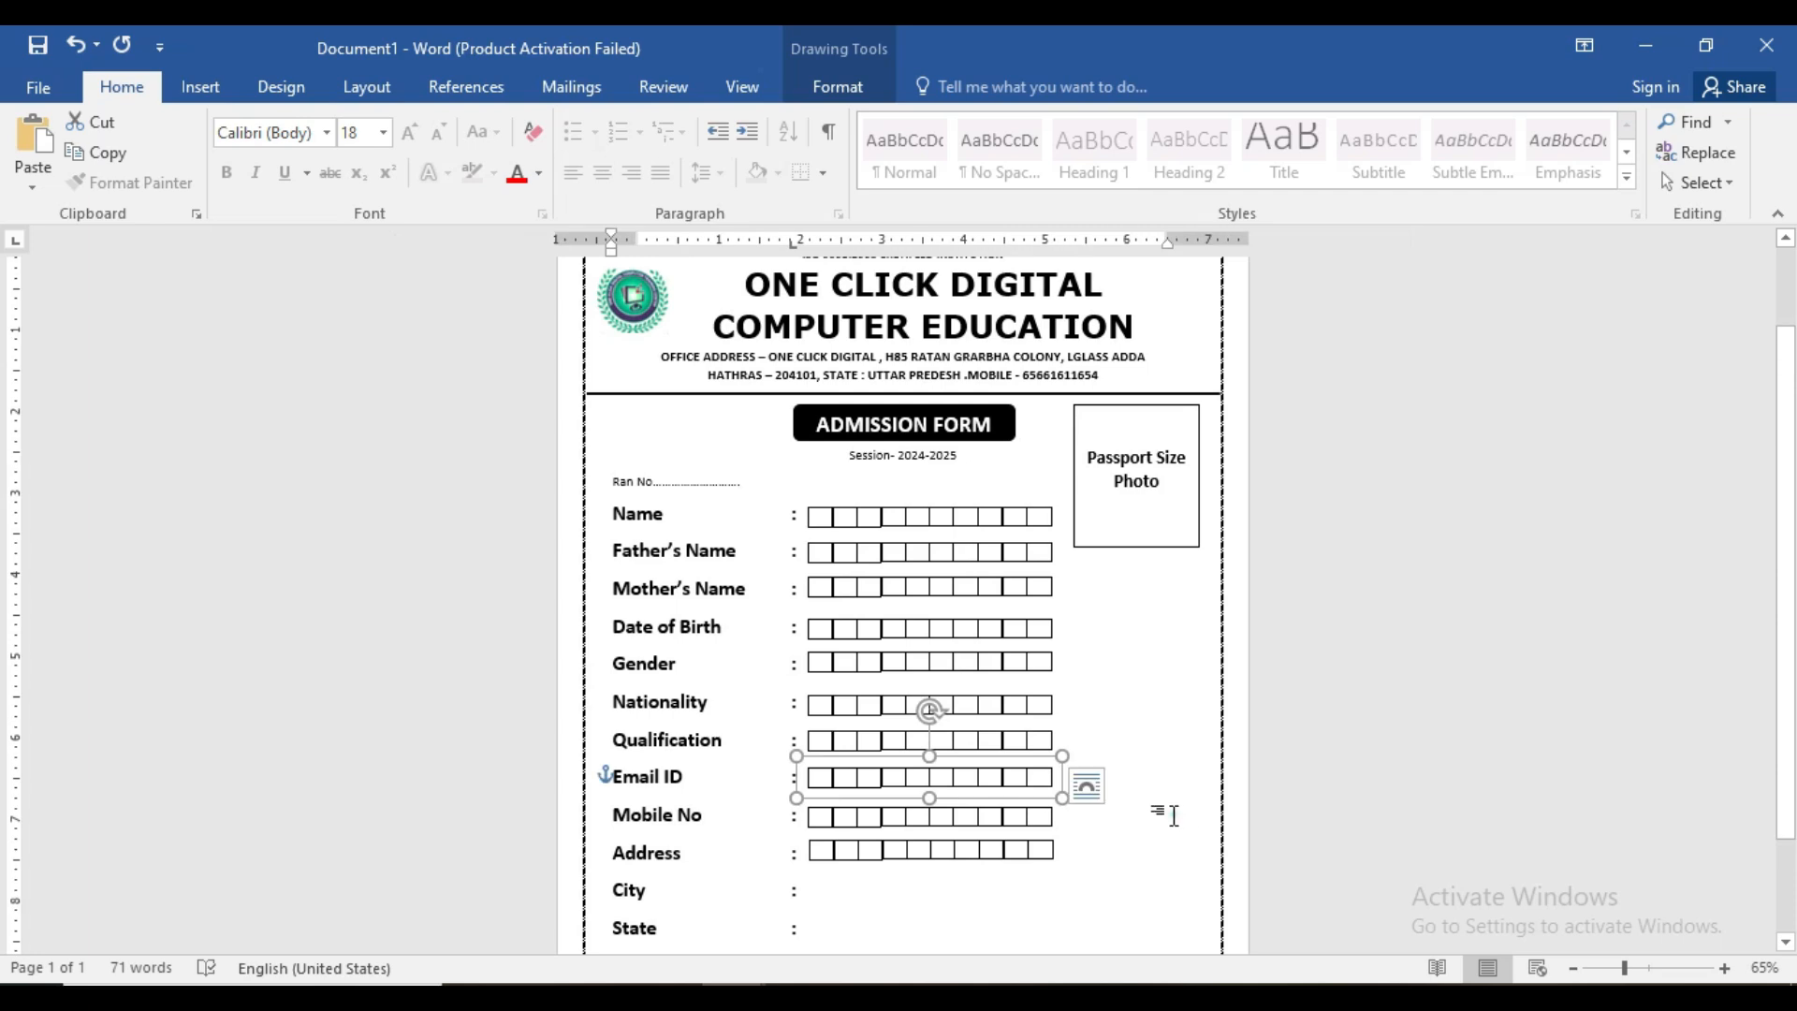
pyautogui.click(1176, 815)
# - Copy the Address square row down beside City
pyautogui.click(1652, 969)
pyautogui.scroll(-3, 1408, 854)
pyautogui.click(891, 607)
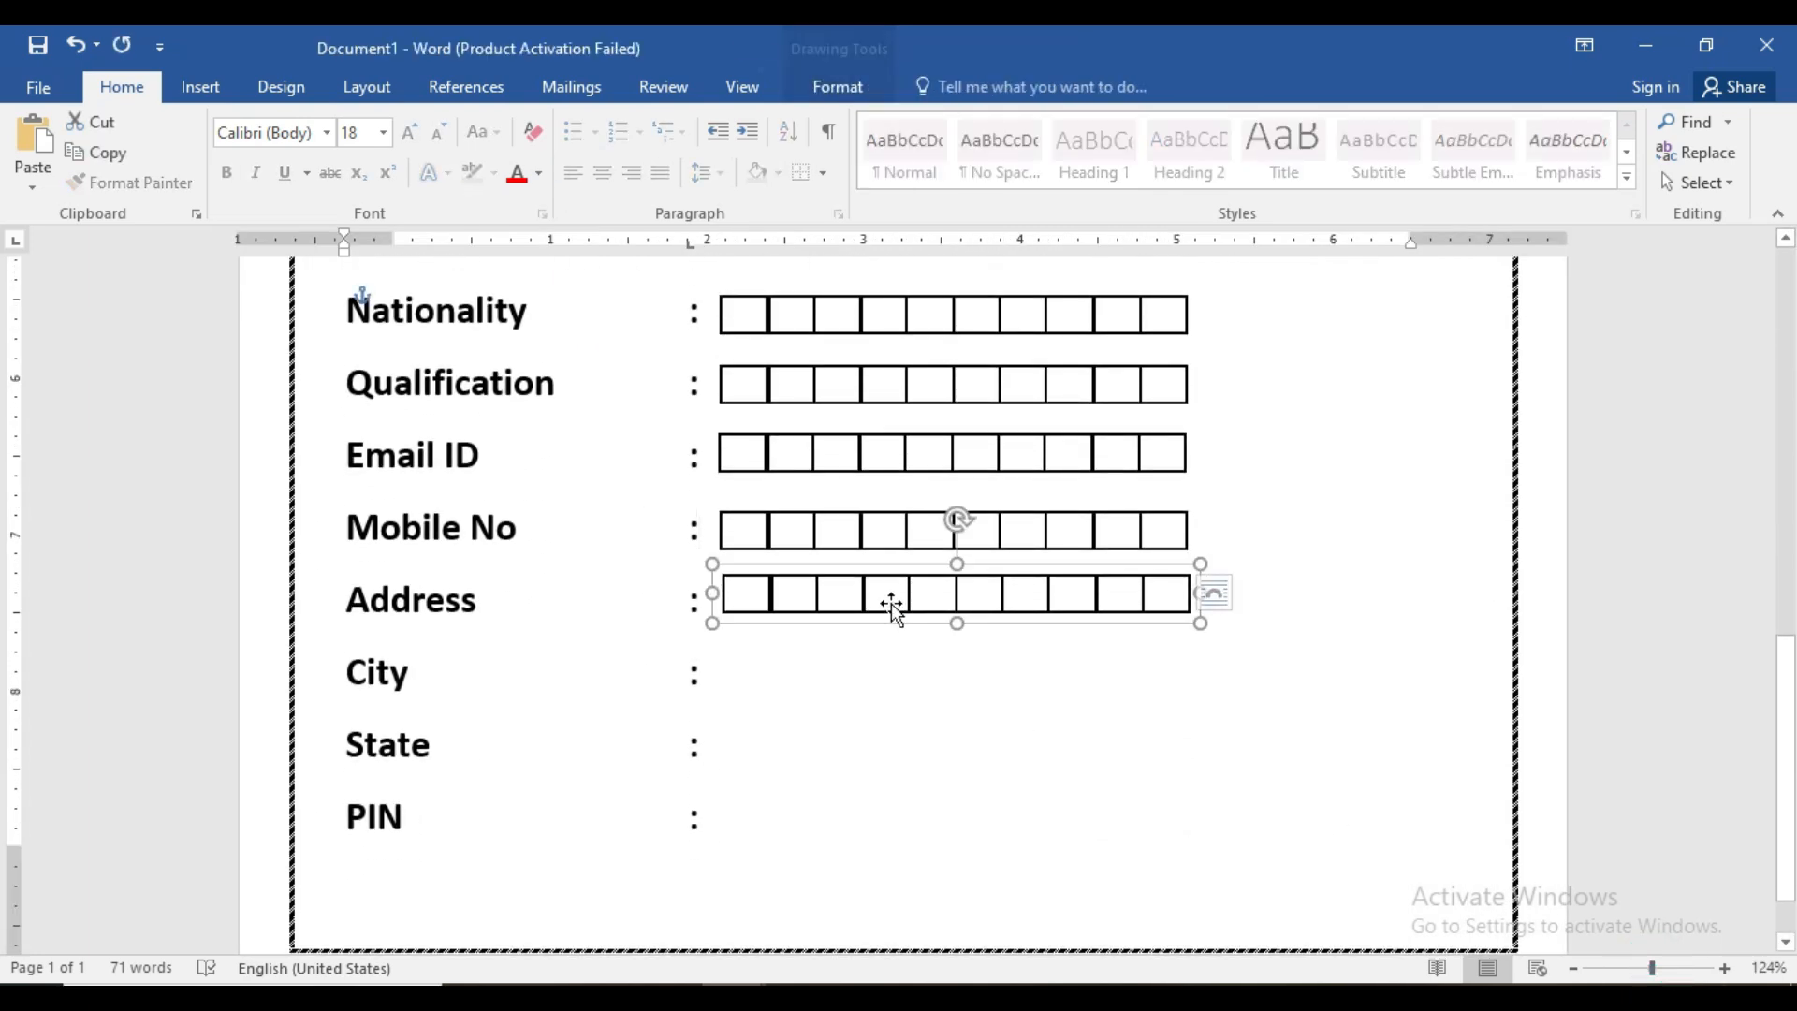
pyautogui.moveTo(892, 591); pyautogui.dragTo(876, 813)
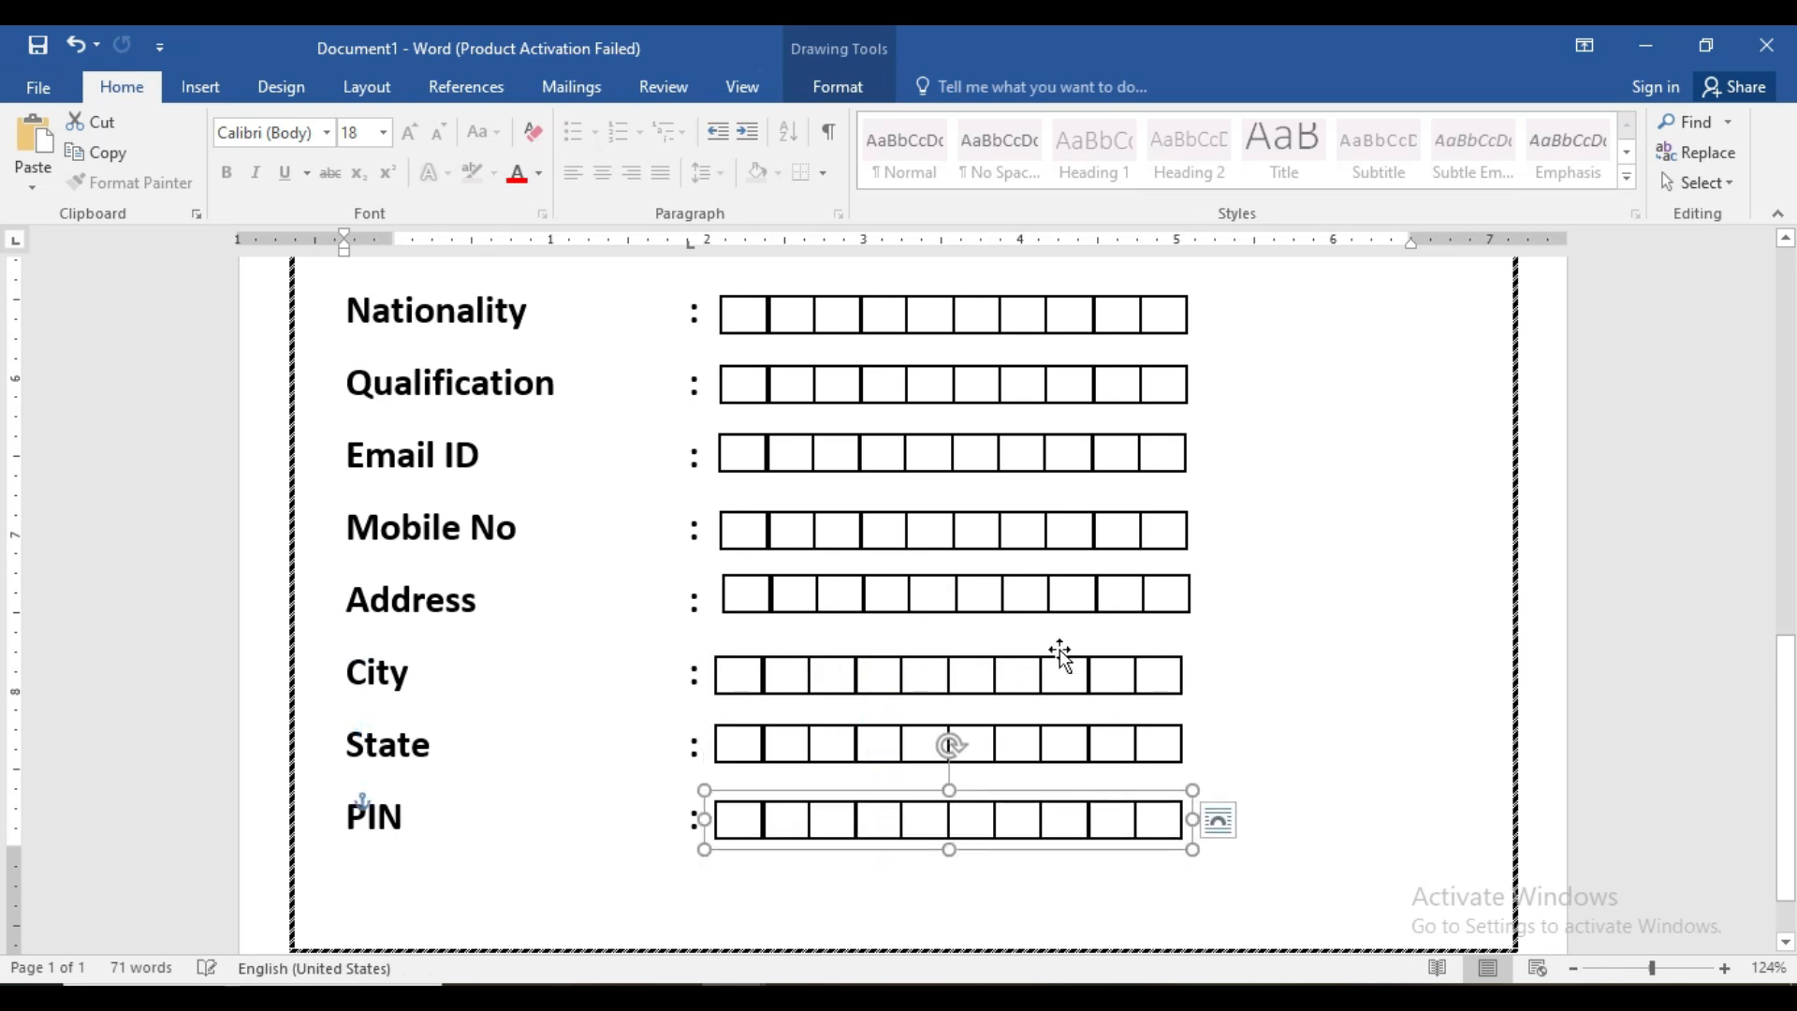
pyautogui.scroll(6, 1062, 628)
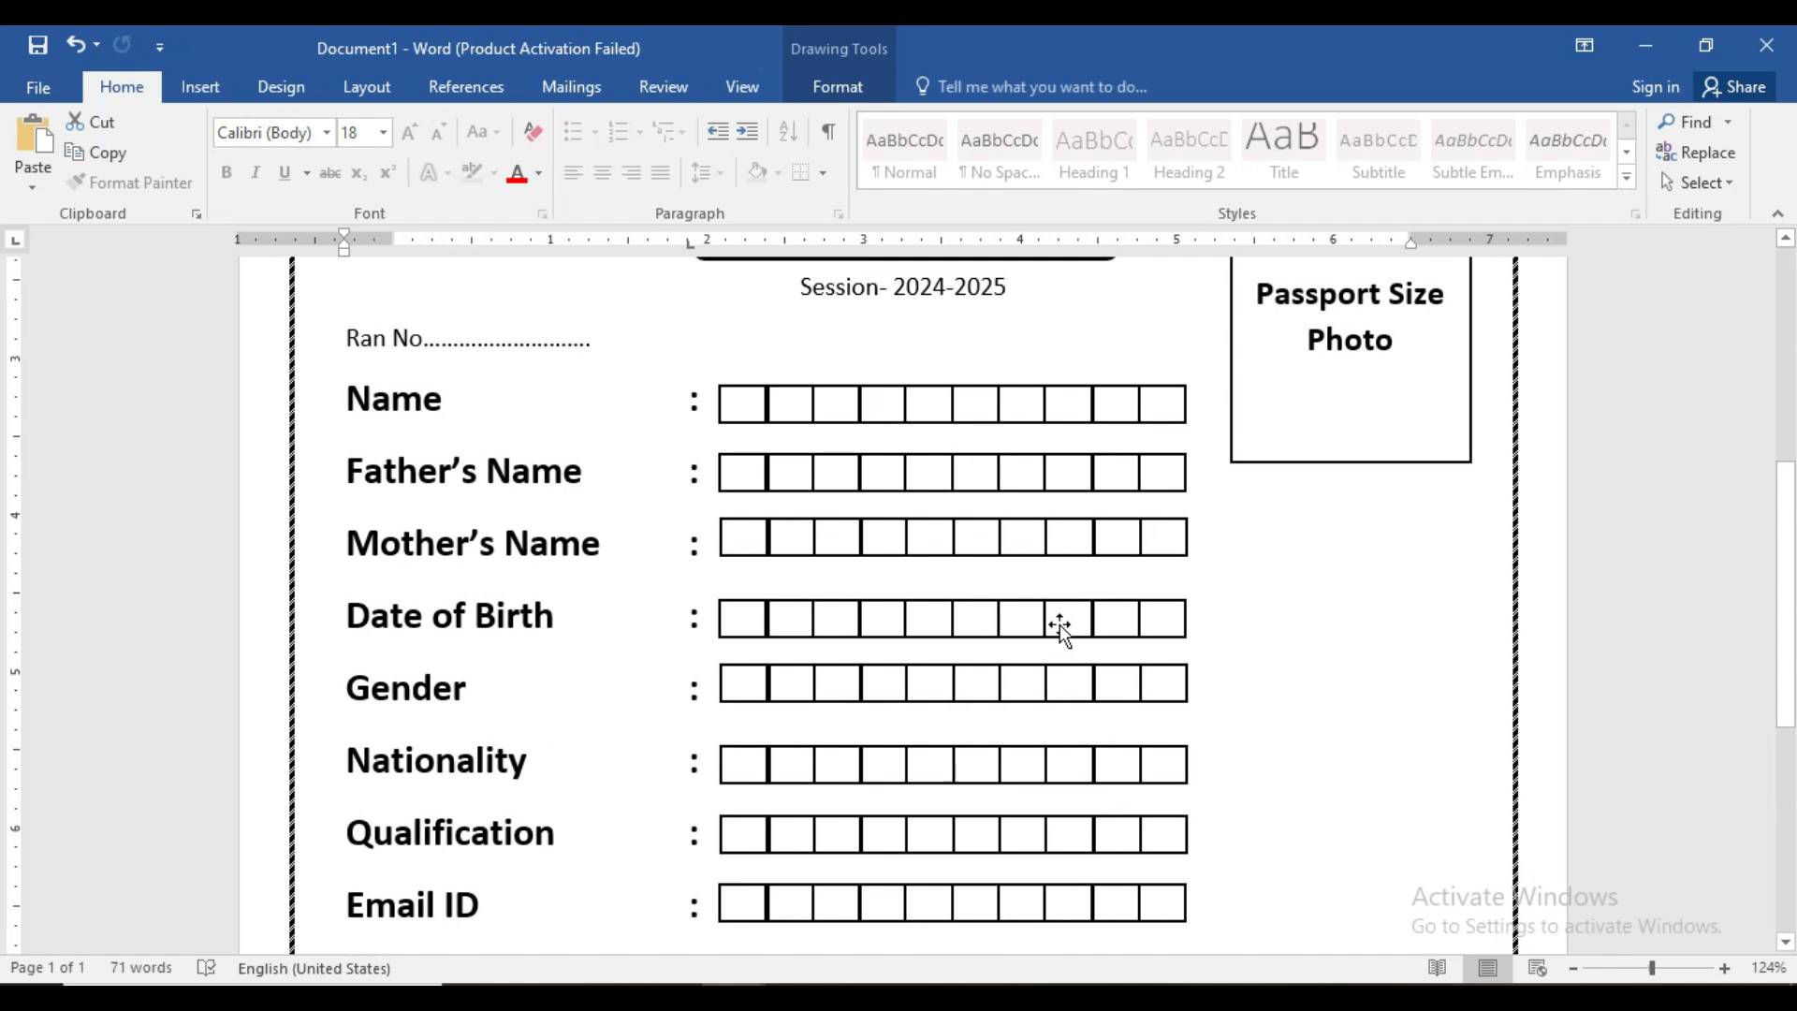
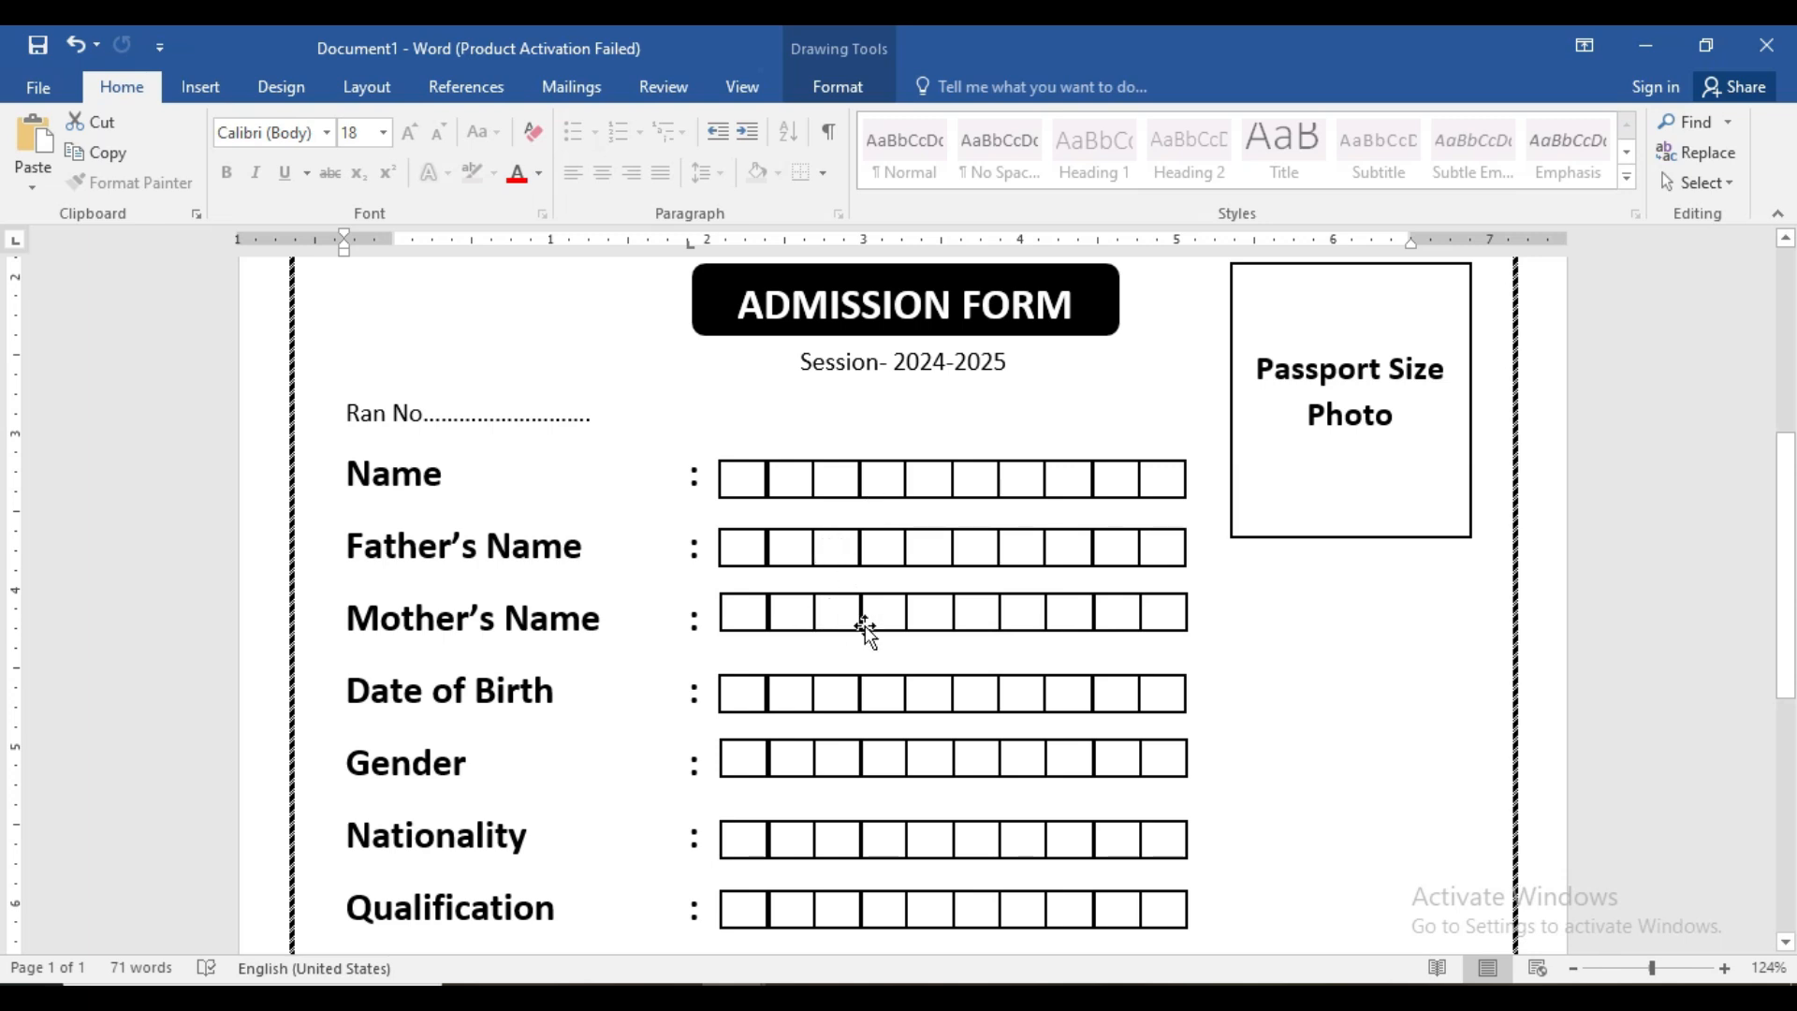
# - Delete the third and sixth Date of Birth boxes to leave gaps between day, month and year
pyautogui.click(797, 697)
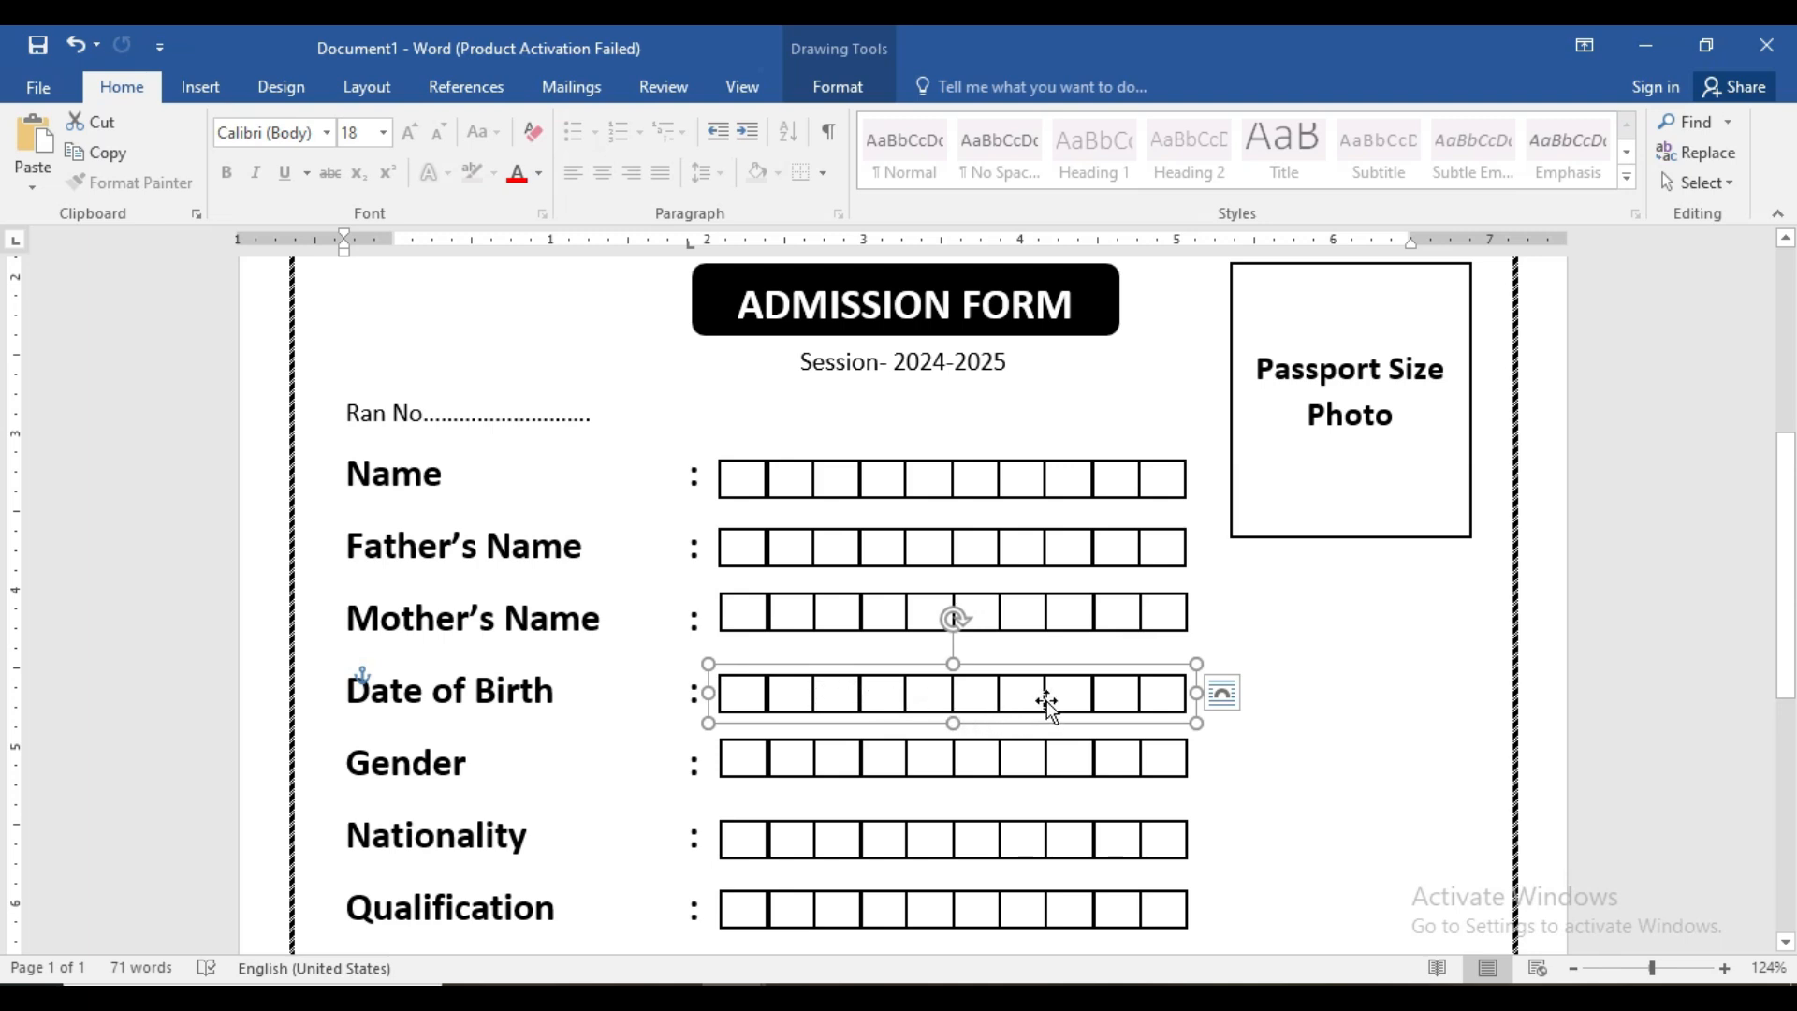
pyautogui.click(835, 702)
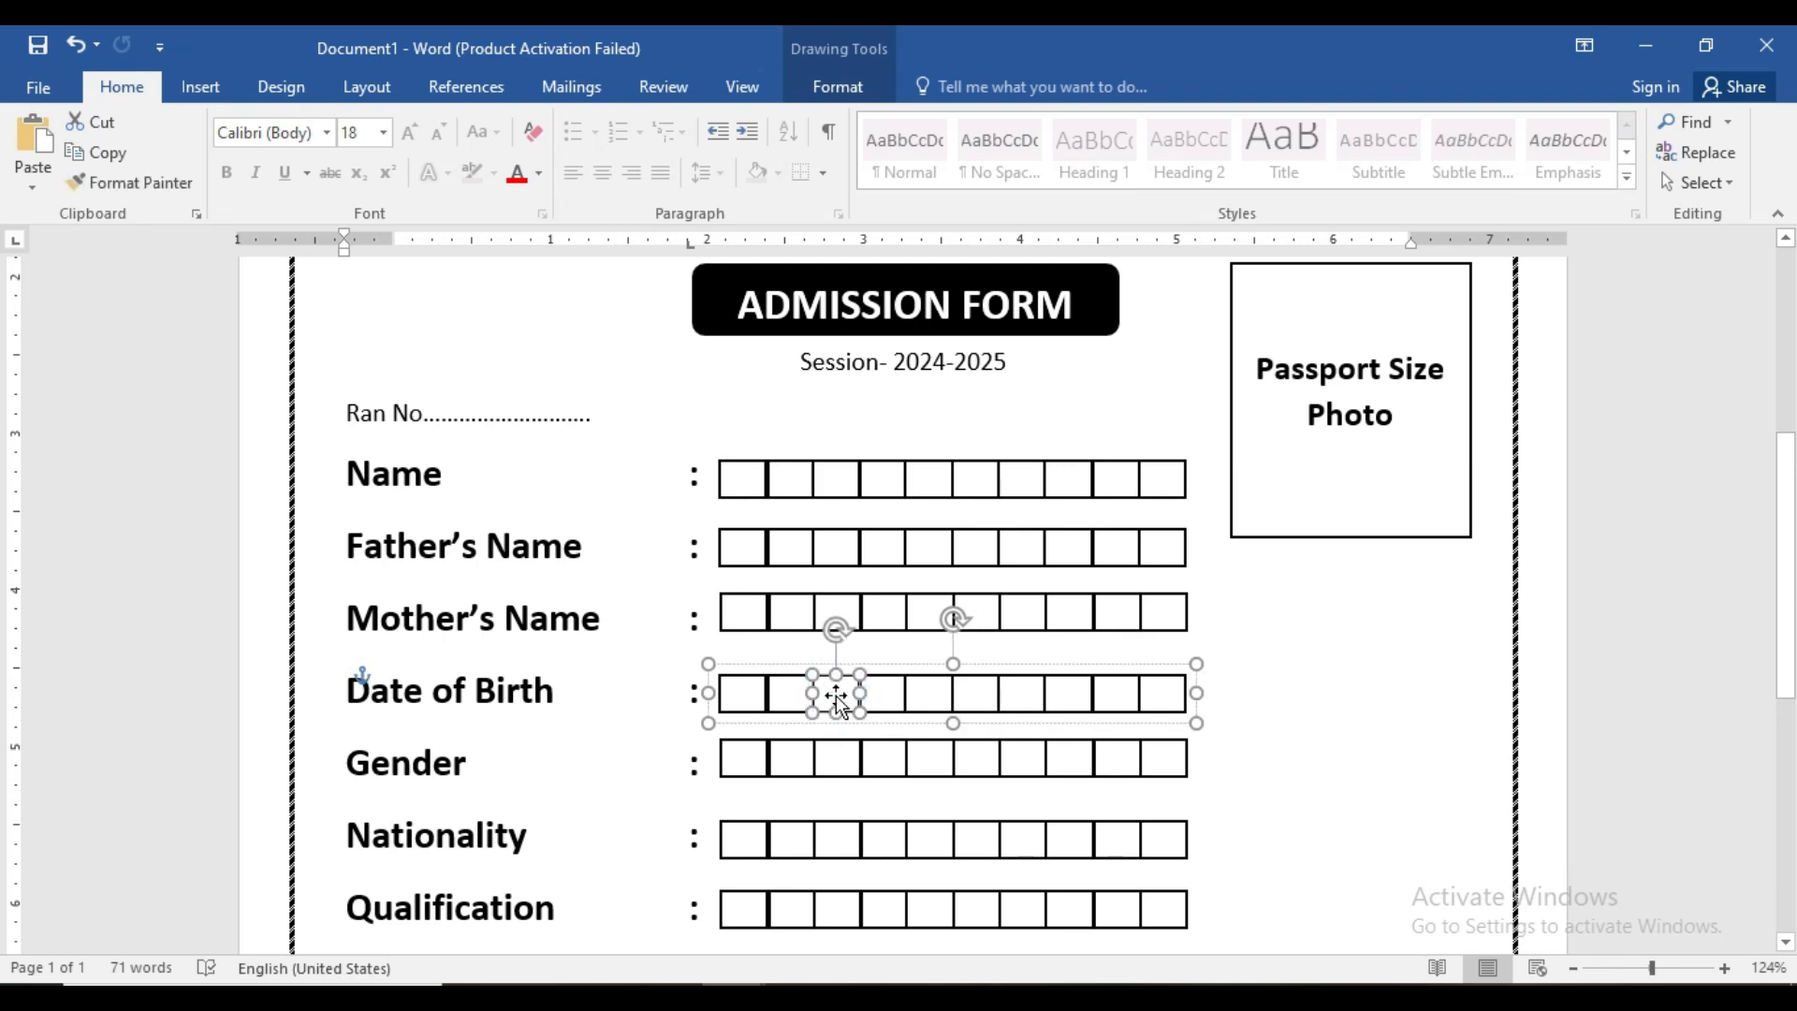
pyautogui.press('Delete')
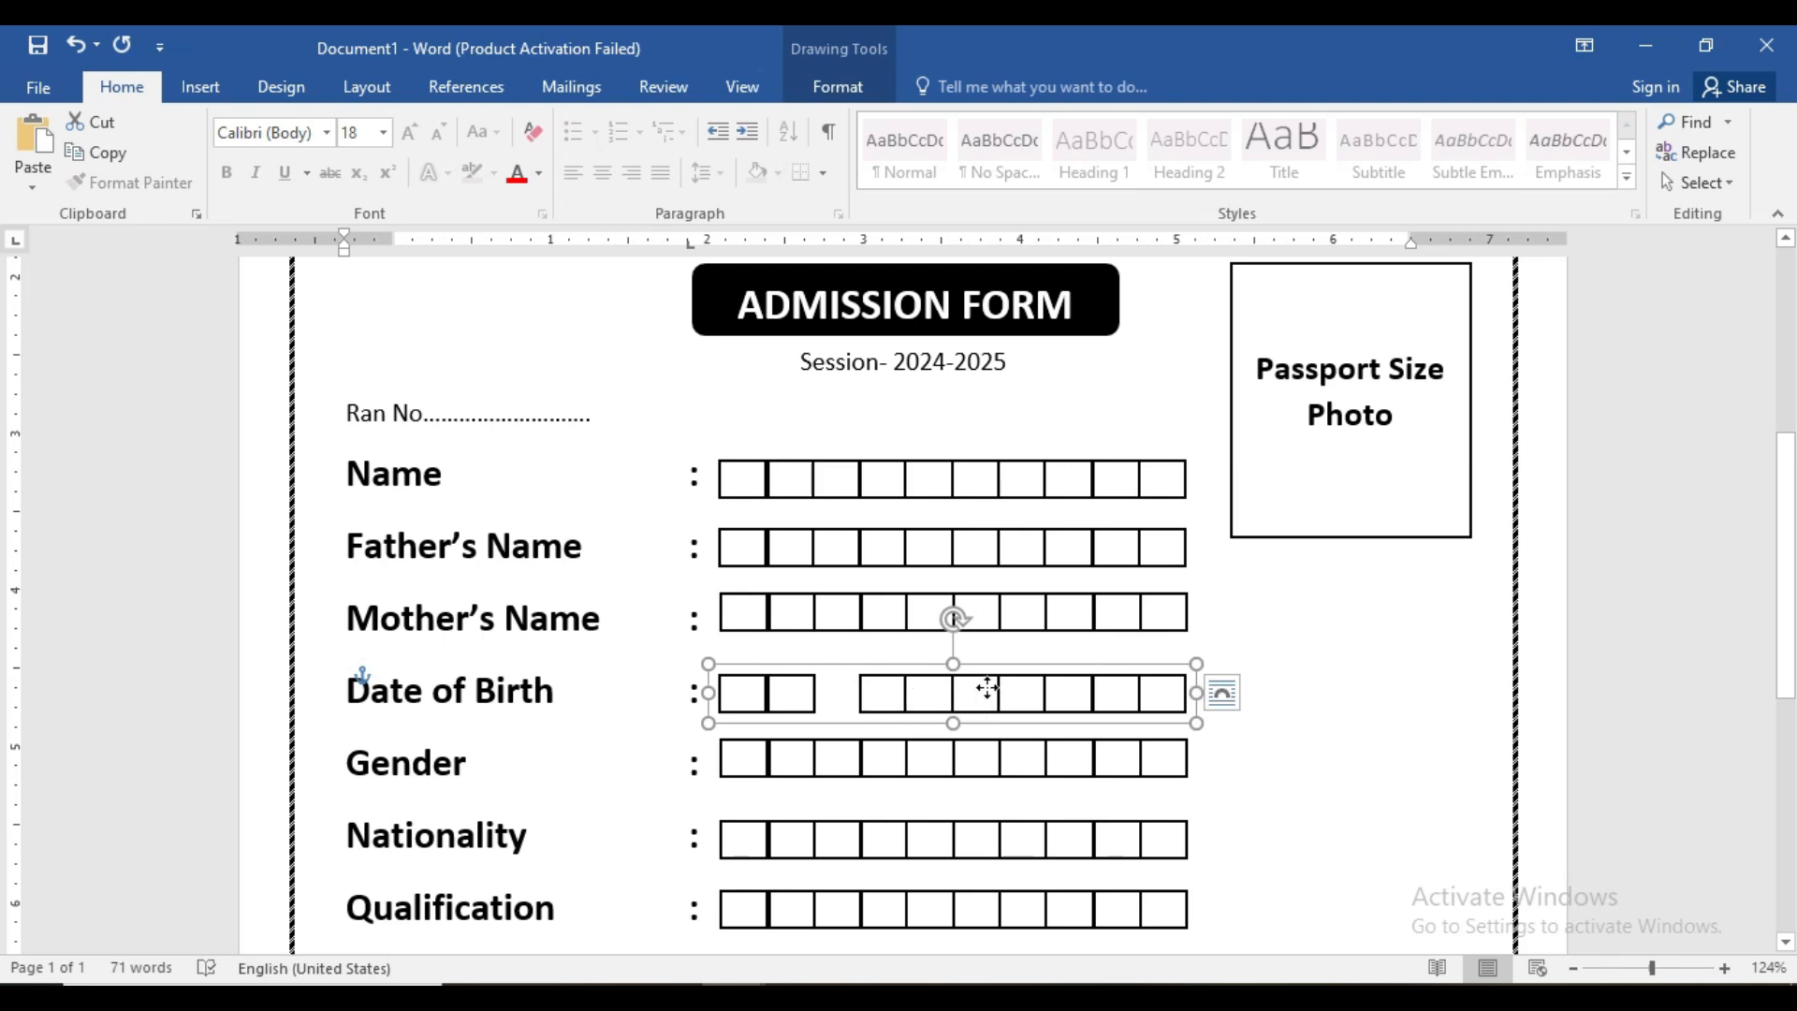
pyautogui.click(989, 691)
pyautogui.press('Delete')
pyautogui.click(1227, 751)
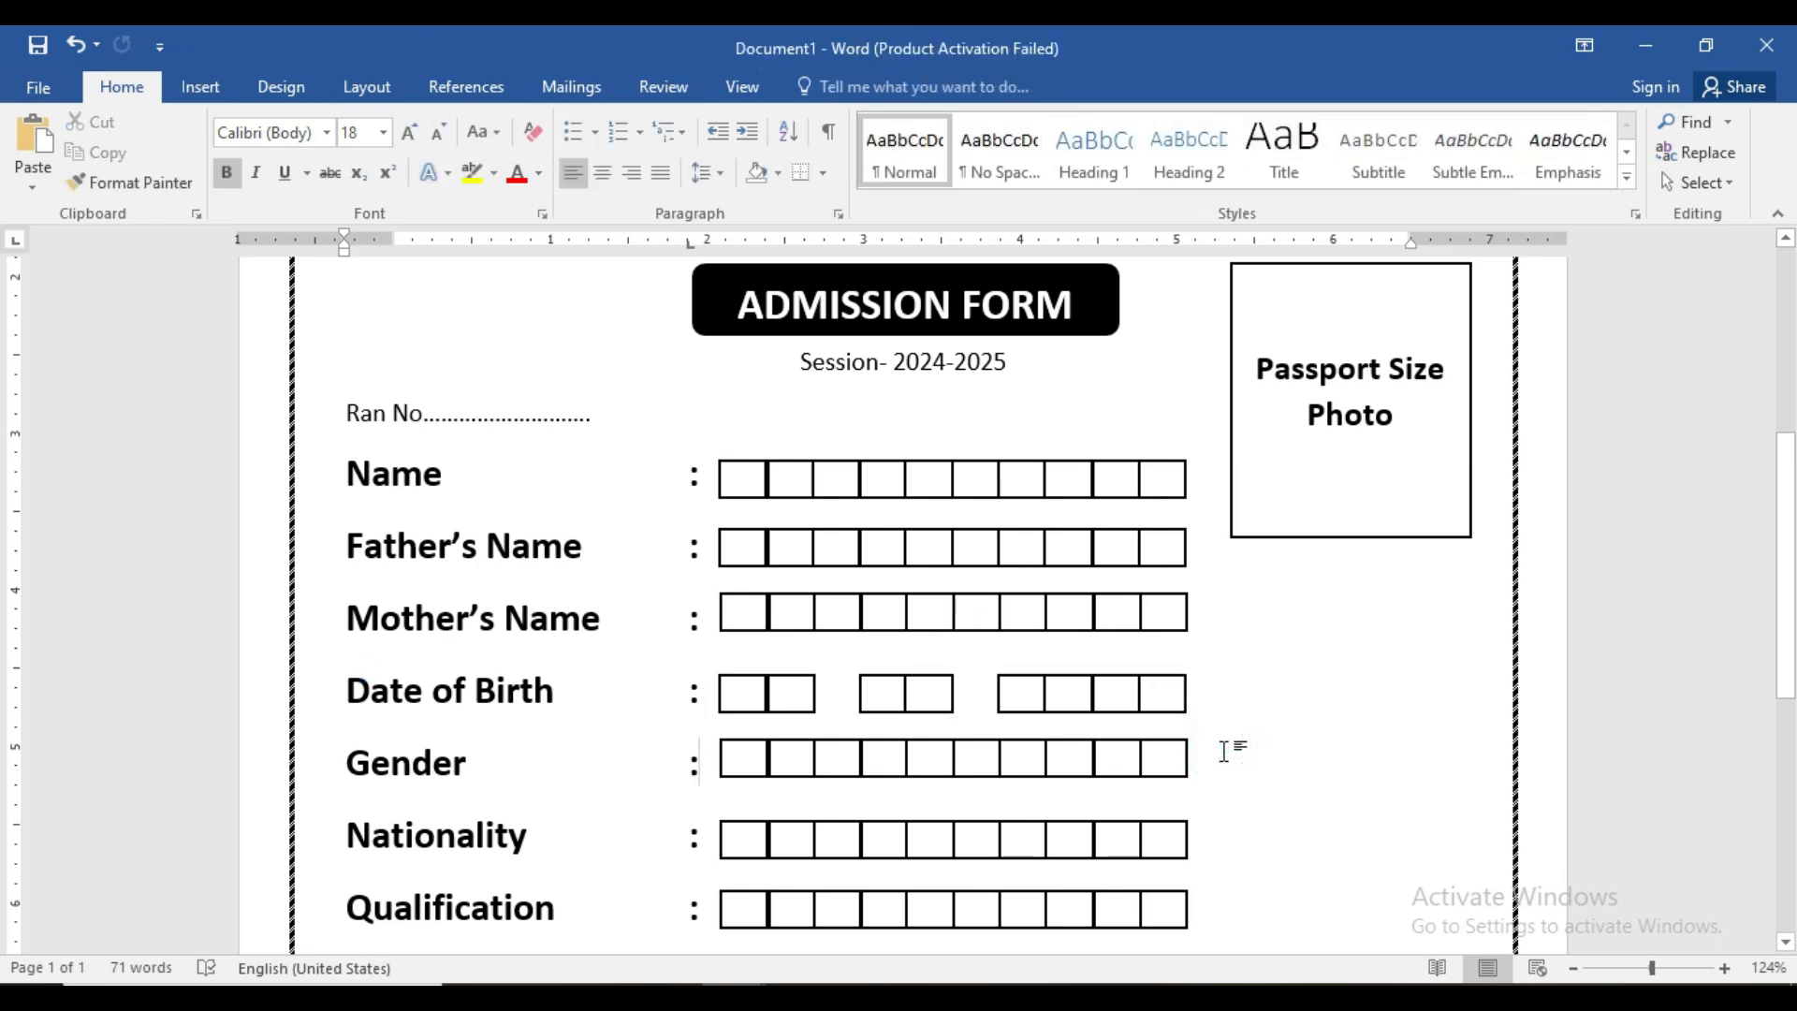
# - Nudge the second Date of Birth box slightly left
pyautogui.click(791, 700)
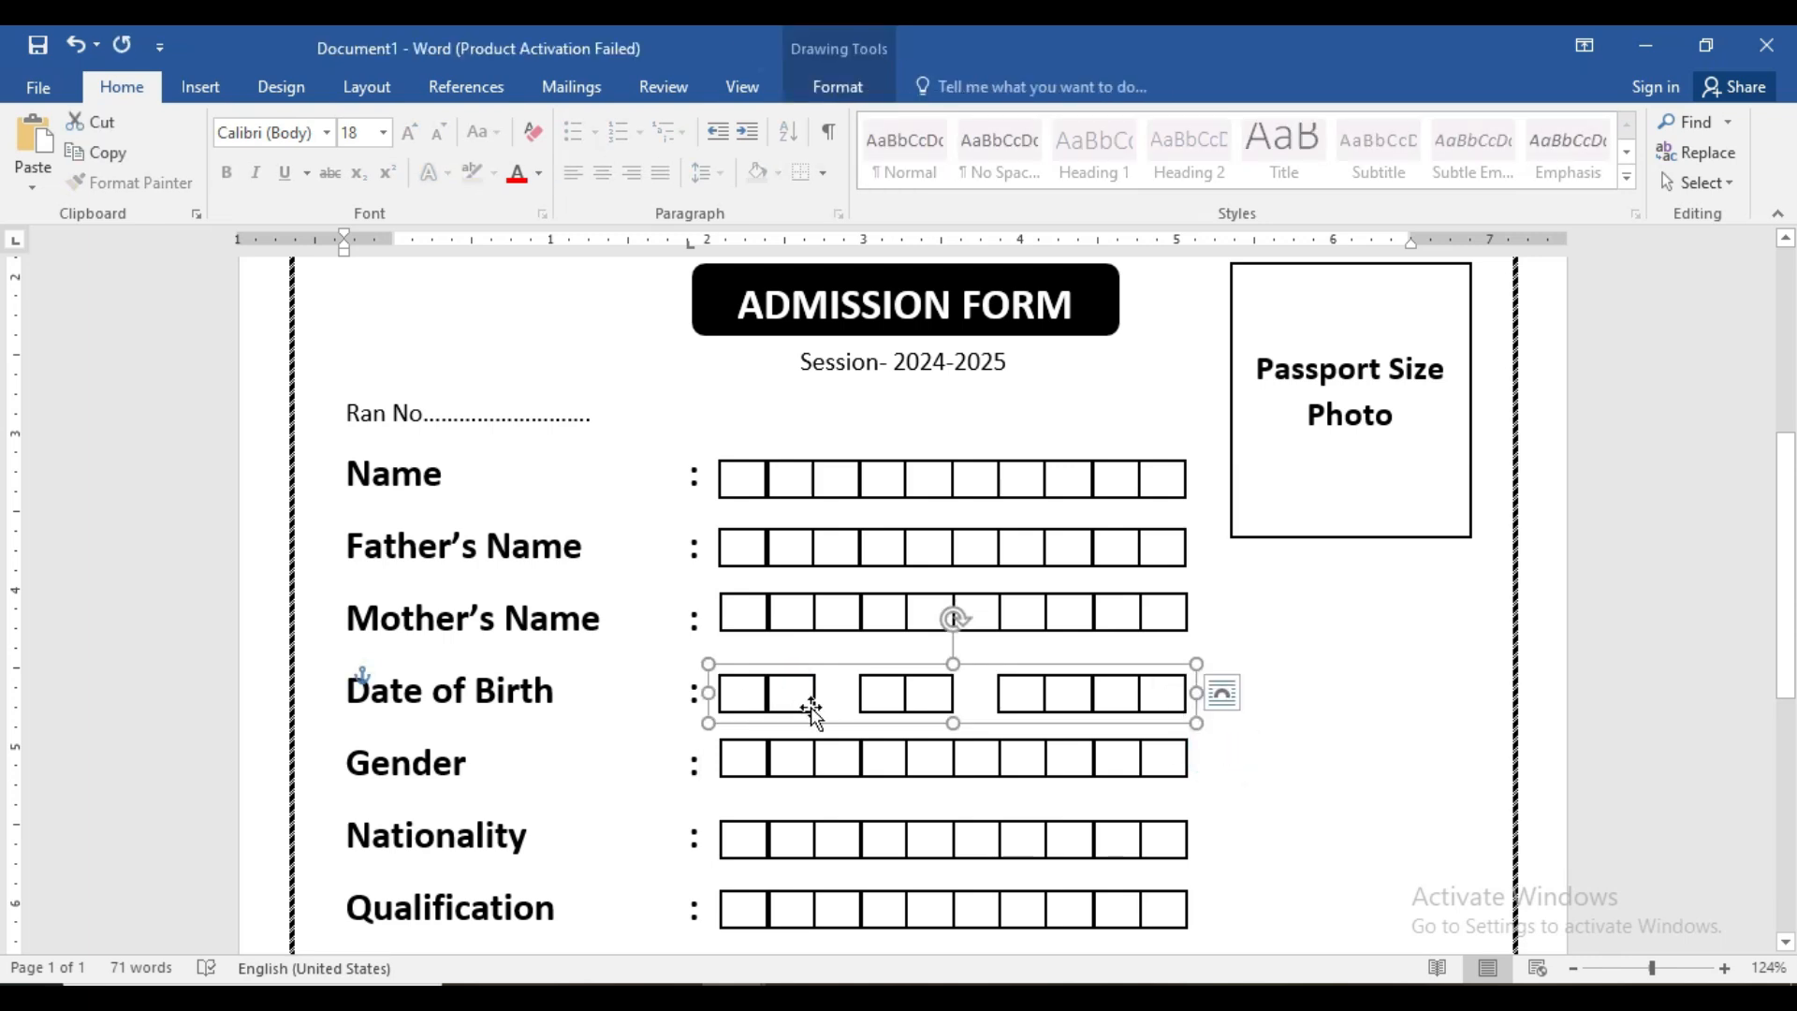
pyautogui.click(811, 711)
pyautogui.press('Left')
pyautogui.press('Left')
pyautogui.press('Left')
pyautogui.press('Left')
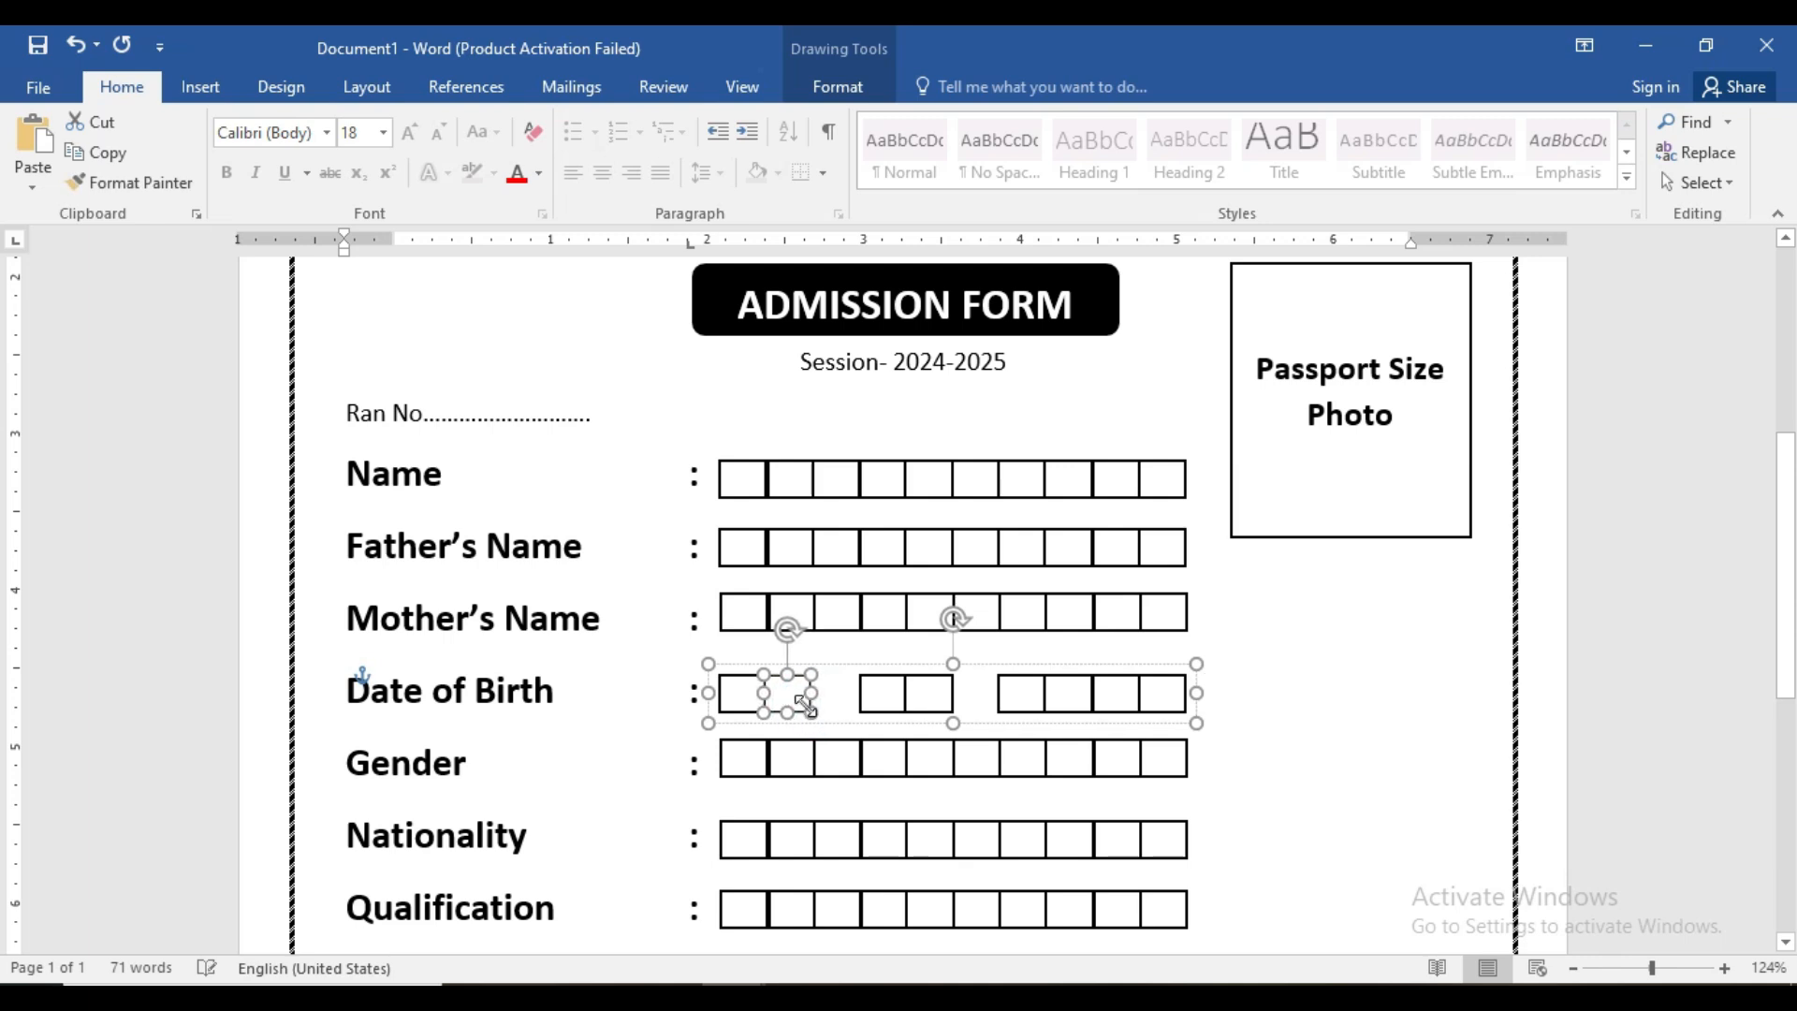
pyautogui.click(1301, 674)
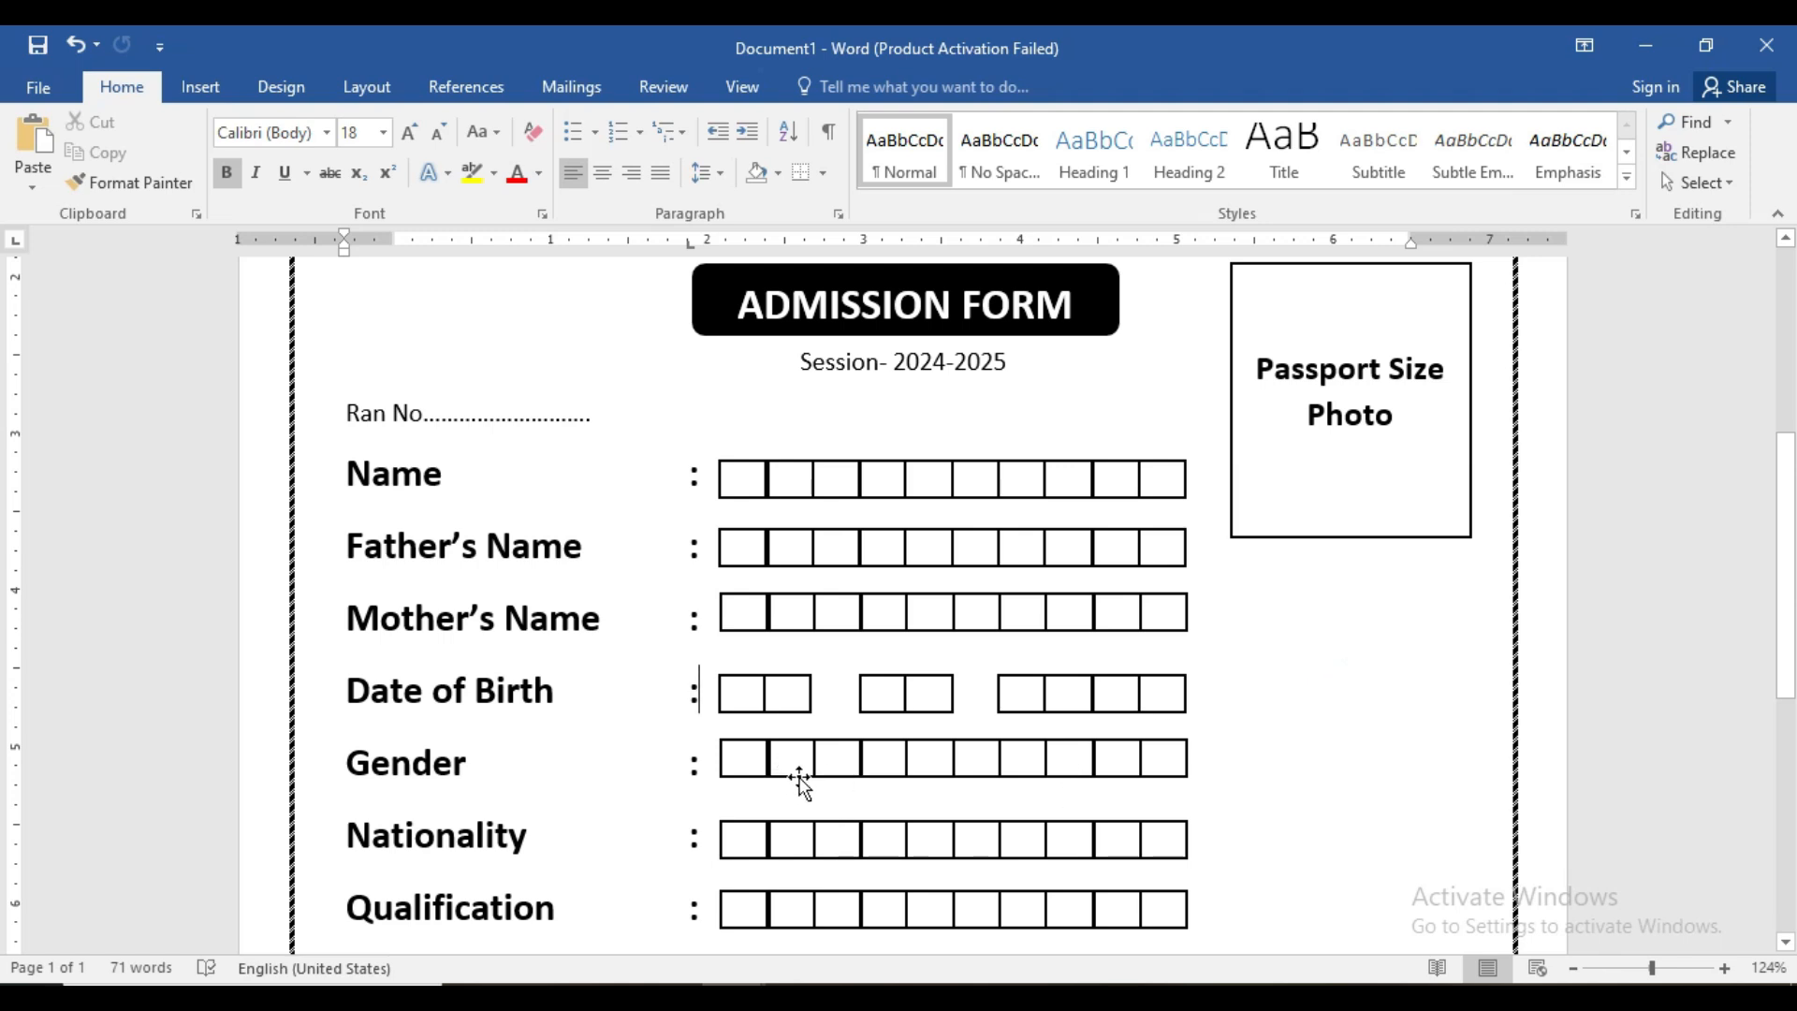
# - Delete the third Gender box and two more extra boxes
pyautogui.scroll(-1, 800, 781)
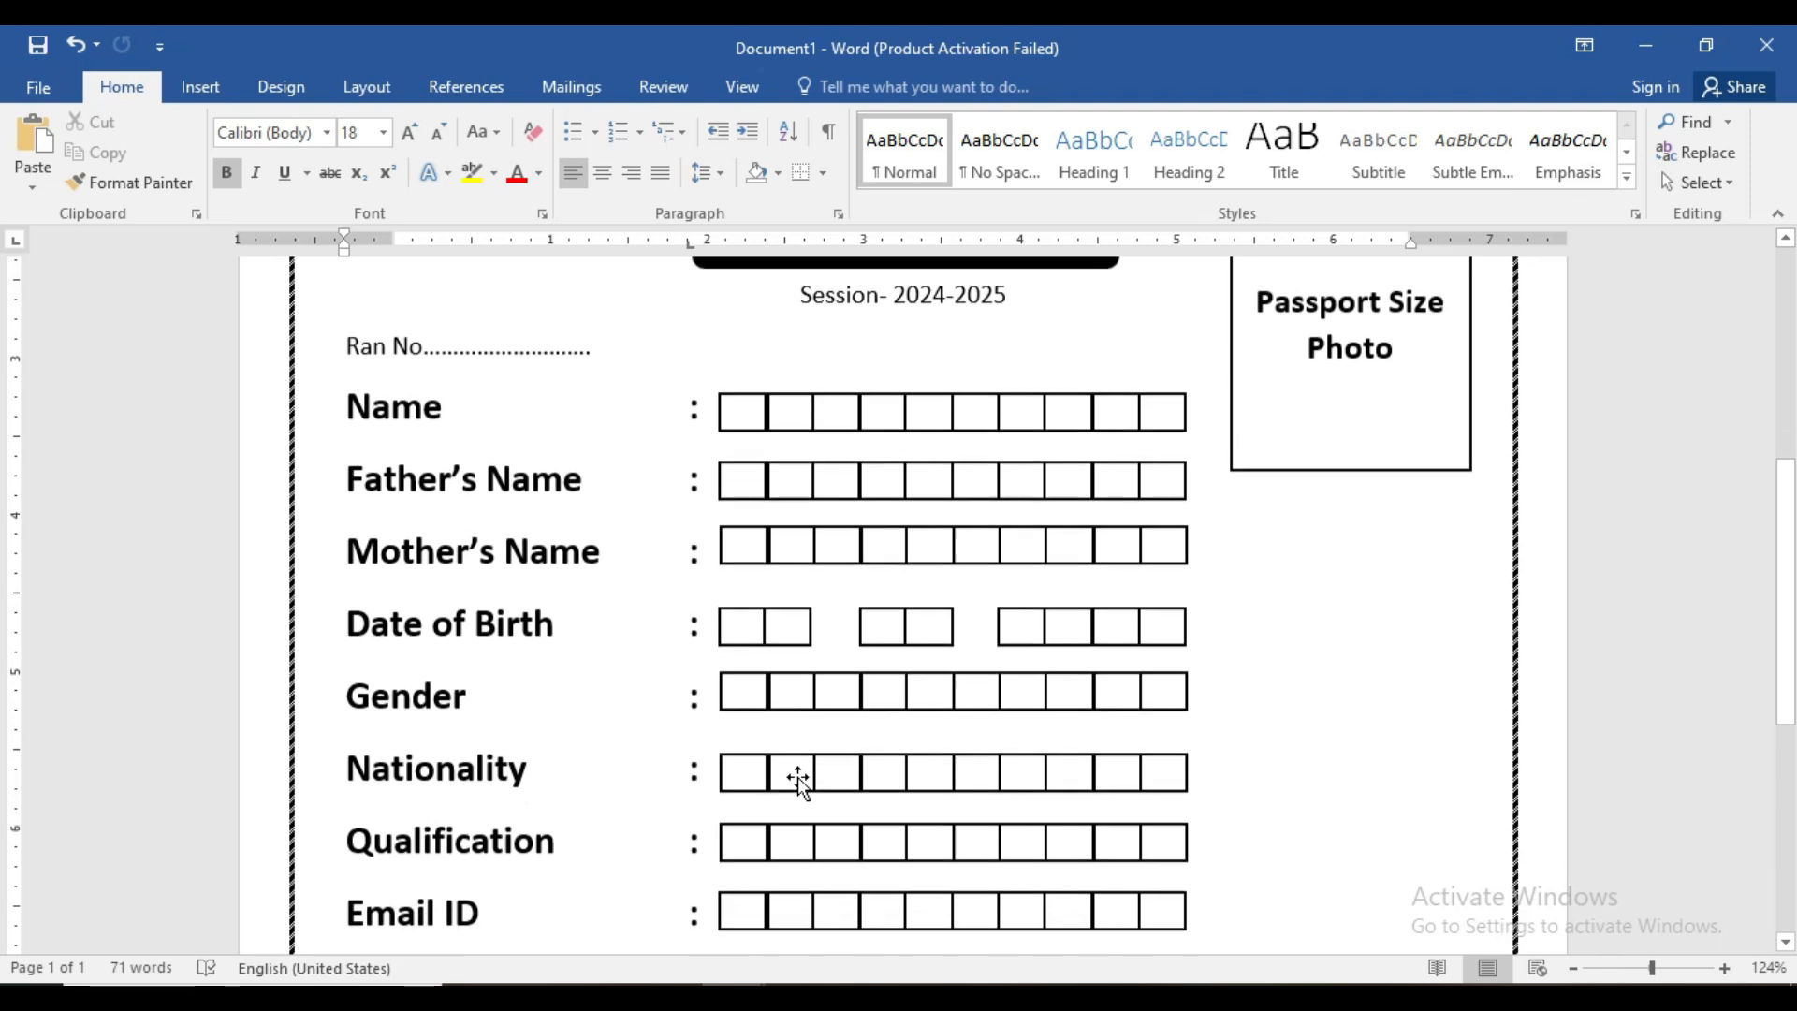
pyautogui.click(800, 693)
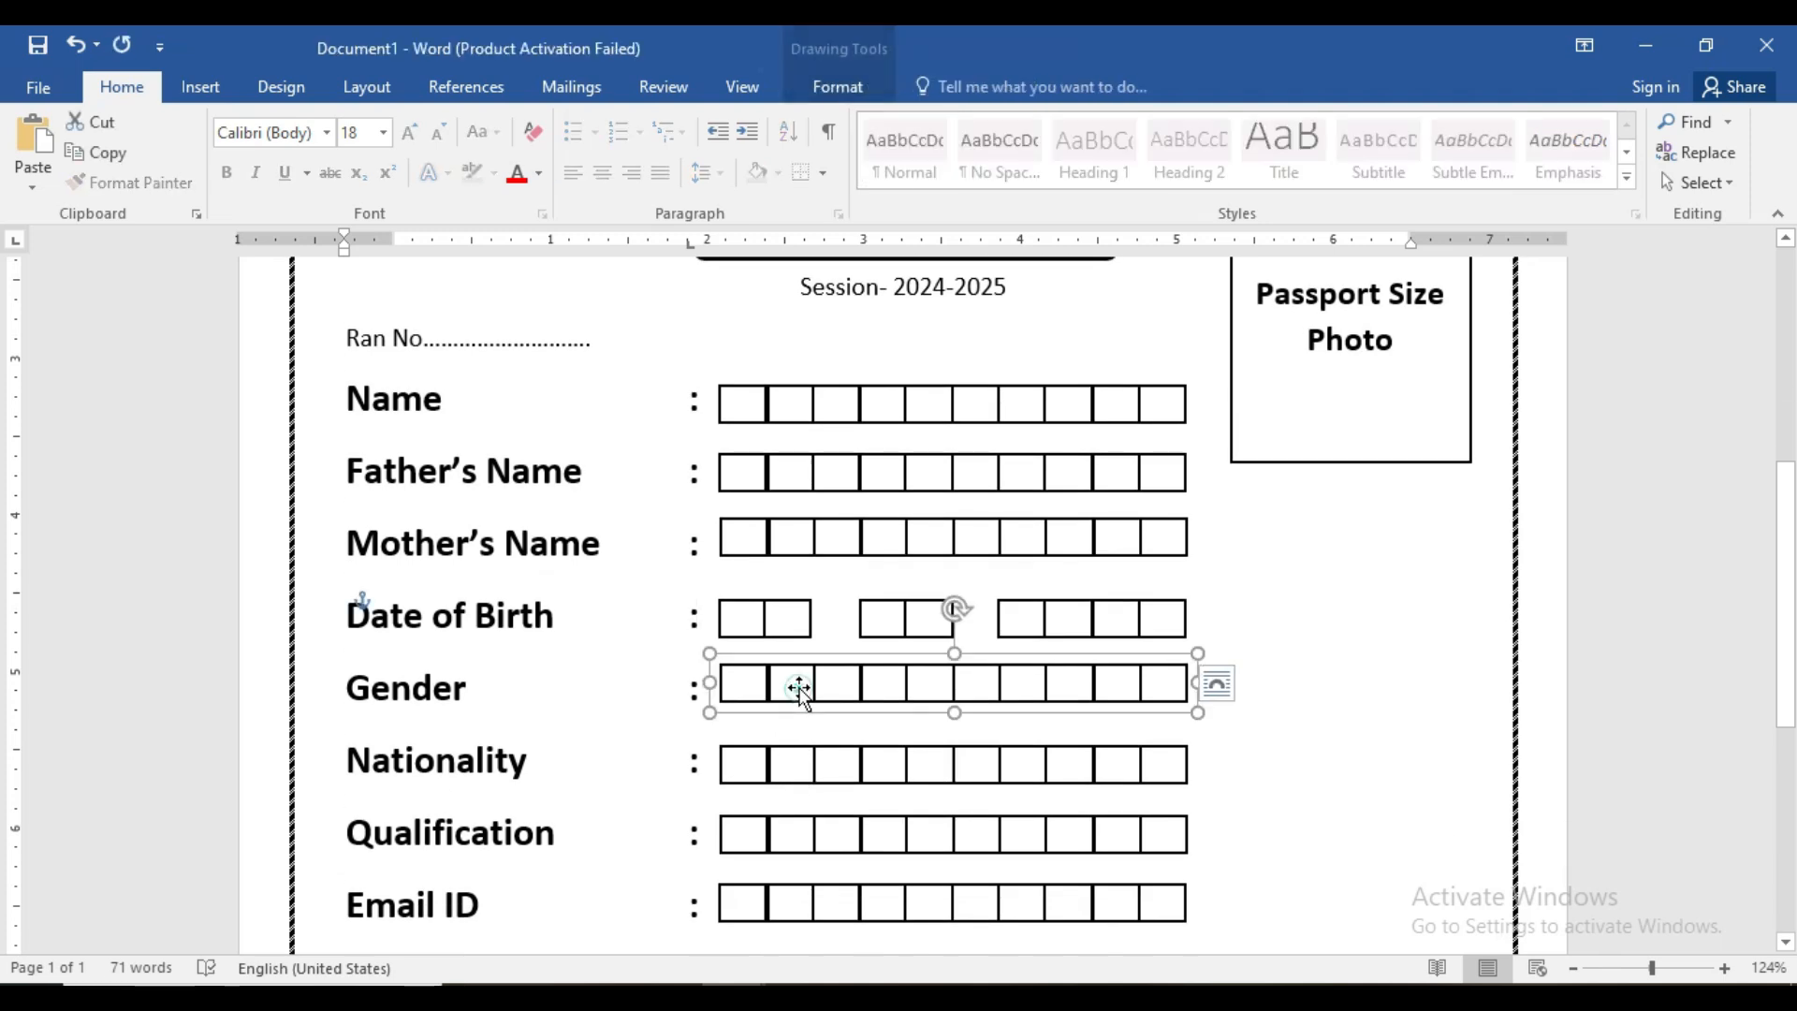
pyautogui.click(853, 692)
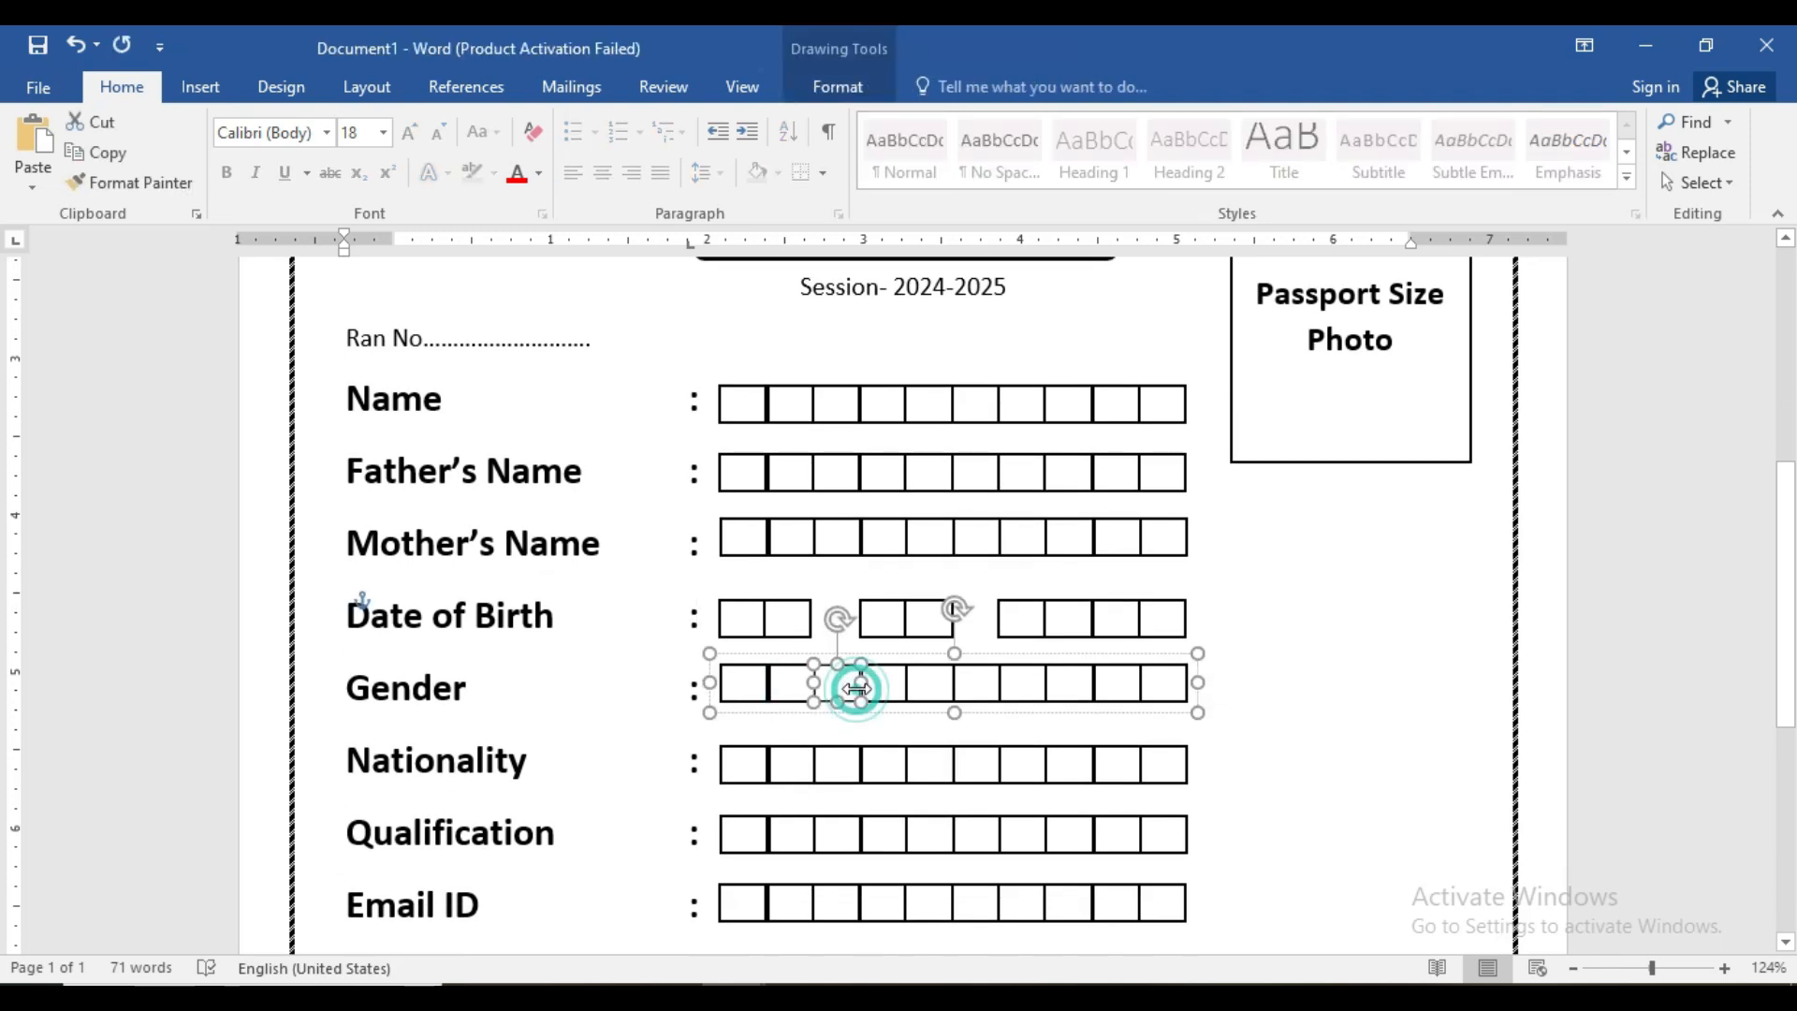
pyautogui.press('Delete')
pyautogui.click(973, 697)
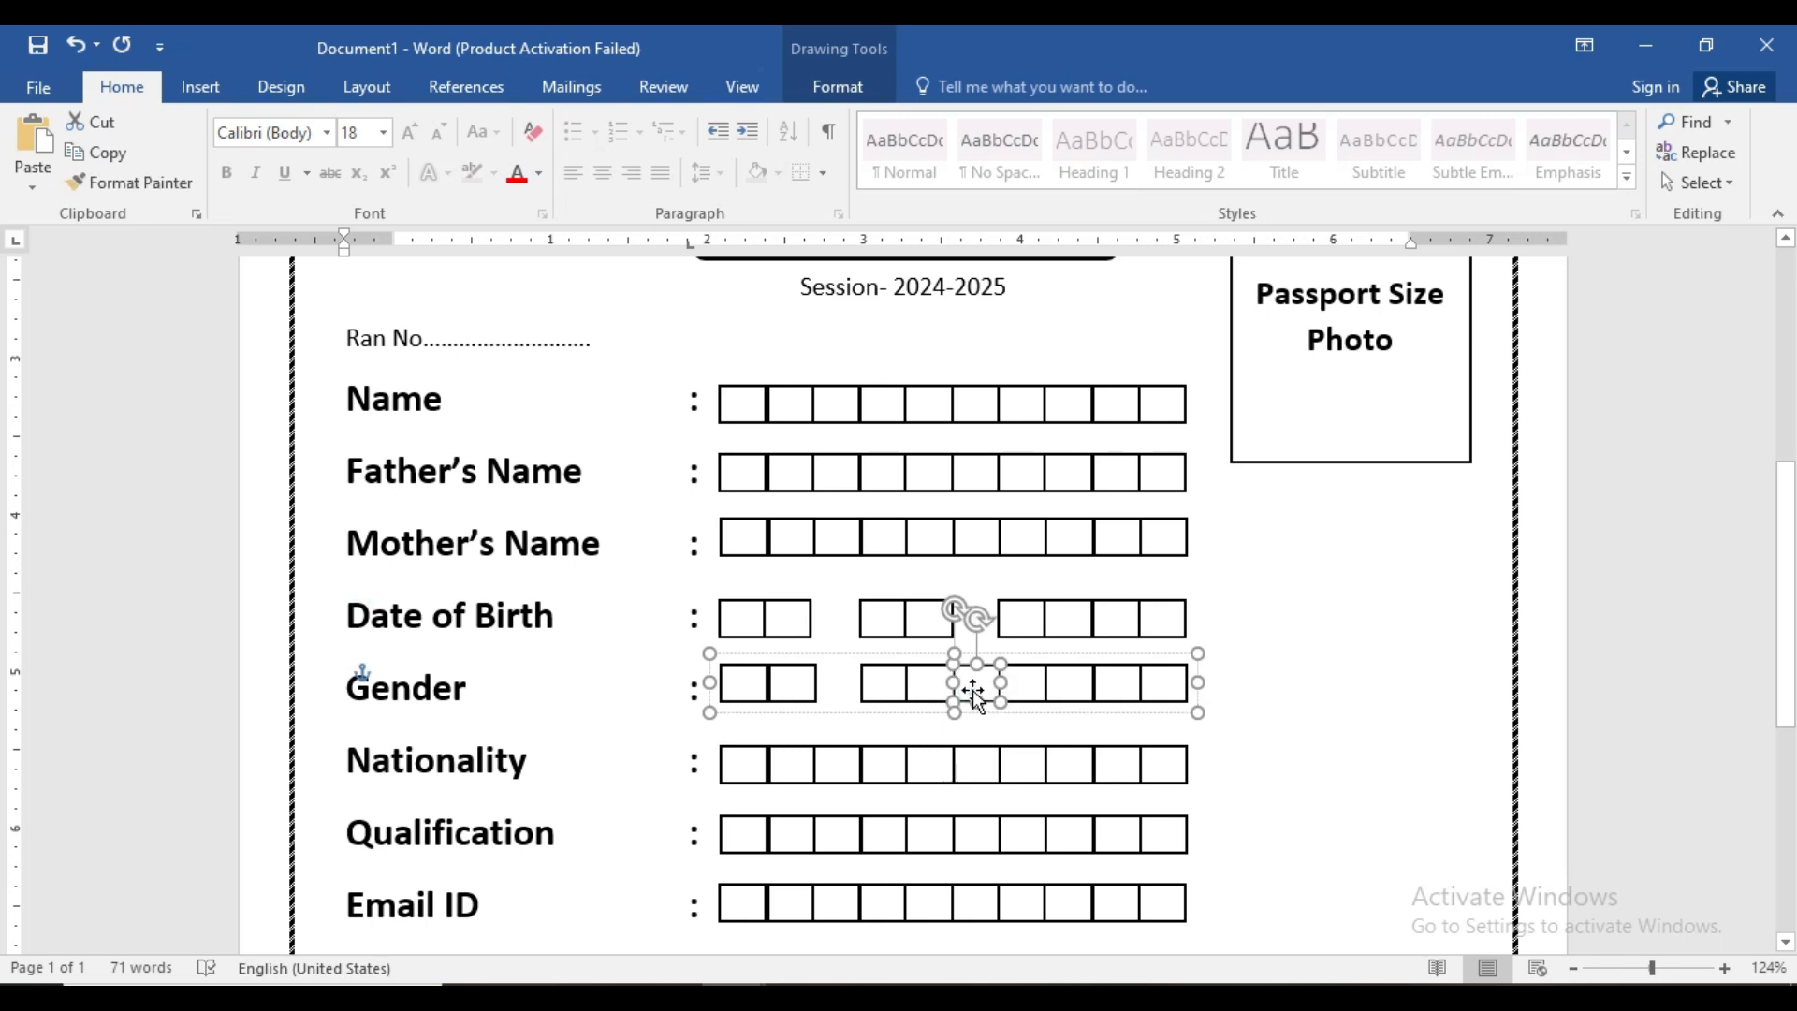
pyautogui.press('Delete')
pyautogui.click(1023, 688)
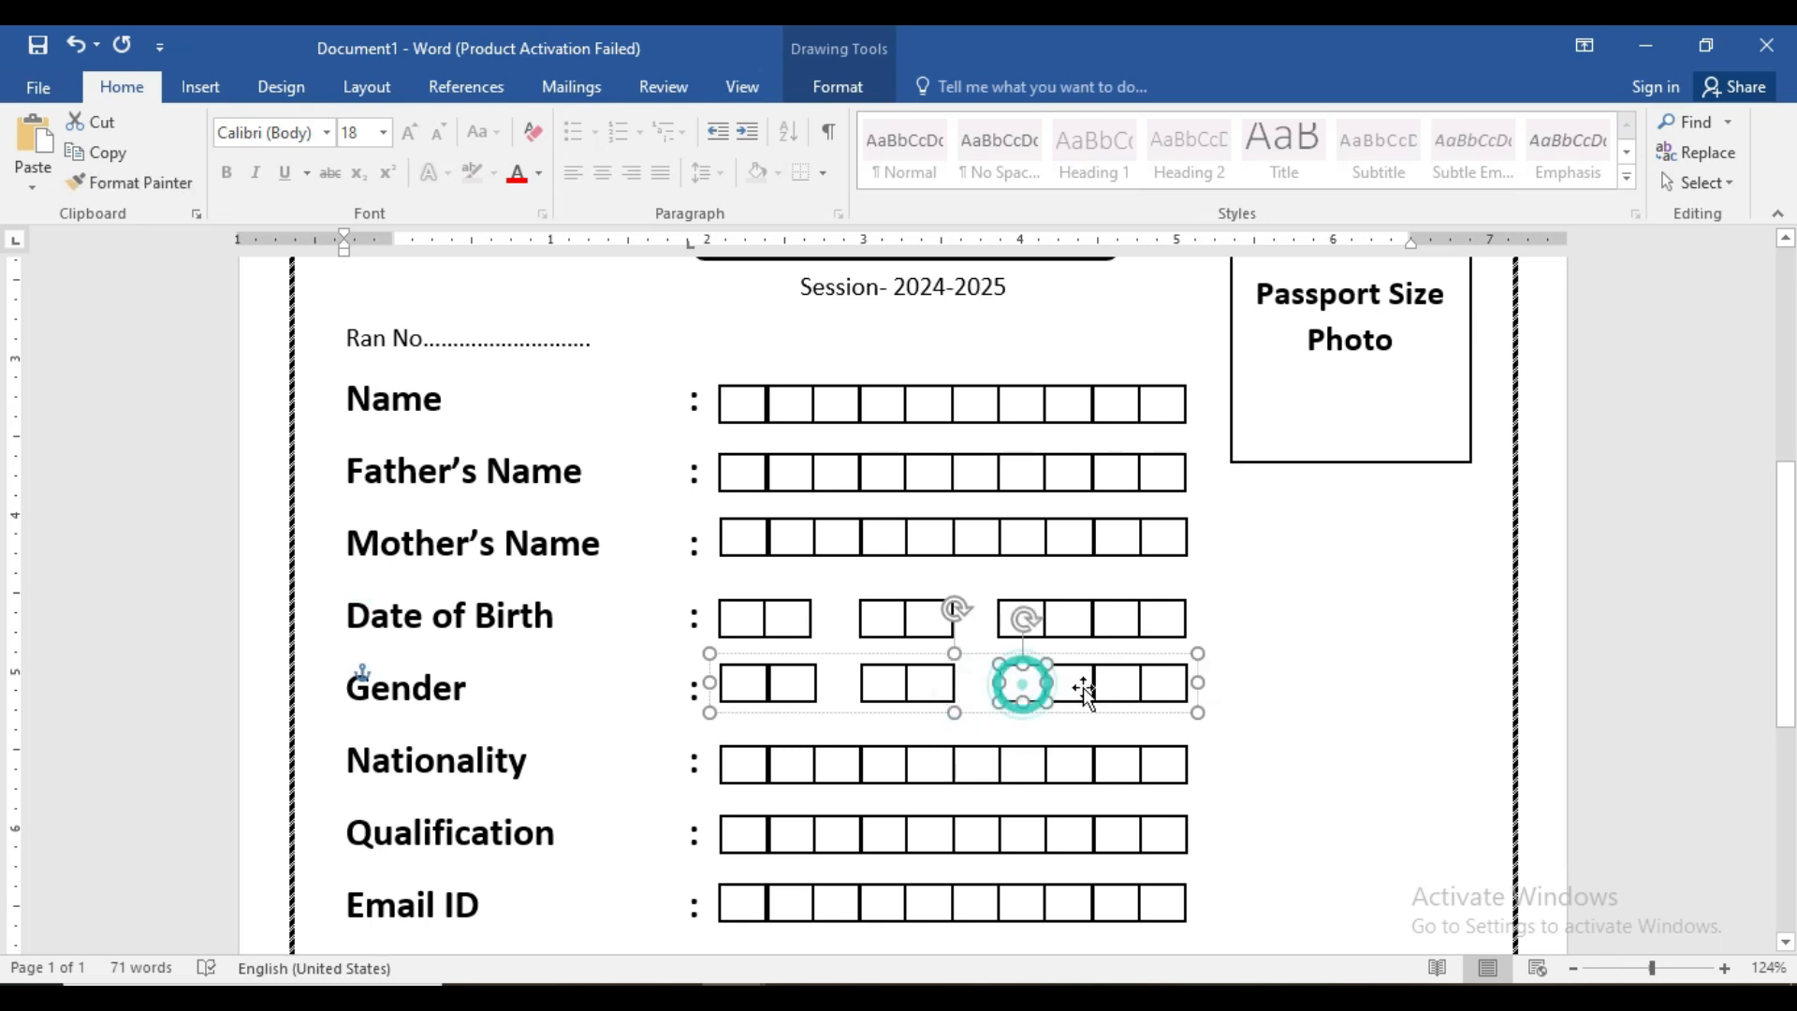
pyautogui.press('Delete')
# - Delete the remaining extra Gender boxes, leaving two pairs
pyautogui.click(1093, 688)
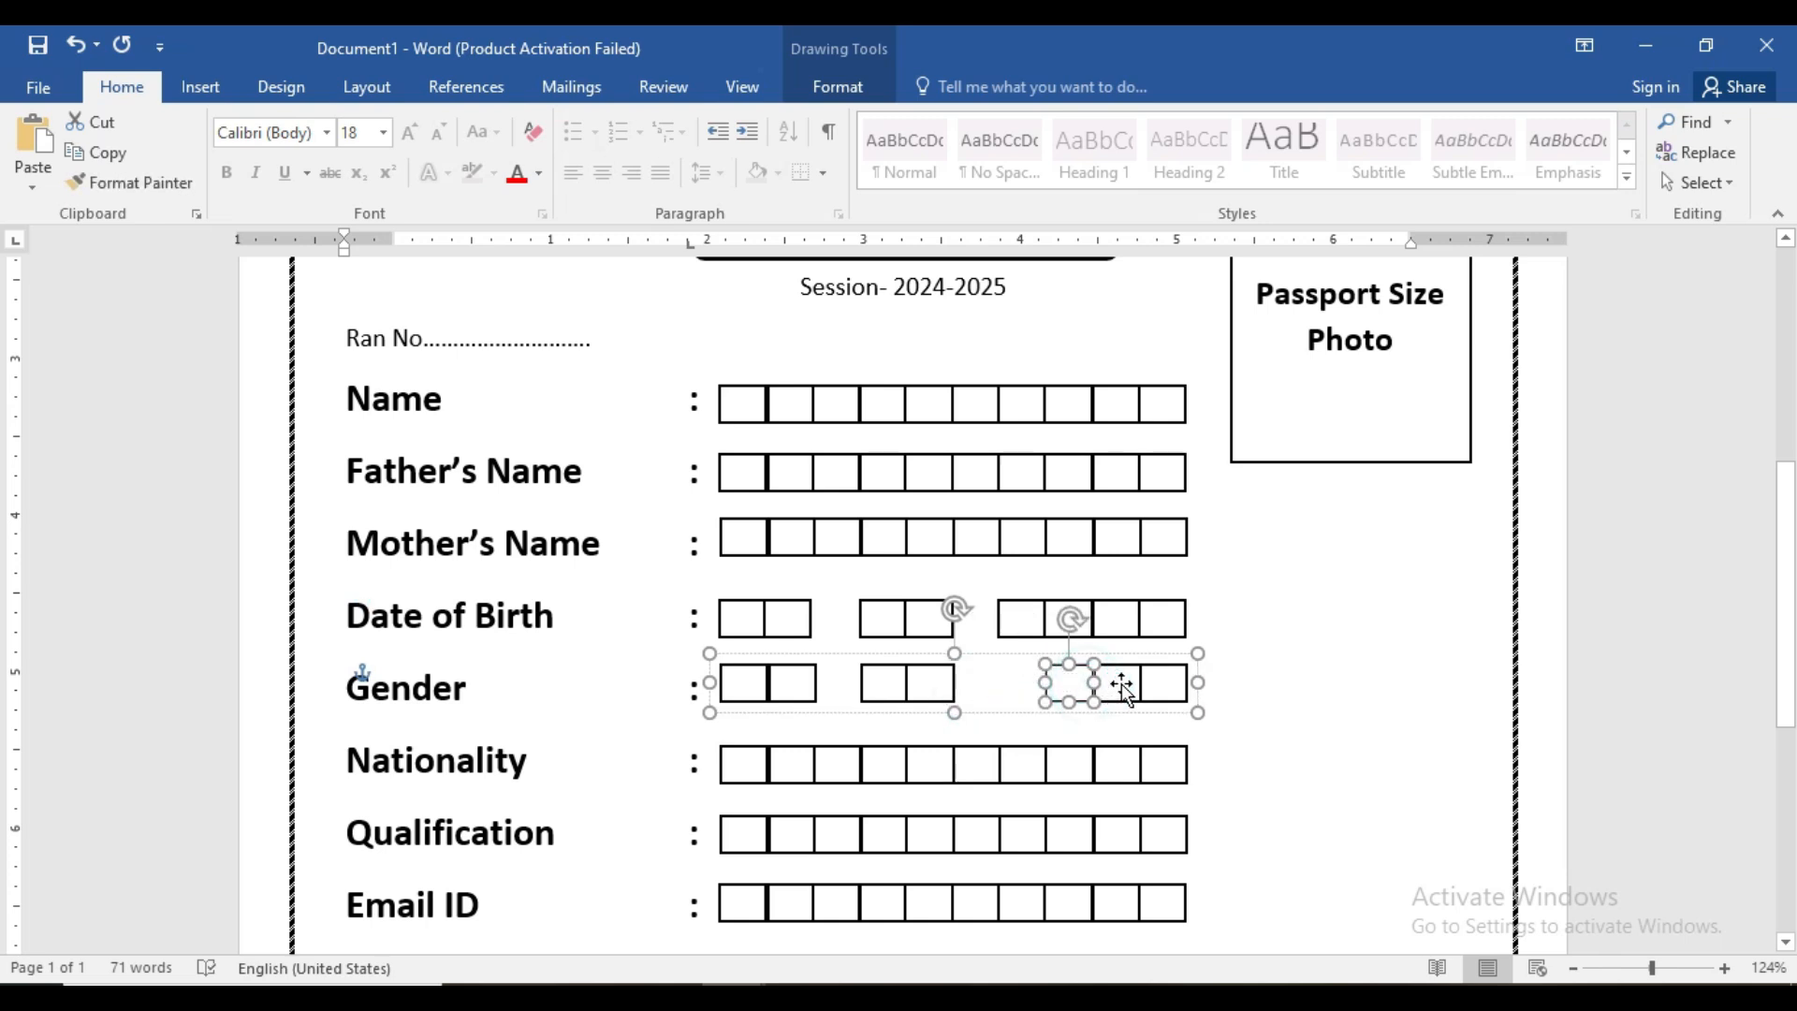
pyautogui.click(1118, 686)
pyautogui.press('Delete')
pyautogui.click(1067, 685)
pyautogui.press('Delete')
pyautogui.click(1158, 683)
pyautogui.press('Delete')
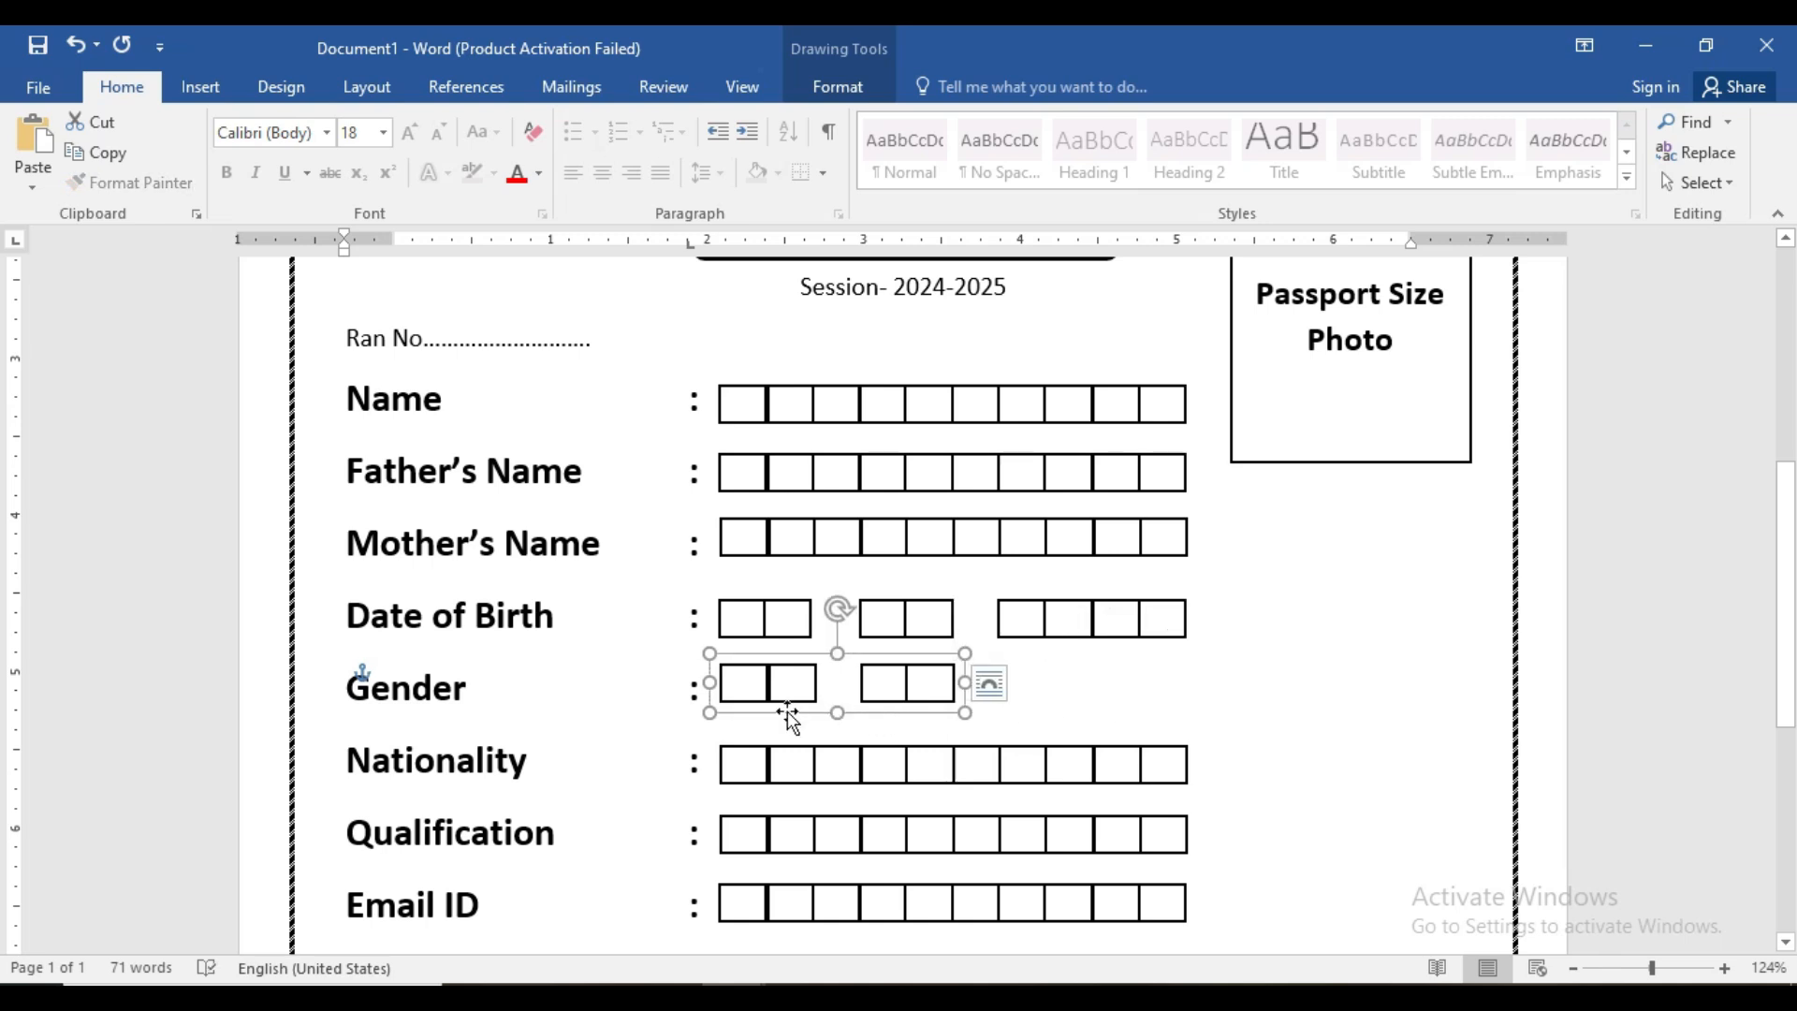
pyautogui.click(747, 688)
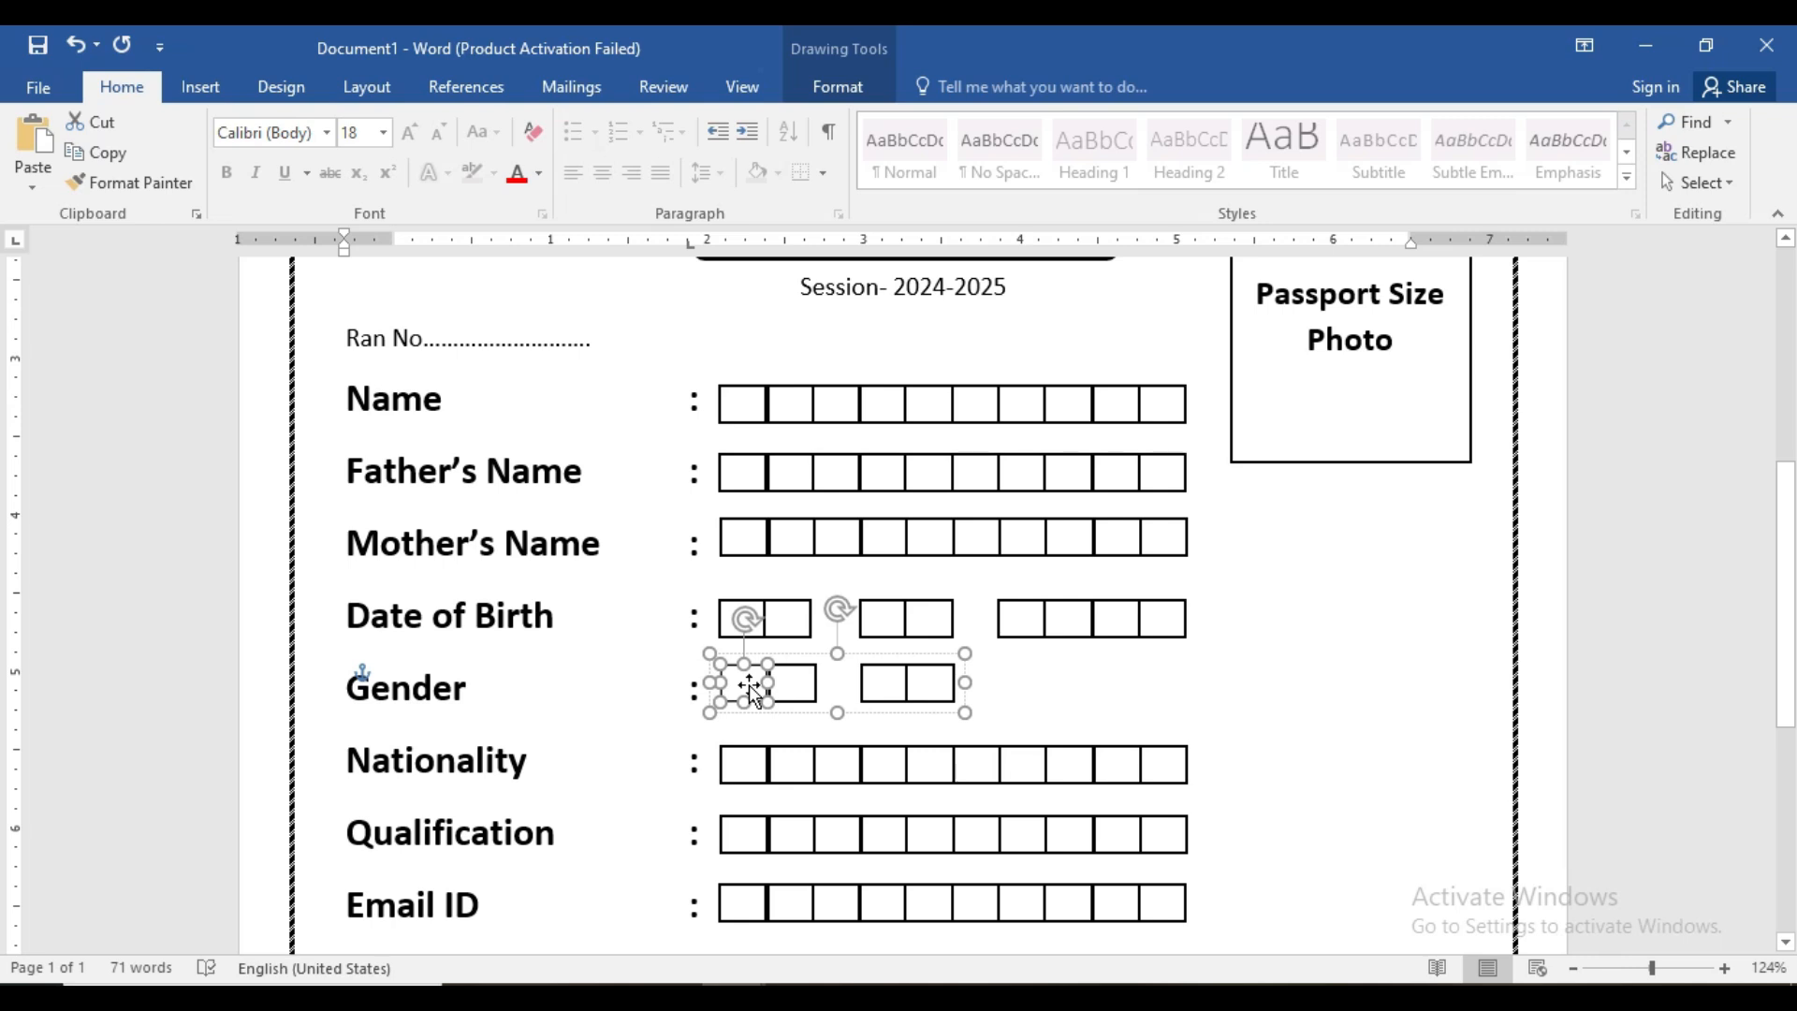
# - Type M inside the first Gender box
pyautogui.rightClick(750, 690)
pyautogui.click(812, 342)
pyautogui.write('m')
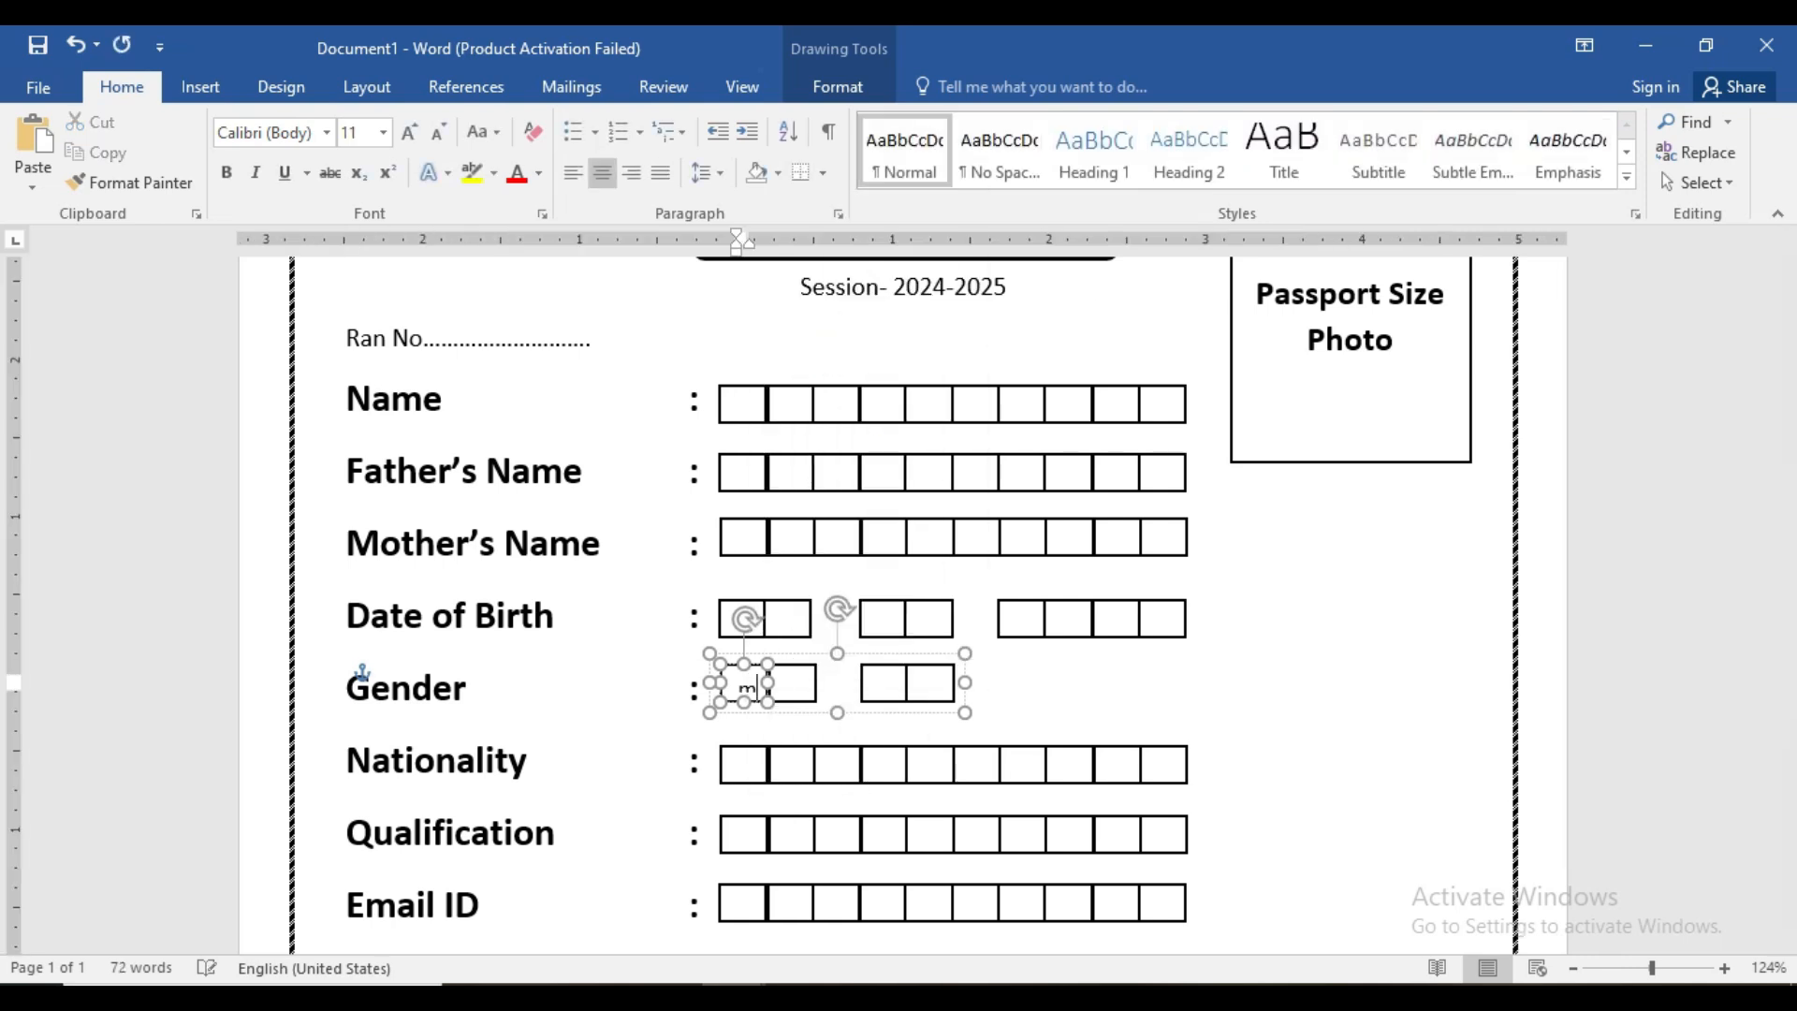
pyautogui.write('M')
pyautogui.click(1081, 675)
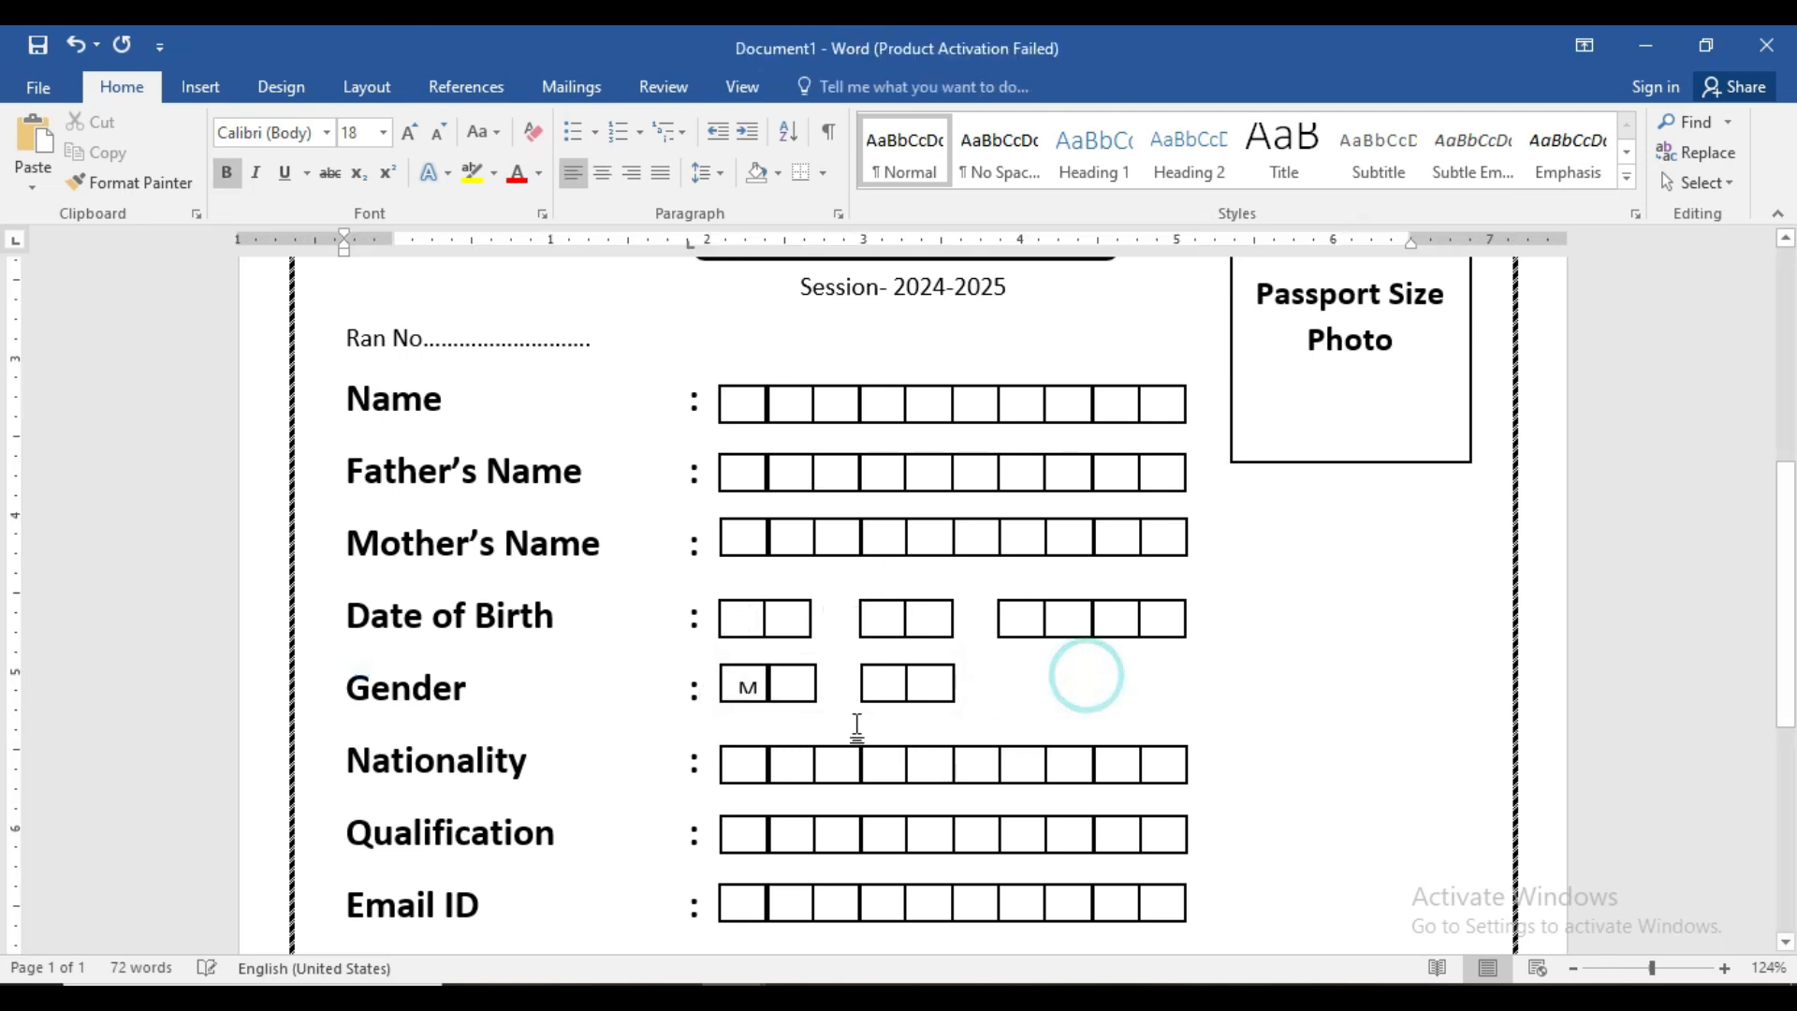
pyautogui.click(746, 697)
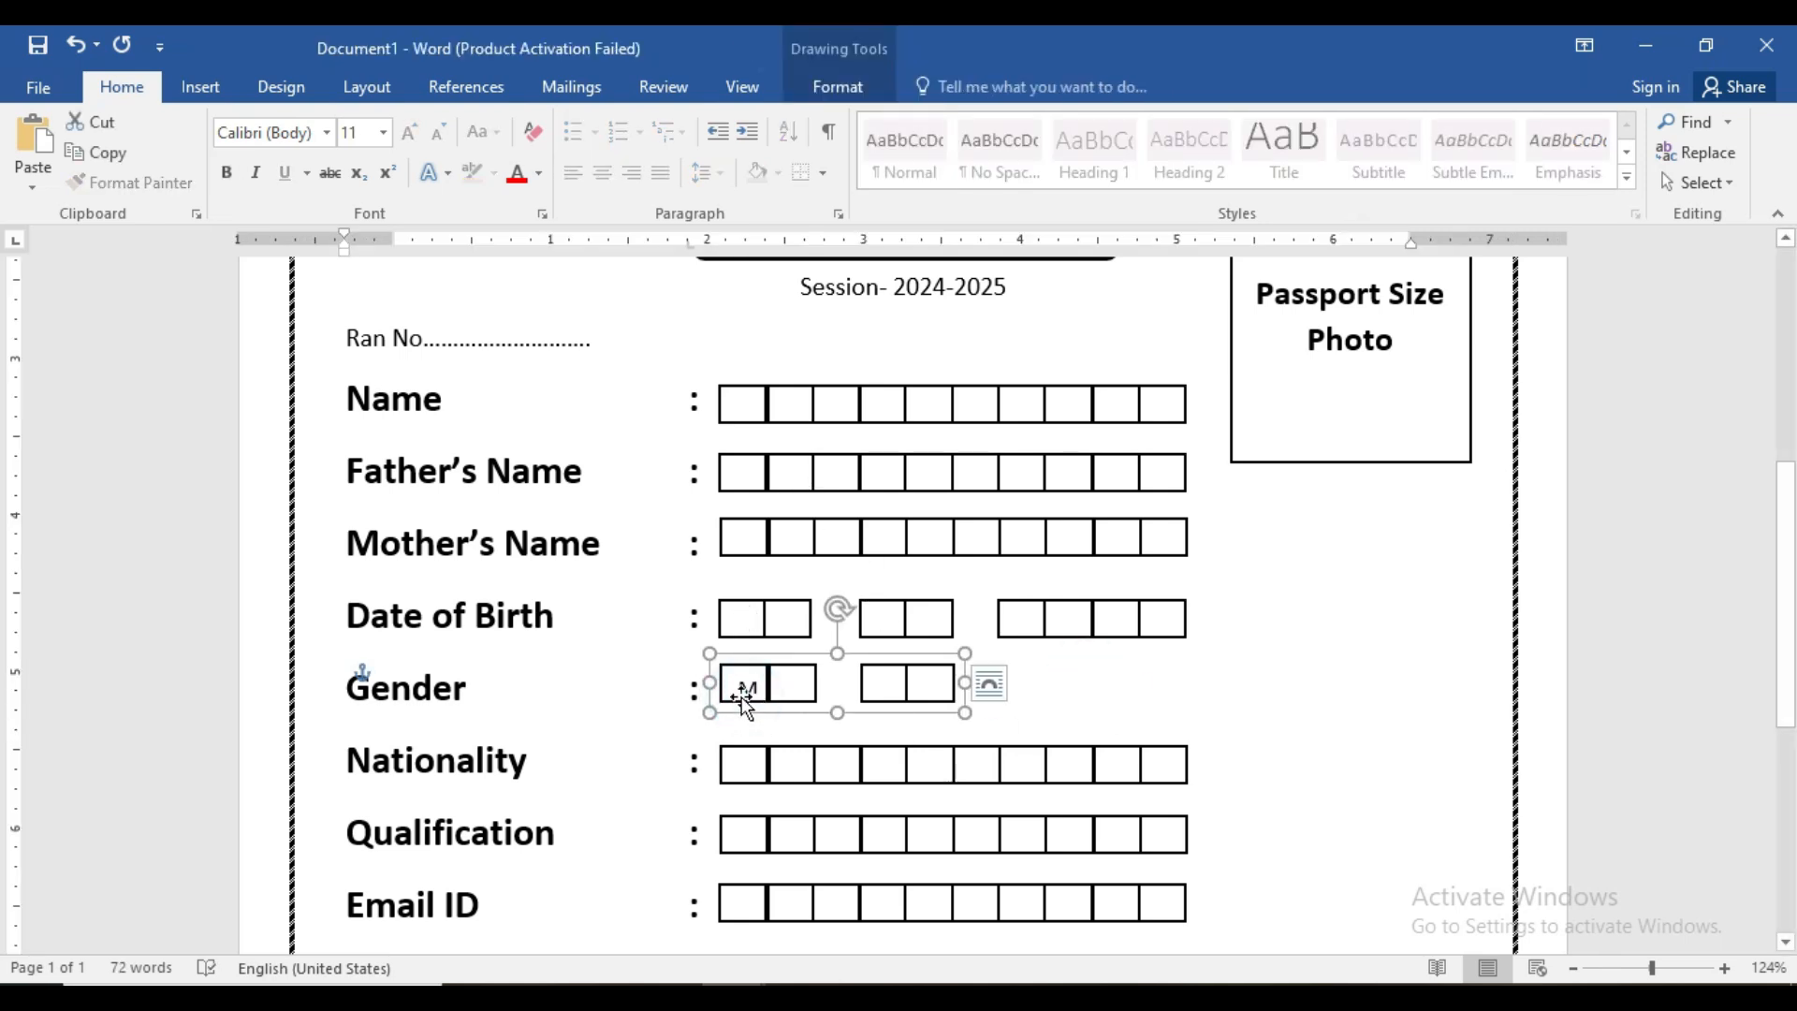
pyautogui.click(744, 698)
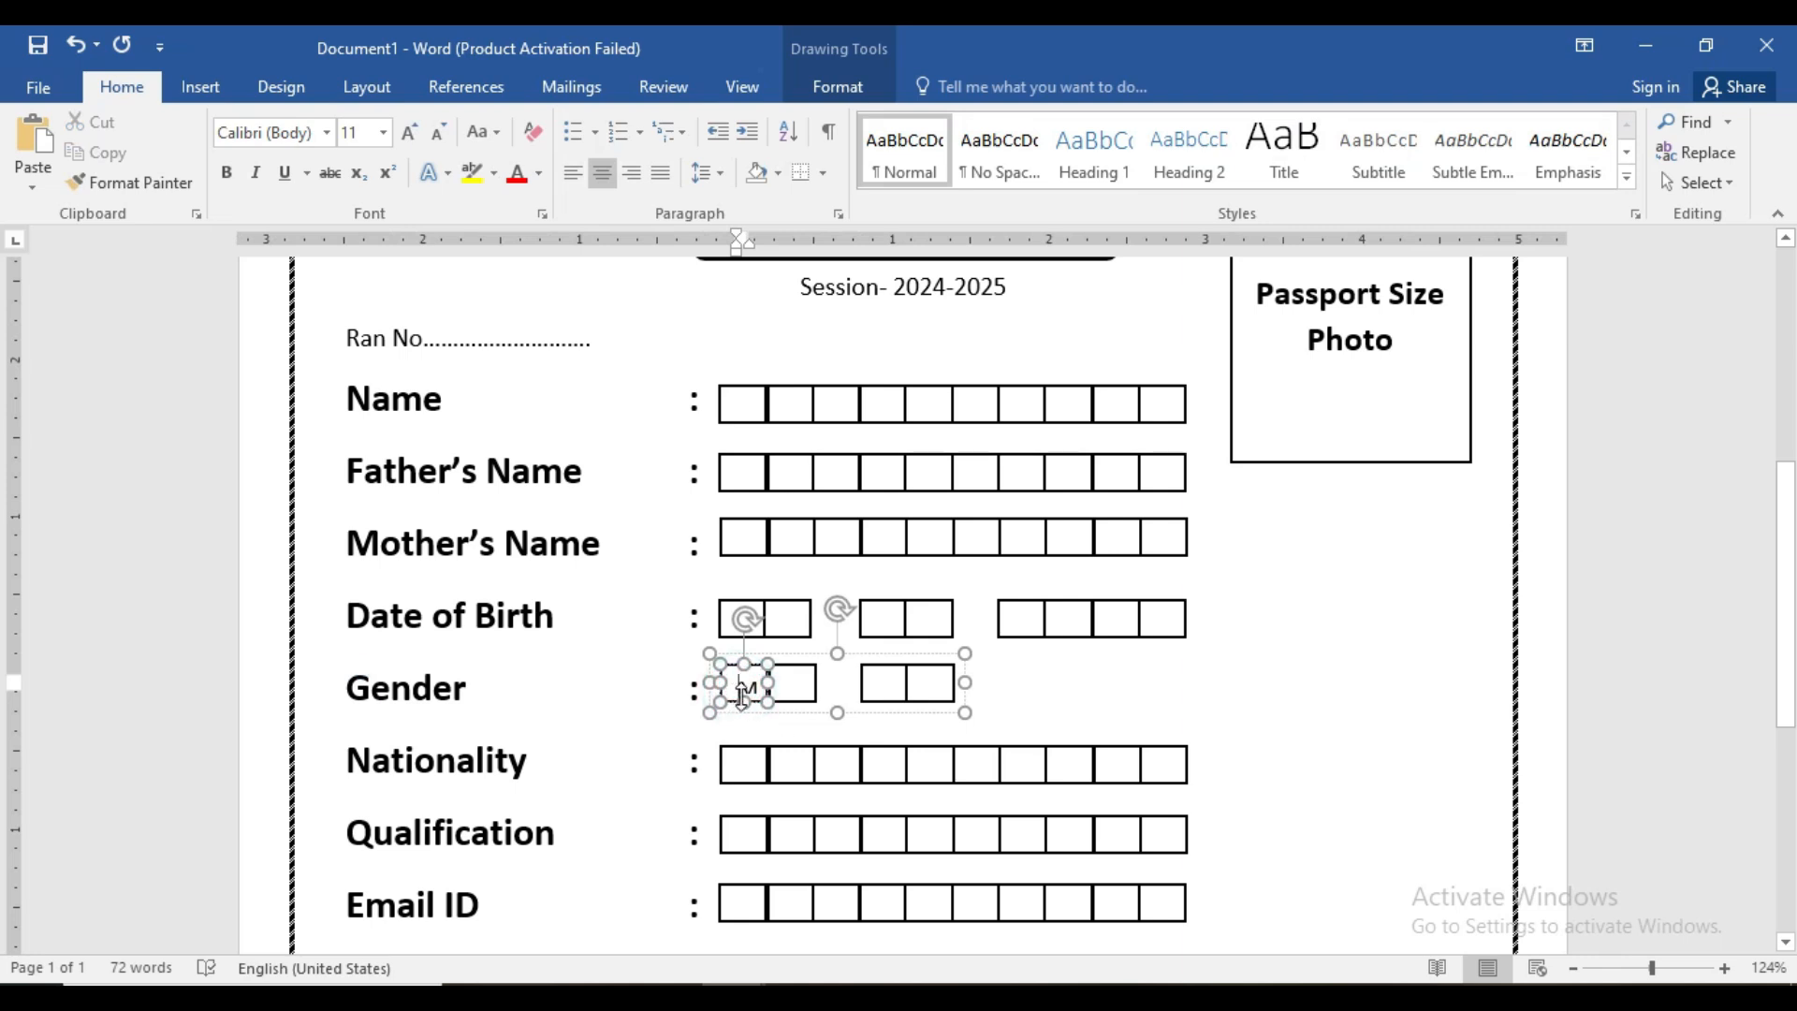
pyautogui.press('Delete')
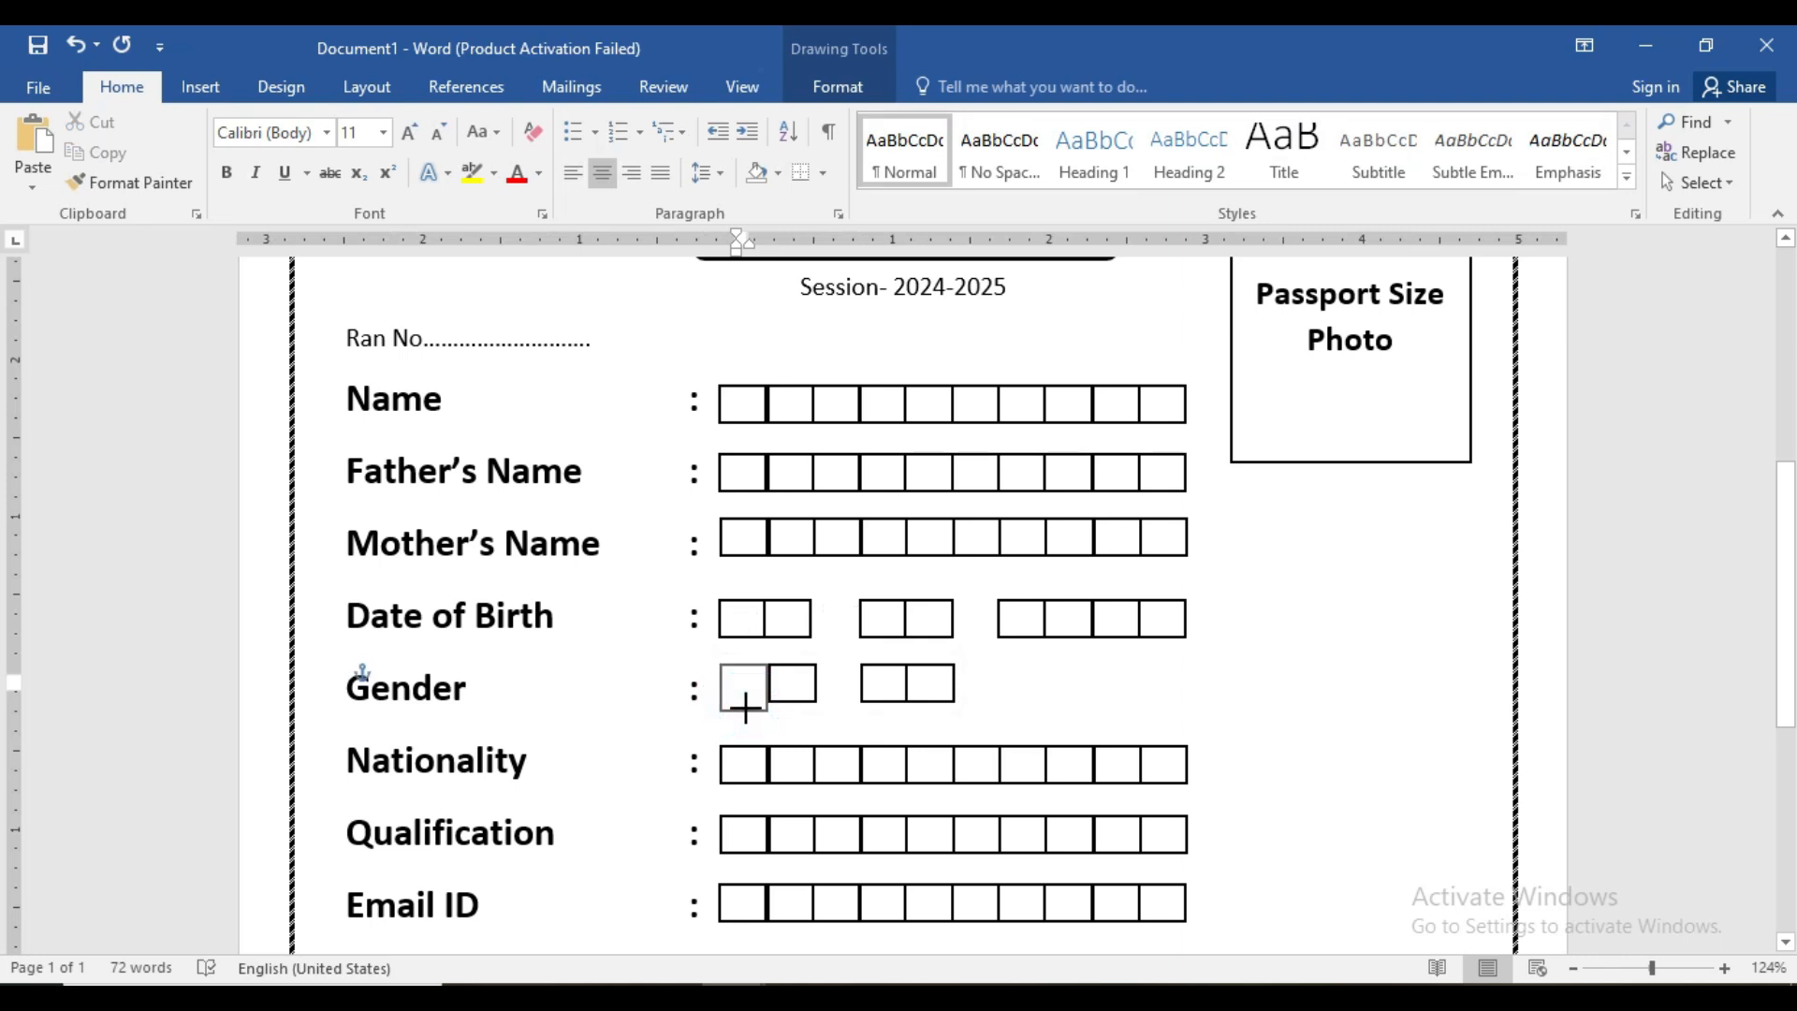
pyautogui.hotkey('ctrl', 'z')
pyautogui.click(842, 742)
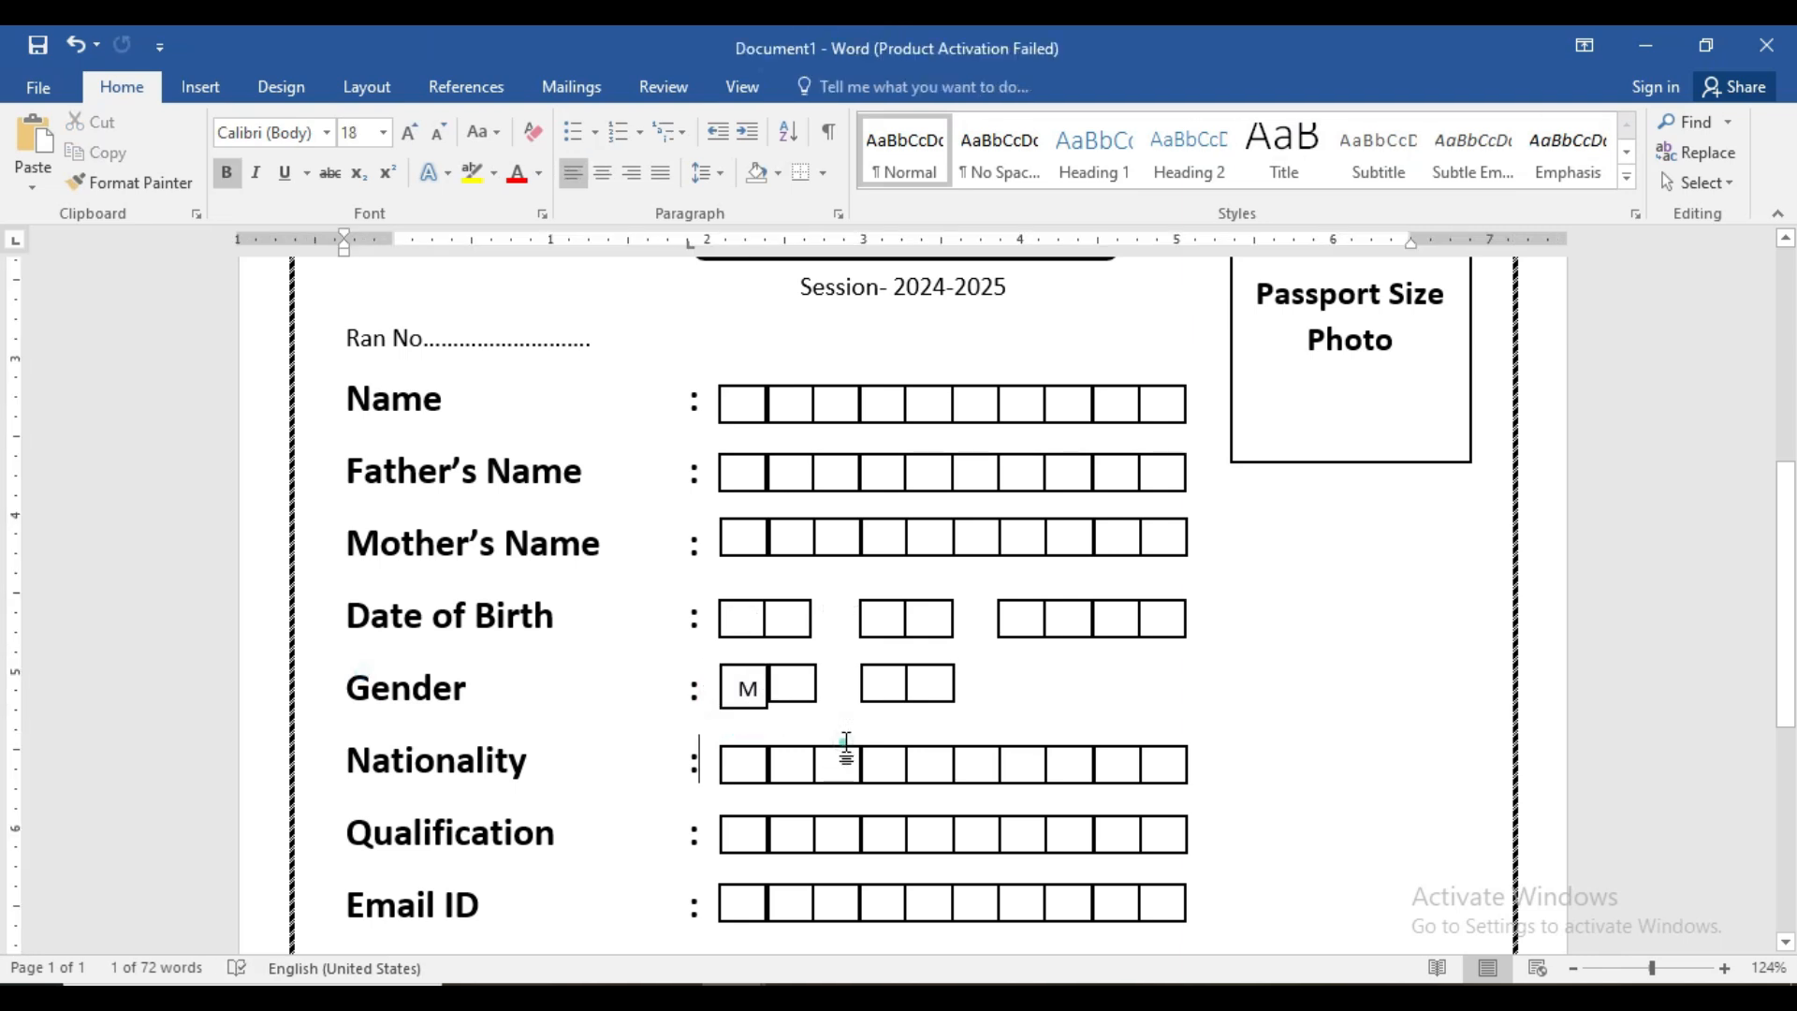
# - Type F in the first box of the second Gender pair and make it taller
pyautogui.click(883, 684)
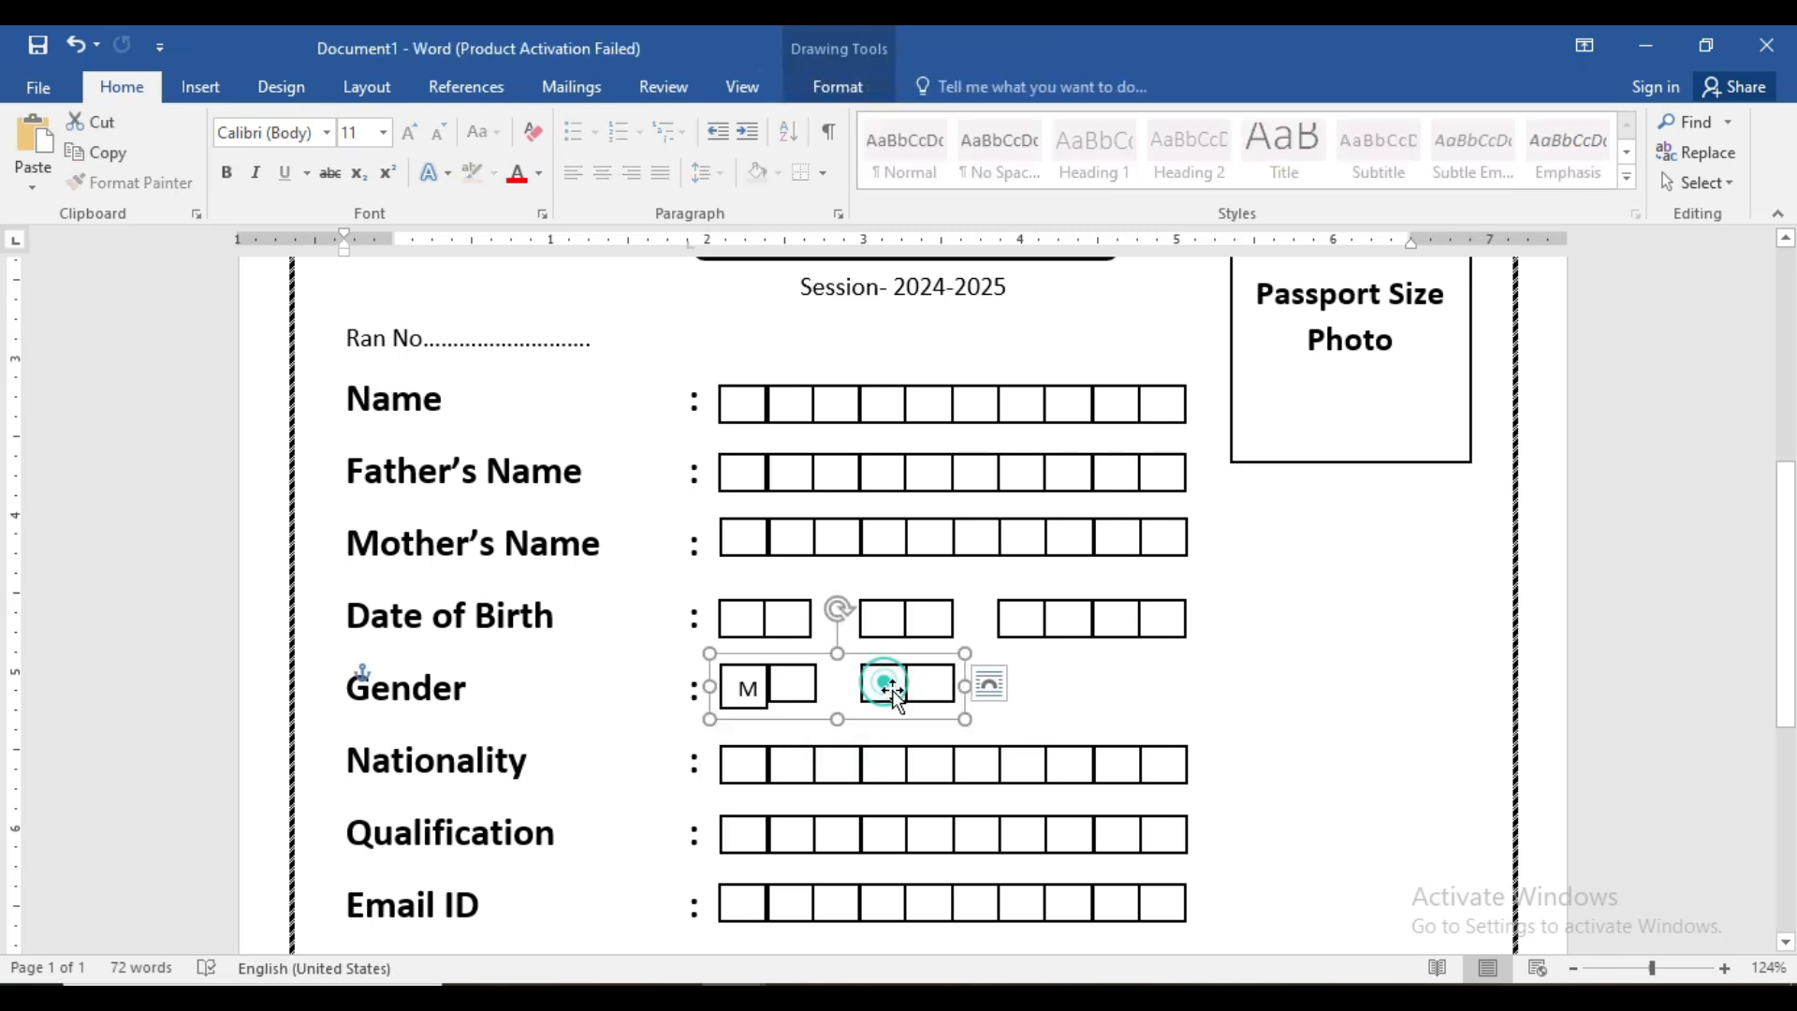
pyautogui.click(868, 693)
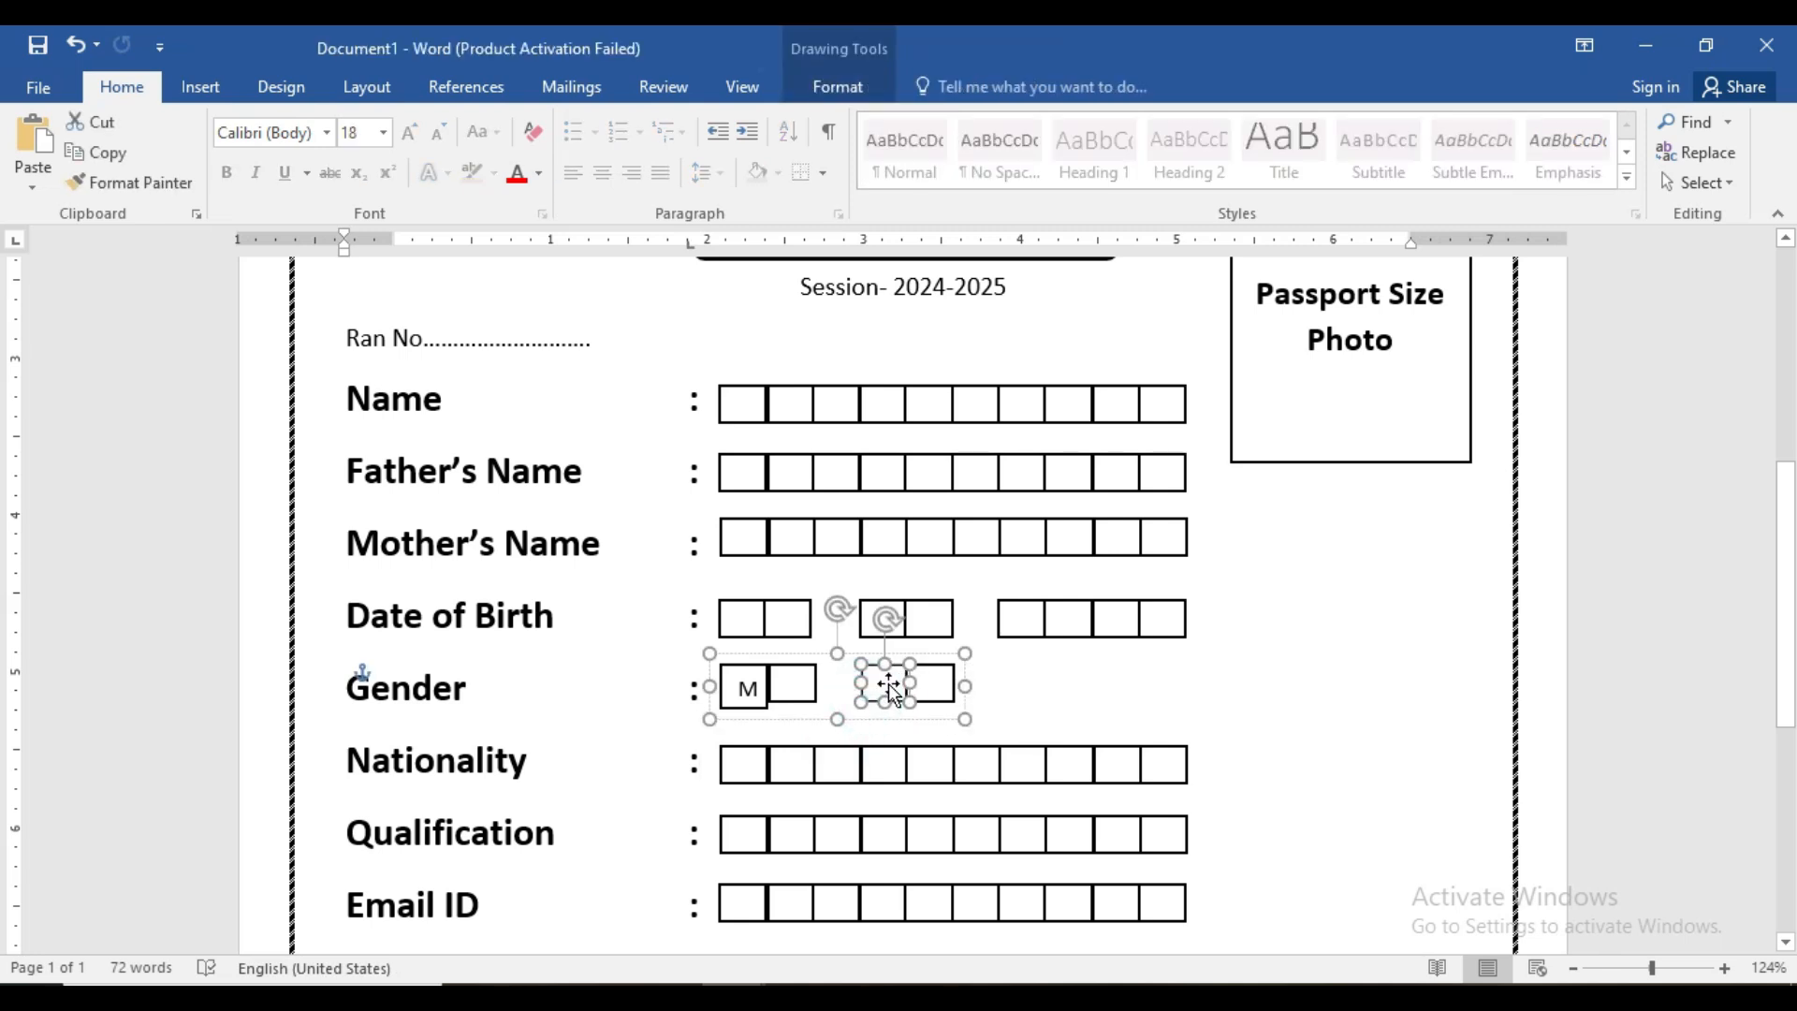
pyautogui.rightClick(889, 683)
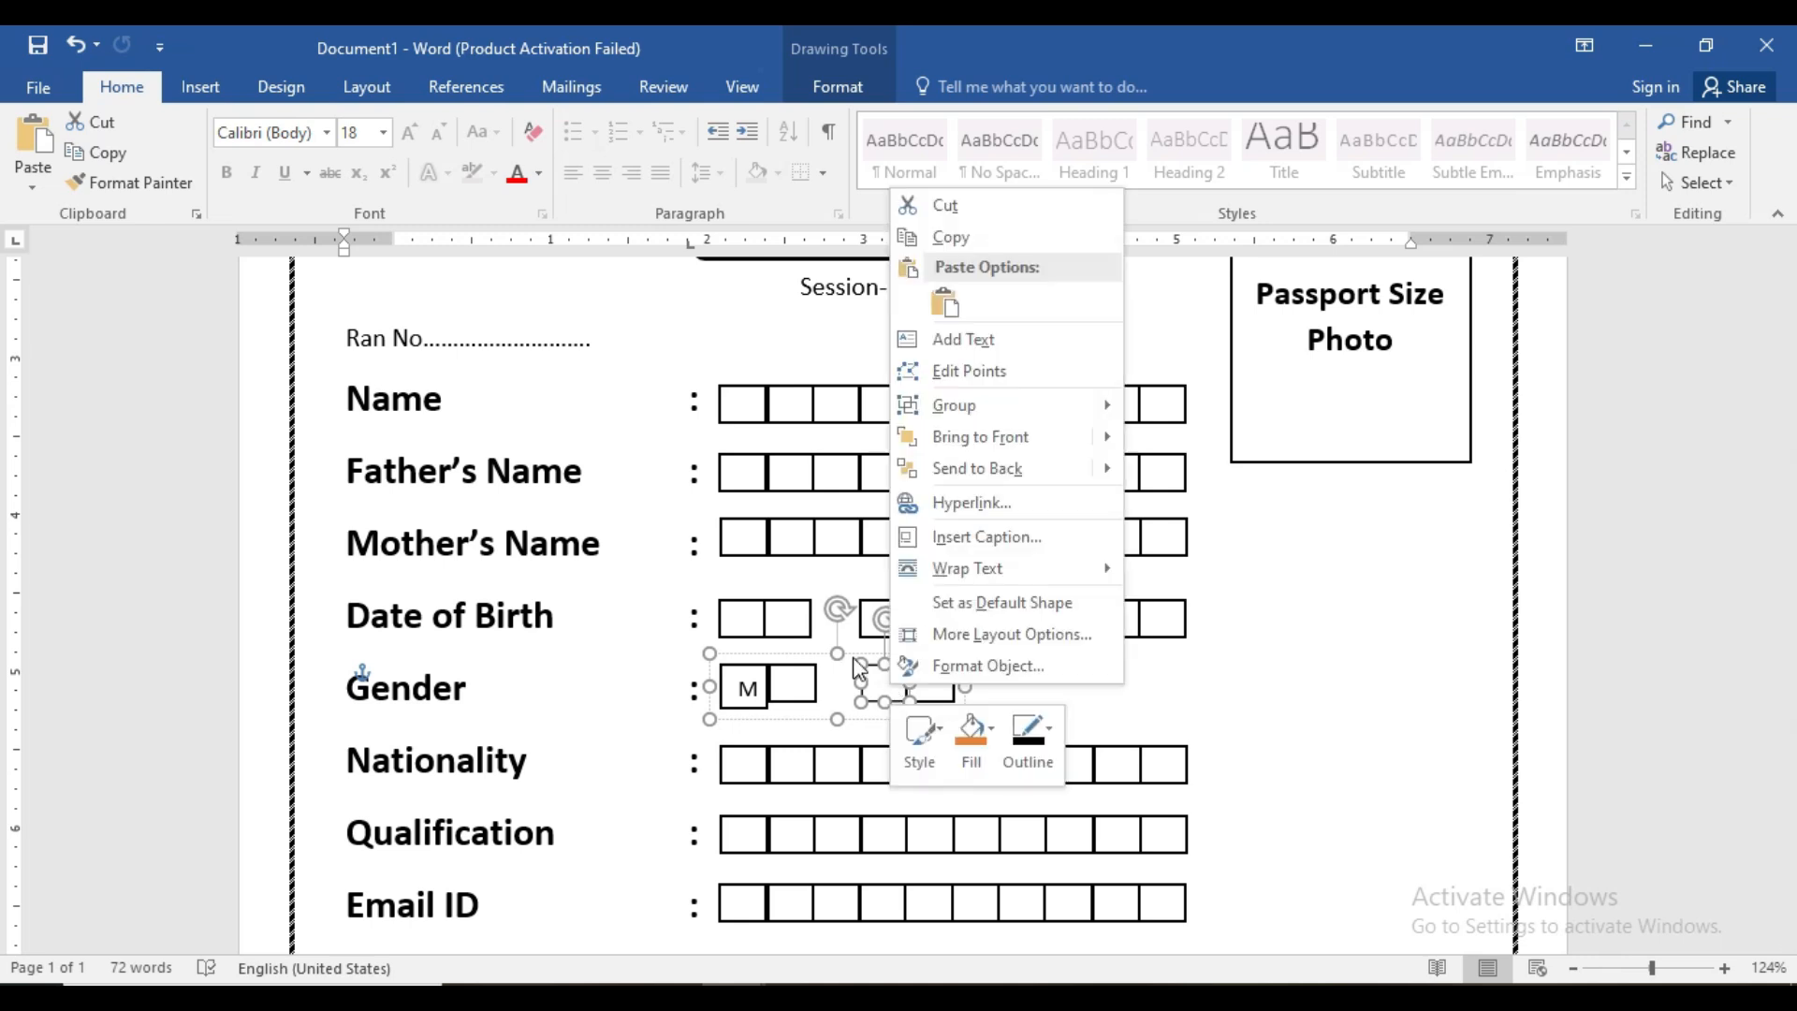
pyautogui.click(933, 344)
pyautogui.write('F')
pyautogui.moveTo(885, 703); pyautogui.dragTo(887, 711)
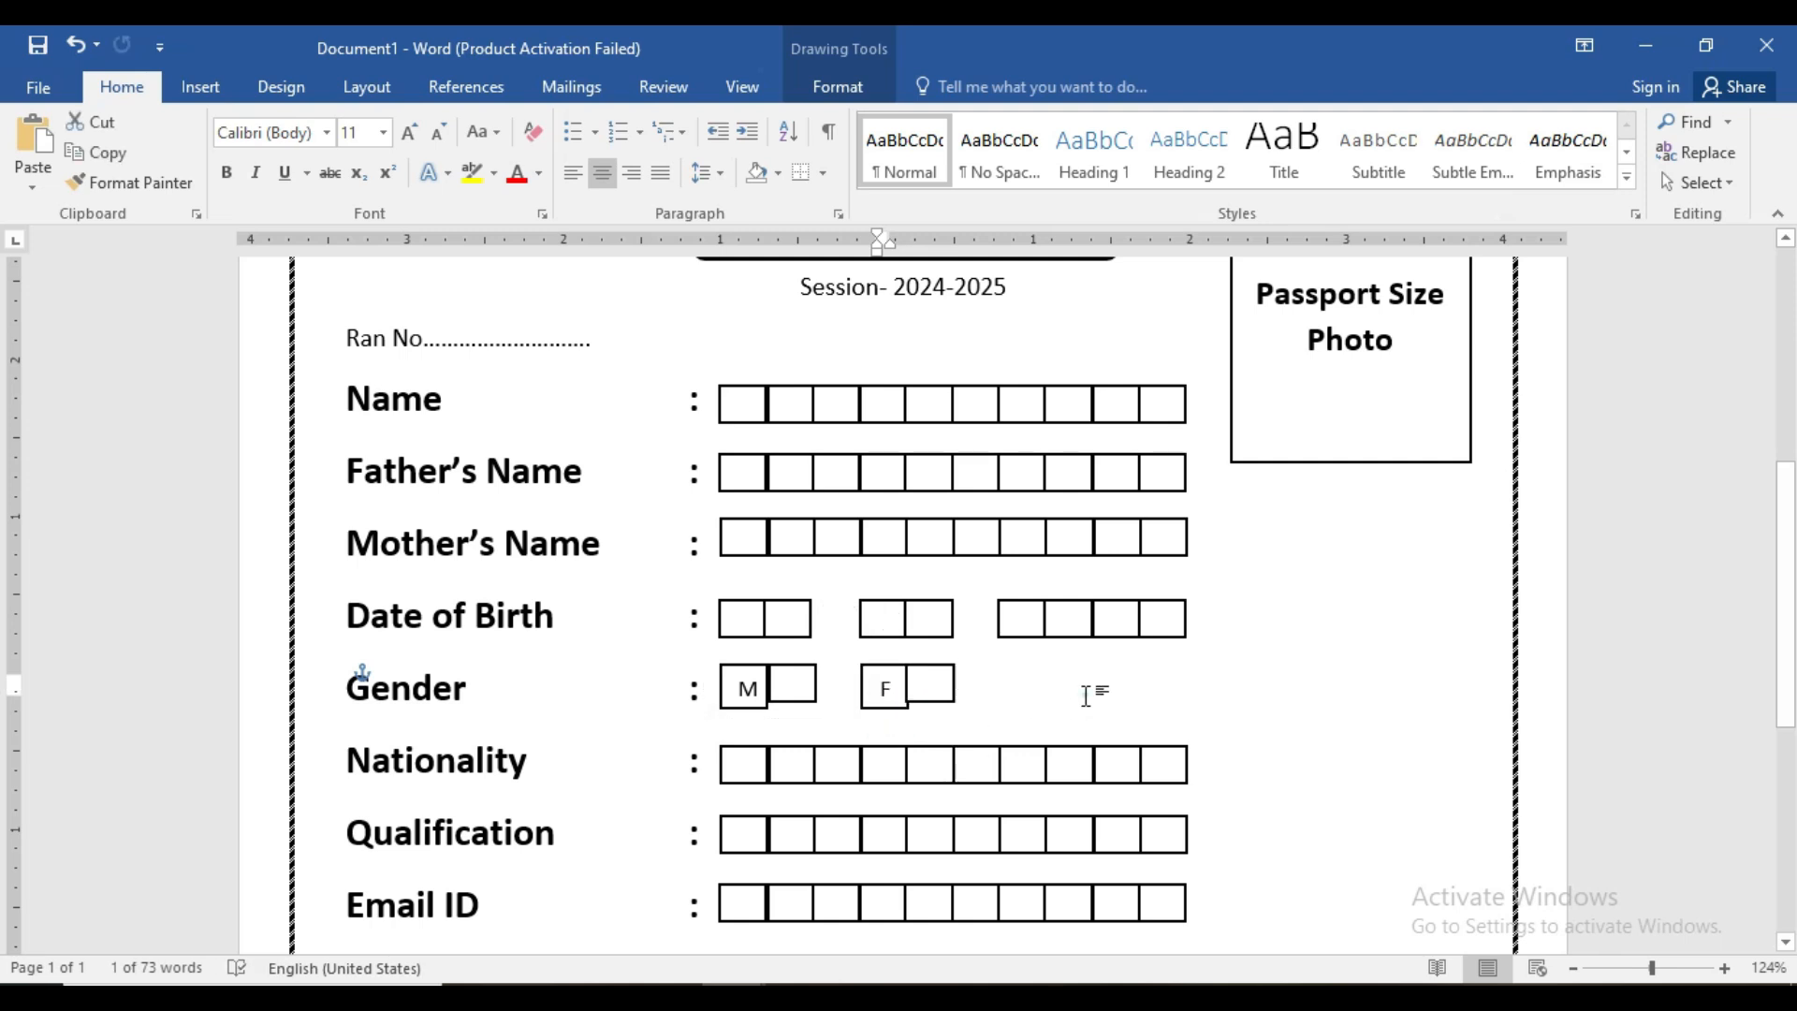
pyautogui.click(1086, 695)
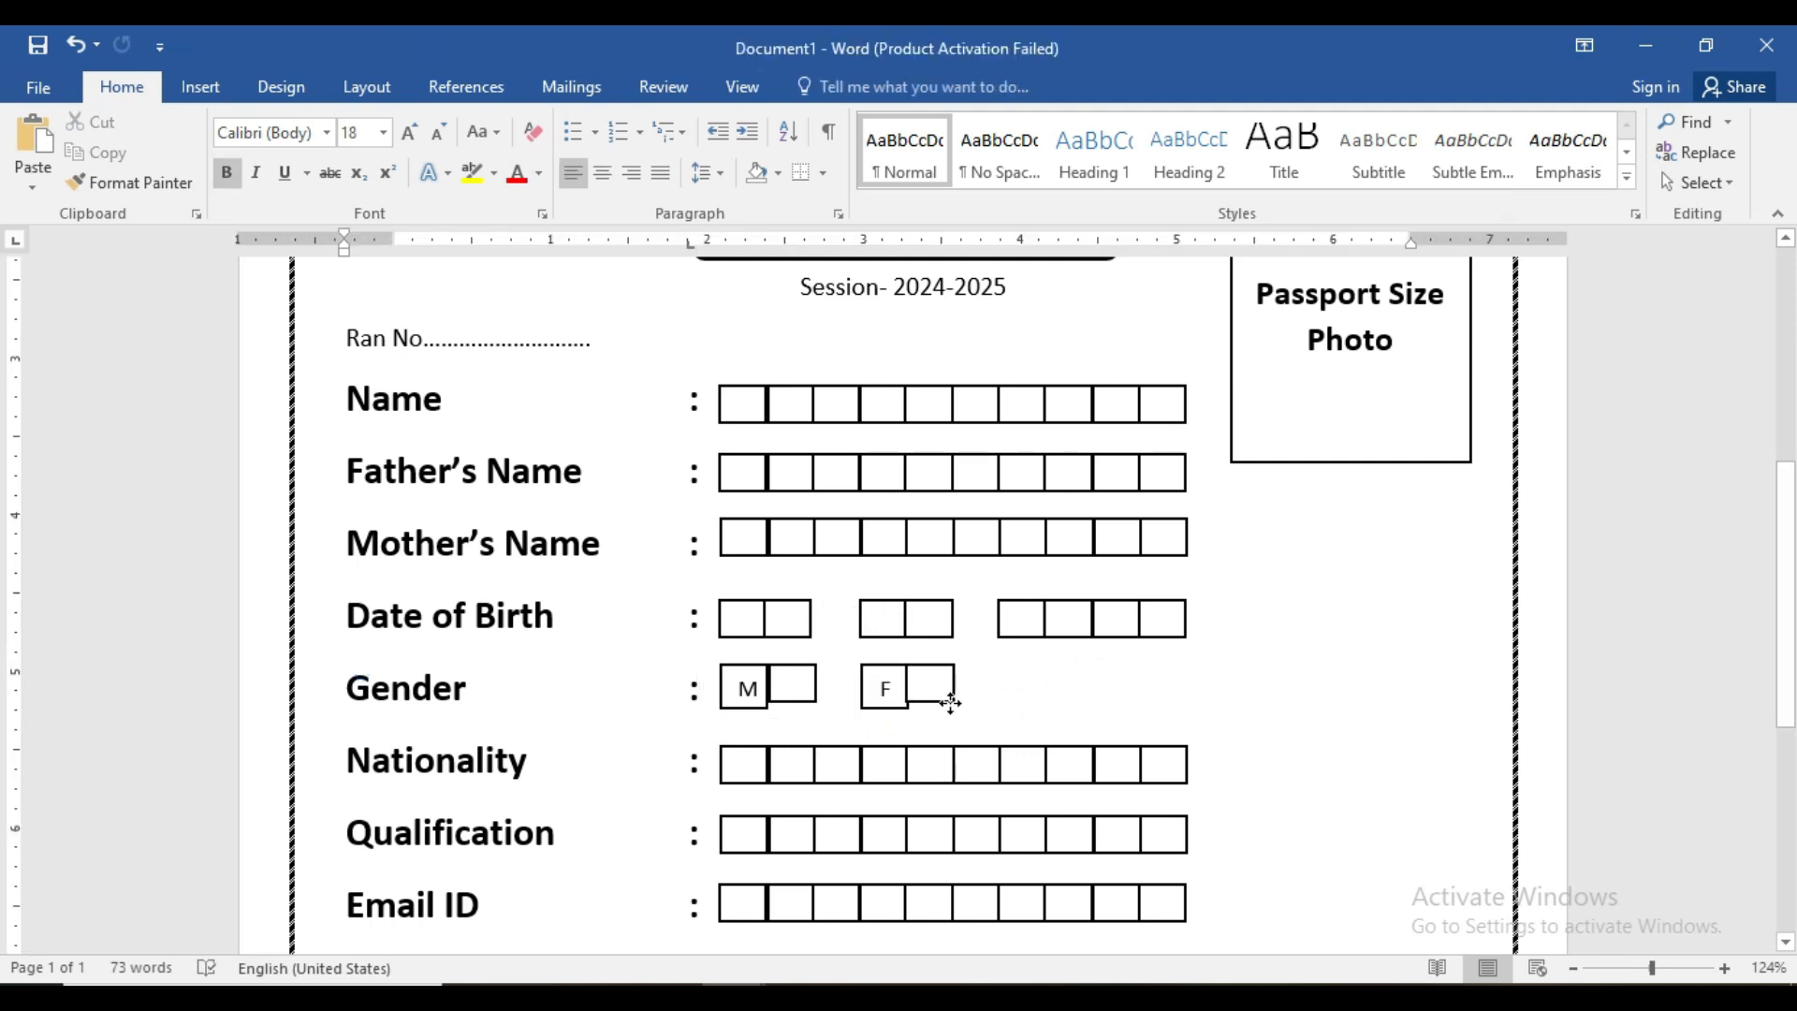
# - Nudge the empty box beside F slightly right
pyautogui.click(951, 702)
pyautogui.click(932, 694)
pyautogui.press('Right')
pyautogui.click(1075, 693)
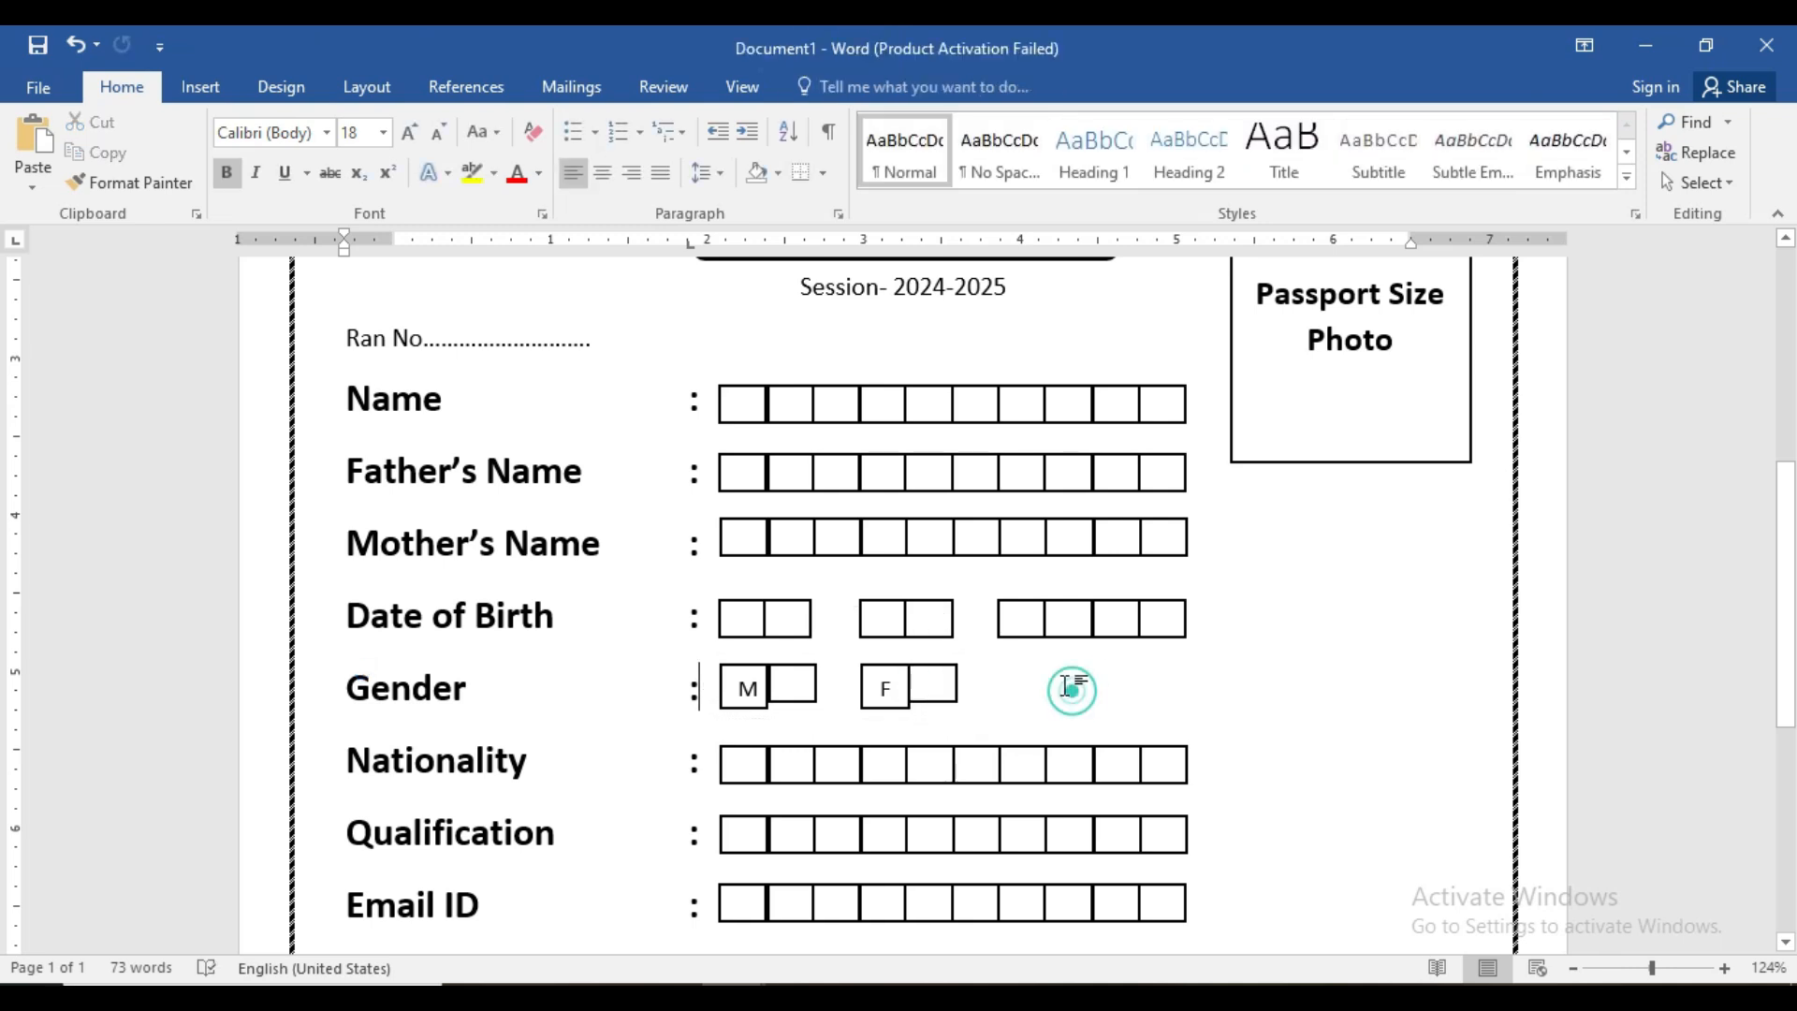
pyautogui.scroll(-1, 1062, 688)
pyautogui.scroll(-1, 1062, 688)
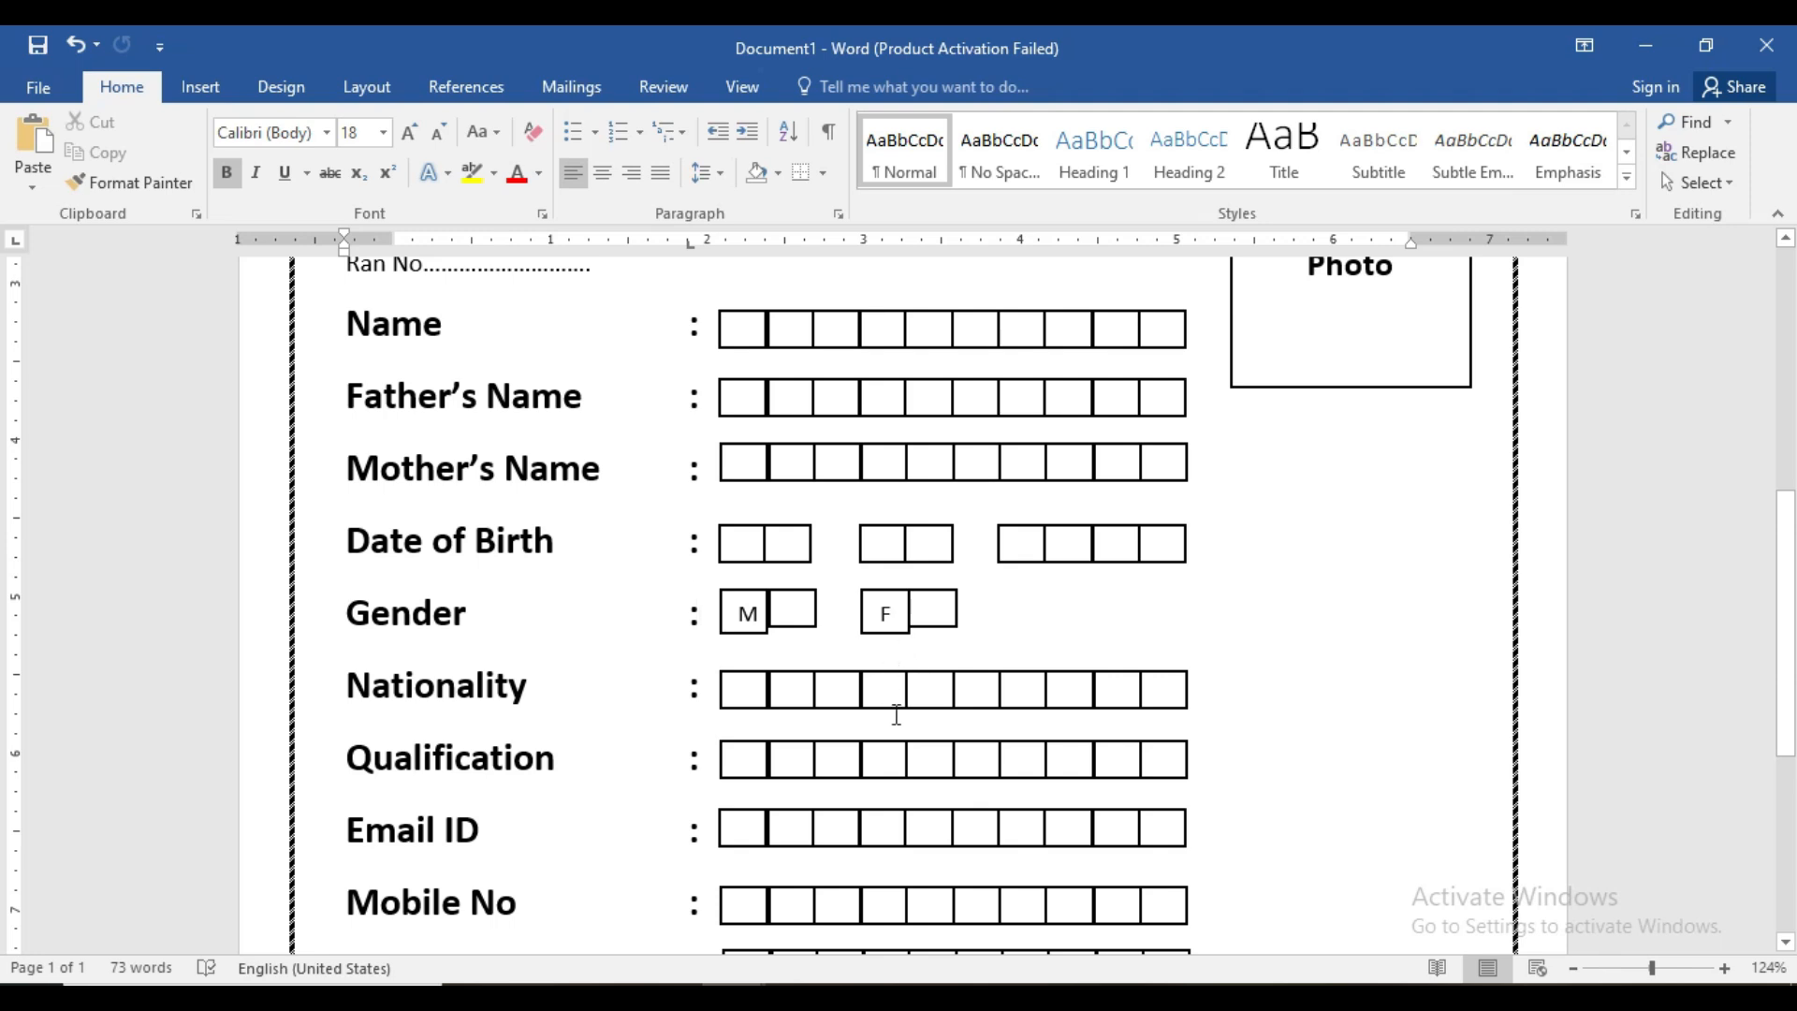
pyautogui.scroll(-2, 829, 758)
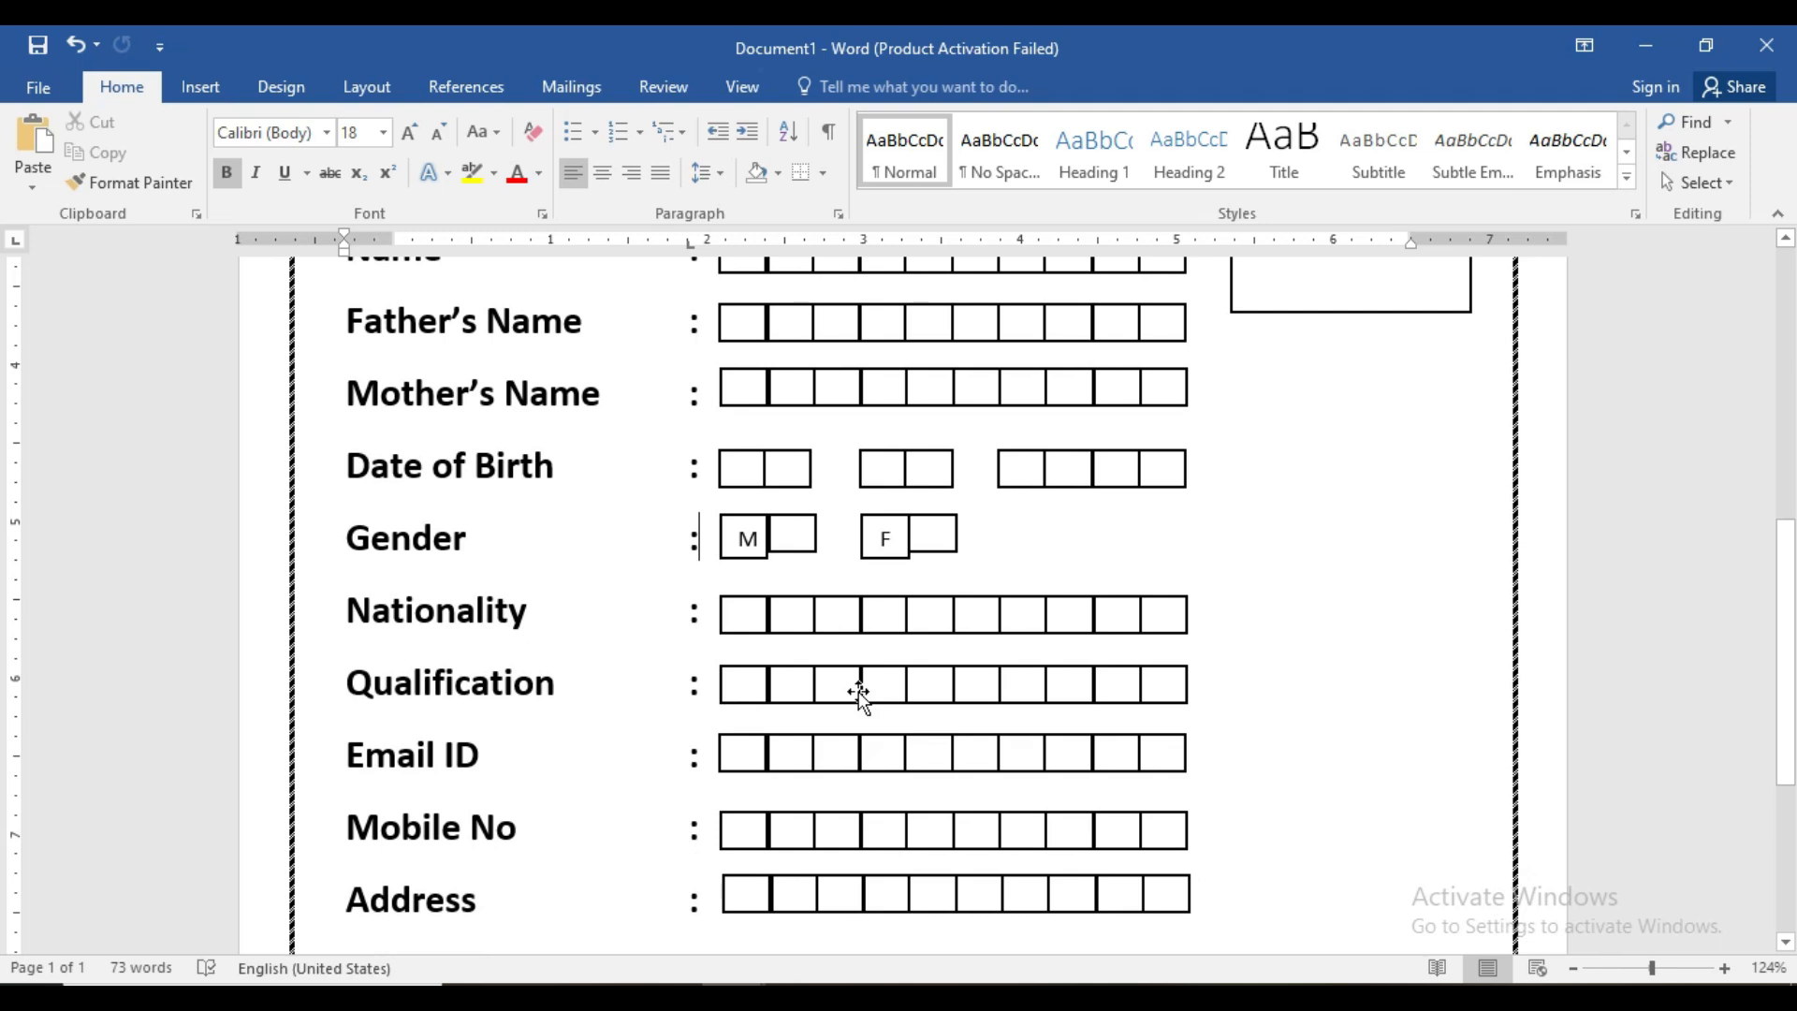
pyautogui.scroll(-2, 858, 693)
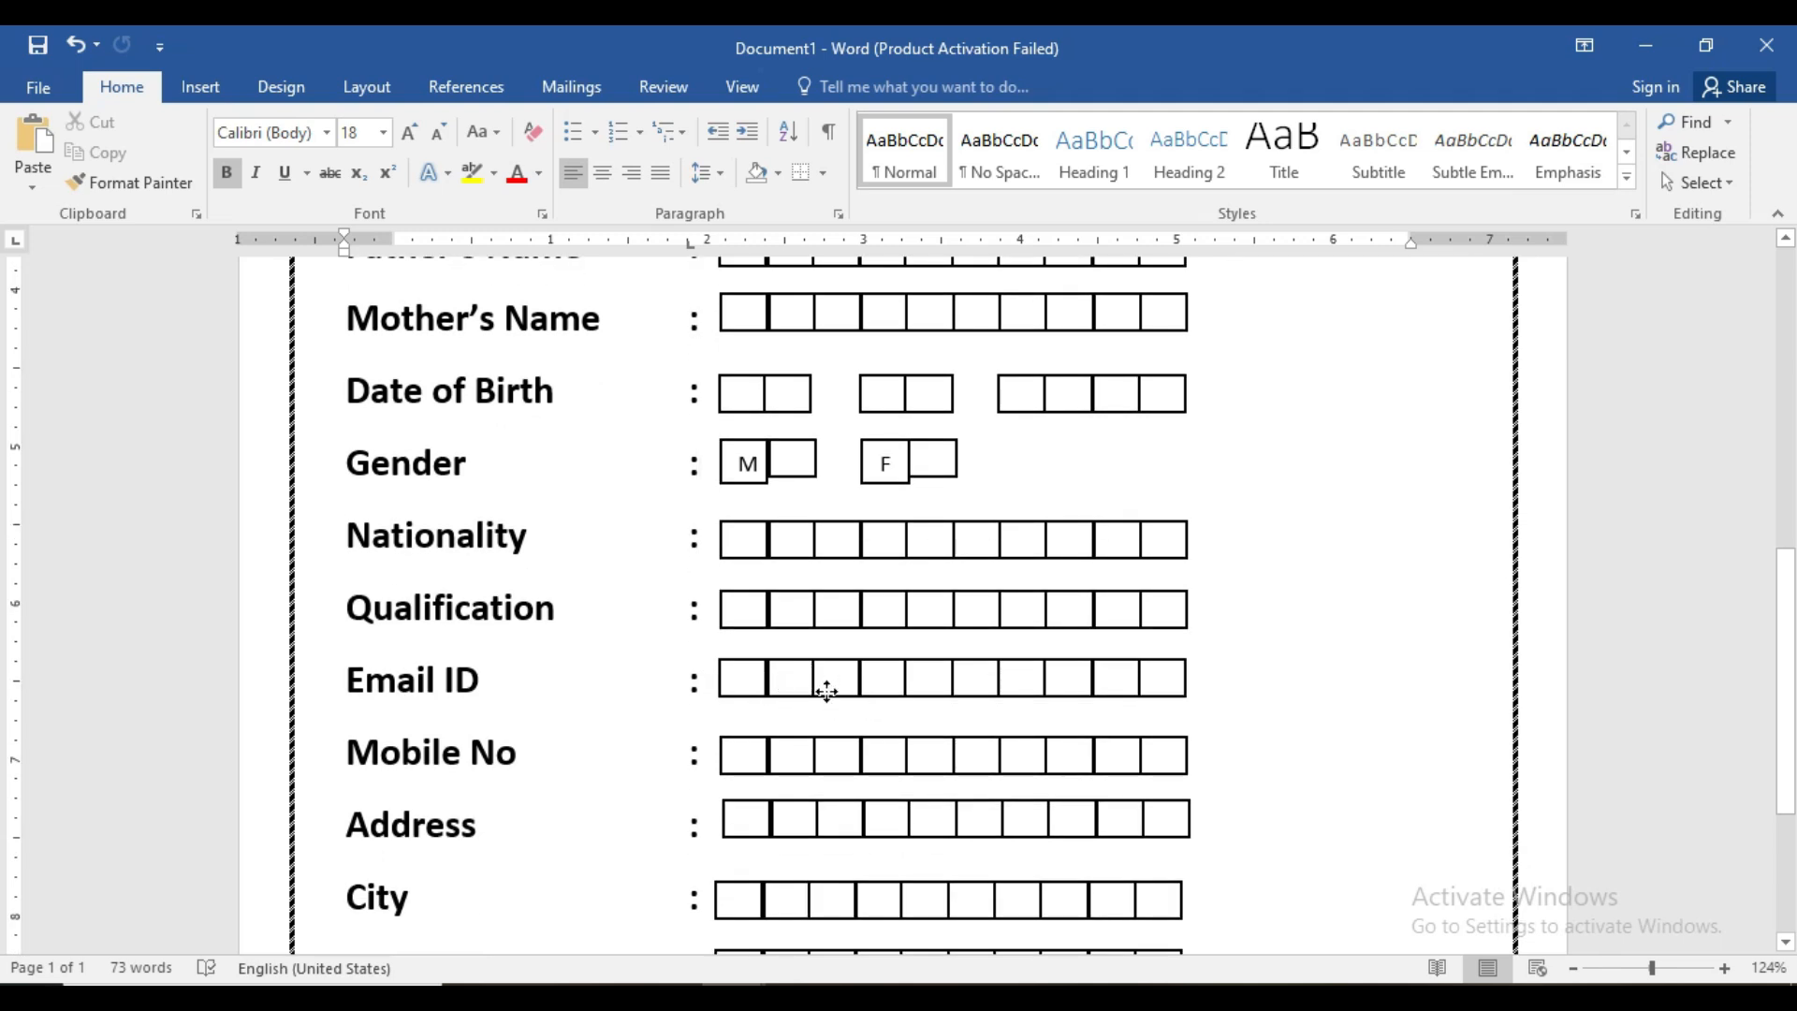
pyautogui.click(828, 690)
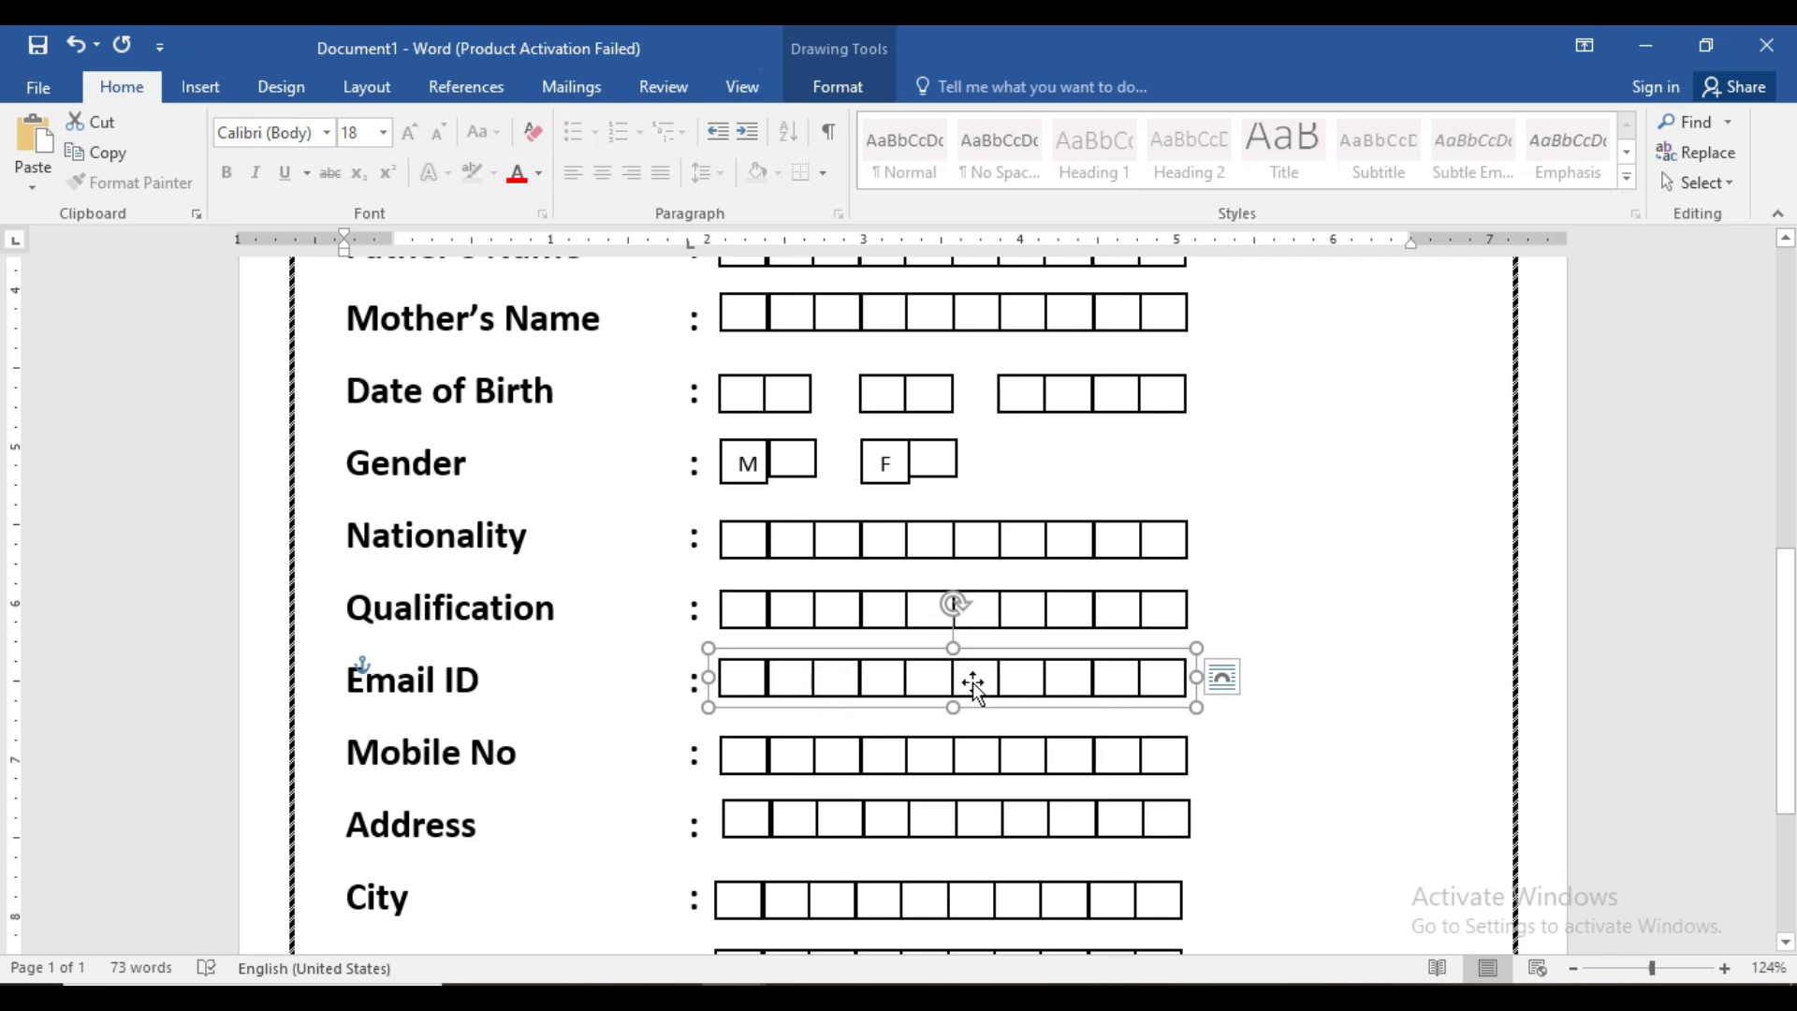
# - Delete the Email ID character boxes and stretch a copied Qualification box into one long box
pyautogui.press('Delete')
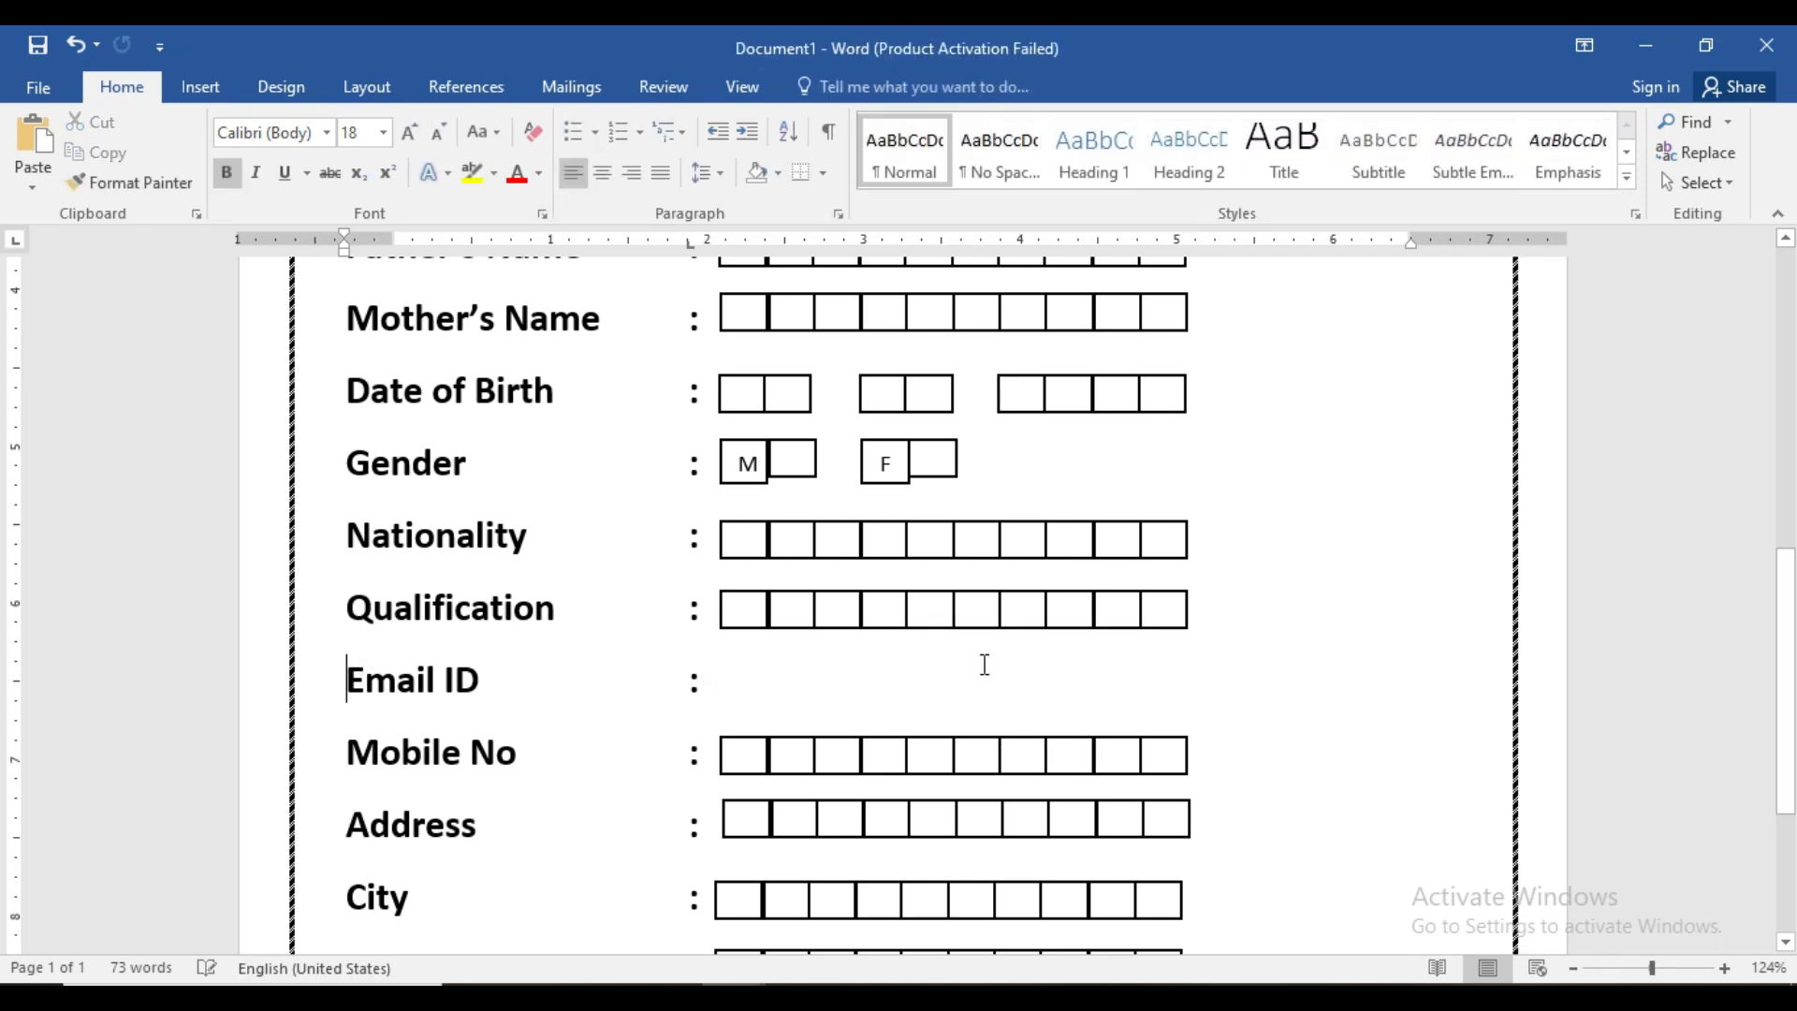
pyautogui.click(878, 612)
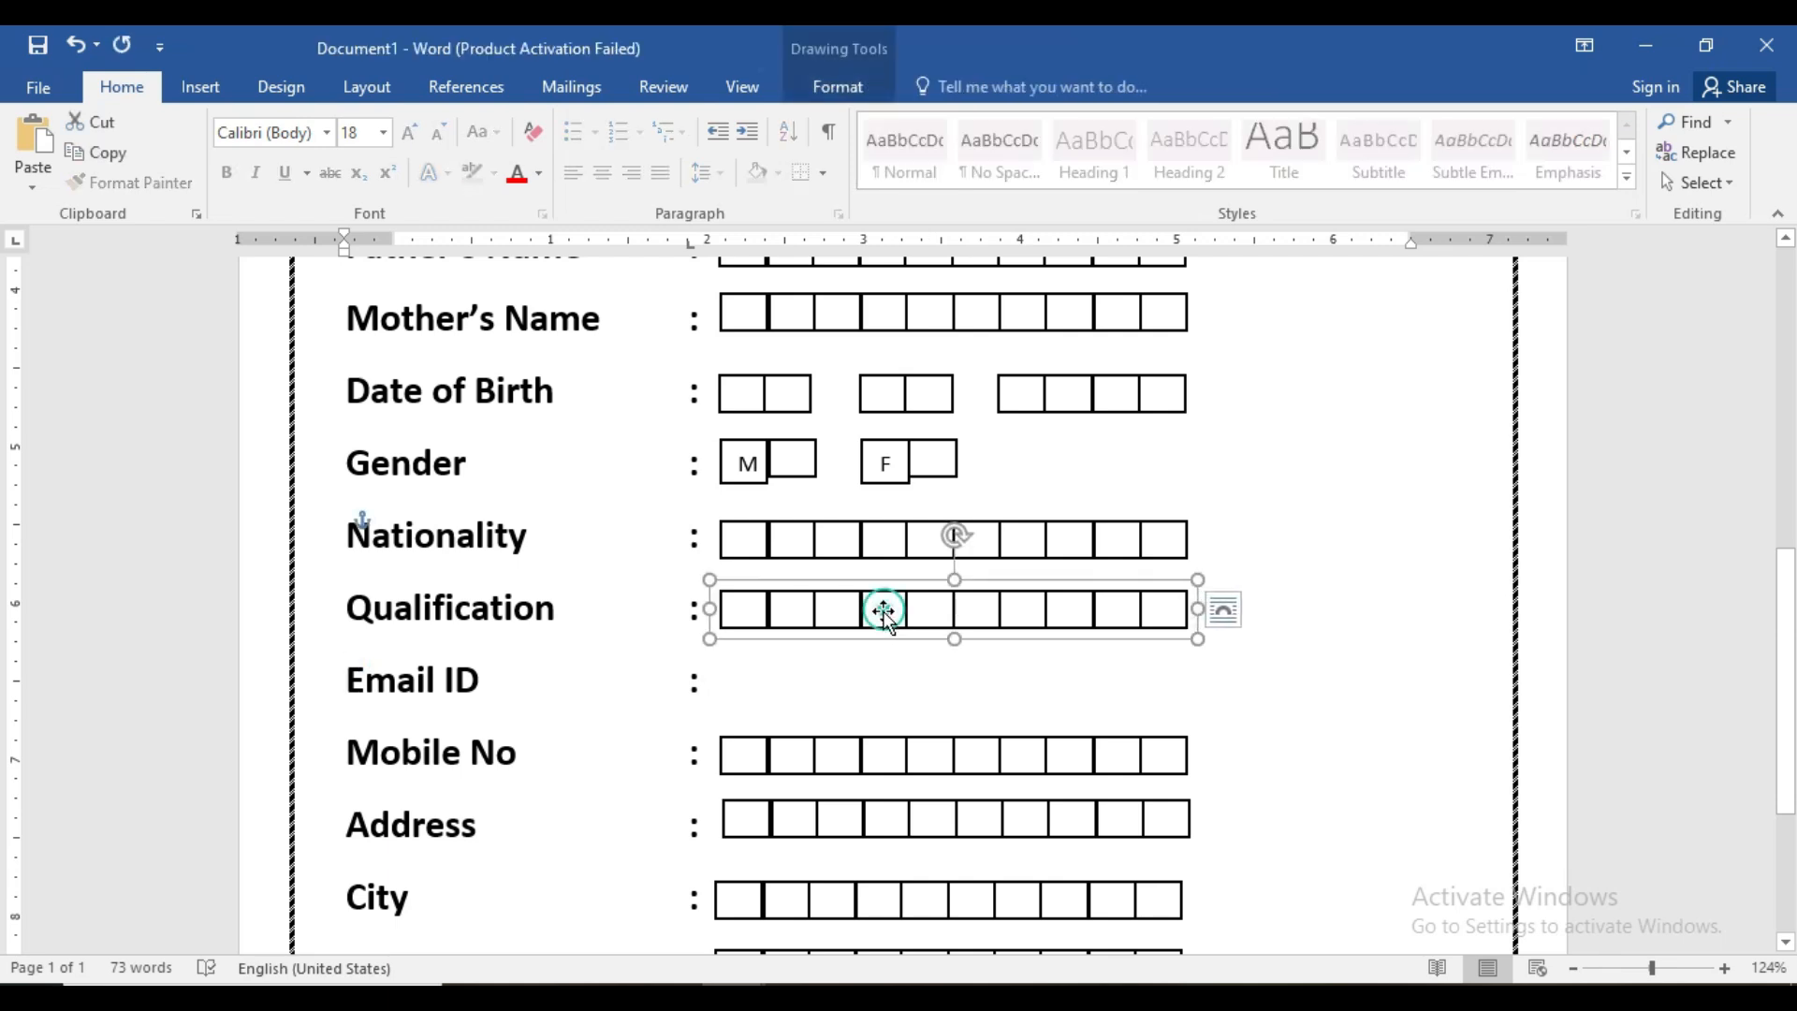
pyautogui.click(871, 618)
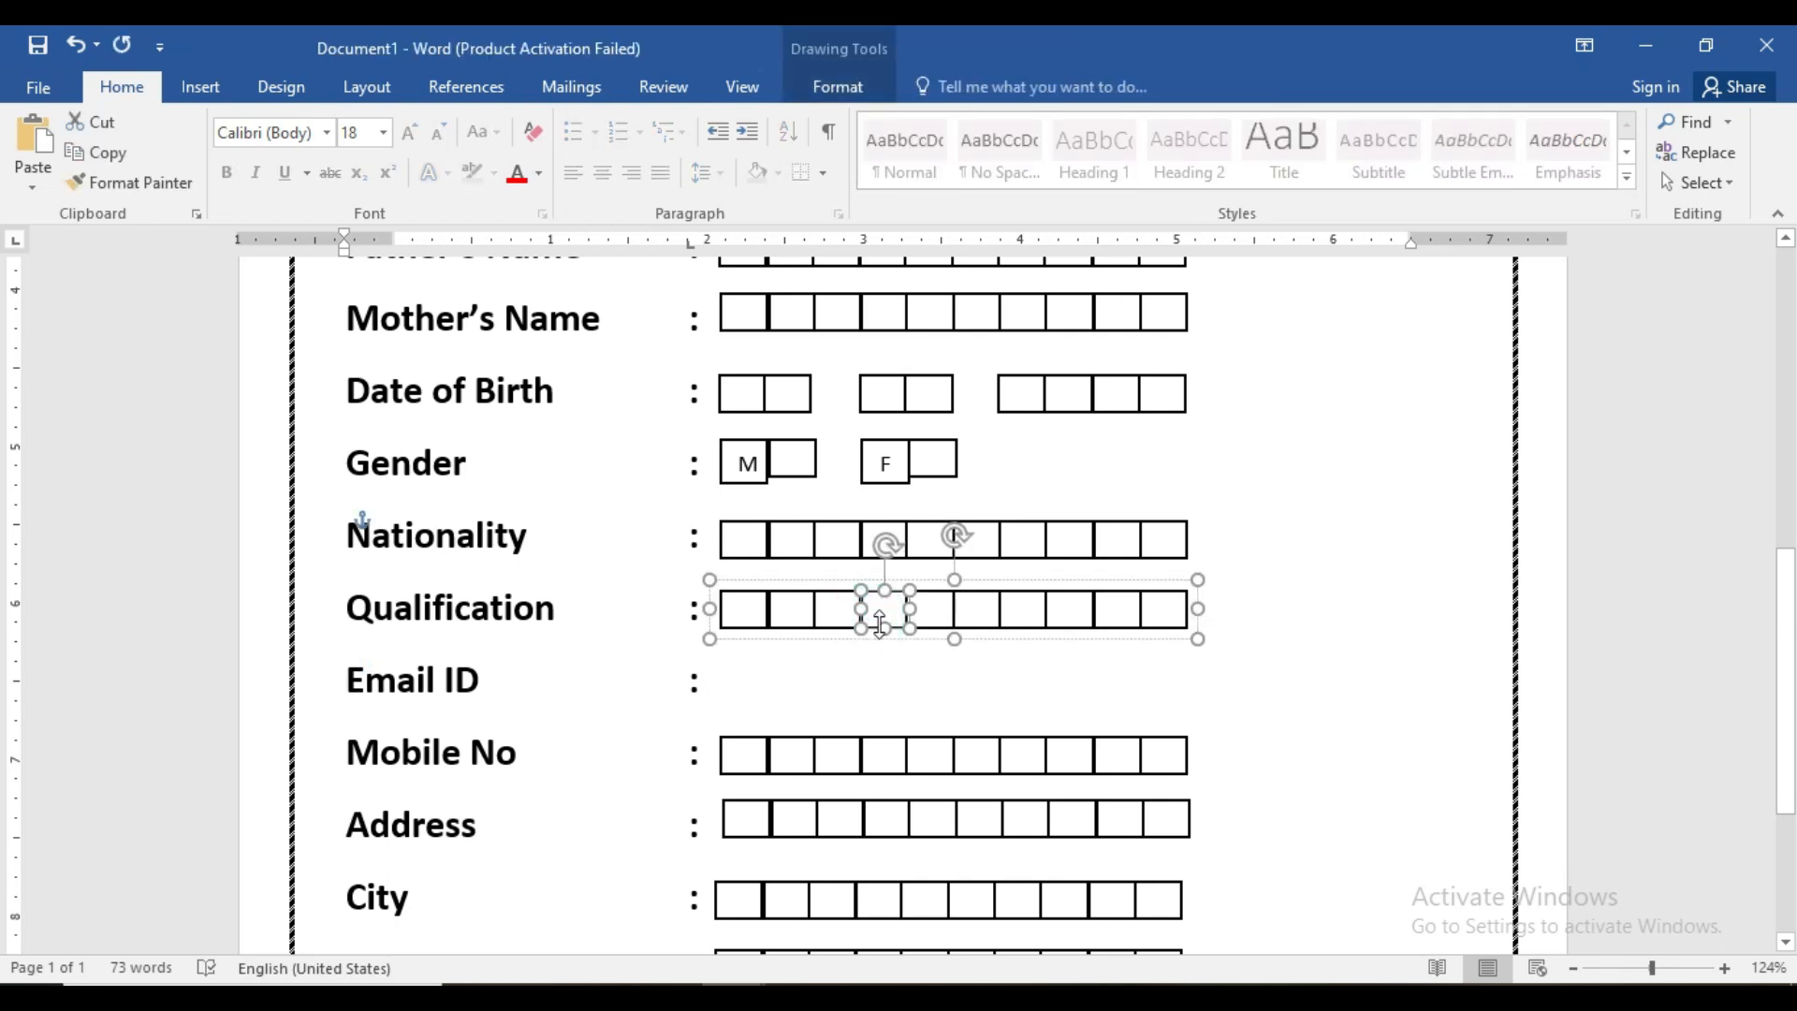
pyautogui.moveTo(879, 625); pyautogui.dragTo(1189, 696)
pyautogui.click(1299, 674)
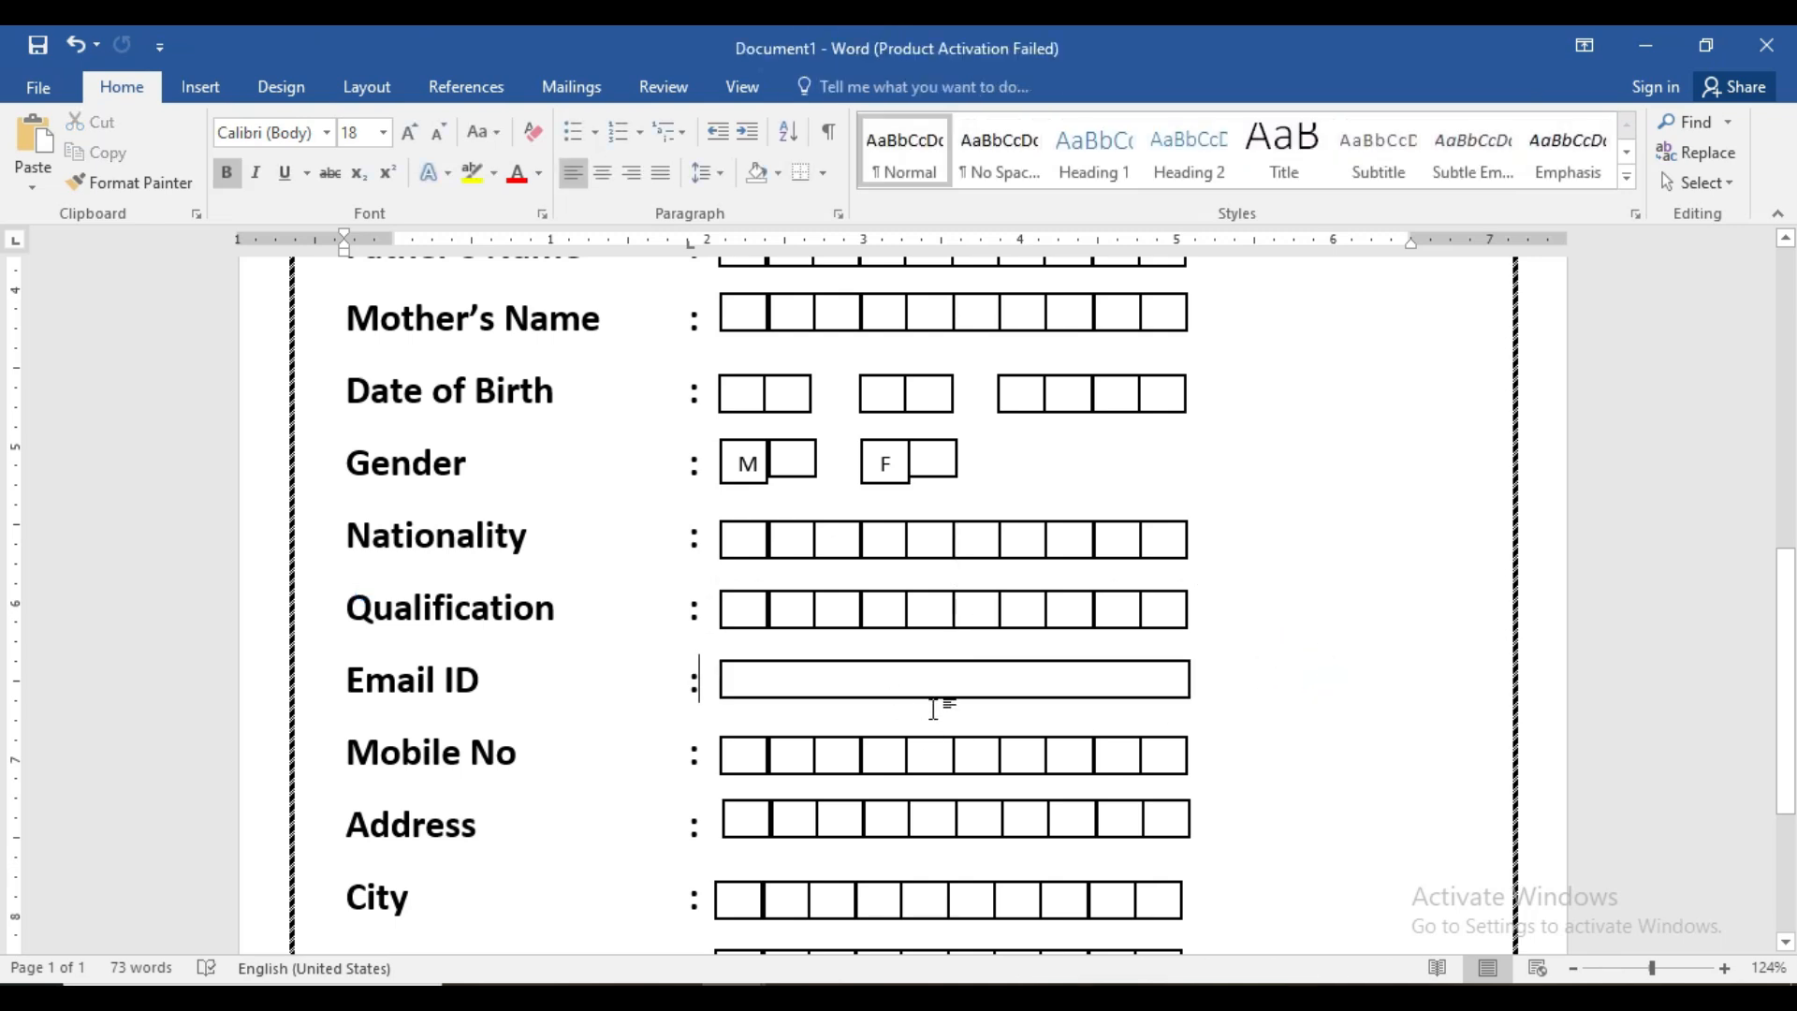
pyautogui.scroll(-2, 816, 746)
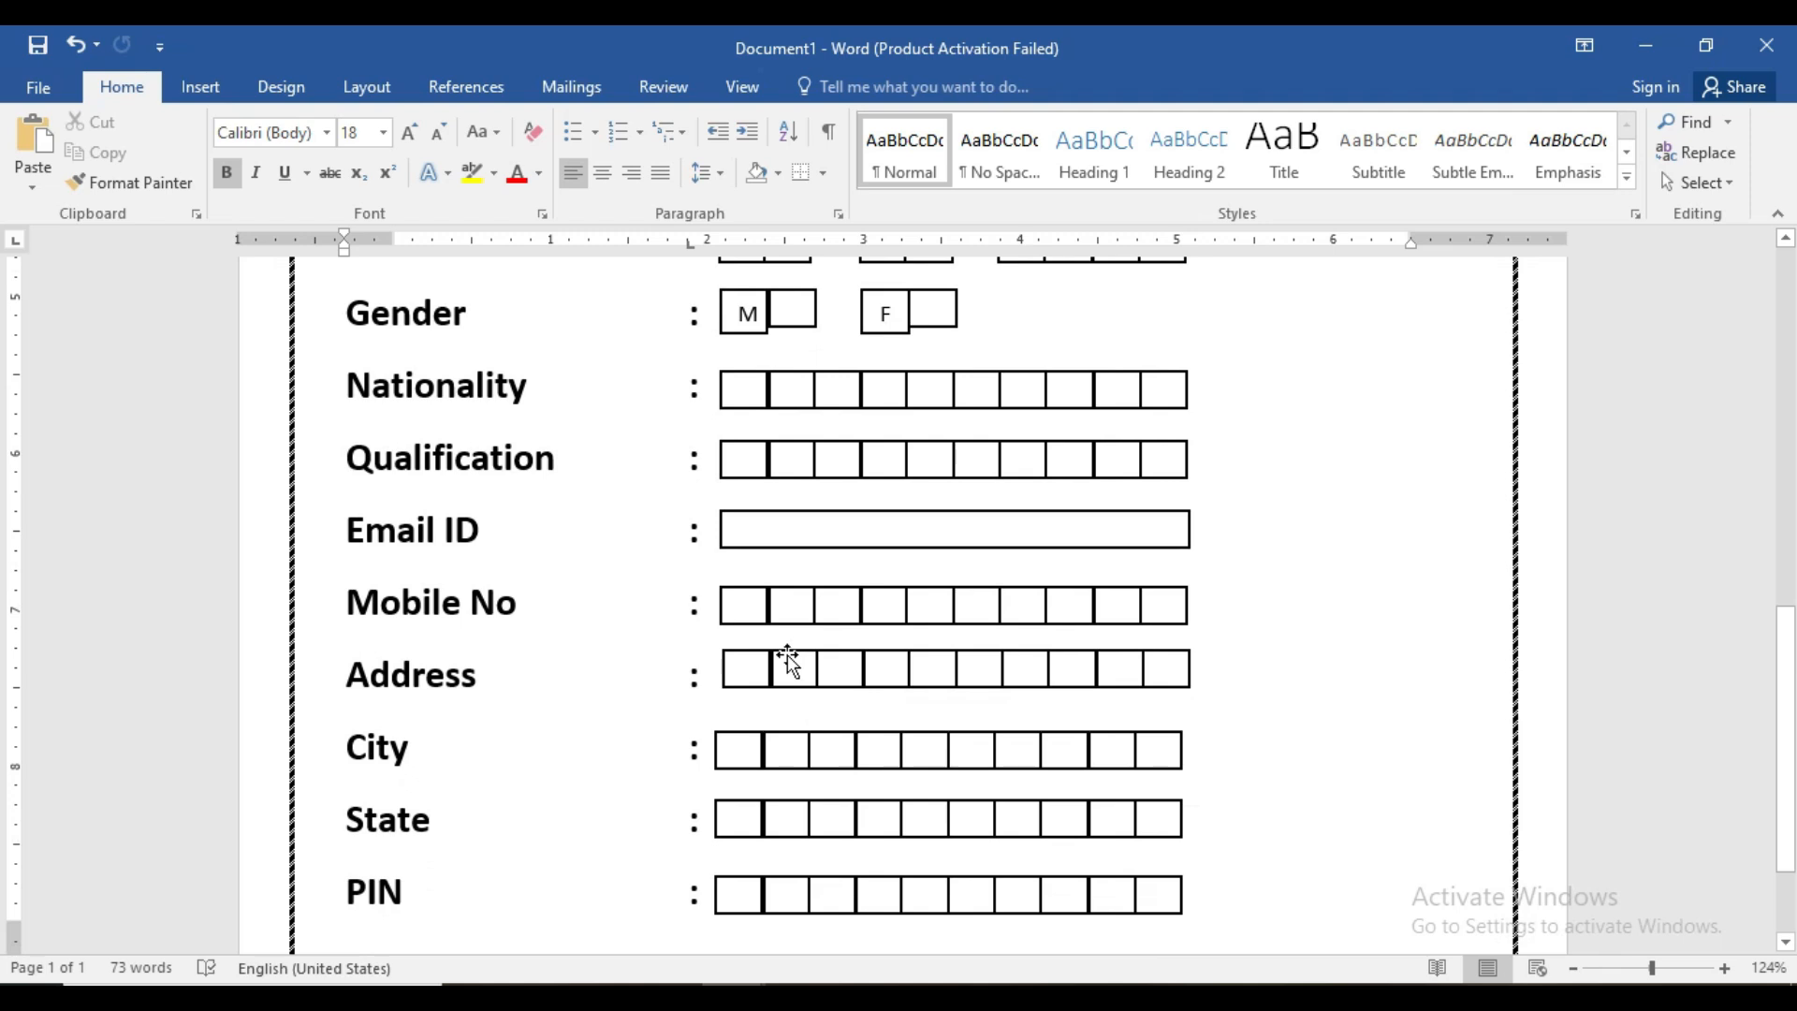
# - Duplicate the Address box row below and nudge it left and up to align under the original
pyautogui.click(750, 606)
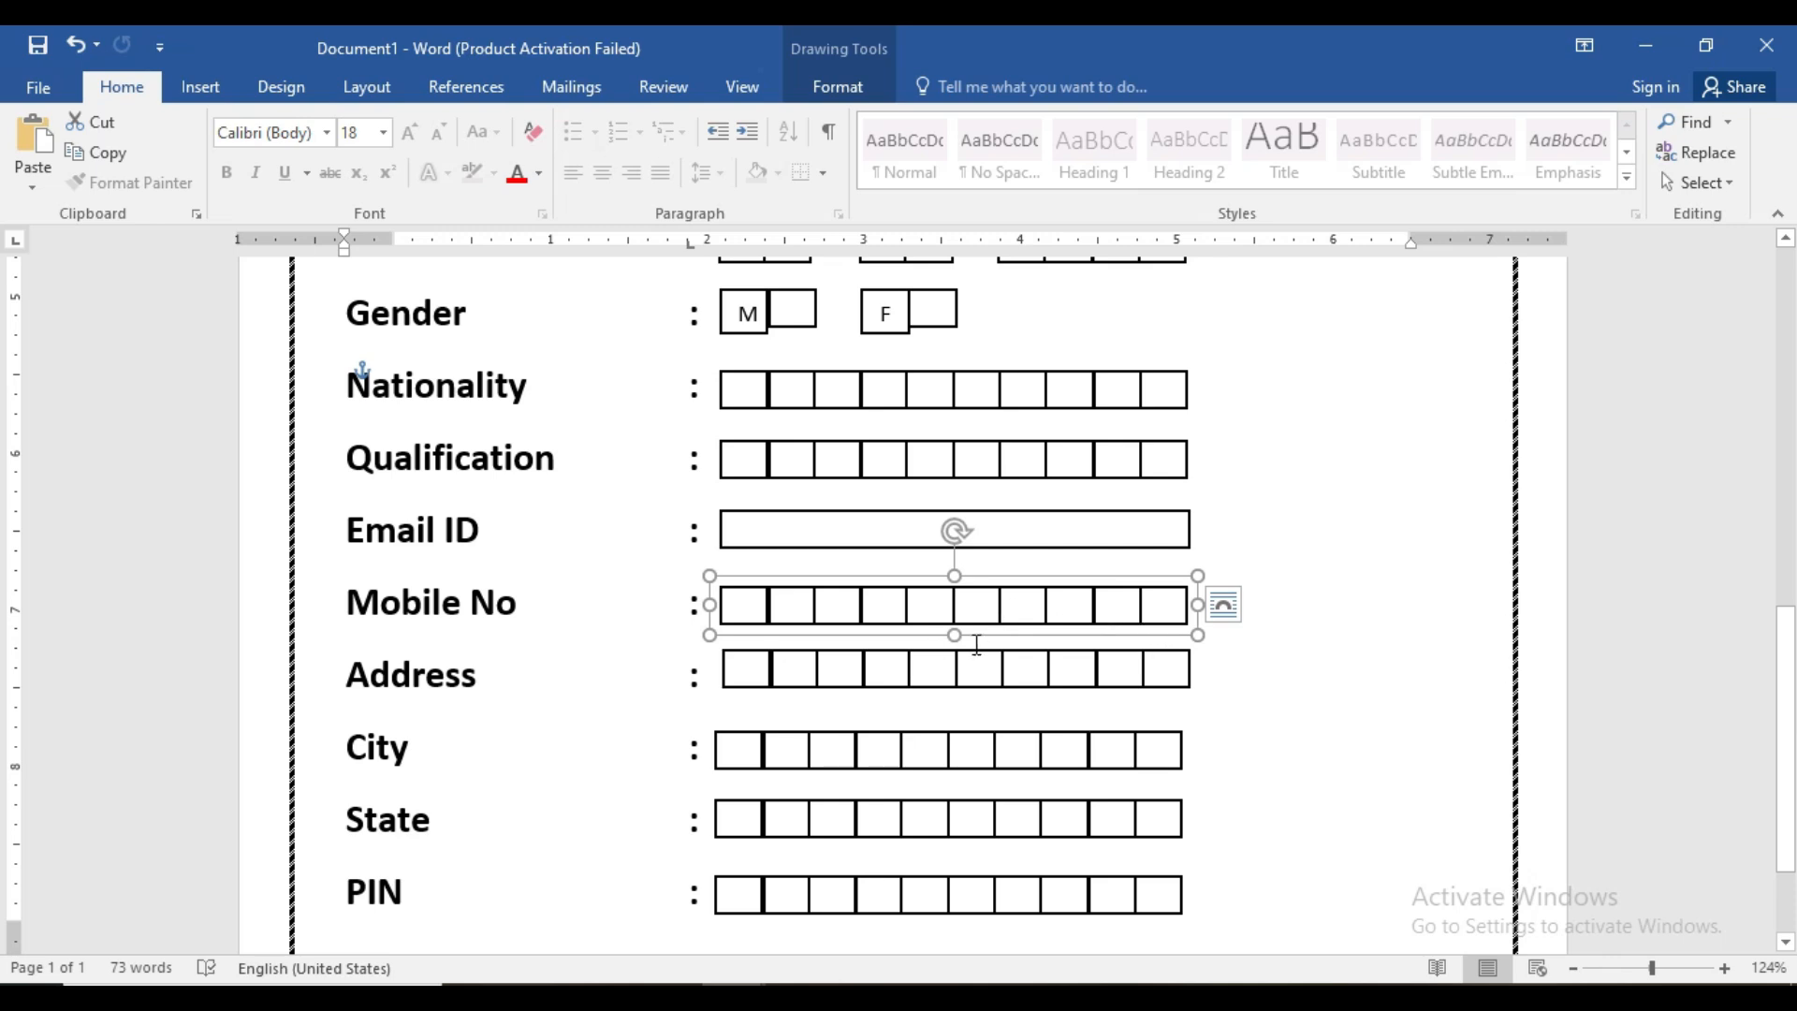
pyautogui.click(1242, 681)
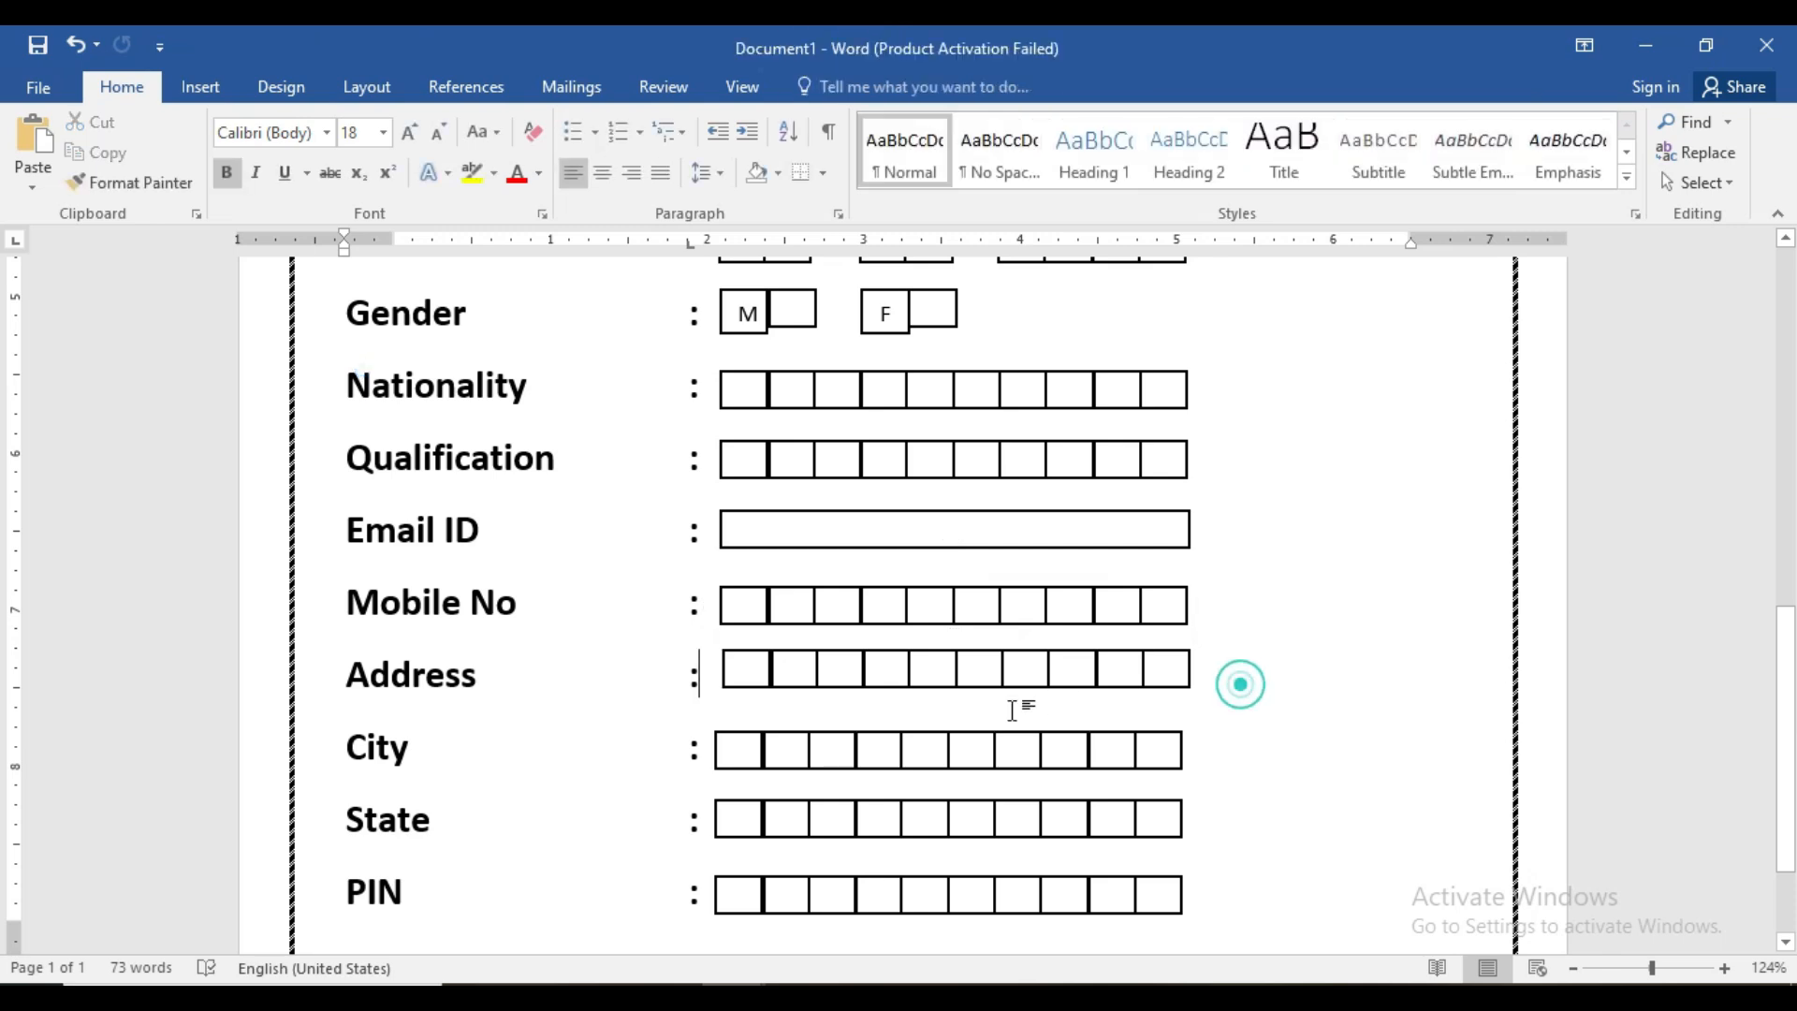
pyautogui.click(788, 673)
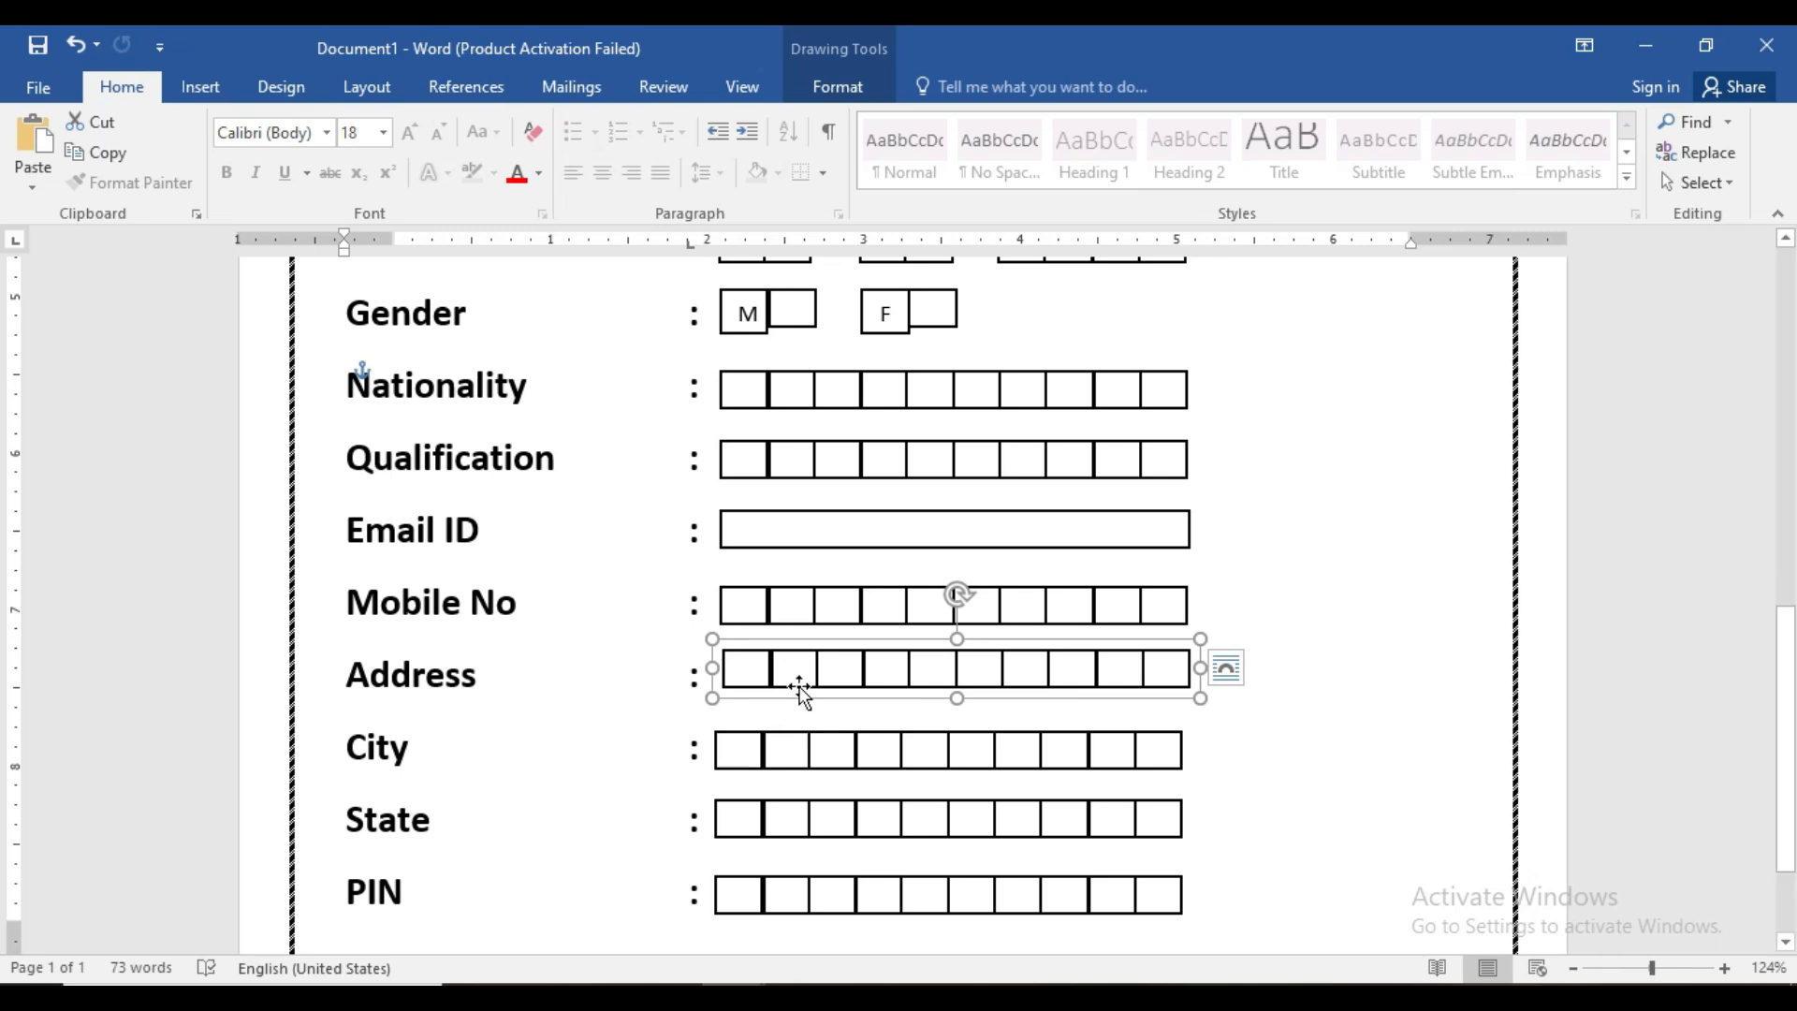
pyautogui.moveTo(803, 676)
pyautogui.mouseDown()
pyautogui.moveTo(806, 714)
pyautogui.moveTo(779, 692)
pyautogui.mouseUp()
pyautogui.click(762, 689)
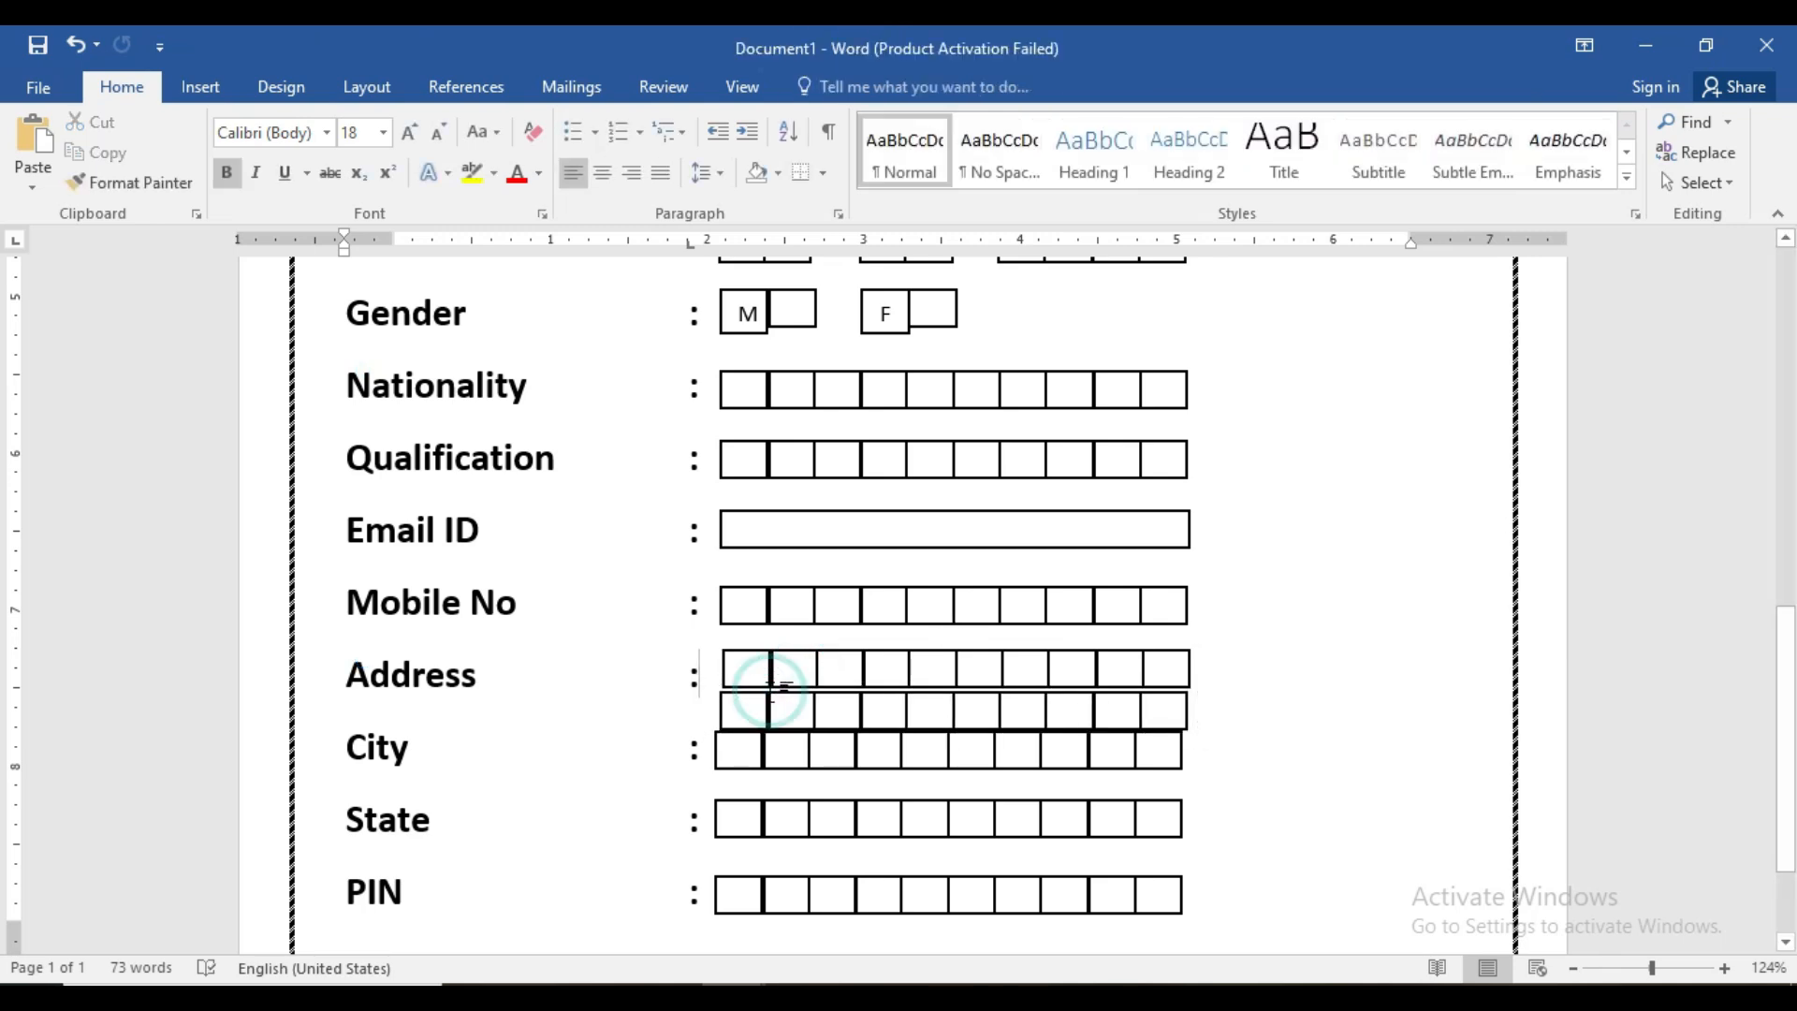
pyautogui.click(793, 709)
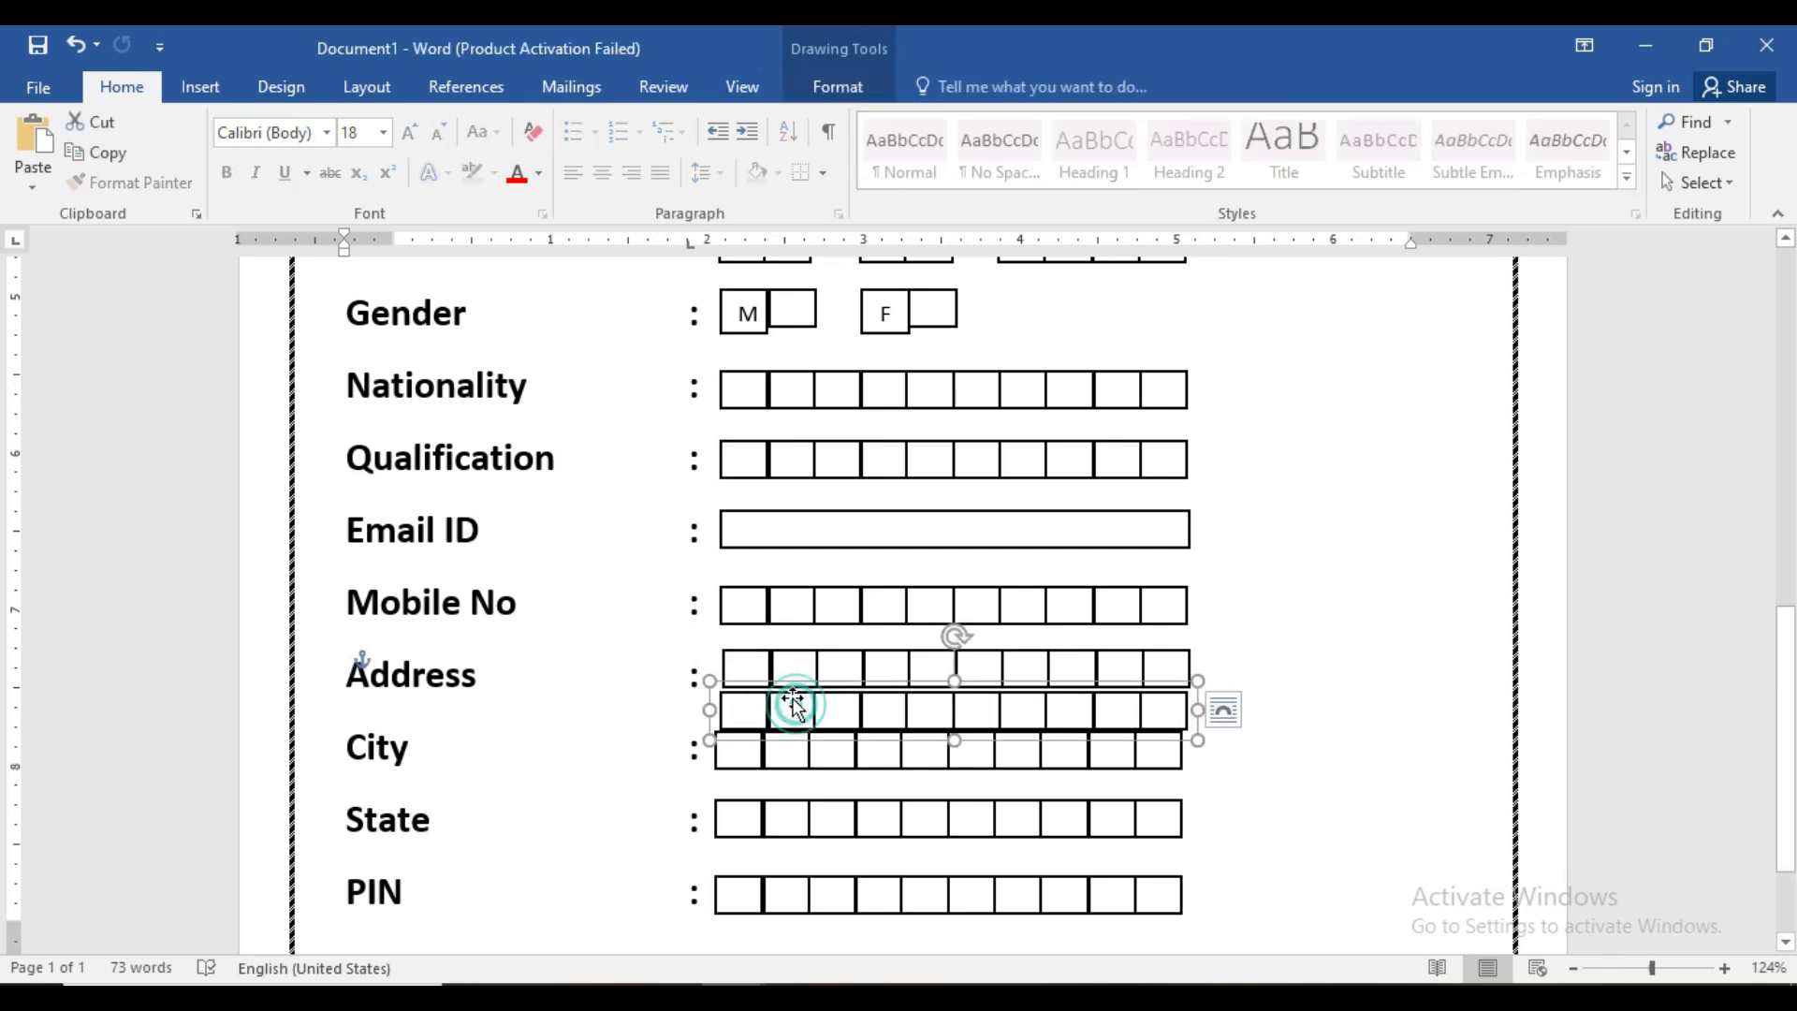
pyautogui.press('Left')
pyautogui.press('Left')
pyautogui.press('Left')
pyautogui.press('Up')
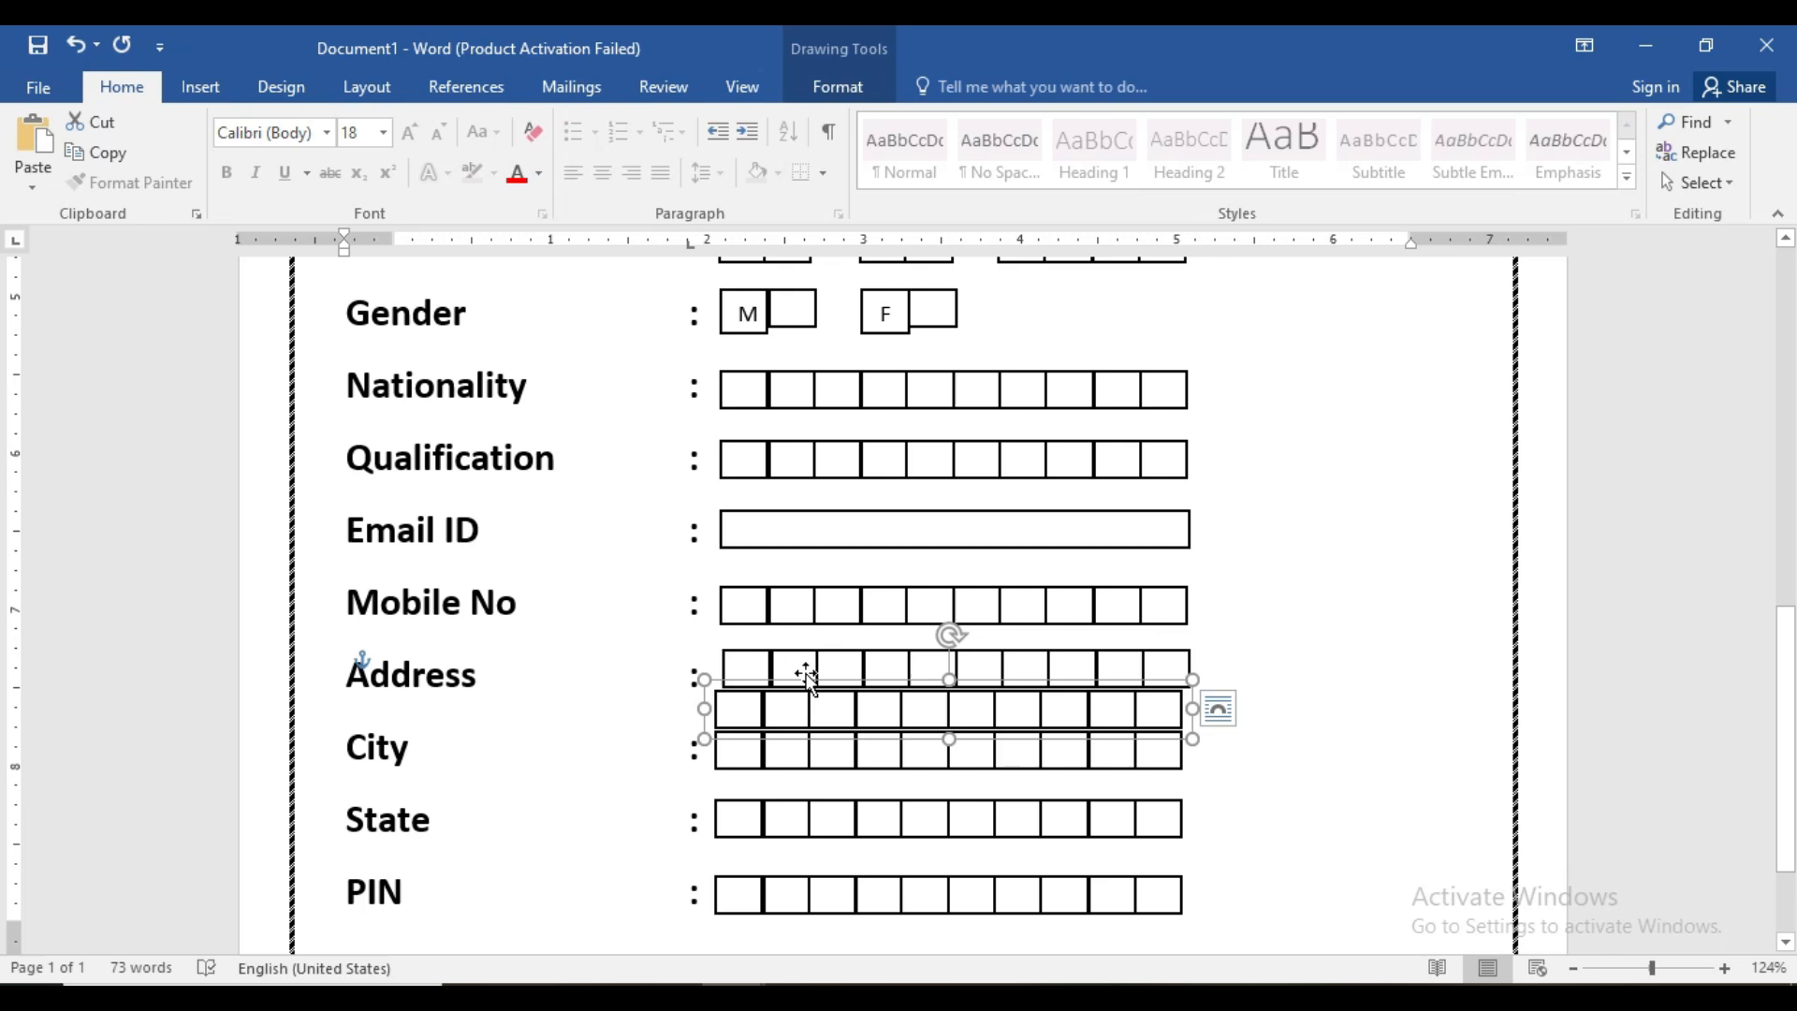
pyautogui.click(784, 659)
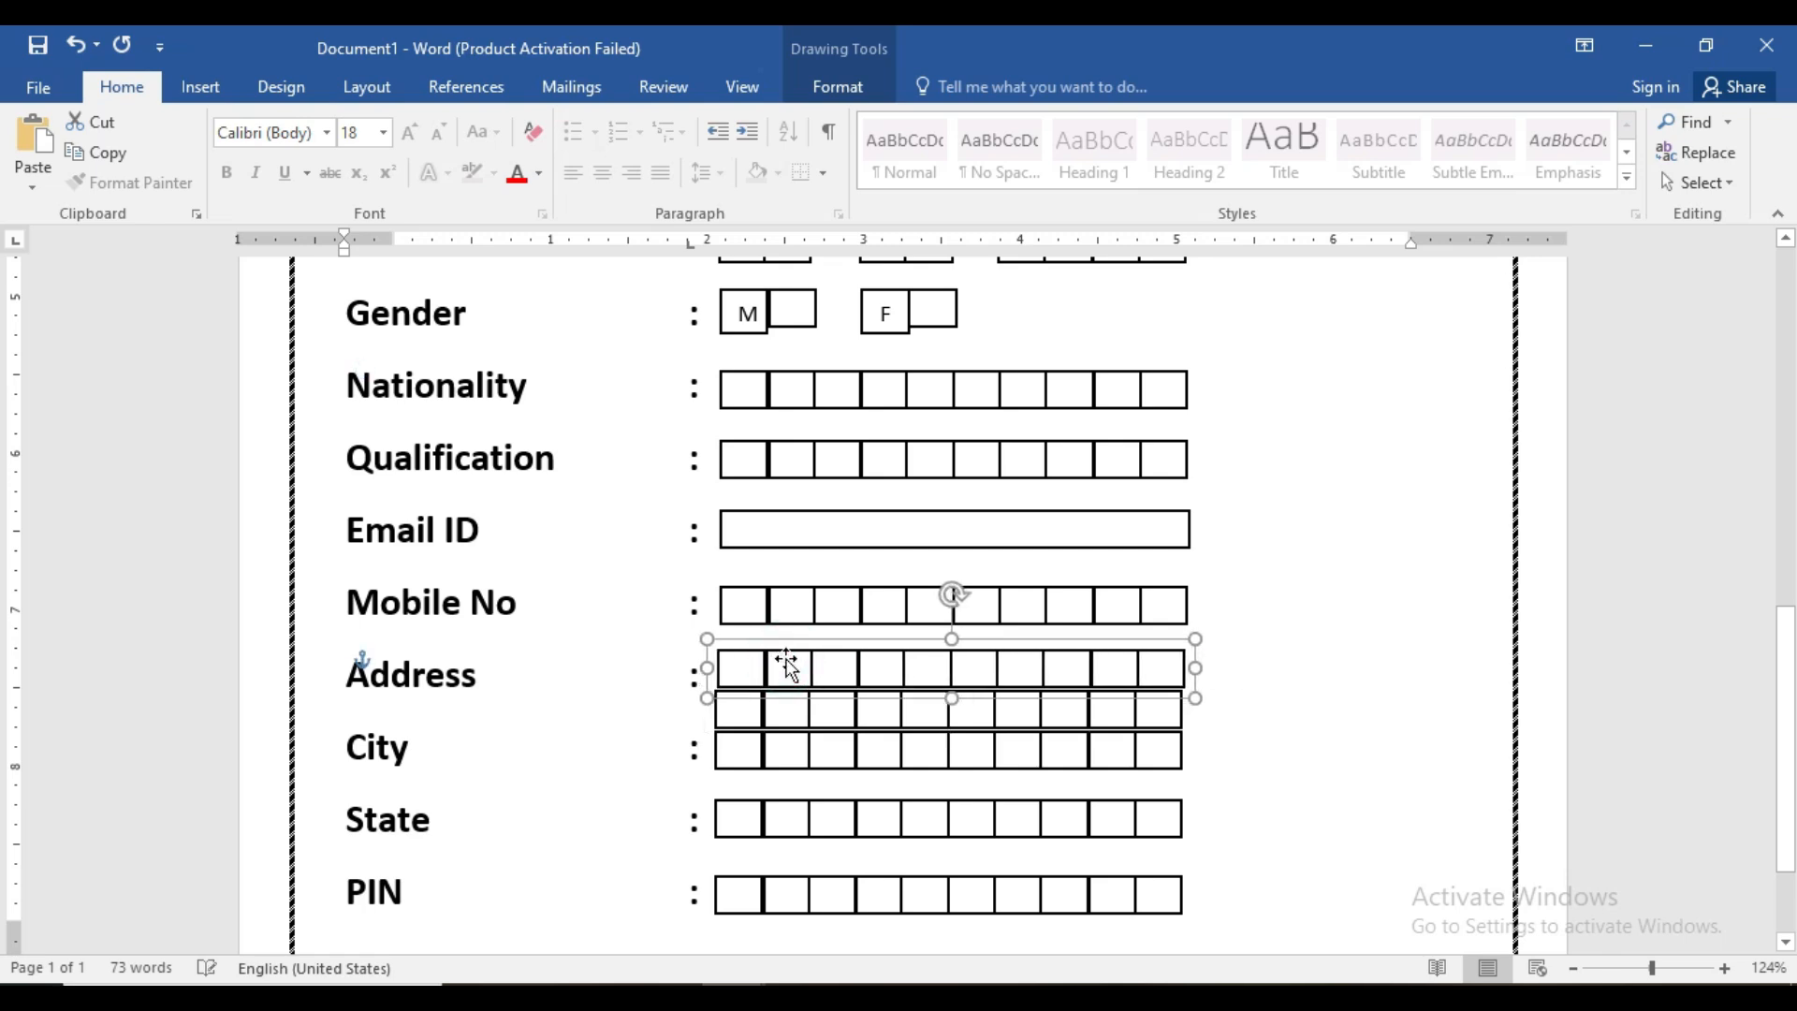
pyautogui.click(1245, 753)
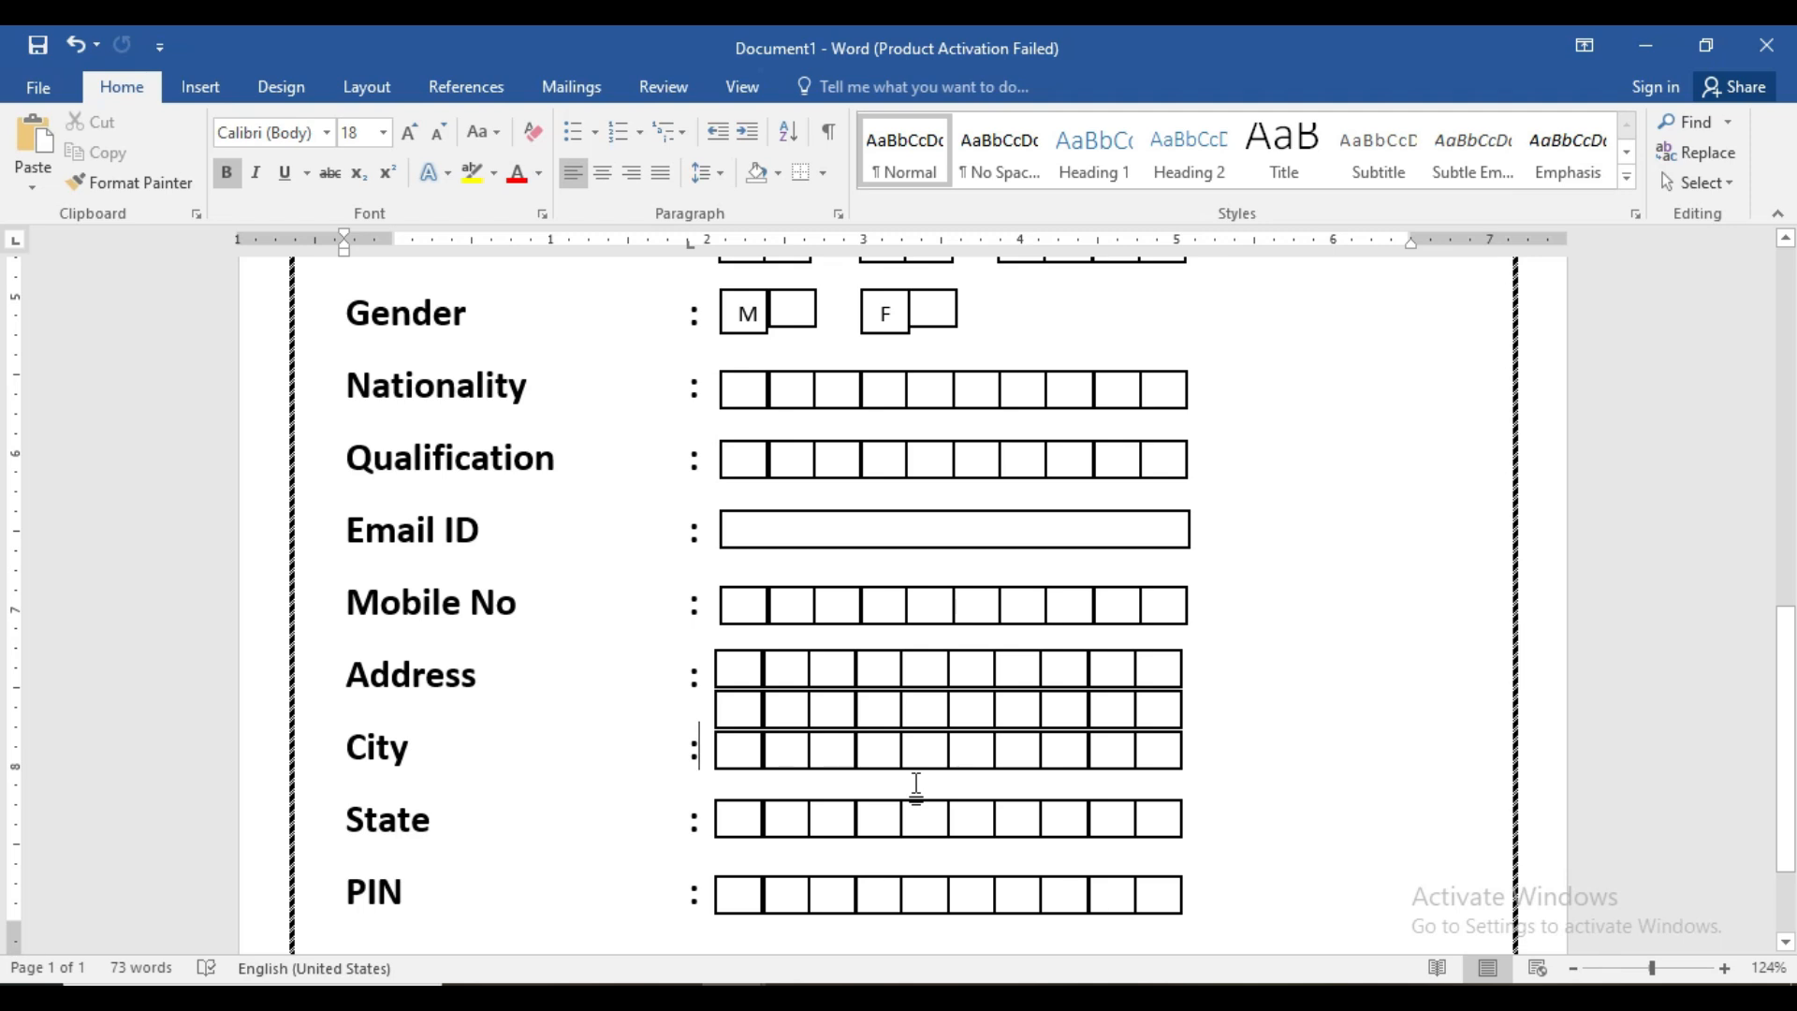
pyautogui.scroll(-1, 913, 763)
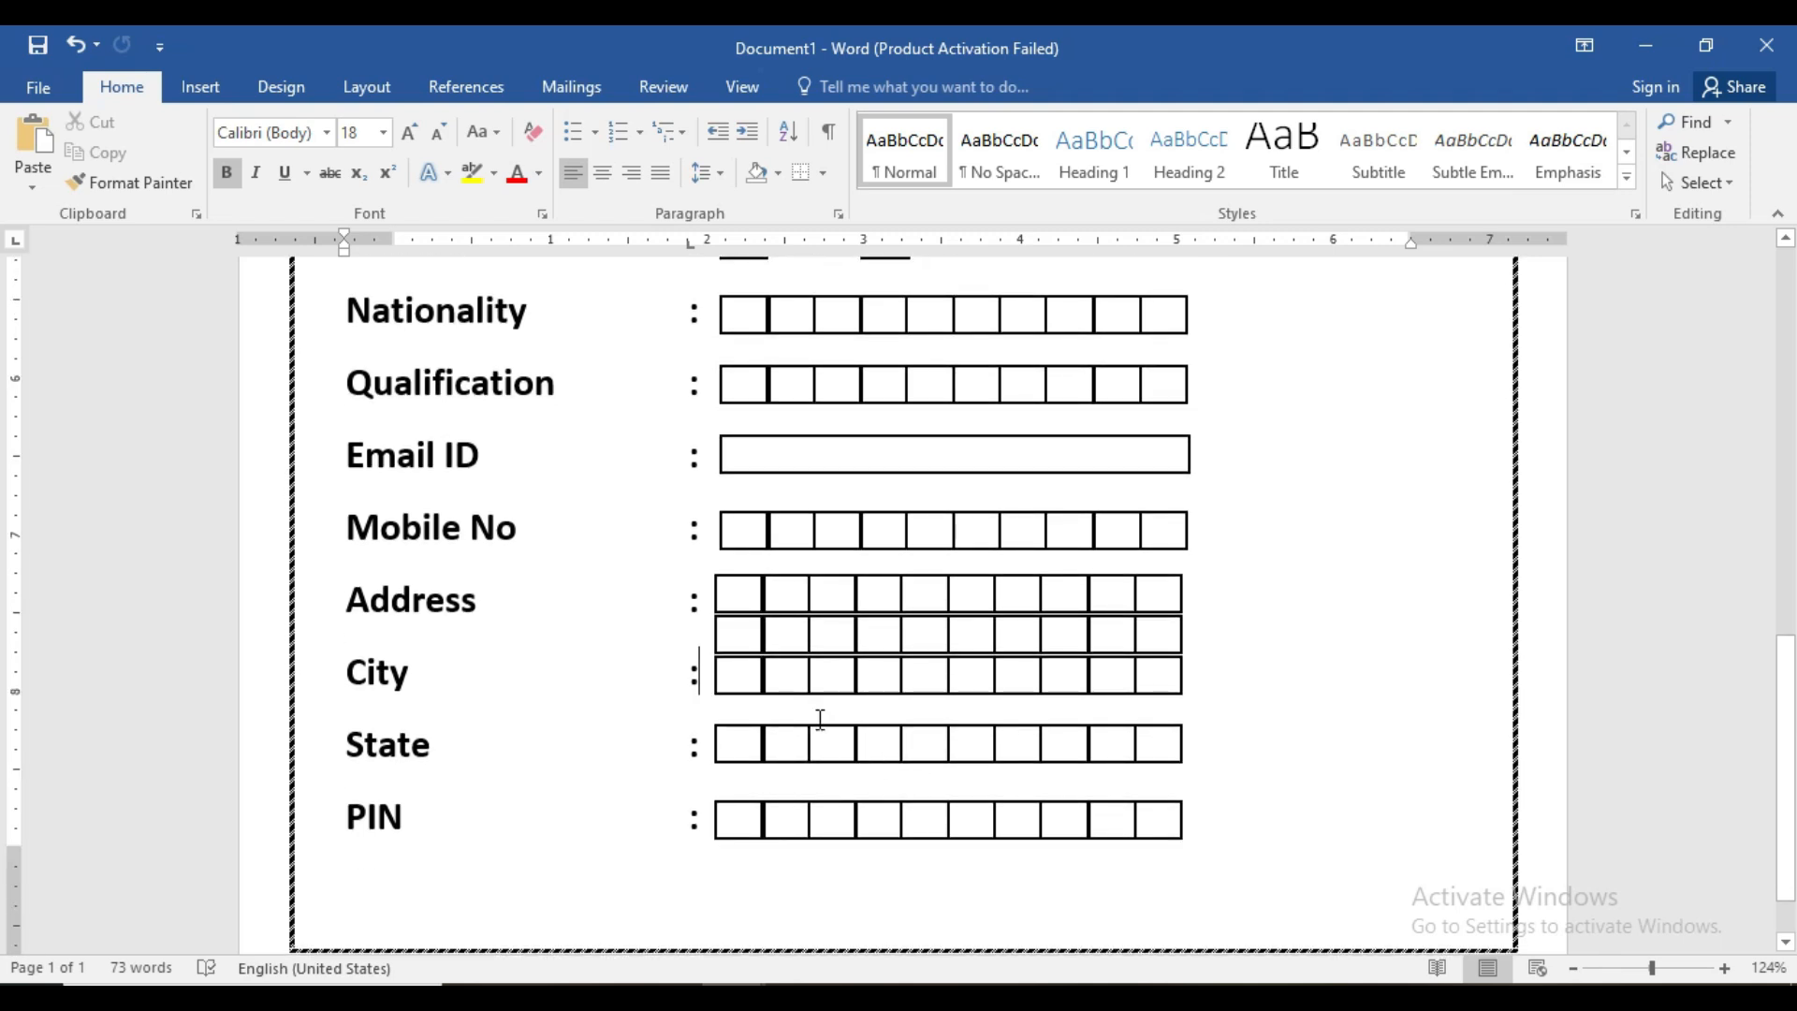
# - Delete the four extra PIN boxes from the seventh onward, leaving six
pyautogui.click(743, 820)
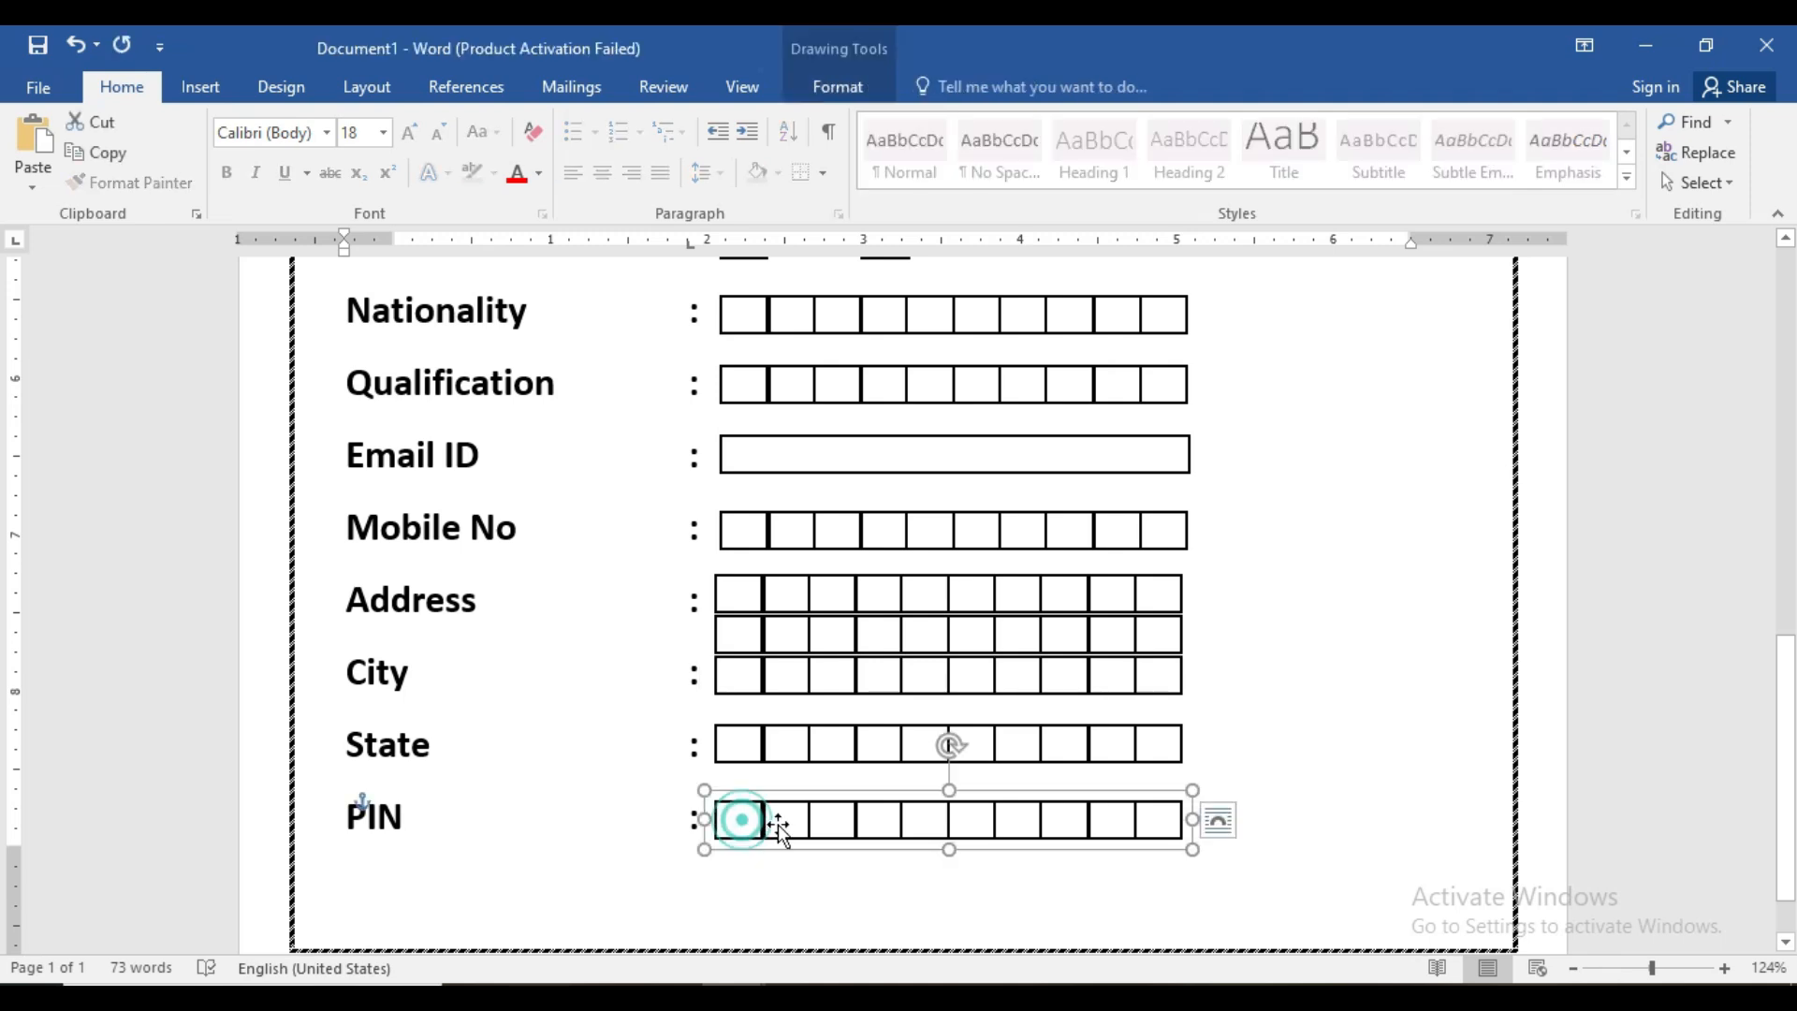
pyautogui.click(1019, 824)
pyautogui.press('Delete')
pyautogui.click(1063, 822)
pyautogui.press('Delete')
pyautogui.click(1103, 822)
pyautogui.press('Delete')
pyautogui.click(1171, 812)
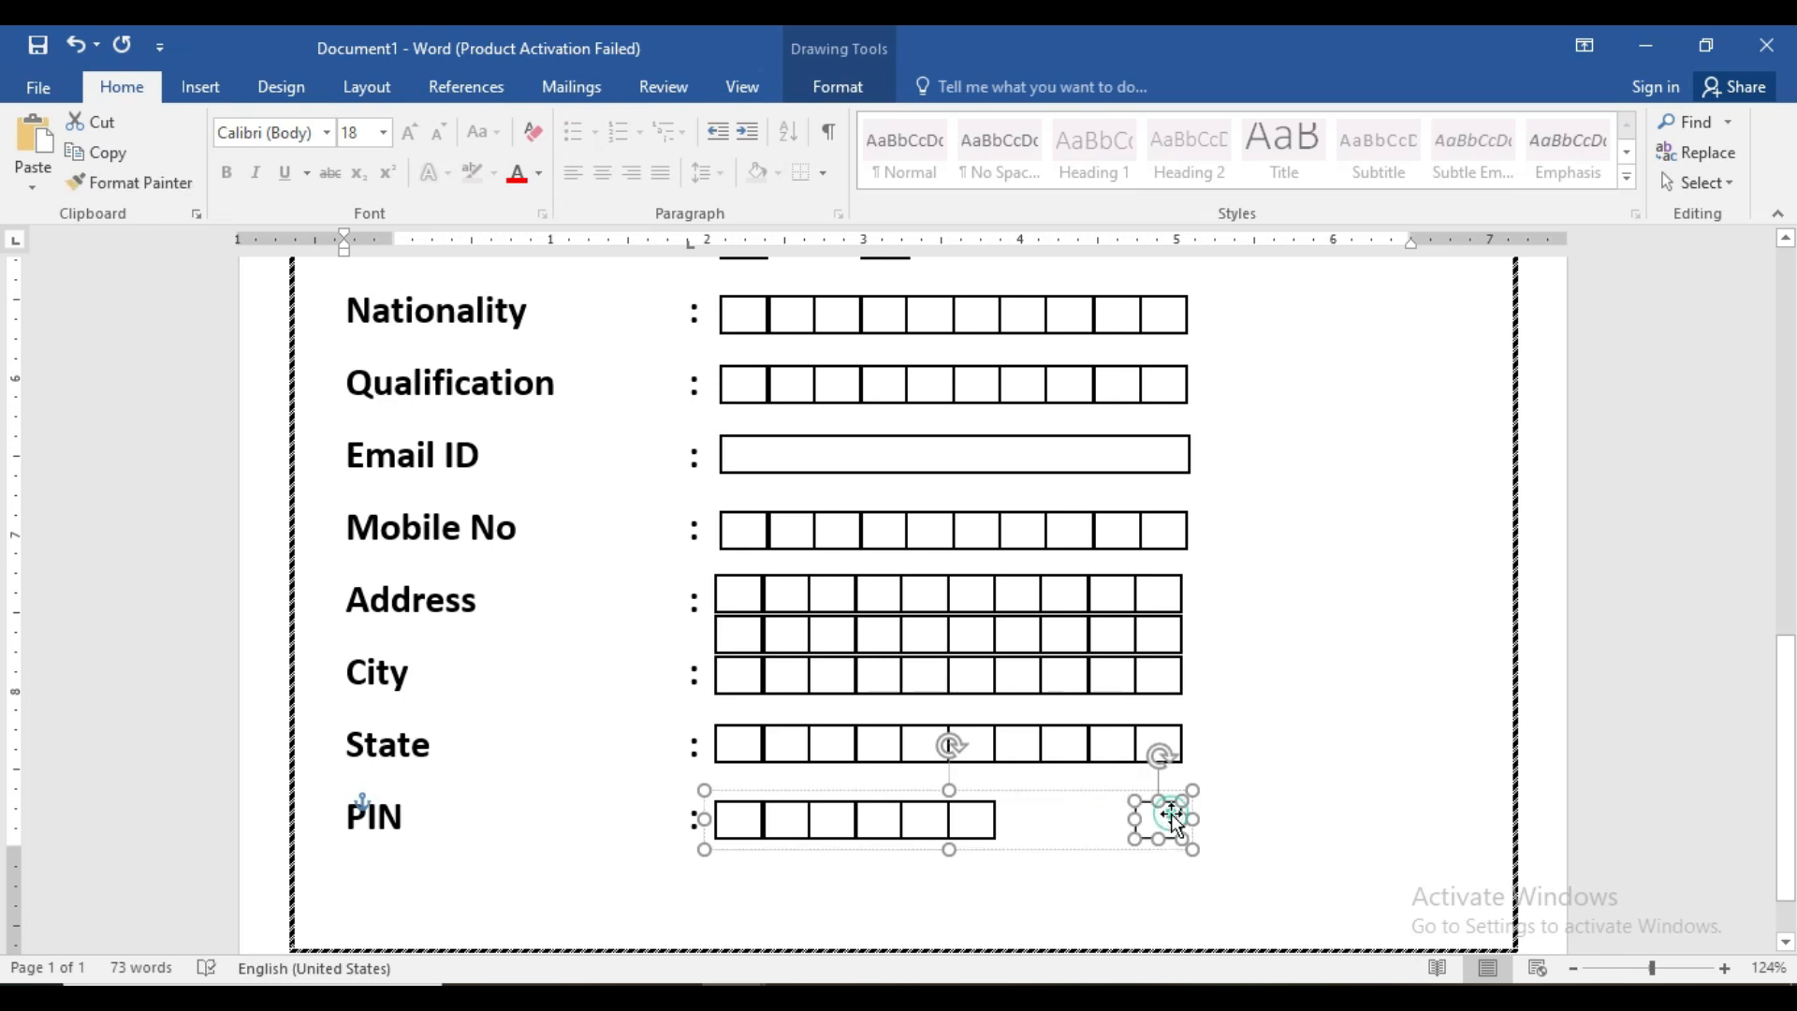
pyautogui.press('Delete')
pyautogui.scroll(2, 1173, 815)
pyautogui.scroll(10, 1173, 814)
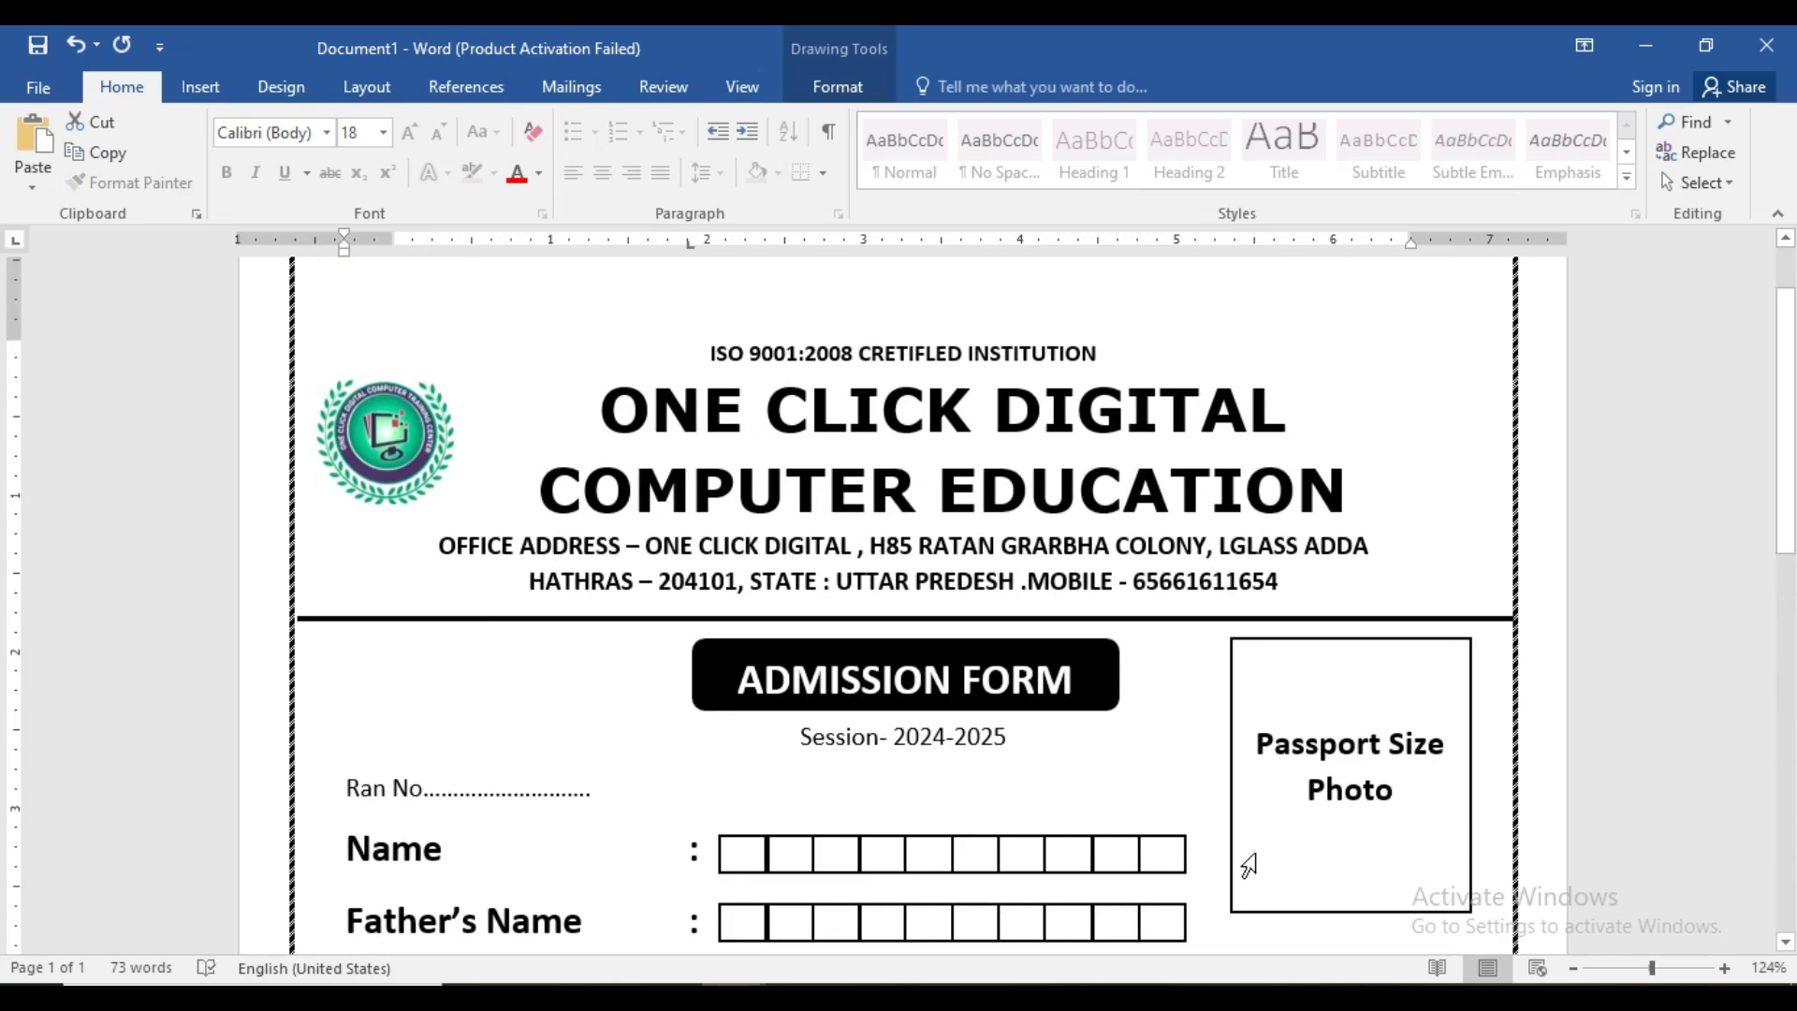
pyautogui.hotkey('ctrl', 'p')
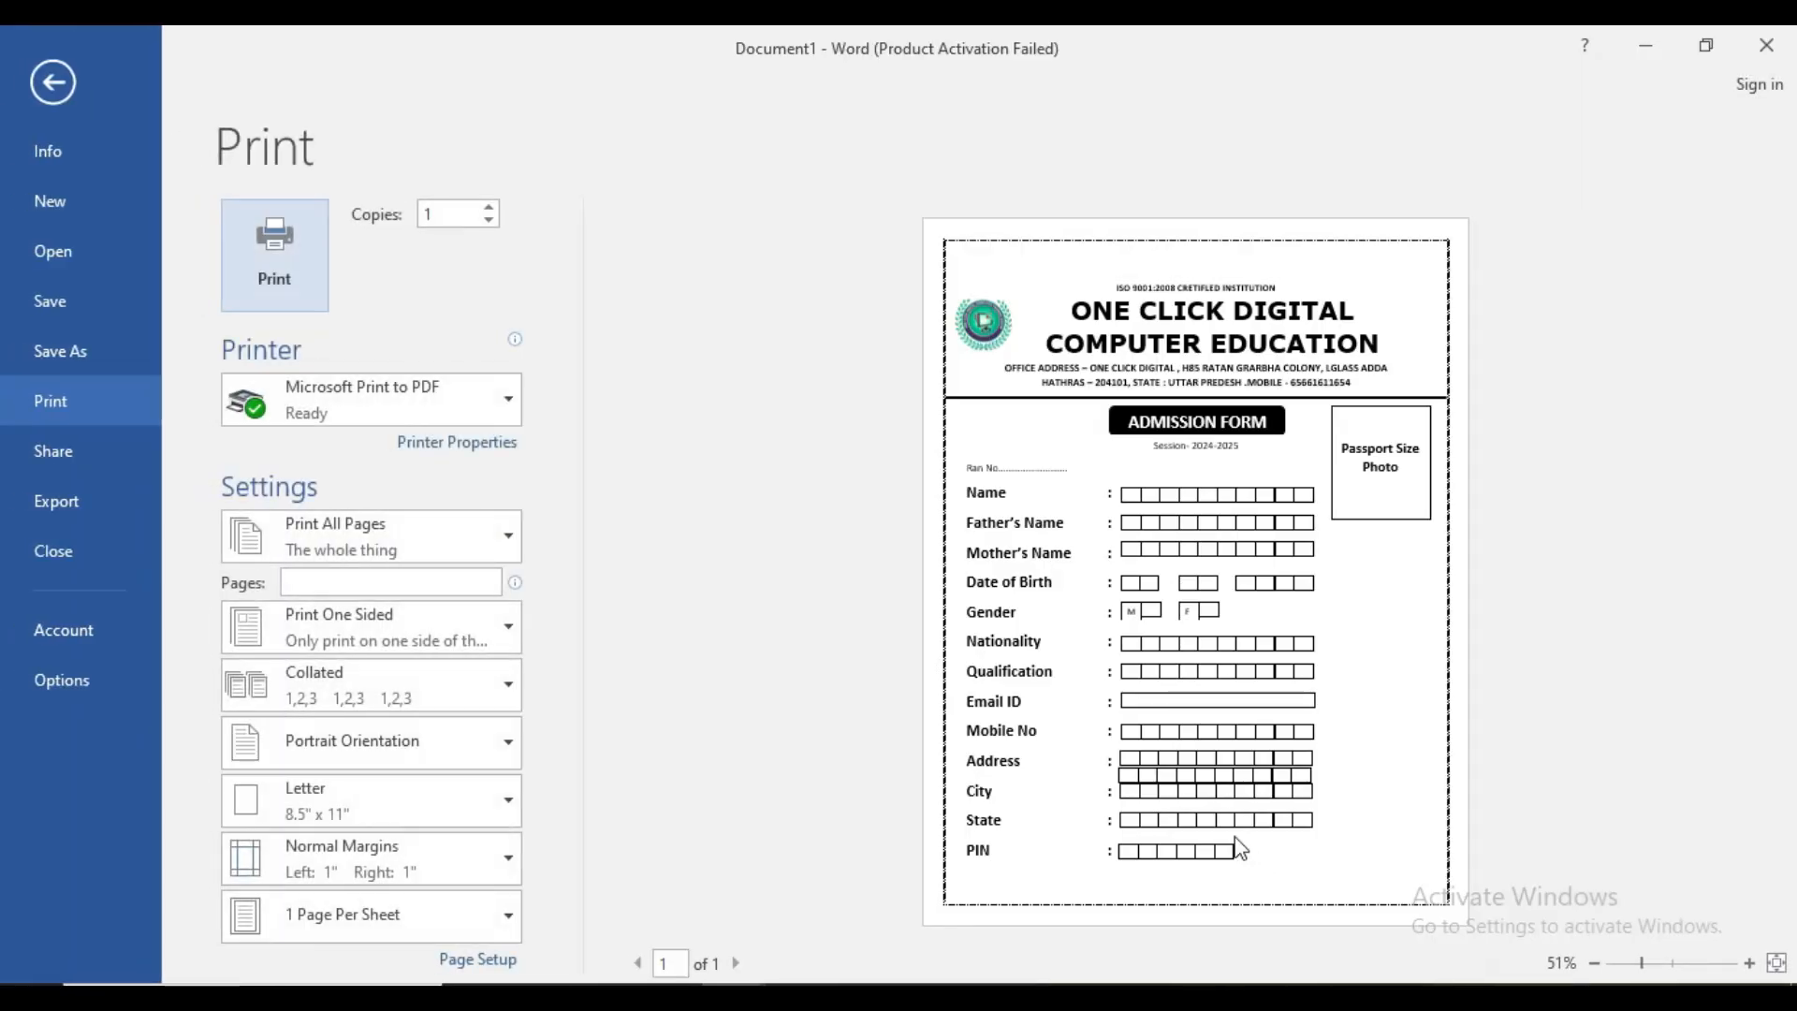
pyautogui.click(1677, 964)
pyautogui.click(1661, 963)
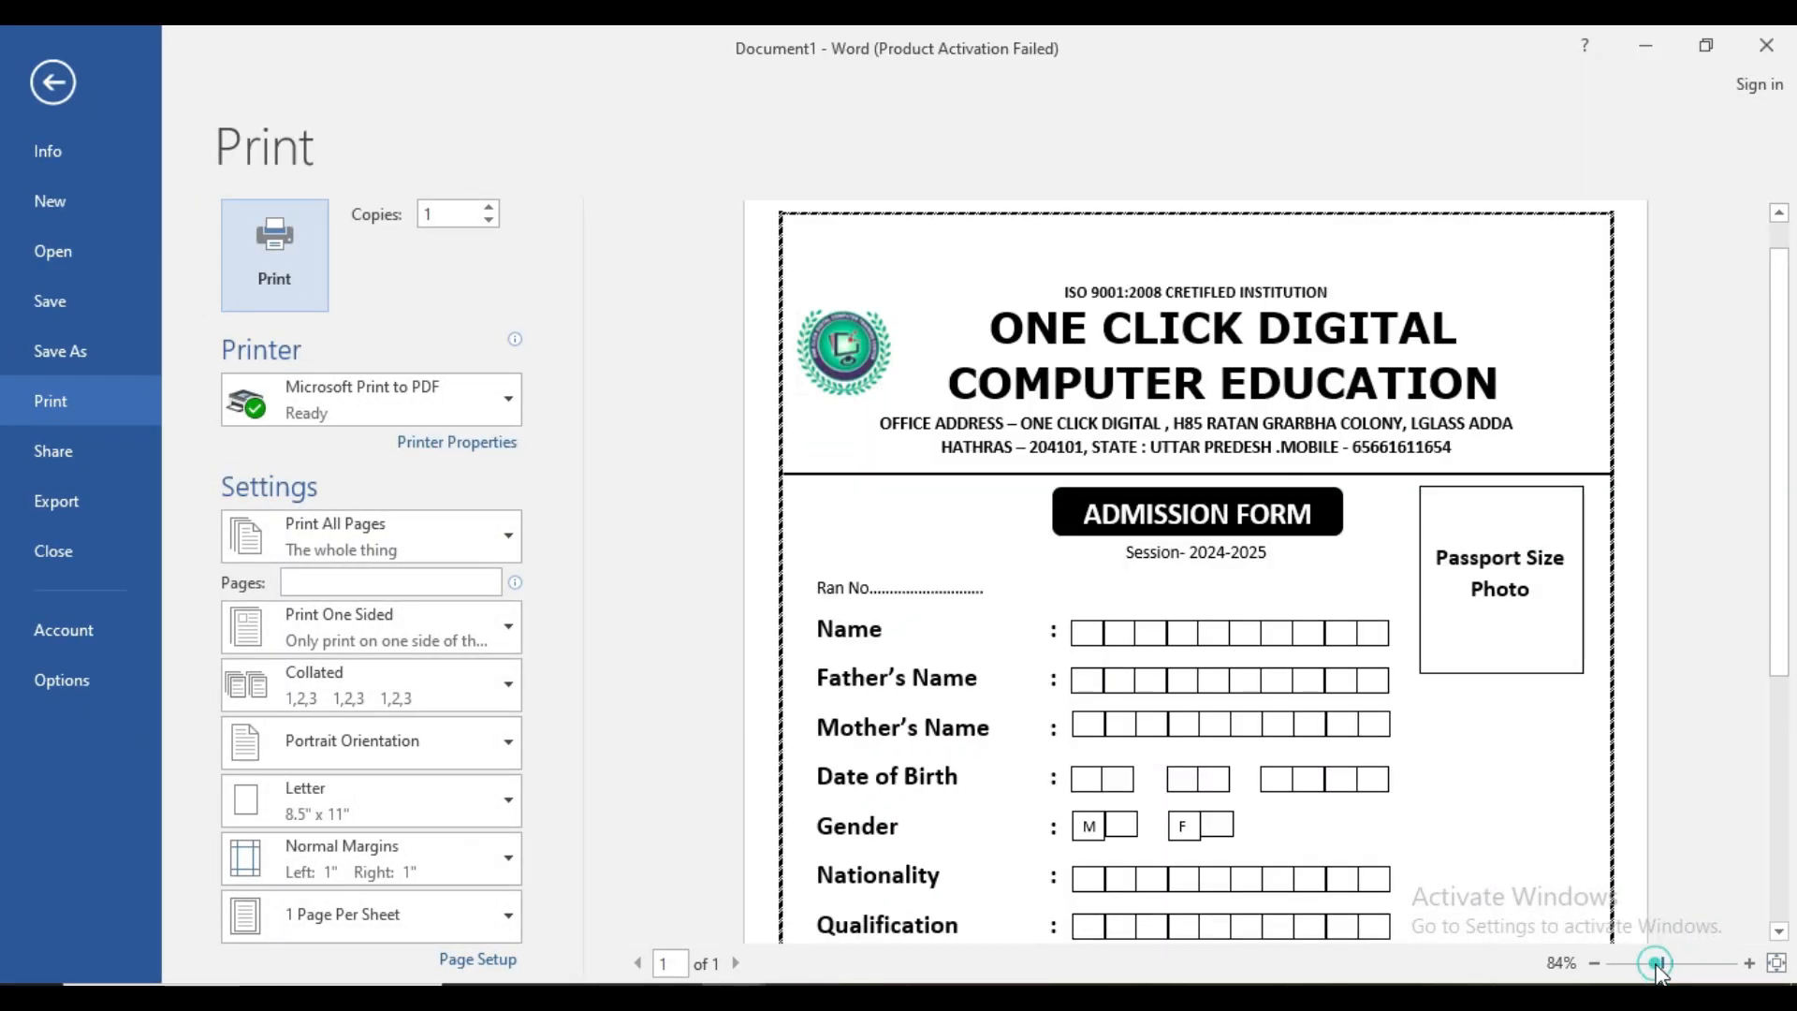
pyautogui.moveTo(1778, 528); pyautogui.dragTo(1789, 842)
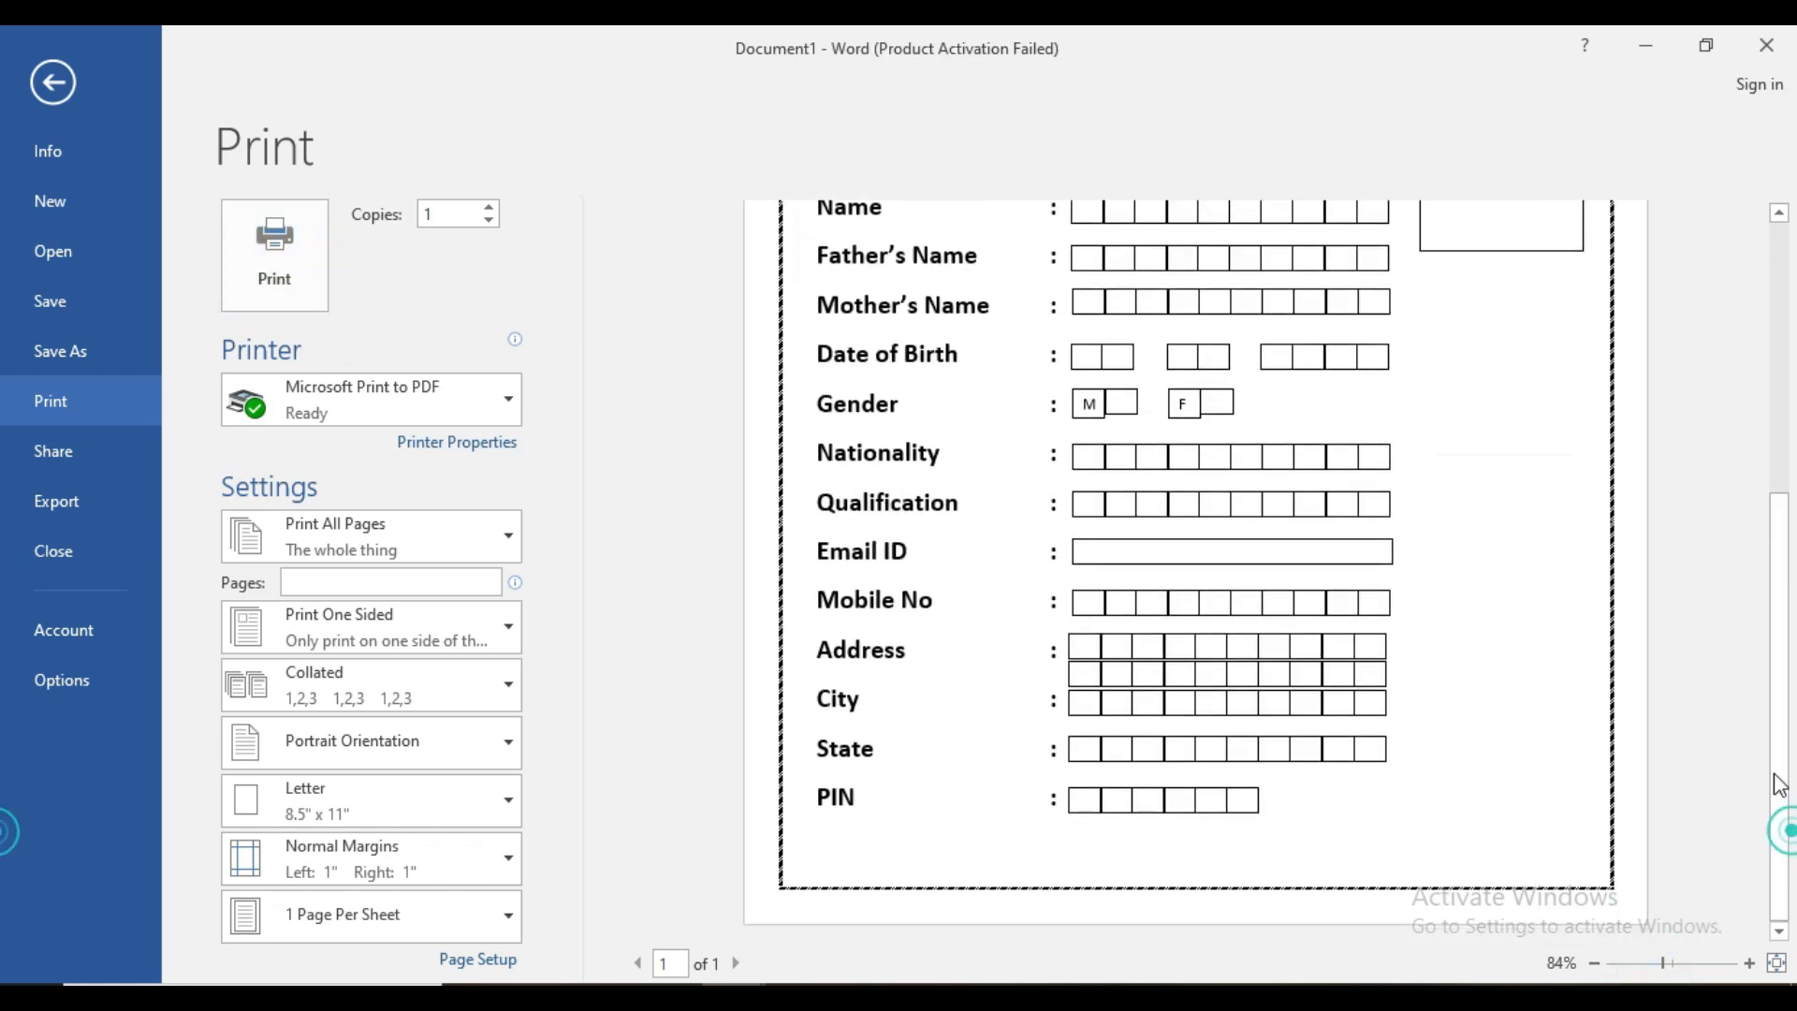
pyautogui.moveTo(1783, 608); pyautogui.dragTo(1788, 292)
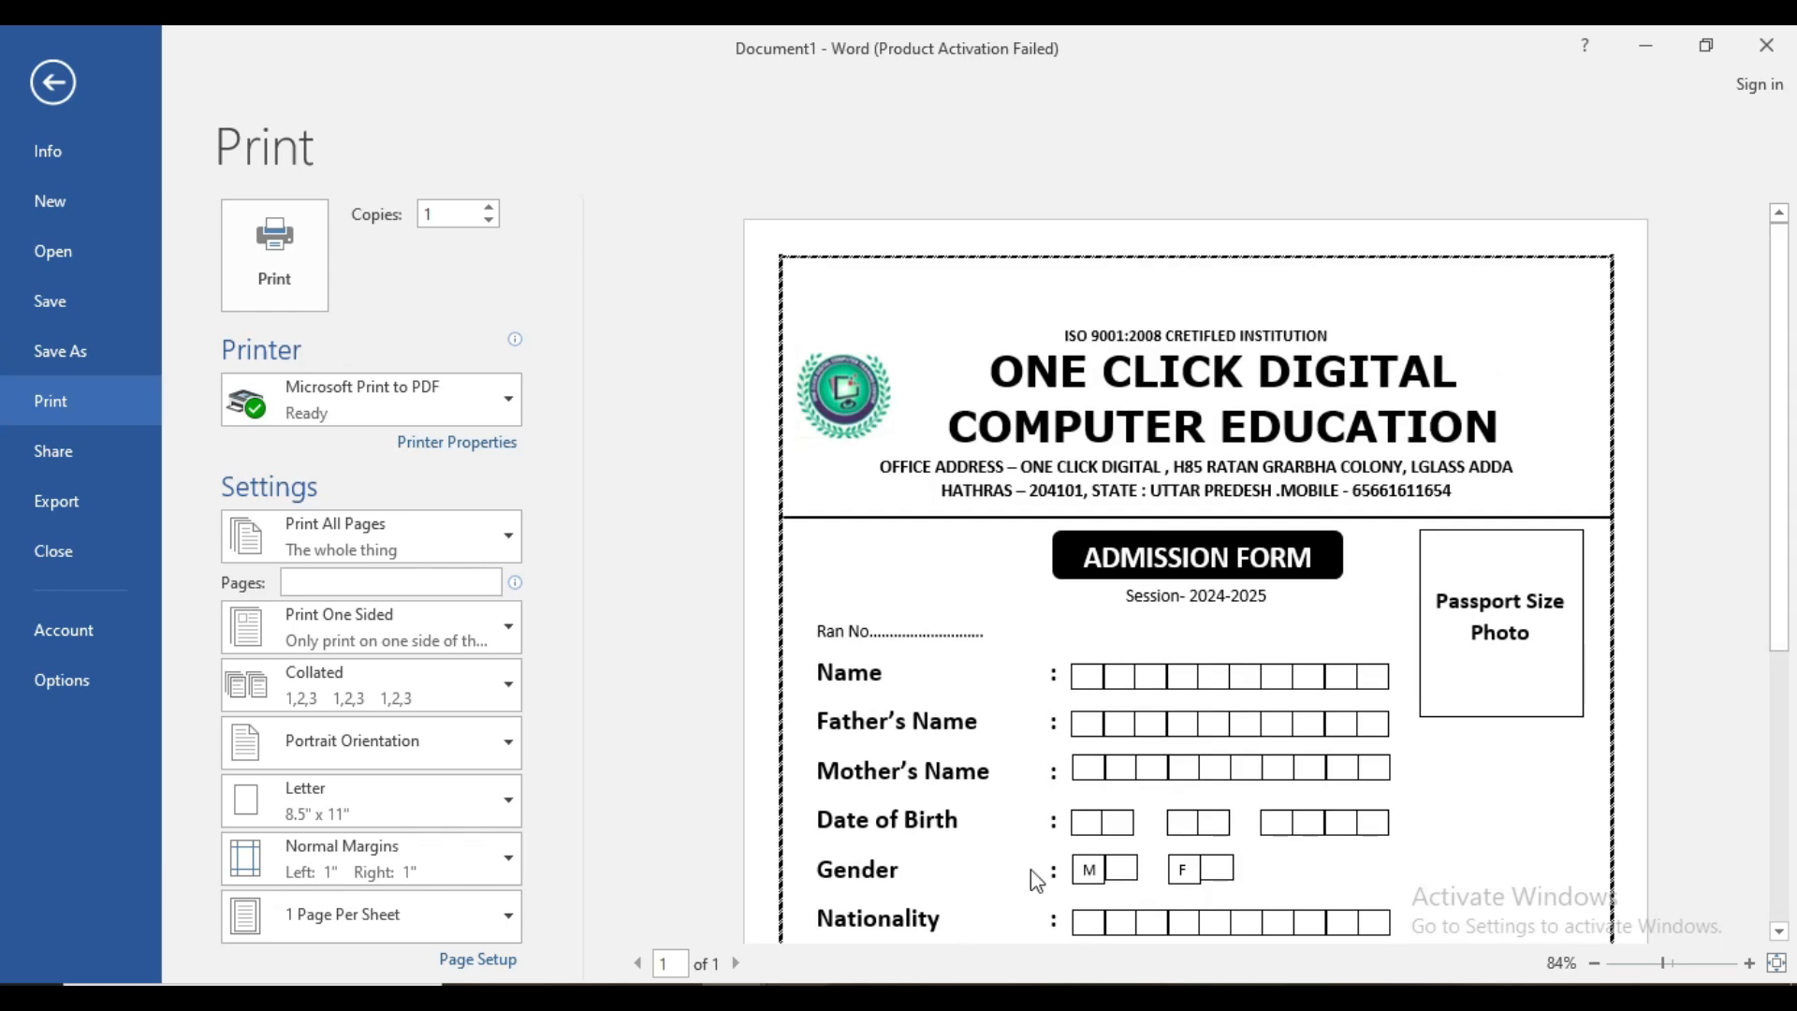
pyautogui.click(52, 82)
pyautogui.scroll(6, 800, 547)
# - Nudge the first Name box down and right into line with the rest of the row
pyautogui.click(1313, 618)
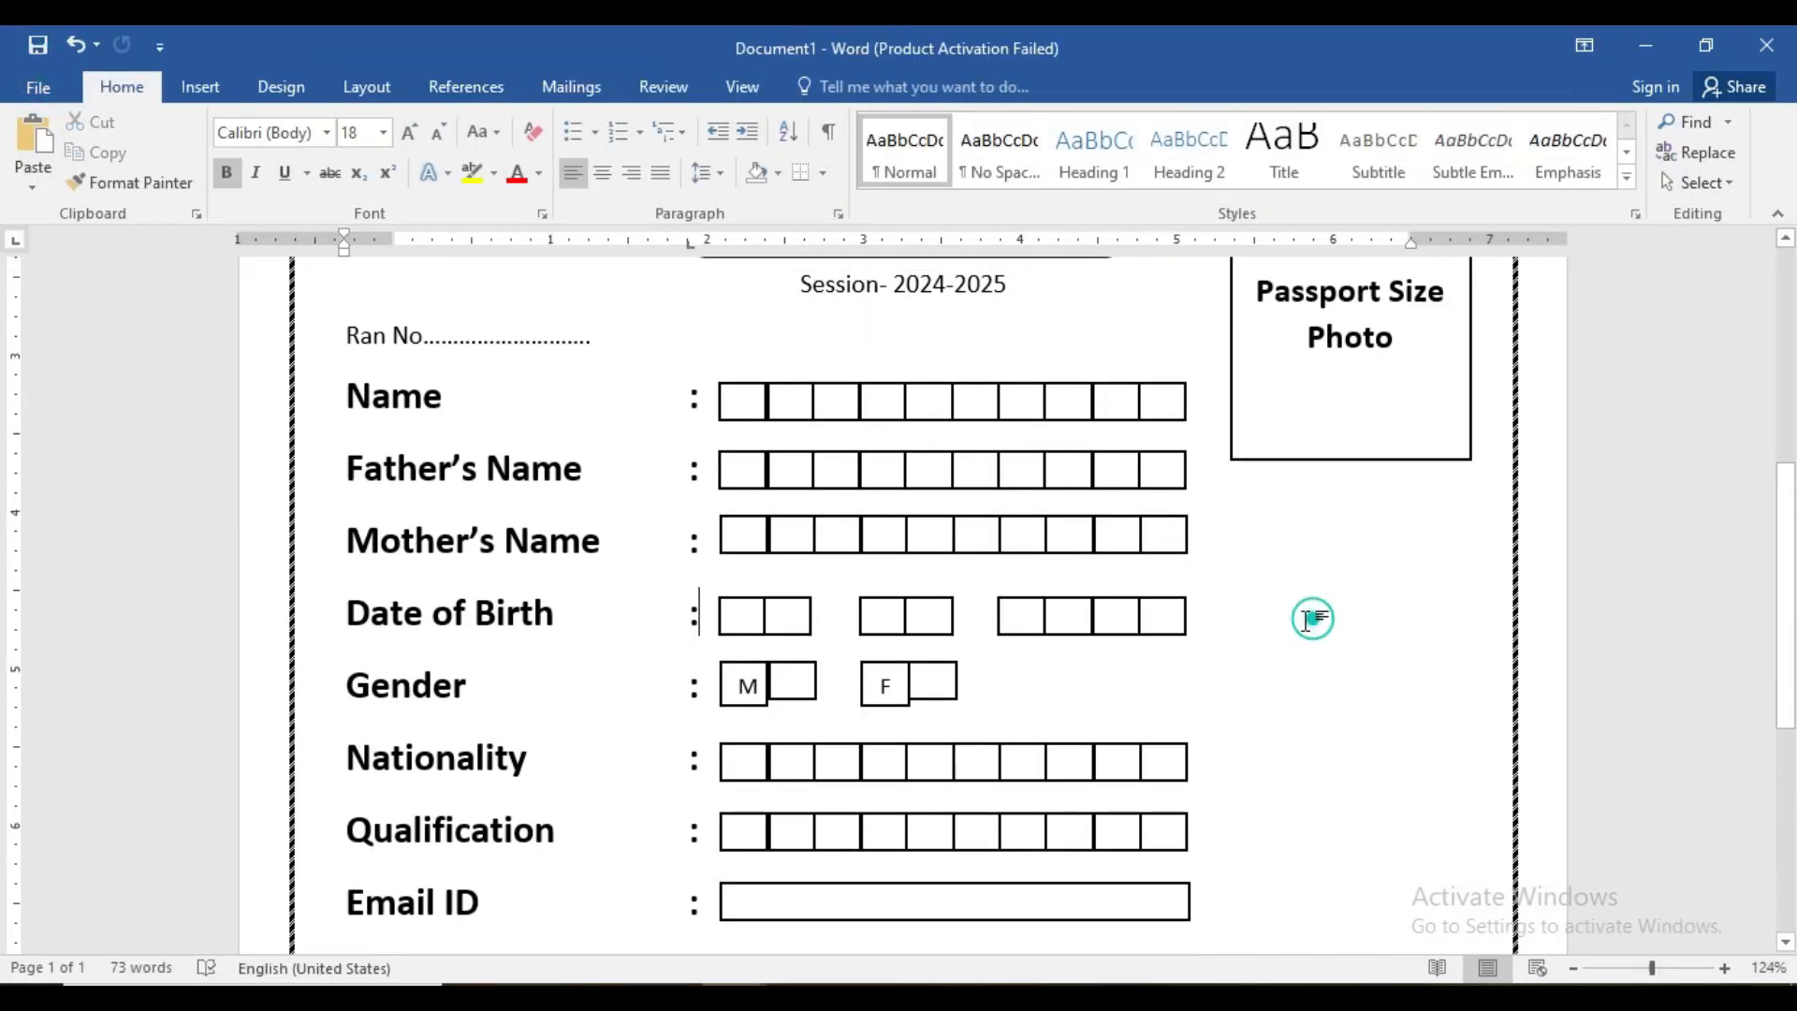
pyautogui.click(795, 404)
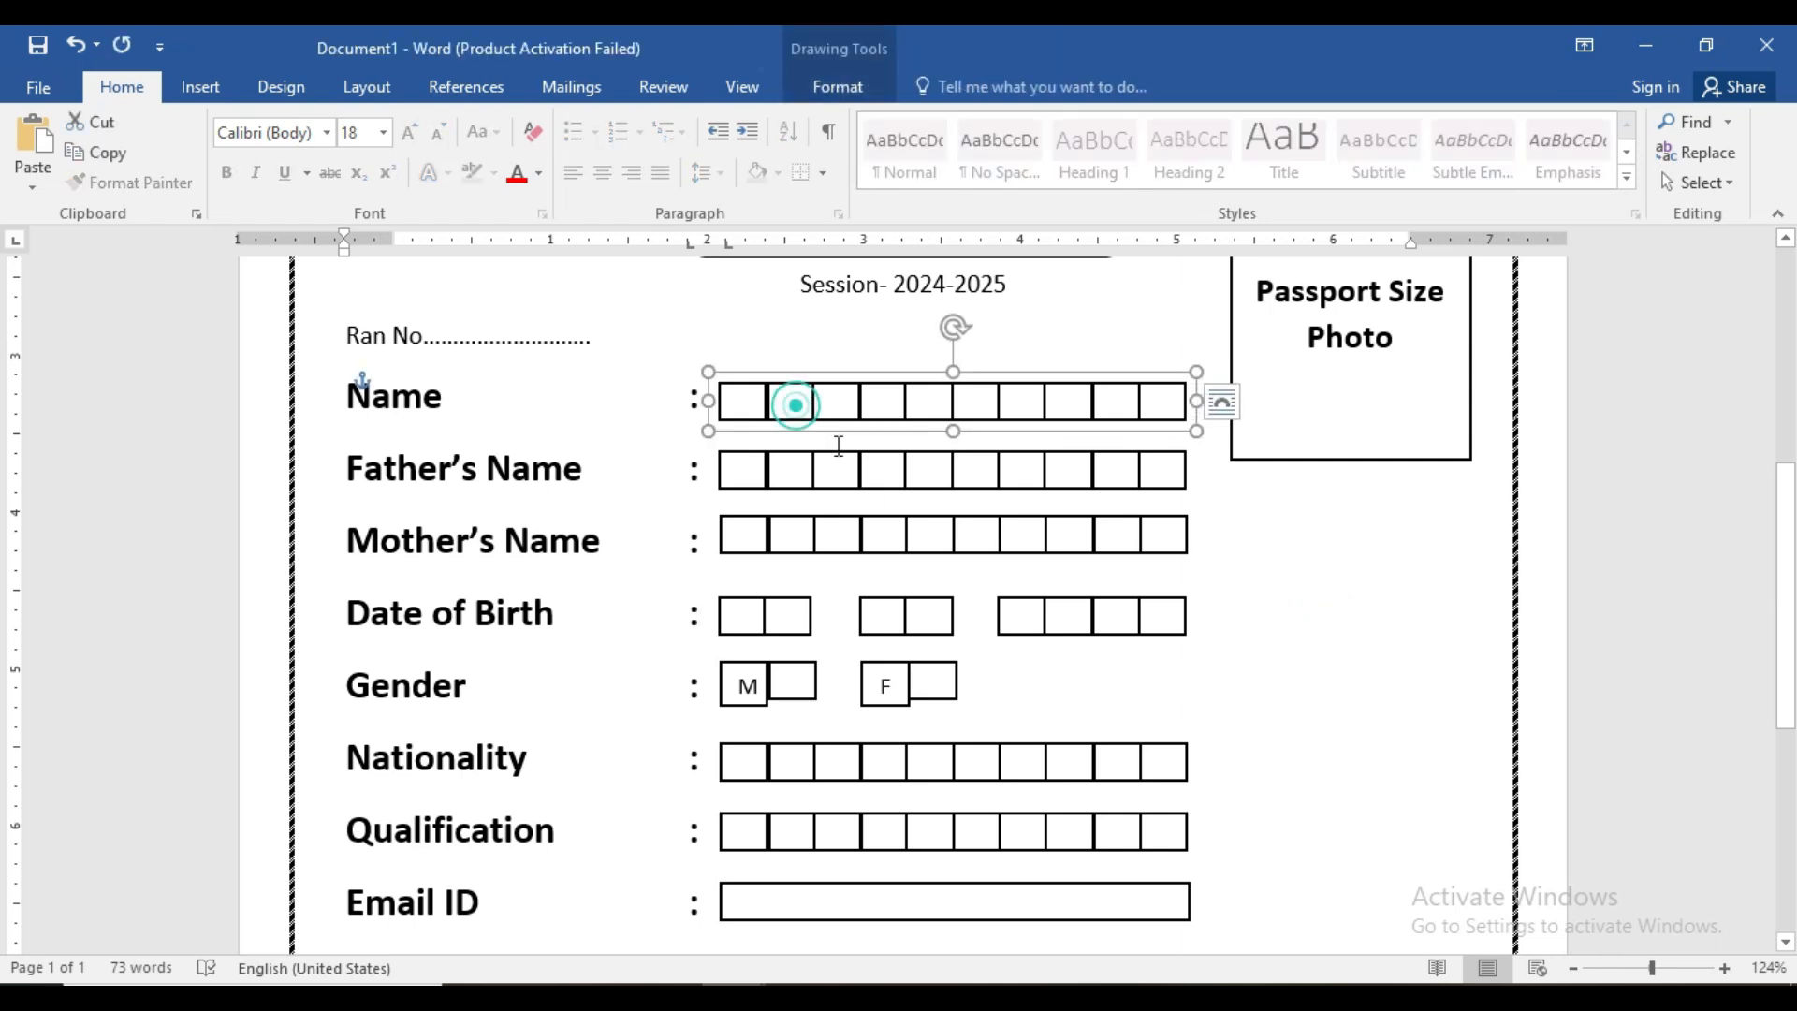
pyautogui.click(747, 404)
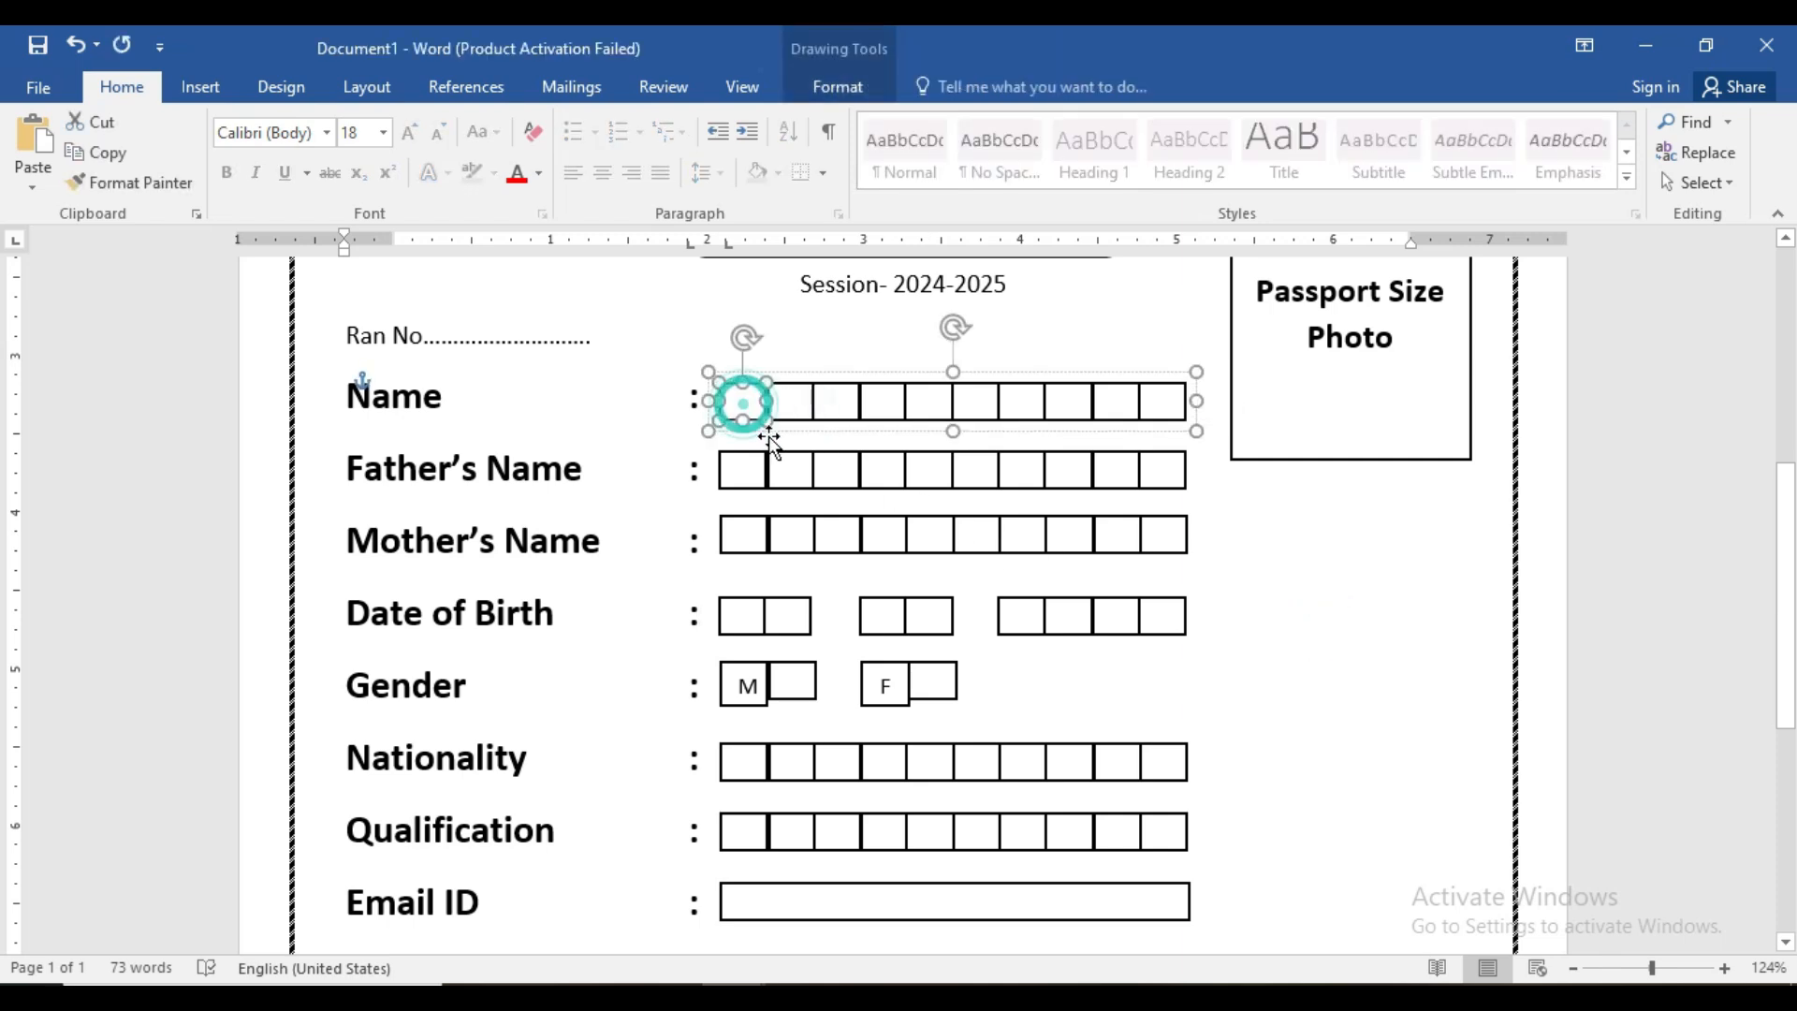
pyautogui.press('Down')
pyautogui.press('Right')
pyautogui.press('Right')
pyautogui.press('Right')
pyautogui.press('Right')
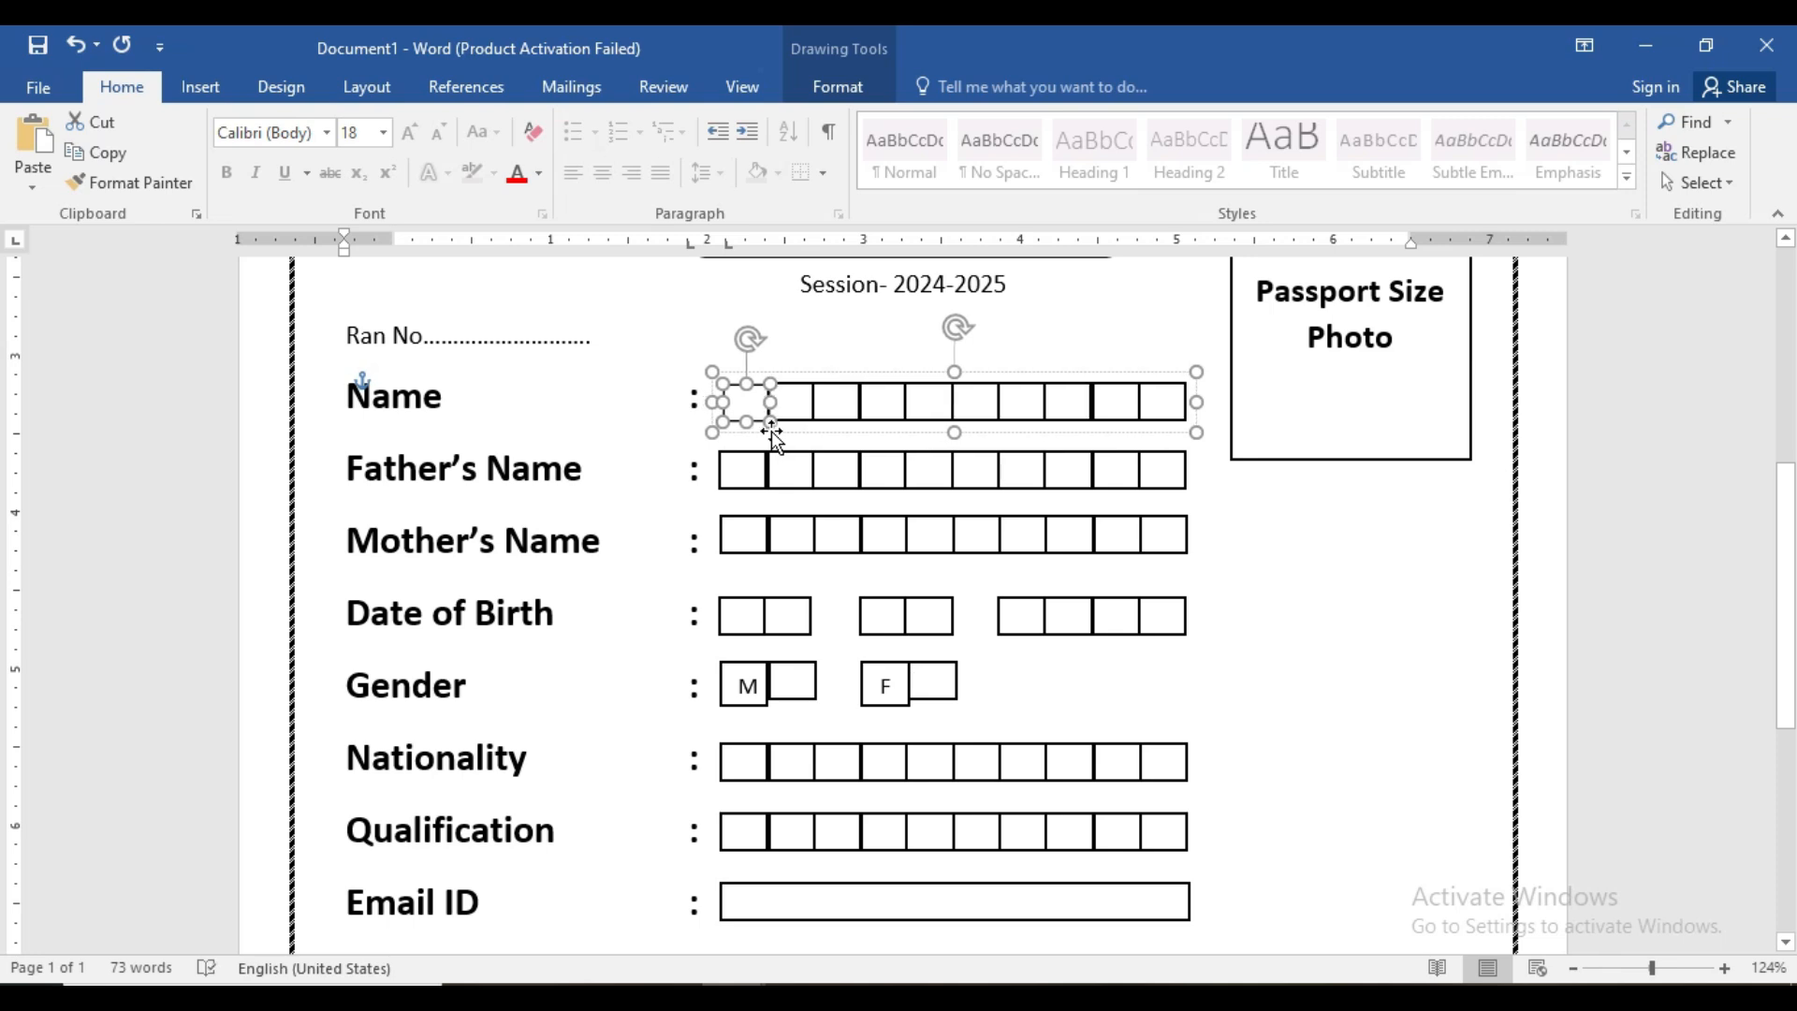
pyautogui.click(823, 433)
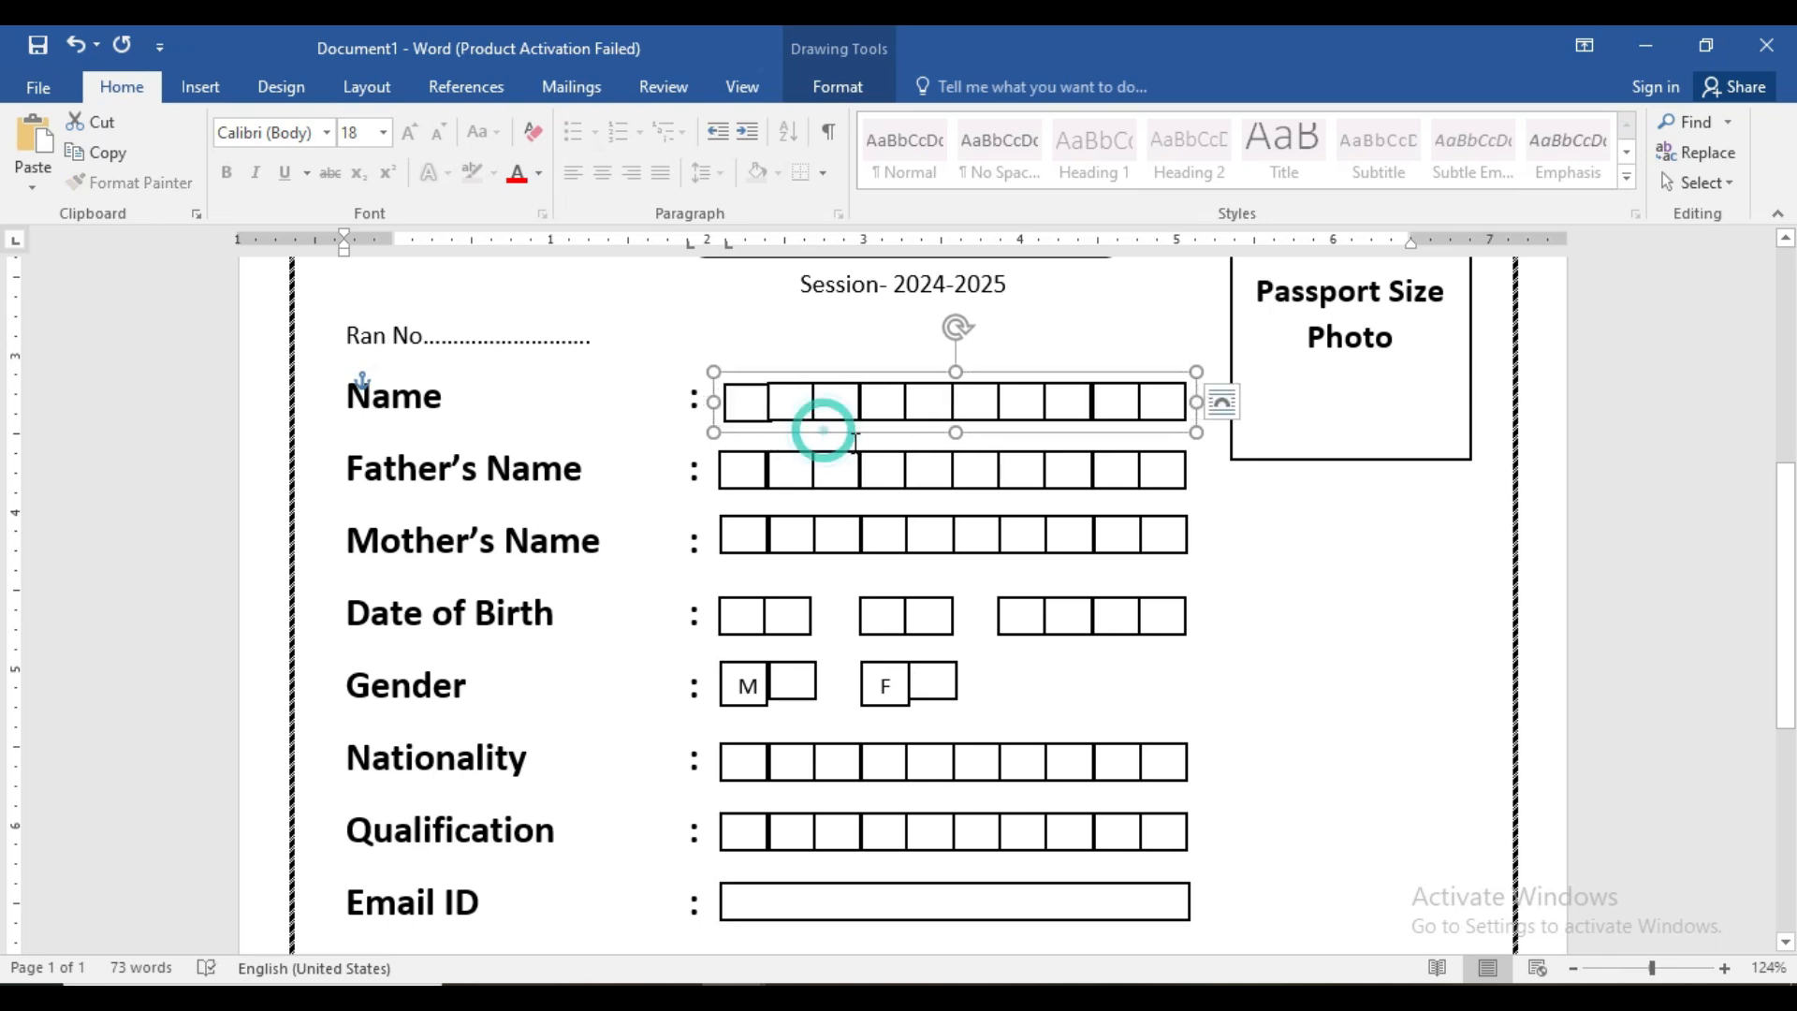
pyautogui.click(742, 412)
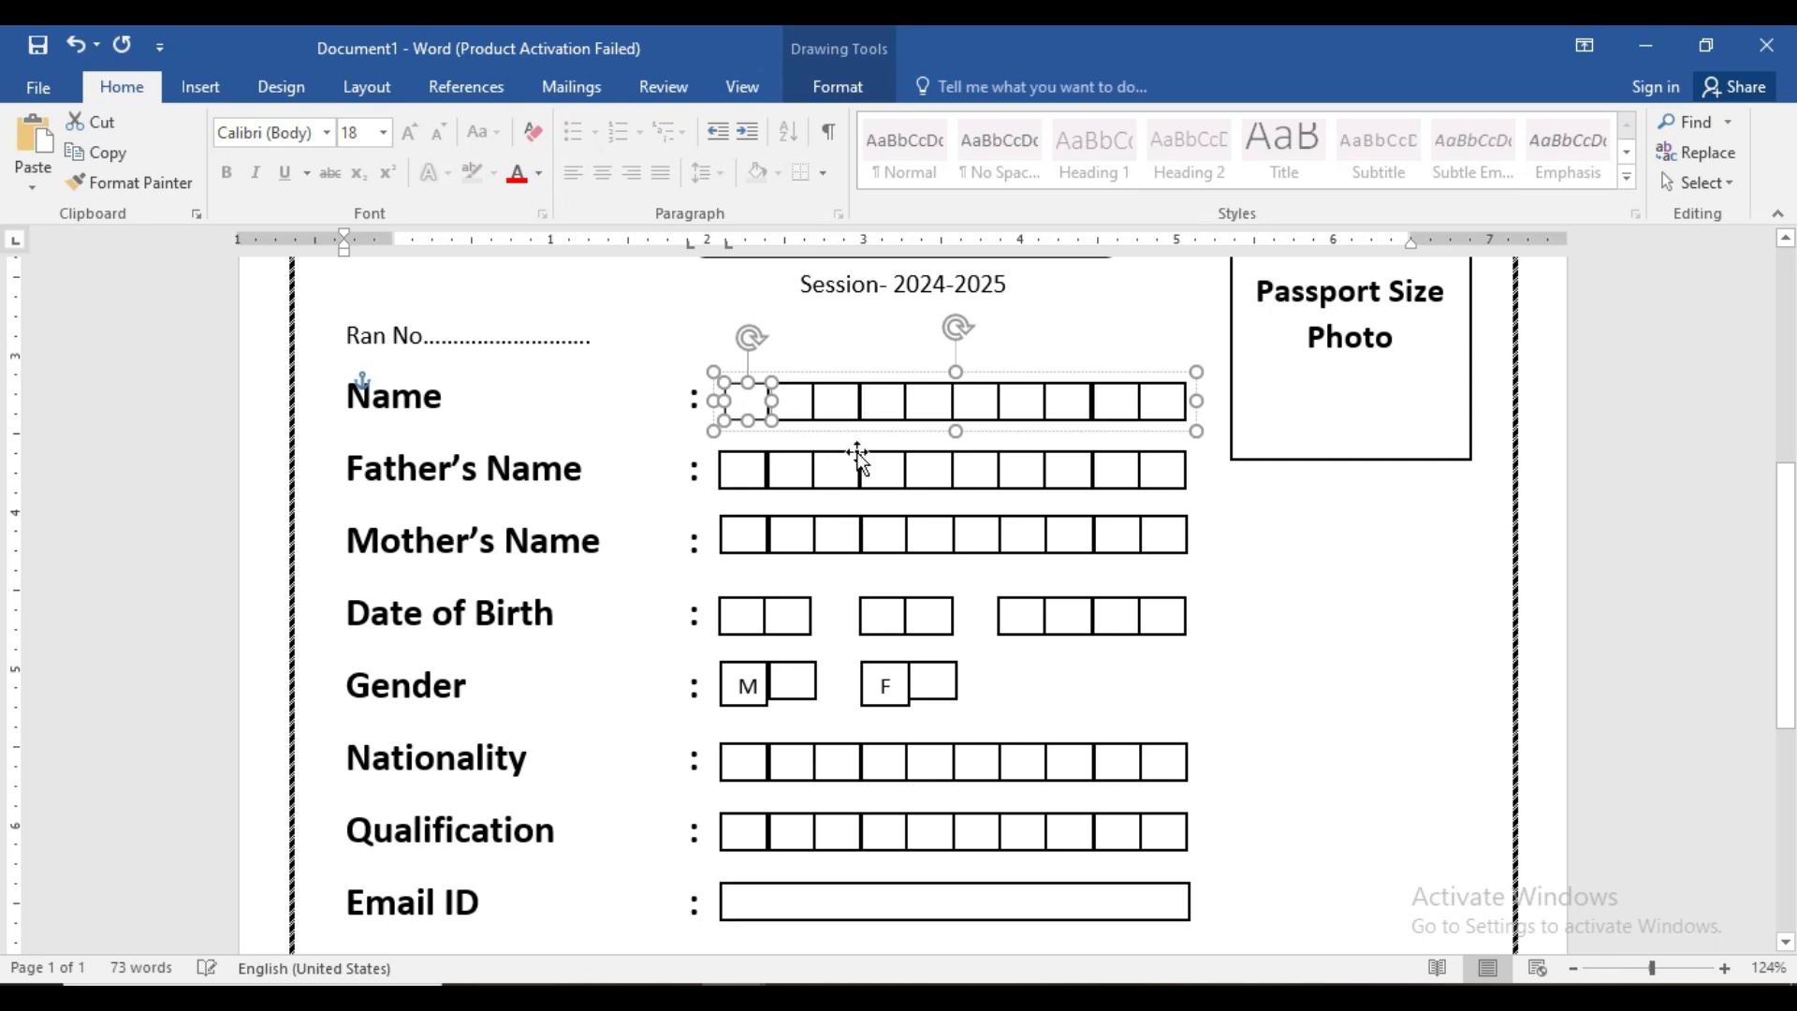
pyautogui.click(1035, 435)
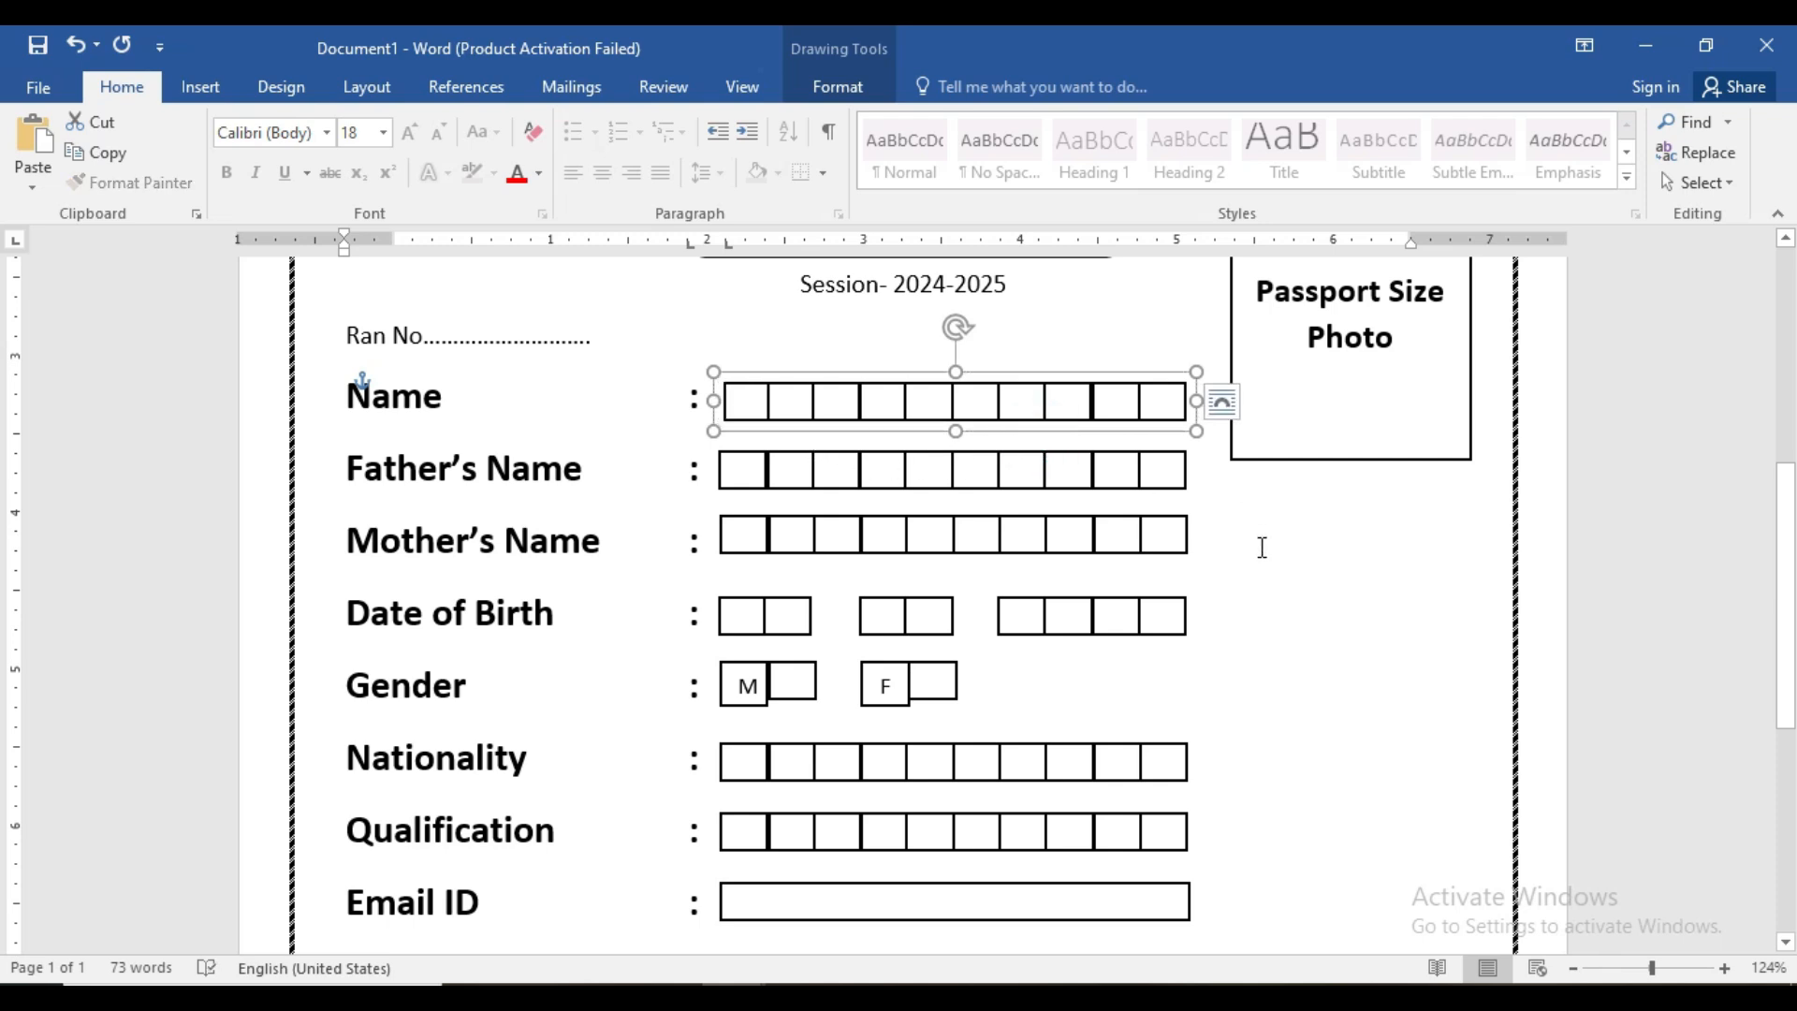
pyautogui.scroll(6, 1279, 564)
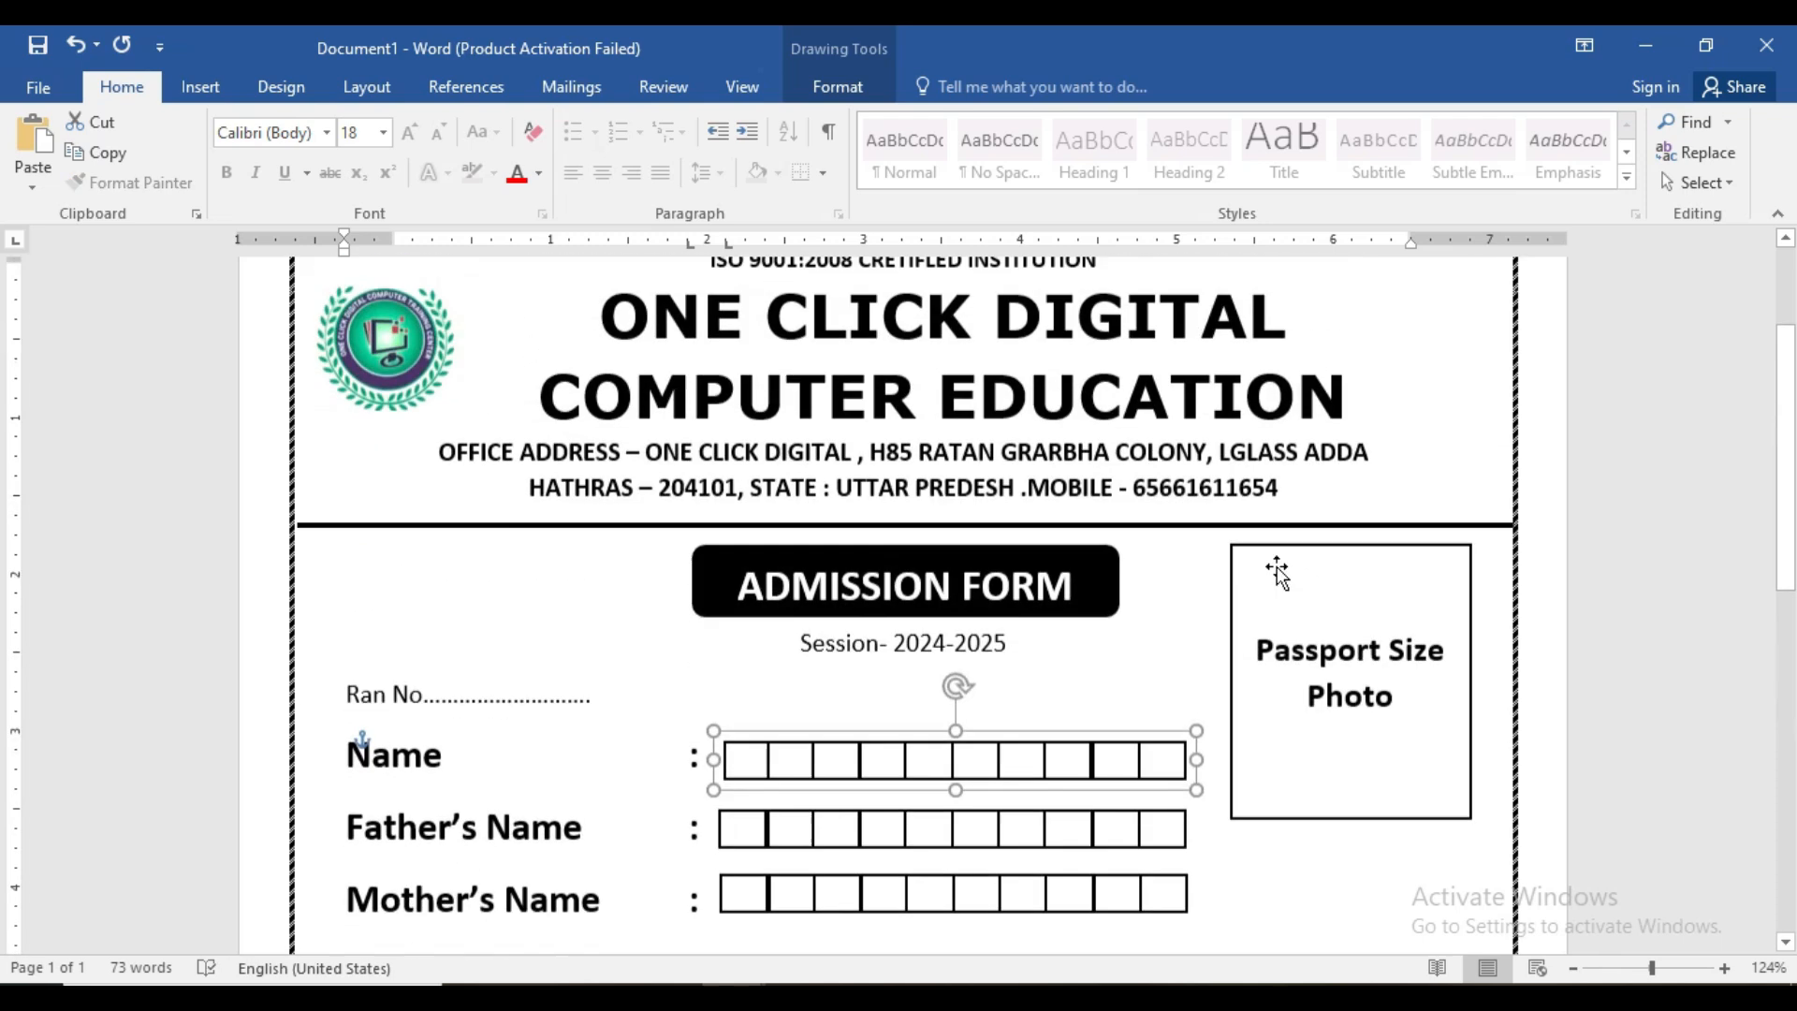